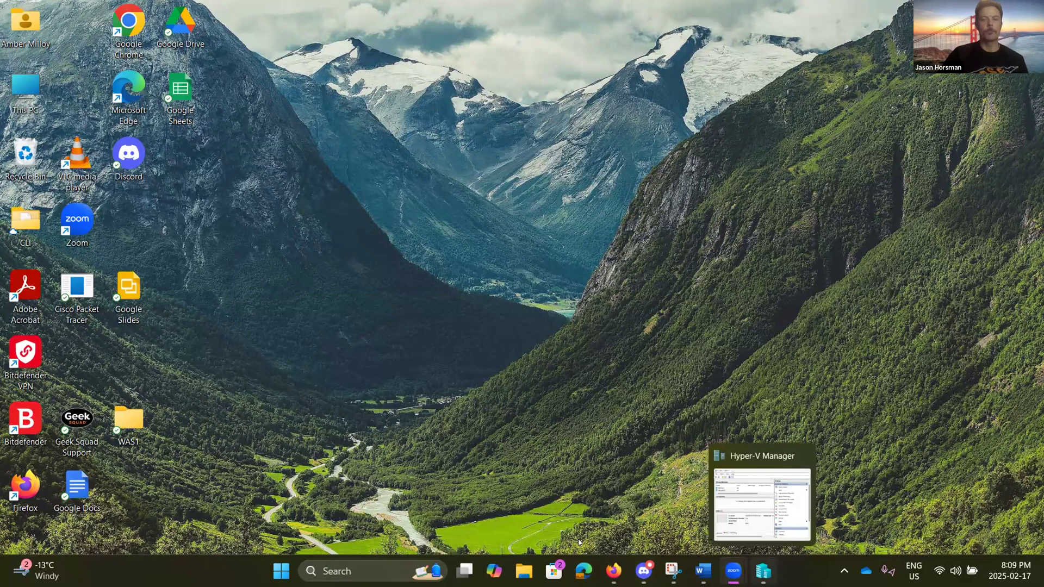
# Step: Restore the Word document with the Project 2-1 Hyper-V lab instructions and scroll to its top
pyautogui.moveTo(614, 571)
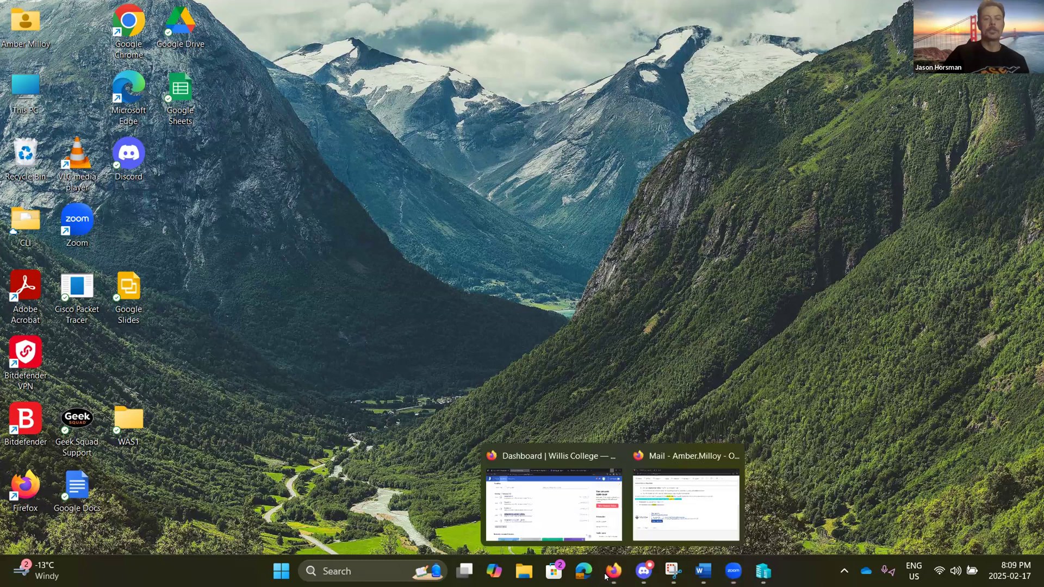
pyautogui.click(703, 571)
pyautogui.scroll(6, 602, 287)
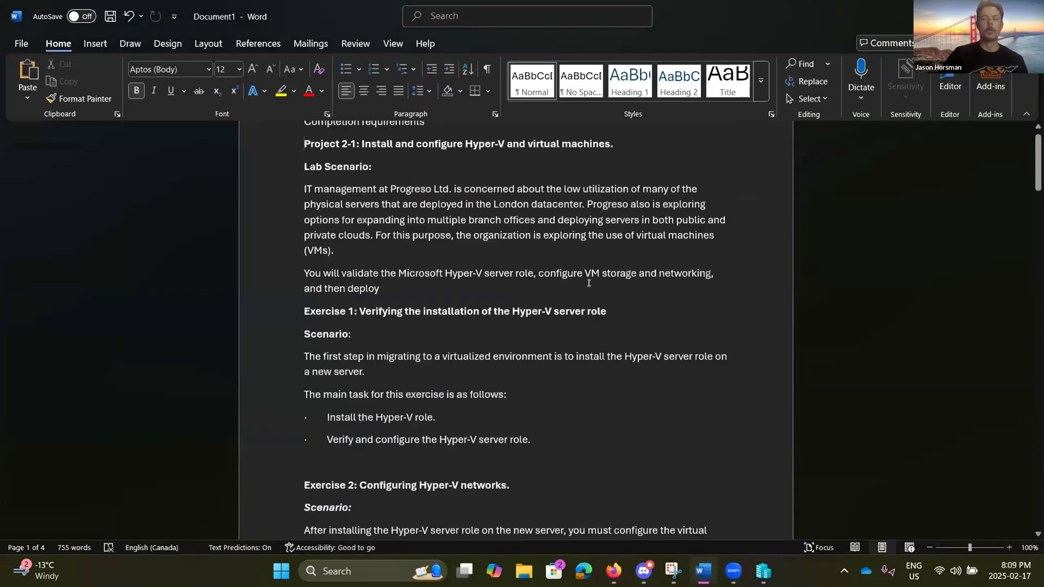
pyautogui.scroll(1, 550, 302)
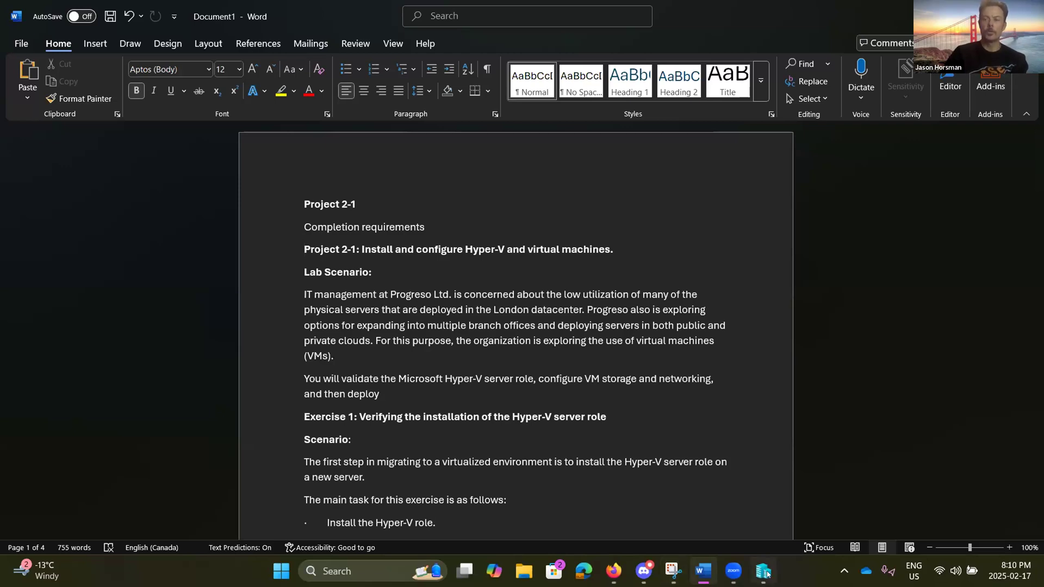
# Step: Find Control Panel by searching 'conte' and open its Programs and Features page
pyautogui.moveTo(763, 572)
pyautogui.click(332, 571)
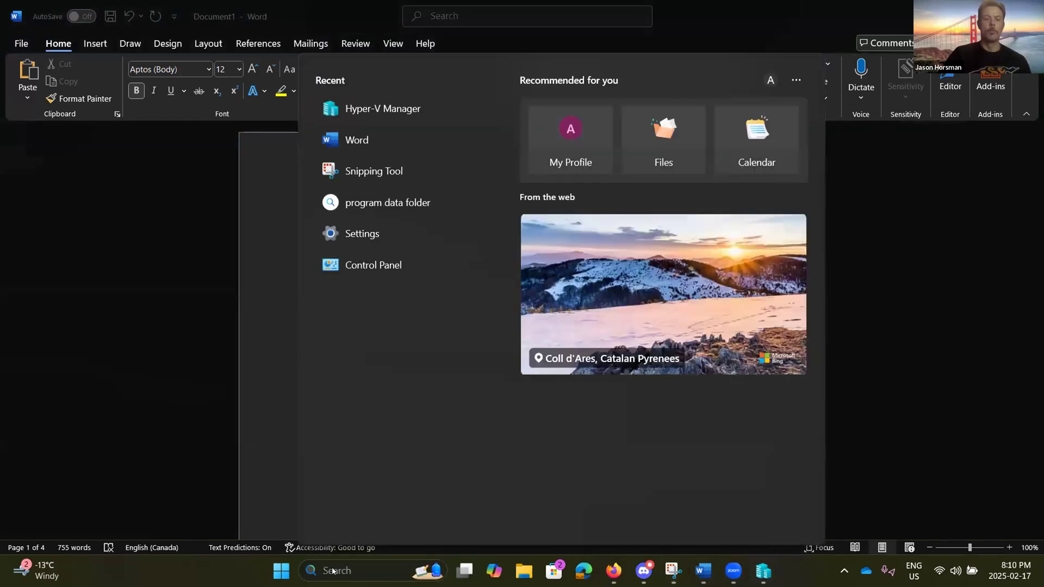
pyautogui.write('conte')
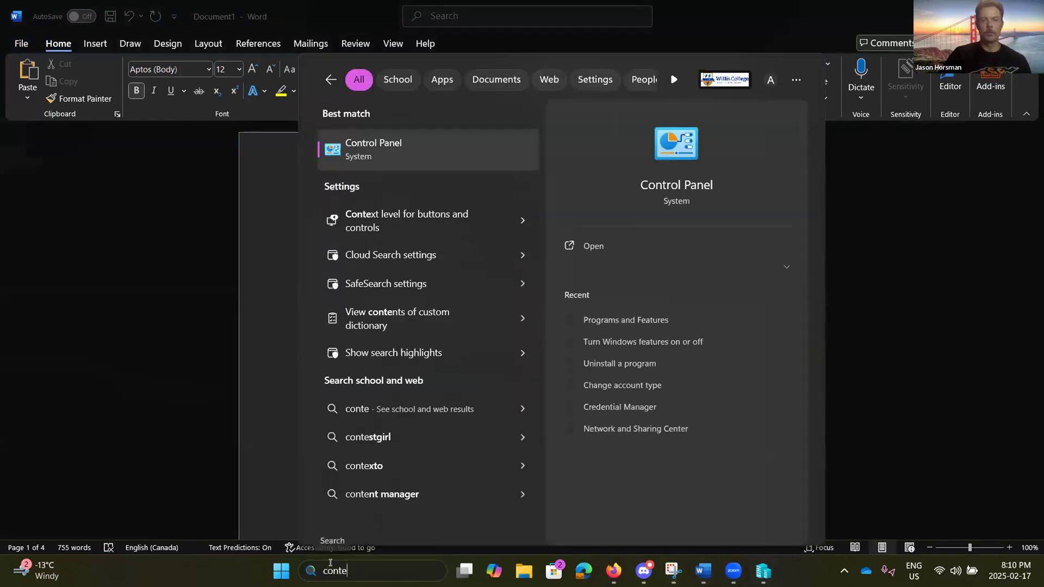
pyautogui.click(378, 160)
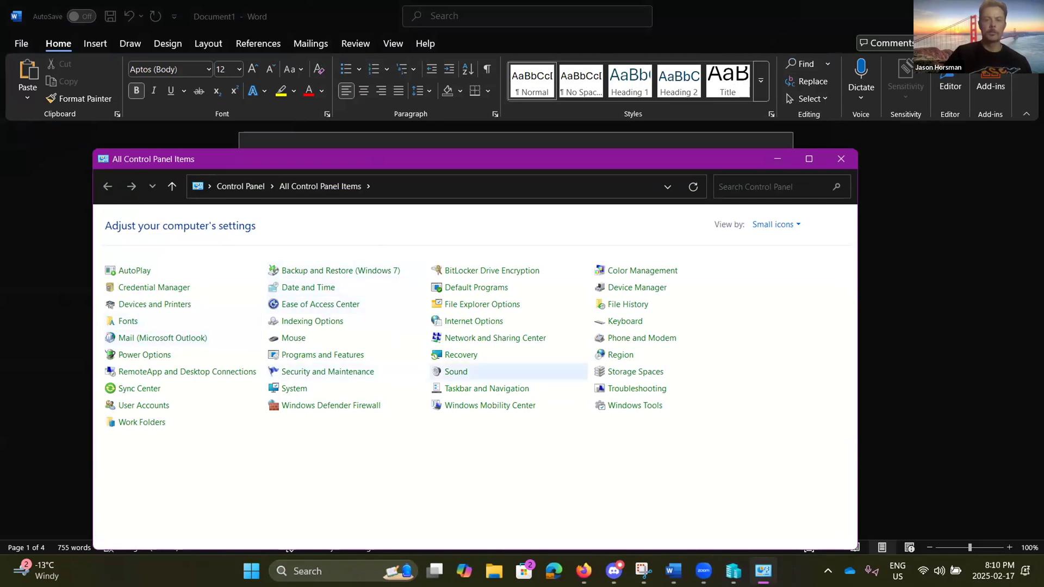
pyautogui.moveTo(584, 571)
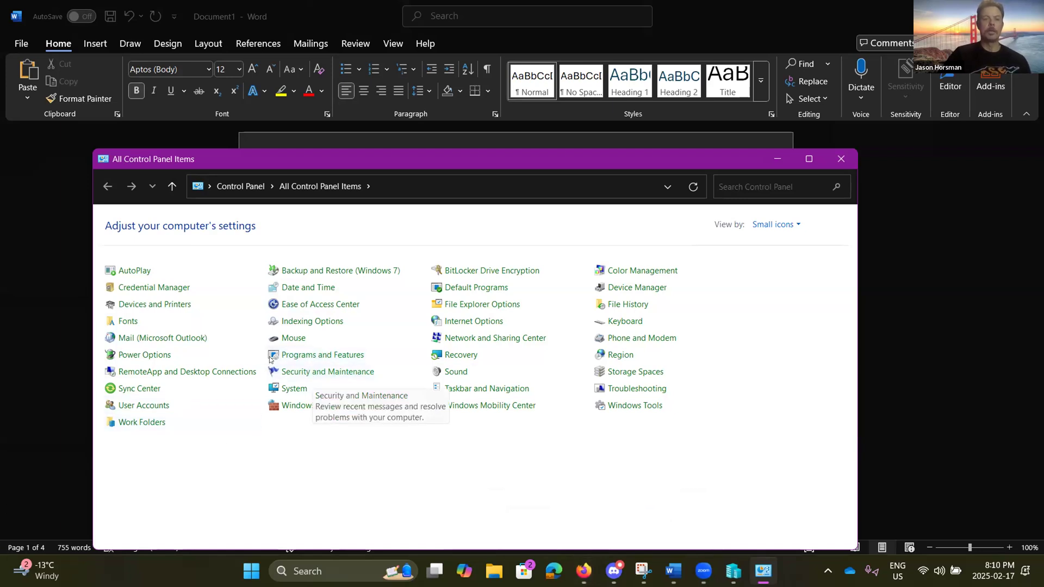
pyautogui.click(313, 356)
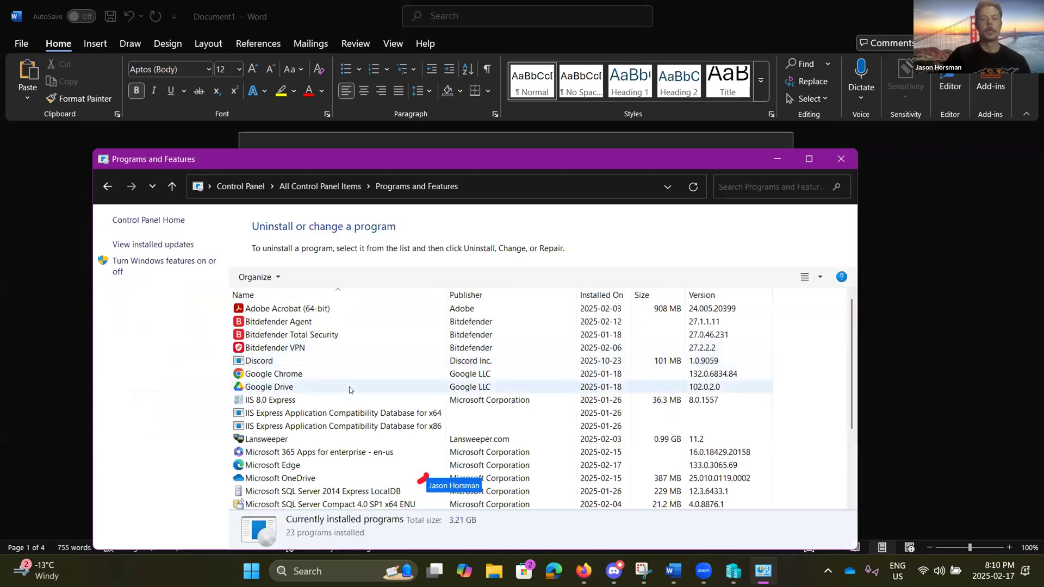
# Step: Open the Windows Features list and expand the Hyper-V feature group
pyautogui.scroll(-3, 345, 383)
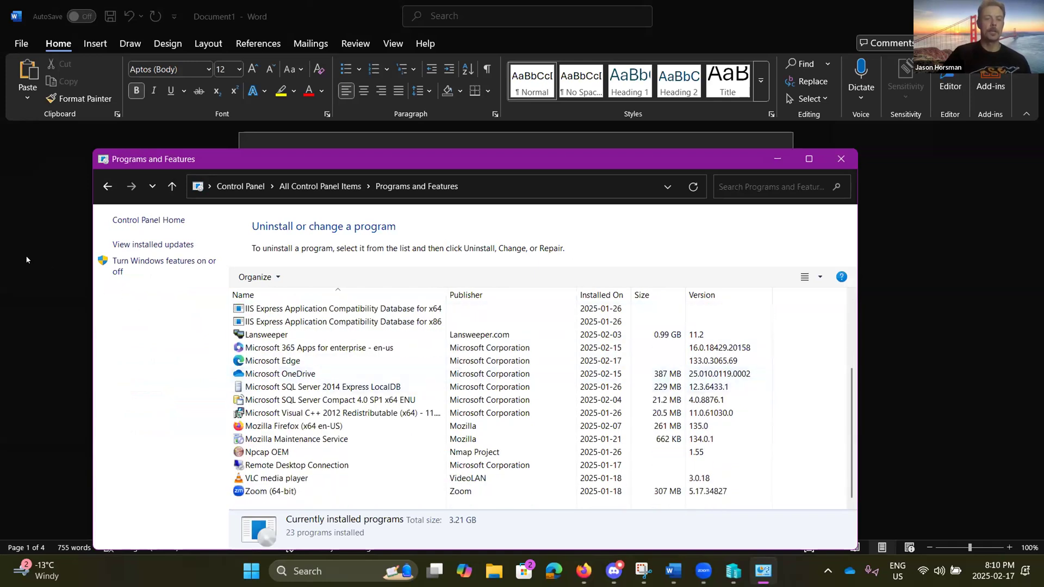
pyautogui.click(142, 261)
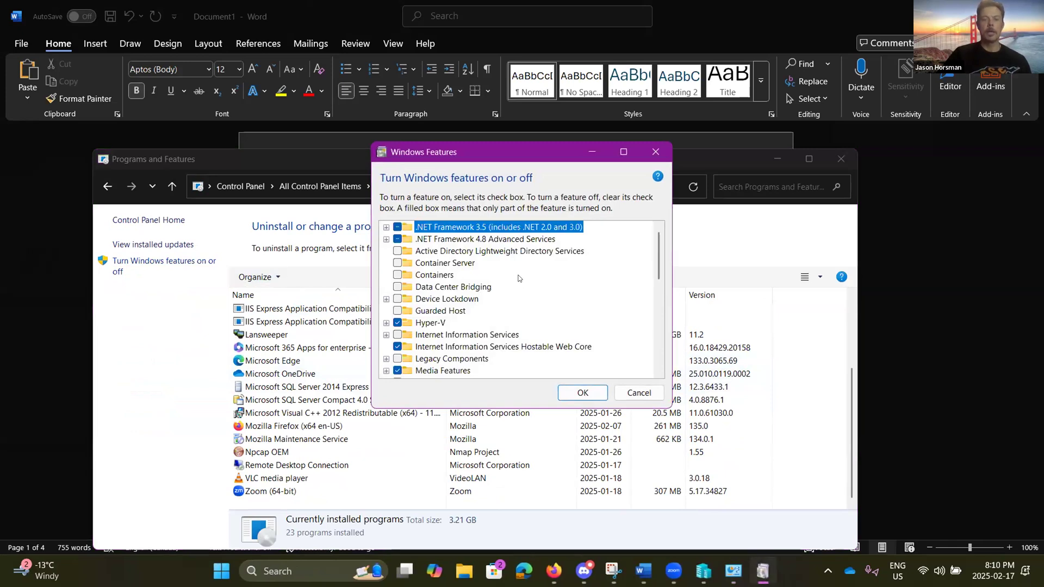
pyautogui.scroll(-1, 519, 278)
pyautogui.scroll(-1, 518, 278)
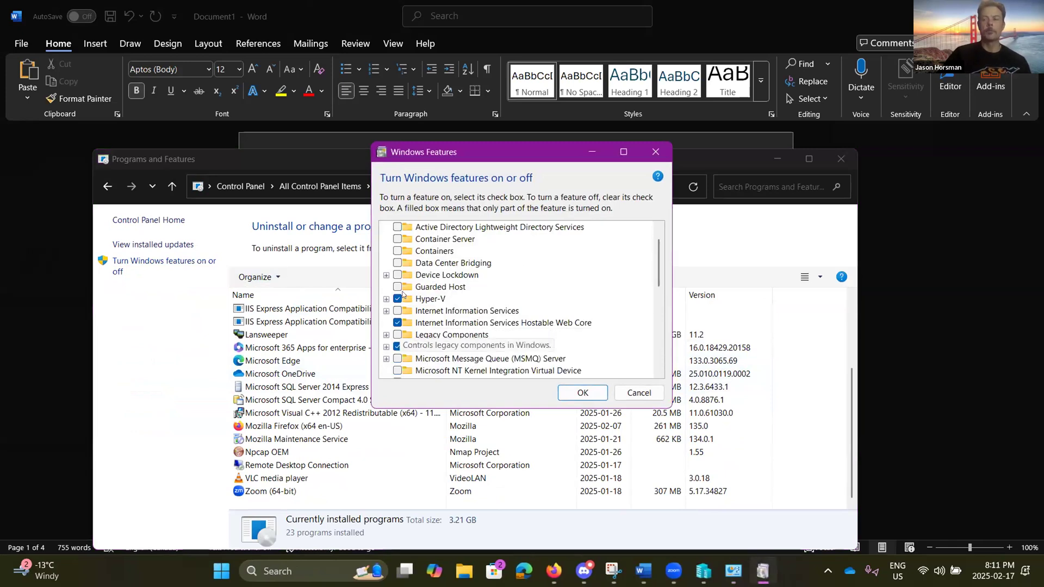
pyautogui.click(387, 300)
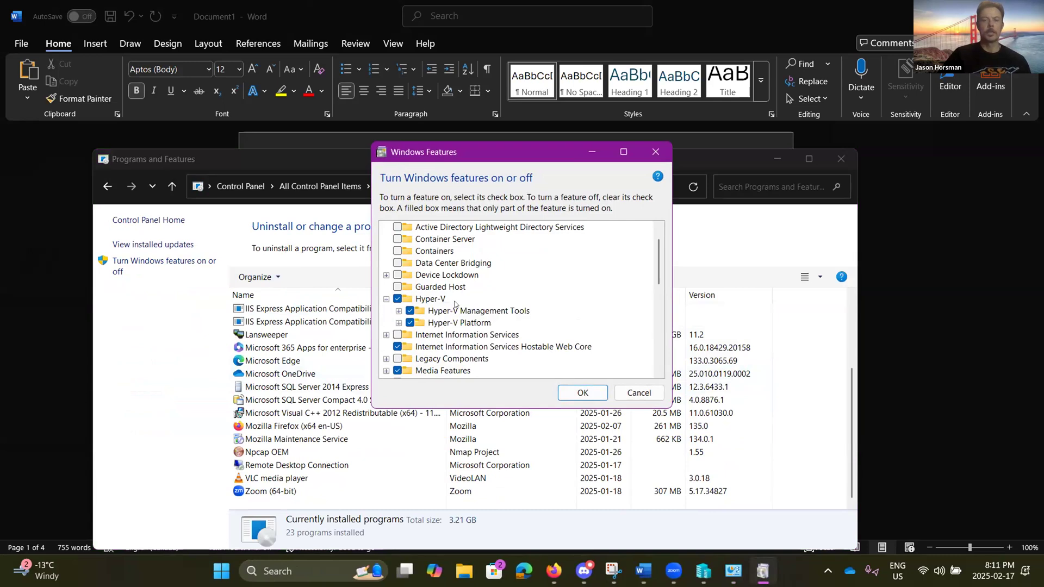
pyautogui.scroll(-4, 389, 294)
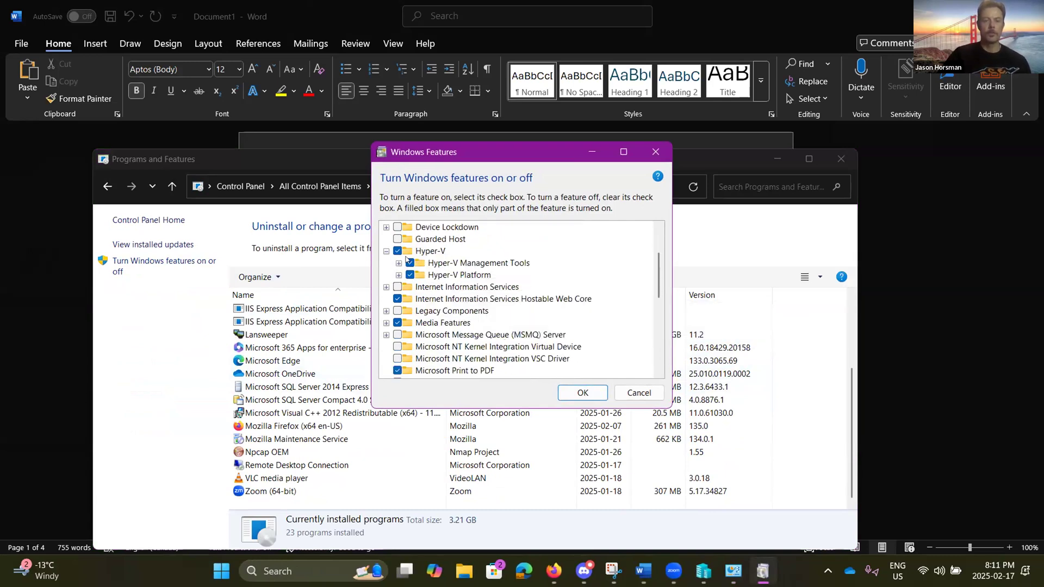
# Step: Tick Hyper-V GUI Management Tools and the Hyper-V Module for Windows PowerShell
pyautogui.click(411, 262)
pyautogui.click(399, 263)
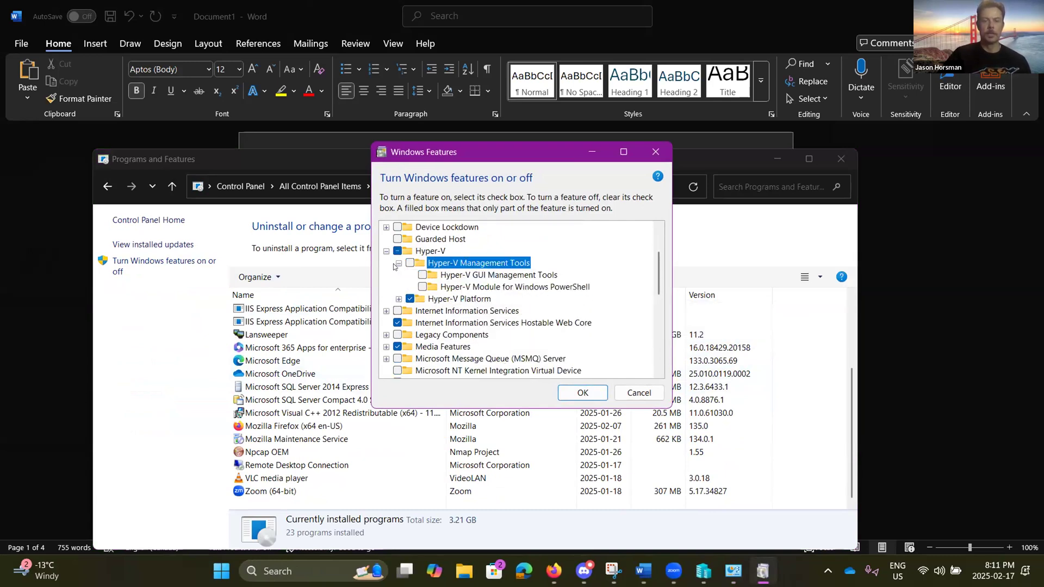
pyautogui.click(398, 299)
pyautogui.click(387, 335)
pyautogui.scroll(-1, 393, 317)
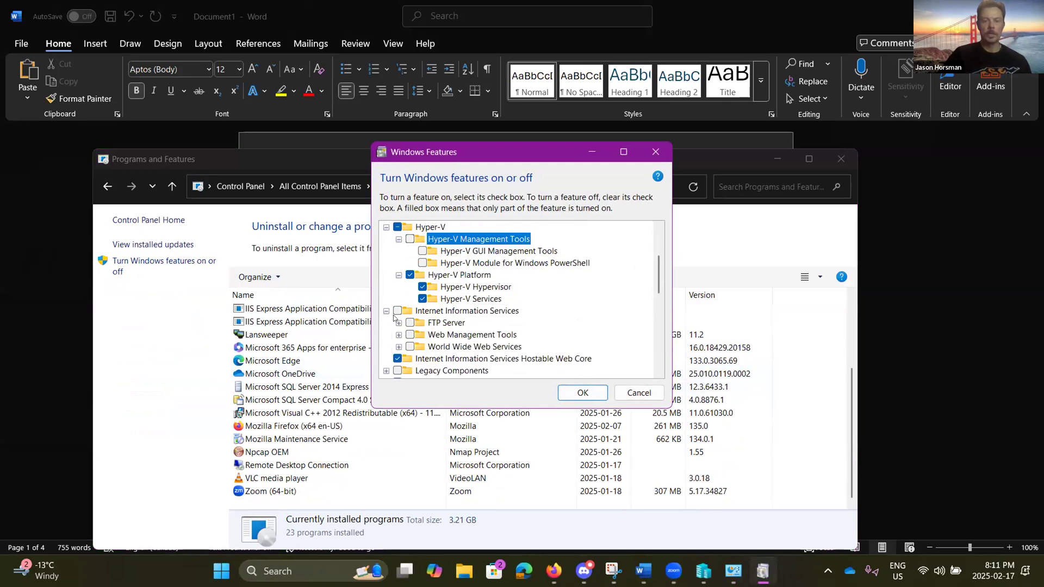
pyautogui.scroll(1, 442, 288)
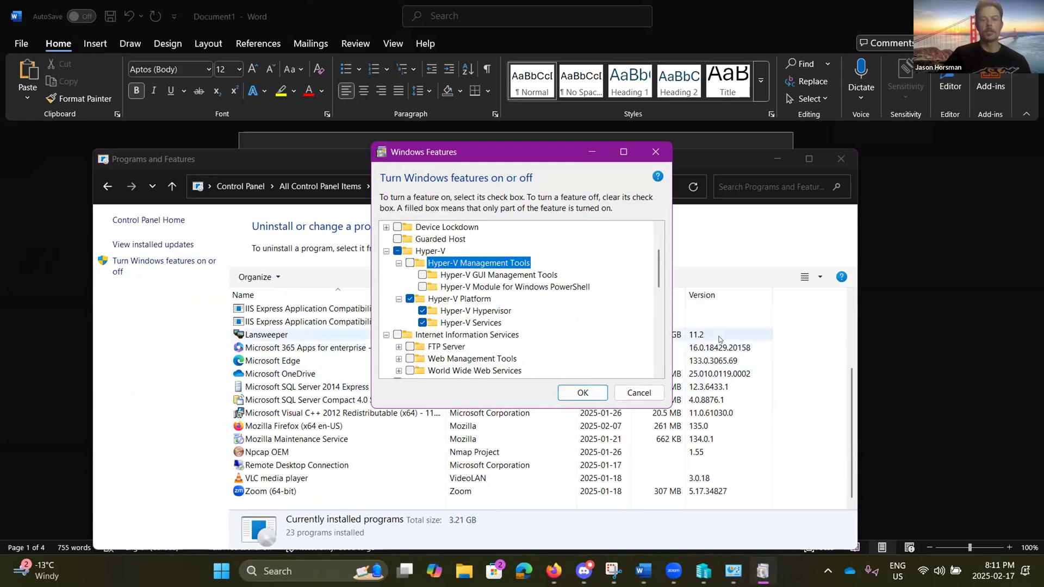
pyautogui.click(422, 274)
pyautogui.click(422, 287)
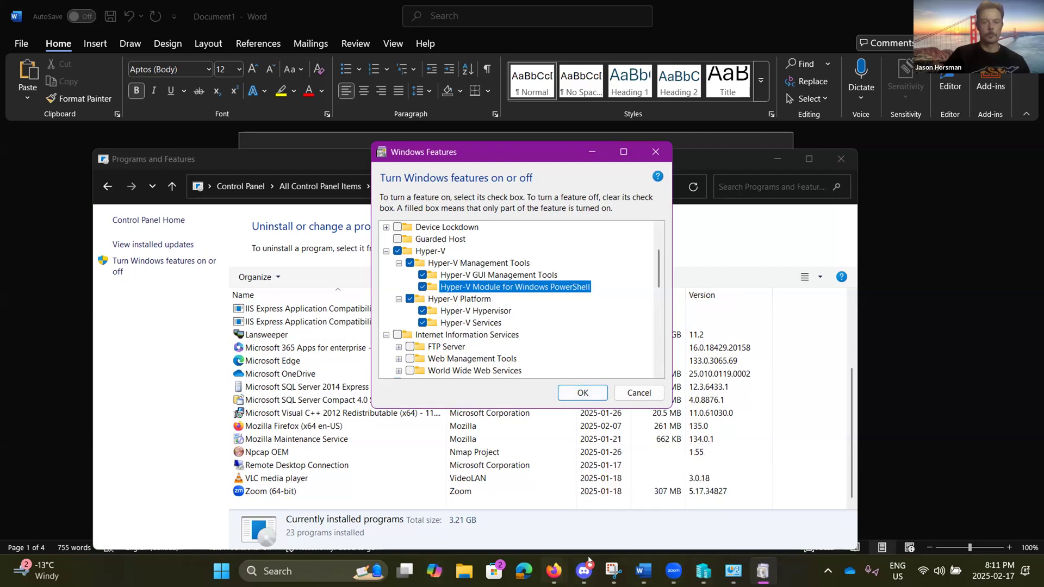
pyautogui.click(613, 571)
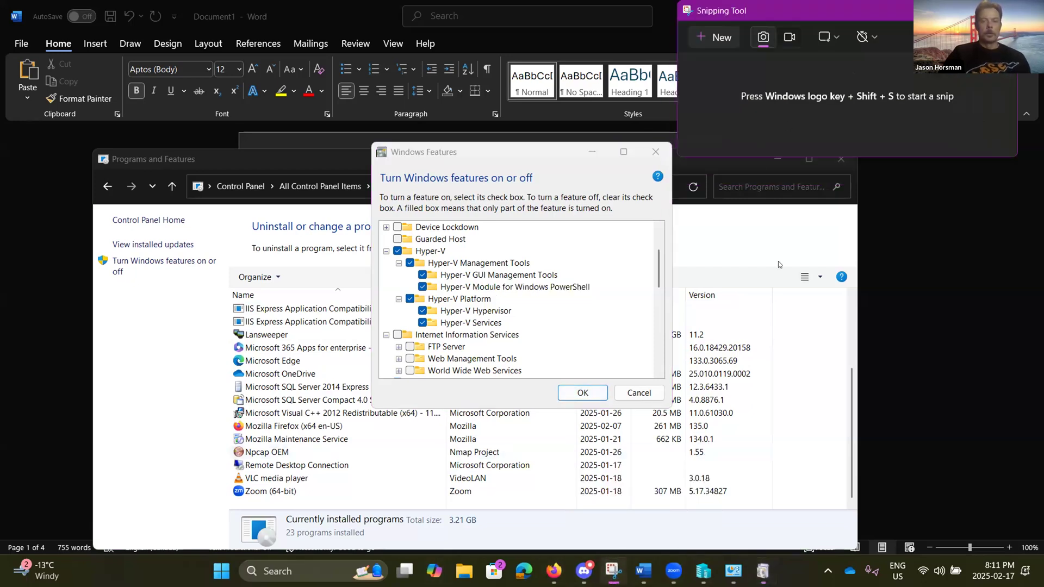
# Step: Snip the screen showing the Hyper-V features, apply them with OK, and minimise Programs and Features
pyautogui.press('super+shift+s')
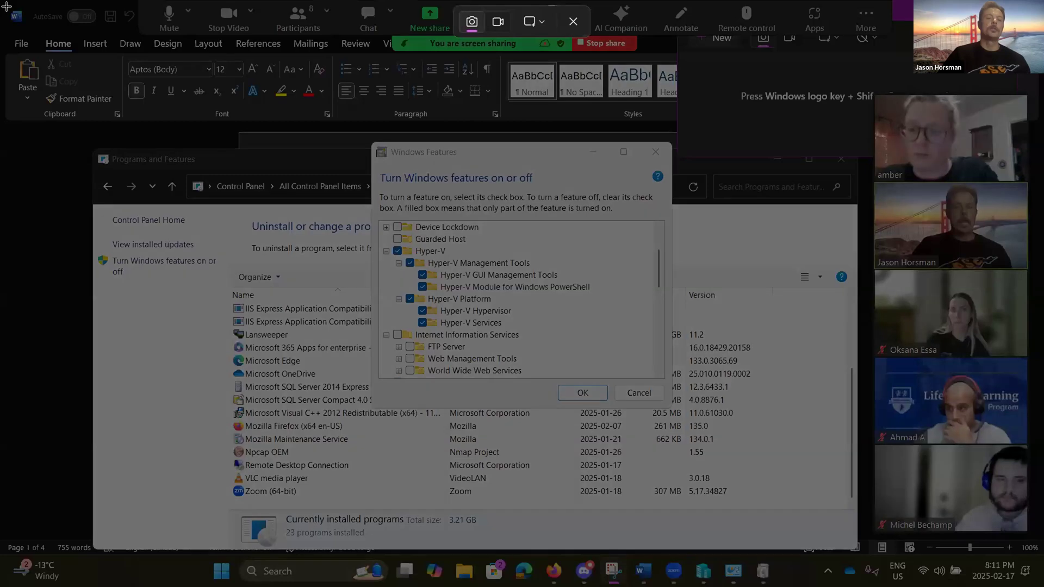
pyautogui.moveTo(7, 10); pyautogui.dragTo(840, 585)
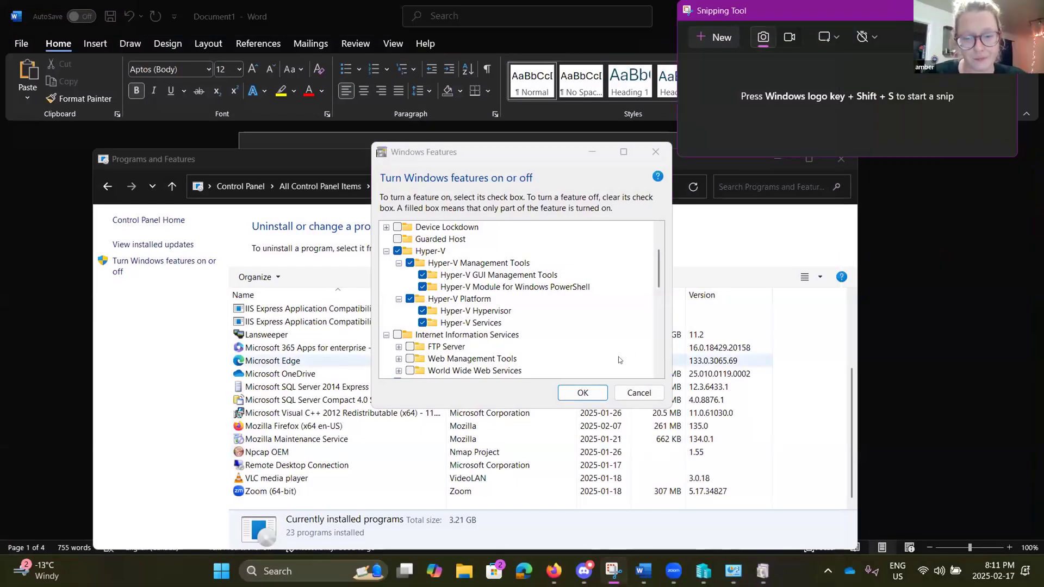
pyautogui.click(576, 389)
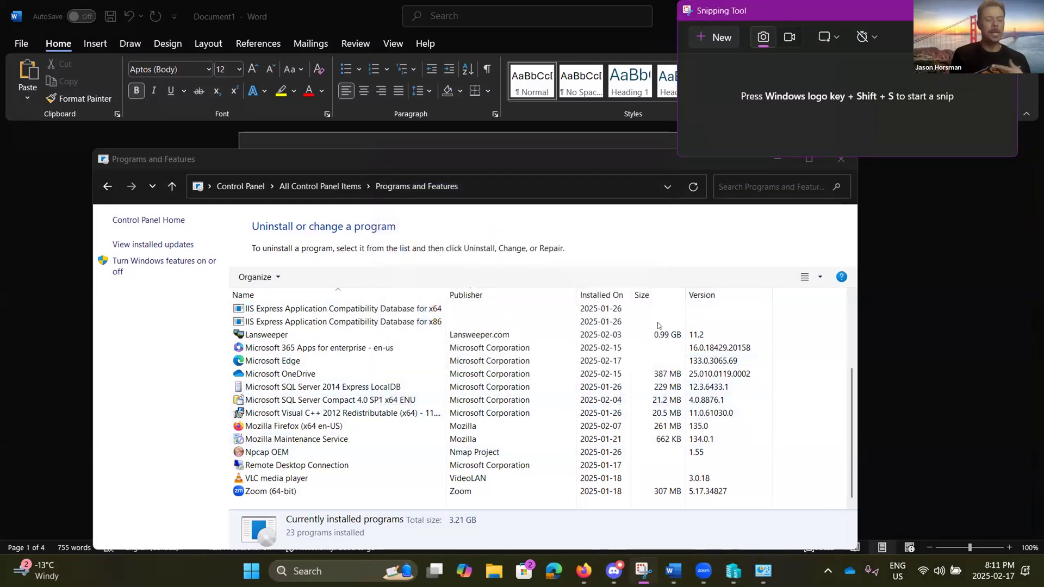
pyautogui.click(778, 160)
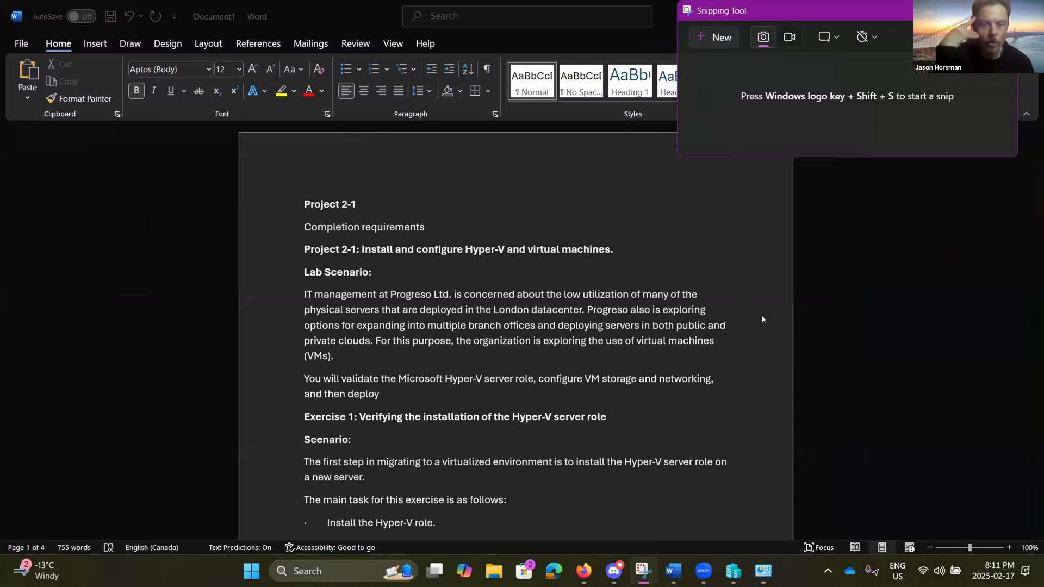
# Step: Search 'hyp' and launch Hyper-V Manager, which lists eight virtual machines
pyautogui.scroll(-2, 384, 469)
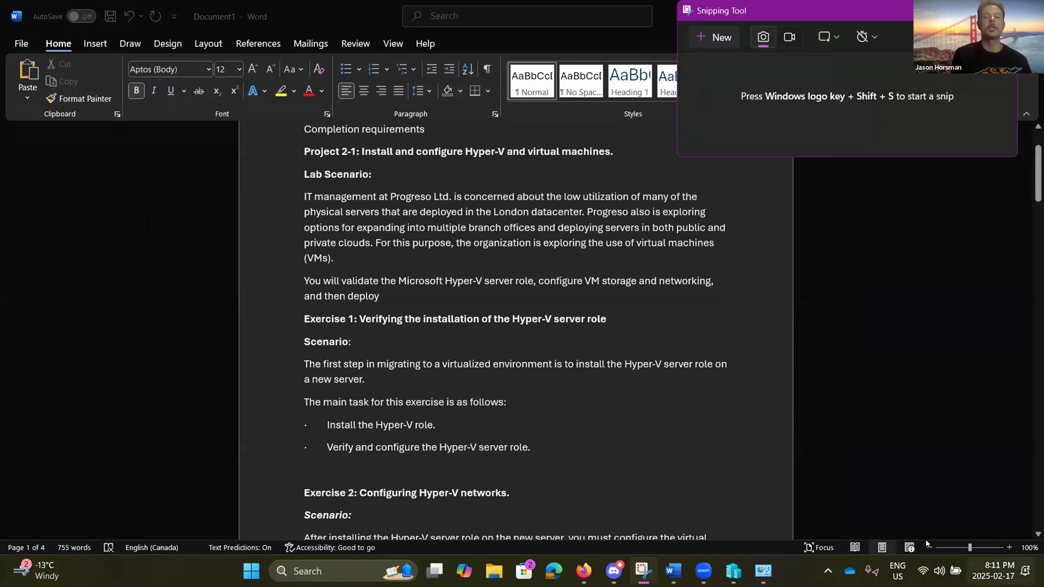
pyautogui.click(320, 568)
pyautogui.write('hyp')
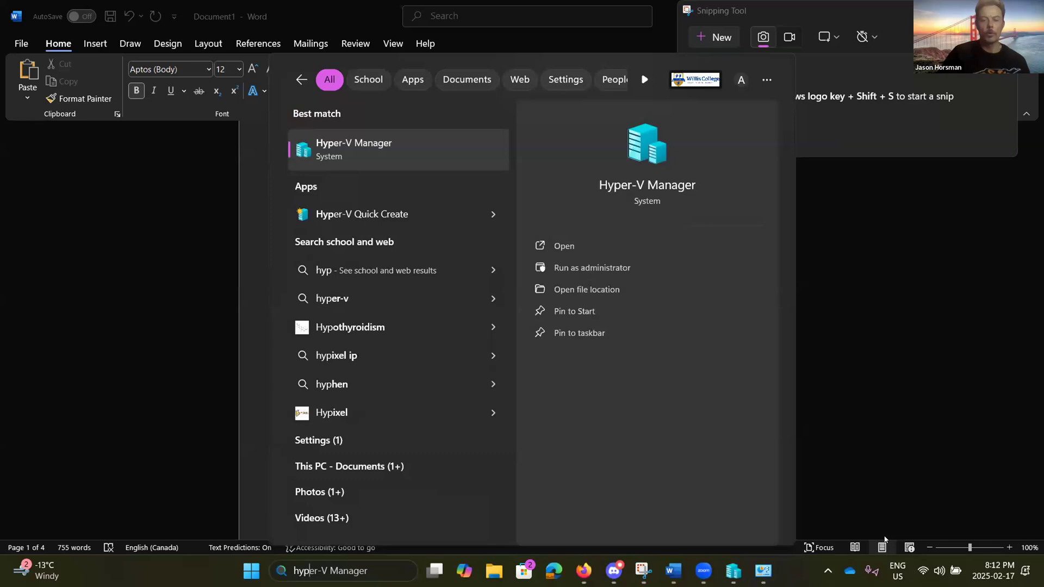
pyautogui.click(449, 157)
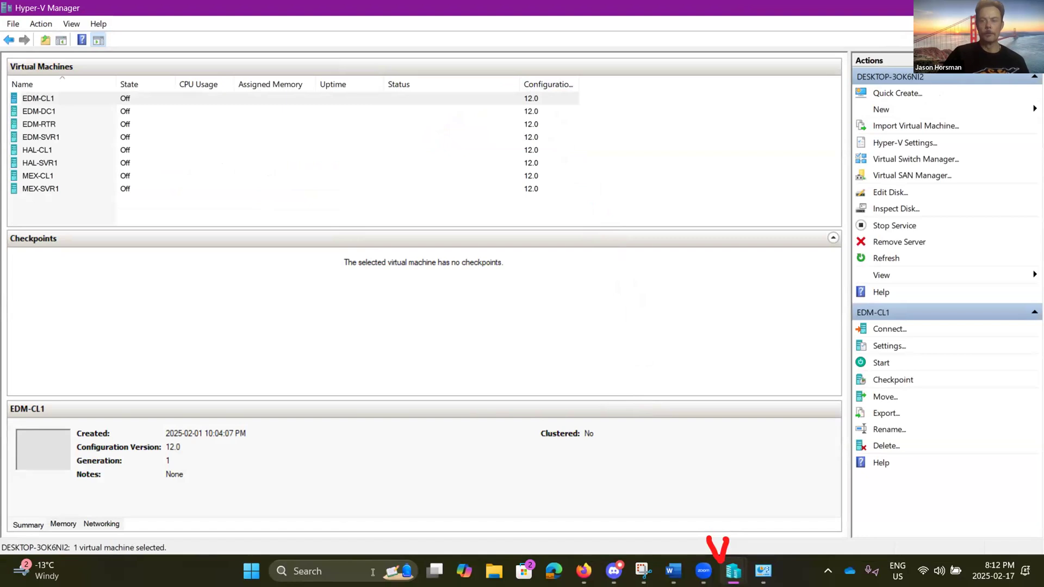
pyautogui.click(643, 570)
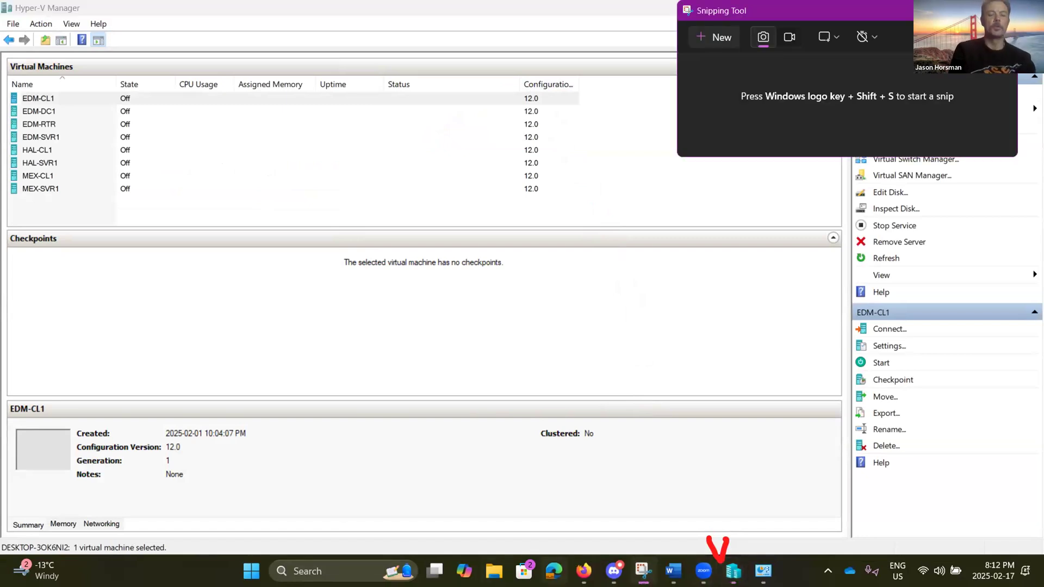
# Step: Snip the Hyper-V Manager window with its eight virtual machines, then return to Hyper-V Manager
pyautogui.press('super+shift+s')
pyautogui.moveTo(5, 1); pyautogui.dragTo(734, 552)
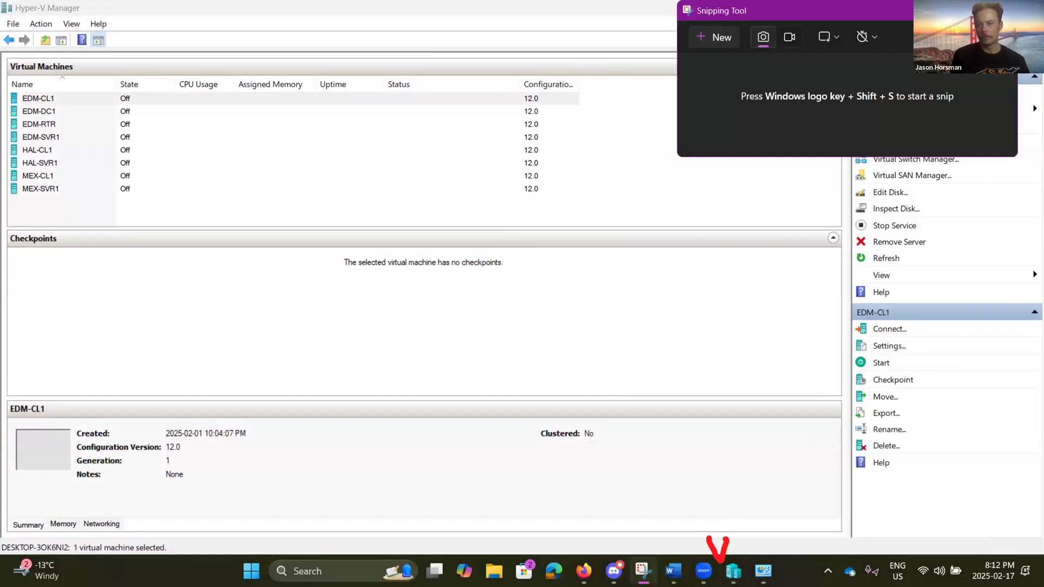
pyautogui.click(940, 10)
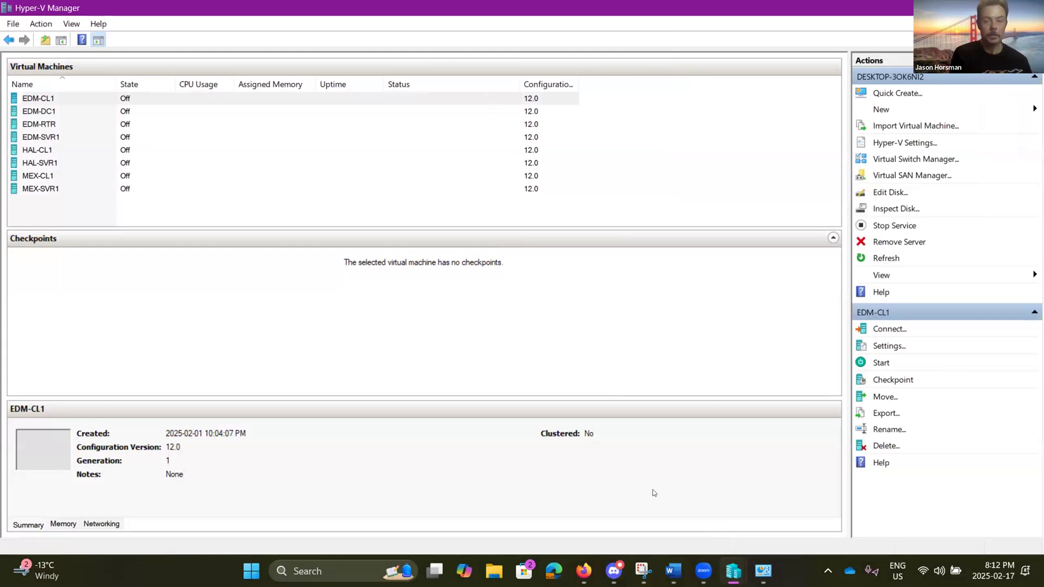
pyautogui.moveTo(674, 574)
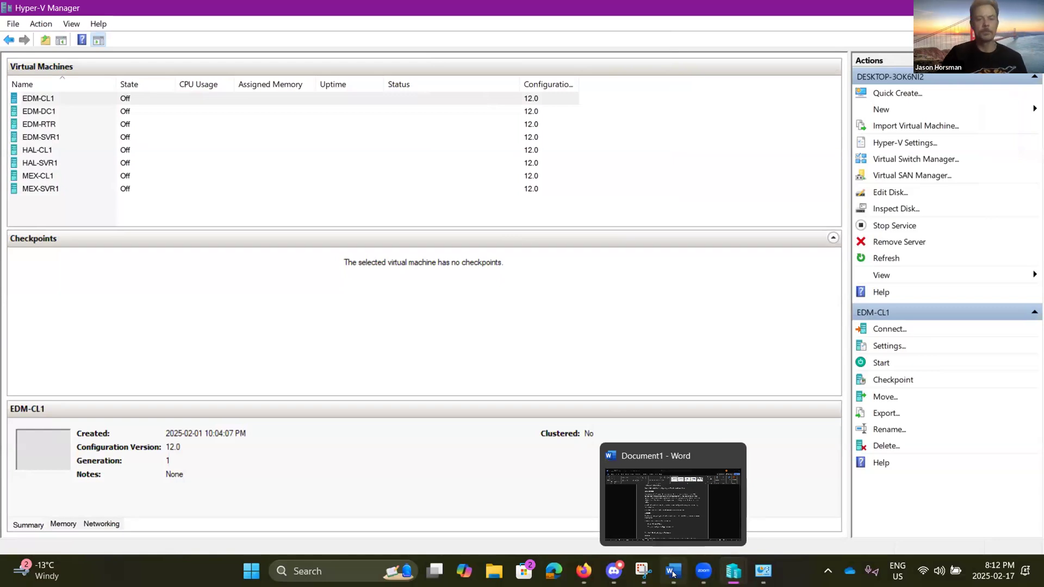
# Step: In Word, place the cursor on the blank line after the Exercise 1 task list
pyautogui.click(673, 574)
pyautogui.scroll(5, 615, 435)
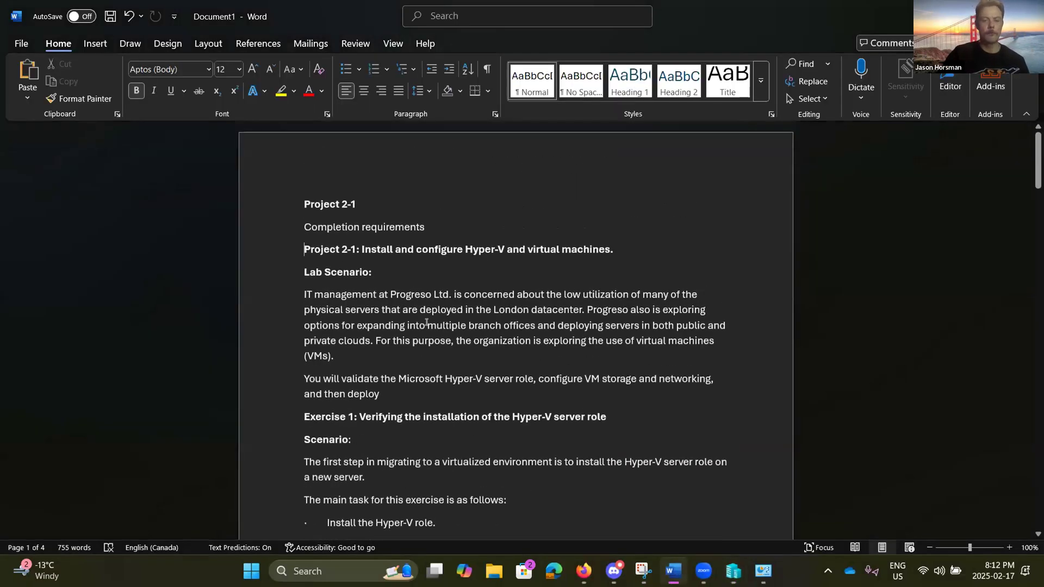
pyautogui.scroll(-3, 427, 323)
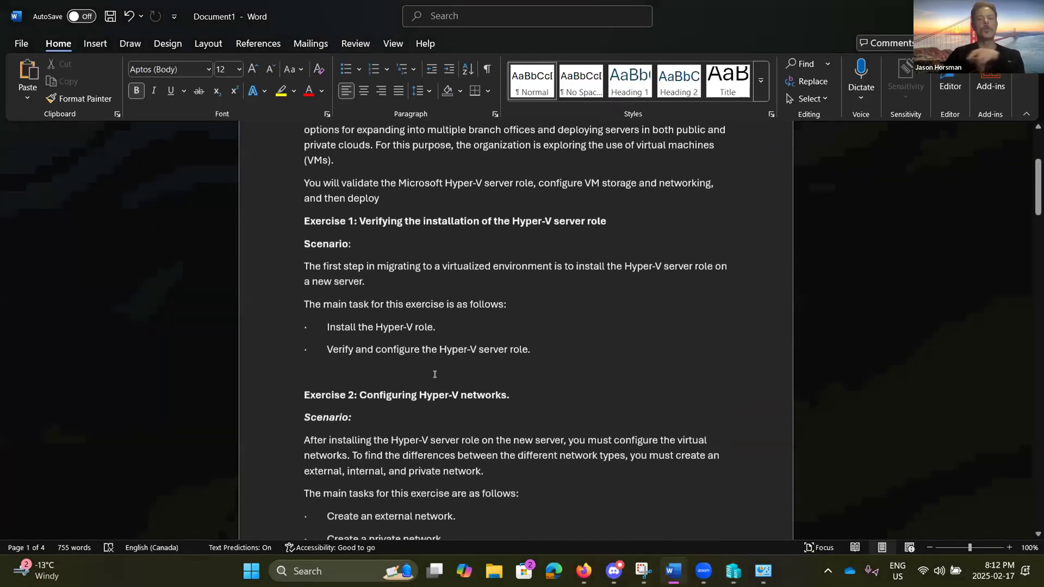
pyautogui.scroll(-2, 391, 326)
pyautogui.click(348, 270)
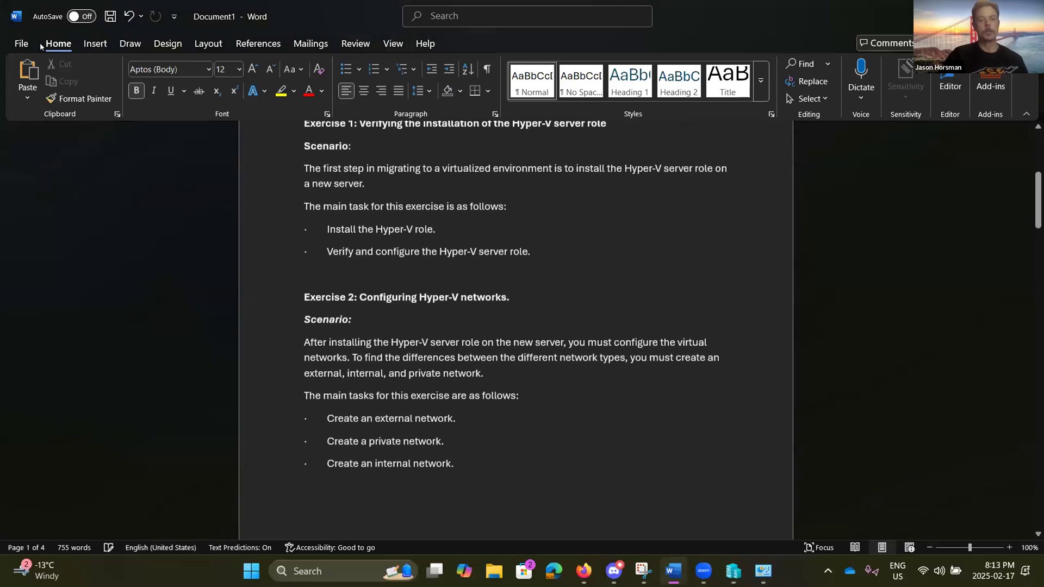
# Step: Start inserting a picture from this device, then bring Hyper-V Manager forward and move it left
pyautogui.click(95, 44)
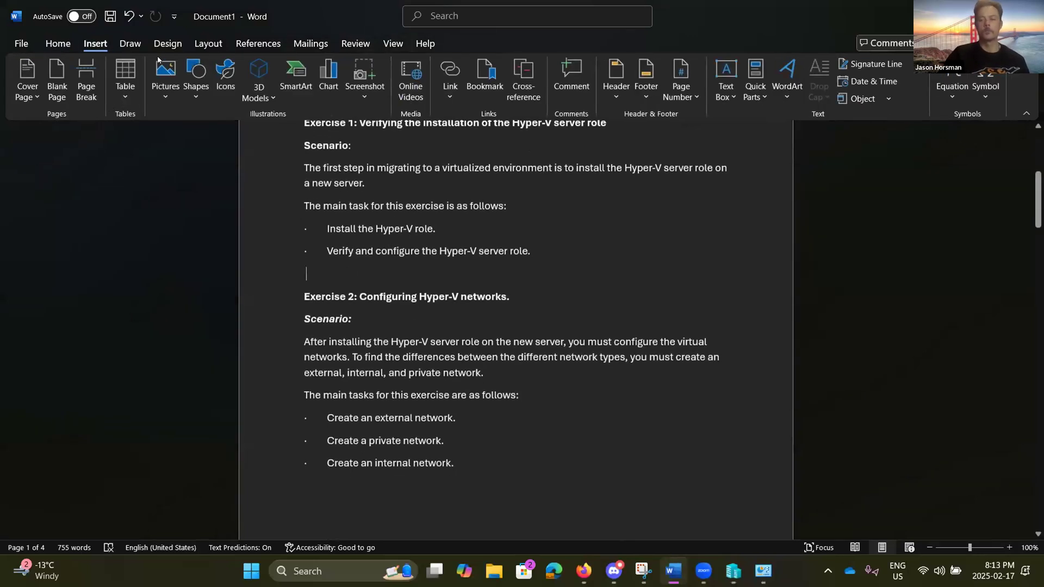
pyautogui.click(166, 80)
pyautogui.click(191, 140)
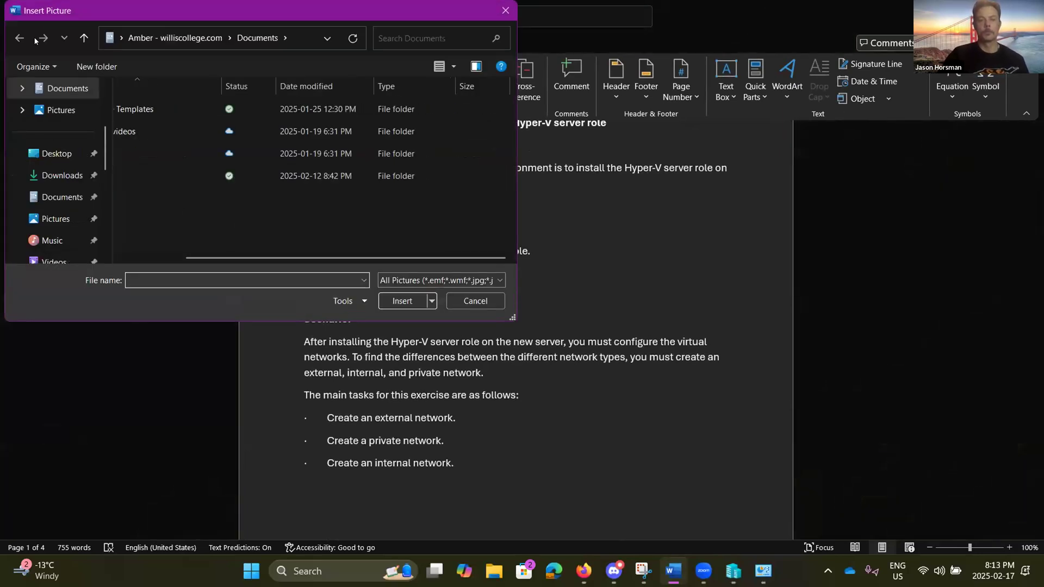
pyautogui.moveTo(125, 5); pyautogui.dragTo(124, 39)
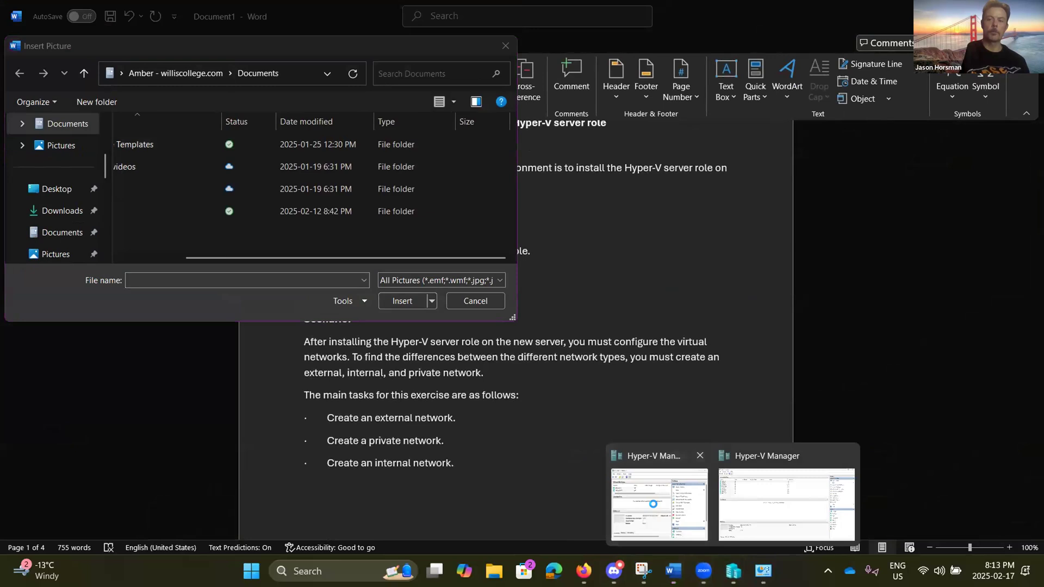
pyautogui.click(659, 511)
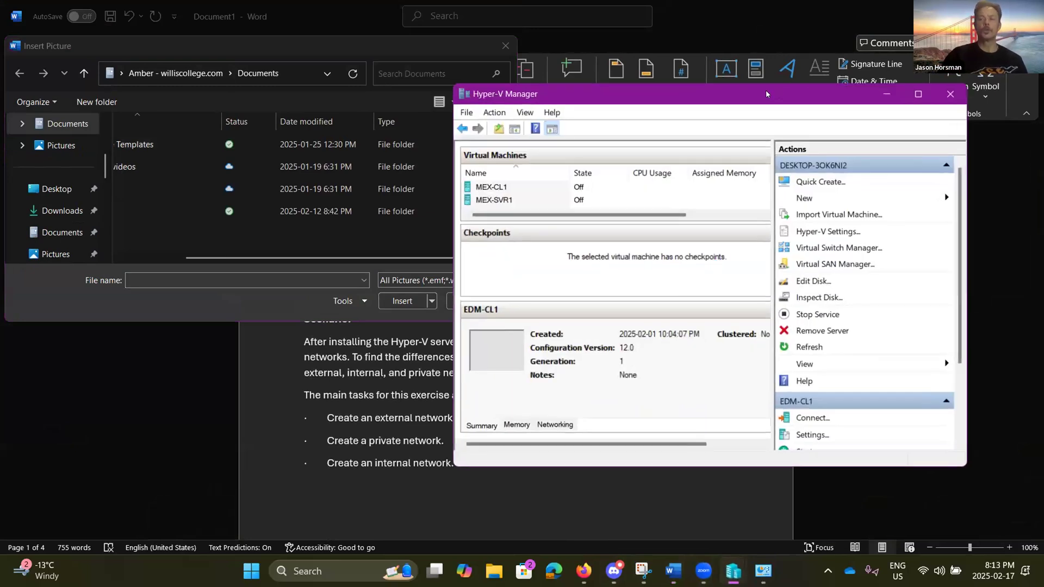
pyautogui.moveTo(767, 94); pyautogui.dragTo(631, 94)
# Step: Maximise Hyper-V Manager, then restore it to a smaller window
pyautogui.doubleClick(631, 94)
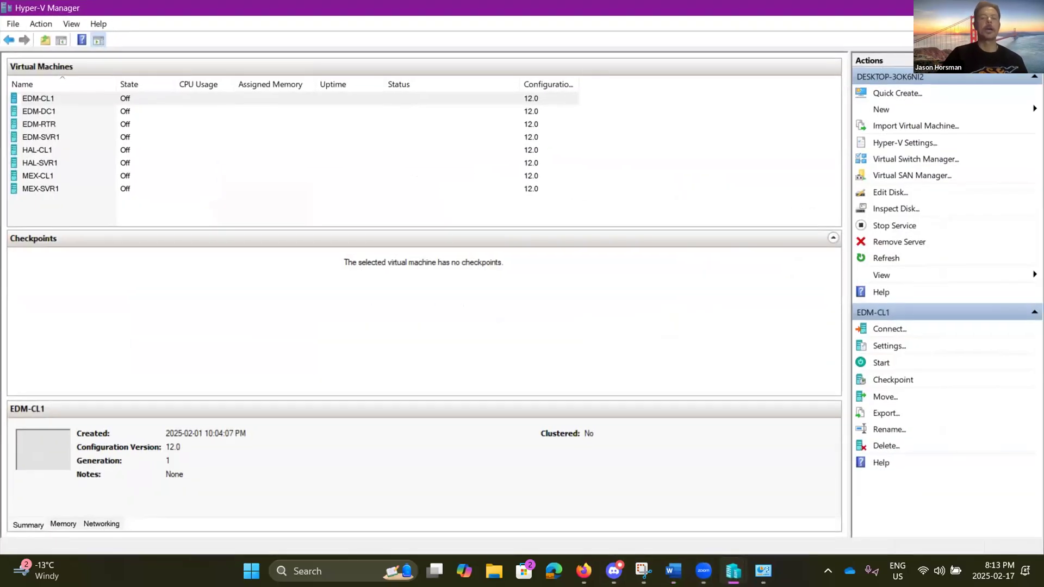
pyautogui.click(997, 7)
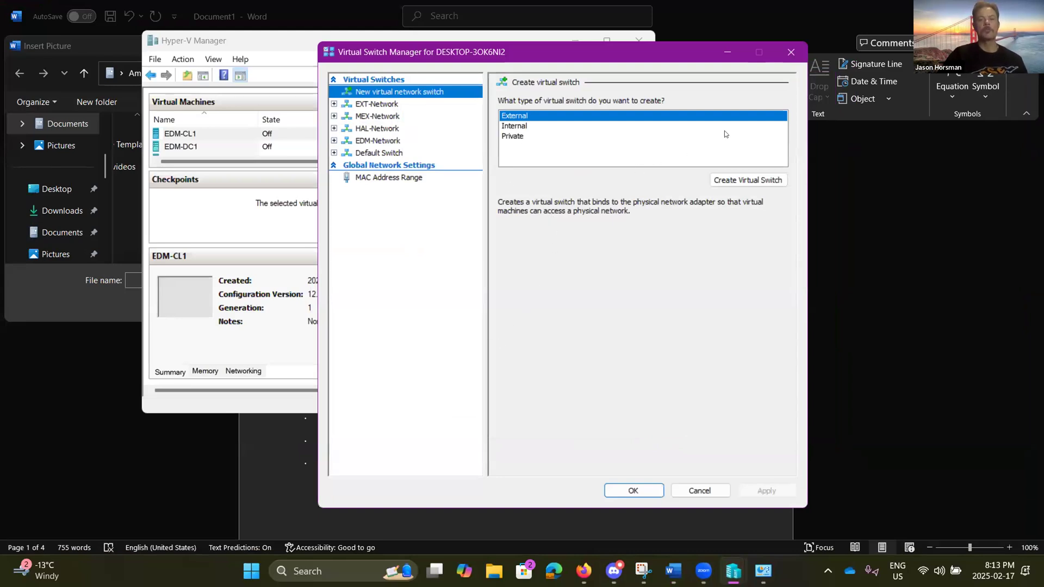
# Step: Create a new External virtual switch and name it Project-2-External
pyautogui.click(739, 181)
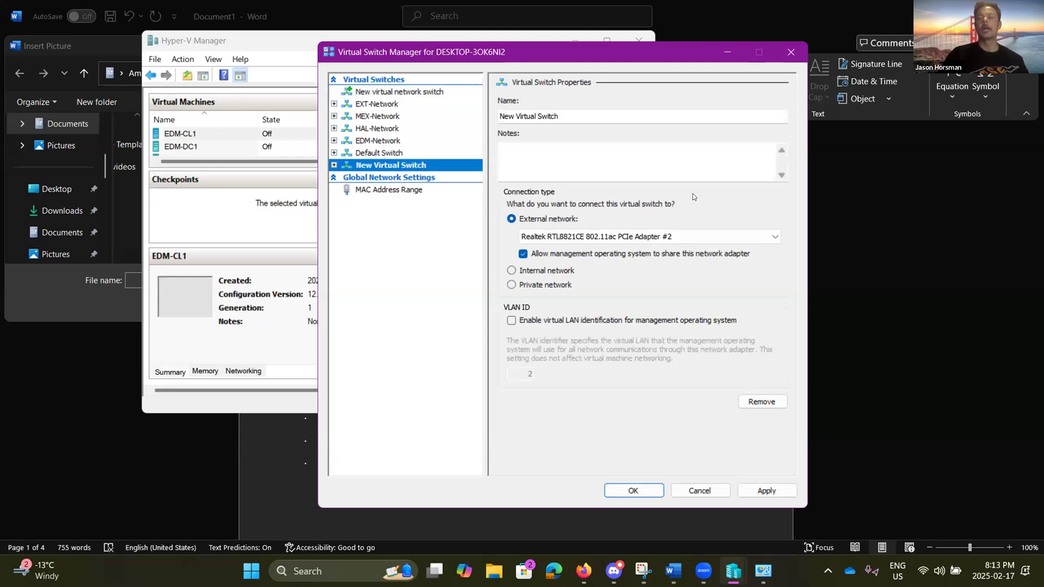
pyautogui.click(573, 109)
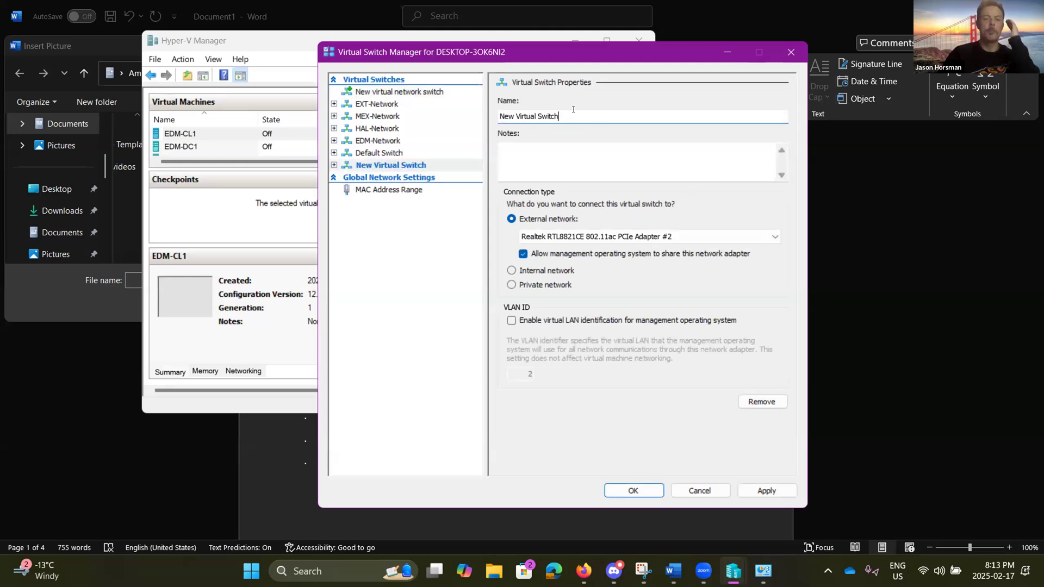
pyautogui.press('BackSpace')
pyautogui.press('BackSpace')
pyautogui.press('BackSpace')
pyautogui.press('BackSpace')
pyautogui.press('BackSpace')
pyautogui.press('BackSpace')
pyautogui.press('BackSpace')
pyautogui.press('BackSpace')
pyautogui.press('BackSpace')
pyautogui.press('BackSpace')
pyautogui.press('BackSpace')
pyautogui.press('BackSpace')
pyautogui.press('BackSpace')
pyautogui.press('BackSpace')
pyautogui.press('BackSpace')
pyautogui.press('BackSpace')
pyautogui.press('BackSpace')
pyautogui.press('BackSpace')
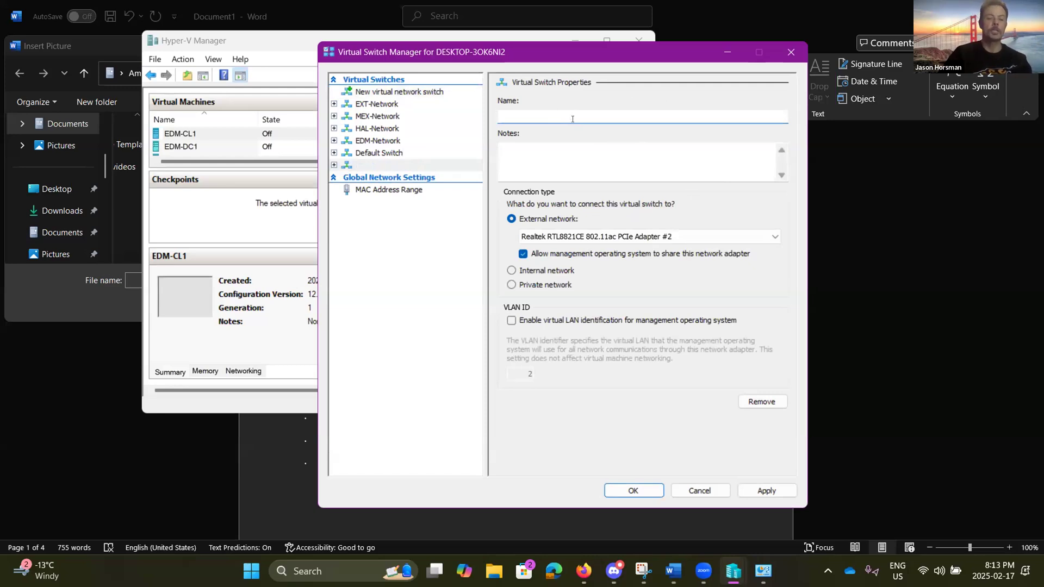
pyautogui.write('P')
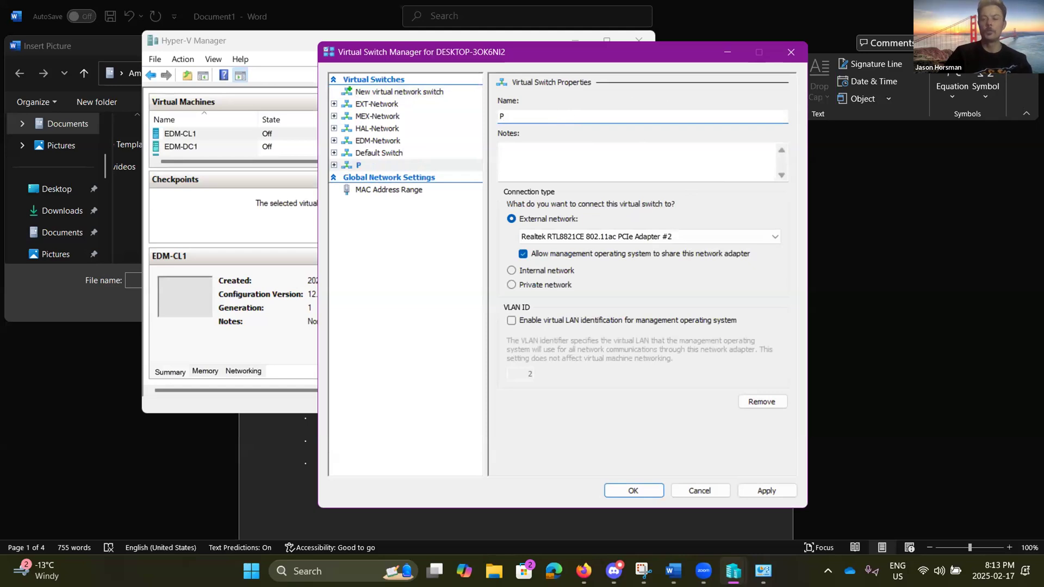
pyautogui.write('roje')
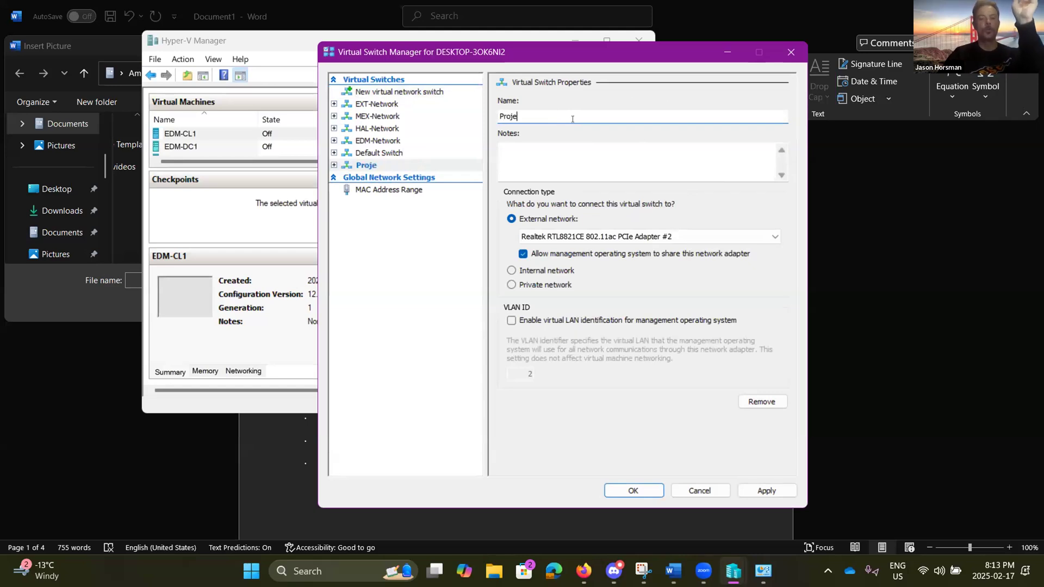
pyautogui.write('ct2')
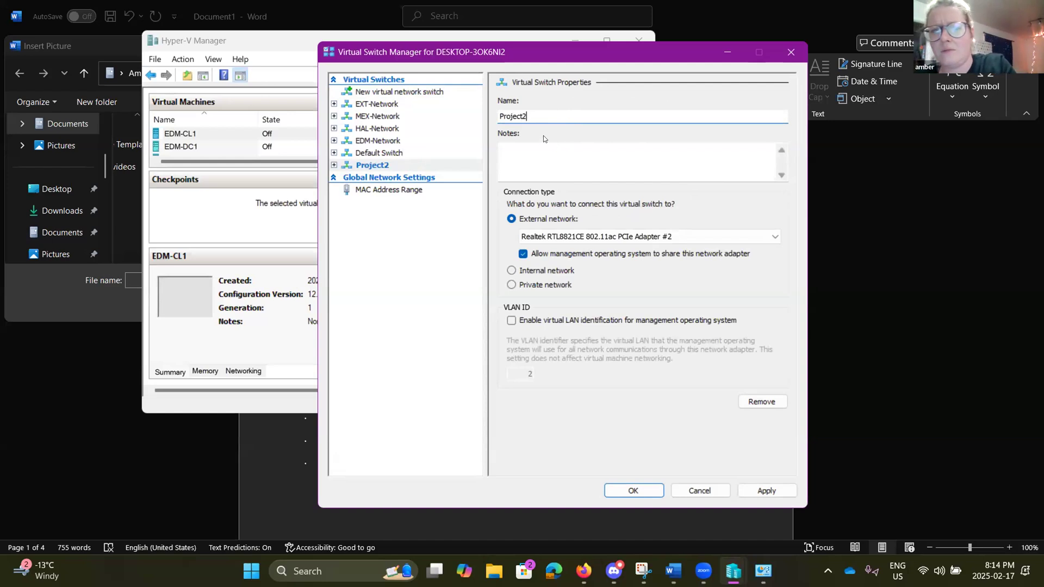
pyautogui.press('BackSpace')
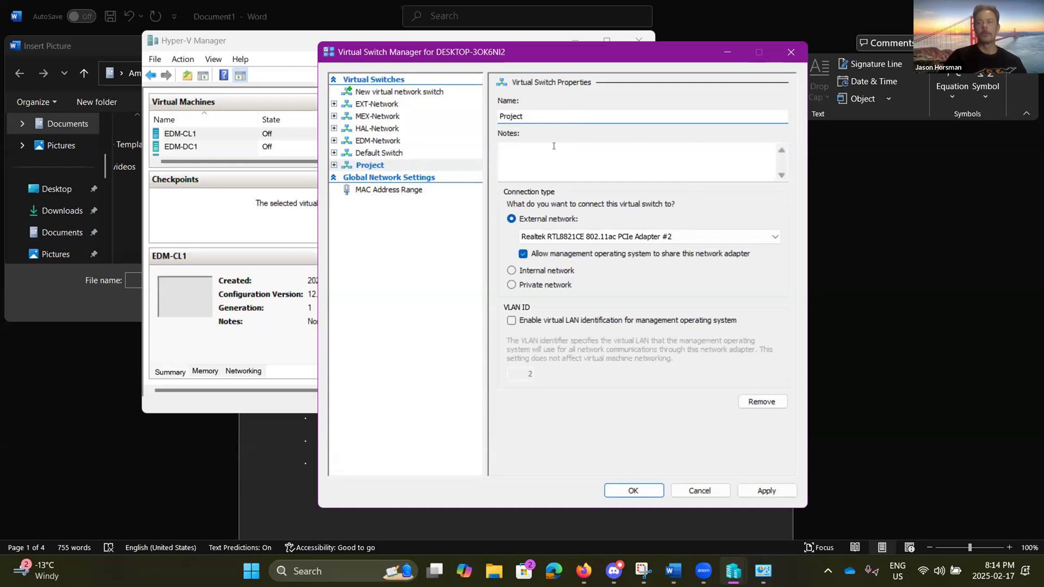
pyautogui.write('-2')
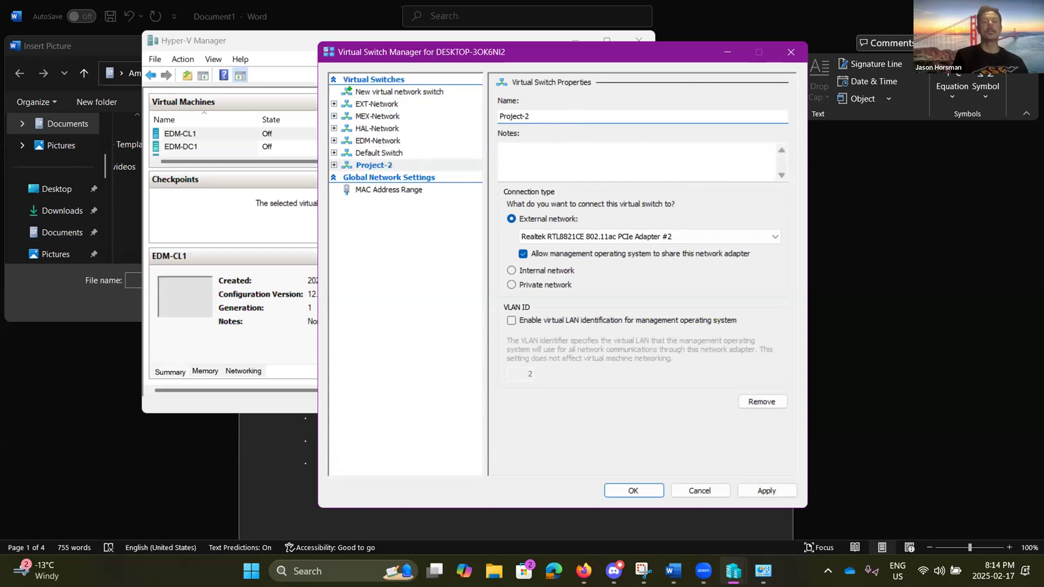
pyautogui.write('-')
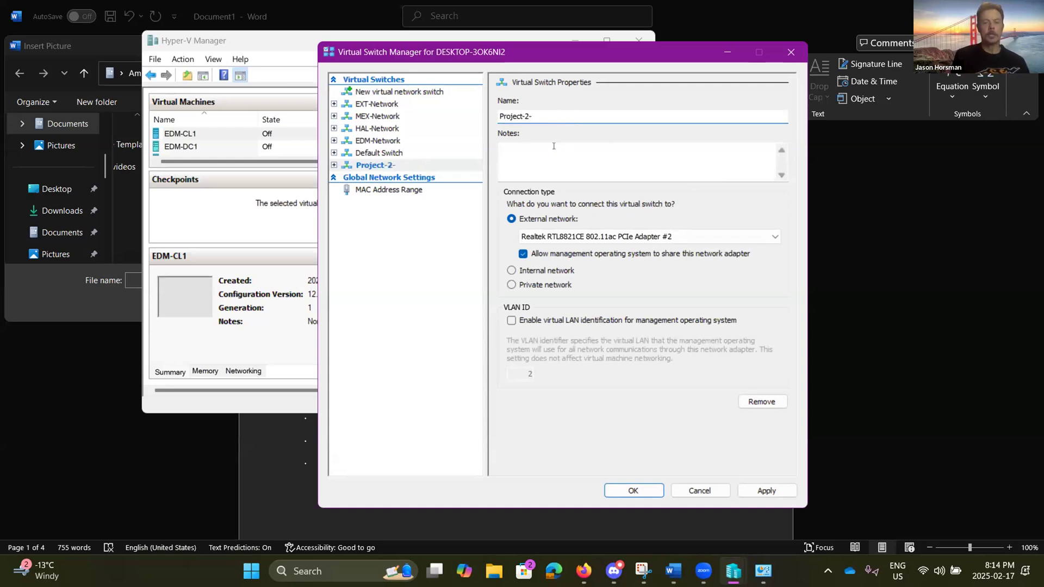
pyautogui.write('Externsl')
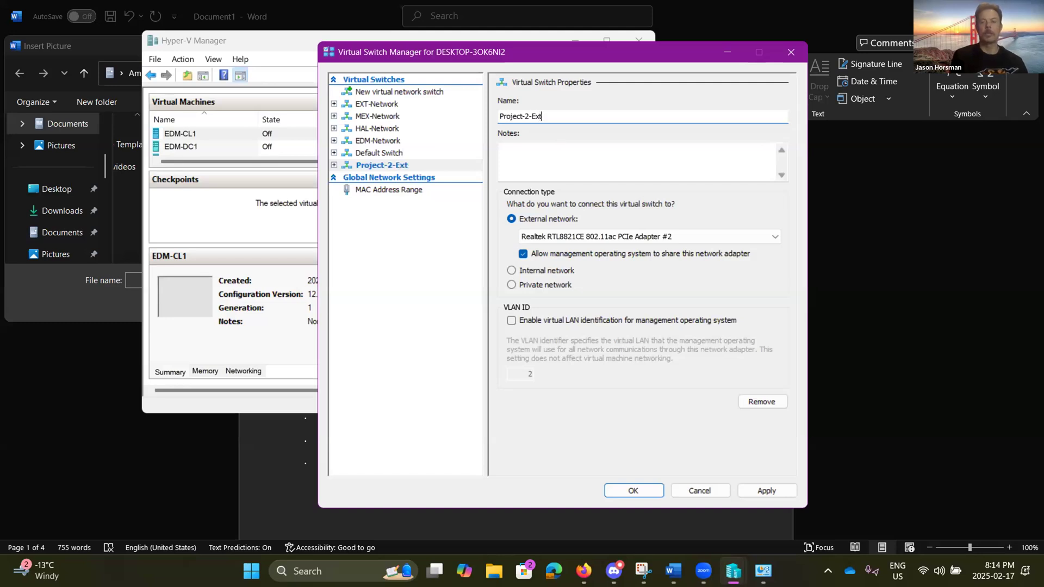
pyautogui.press('BackSpace')
pyautogui.press('BackSpace')
pyautogui.write('al')
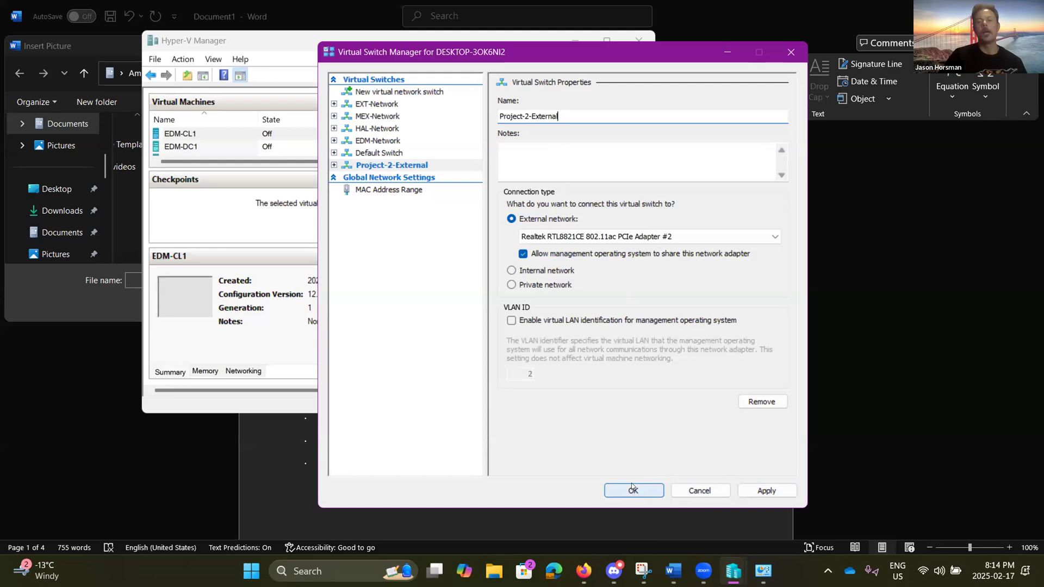
# Step: Apply the Project-2-External switch, accept the networking-changes warning, and close with OK
pyautogui.click(767, 491)
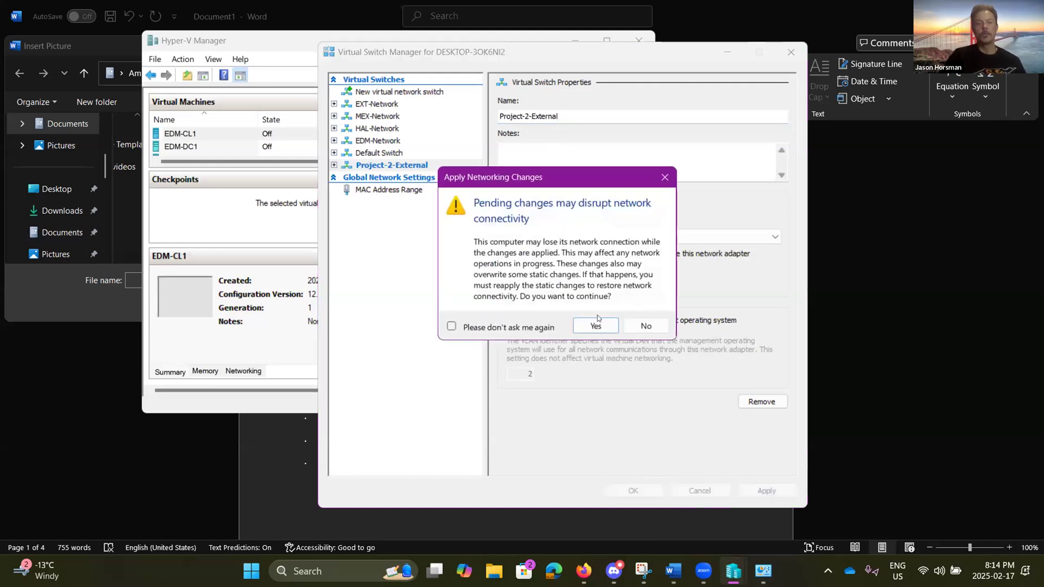
pyautogui.click(597, 326)
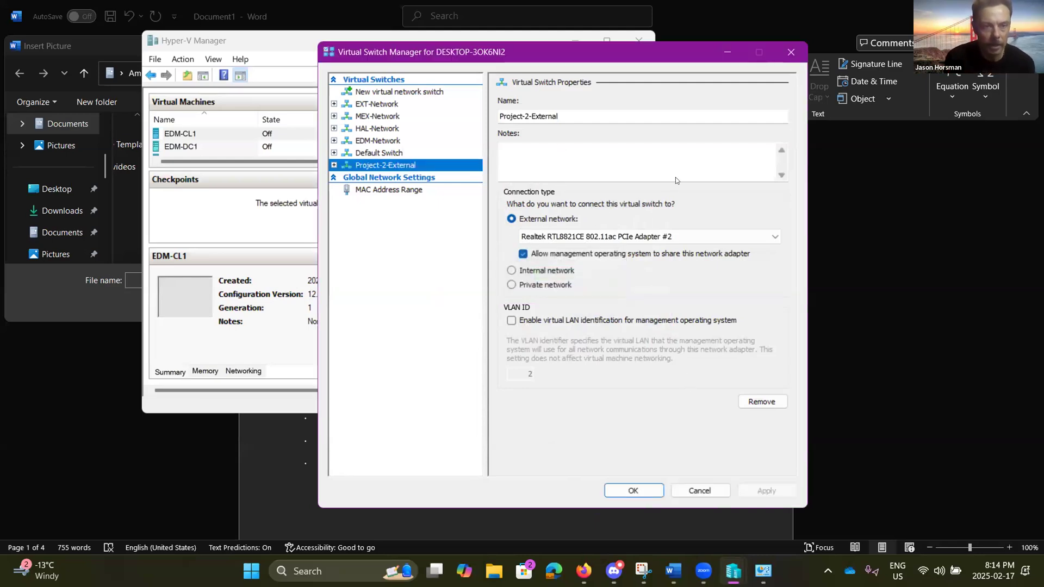
pyautogui.click(630, 489)
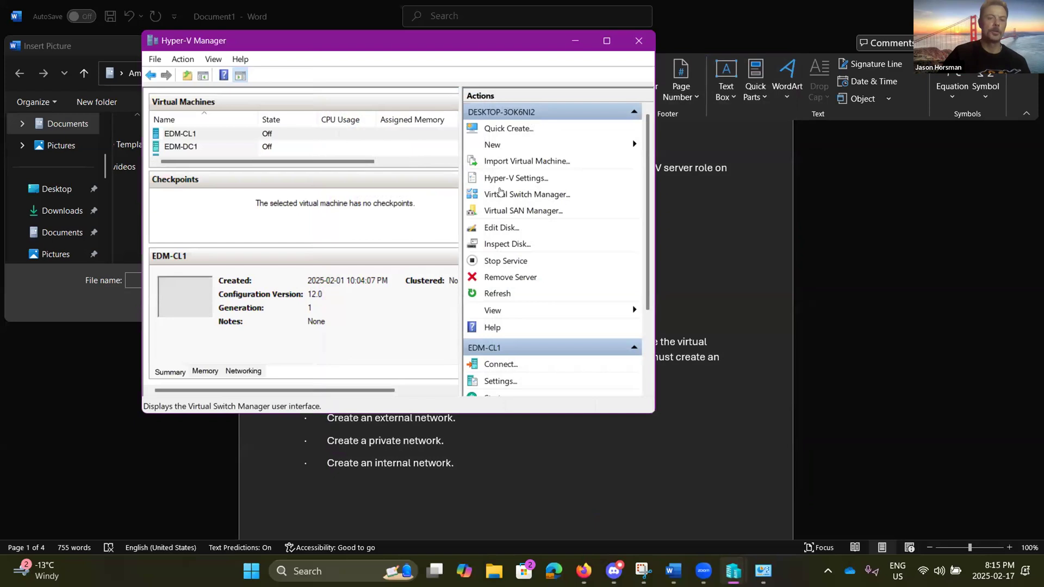
# Step: Reopen Virtual Switch Manager and select Project-2-External to review its external Realtek adapter settings
pyautogui.click(500, 193)
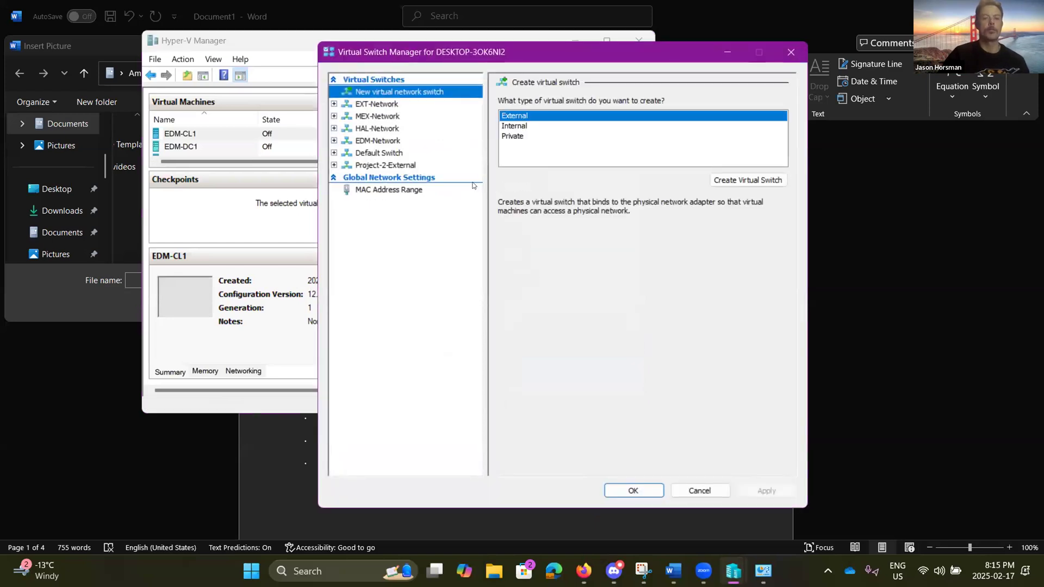
pyautogui.rightClick(402, 163)
pyautogui.click(405, 243)
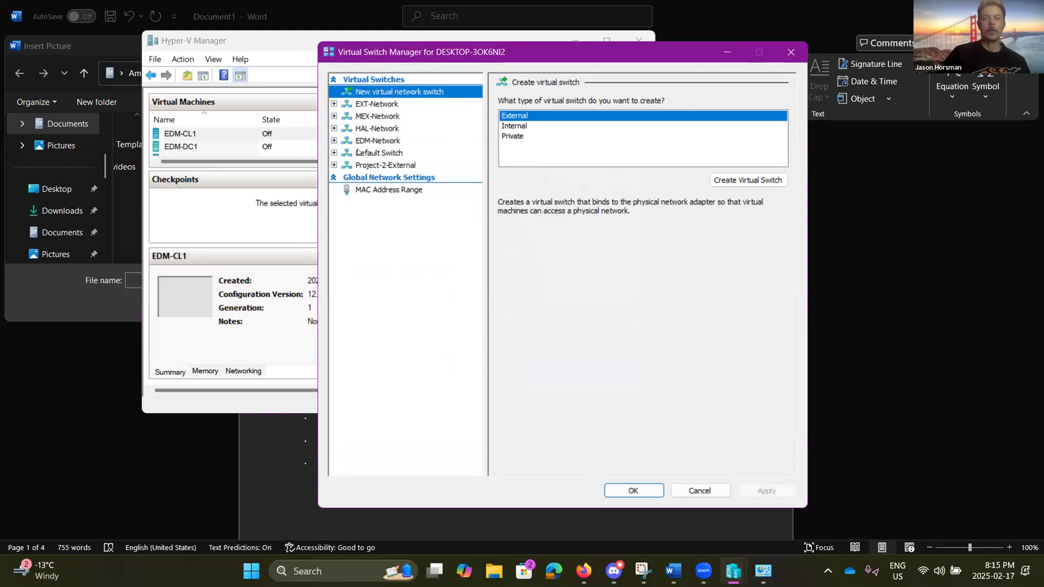
pyautogui.click(362, 166)
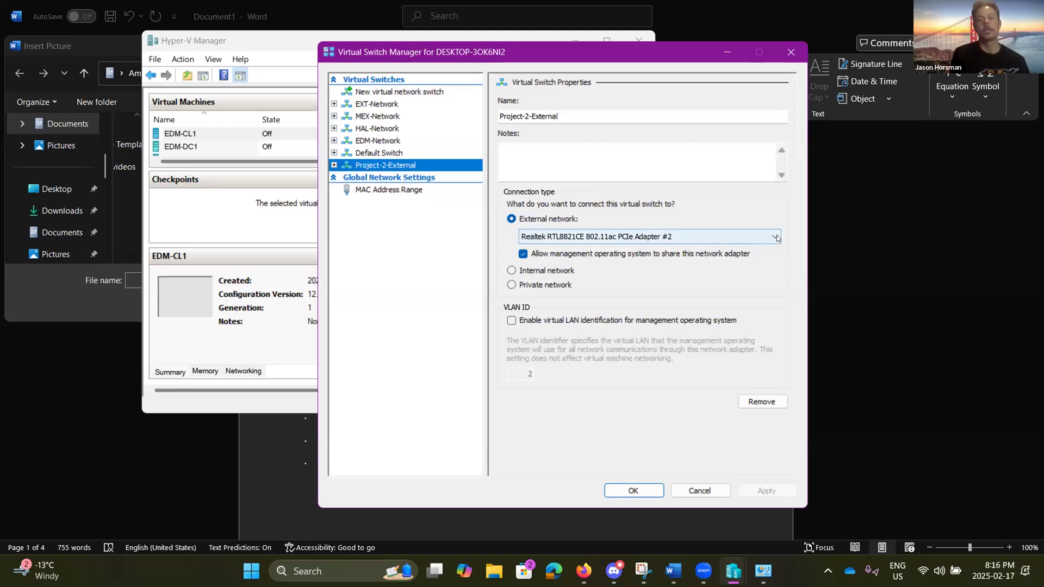
pyautogui.click(776, 237)
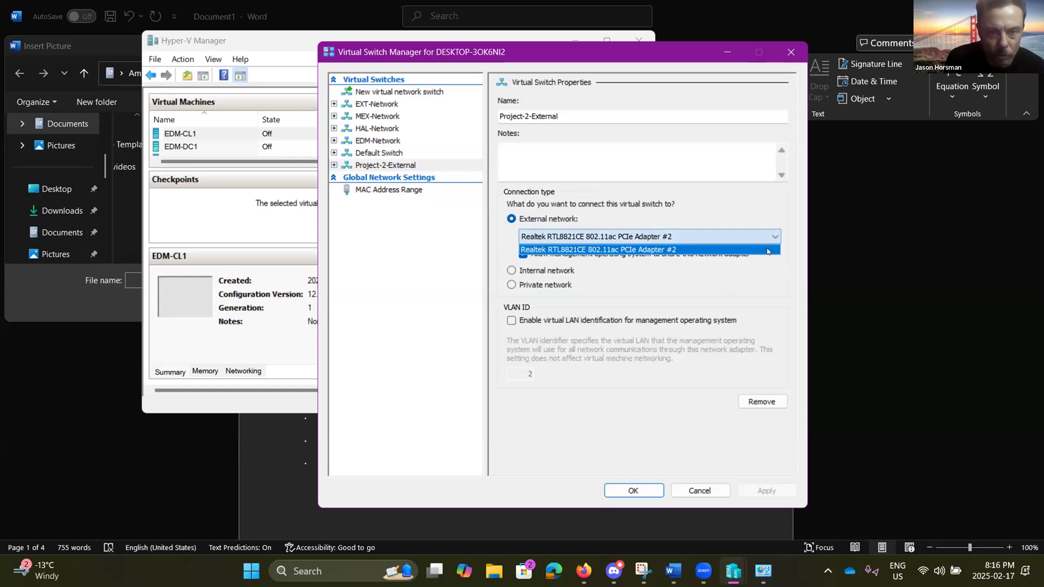
pyautogui.click(776, 237)
pyautogui.click(777, 236)
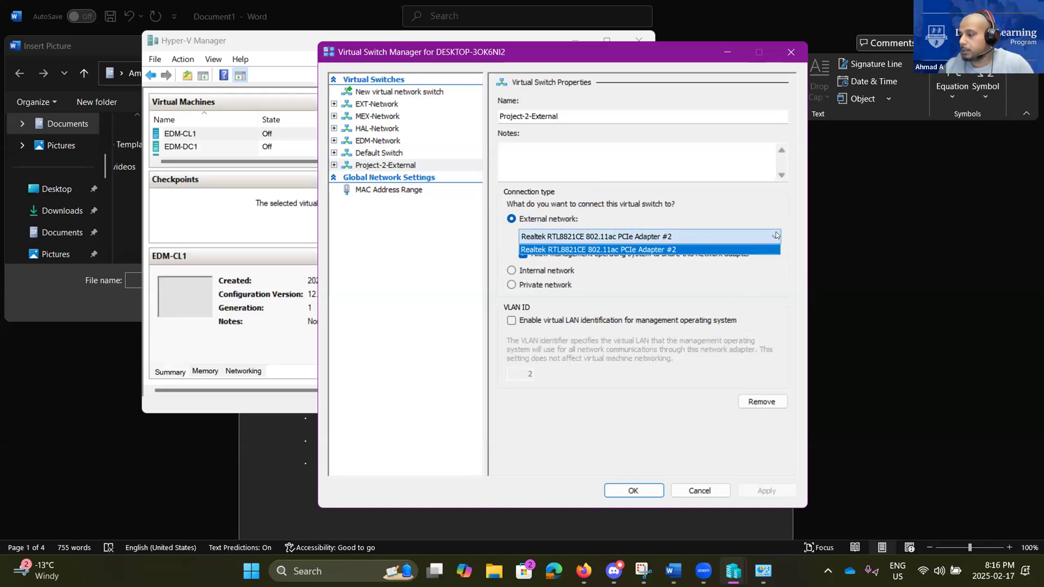
pyautogui.click(776, 234)
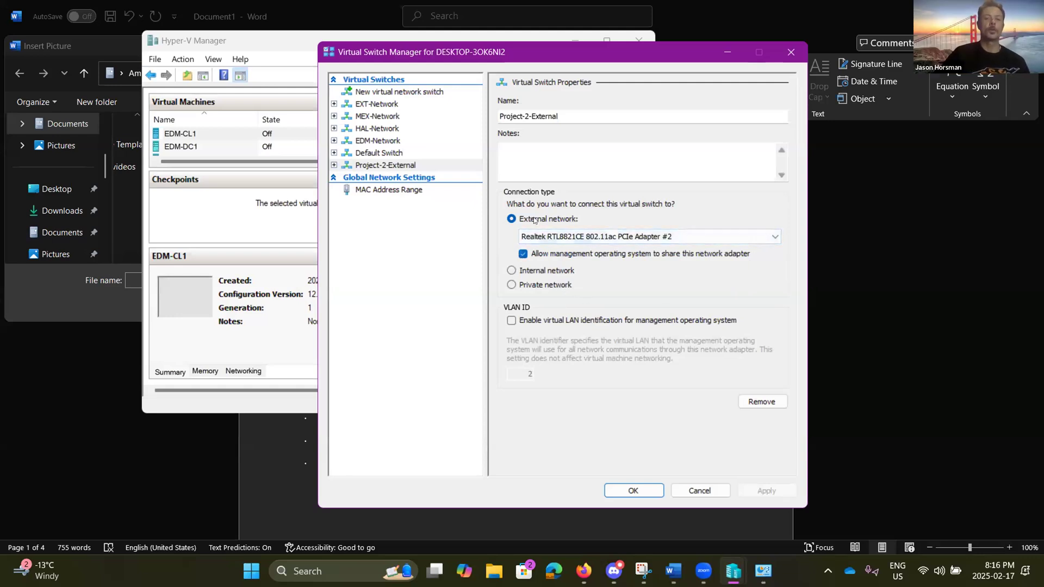
# Step: Keep Project-2-External on the Realtek RTL8821CE 802.11ac PCIe Adapter #2 with host sharing on, and save
pyautogui.click(524, 254)
pyautogui.click(523, 254)
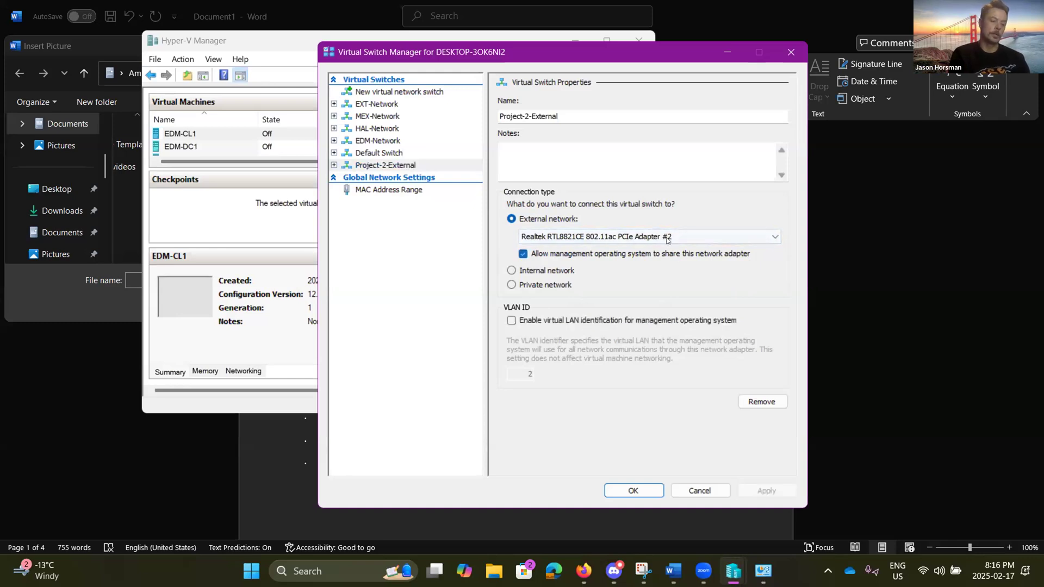
pyautogui.click(775, 238)
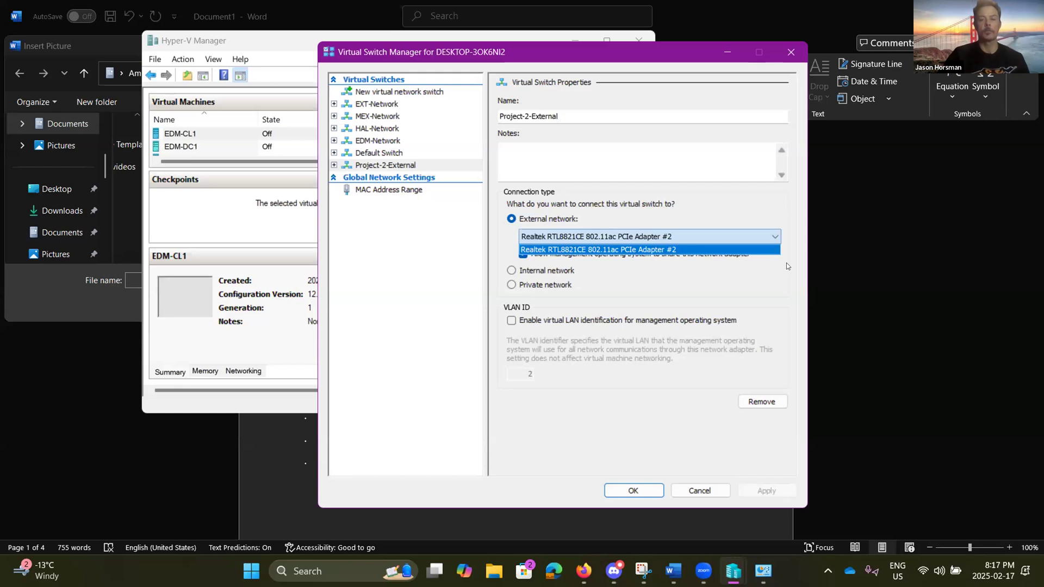
pyautogui.click(754, 250)
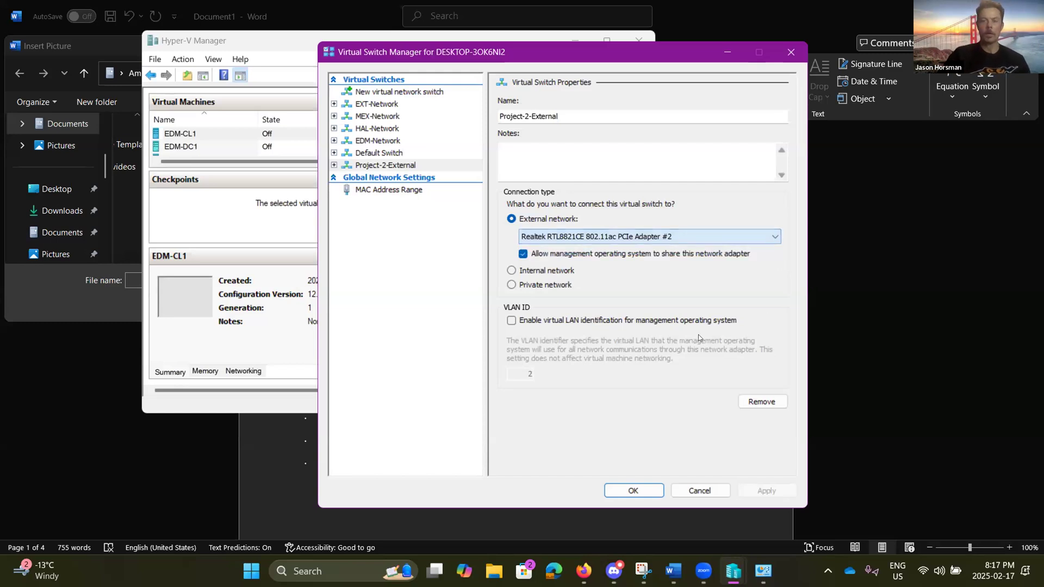
pyautogui.click(632, 491)
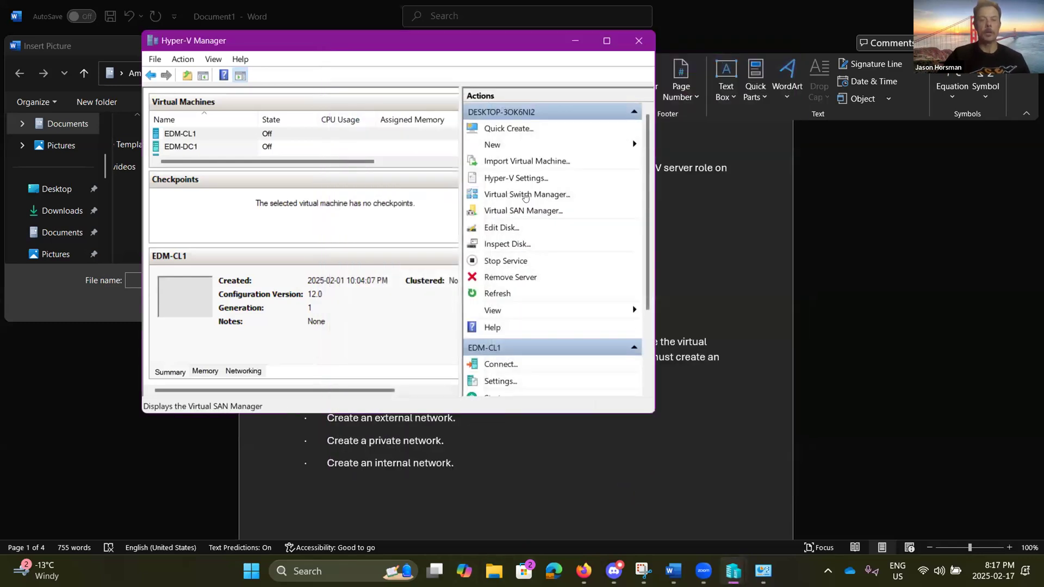
# Step: Create an internal virtual switch named 'Project-2-Internal', apply it and close Virtual Switch Manager
pyautogui.click(526, 195)
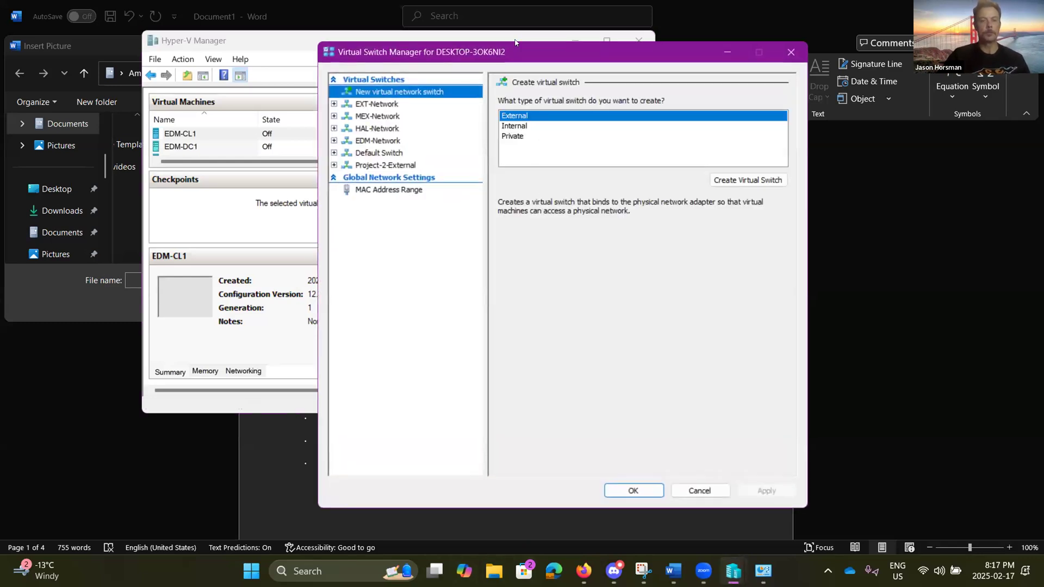
pyautogui.click(520, 127)
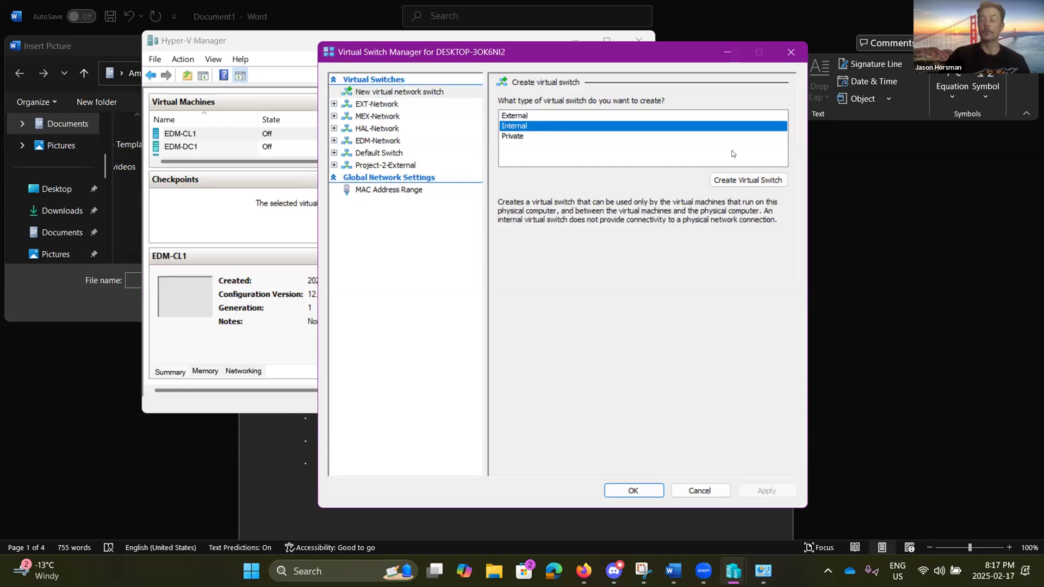
pyautogui.click(764, 180)
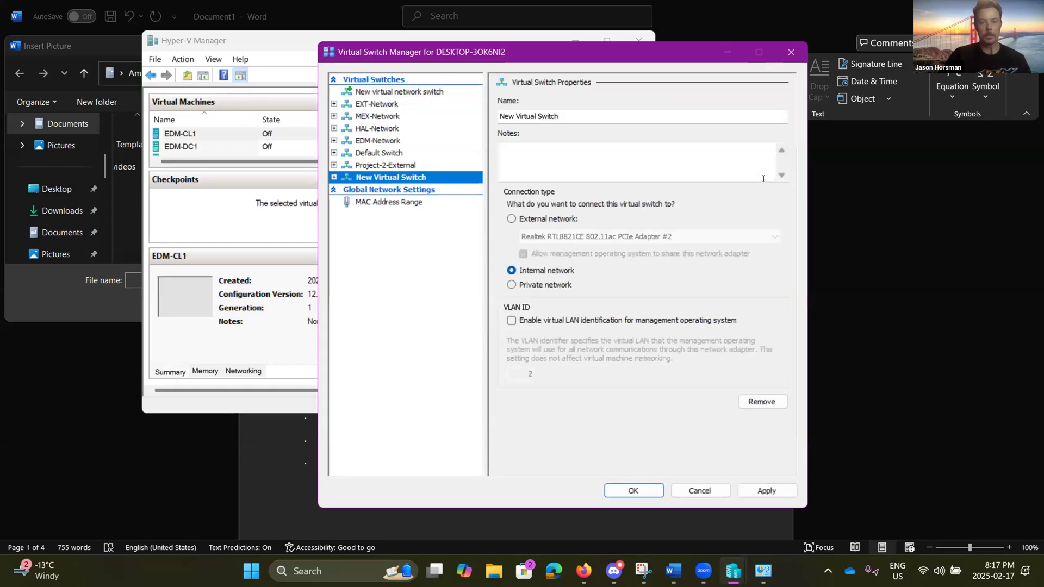
pyautogui.click(565, 116)
pyautogui.press('BackSpace')
pyautogui.press('BackSpace')
pyautogui.press('BackSpace')
pyautogui.press('BackSpace')
pyautogui.press('BackSpace')
pyautogui.press('BackSpace')
pyautogui.press('BackSpace')
pyautogui.press('BackSpace')
pyautogui.press('BackSpace')
pyautogui.press('BackSpace')
pyautogui.press('BackSpace')
pyautogui.press('BackSpace')
pyautogui.press('BackSpace')
pyautogui.press('BackSpace')
pyautogui.press('BackSpace')
pyautogui.press('BackSpace')
pyautogui.press('BackSpace')
pyautogui.press('BackSpace')
pyautogui.write('Project2')
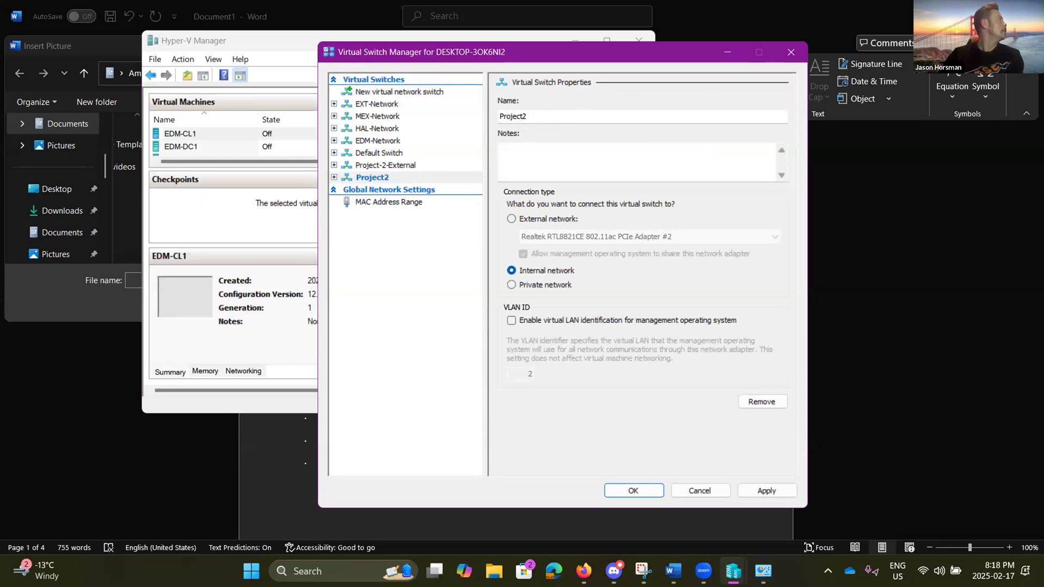
pyautogui.press('BackSpace')
pyautogui.write('-2-')
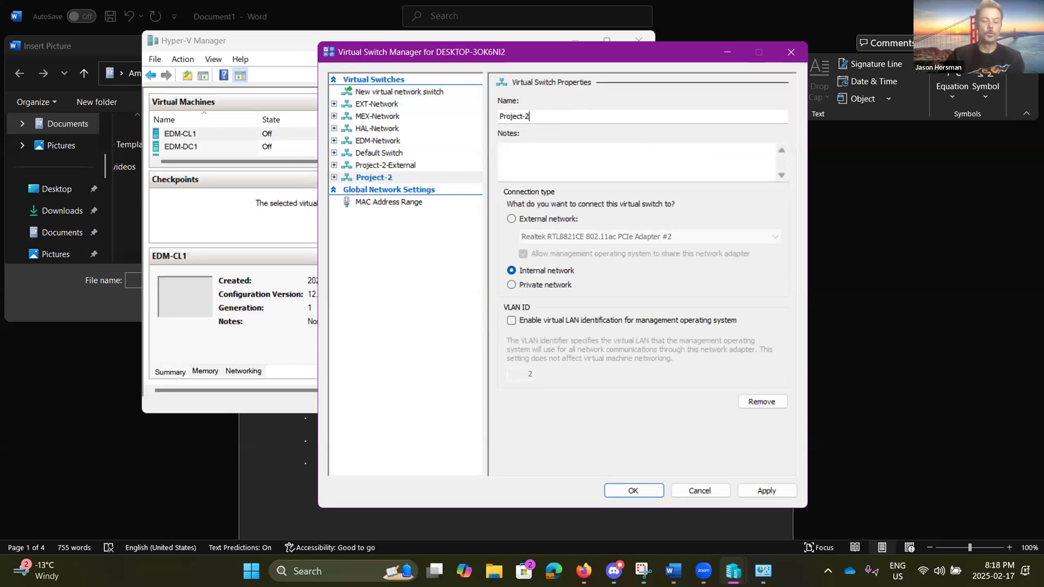
pyautogui.write('Internal')
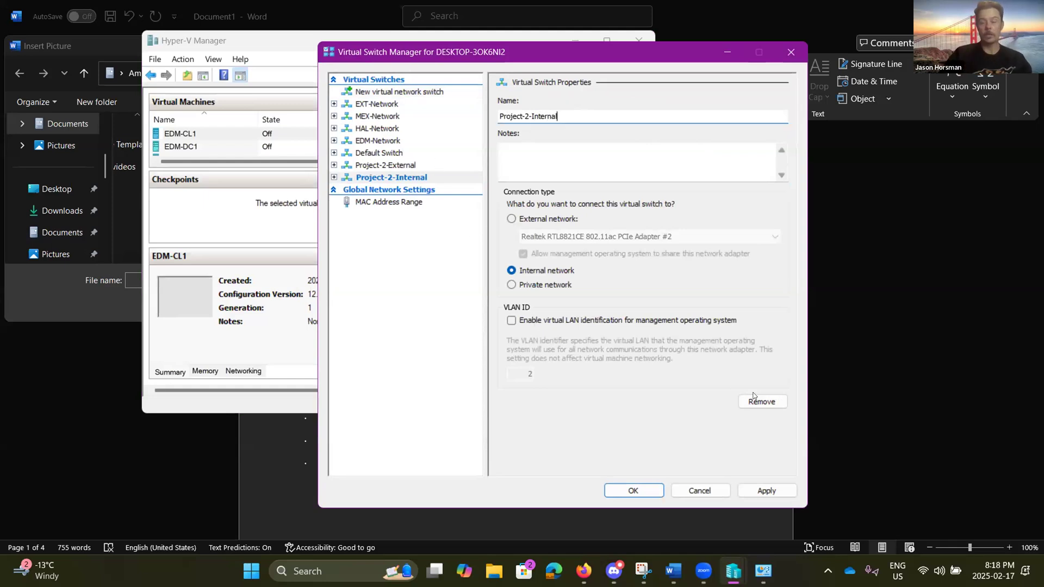
pyautogui.click(779, 491)
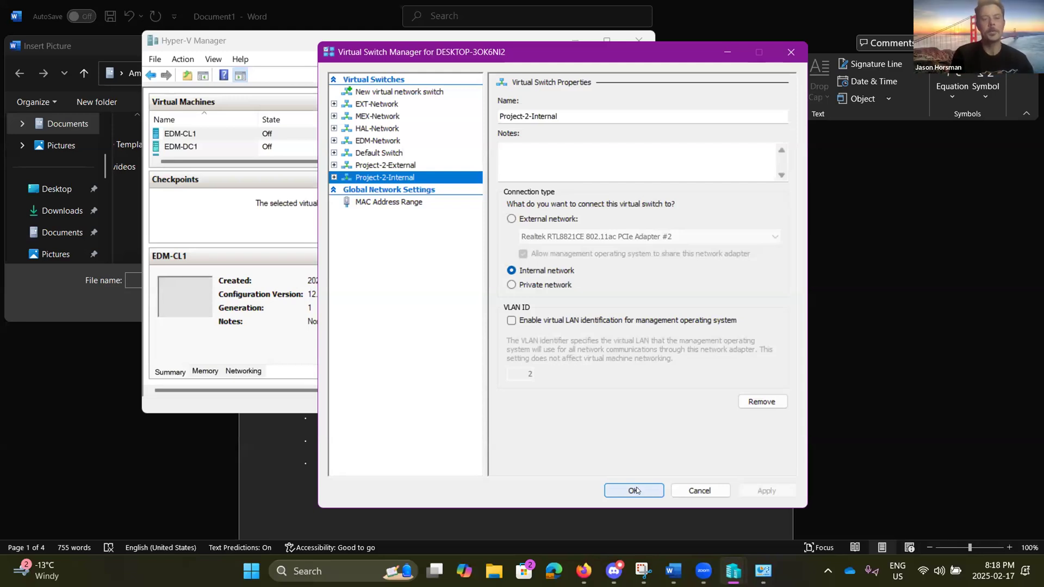
pyautogui.click(634, 491)
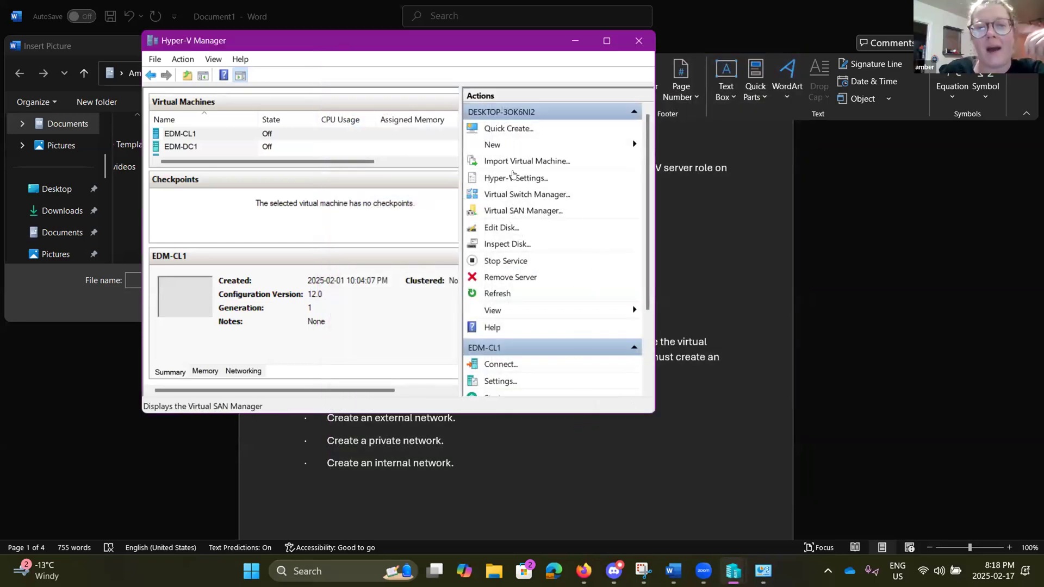
# Step: Create a private virtual switch named 'Project-2-Private', apply it and close Virtual Switch Manager
pyautogui.click(521, 195)
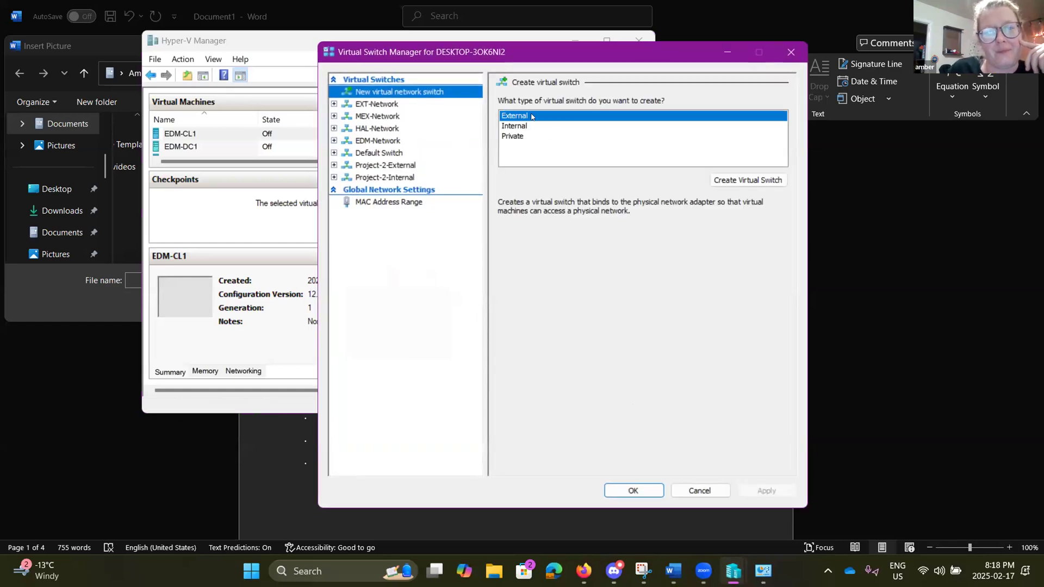
pyautogui.click(514, 136)
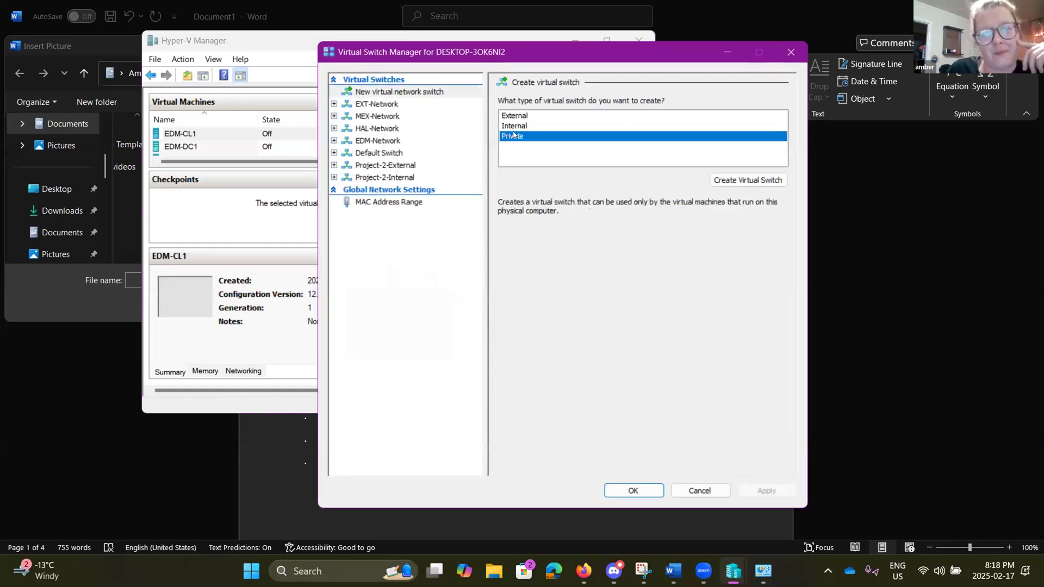
pyautogui.click(732, 180)
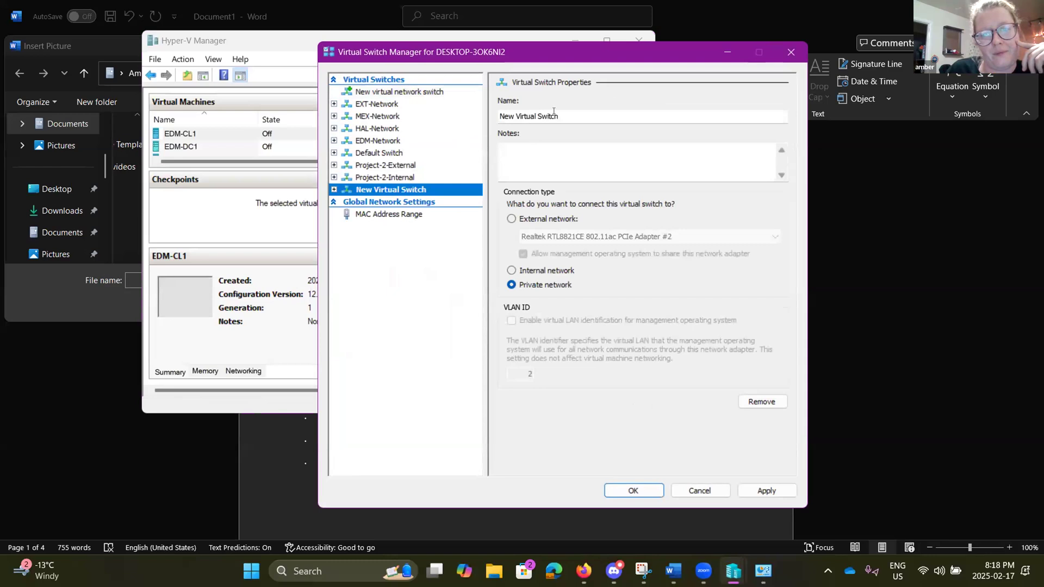
pyautogui.click(556, 116)
pyautogui.press('BackSpace')
pyautogui.press('BackSpace')
pyautogui.press('BackSpace')
pyautogui.press('BackSpace')
pyautogui.press('BackSpace')
pyautogui.press('BackSpace')
pyautogui.press('BackSpace')
pyautogui.press('BackSpace')
pyautogui.press('BackSpace')
pyautogui.press('BackSpace')
pyautogui.press('BackSpace')
pyautogui.press('BackSpace')
pyautogui.press('BackSpace')
pyautogui.press('BackSpace')
pyautogui.press('BackSpace')
pyautogui.press('BackSpace')
pyautogui.press('BackSpace')
pyautogui.press('BackSpace')
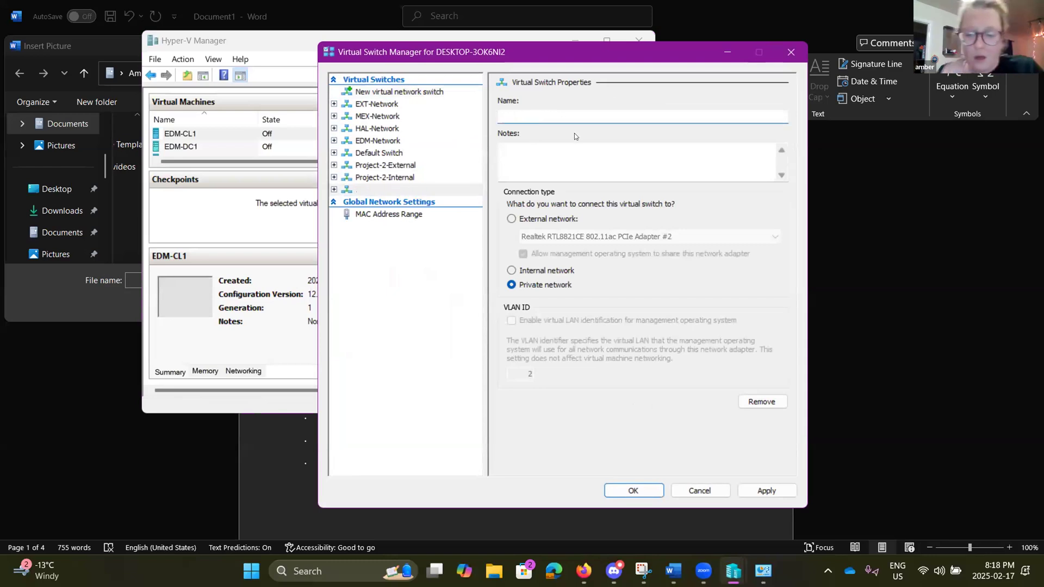
pyautogui.write('P')
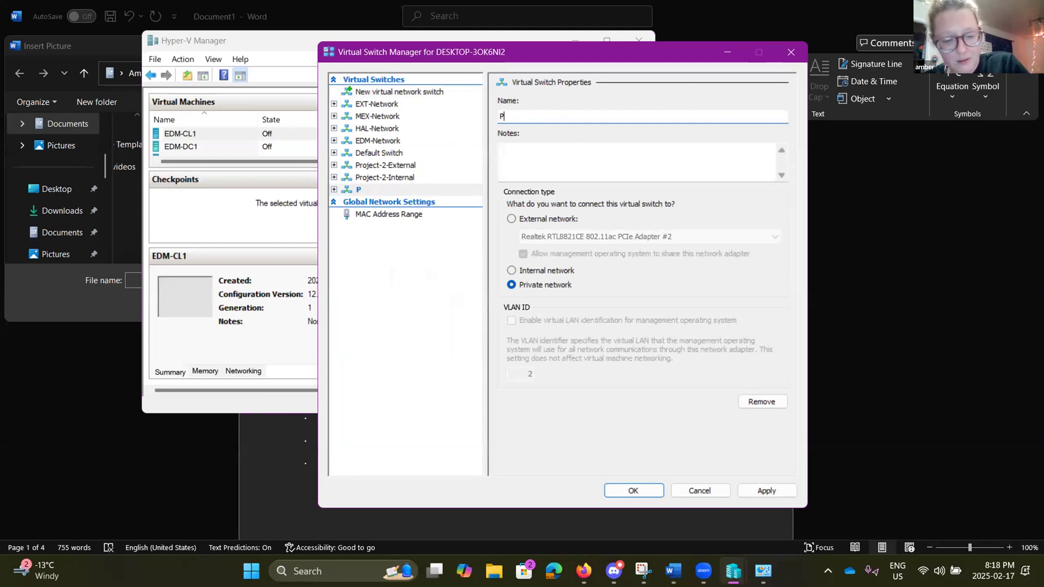
pyautogui.write('roject')
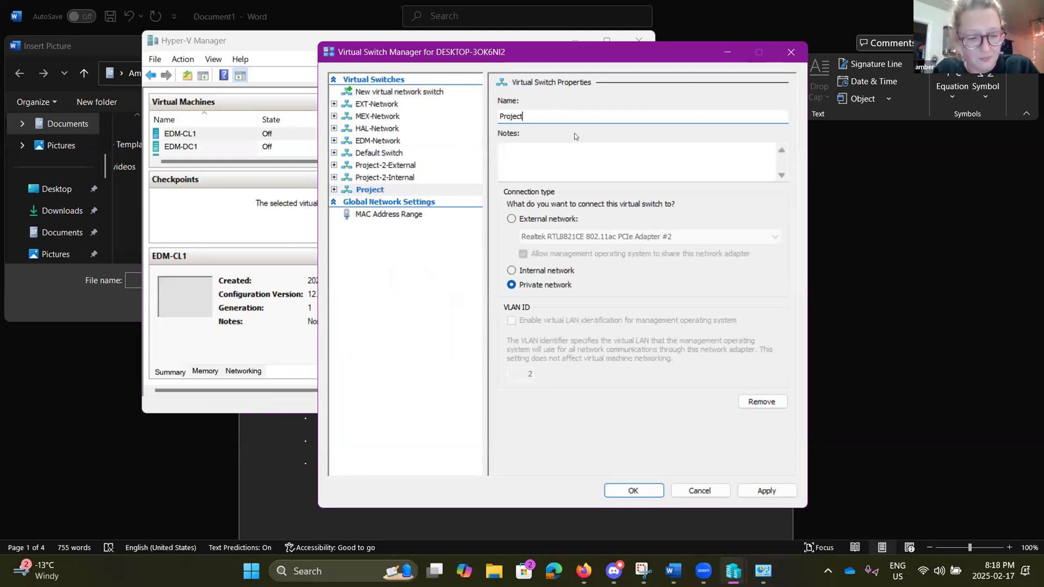
pyautogui.write('-2-')
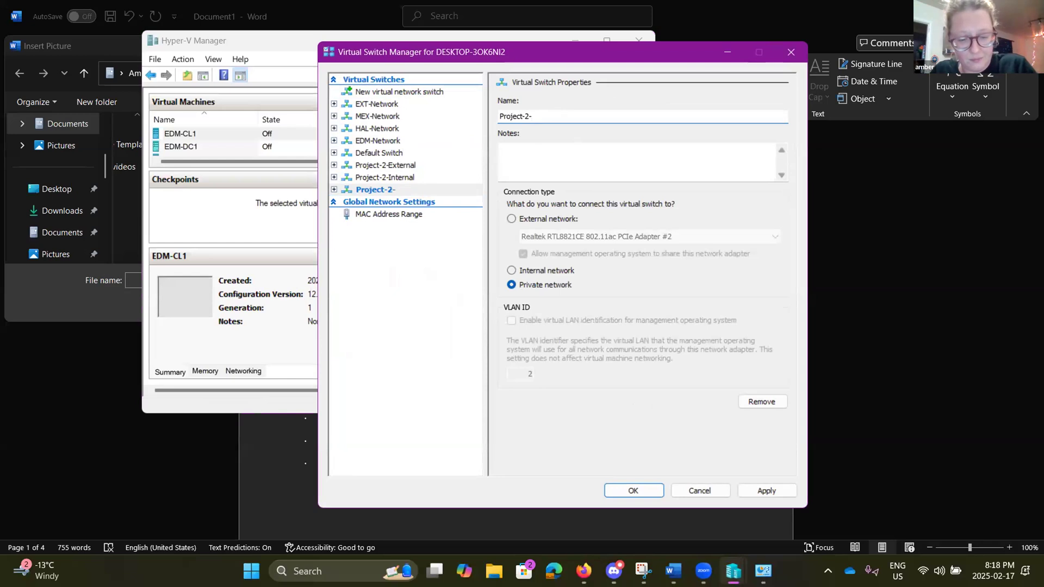
pyautogui.write('Pri')
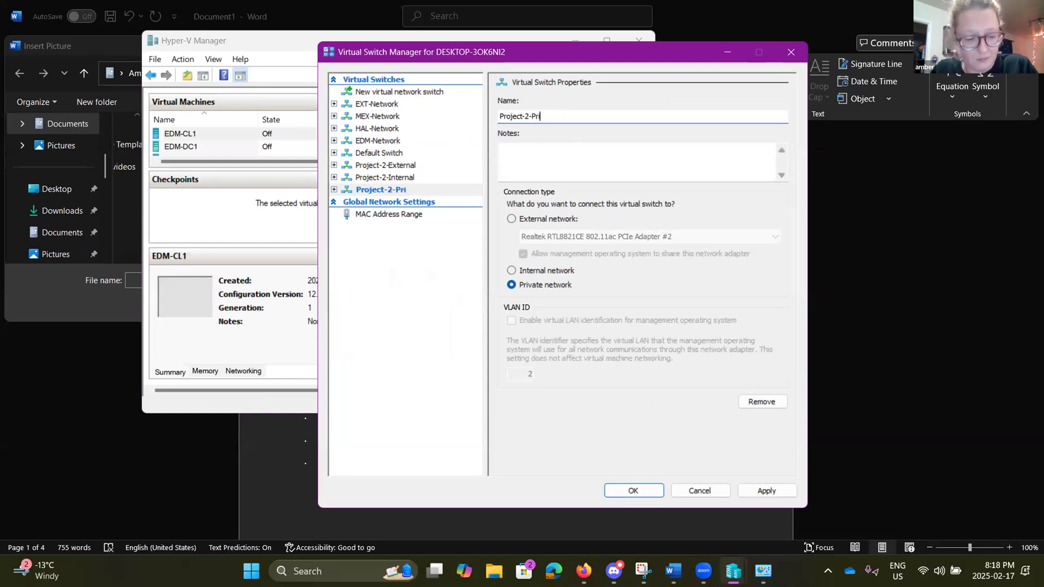
pyautogui.write('vate')
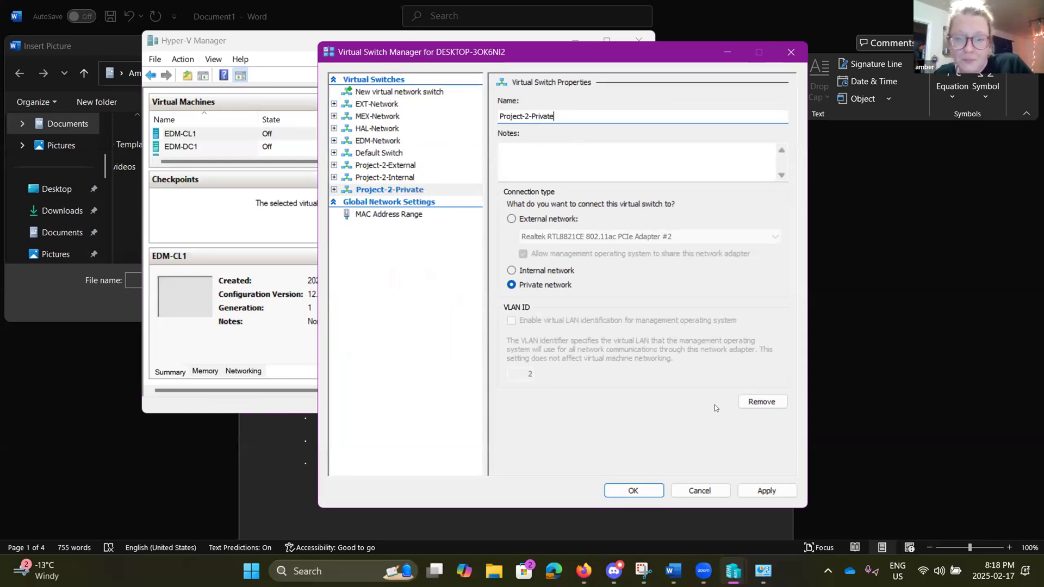
pyautogui.click(766, 490)
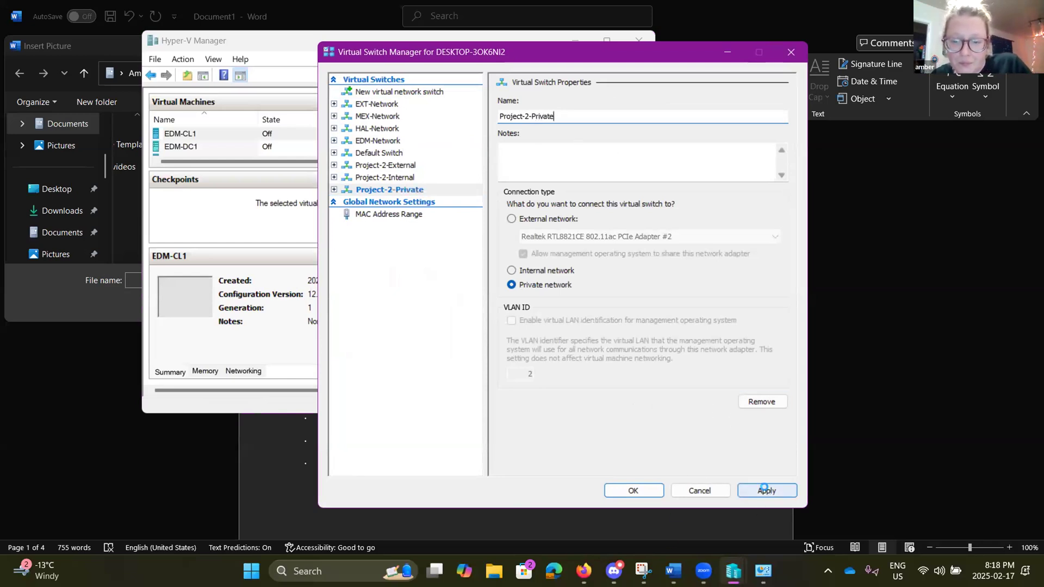
pyautogui.click(632, 490)
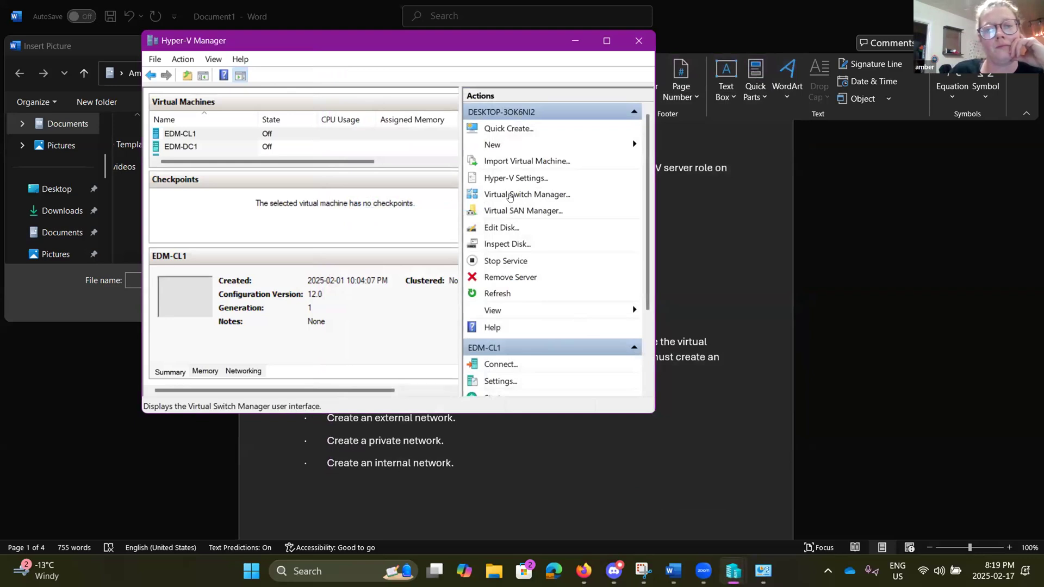
# Step: Snip the Virtual Switch Manager list showing all three Project-2 switches, then minimize Snipping Tool and the manager
pyautogui.click(511, 194)
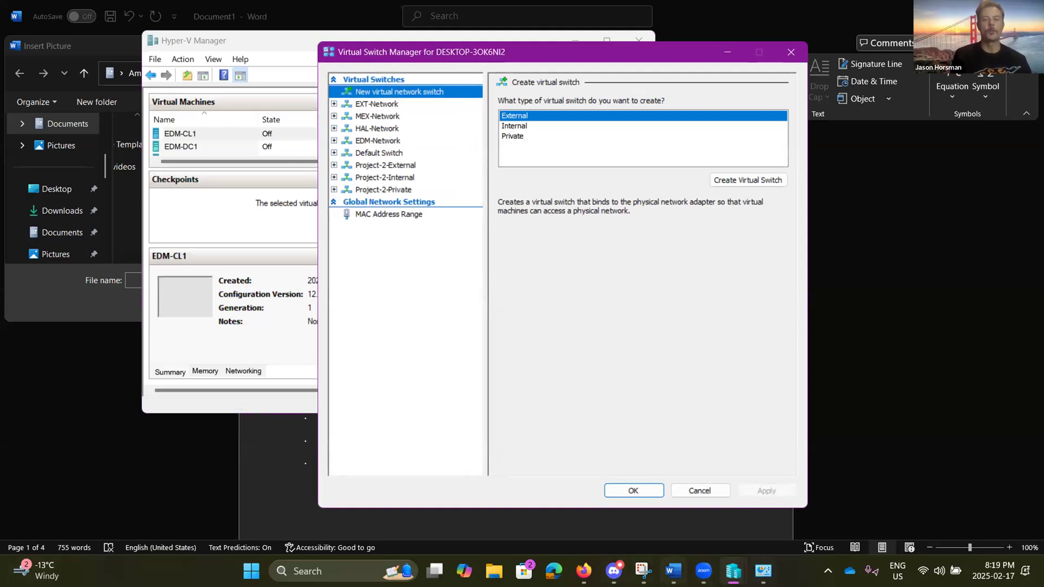
pyautogui.moveTo(644, 573)
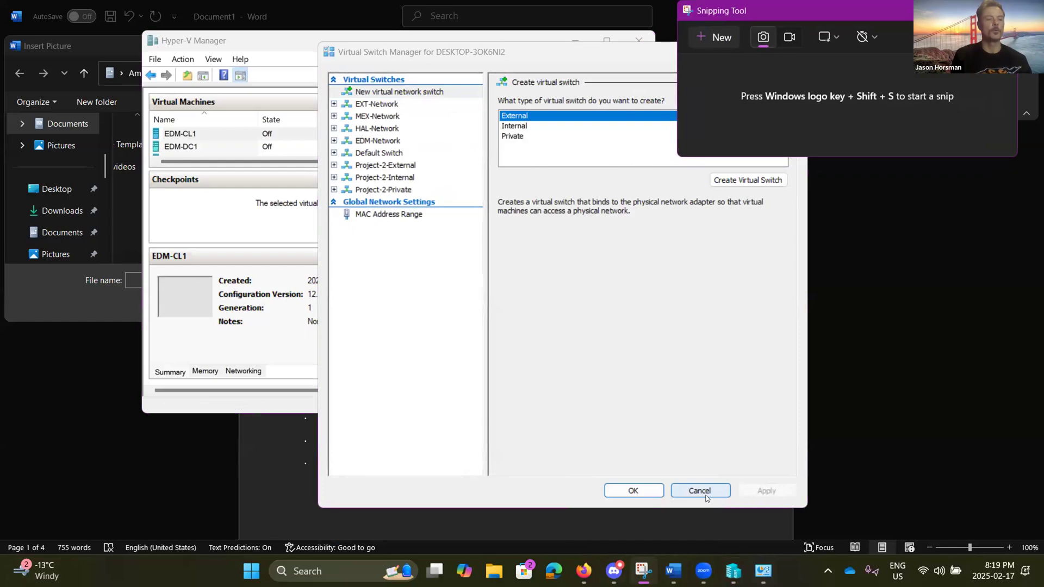
pyautogui.press('super+shift+s')
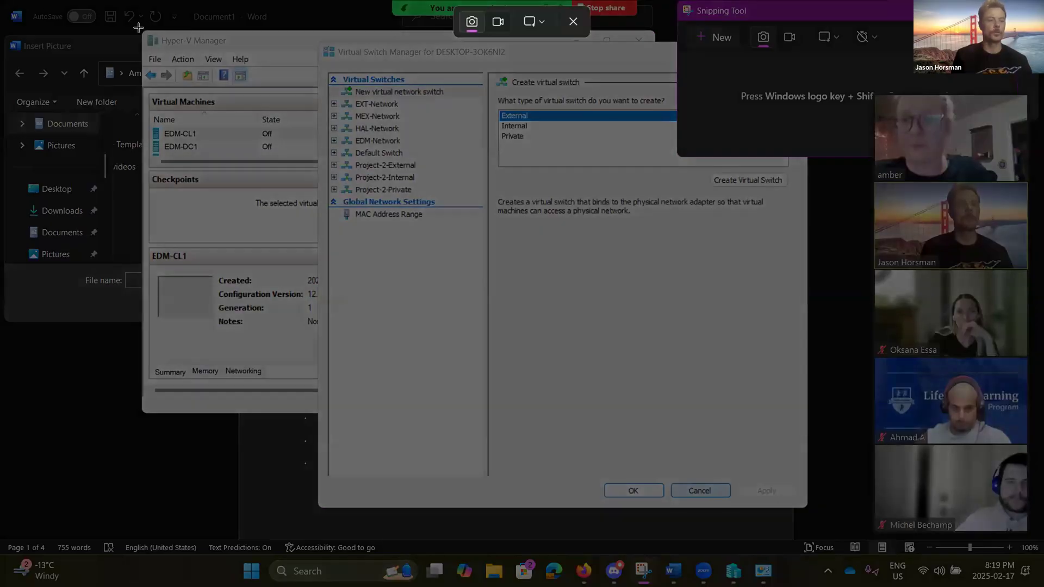
pyautogui.moveTo(131, 22); pyautogui.dragTo(586, 265)
pyautogui.moveTo(577, 475); pyautogui.dragTo(586, 514)
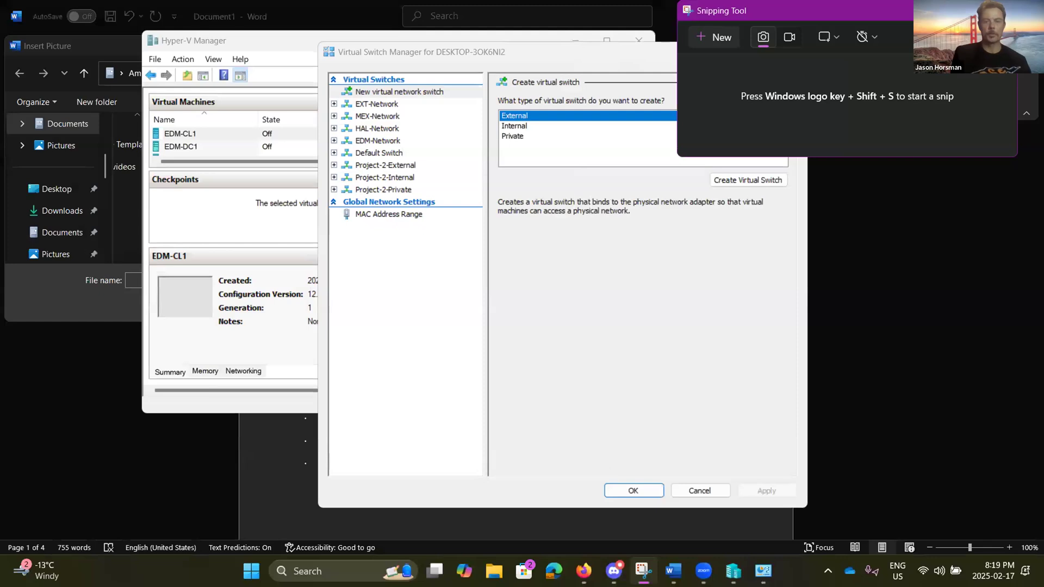
pyautogui.click(939, 11)
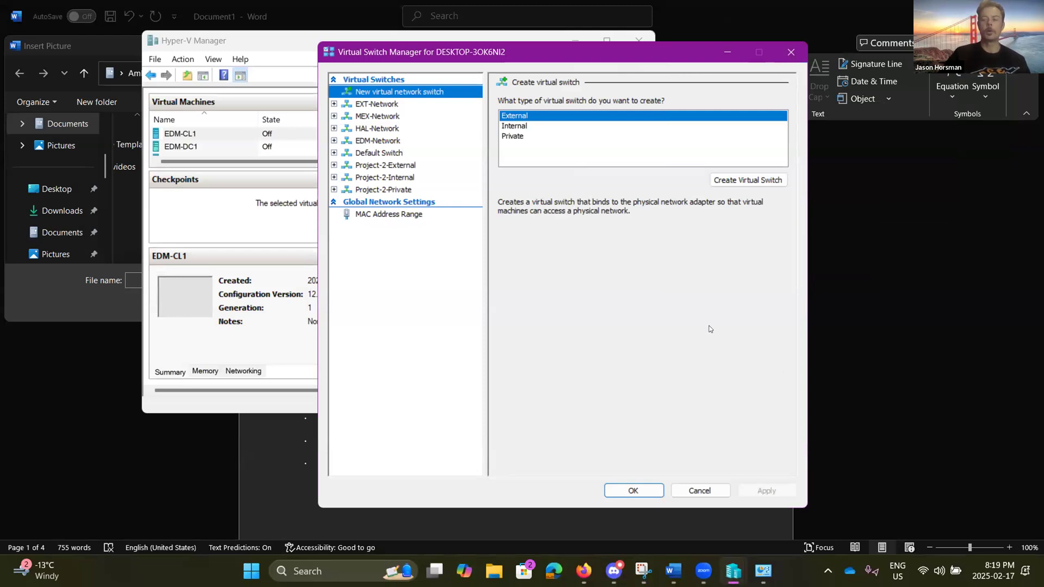
pyautogui.click(727, 49)
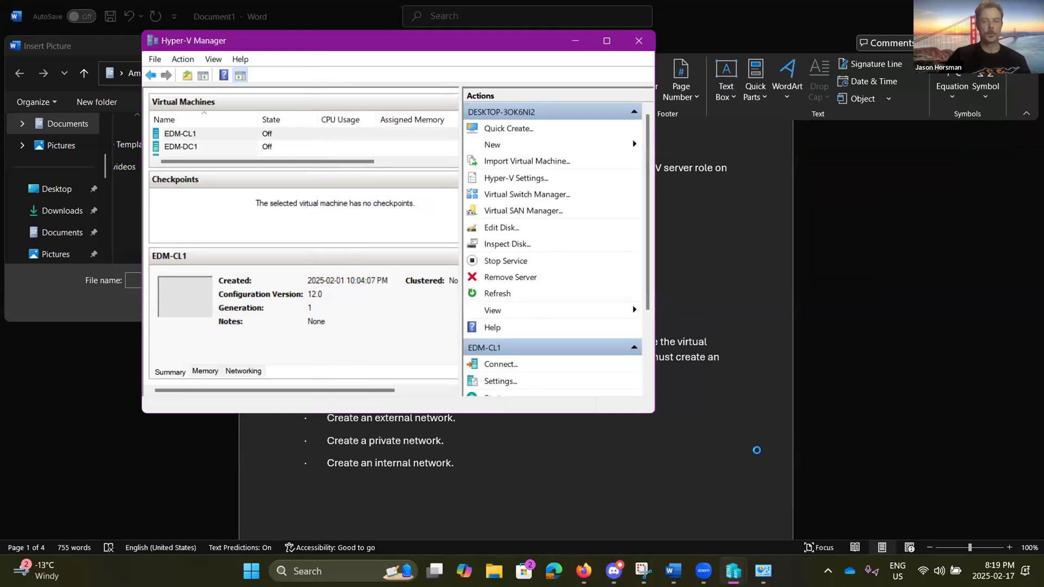
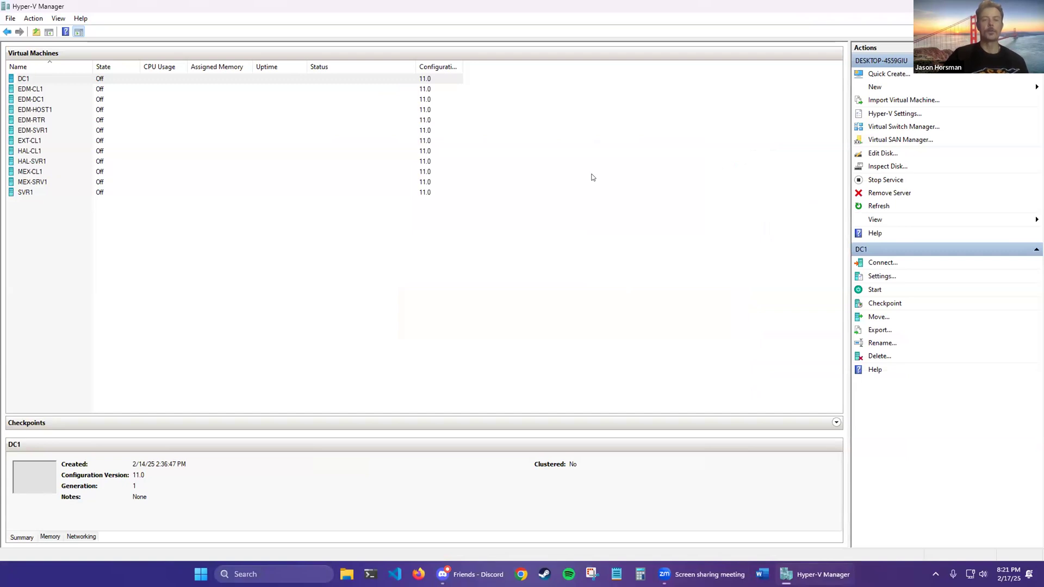
# Step: Clear the virtual machine selection and glance at the New items menu
pyautogui.click(247, 192)
pyautogui.click(83, 82)
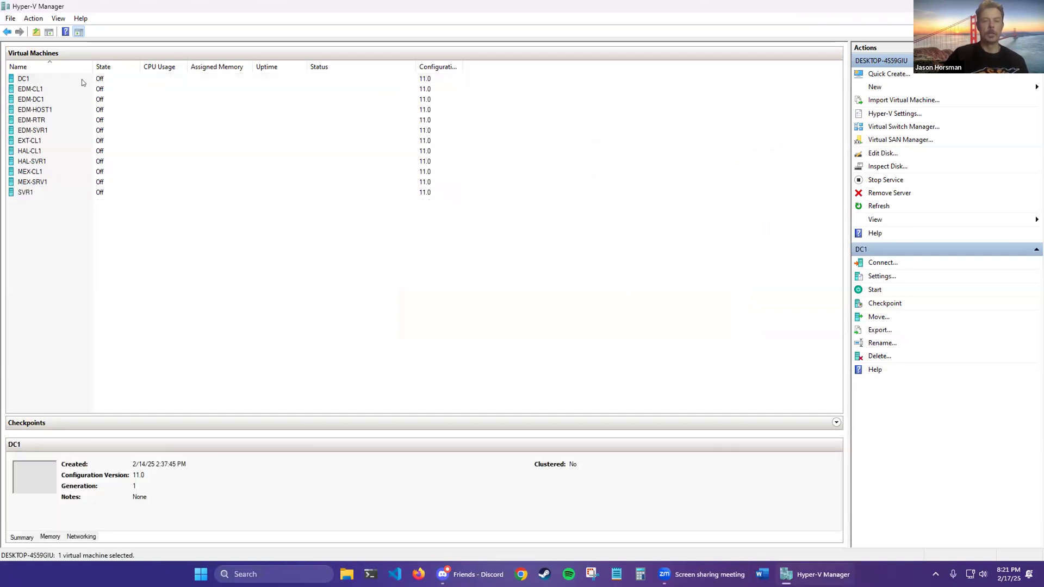
pyautogui.click(248, 310)
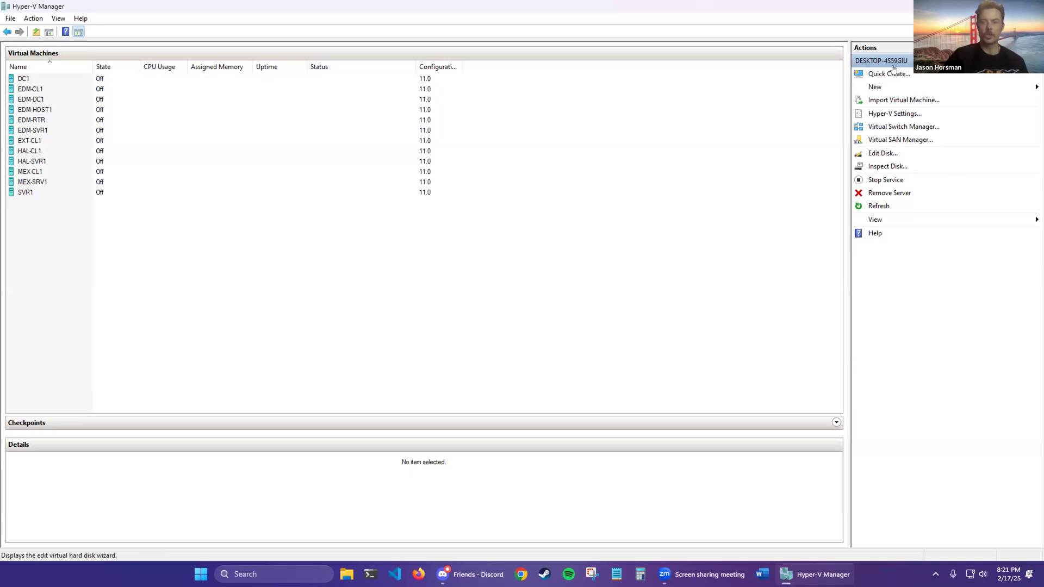
pyautogui.click(901, 86)
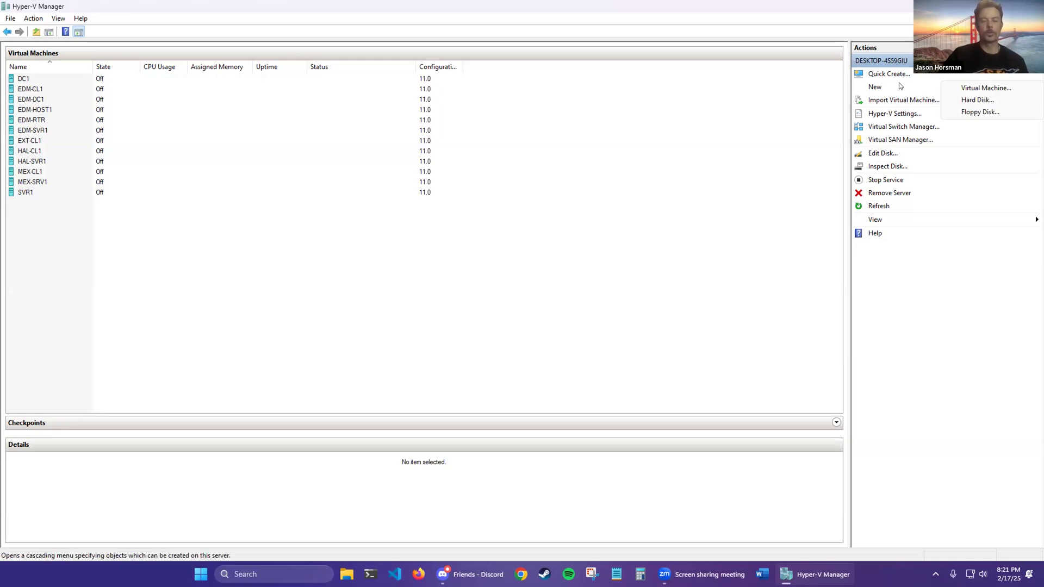
pyautogui.click(670, 300)
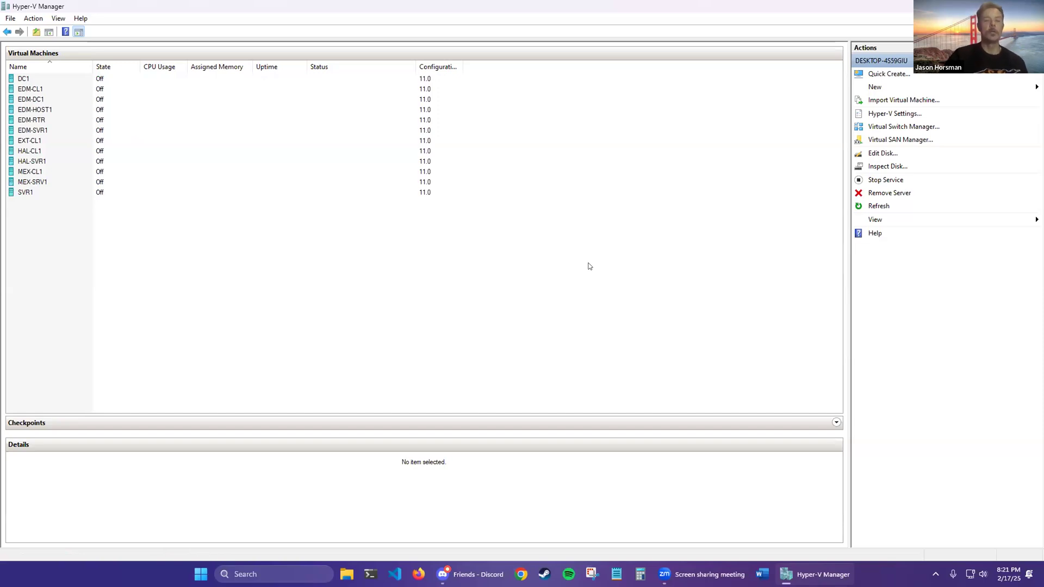
# Step: Select the SVR1 virtual machine and clear the selection a few times
pyautogui.click(57, 78)
pyautogui.click(62, 193)
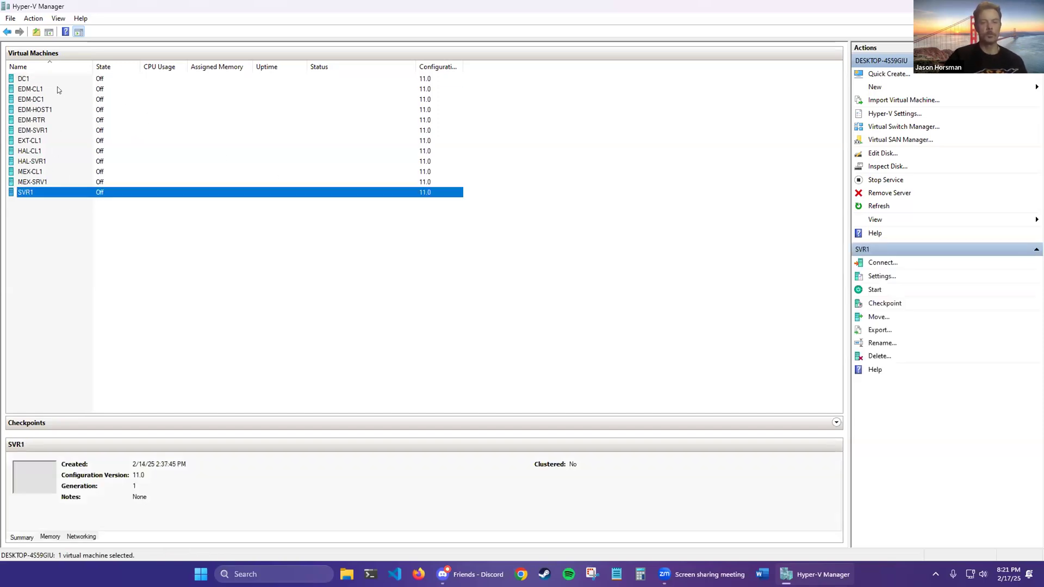
pyautogui.click(61, 79)
pyautogui.click(78, 195)
pyautogui.click(236, 269)
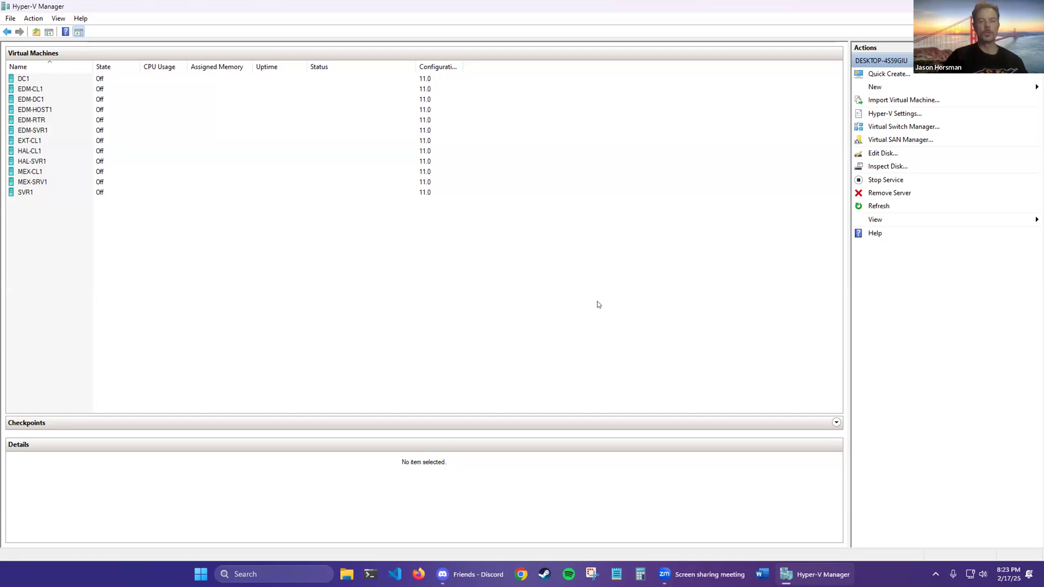
pyautogui.click(57, 80)
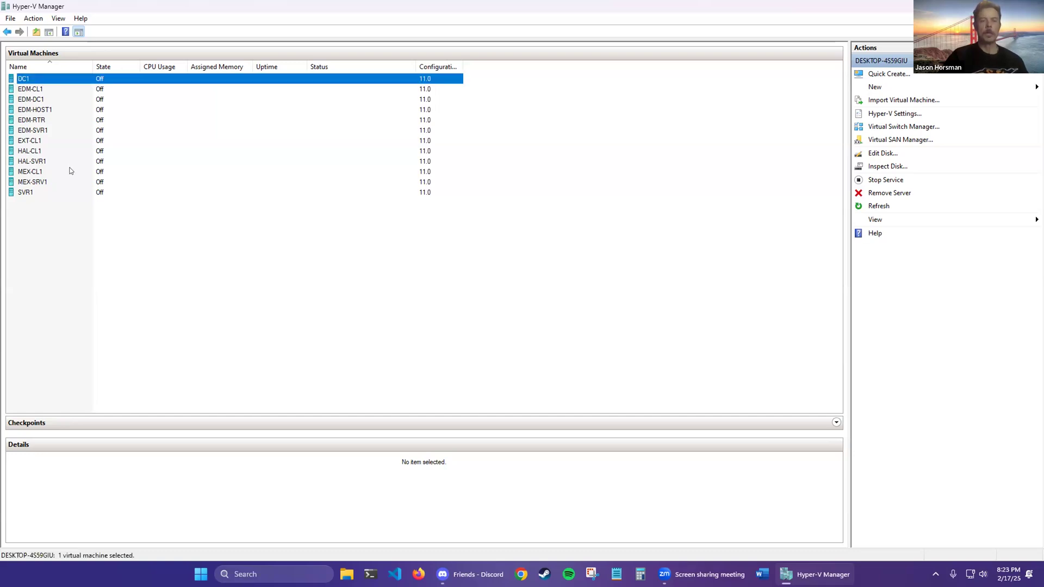
pyautogui.click(57, 195)
pyautogui.moveTo(314, 310); pyautogui.dragTo(333, 350)
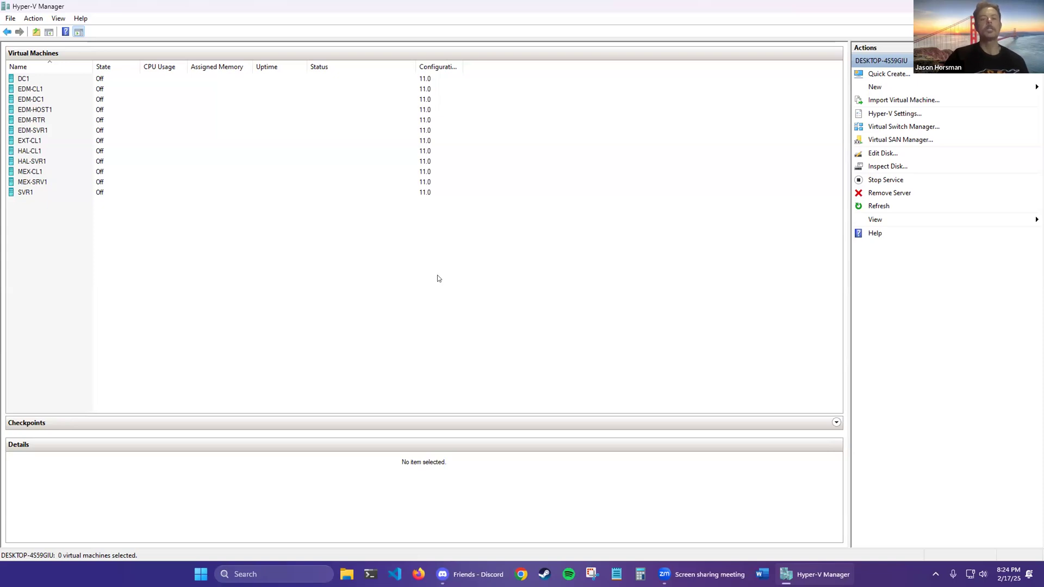
# Step: Briefly connect to DC1, then open DC1's Settings dialog and reposition it
pyautogui.click(117, 78)
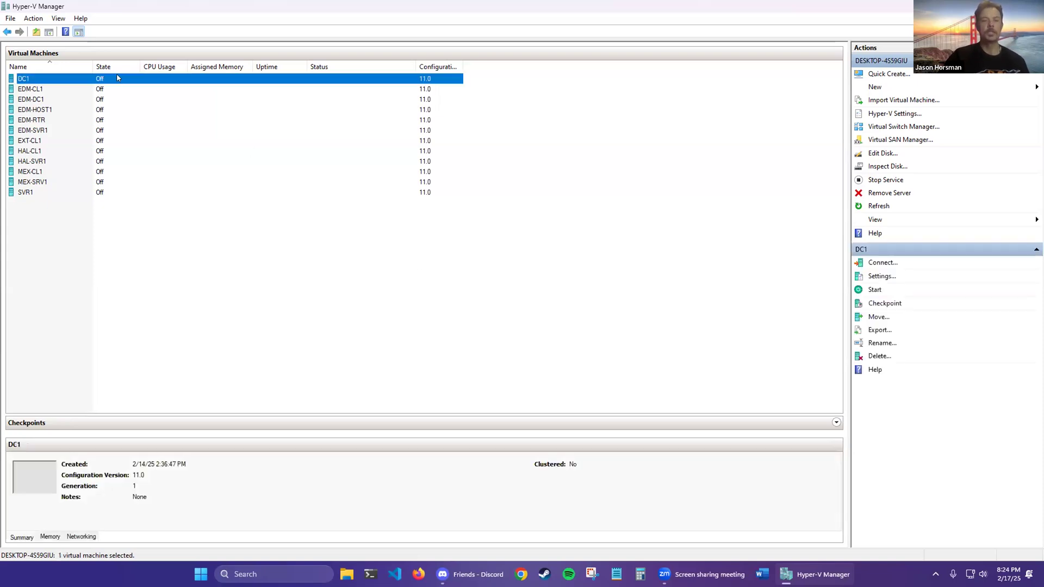
pyautogui.rightClick(117, 78)
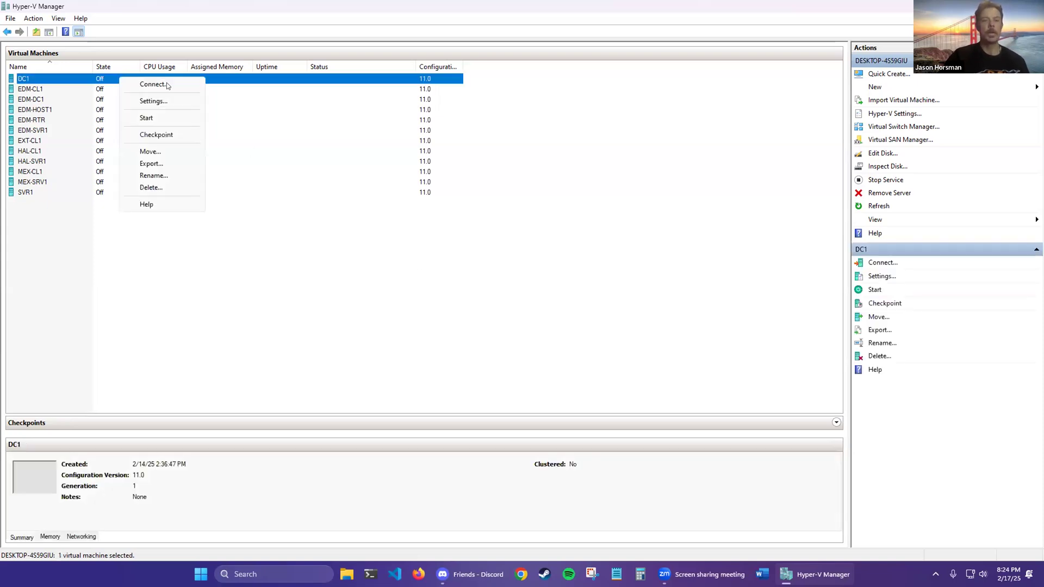
pyautogui.click(400, 202)
pyautogui.click(622, 58)
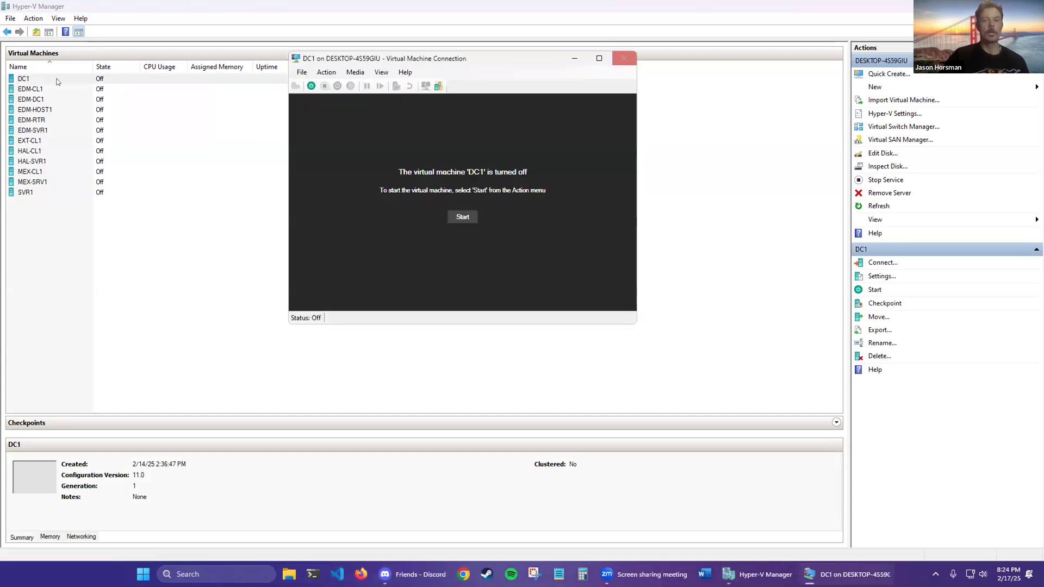
pyautogui.rightClick(72, 79)
pyautogui.click(115, 103)
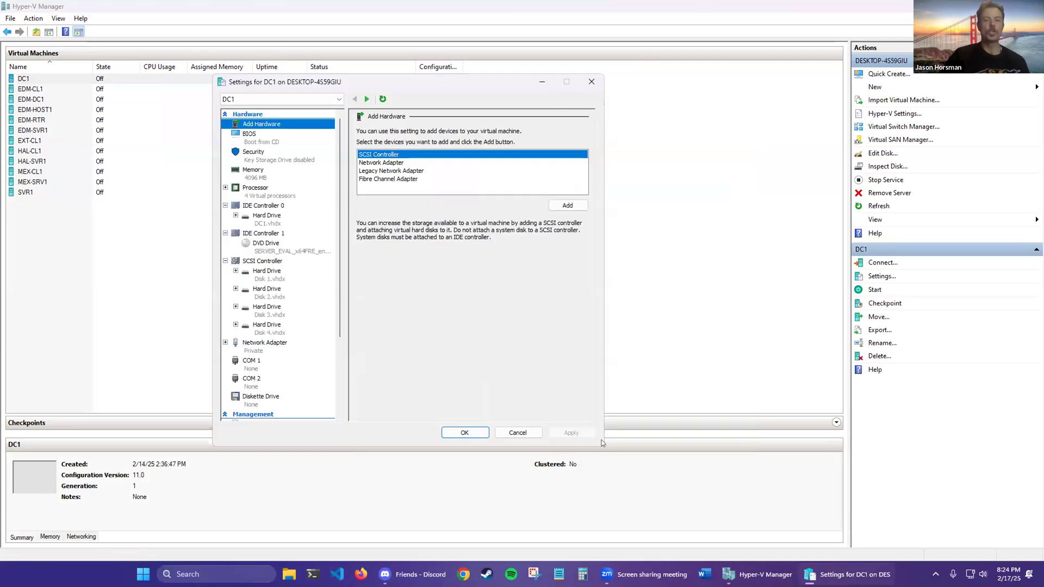
pyautogui.moveTo(436, 79); pyautogui.dragTo(397, 71)
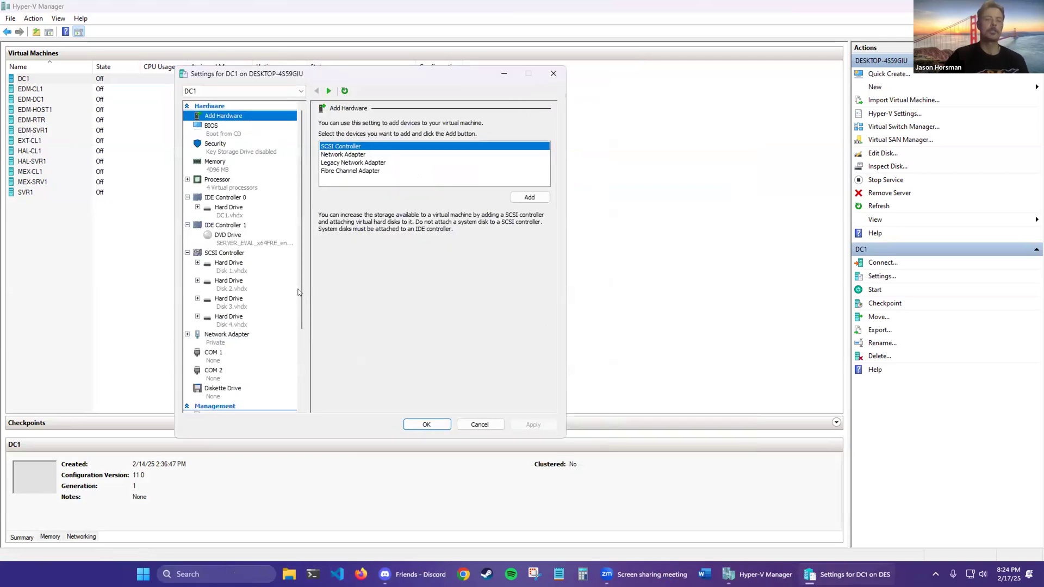
# Step: Add a new hard drive to DC1's existing SCSI controller
pyautogui.click(239, 261)
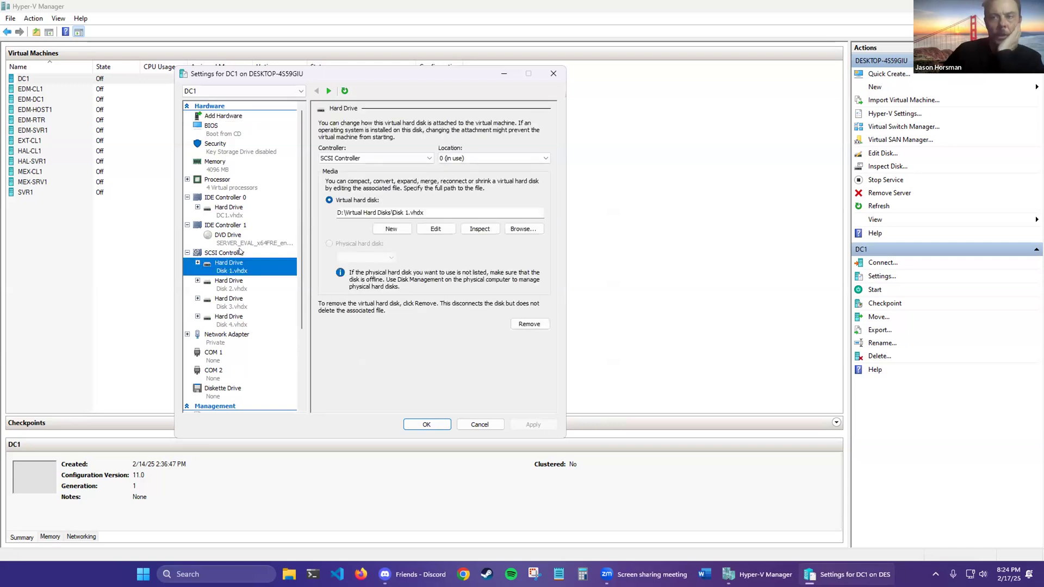
pyautogui.click(240, 252)
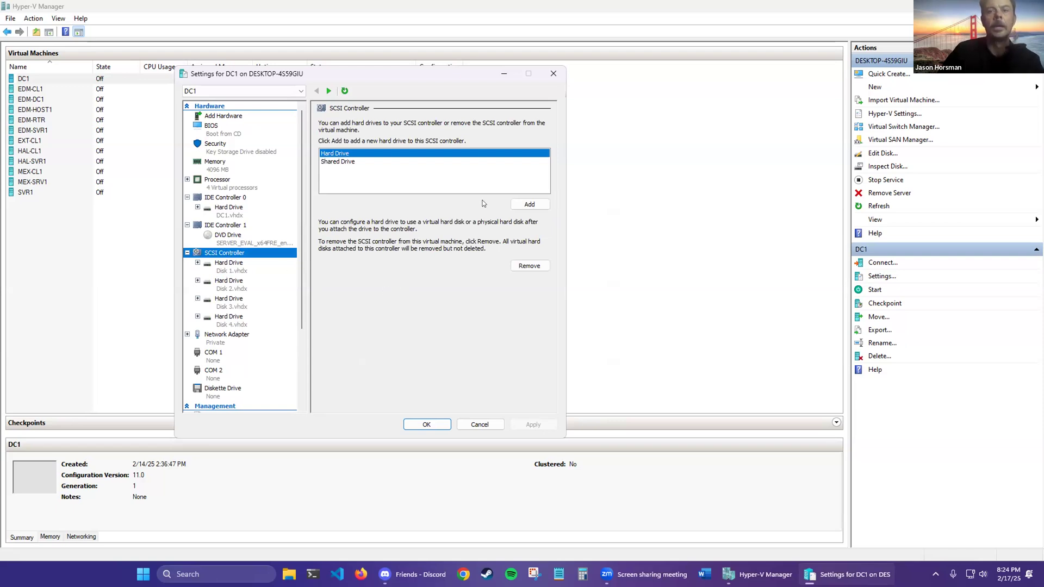
pyautogui.click(523, 202)
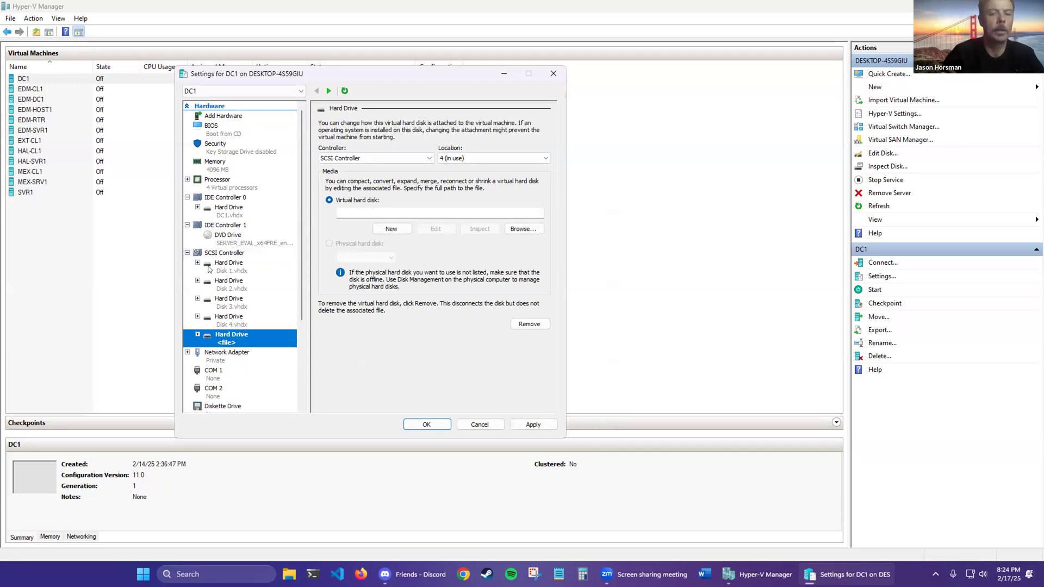
# Step: Add a second SCSI controller to DC1 with its own new hard drive
pyautogui.click(238, 116)
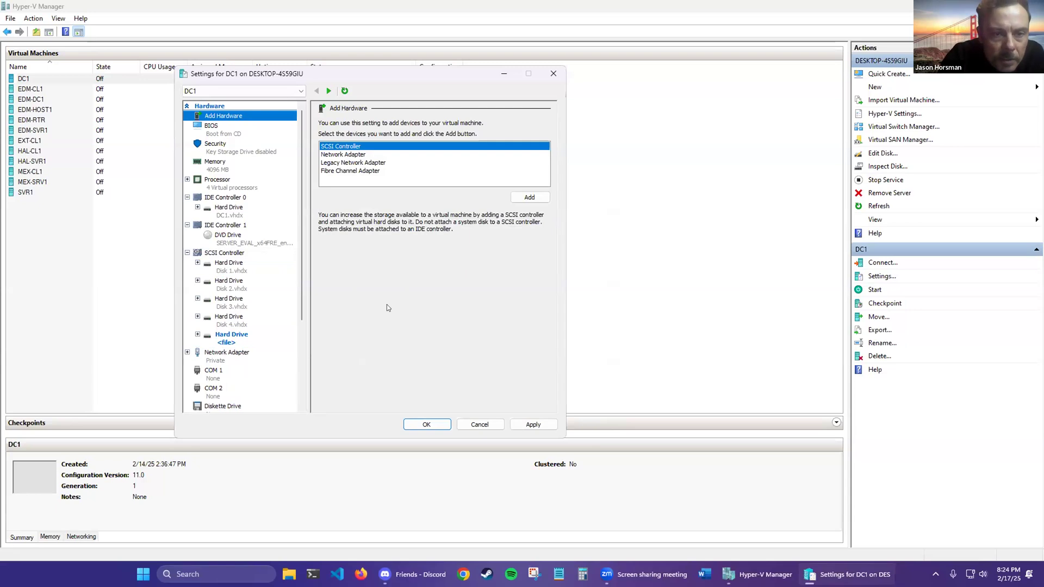
pyautogui.click(543, 199)
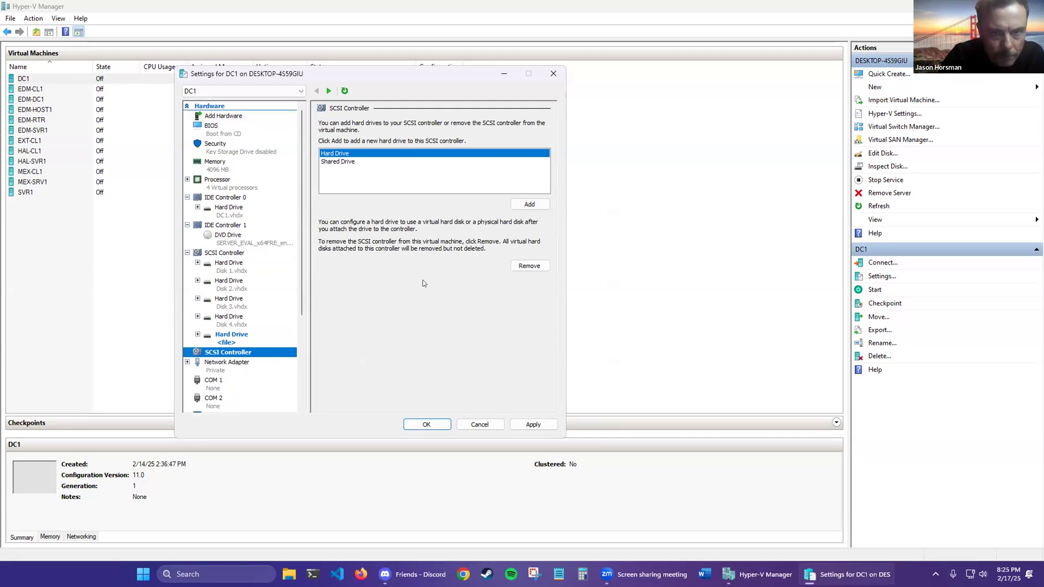
pyautogui.click(526, 204)
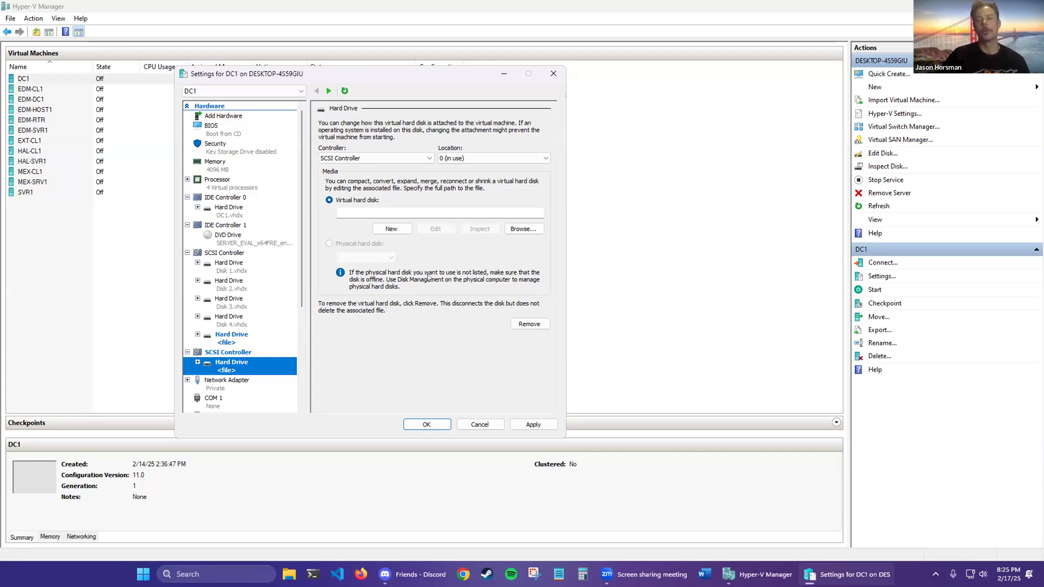
pyautogui.rightClick(235, 335)
pyautogui.click(412, 344)
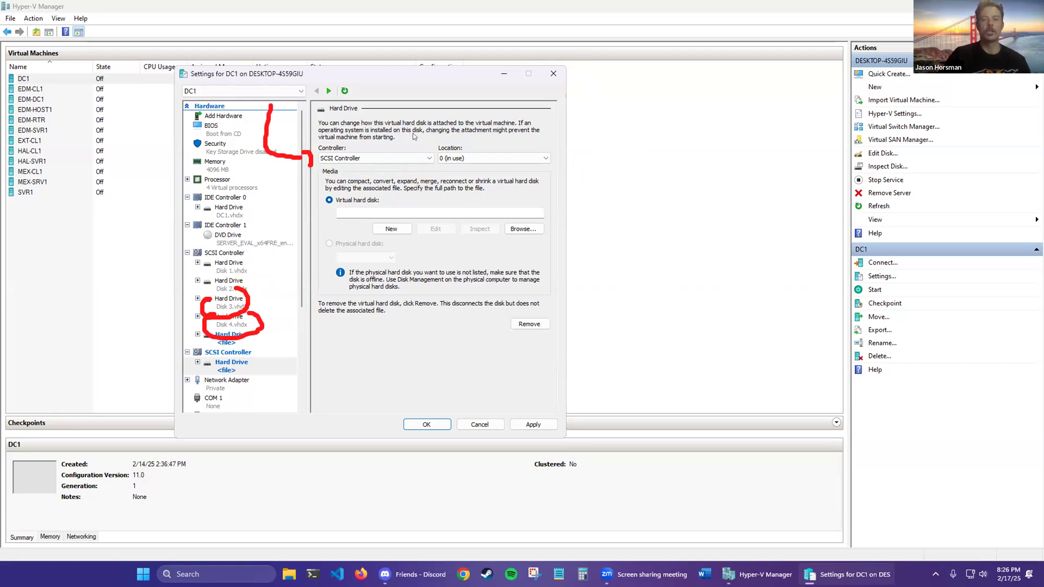
# Step: Set the new hard drive's location to 4 and apply DC1's hardware changes
pyautogui.click(471, 158)
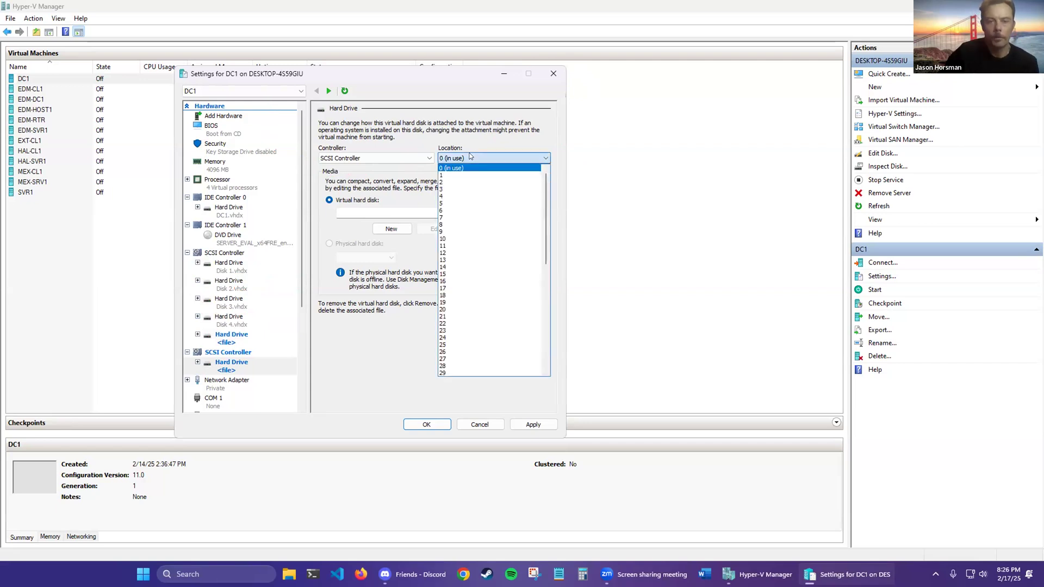
pyautogui.click(462, 196)
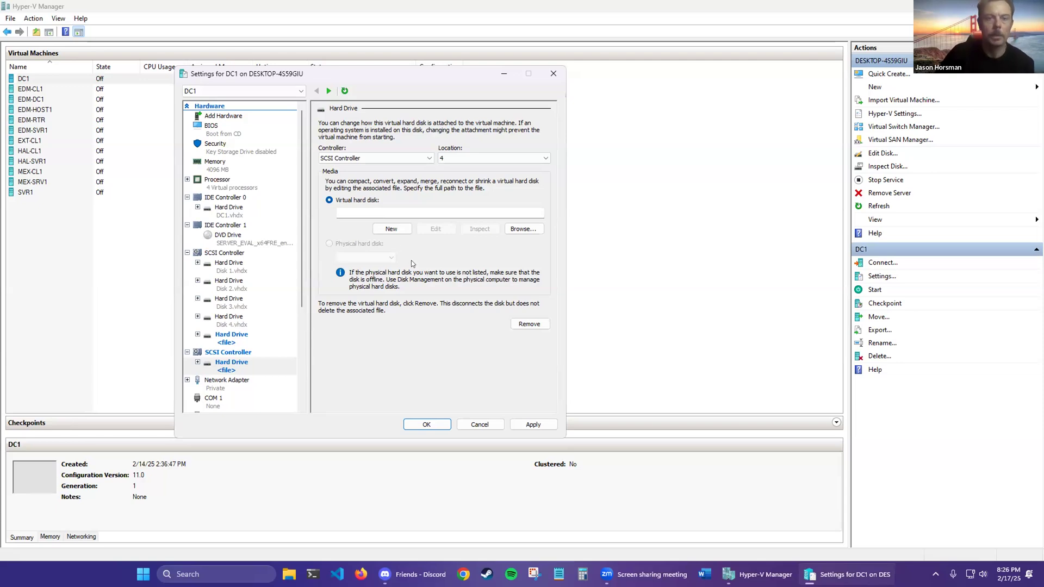
pyautogui.click(534, 425)
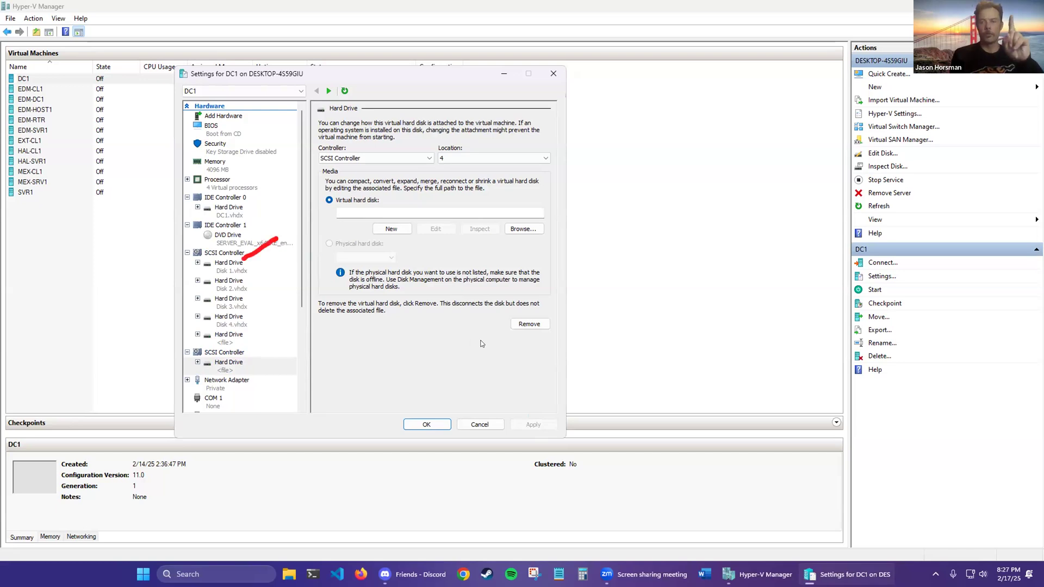
# Step: Review the Disk 1 through Disk 4.vhdx drive settings, then cancel DC1's Settings dialog
pyautogui.click(246, 266)
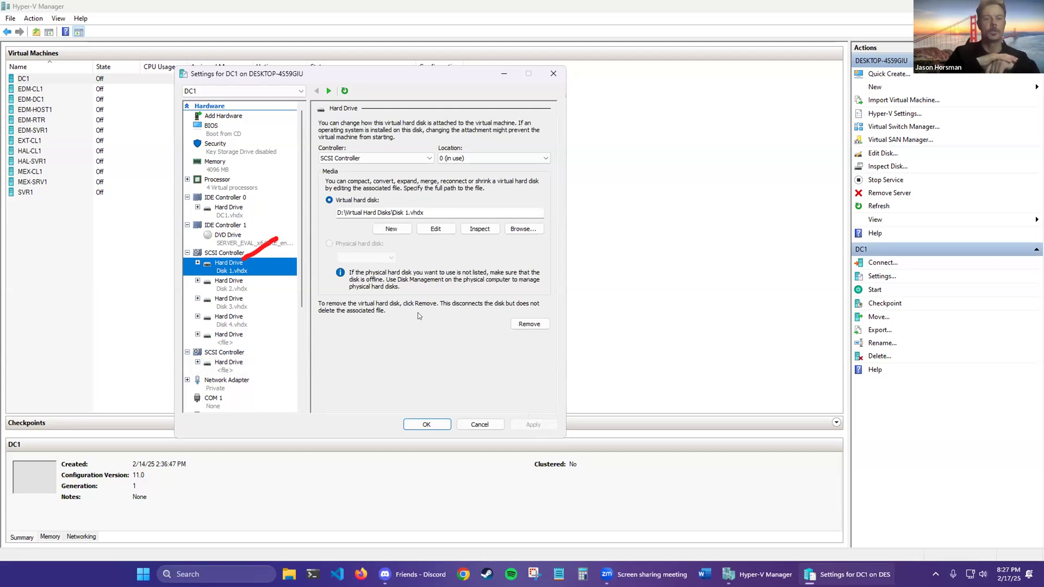
pyautogui.click(242, 283)
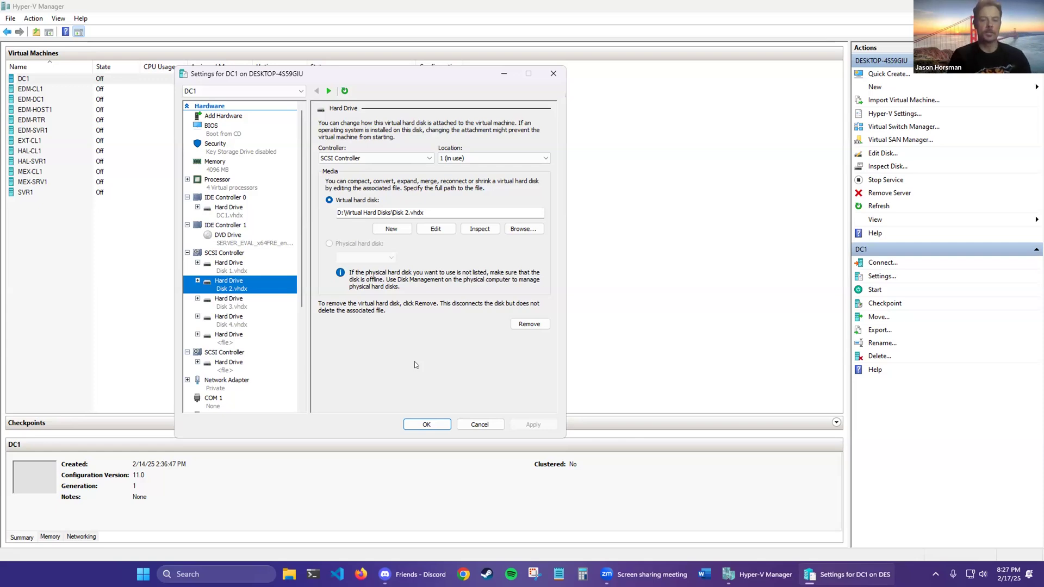
pyautogui.click(248, 308)
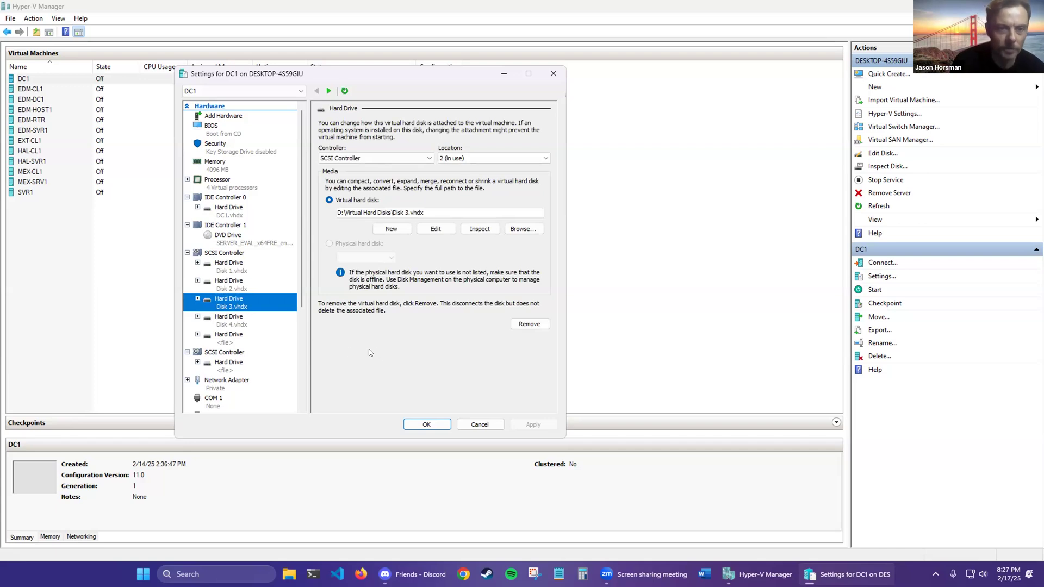
pyautogui.press('Down')
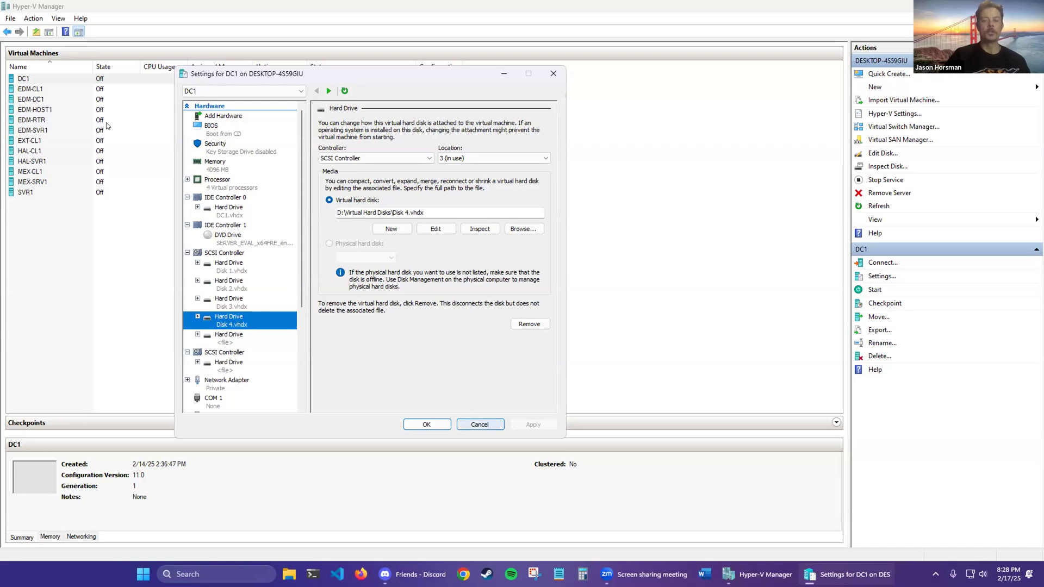
pyautogui.click(479, 424)
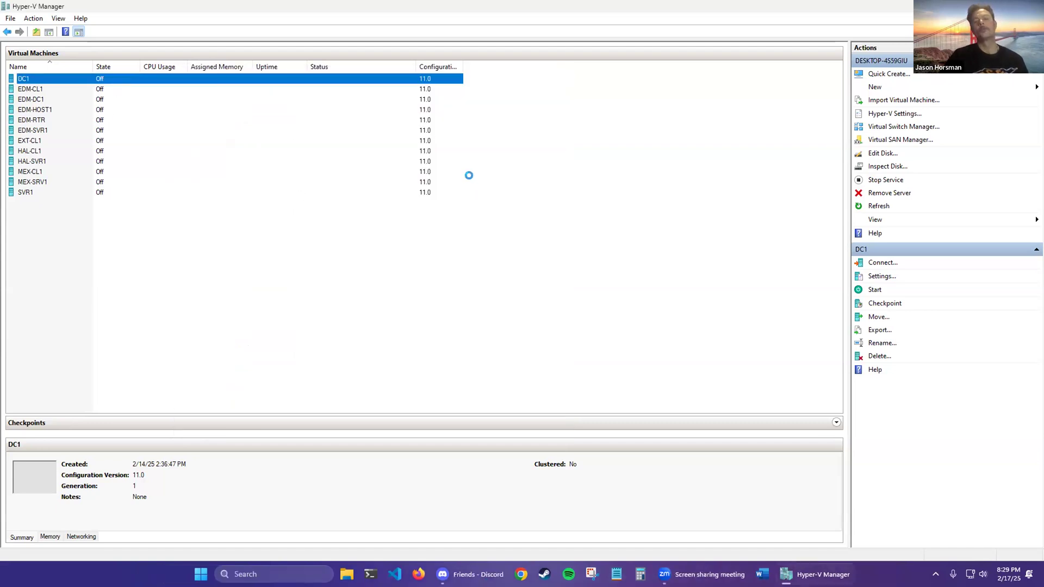
# Step: Start DC1 and connect to it at the chosen display size
pyautogui.click(462, 216)
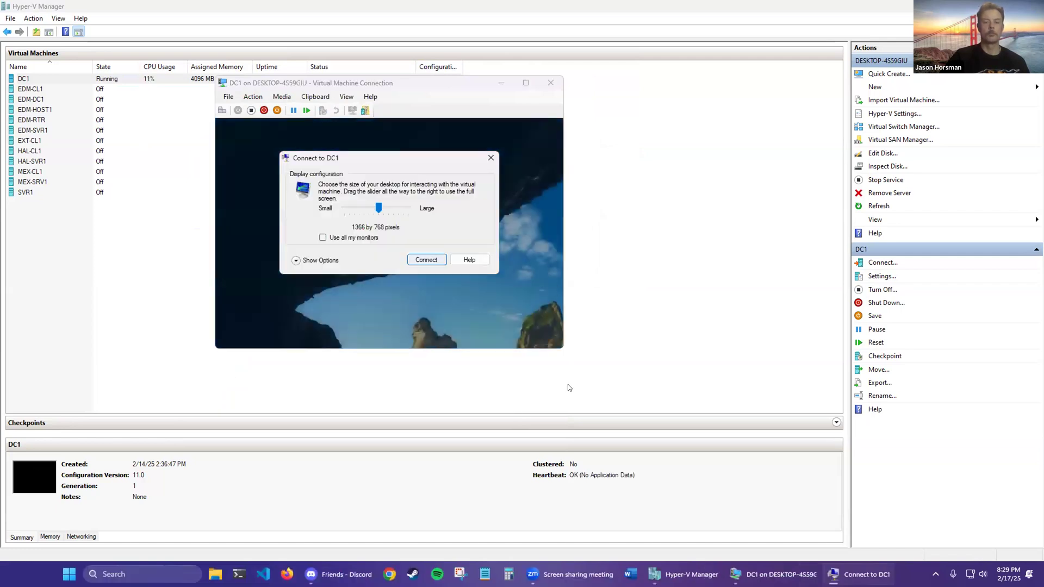
pyautogui.press('Return')
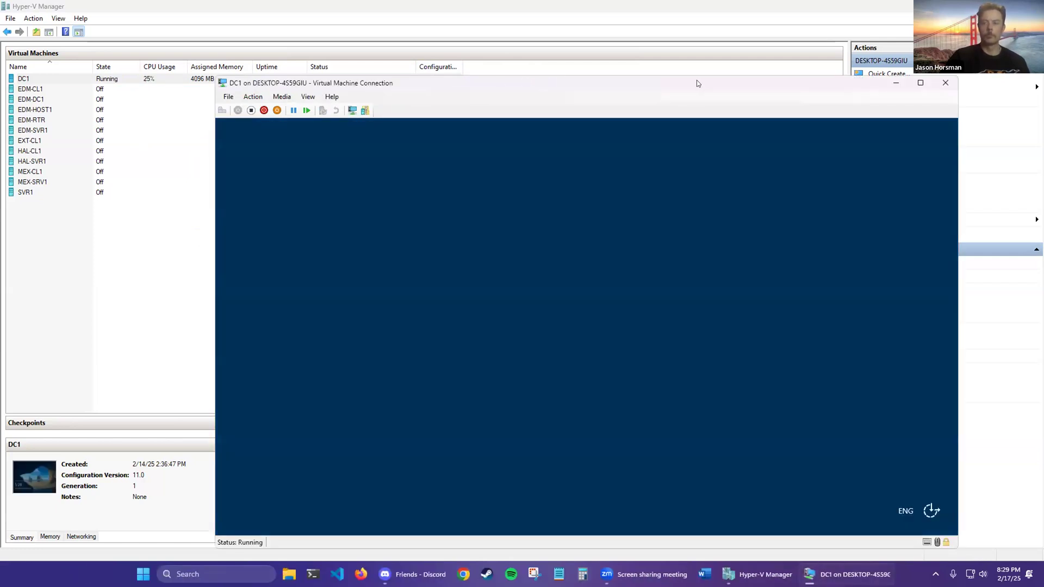
# Step: Sign in to DC1 with the Administrator password, retrying after a mistyped attempt
pyautogui.write('●●●')
pyautogui.press('BackSpace')
pyautogui.write('●●●●●●')
pyautogui.press('Return')
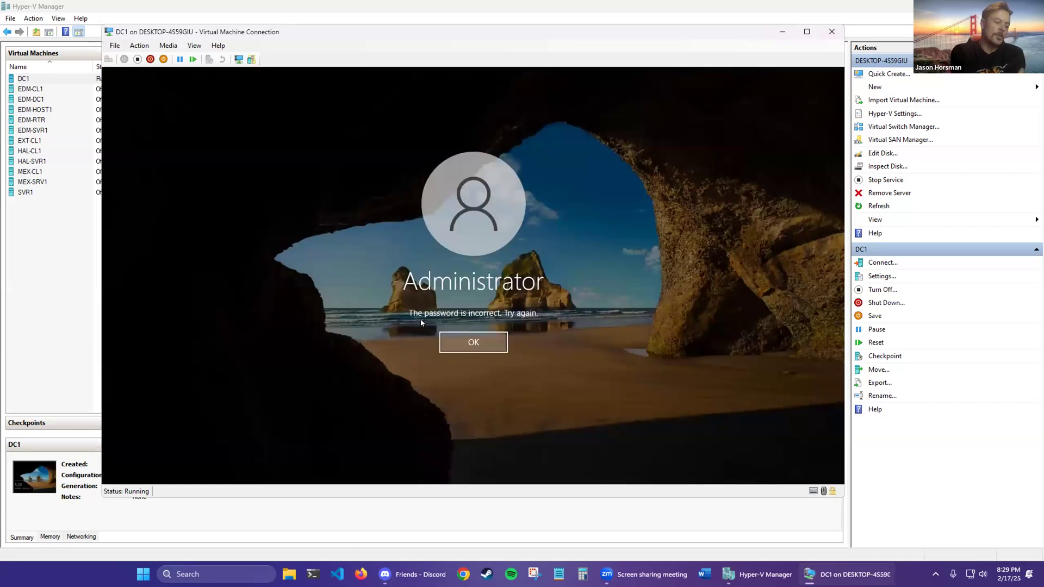
pyautogui.press('Return')
pyautogui.write('●●●●●●')
pyautogui.press('Return')
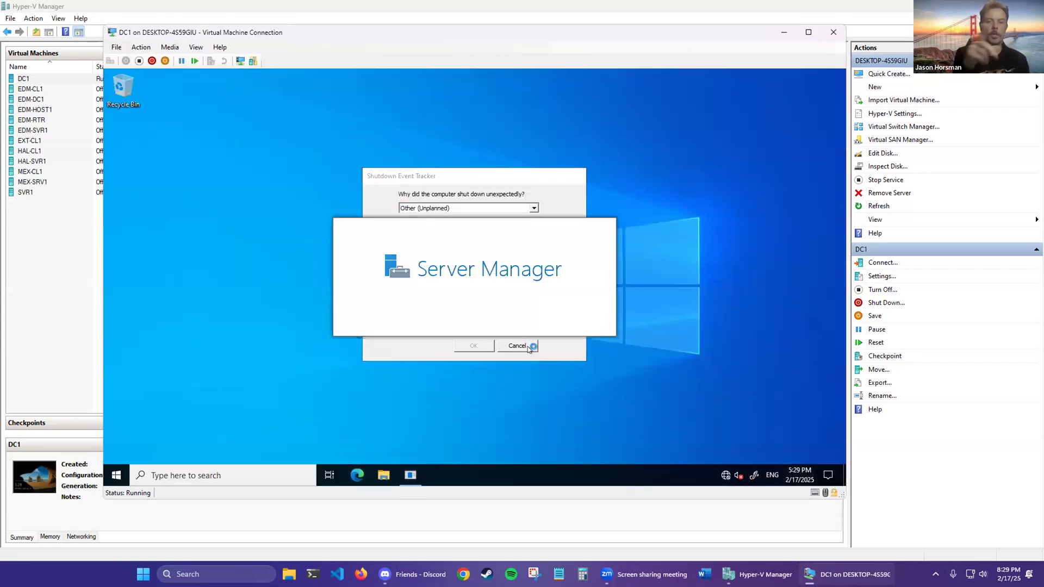
# Step: Dismiss the Shutdown Event Tracker and Windows Admin Center notice, then minimize Server Manager
pyautogui.click(529, 346)
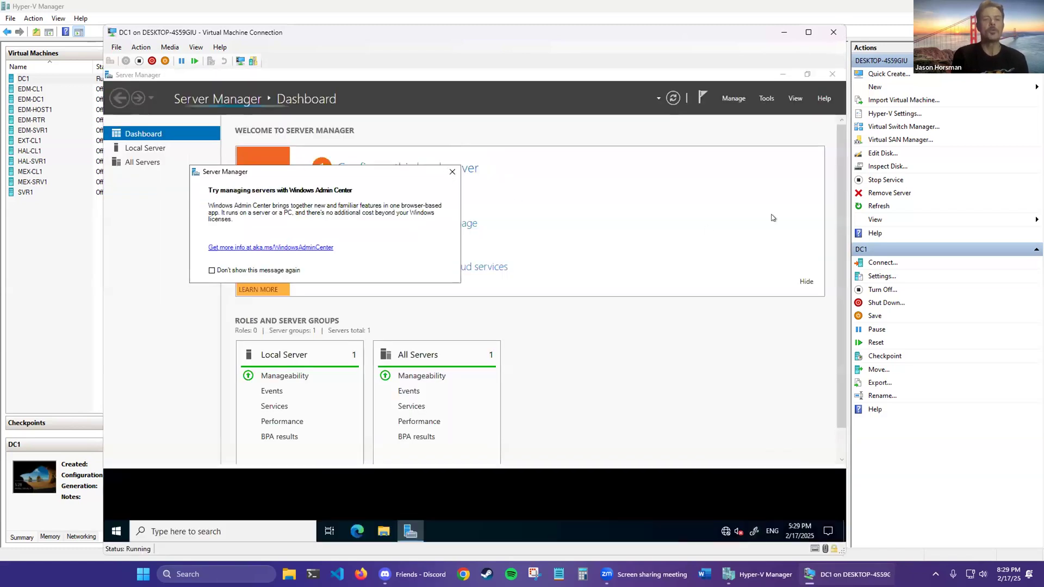
pyautogui.click(452, 161)
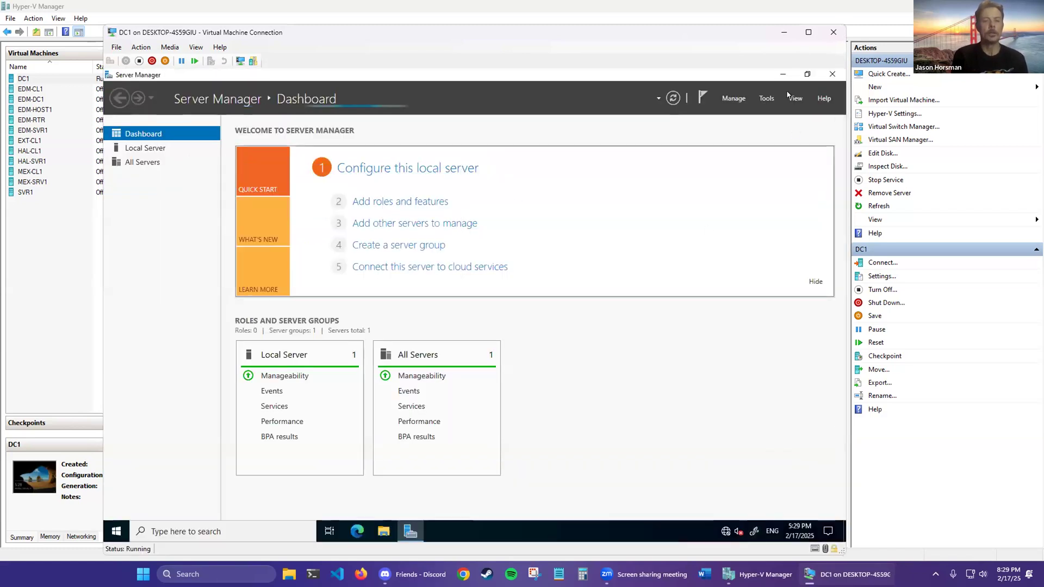
pyautogui.click(783, 74)
# Step: Open Disk Management from the Win+X menu, maximize it and scroll down to Disk 4
pyautogui.rightClick(115, 532)
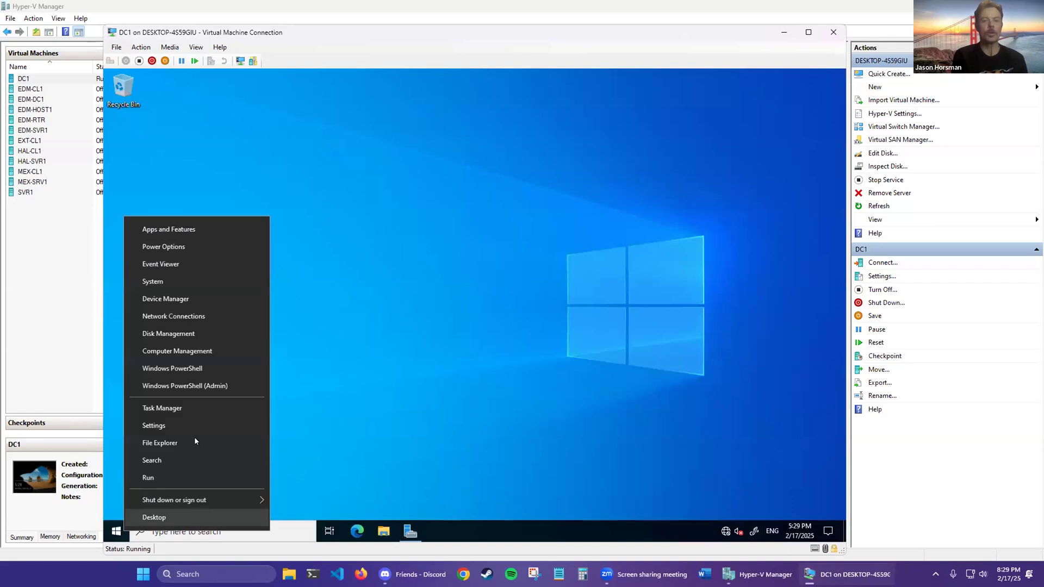
pyautogui.click(168, 333)
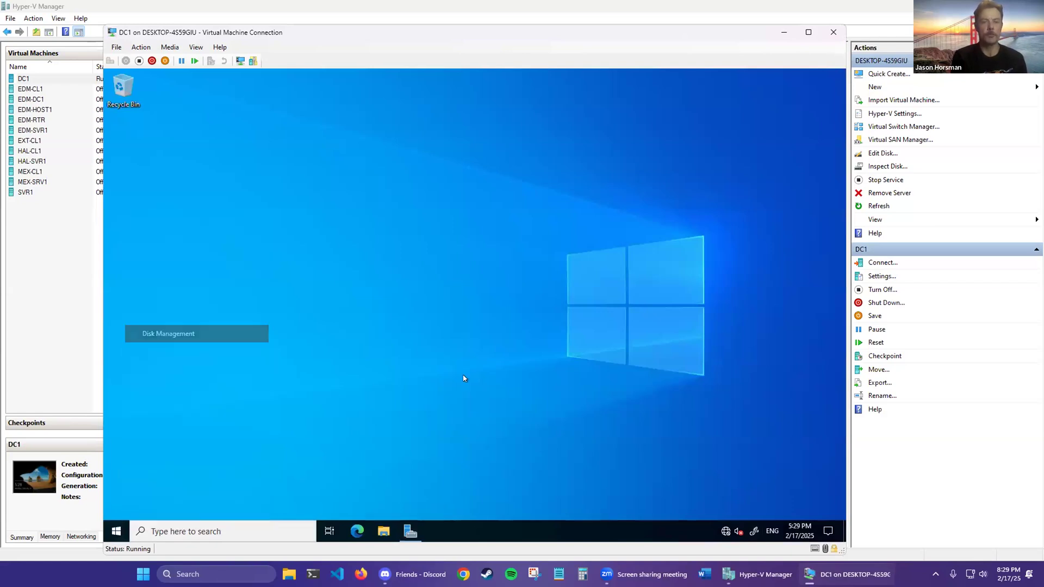
pyautogui.click(548, 129)
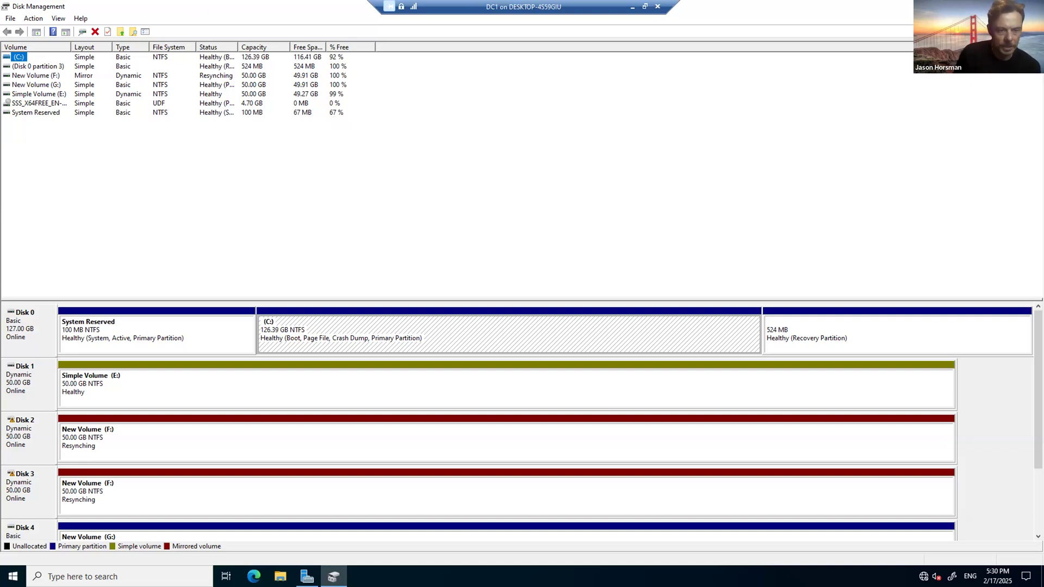
pyautogui.moveTo(1038, 370); pyautogui.dragTo(1038, 435)
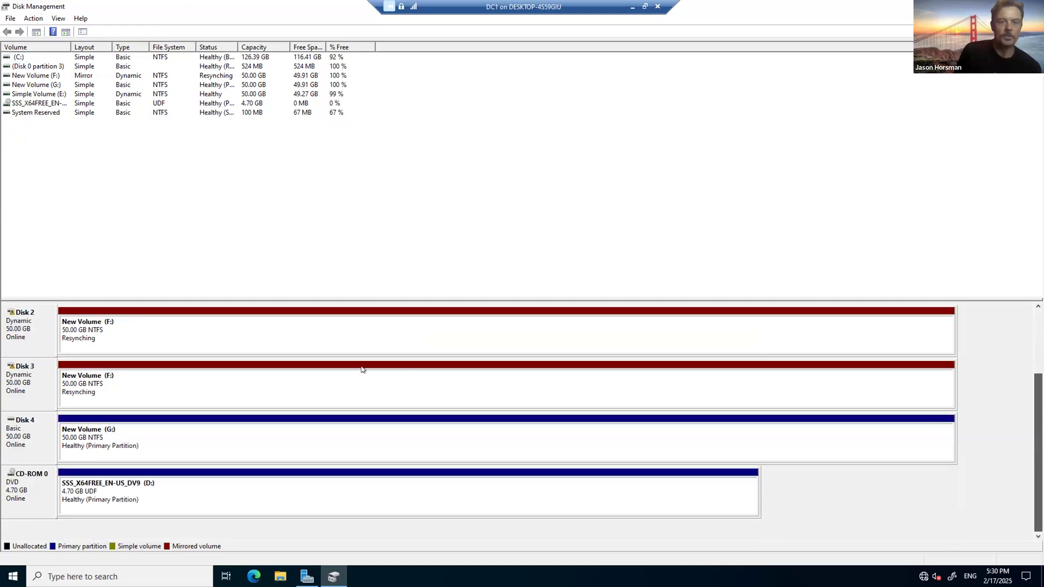
# Step: Inspect the action menus for New Volume (G:) and Disk 4 without choosing anything
pyautogui.click(215, 436)
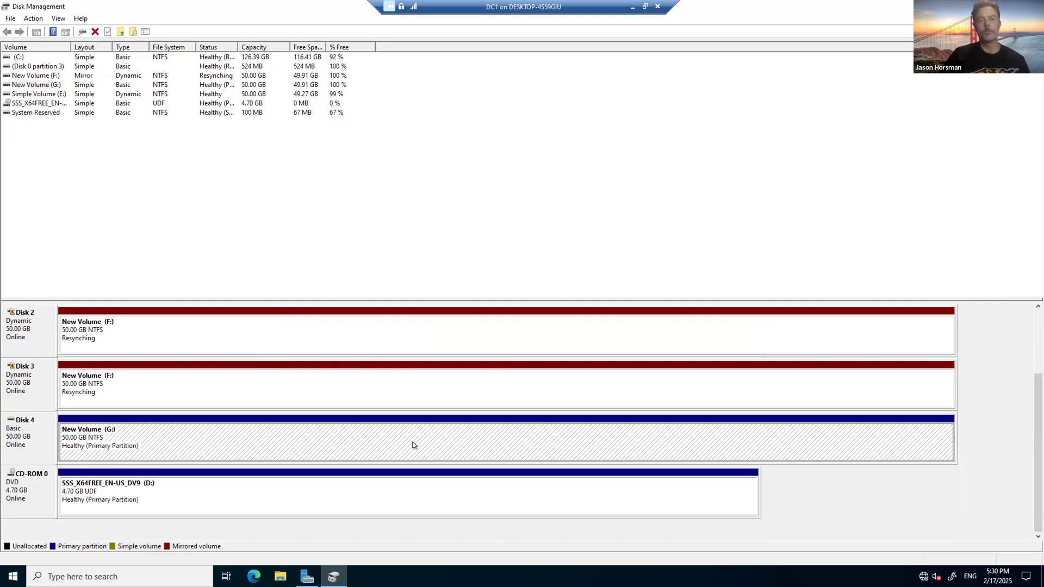
pyautogui.rightClick(365, 439)
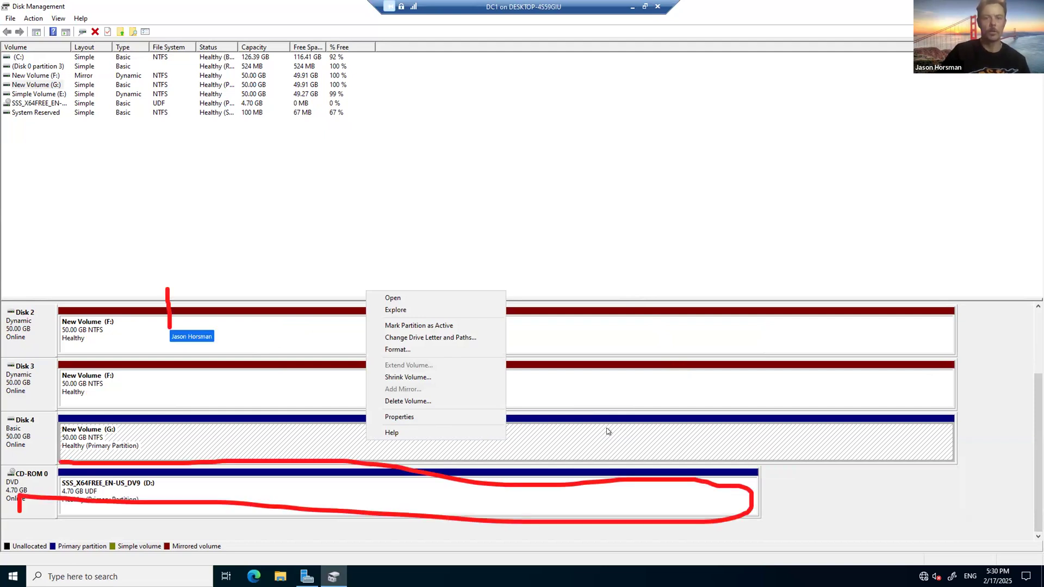
pyautogui.click(604, 433)
pyautogui.rightClick(599, 433)
pyautogui.rightClick(456, 431)
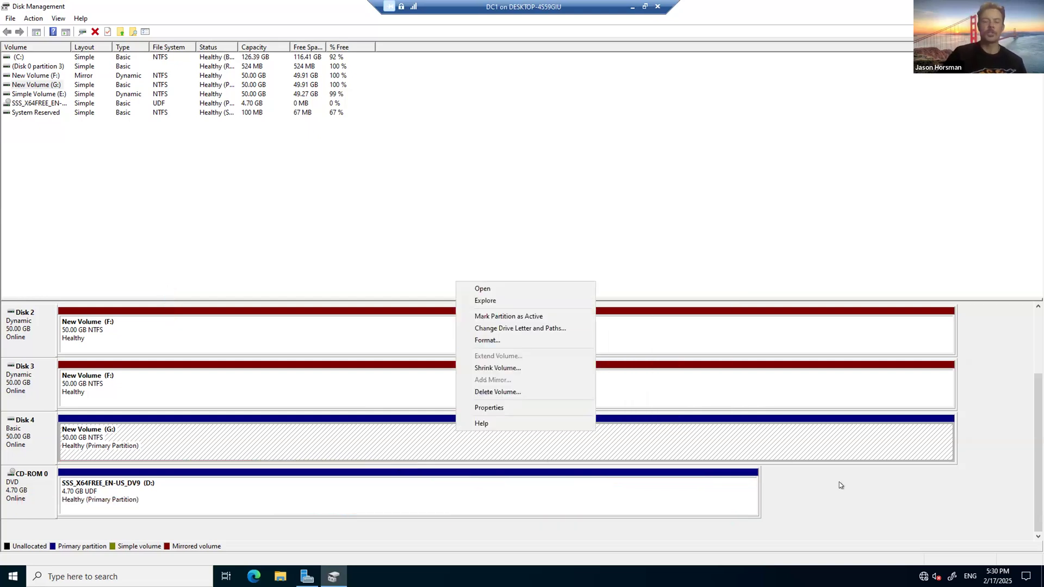
pyautogui.click(463, 431)
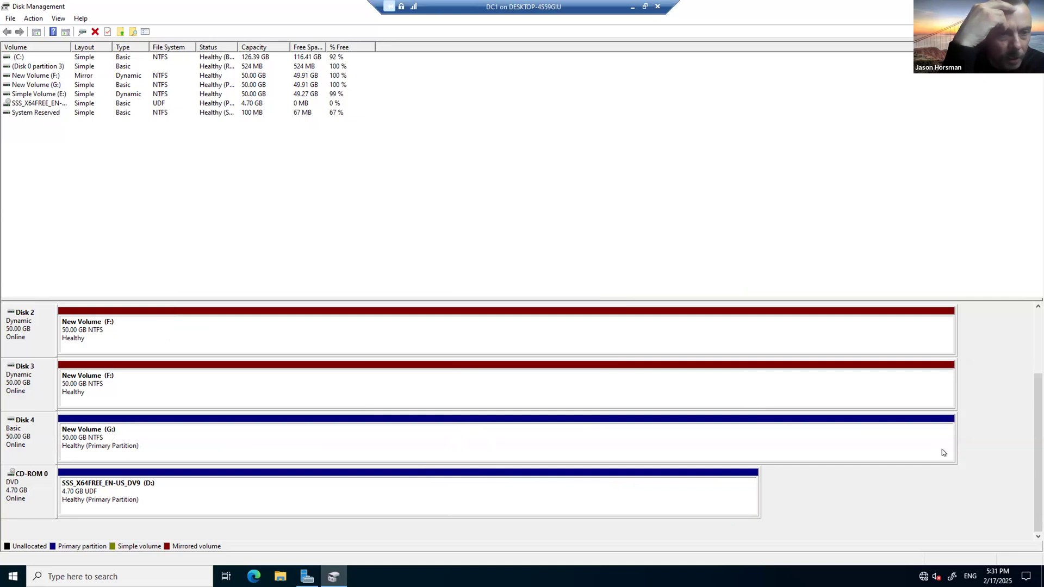
pyautogui.click(199, 436)
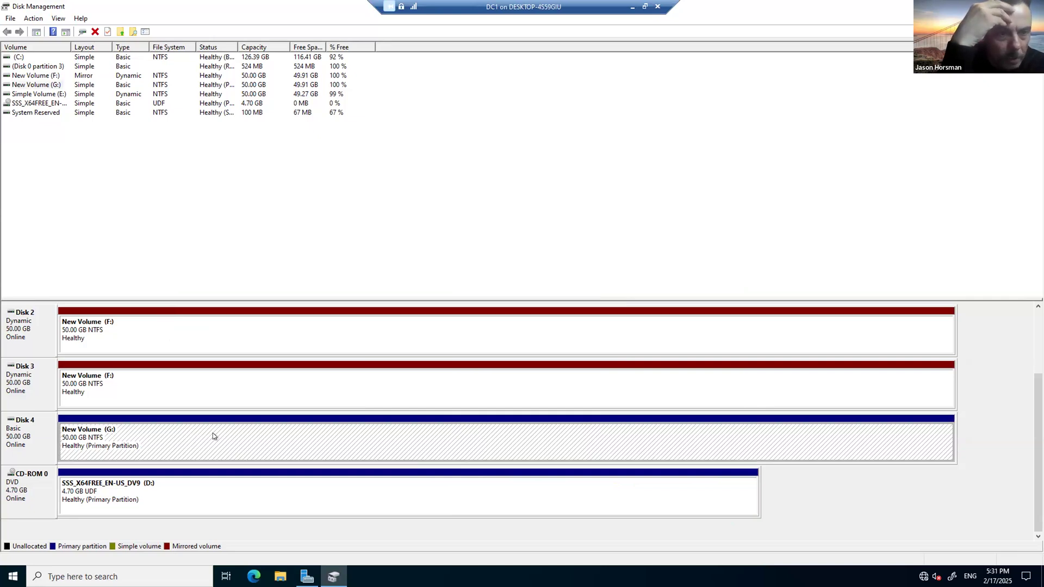
pyautogui.rightClick(212, 439)
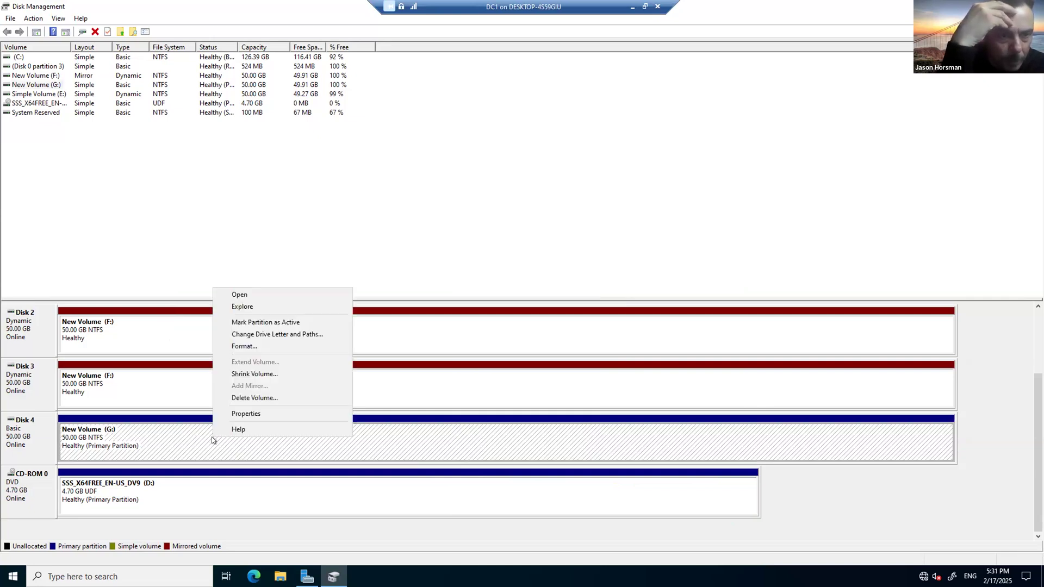
pyautogui.rightClick(21, 439)
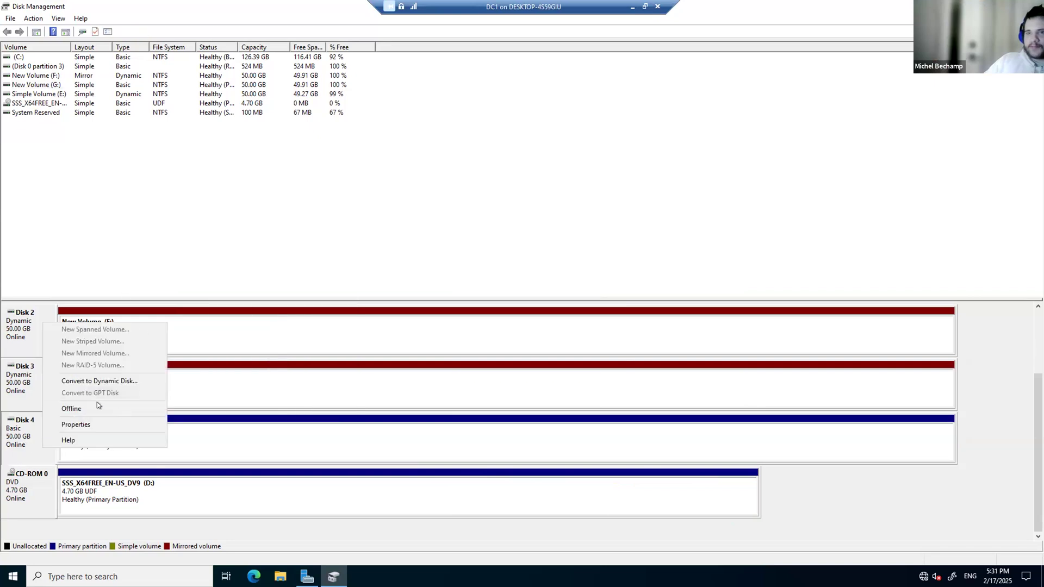
pyautogui.click(276, 439)
pyautogui.click(33, 435)
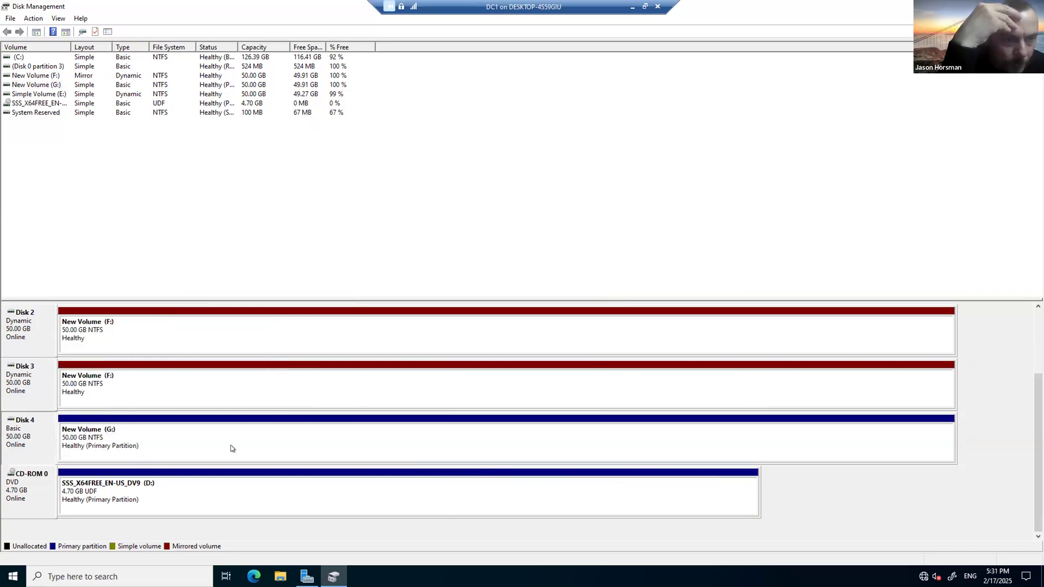
pyautogui.click(215, 440)
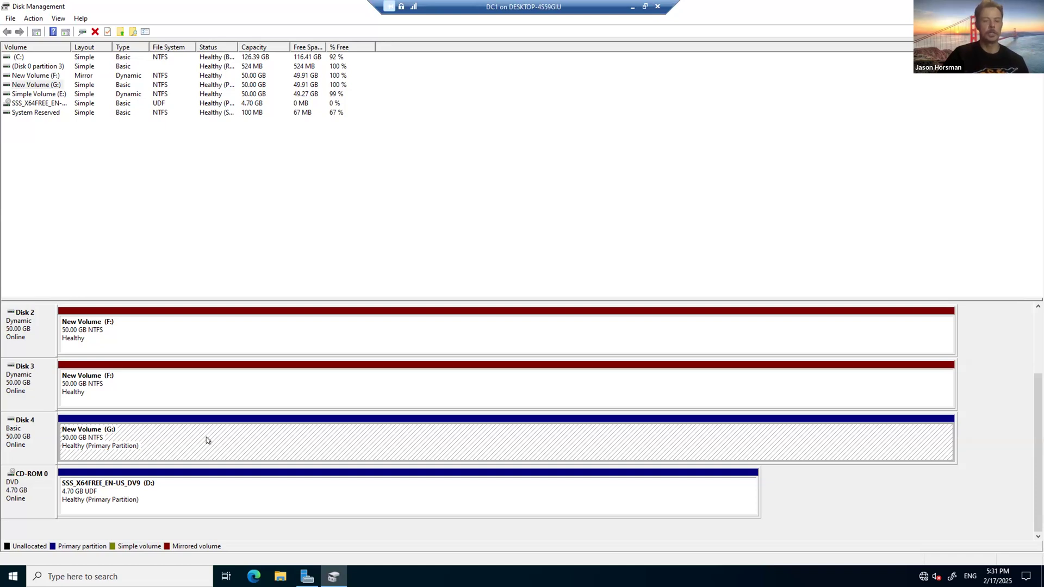
# Step: Look over the Disk 4 and volume G: action menus without choosing an option
pyautogui.rightClick(18, 434)
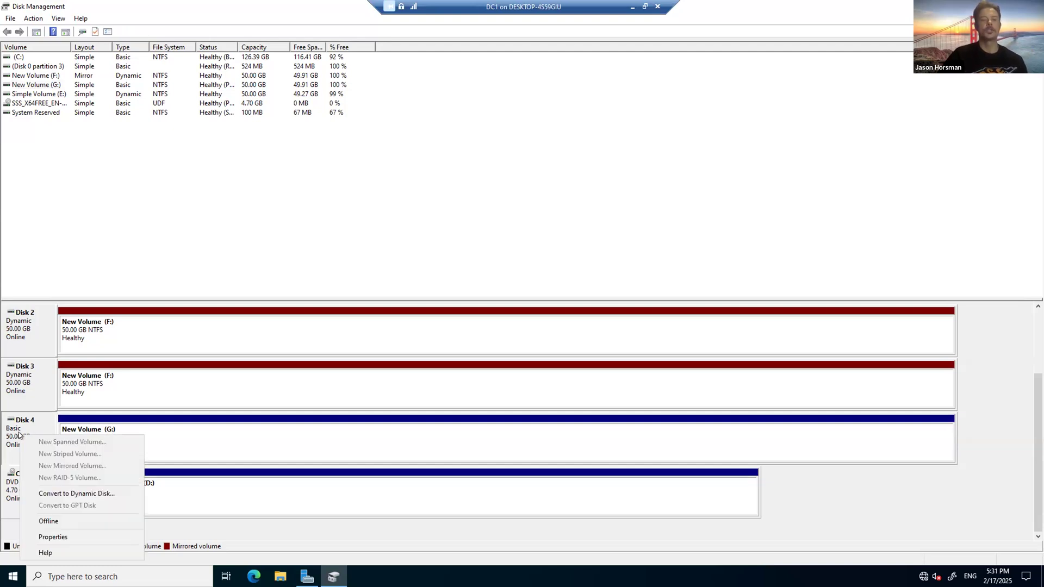
pyautogui.click(782, 488)
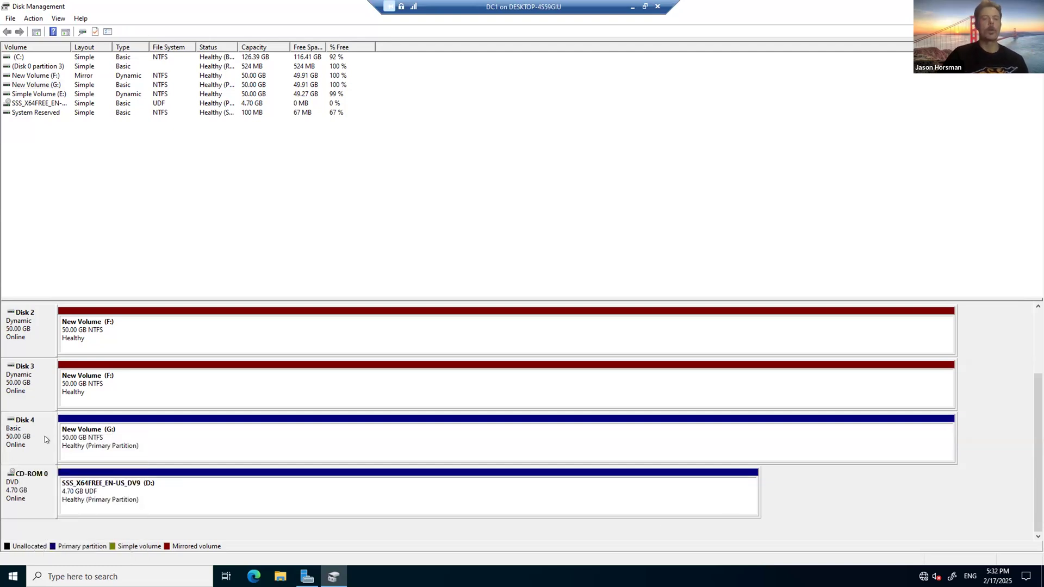
pyautogui.rightClick(207, 445)
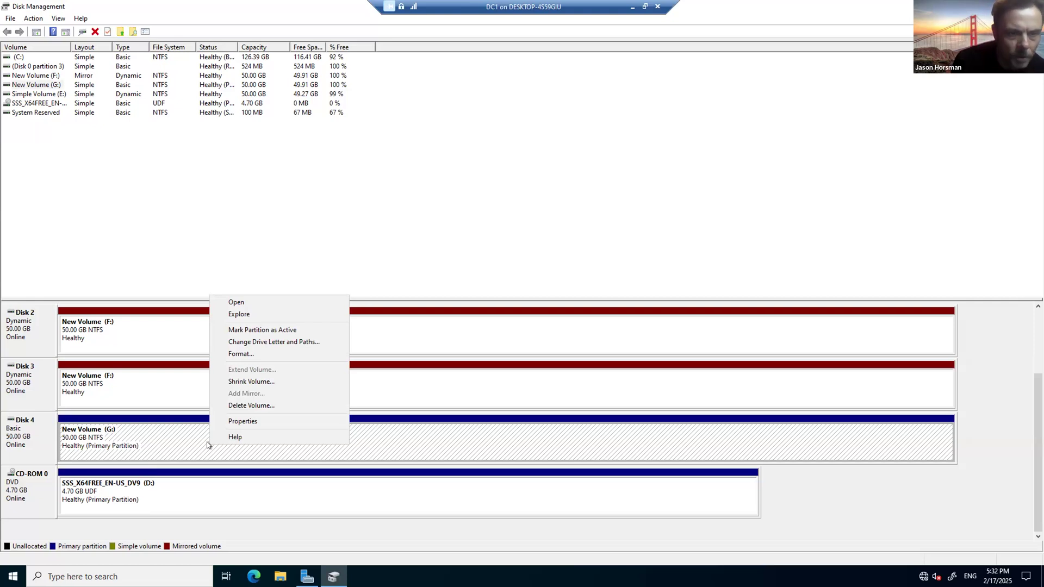
pyautogui.rightClick(24, 442)
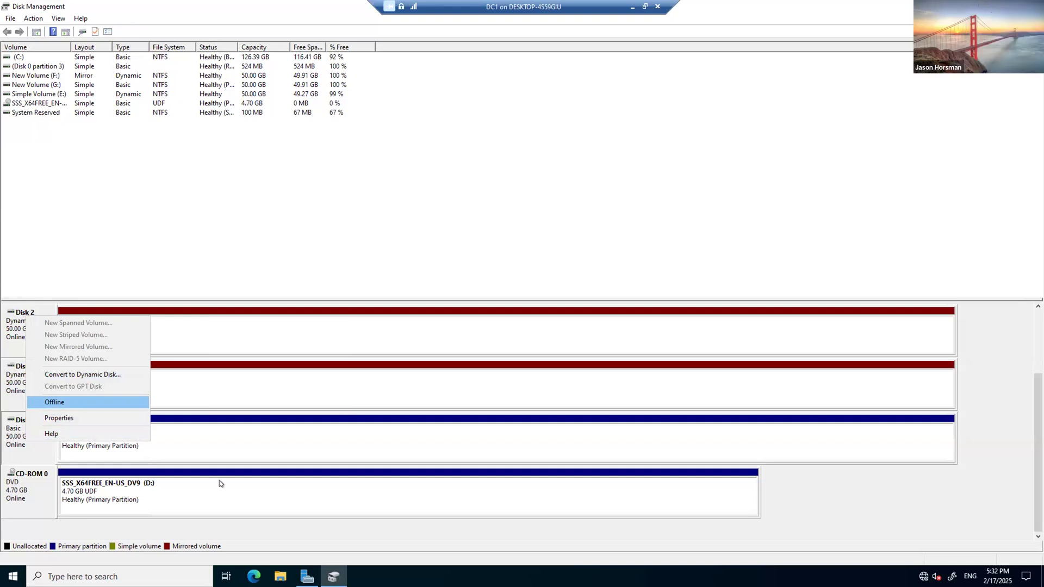
pyautogui.click(165, 448)
# Step: Take Disk 4 offline, then bring it back online
pyautogui.rightClick(45, 432)
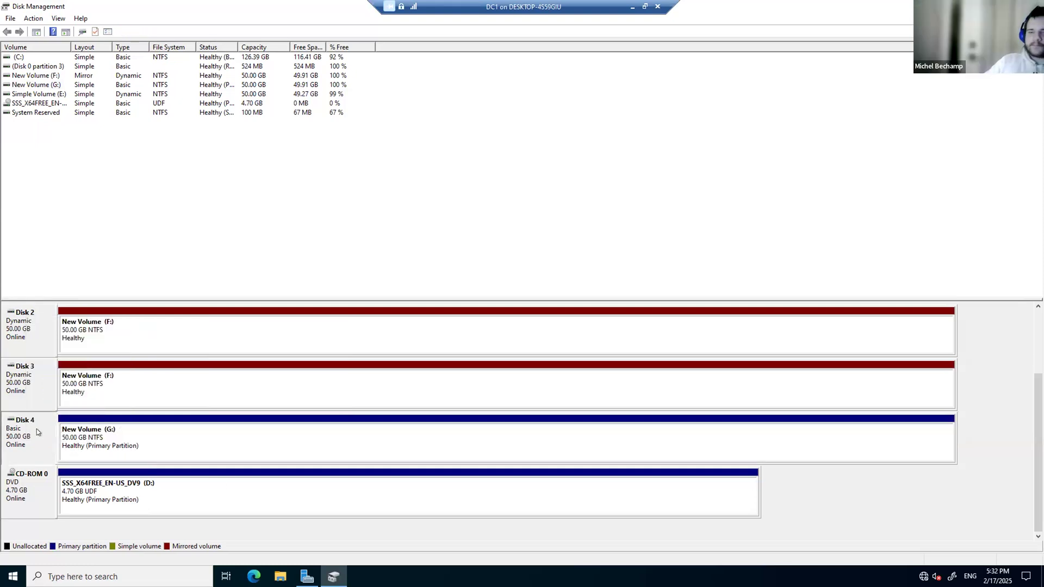
pyautogui.click(100, 517)
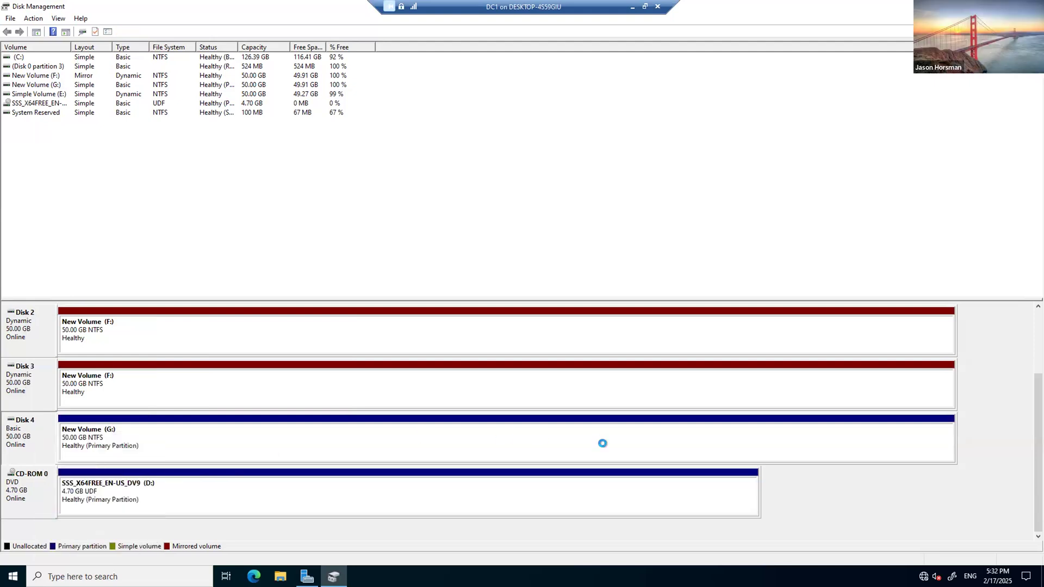
pyautogui.rightClick(47, 431)
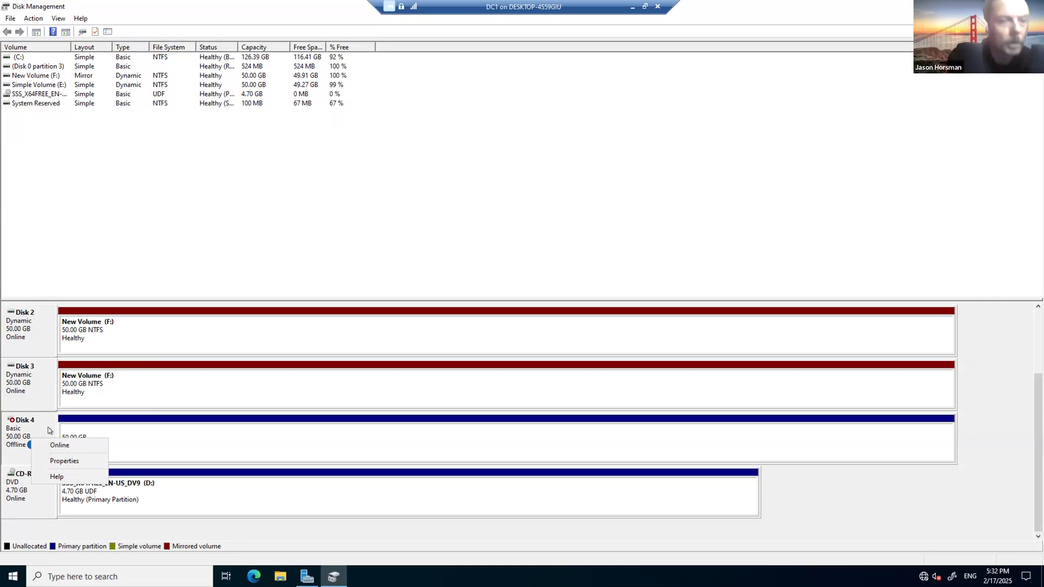
pyautogui.click(50, 443)
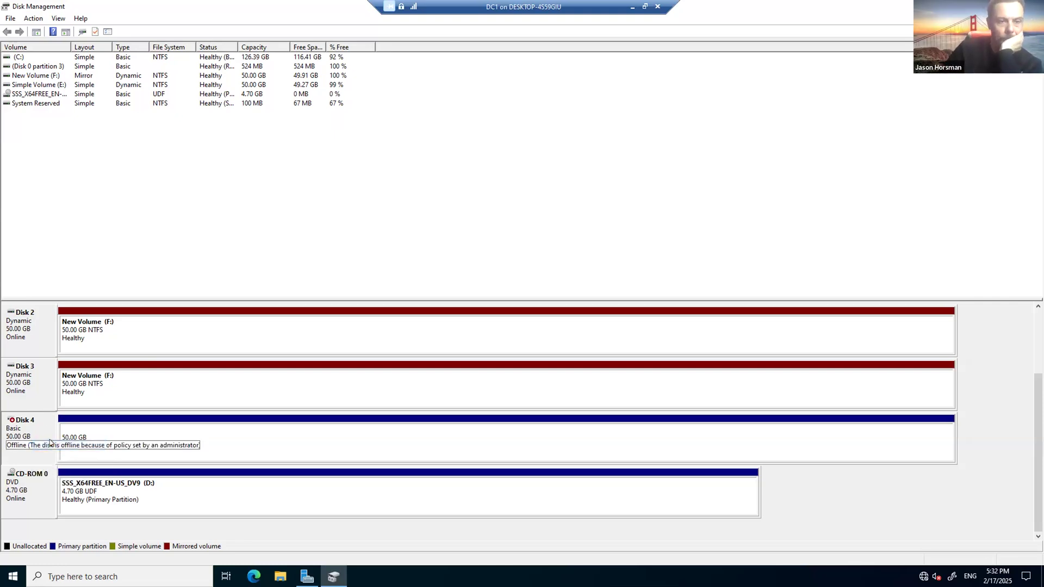
# Step: Convert Disk 4 to a dynamic disk
pyautogui.rightClick(35, 429)
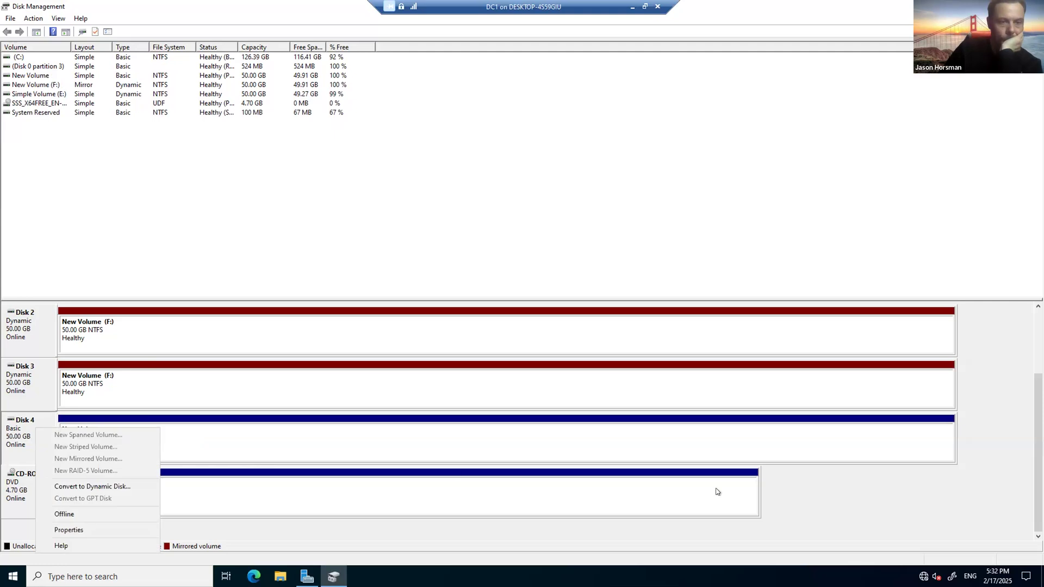
pyautogui.click(4, 439)
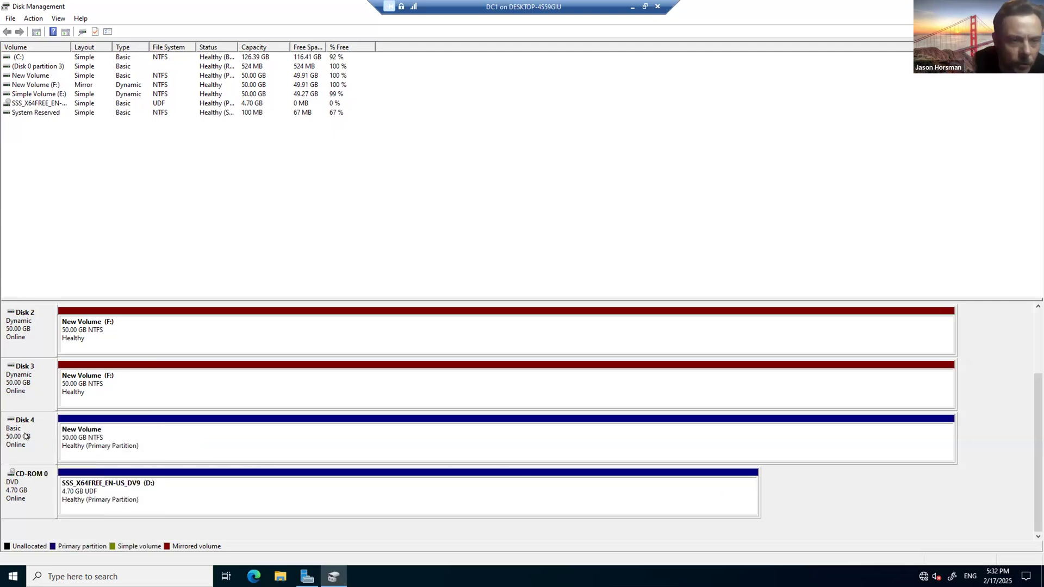
pyautogui.rightClick(25, 436)
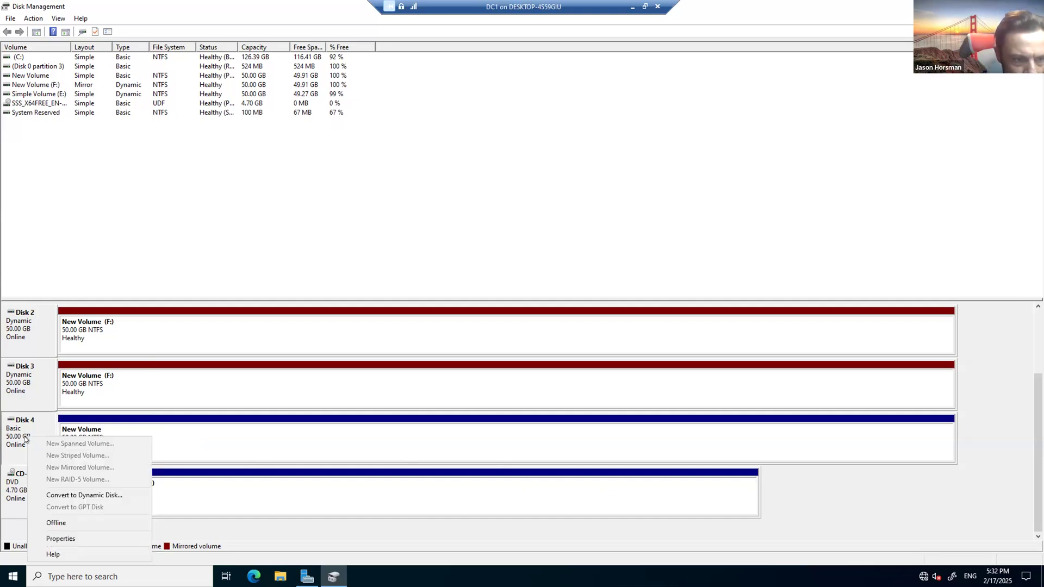
pyautogui.click(81, 495)
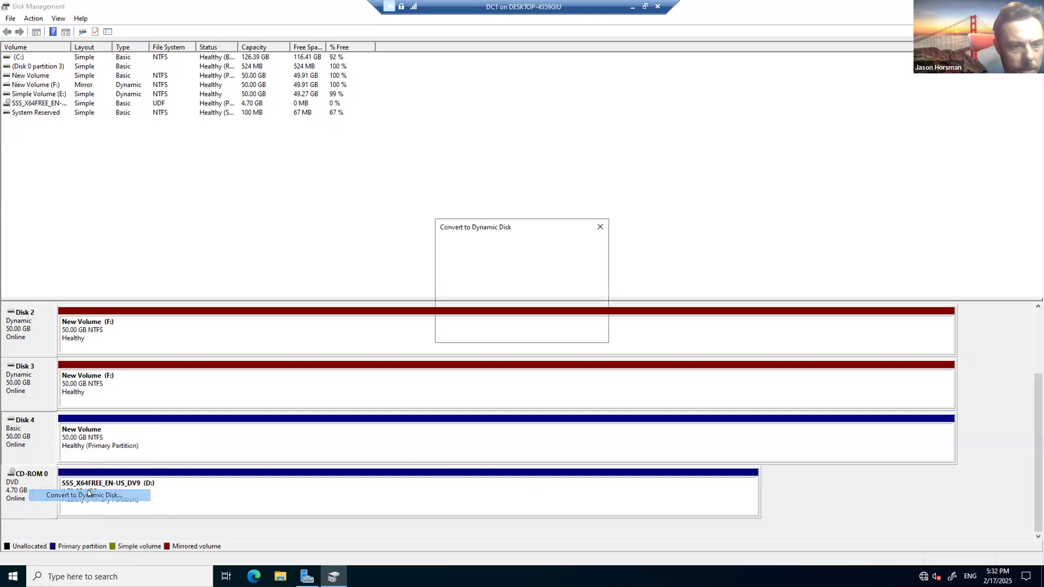
pyautogui.click(543, 329)
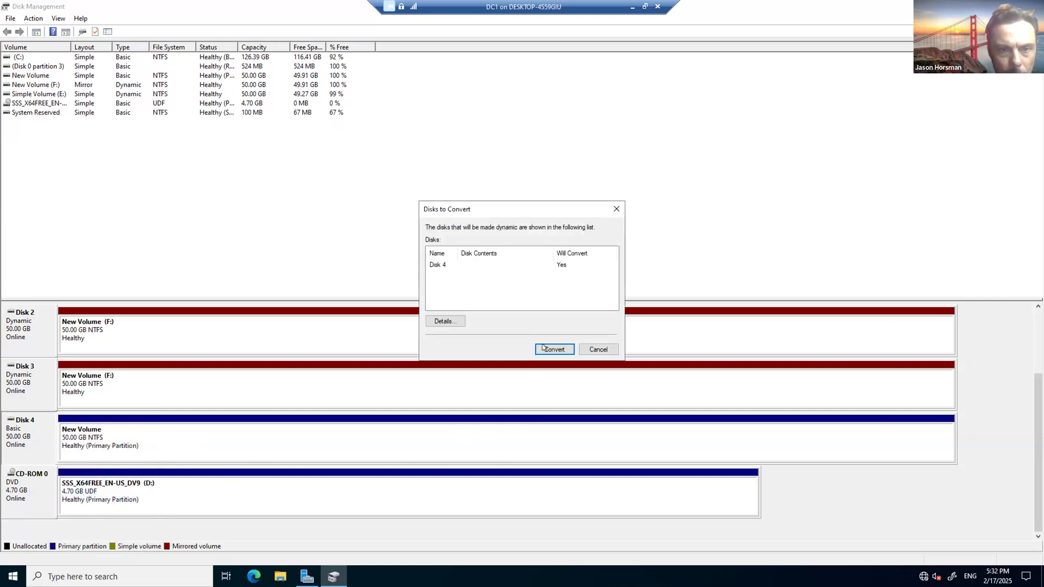
pyautogui.press('Return')
pyautogui.press('Return')
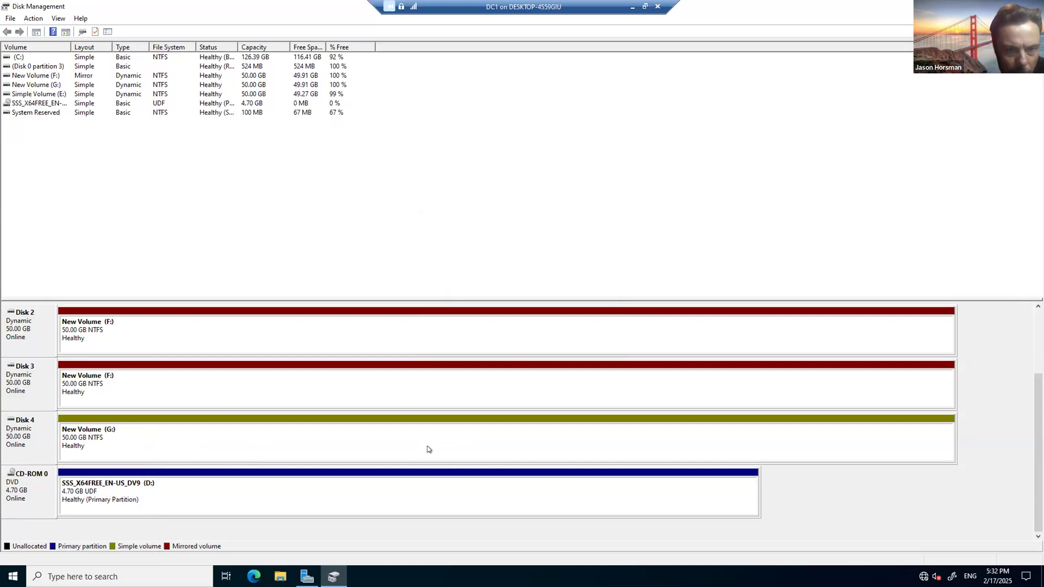
# Step: Delete New Volume (G:) from Disk 4 and confirm
pyautogui.rightClick(318, 438)
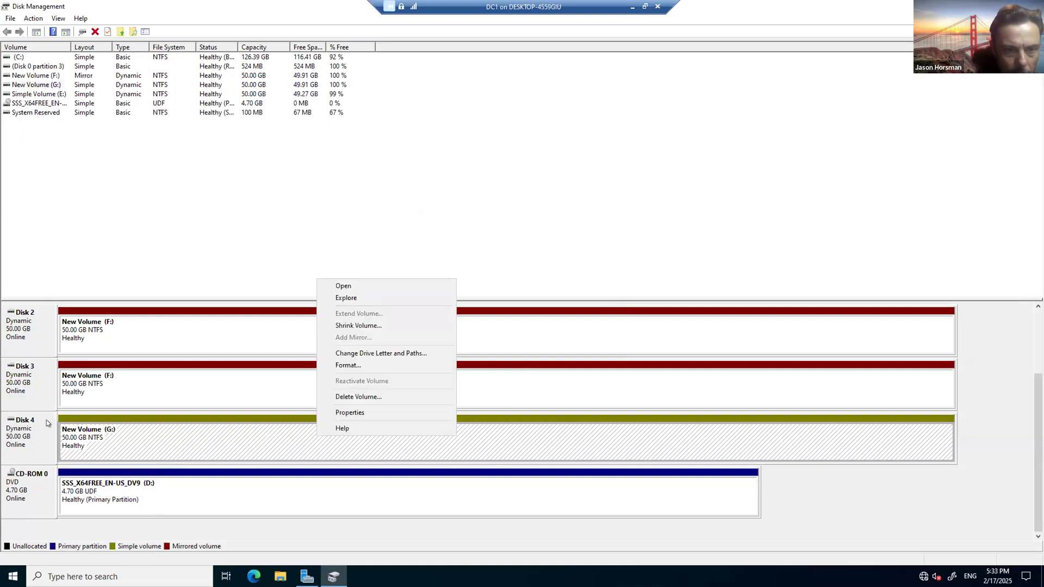
pyautogui.rightClick(31, 430)
pyautogui.rightClick(195, 442)
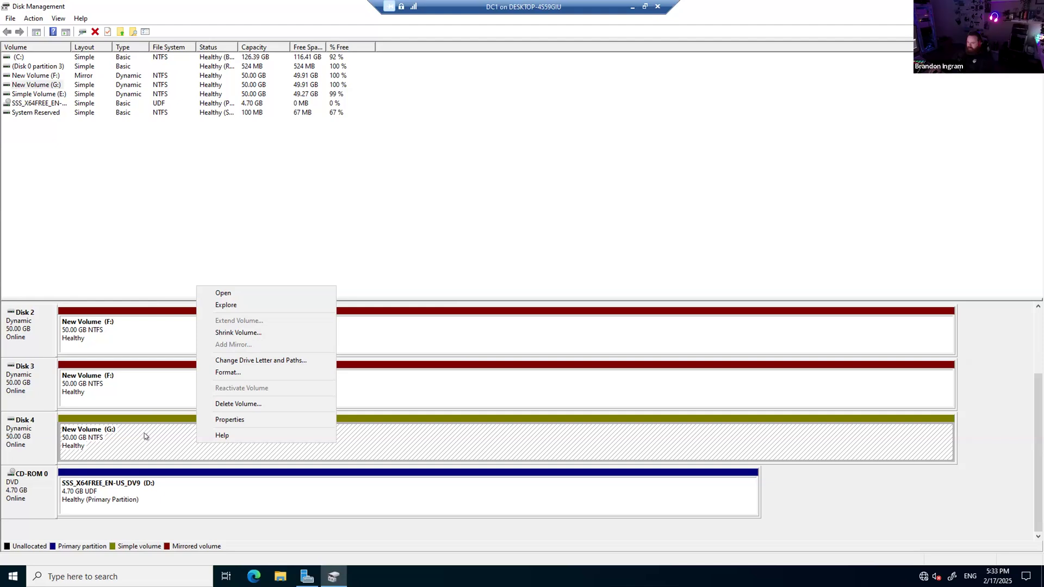
pyautogui.click(255, 404)
pyautogui.click(564, 327)
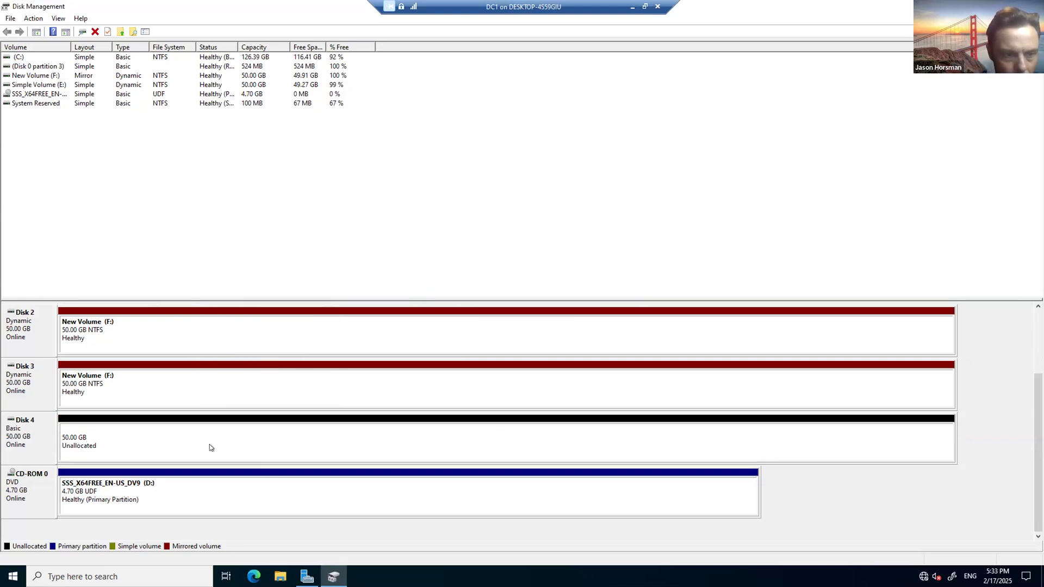
# Step: Start a new simple volume on Disk 4's unallocated space at the full 51197 MB with drive letter G
pyautogui.rightClick(175, 442)
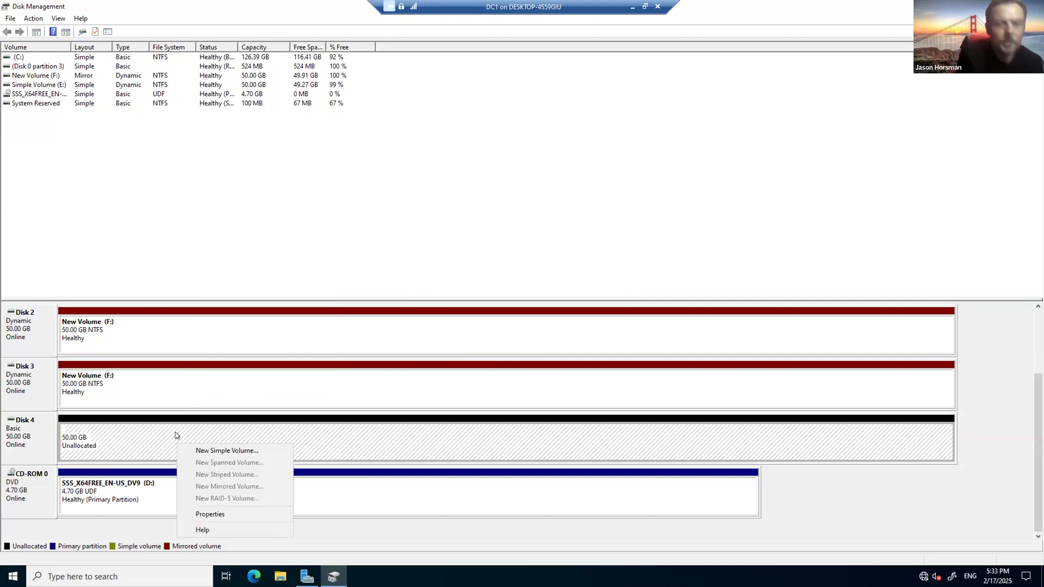
pyautogui.click(228, 450)
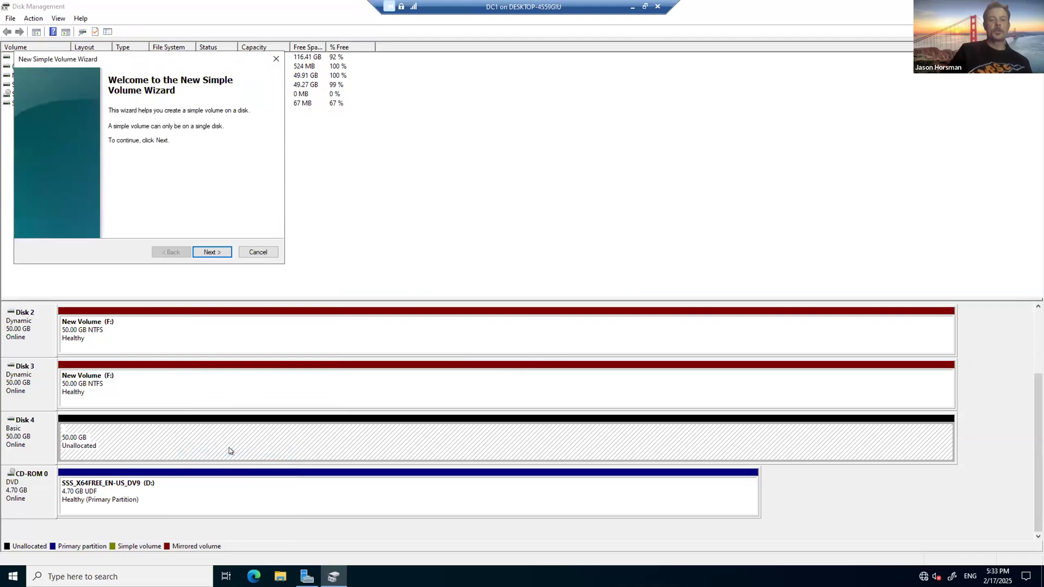
pyautogui.click(257, 251)
pyautogui.rightClick(211, 442)
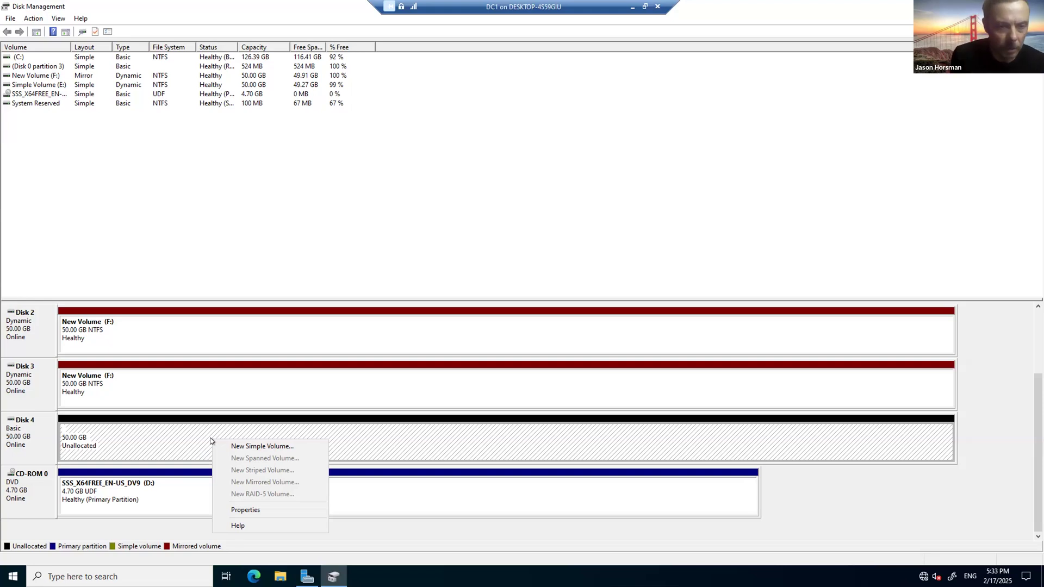
pyautogui.click(244, 446)
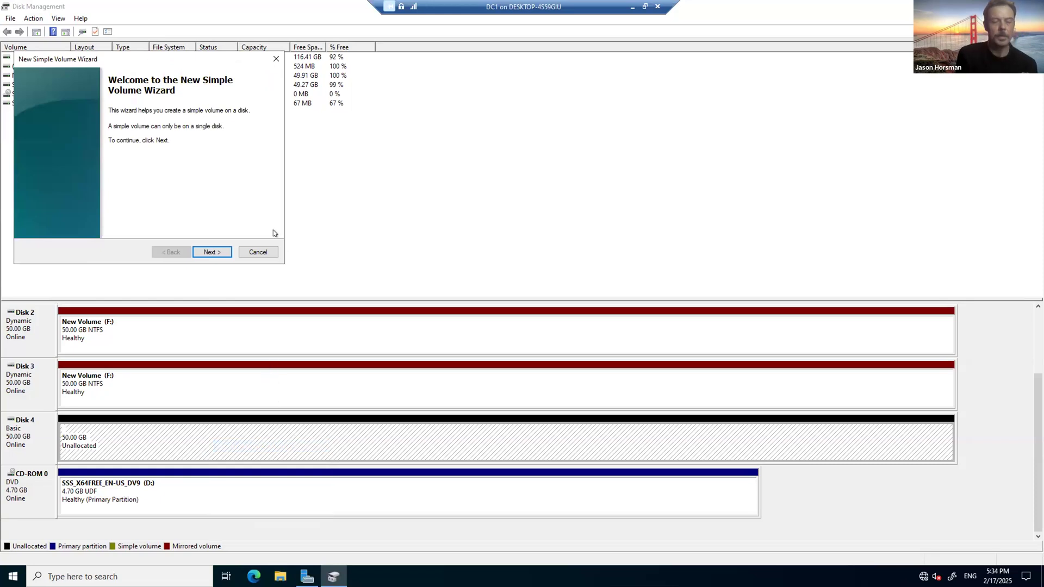
pyautogui.click(308, 347)
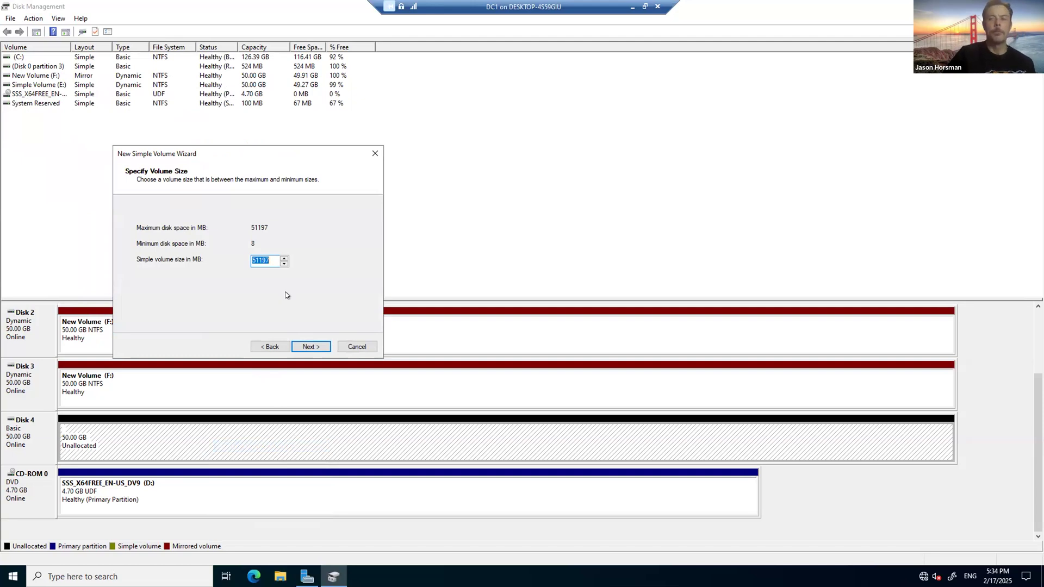
pyautogui.click(316, 347)
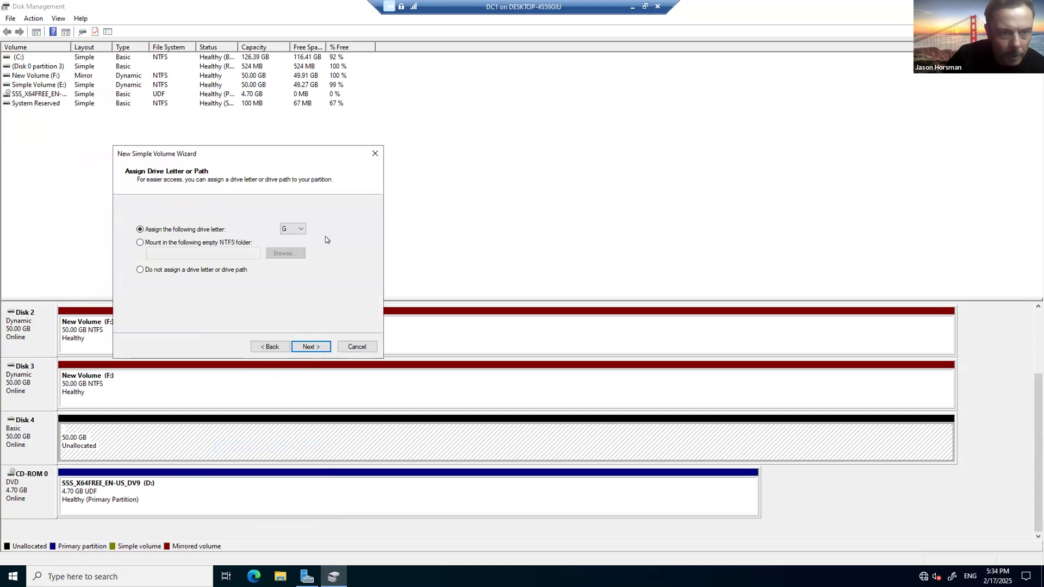
pyautogui.click(312, 345)
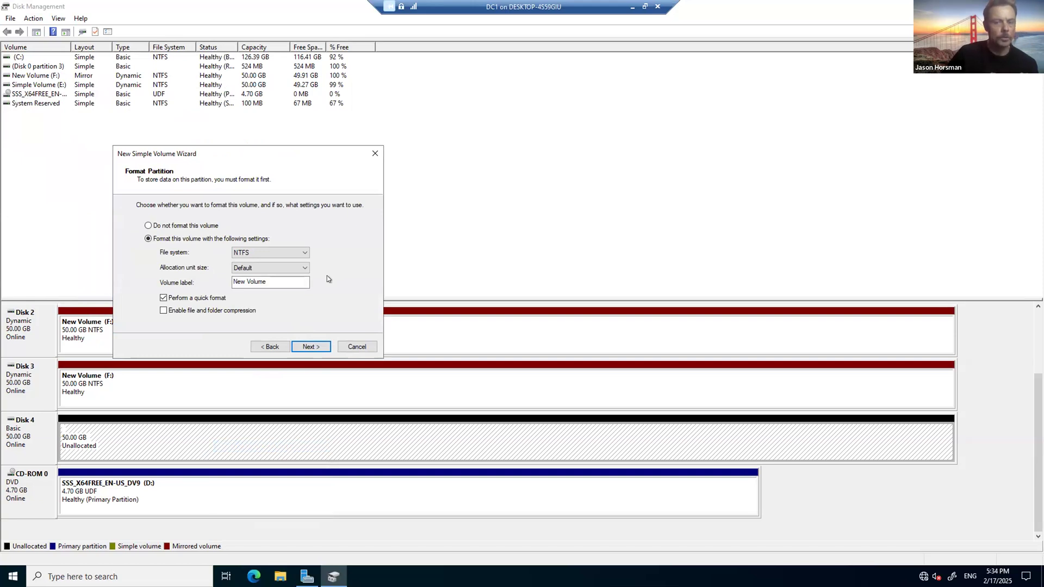
# Step: Label the NTFS volume 'Project 2' and finish the wizard
pyautogui.moveTo(297, 282); pyautogui.dragTo(209, 258)
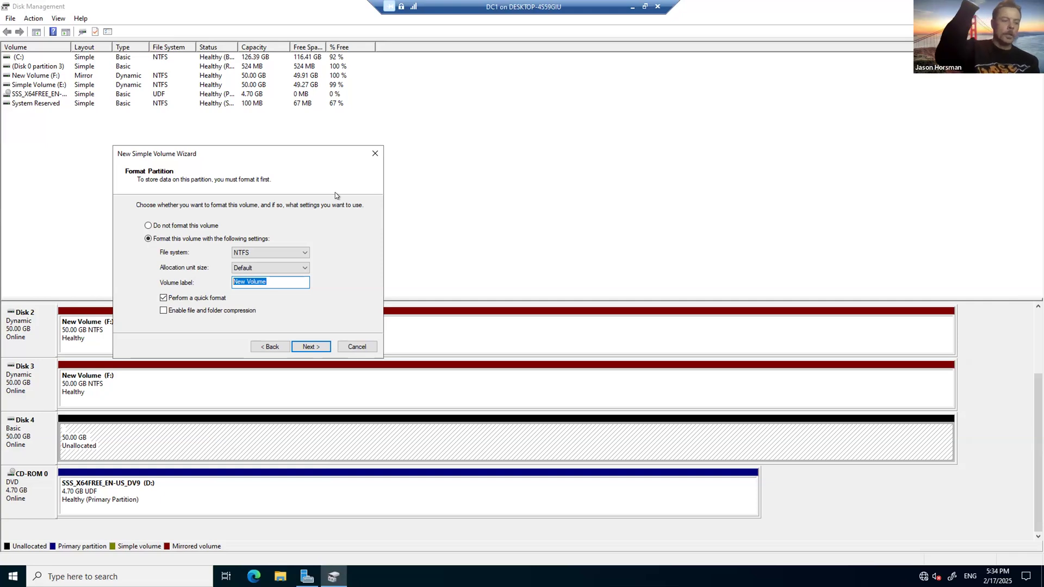
pyautogui.write('Project 2')
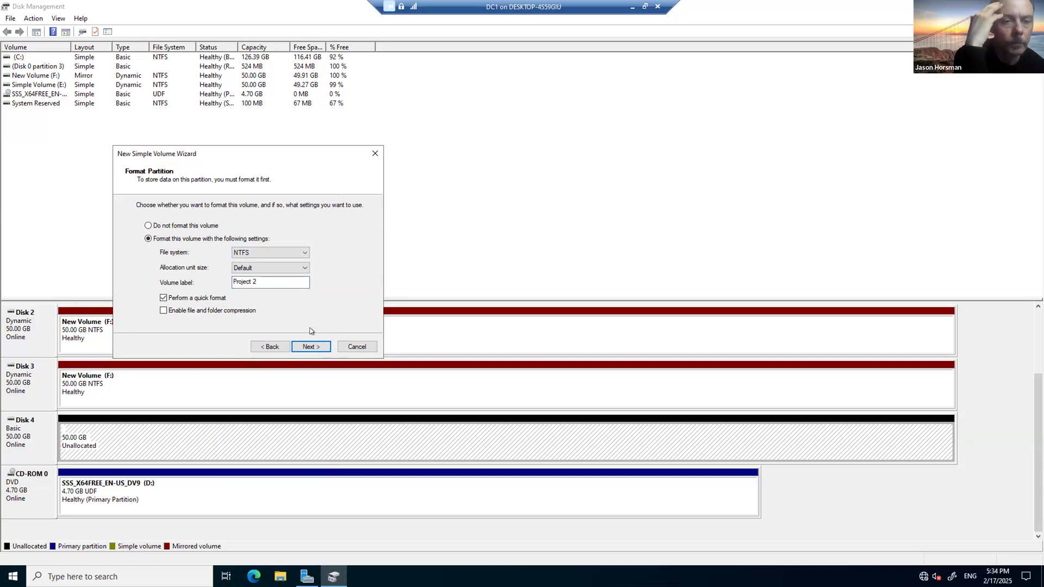
pyautogui.click(310, 344)
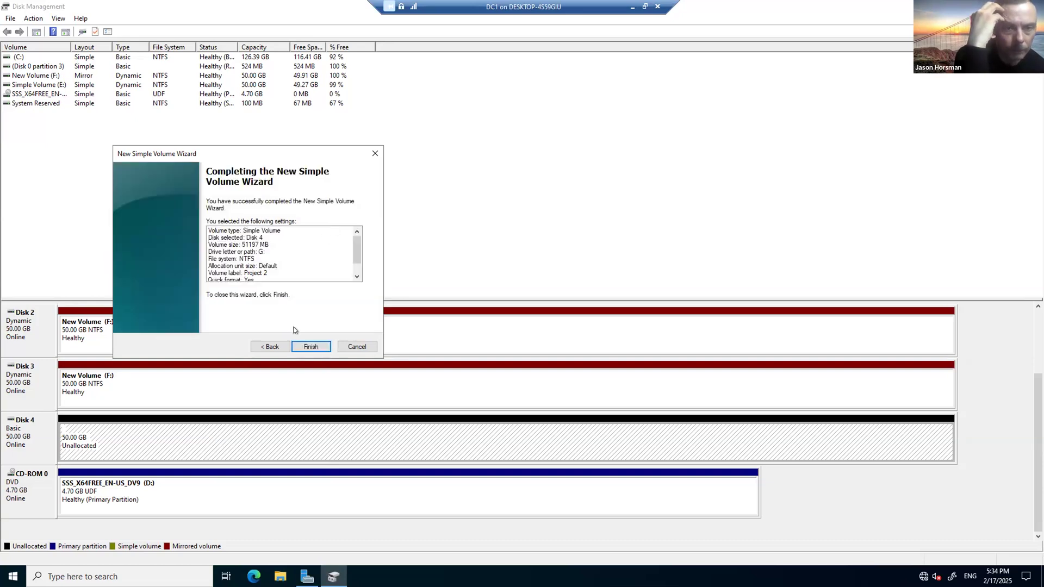
pyautogui.click(307, 347)
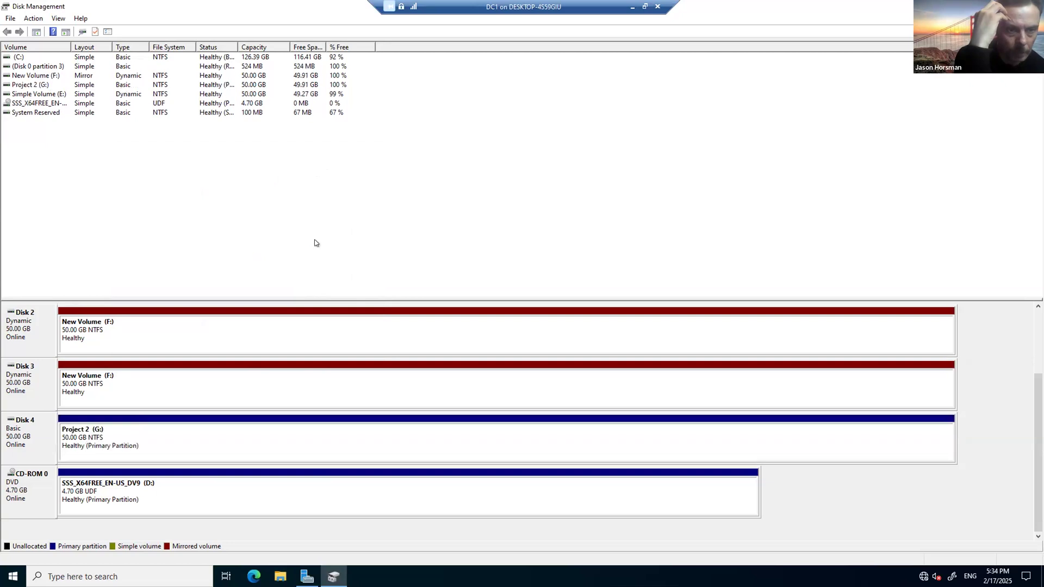
# Step: Open the Format dialog for Project 2 (G:), cancel it unchanged, and close Disk Management
pyautogui.rightClick(152, 442)
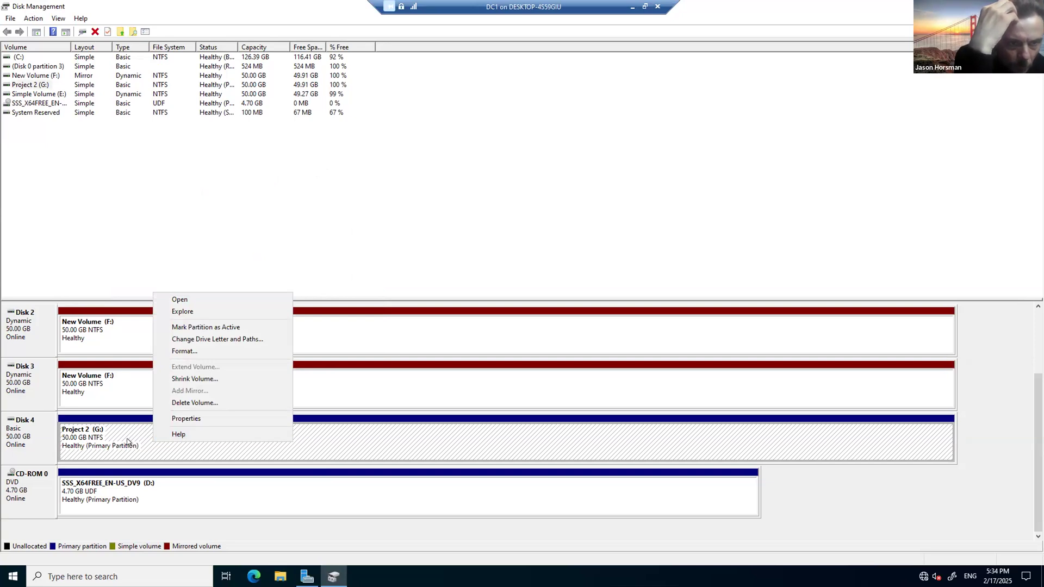
pyautogui.click(230, 351)
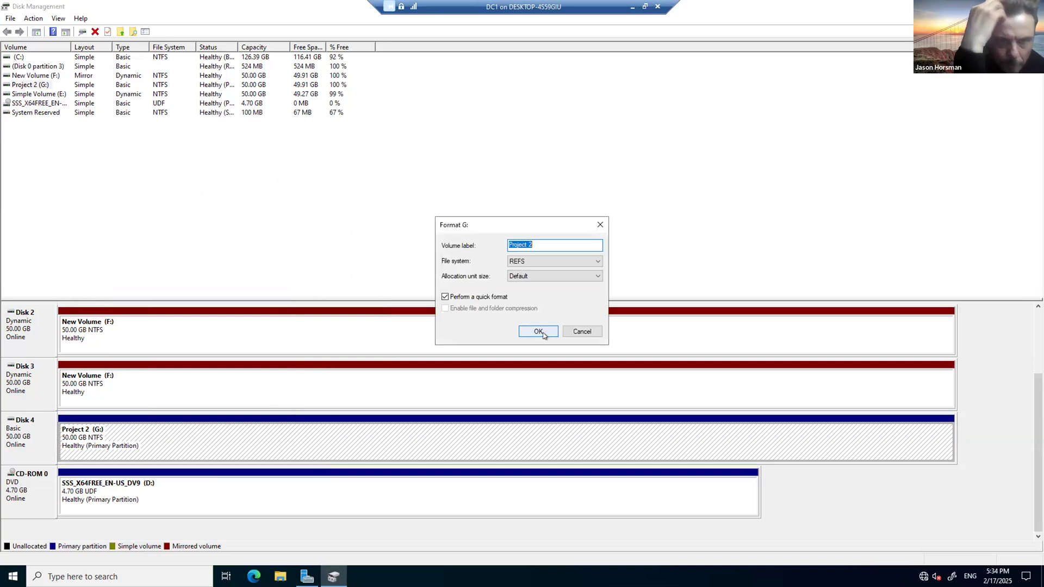
pyautogui.click(586, 329)
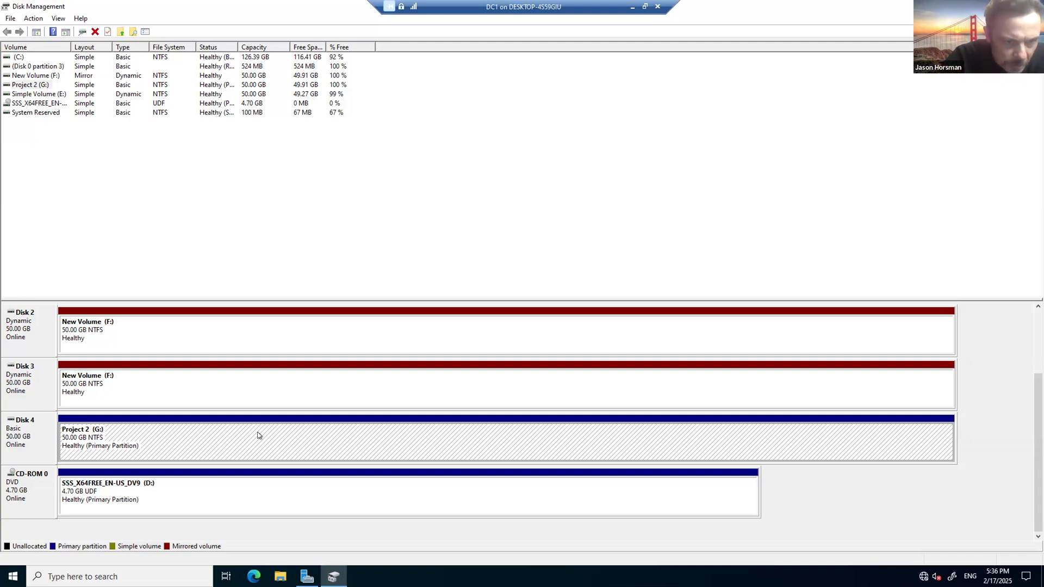
pyautogui.click(781, 258)
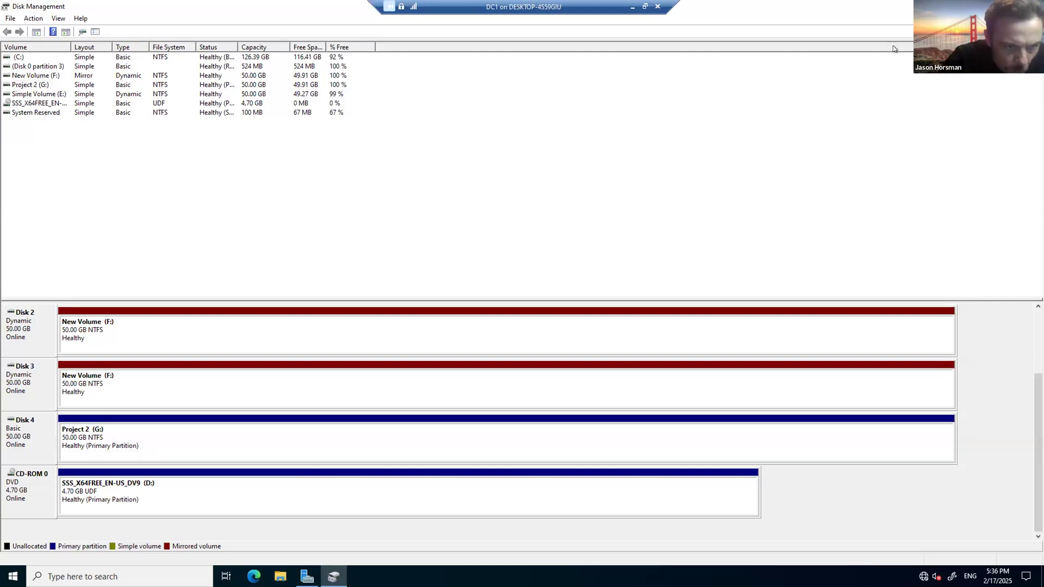
pyautogui.click(1031, 7)
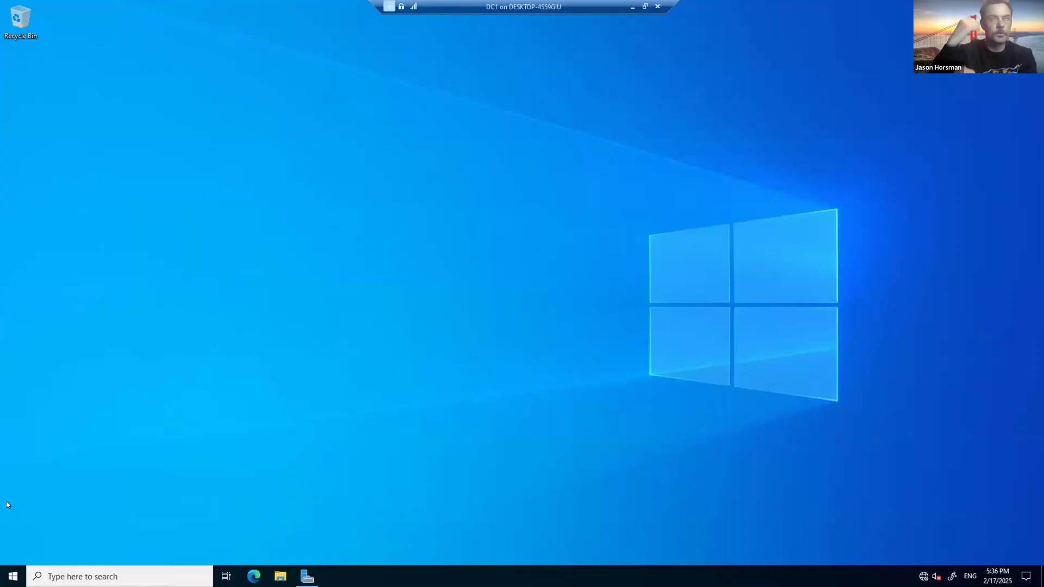
# Step: Turn off DC1 from Hyper-V Manager and close its old connection window
pyautogui.press('super')
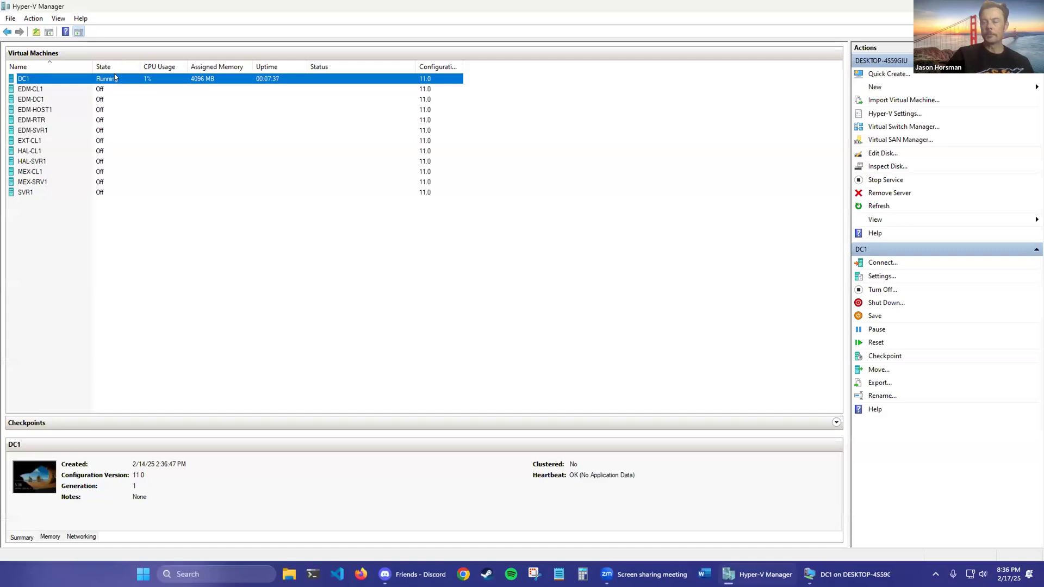
pyautogui.rightClick(84, 79)
pyautogui.click(120, 116)
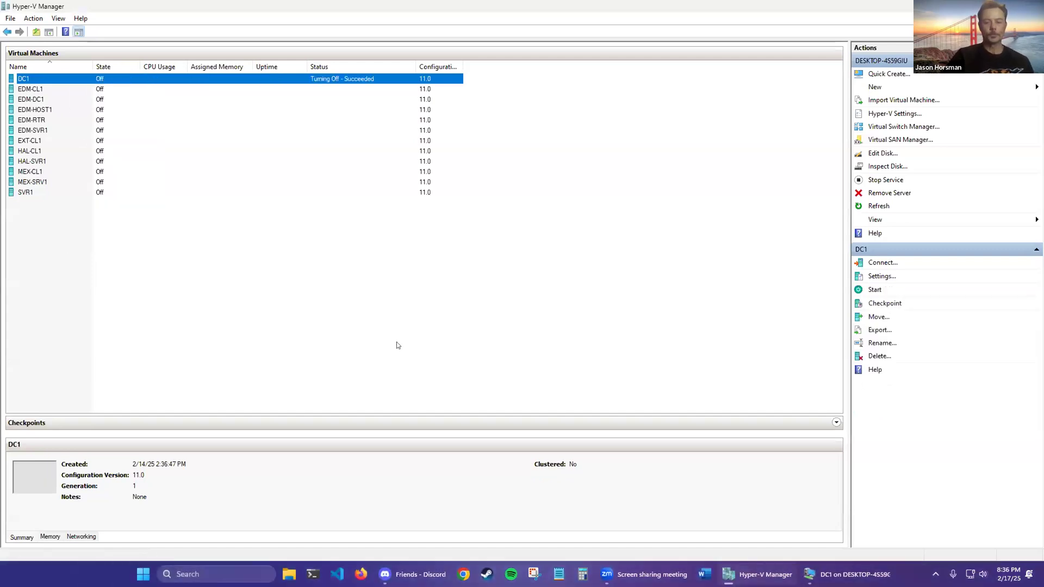
pyautogui.rightClick(827, 572)
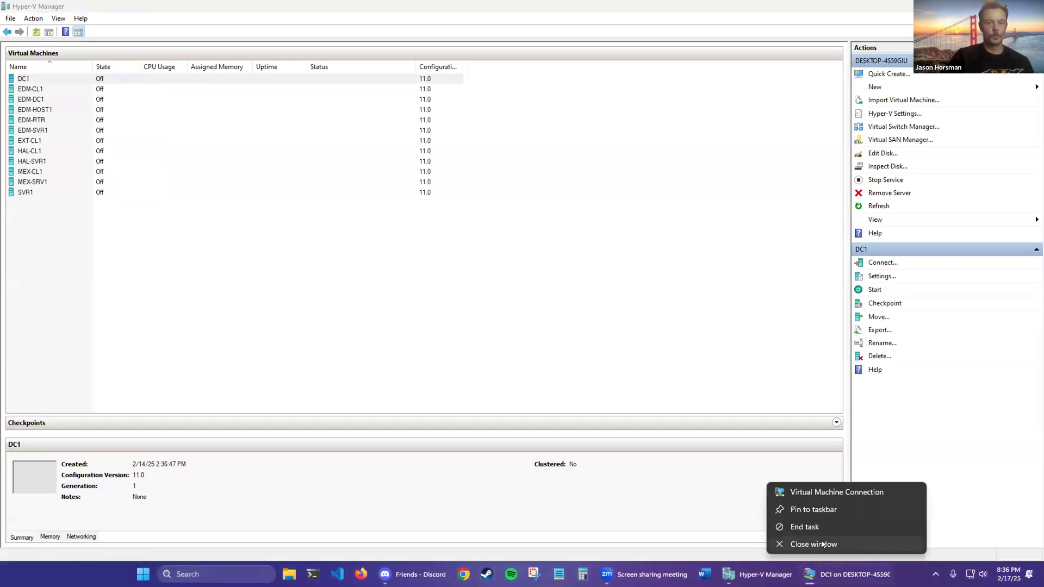
pyautogui.click(824, 544)
# Step: Start DC1 in a new full-screen connection and sign in with the Administrator password
pyautogui.doubleClick(159, 82)
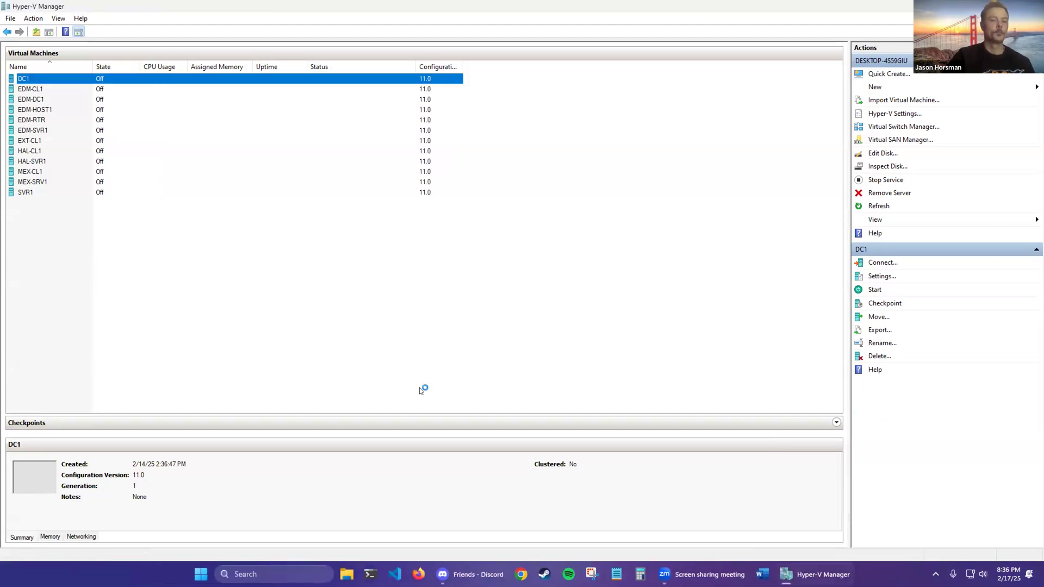
pyautogui.click(279, 190)
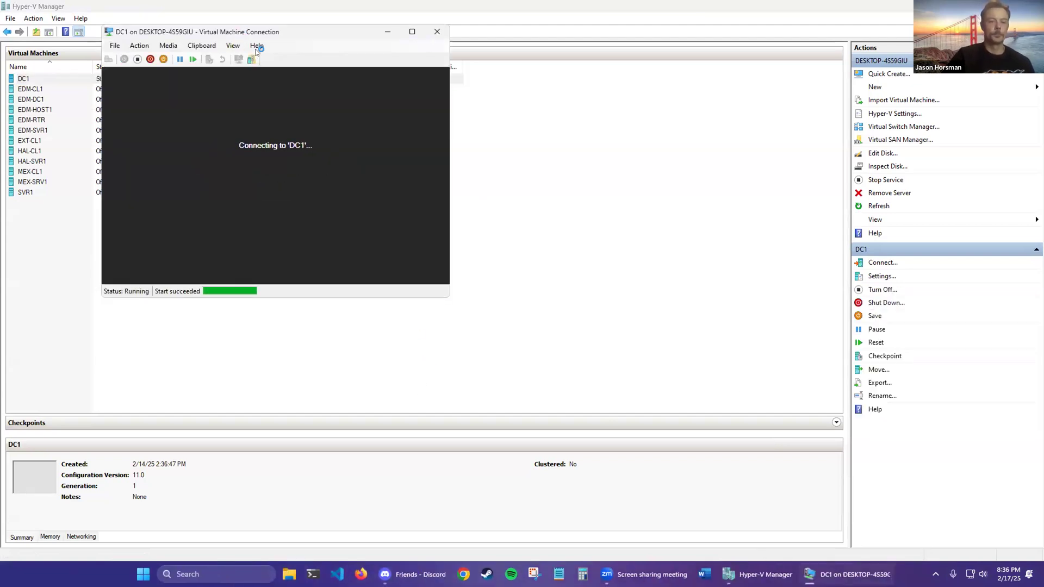
pyautogui.moveTo(271, 33); pyautogui.dragTo(350, 79)
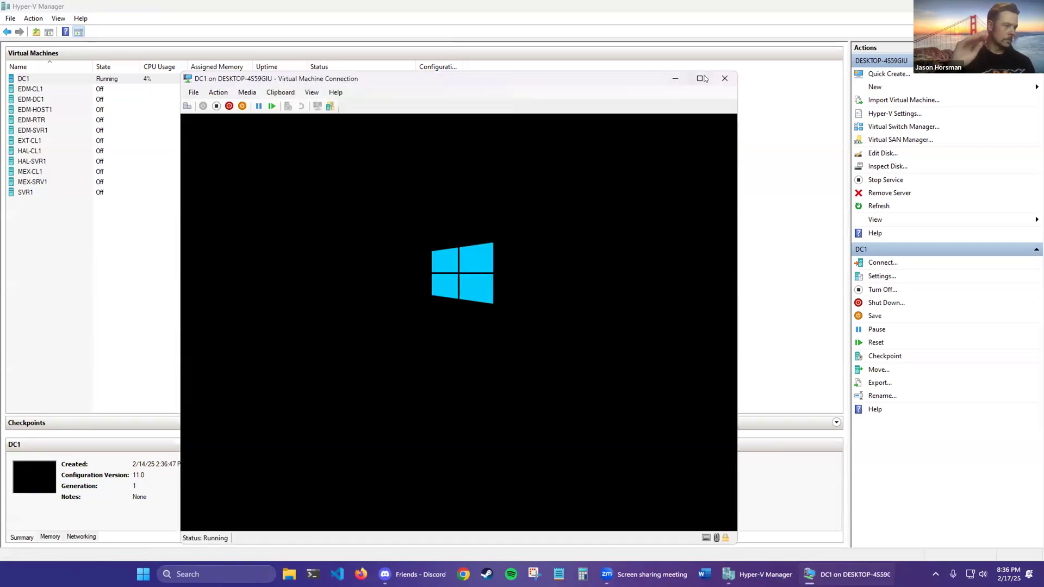
pyautogui.click(702, 79)
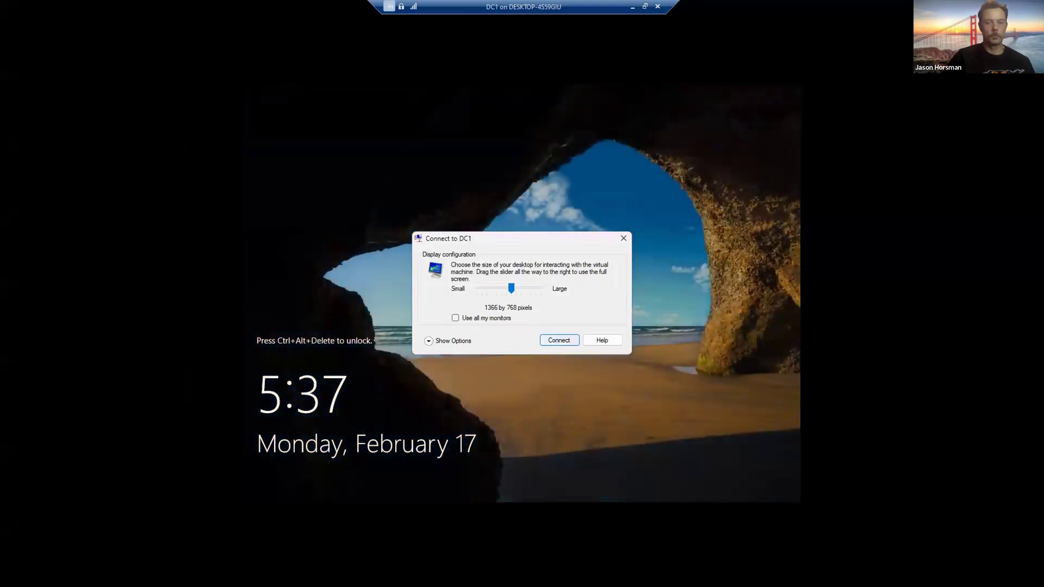
pyautogui.click(558, 341)
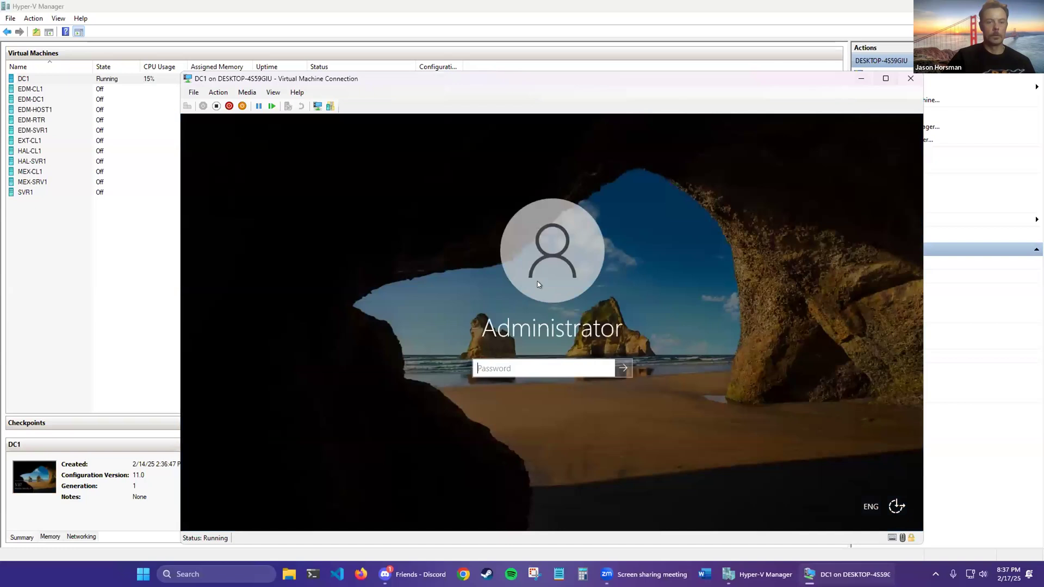
pyautogui.write('Pa55w.rd')
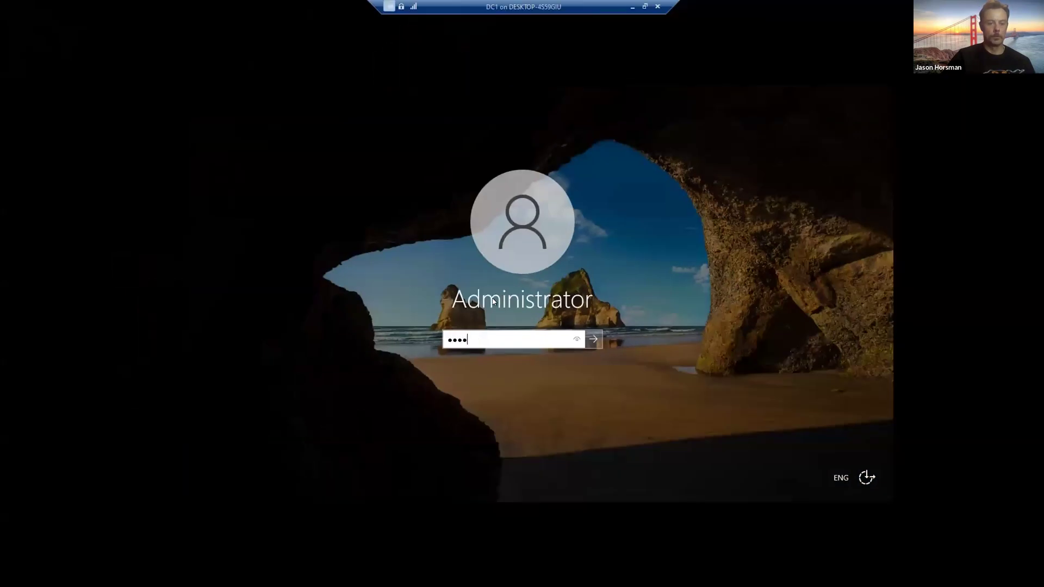
pyautogui.press('Return')
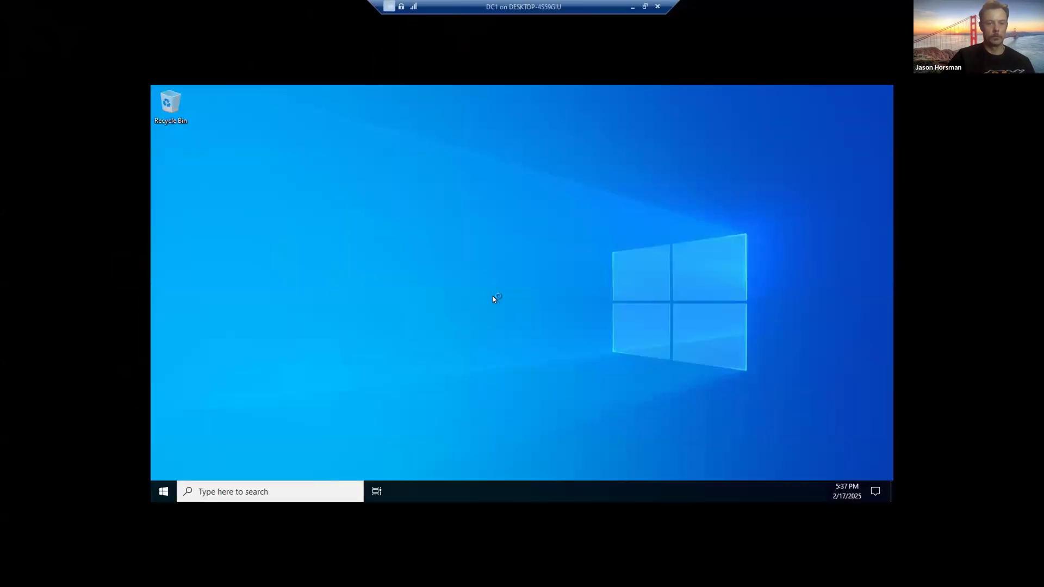
# Step: Dismiss the Shutdown Event Tracker, minimize Server Manager, and open Disk Management maximized
pyautogui.click(563, 362)
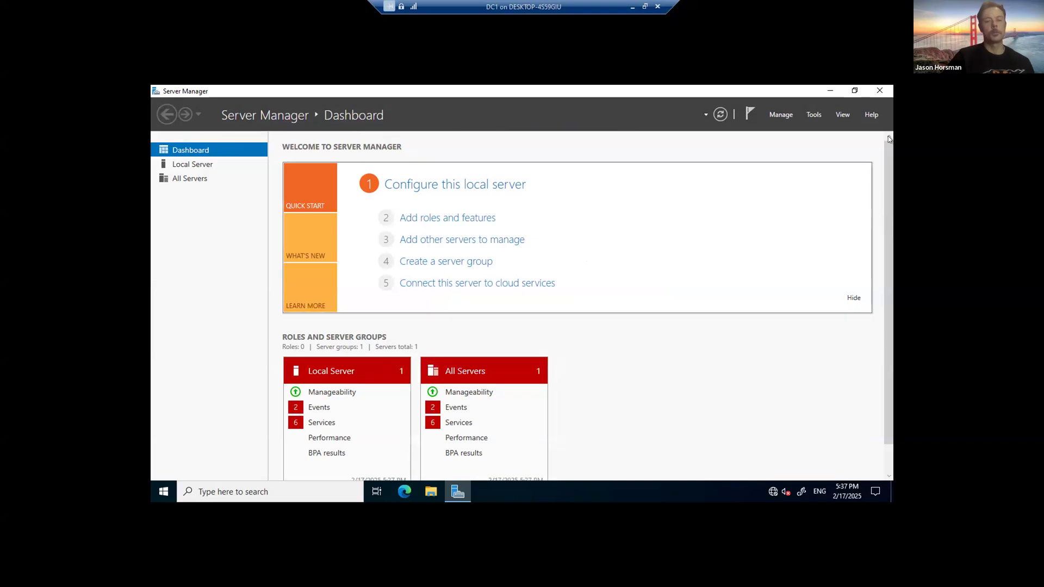
pyautogui.click(831, 91)
pyautogui.rightClick(163, 492)
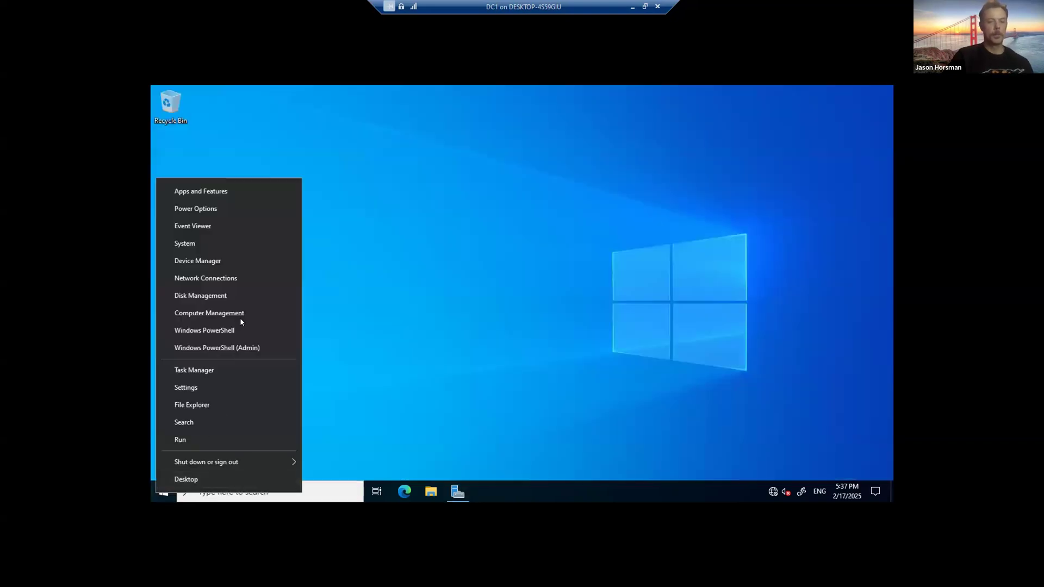
pyautogui.click(231, 298)
pyautogui.click(596, 145)
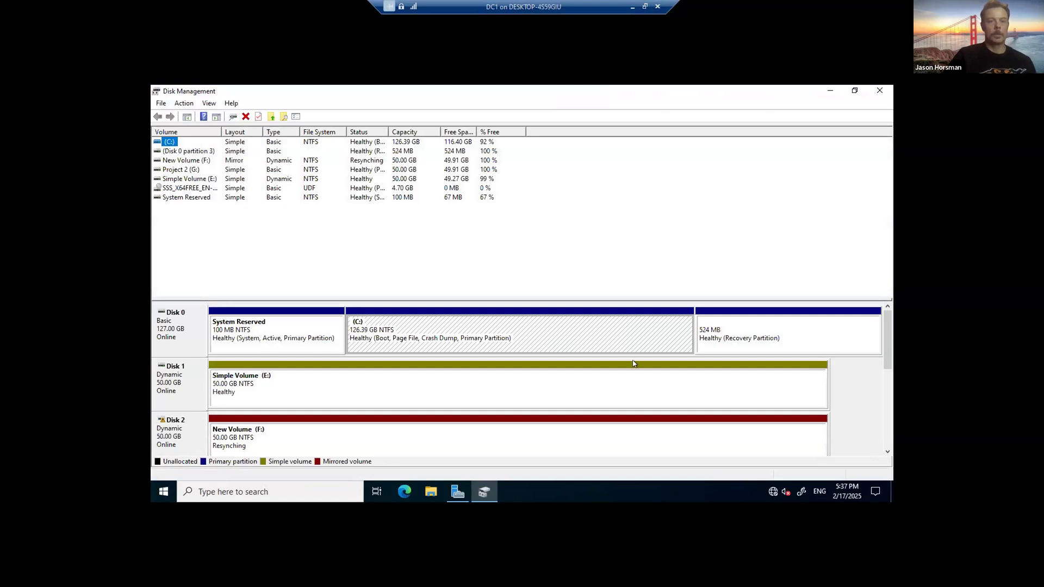
pyautogui.moveTo(887, 339); pyautogui.dragTo(886, 386)
pyautogui.scroll(-3, 881, 422)
# Step: Take Disk 4 offline and leave the DC1 console for Hyper-V Manager
pyautogui.rightClick(549, 393)
pyautogui.click(737, 441)
pyautogui.rightClick(163, 376)
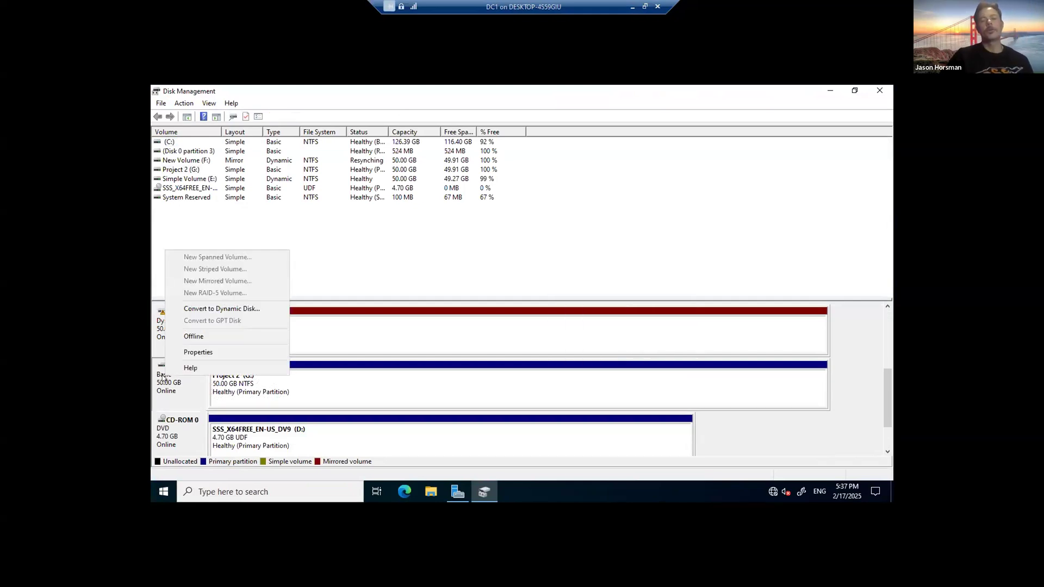
pyautogui.click(204, 337)
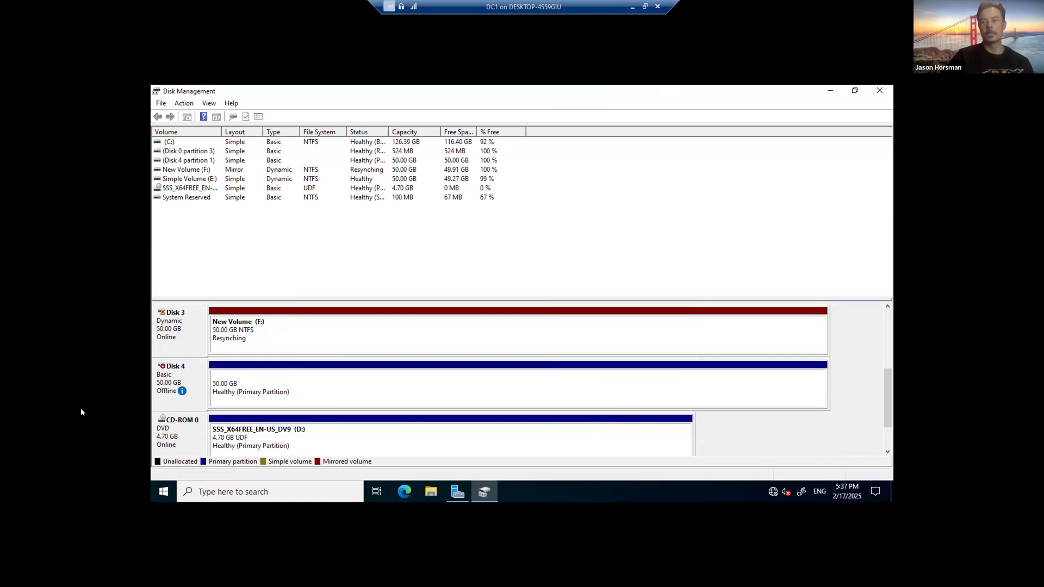
pyautogui.click(657, 6)
pyautogui.rightClick(105, 78)
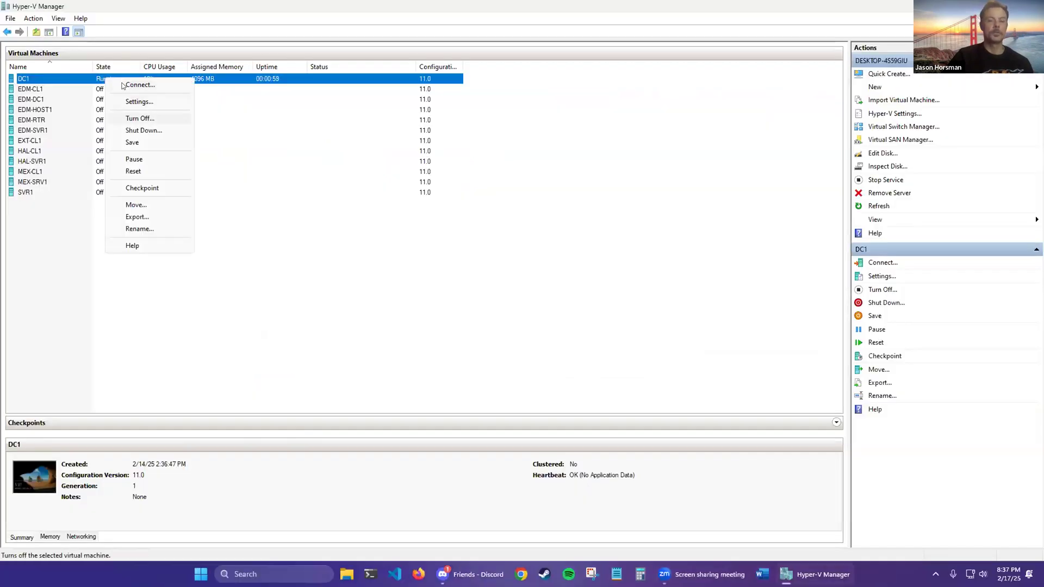
# Step: Turn DC1 off and add another hard drive to its SCSI controller, saving the settings
pyautogui.click(140, 118)
pyautogui.rightClick(131, 79)
pyautogui.click(152, 102)
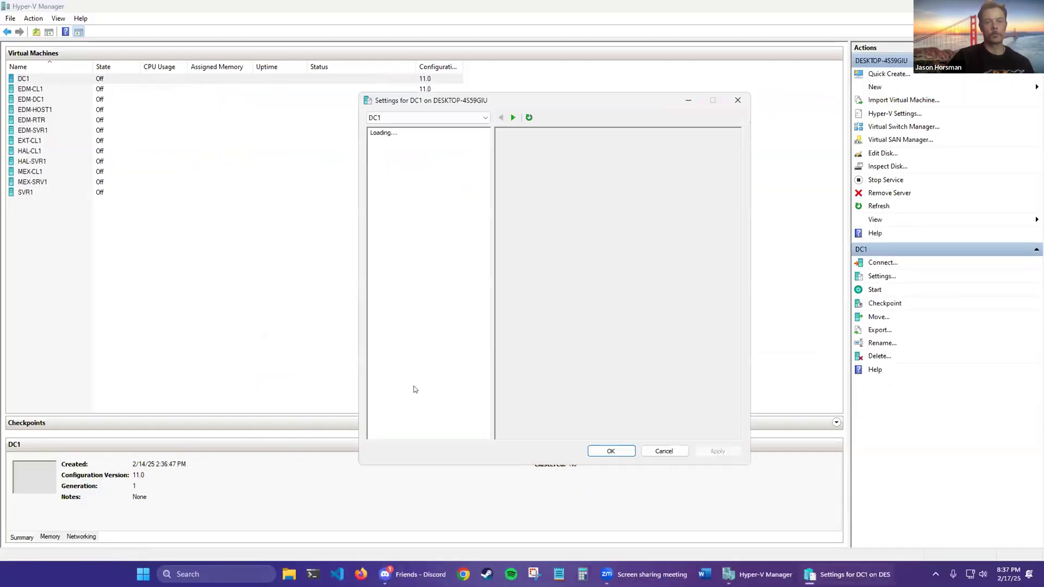
pyautogui.click(413, 364)
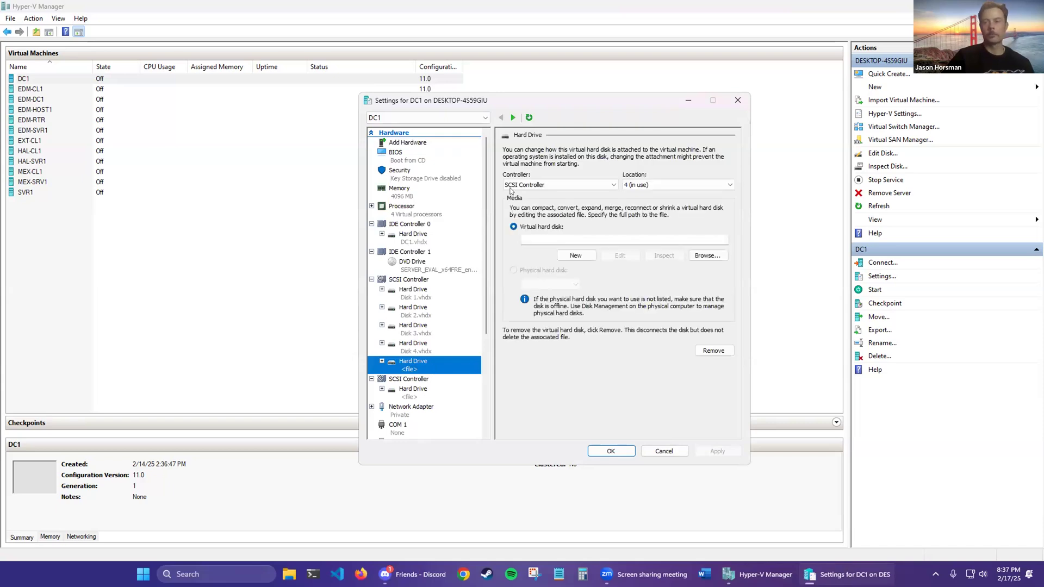
pyautogui.scroll(-1, 486, 291)
pyautogui.click(415, 252)
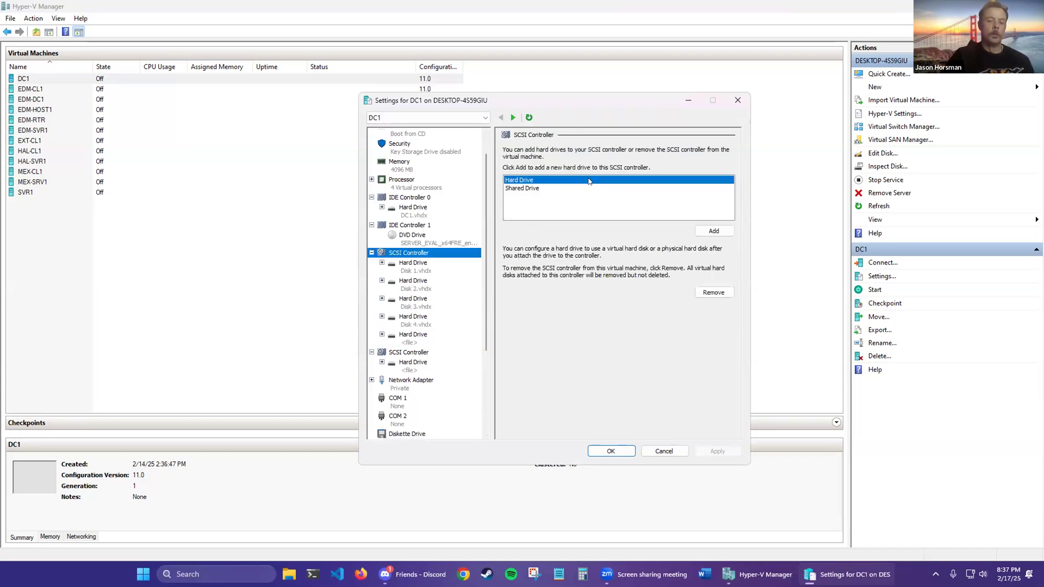
pyautogui.click(714, 231)
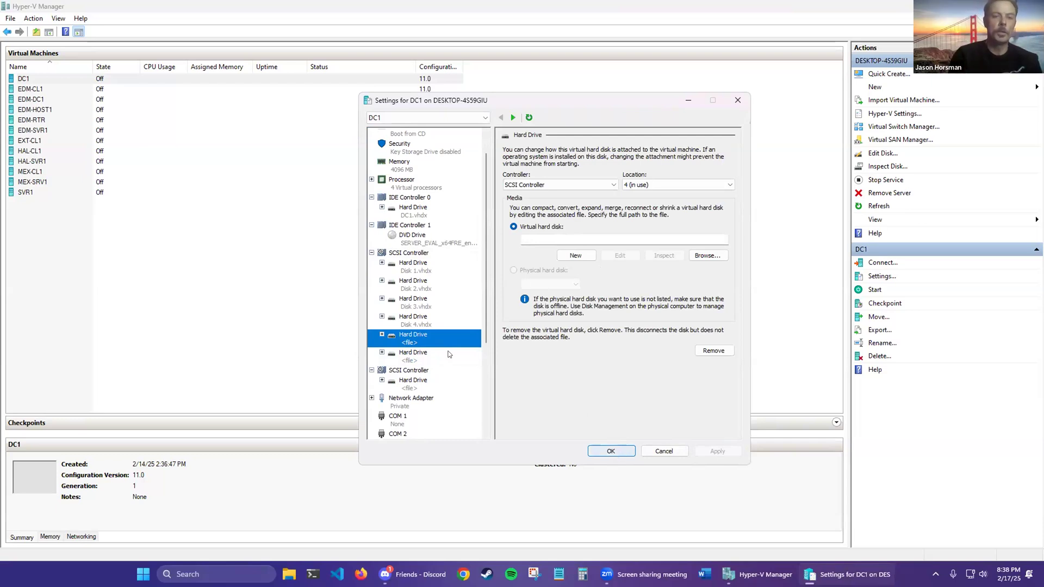
pyautogui.click(610, 449)
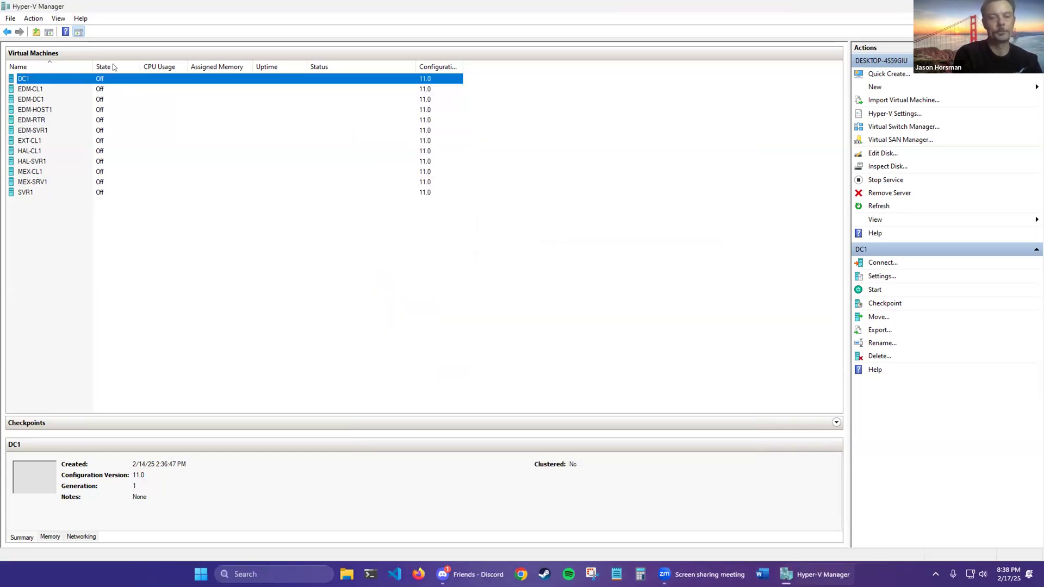
pyautogui.rightClick(113, 79)
pyautogui.click(157, 86)
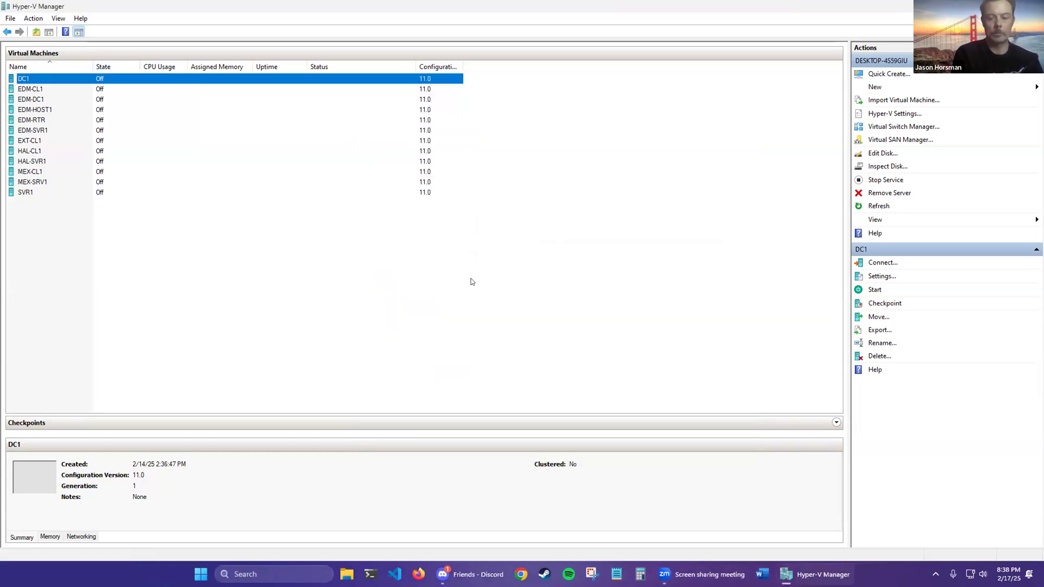
# Step: Start DC1, connect, sign in with the Administrator password, and dismiss the Shutdown Event Tracker
pyautogui.click(275, 190)
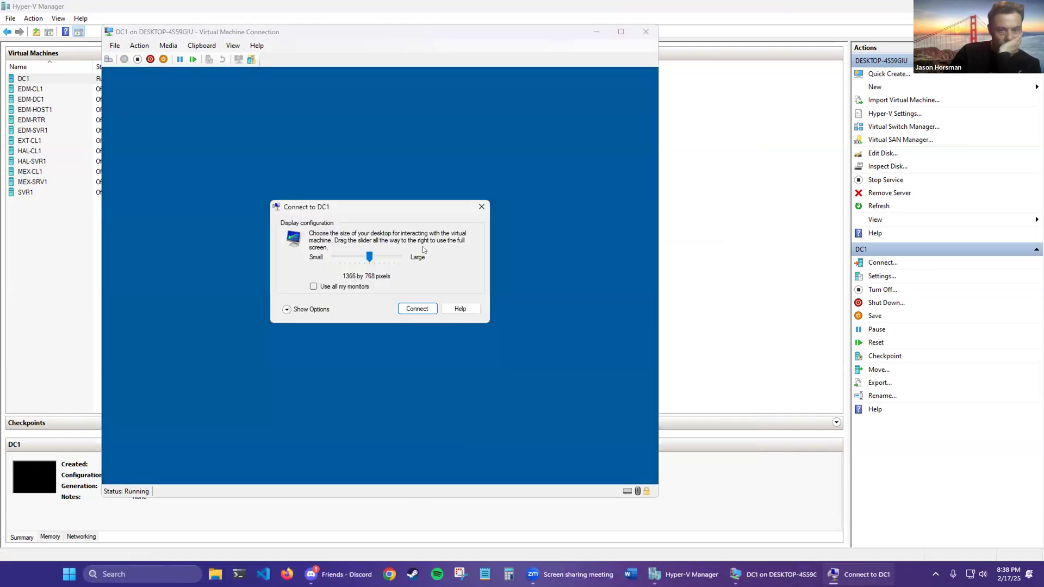
pyautogui.click(418, 309)
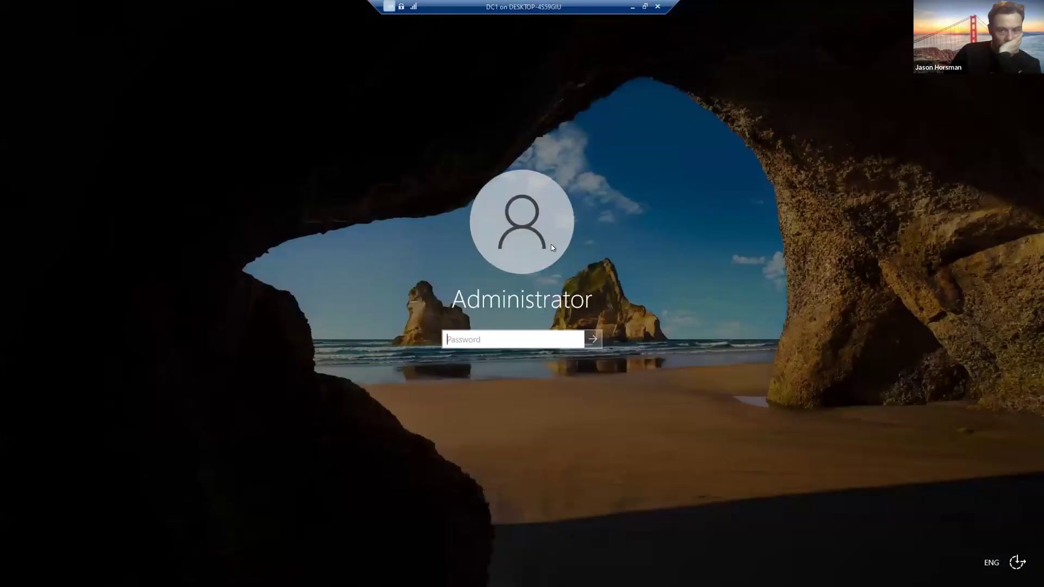
pyautogui.write('Pa55w.rd')
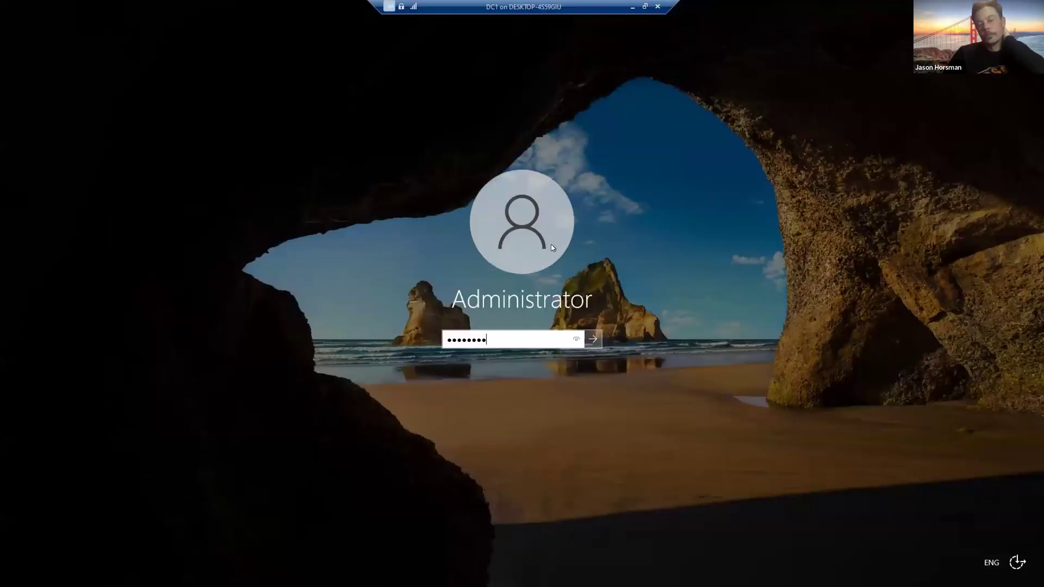
pyautogui.press('Return')
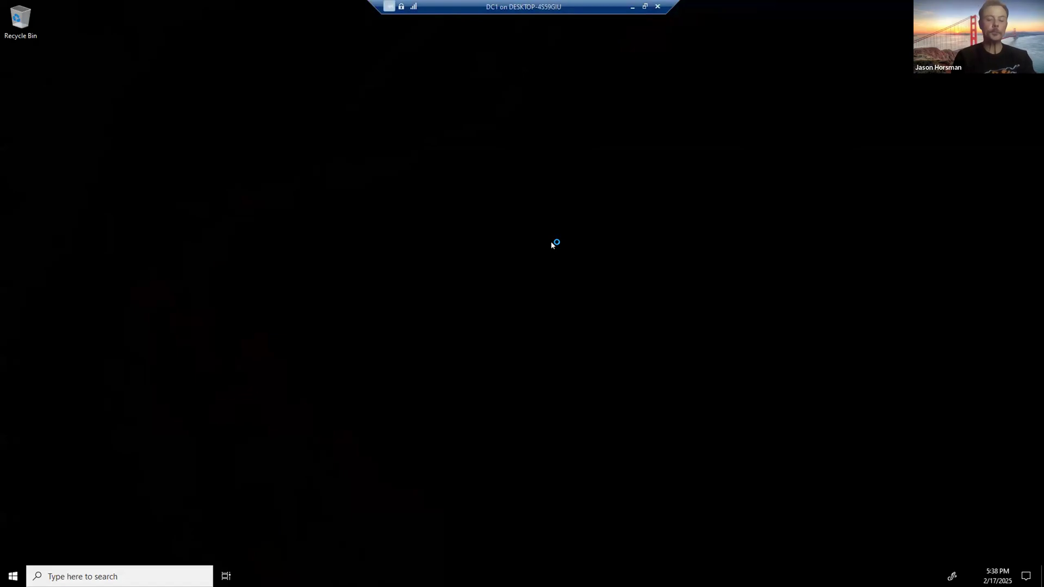
pyautogui.click(545, 362)
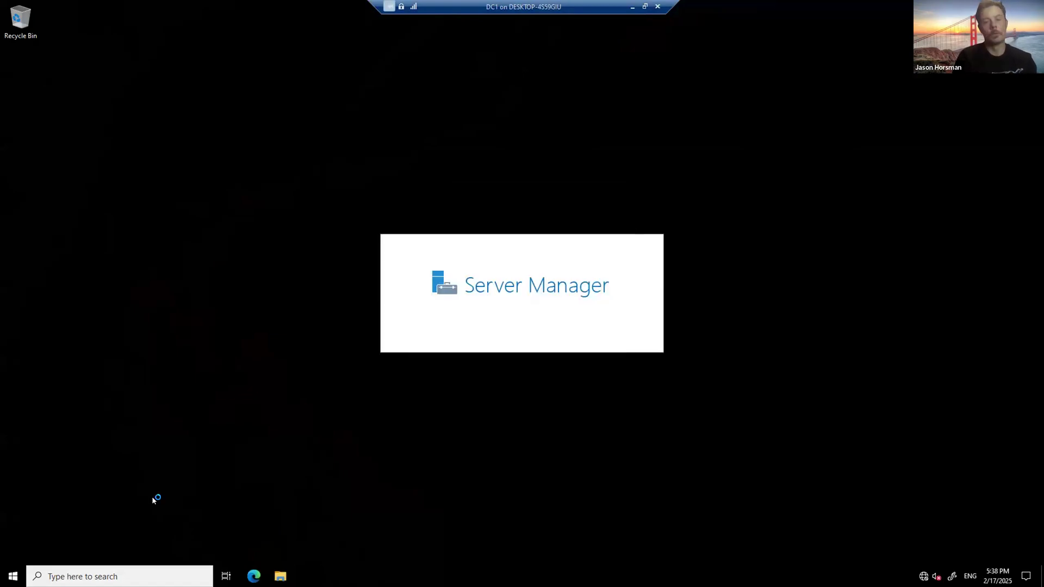
# Step: Review DC1's disks in a maximized Disk Management, then close Server Manager
pyautogui.rightClick(13, 576)
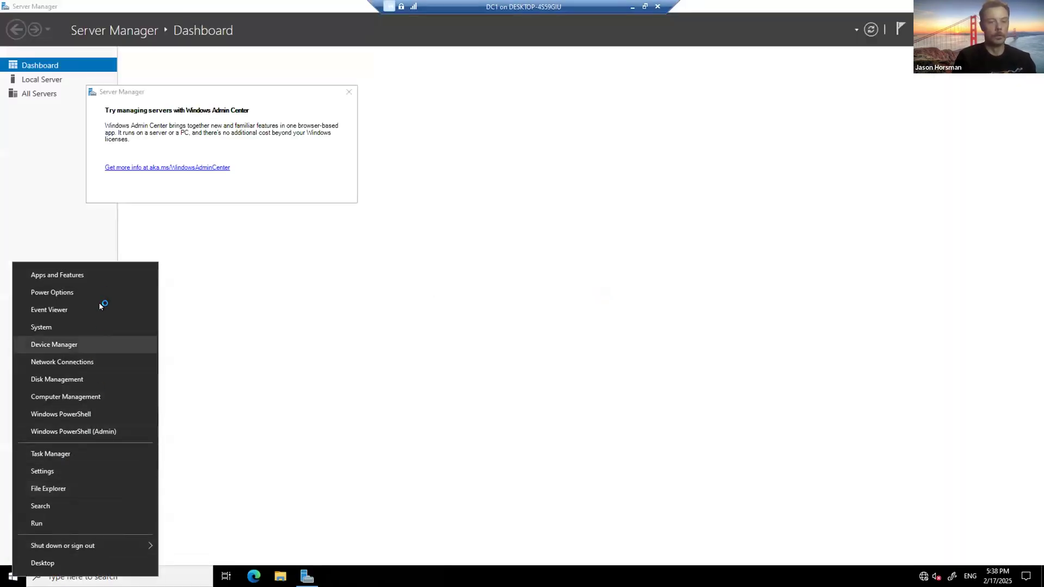
pyautogui.click(87, 379)
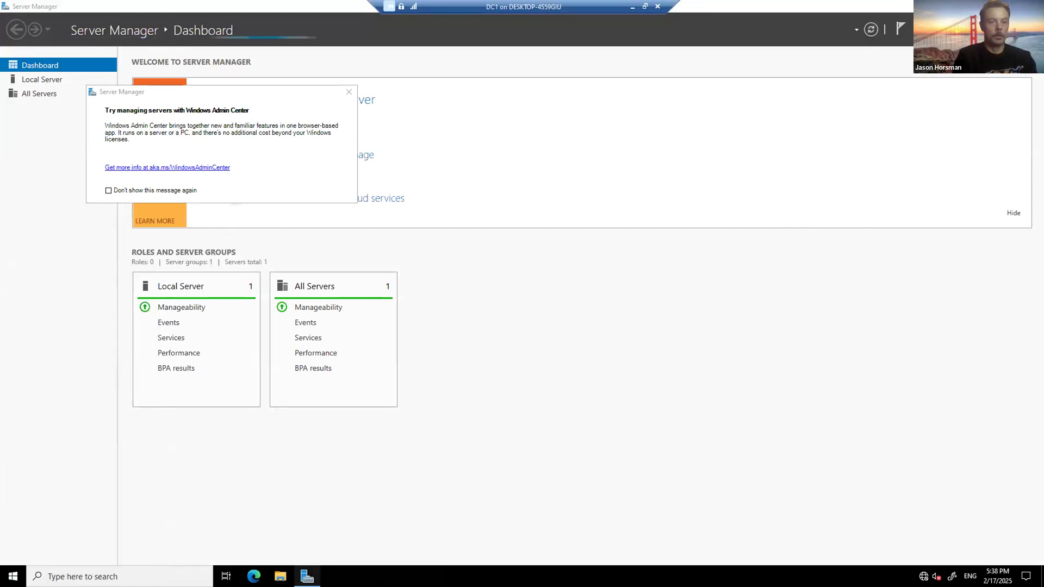
pyautogui.rightClick(307, 575)
pyautogui.click(360, 212)
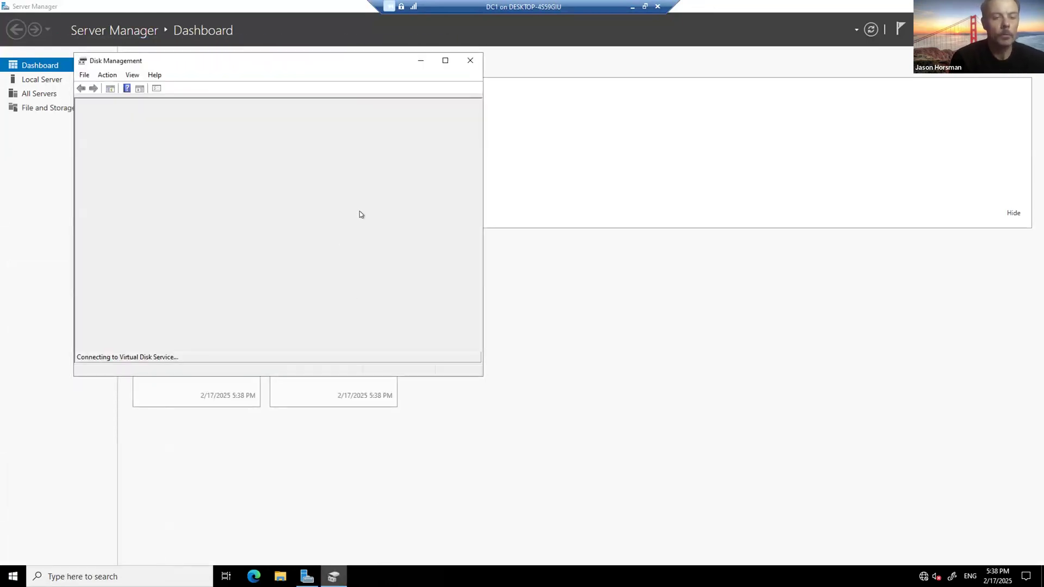
pyautogui.click(445, 61)
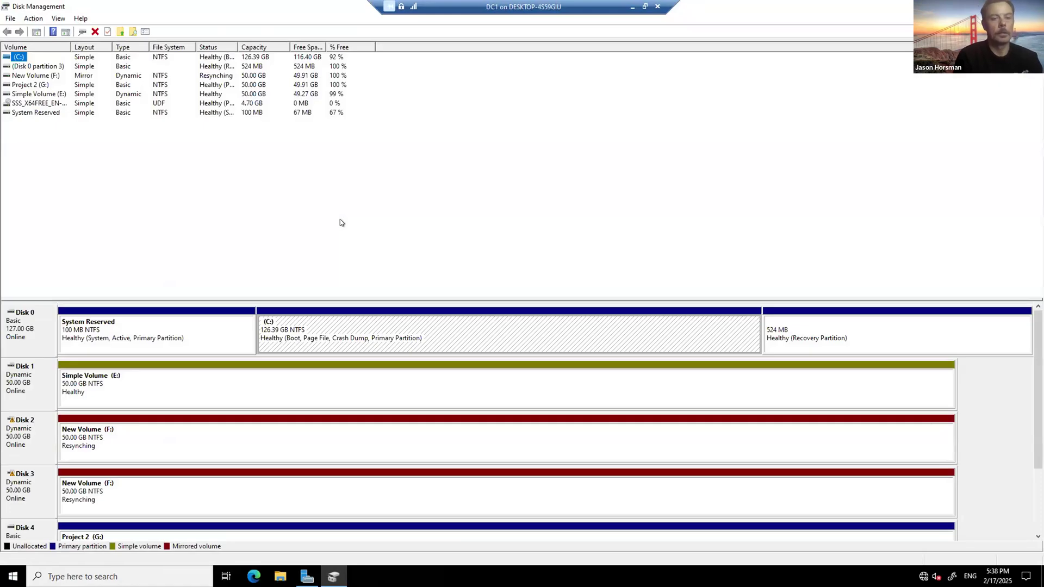
pyautogui.moveTo(1039, 389); pyautogui.dragTo(1038, 453)
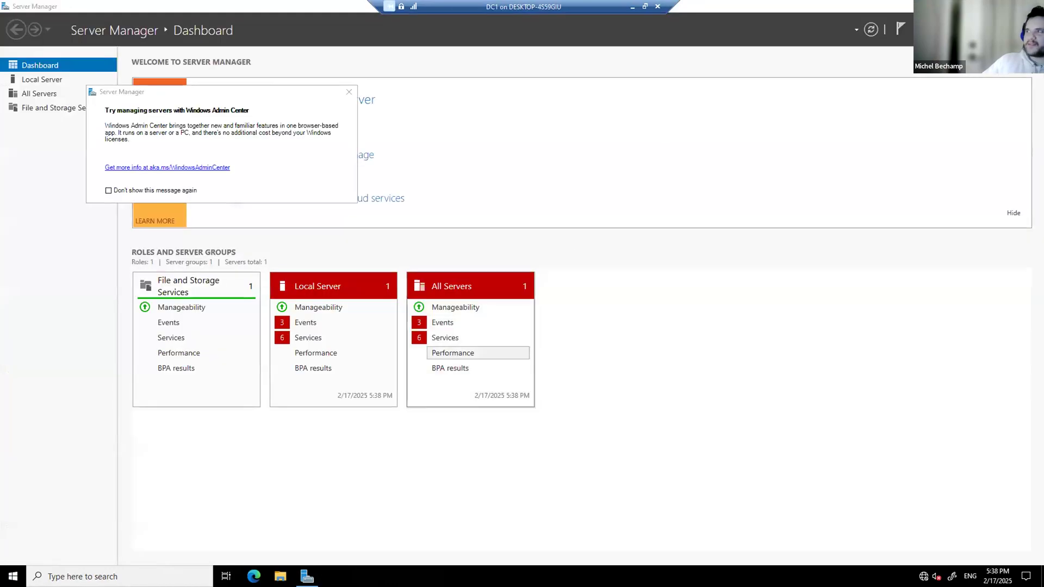
pyautogui.click(1031, 7)
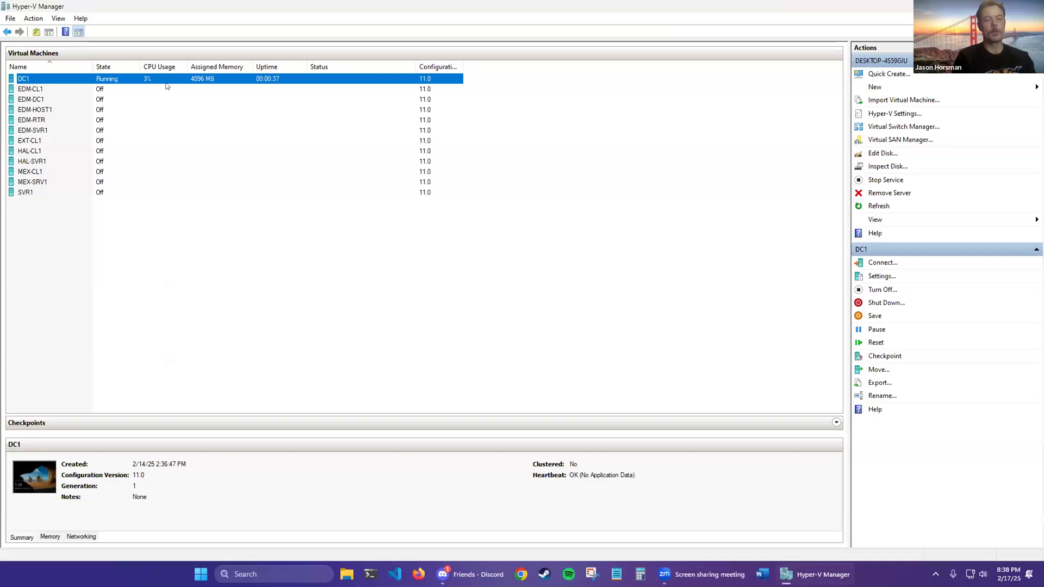
# Step: Dismiss the Connect dialog and close the DC1 connection window
pyautogui.rightClick(167, 85)
pyautogui.press('Escape')
pyautogui.rightClick(167, 81)
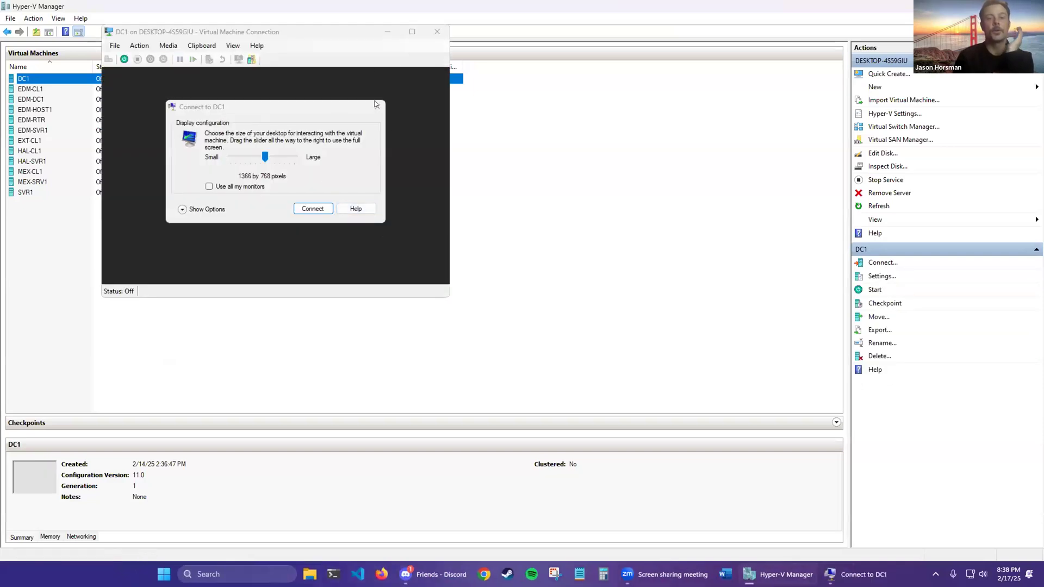
pyautogui.click(377, 106)
pyautogui.moveTo(257, 36); pyautogui.dragTo(216, 150)
pyautogui.click(396, 146)
# Step: Remove both empty hard drive entries from DC1's SCSI controller
pyautogui.rightClick(78, 76)
pyautogui.click(126, 101)
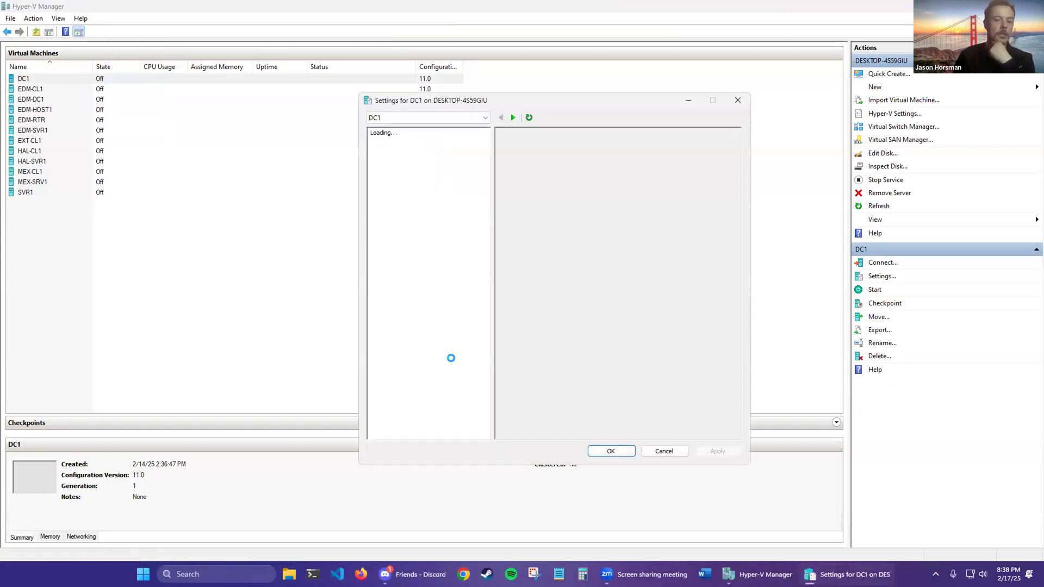
pyautogui.click(418, 365)
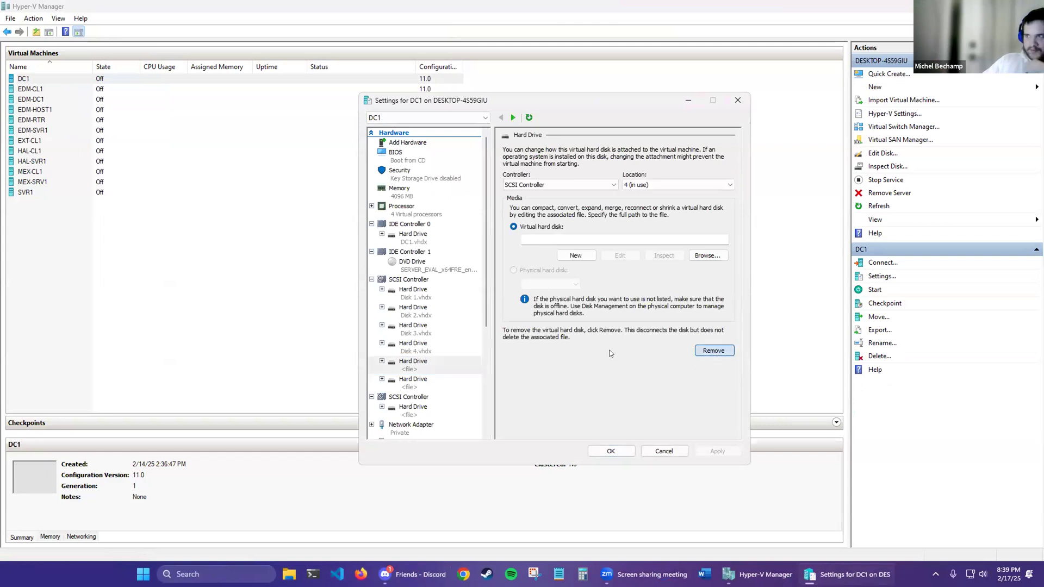
pyautogui.click(714, 350)
pyautogui.click(419, 384)
pyautogui.click(719, 452)
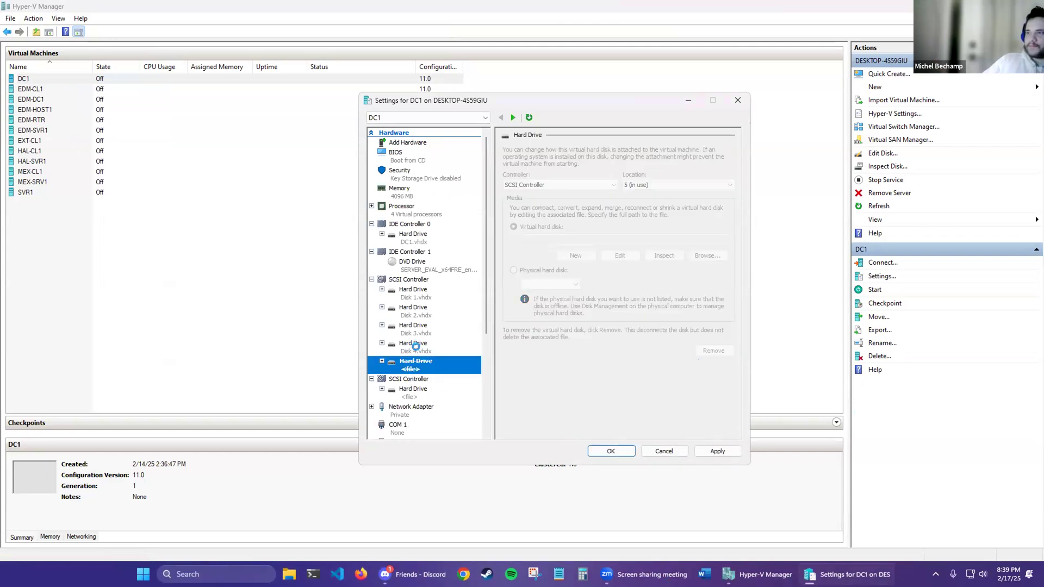
# Step: Add a new dynamically expanding VHDX hard drive on the SCSI controller named Disk 5.vhdx
pyautogui.click(714, 231)
pyautogui.click(573, 258)
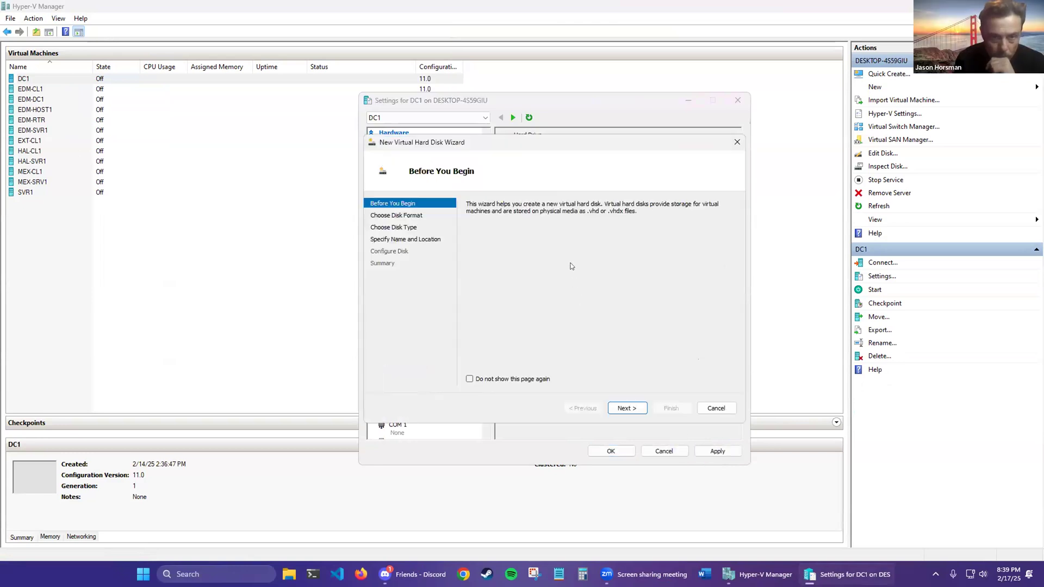
pyautogui.click(444, 435)
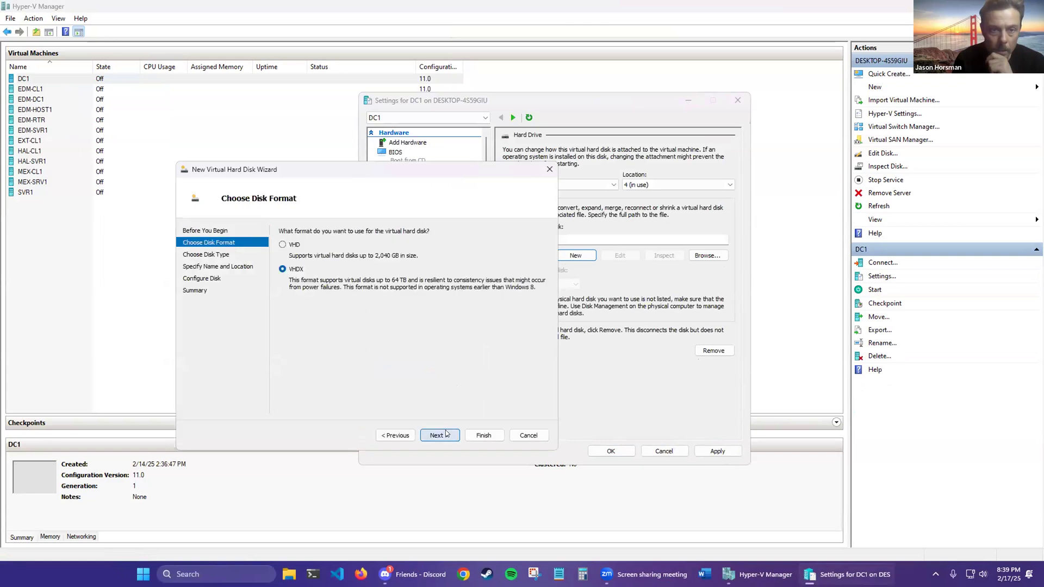
pyautogui.click(447, 434)
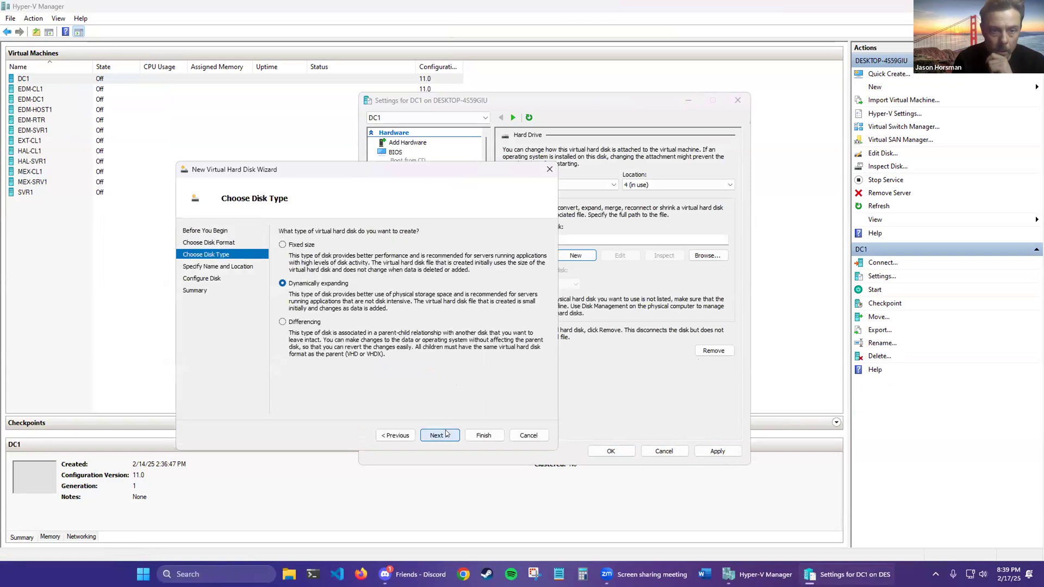
pyautogui.click(447, 434)
pyautogui.click(363, 245)
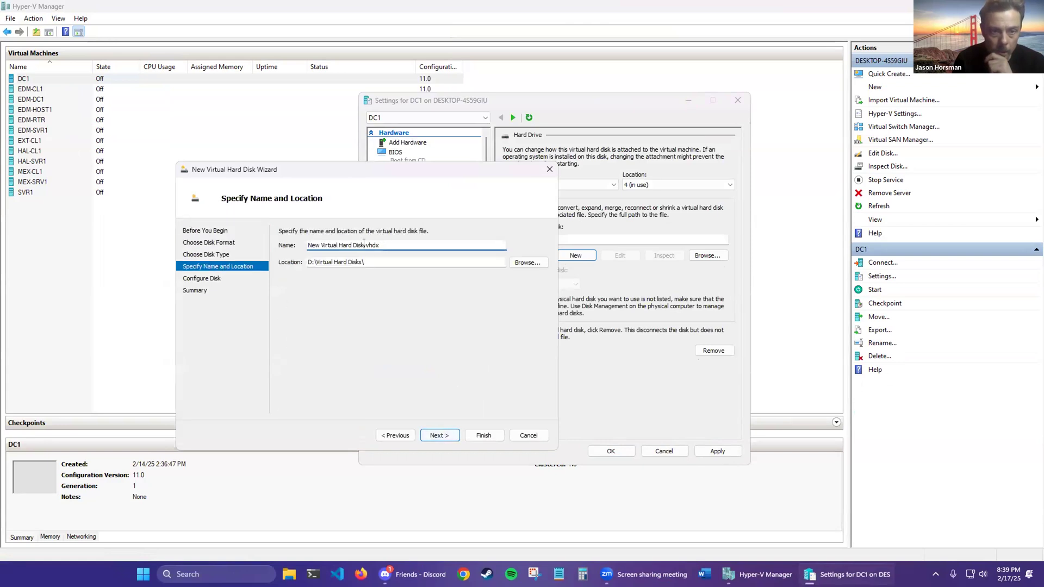
pyautogui.hotkey('shift', 'Home')
pyautogui.write('Dis')
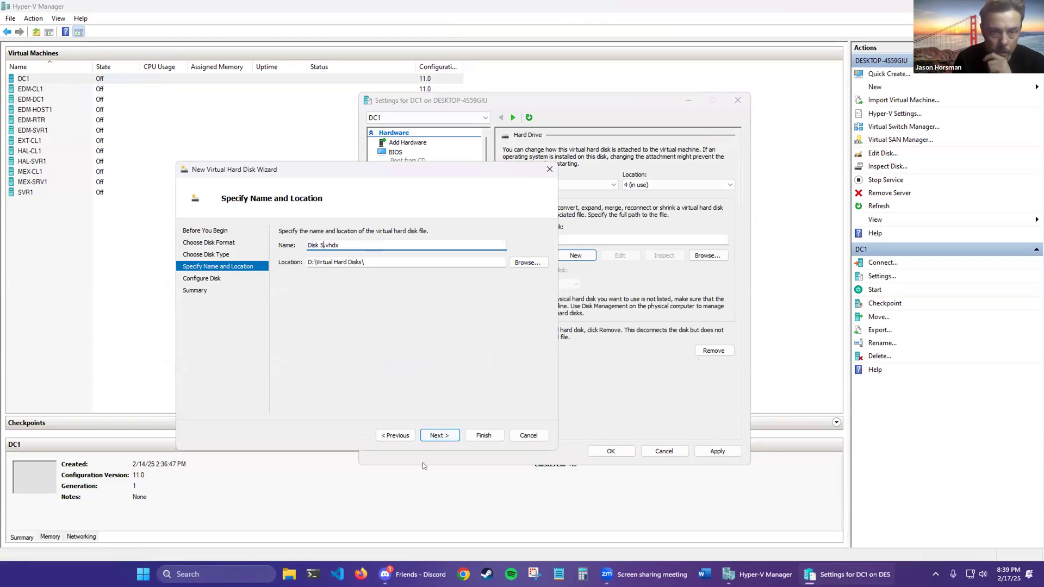
# Step: Set the new disk's size to 50 GB and finish creating it
pyautogui.click(442, 435)
pyautogui.press('Tab')
pyautogui.write('50')
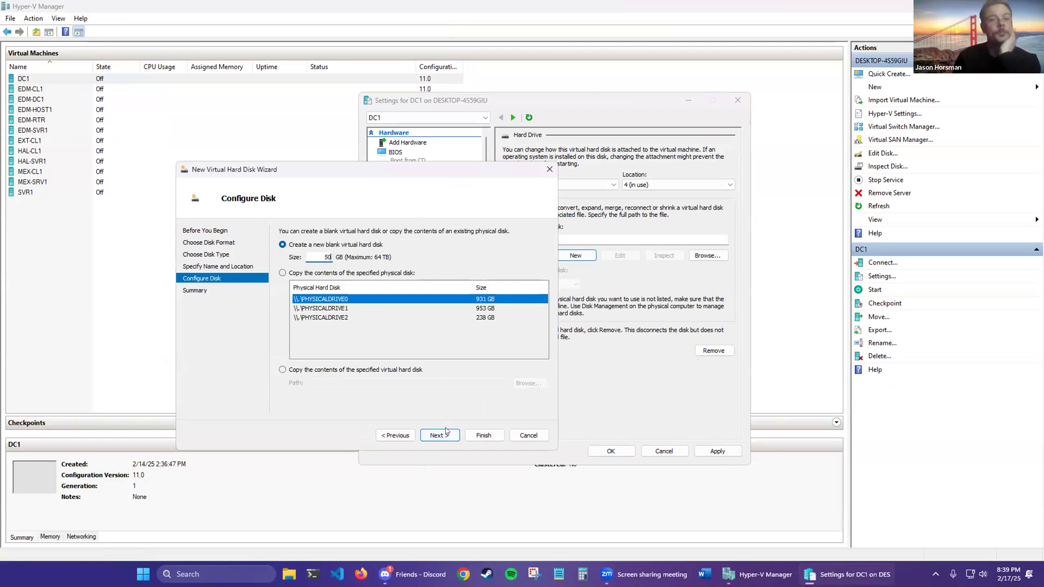
pyautogui.click(446, 433)
pyautogui.click(484, 435)
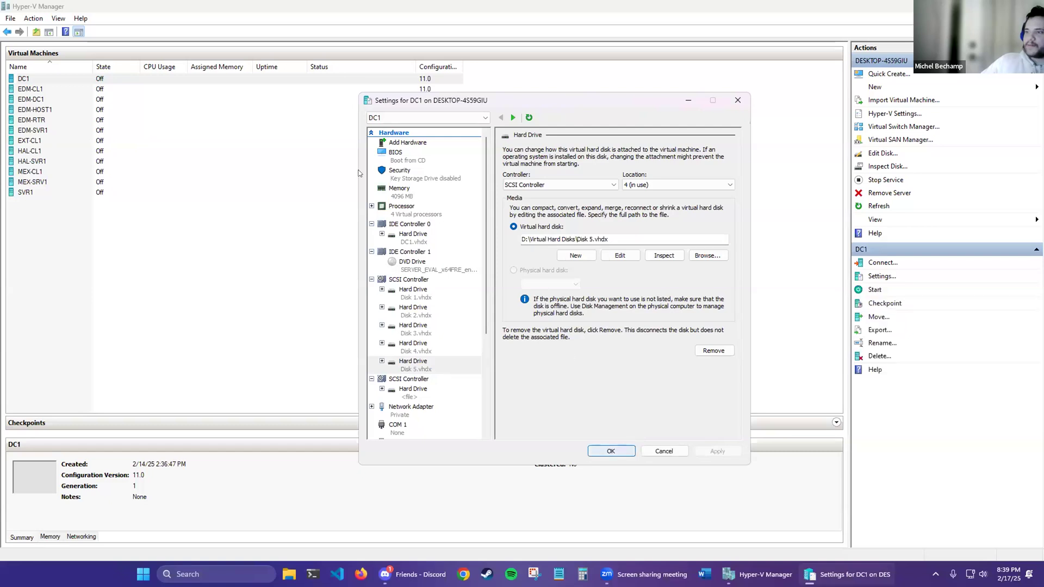
pyautogui.rightClick(123, 77)
pyautogui.click(167, 84)
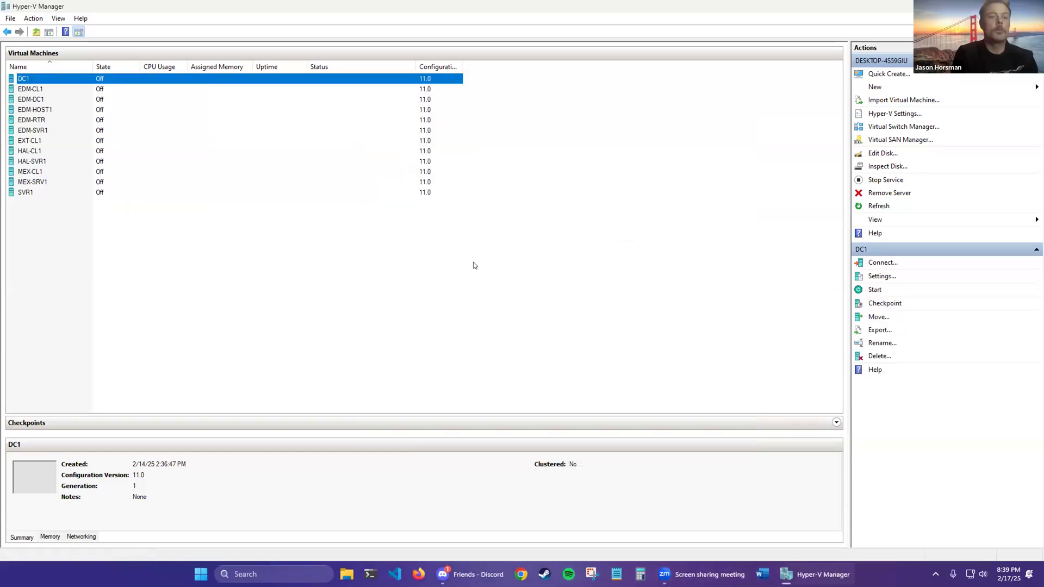
# Step: Power on DC1 full screen, answer the boot prompt, restart from recovery, and connect
pyautogui.click(235, 304)
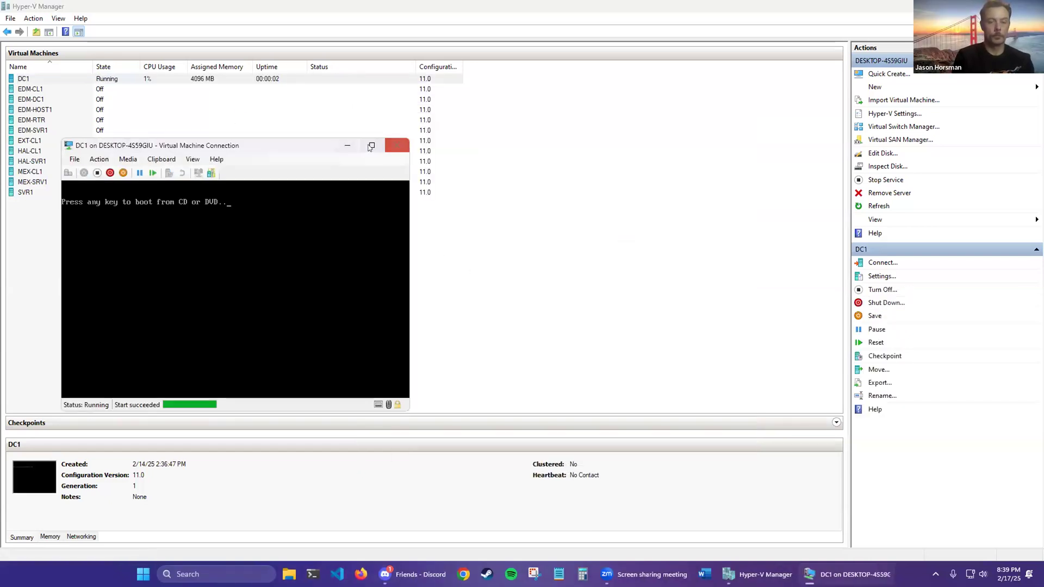
pyautogui.click(371, 146)
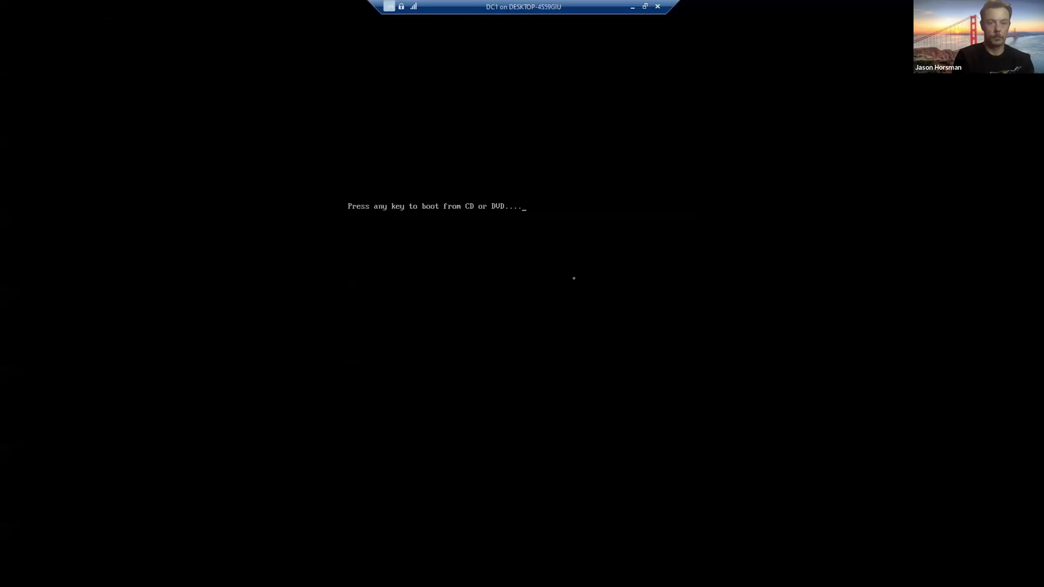
pyautogui.press('Return')
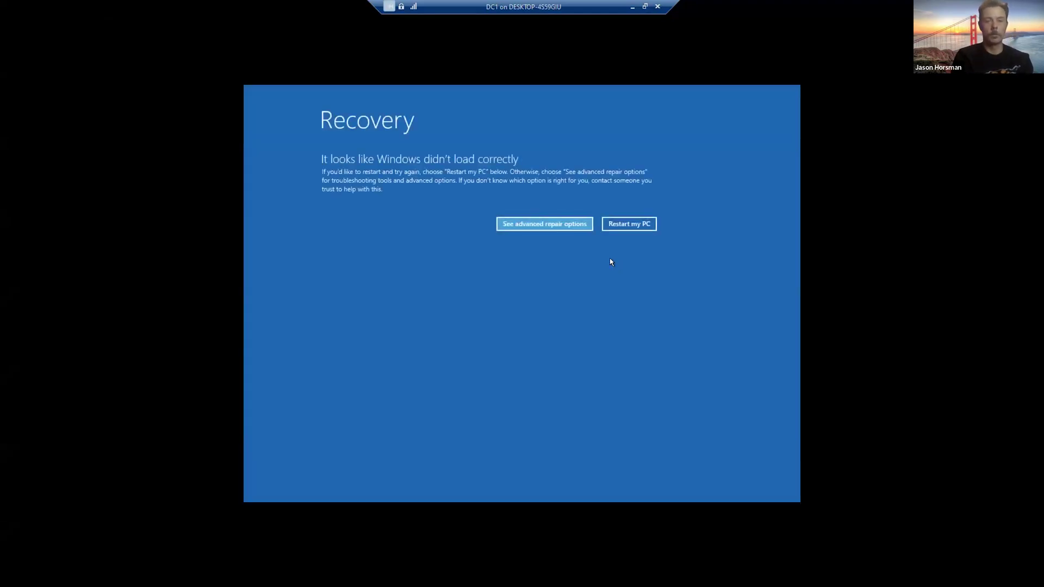
pyautogui.click(630, 226)
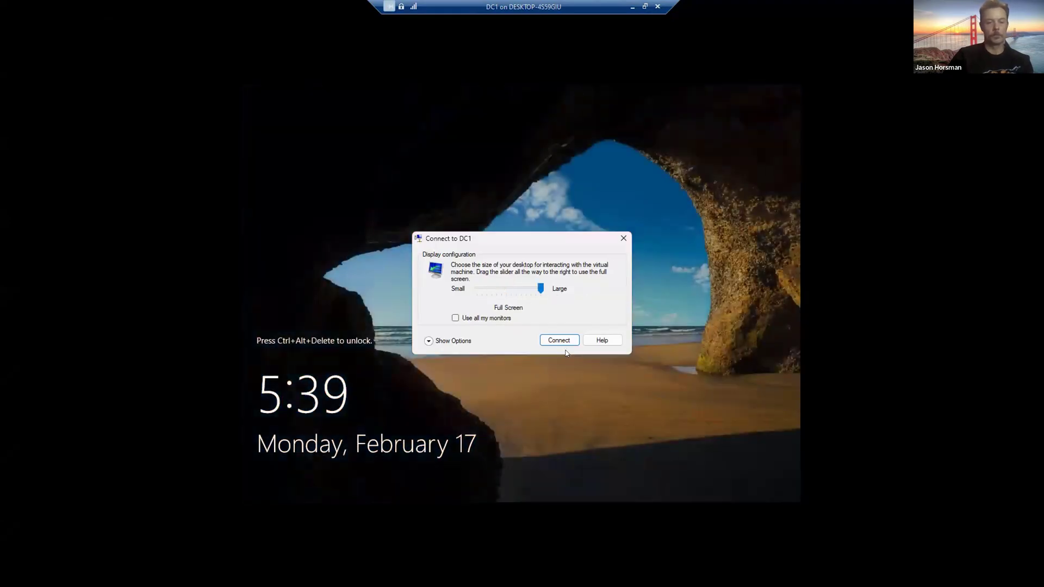
pyautogui.click(559, 339)
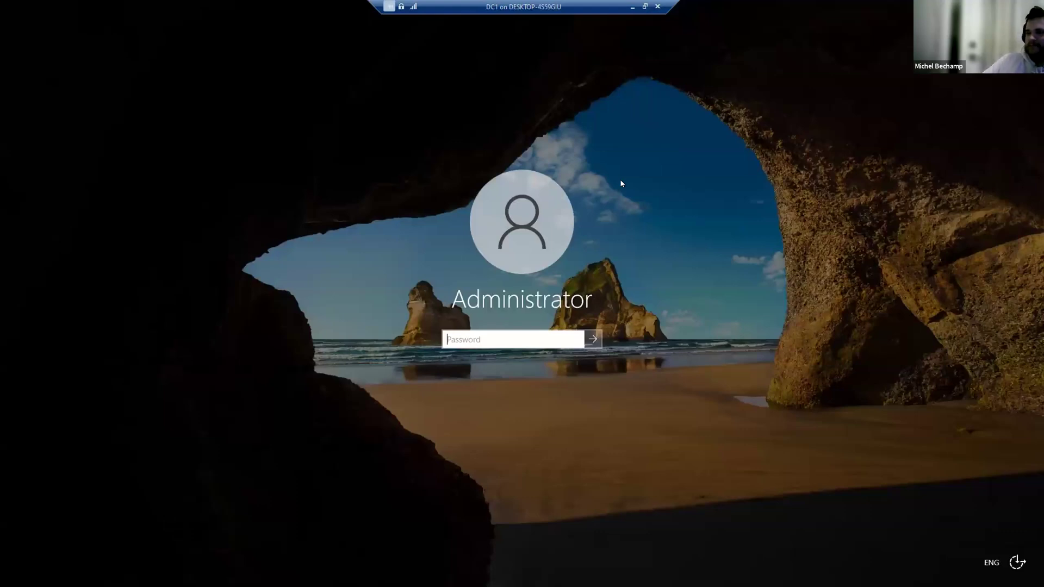
# Step: Sign in as Administrator and open Disk Management maximized via the Win+X menu
pyautogui.click(468, 337)
pyautogui.write('*****')
pyautogui.press('Return')
pyautogui.press('super+x')
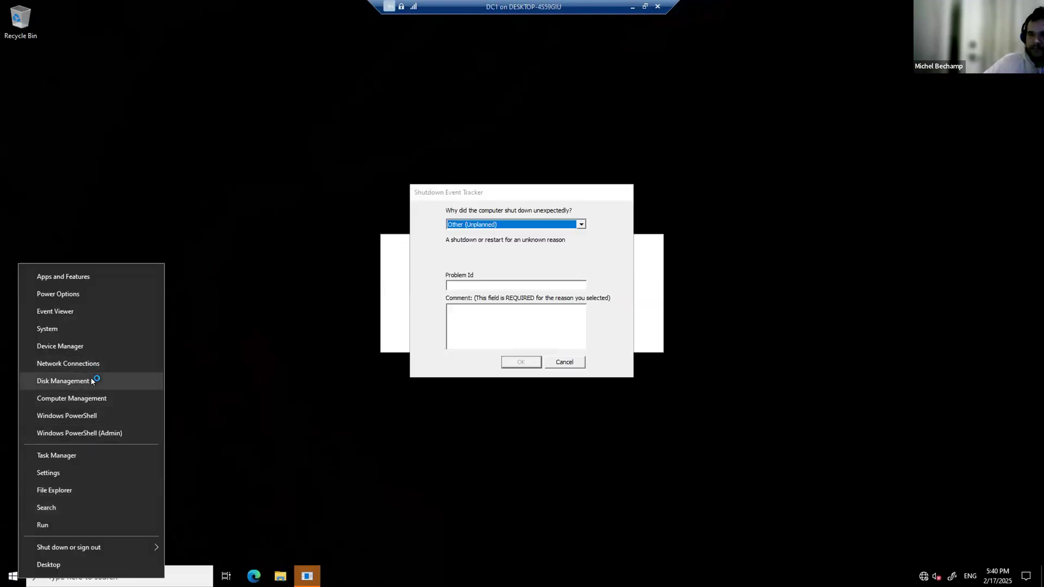
pyautogui.click(63, 381)
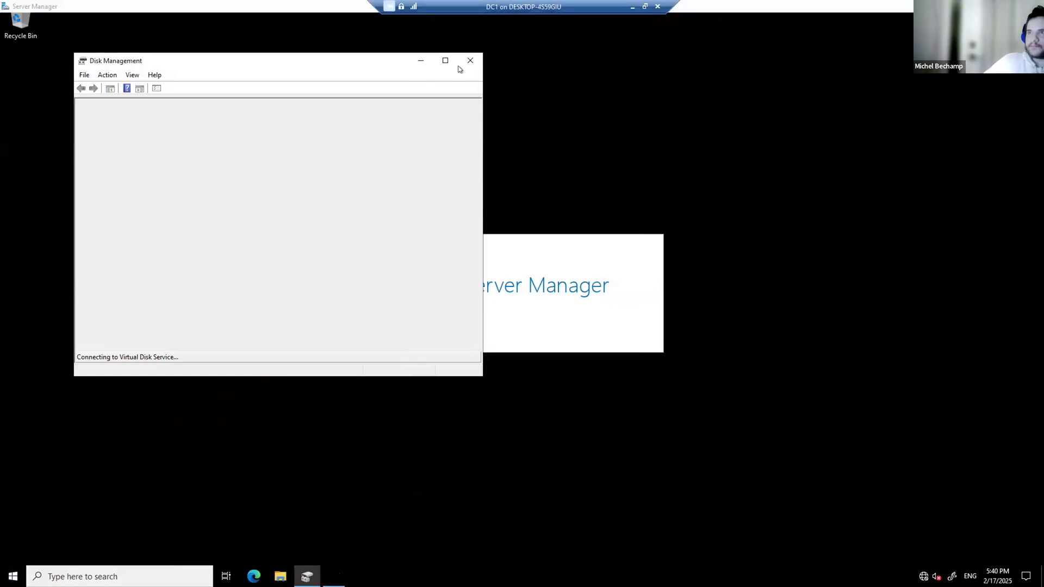
pyautogui.click(456, 64)
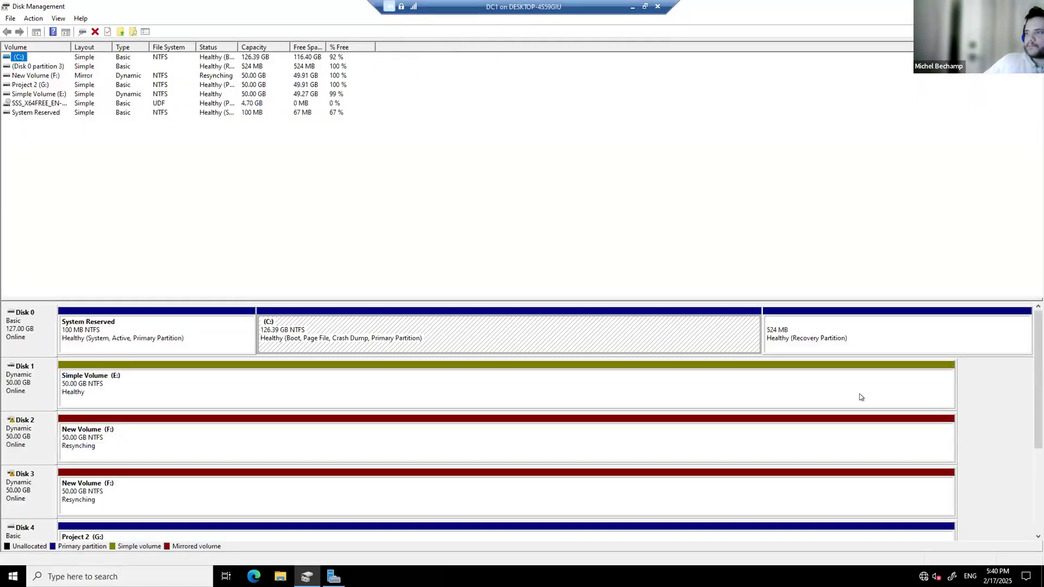
pyautogui.moveTo(1038, 378); pyautogui.dragTo(1038, 465)
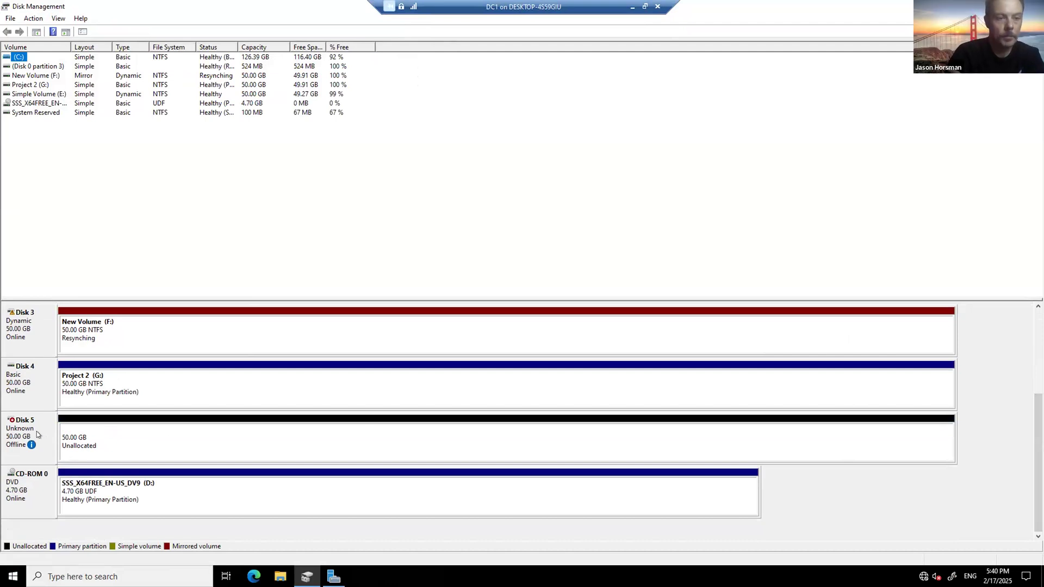
# Step: Delete the Project 2 (G:) volume on Disk 4, leaving 50 GB unallocated
pyautogui.rightClick(155, 372)
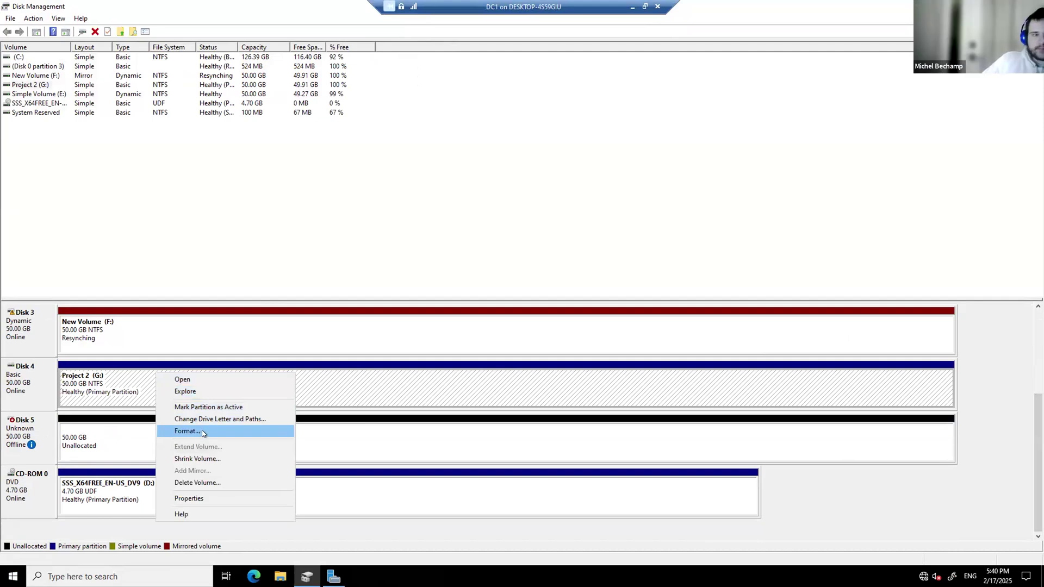
pyautogui.click(206, 483)
pyautogui.click(563, 327)
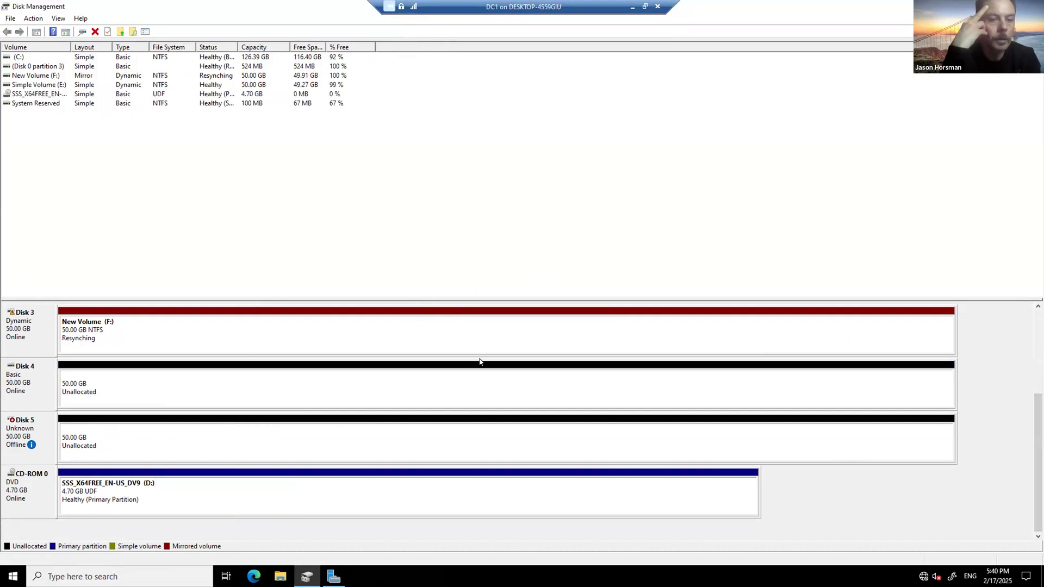
pyautogui.rightClick(26, 428)
pyautogui.rightClick(32, 387)
pyautogui.rightClick(24, 429)
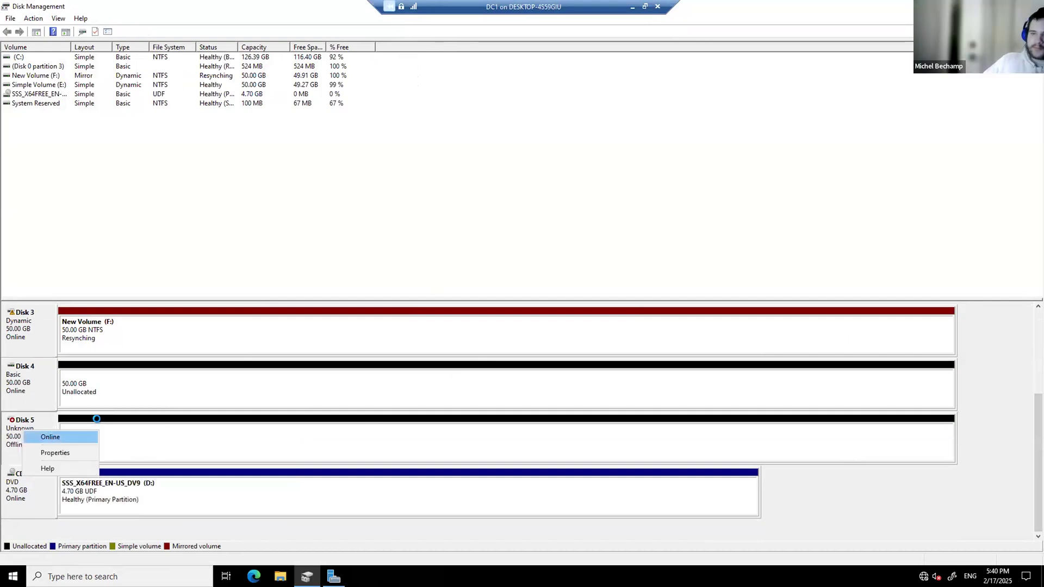
# Step: Bring Disk 5 online and initialize it with the MBR partition style
pyautogui.click(52, 437)
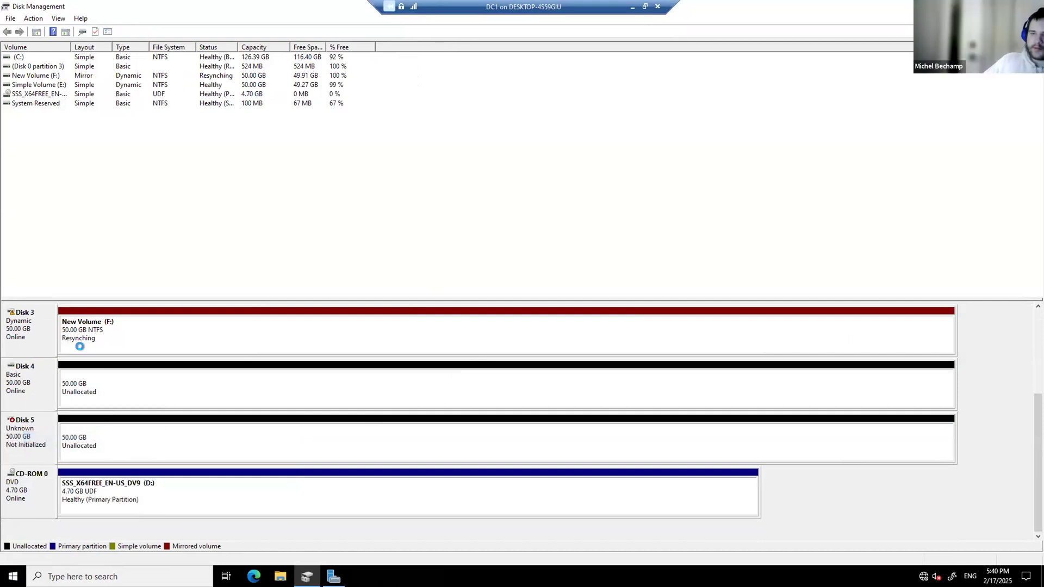
pyautogui.rightClick(24, 434)
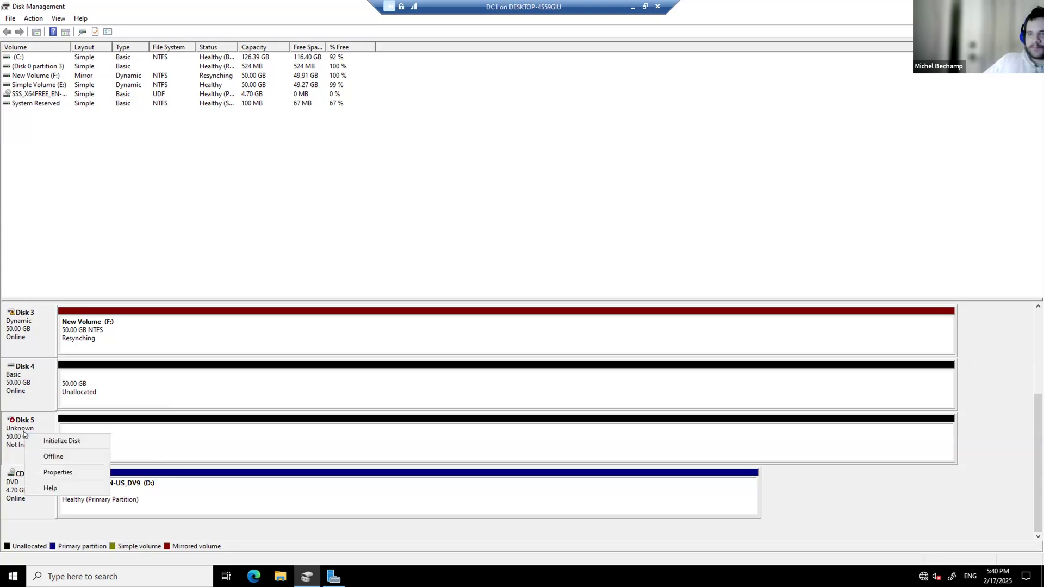
pyautogui.click(64, 440)
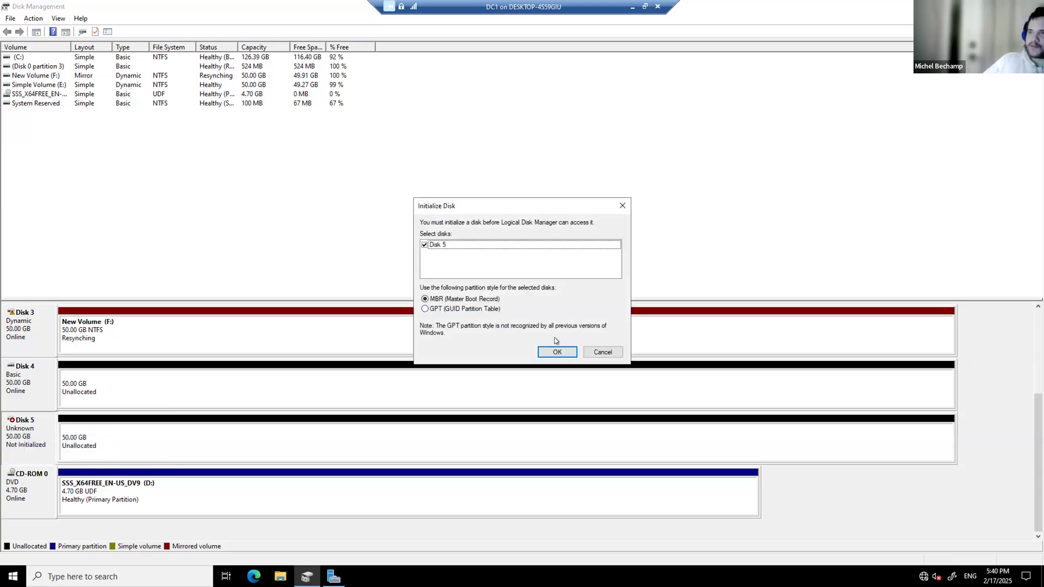
pyautogui.click(557, 351)
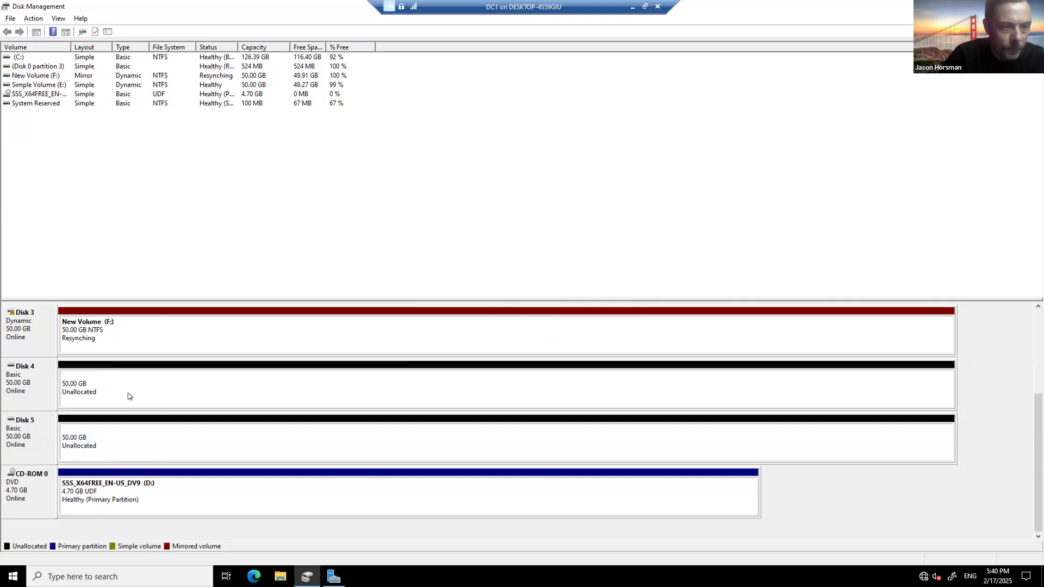
pyautogui.rightClick(30, 382)
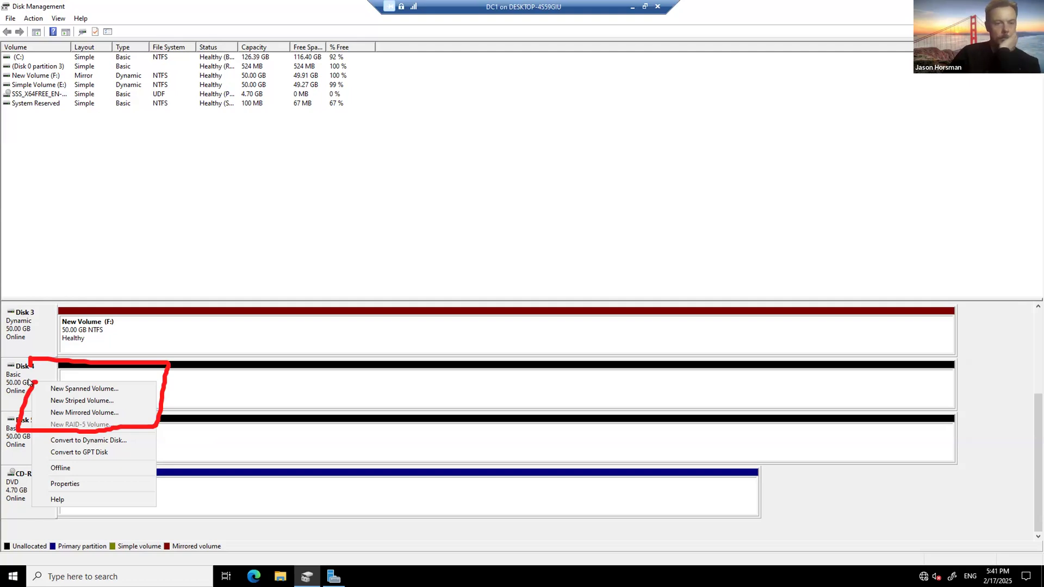
# Step: Launch the New Mirrored Volume wizard and select Disk 4 and Disk 5 at 51197 MB each
pyautogui.click(84, 412)
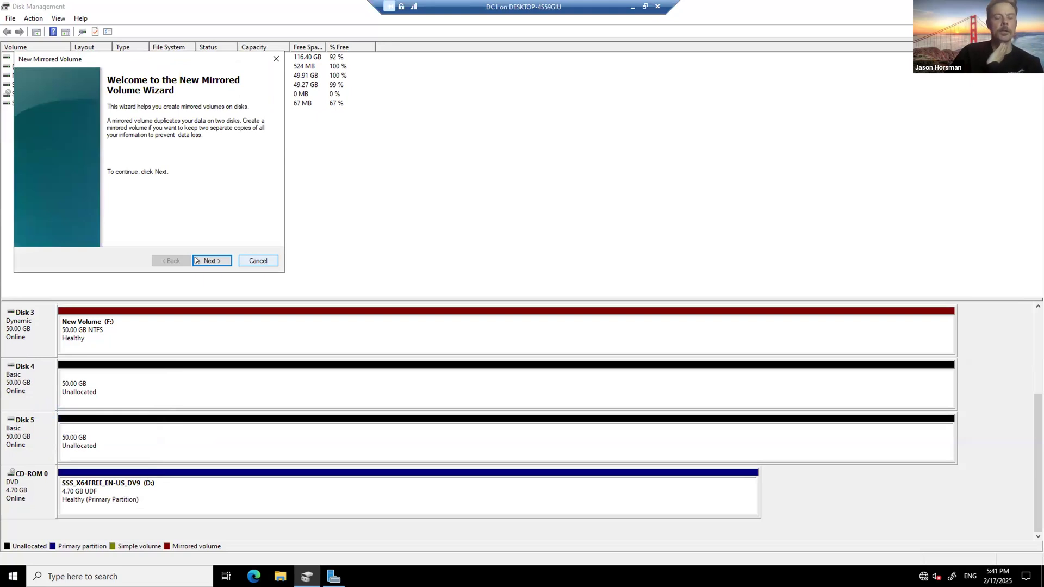
pyautogui.click(211, 260)
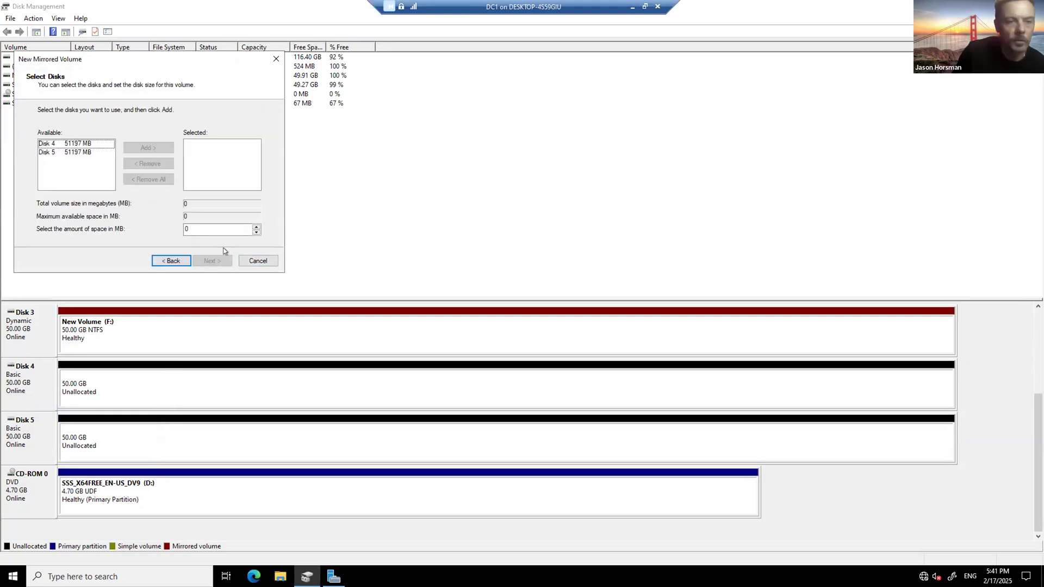
pyautogui.click(77, 144)
pyautogui.click(146, 148)
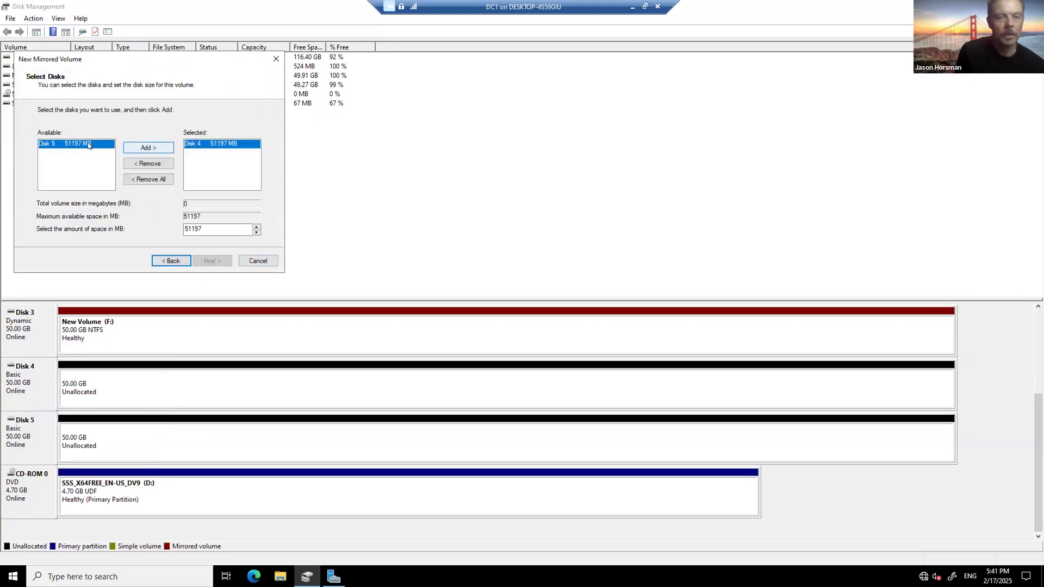
pyautogui.click(146, 147)
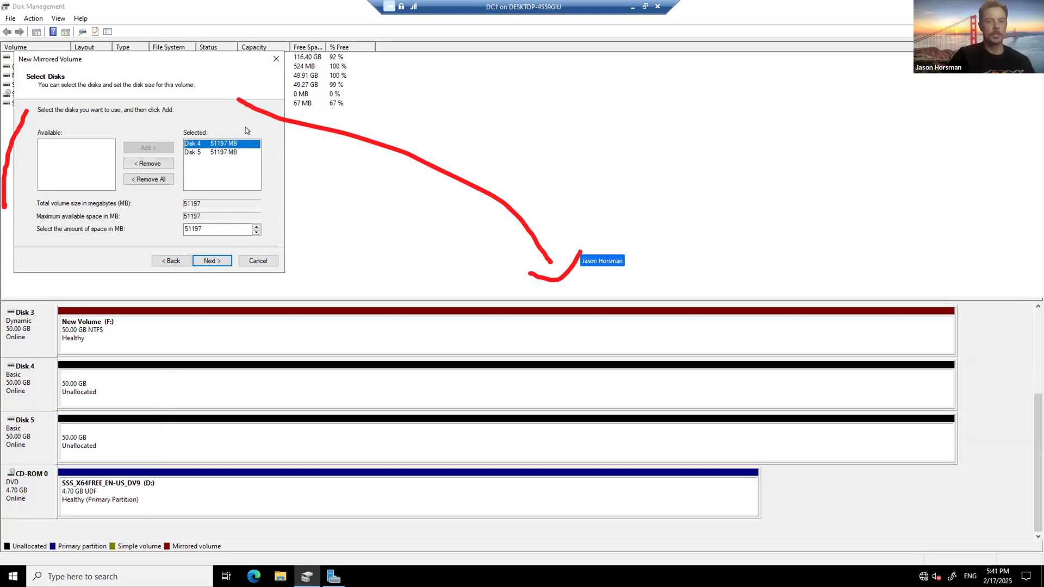
pyautogui.moveTo(213, 57); pyautogui.dragTo(476, 158)
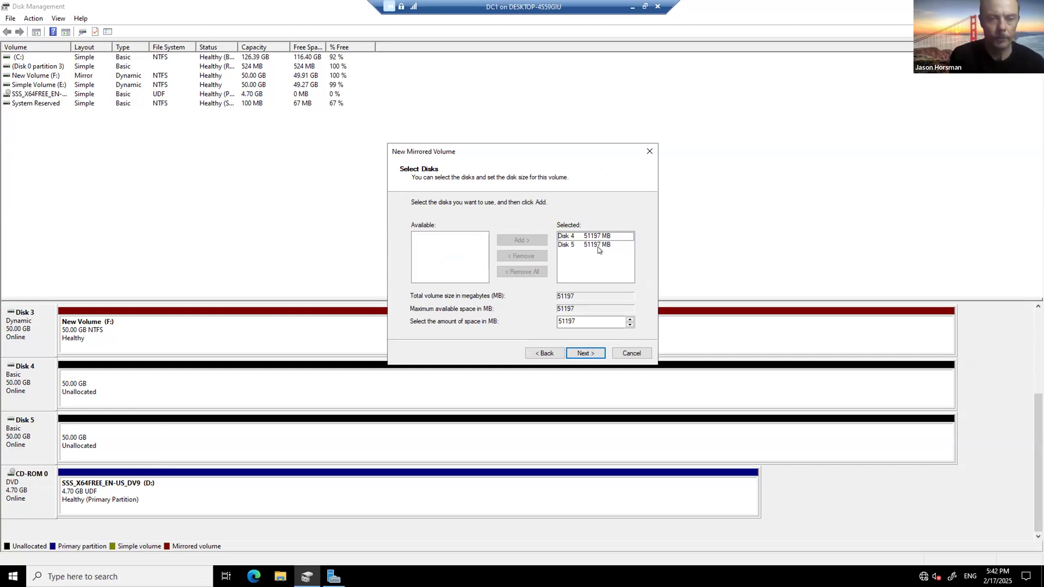
# Step: Keep drive letter G and set the mirrored volume's label to 'Project 2'
pyautogui.press('Return')
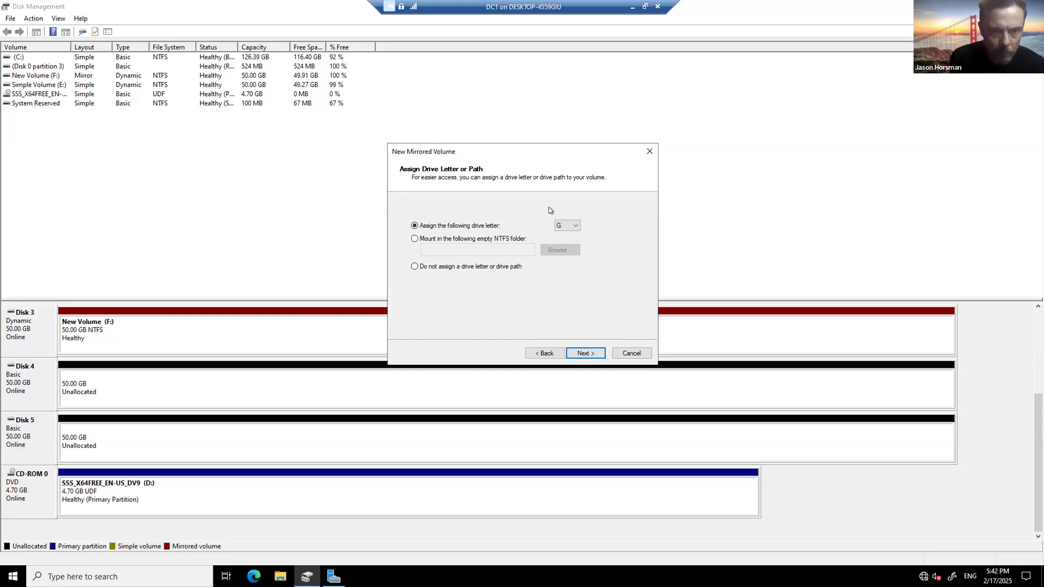
pyautogui.click(583, 348)
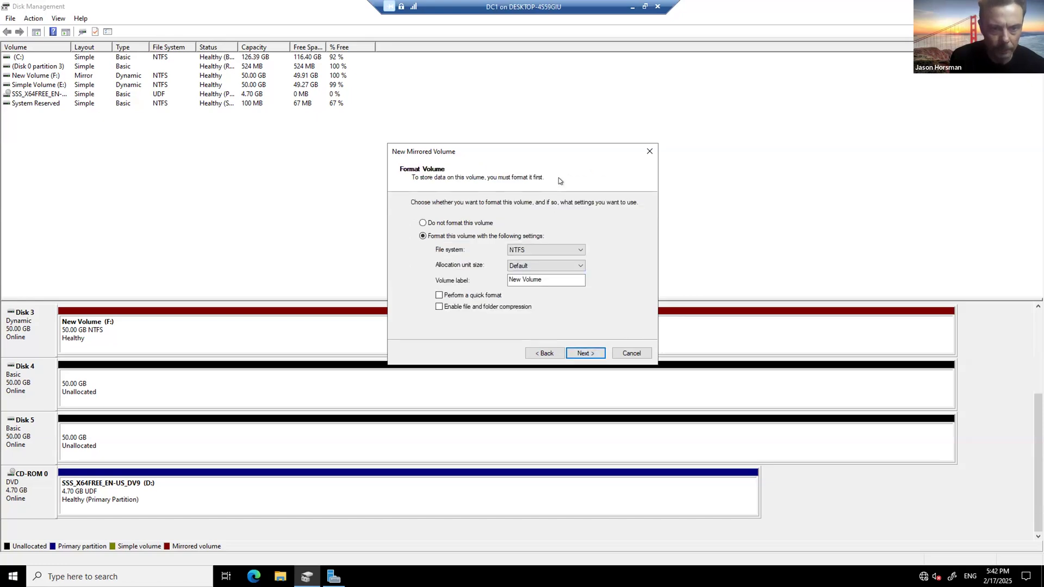
pyautogui.click(560, 278)
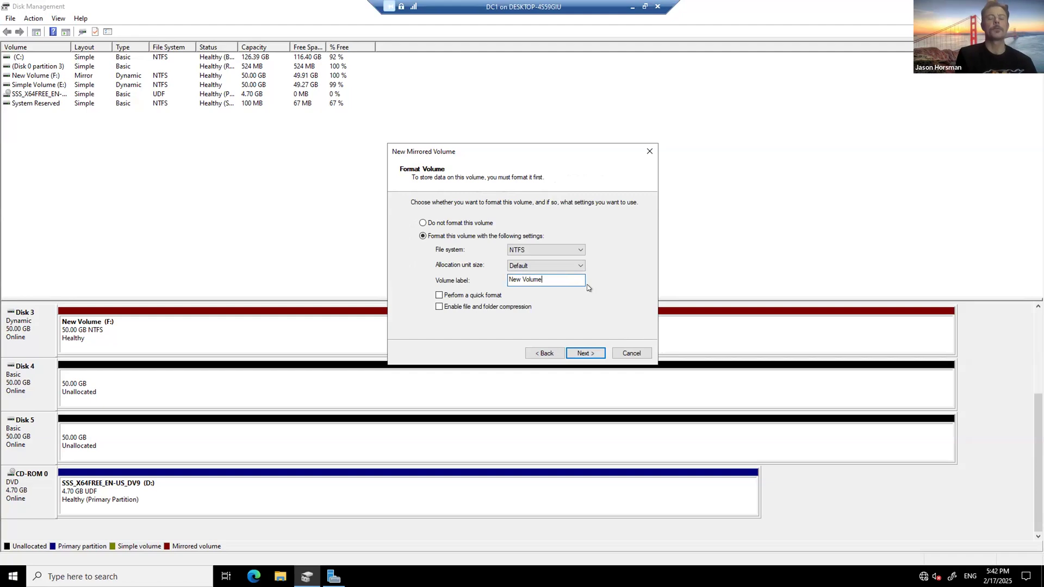
pyautogui.hotkey('ctrl', 'a')
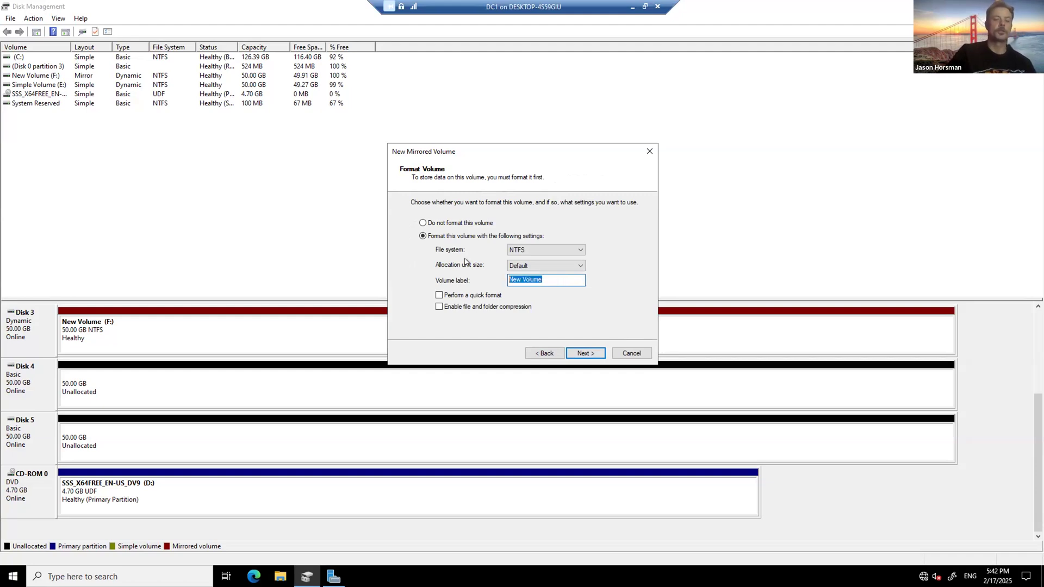
pyautogui.write('Projectg 2')
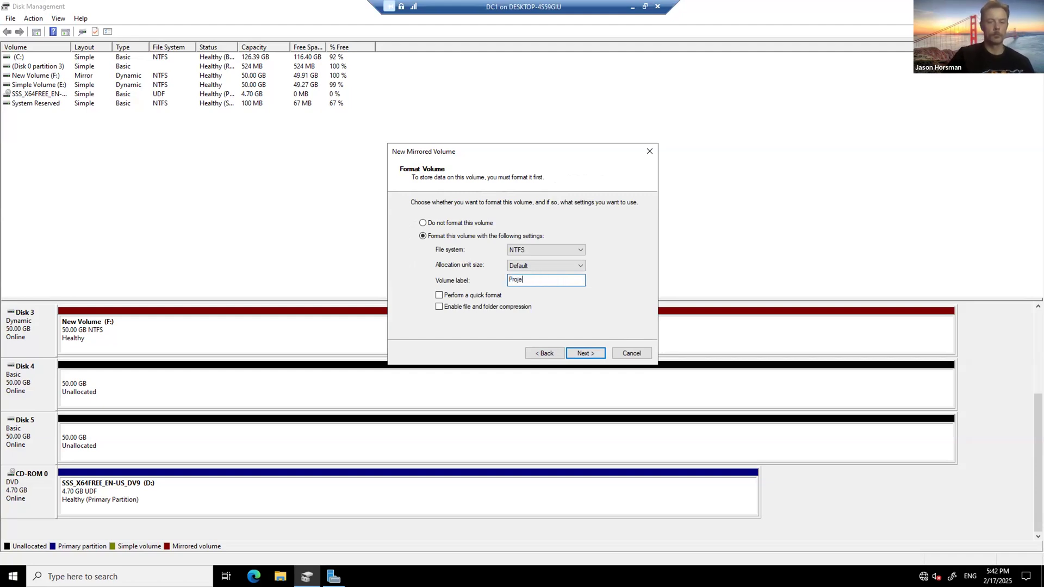
pyautogui.press('BackSpace')
pyautogui.press('BackSpace')
pyautogui.press('BackSpace')
pyautogui.write('2')
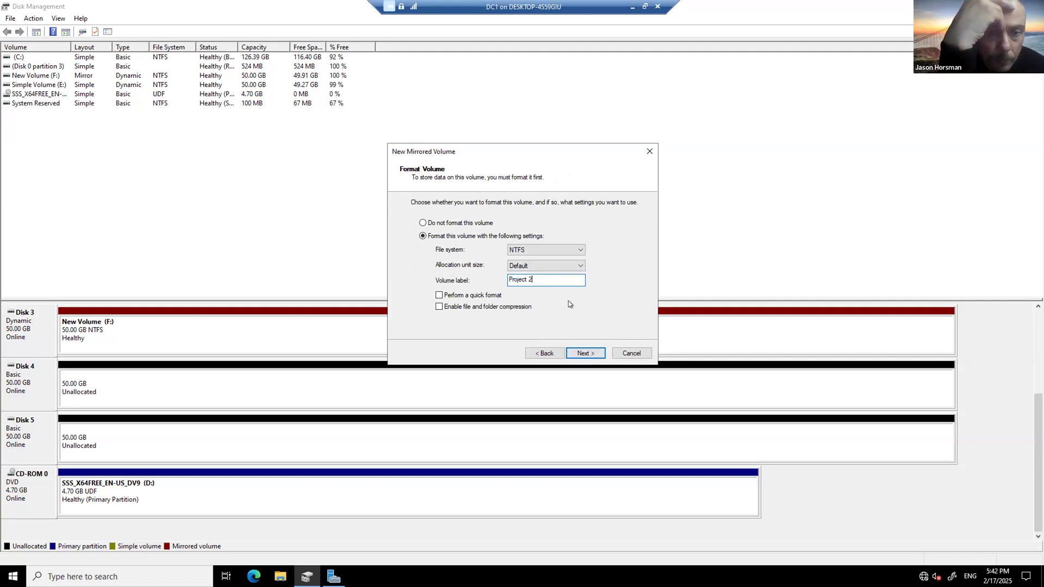
# Step: Finish the NTFS mirror wizard and confirm converting Disk 4 and Disk 5 to dynamic
pyautogui.click(582, 354)
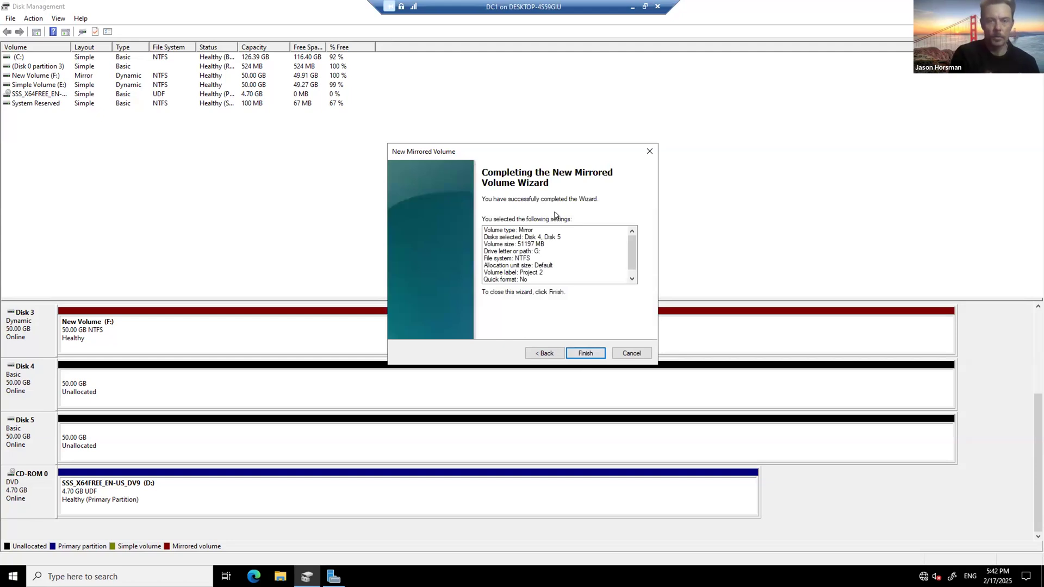
pyautogui.click(582, 354)
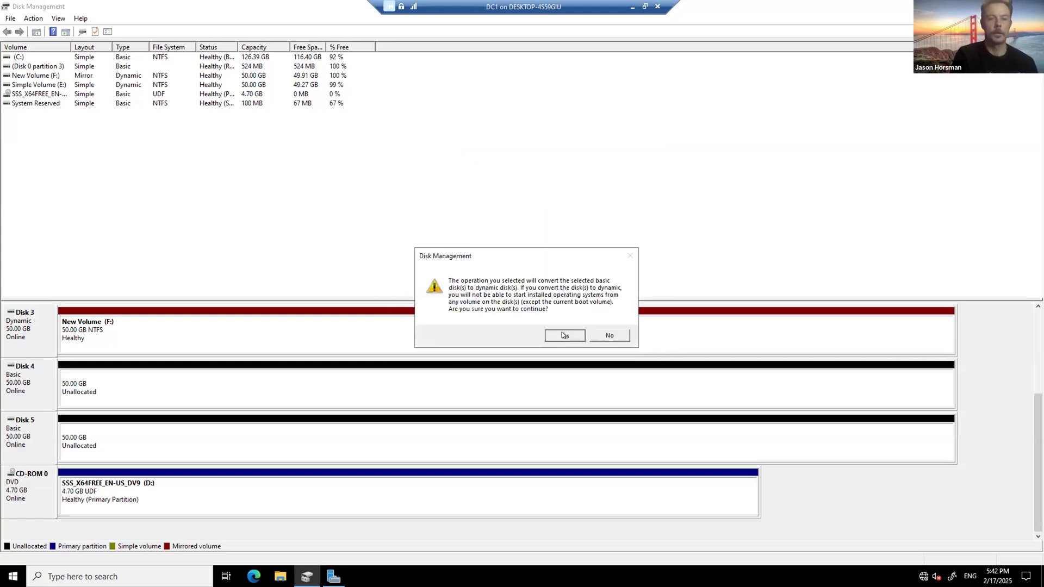
pyautogui.click(564, 335)
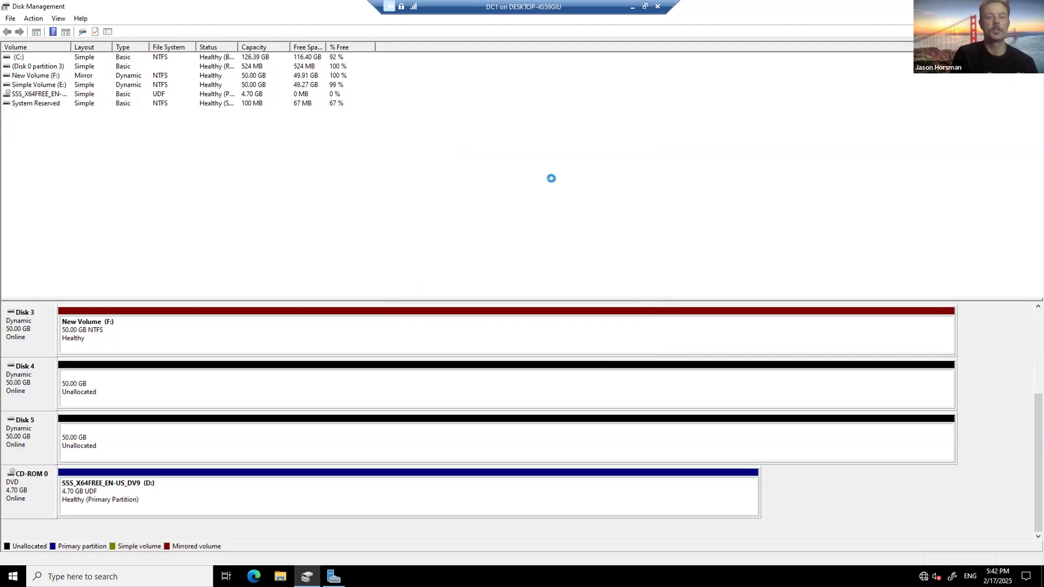
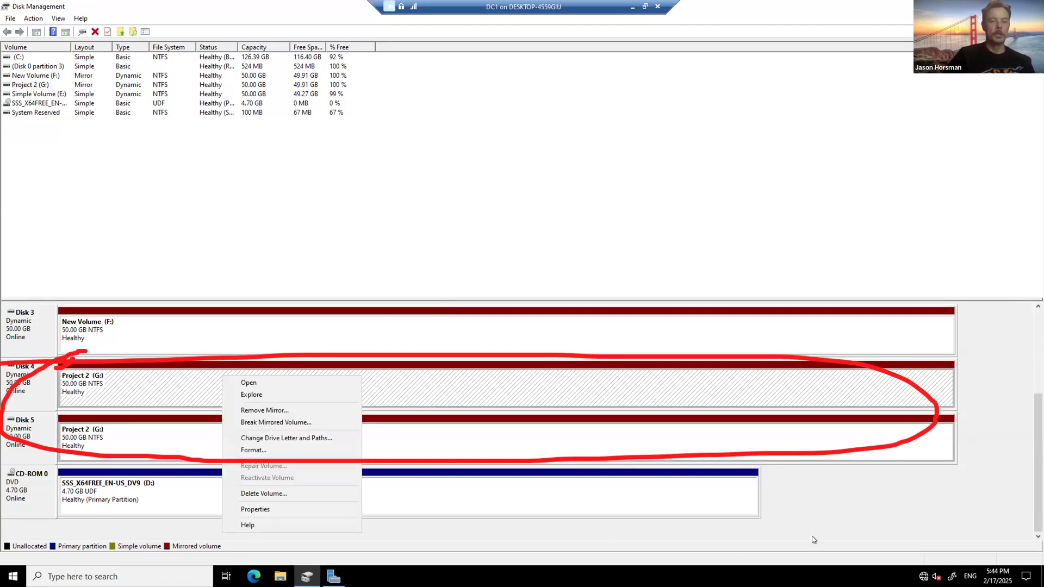
# Step: Cancel deleting the Project 2 mirror, close Disk Management, and dismiss the Windows Admin Center pop-up
pyautogui.click(423, 443)
pyautogui.rightClick(140, 385)
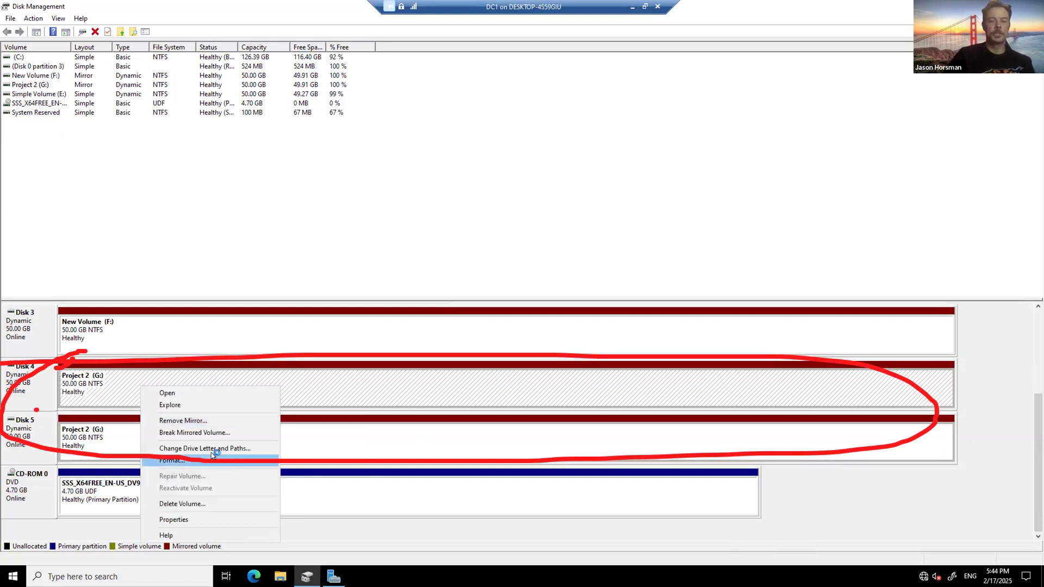
pyautogui.click(210, 503)
pyautogui.click(610, 328)
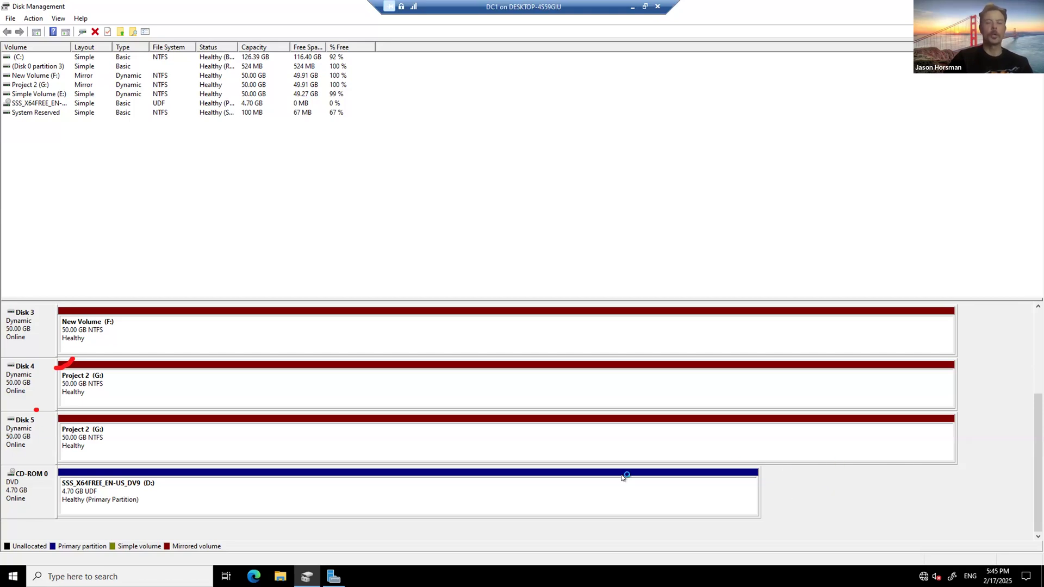
pyautogui.click(1031, 6)
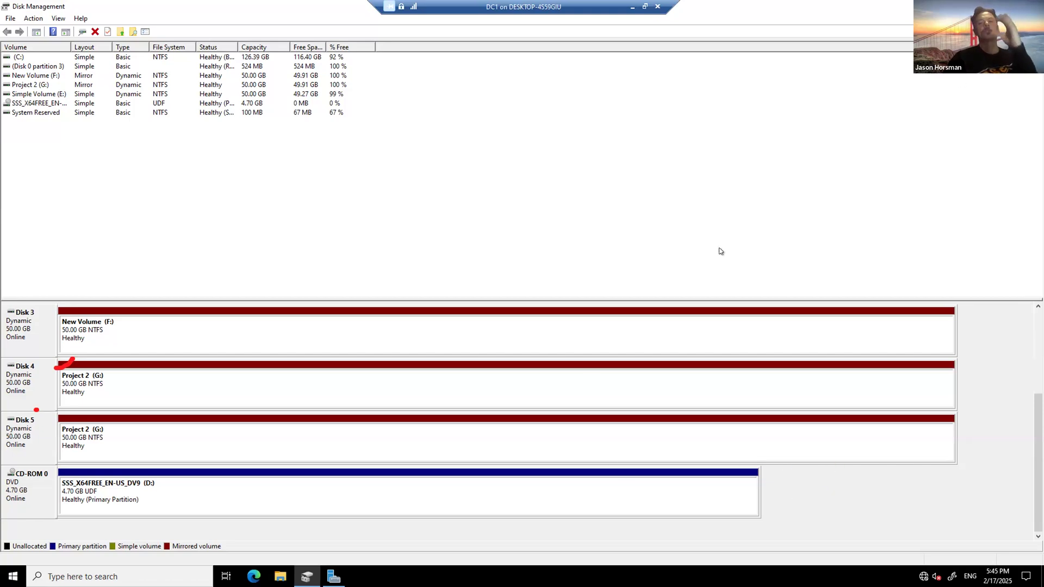
pyautogui.click(363, 107)
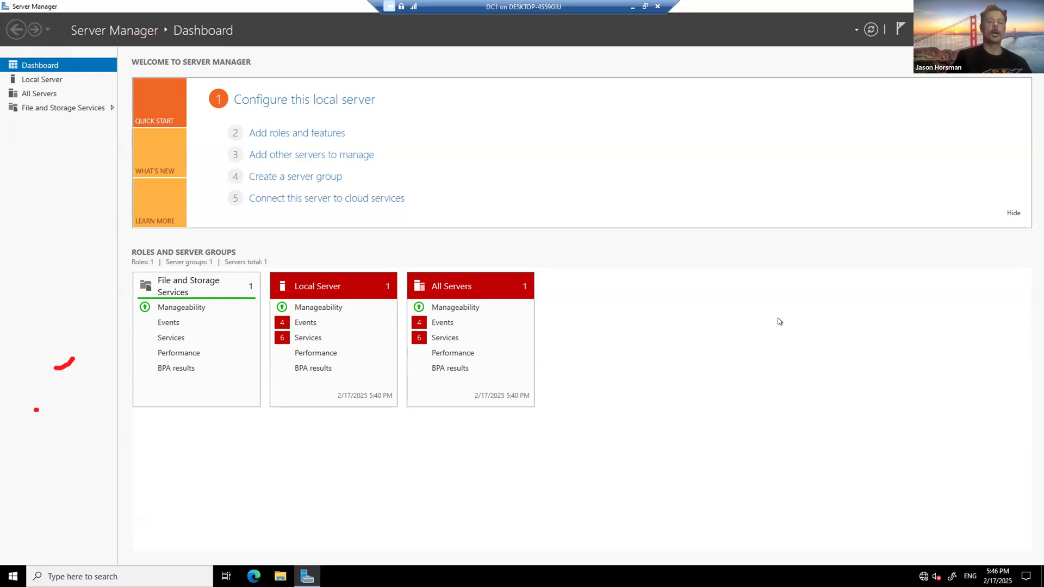
# Step: Launch Add Roles and Features, keeping role-based installation on the local server, through to Select server roles
pyautogui.click(924, 29)
pyautogui.click(848, 44)
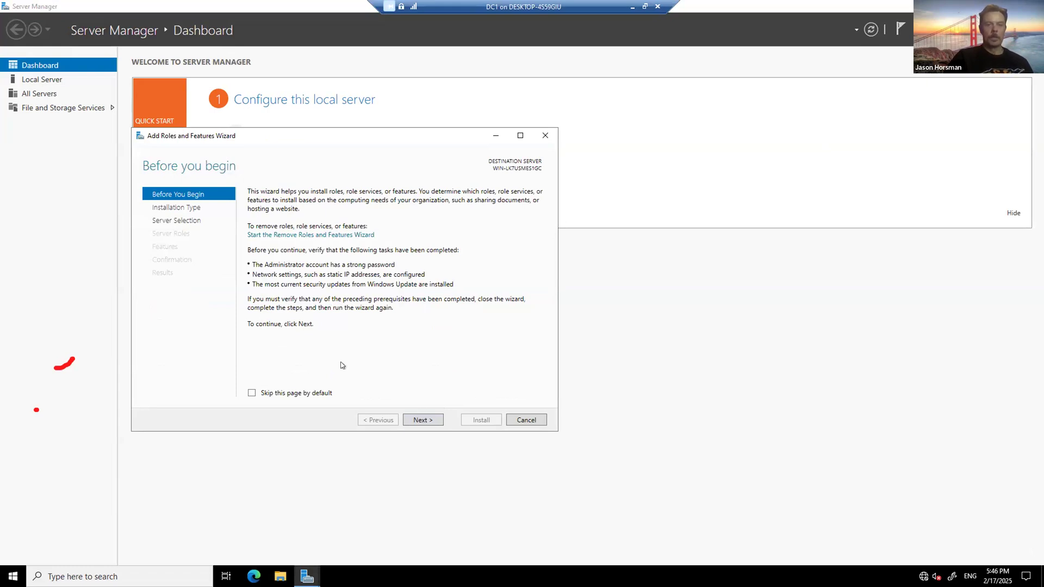
pyautogui.click(424, 422)
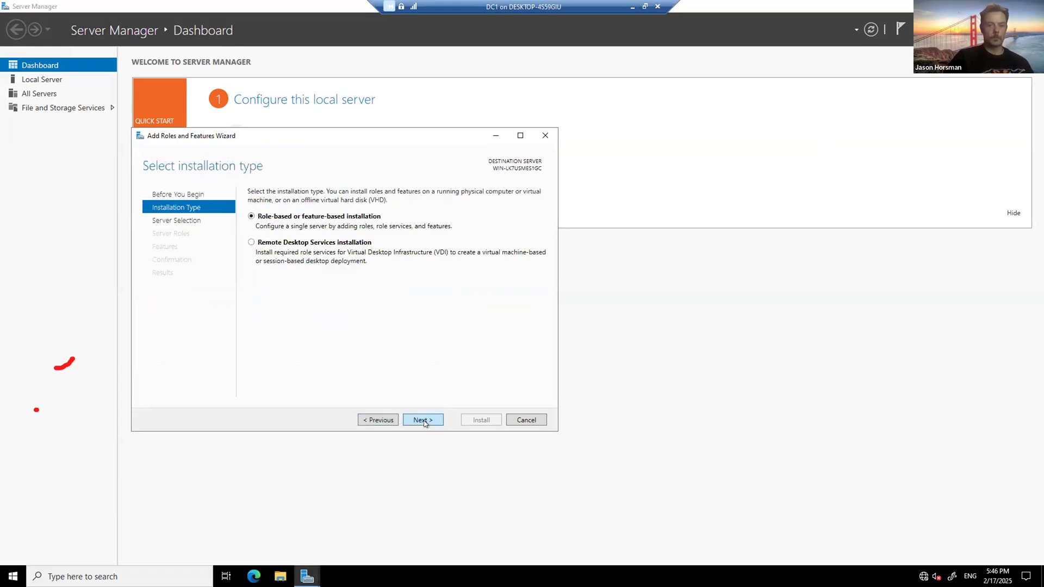
pyautogui.click(424, 421)
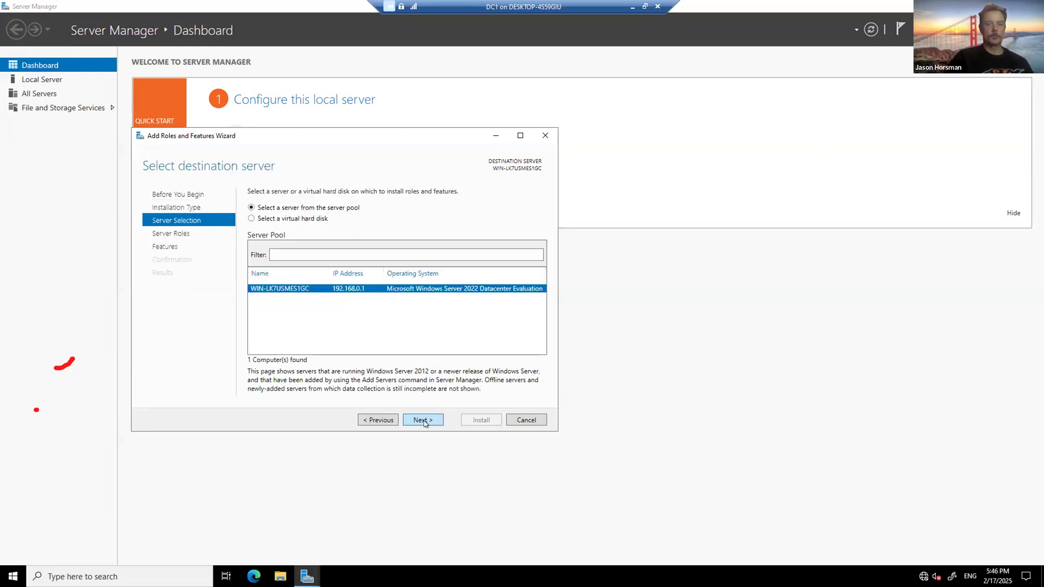
pyautogui.click(424, 421)
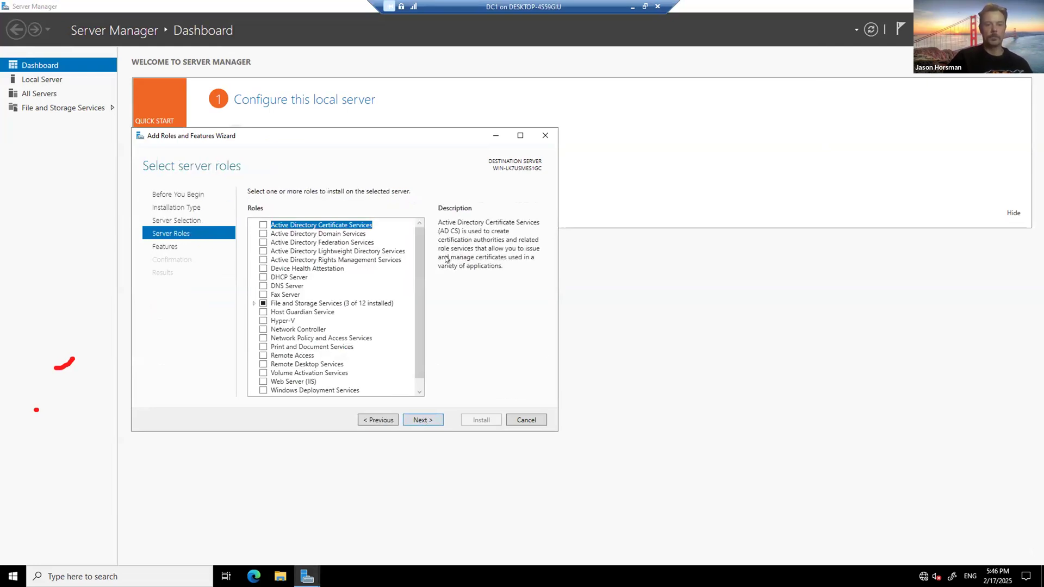
pyautogui.moveTo(419, 263); pyautogui.dragTo(471, 275)
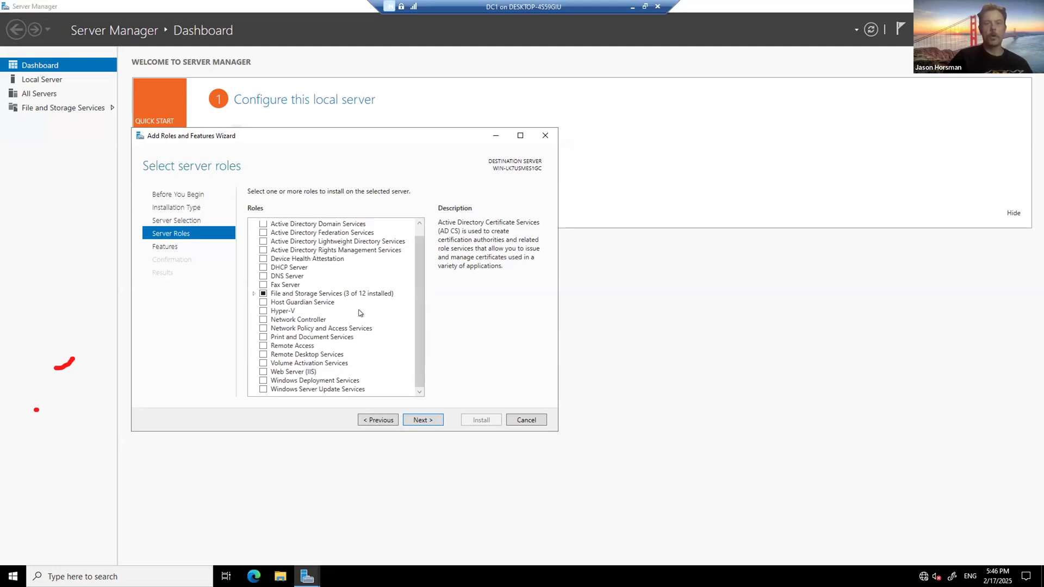
pyautogui.scroll(1, 356, 315)
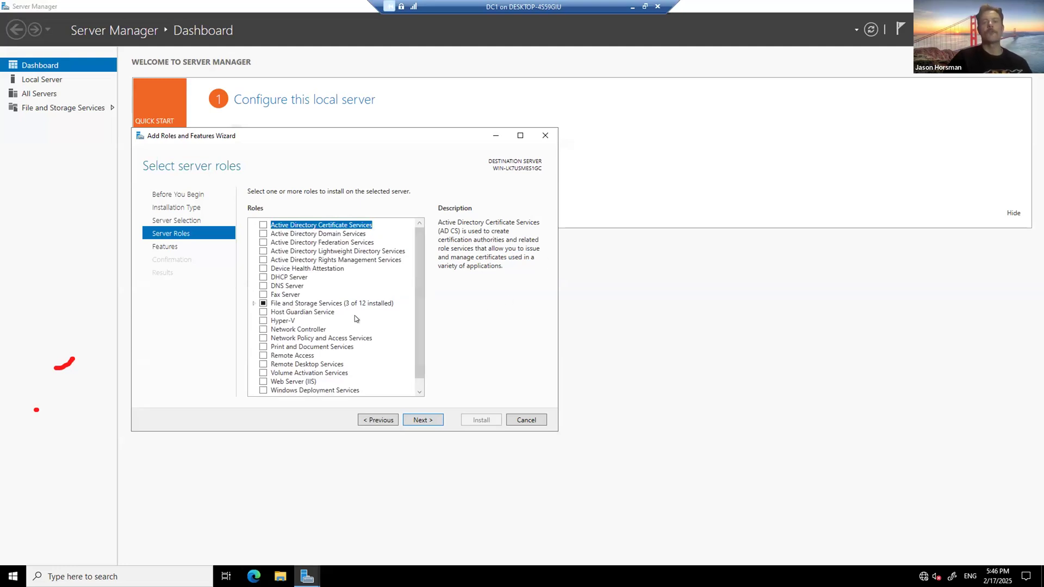
# Step: Expand File and iSCSI Services, verify iSCSI Target Server shows Installed, and cancel the wizard
pyautogui.click(253, 303)
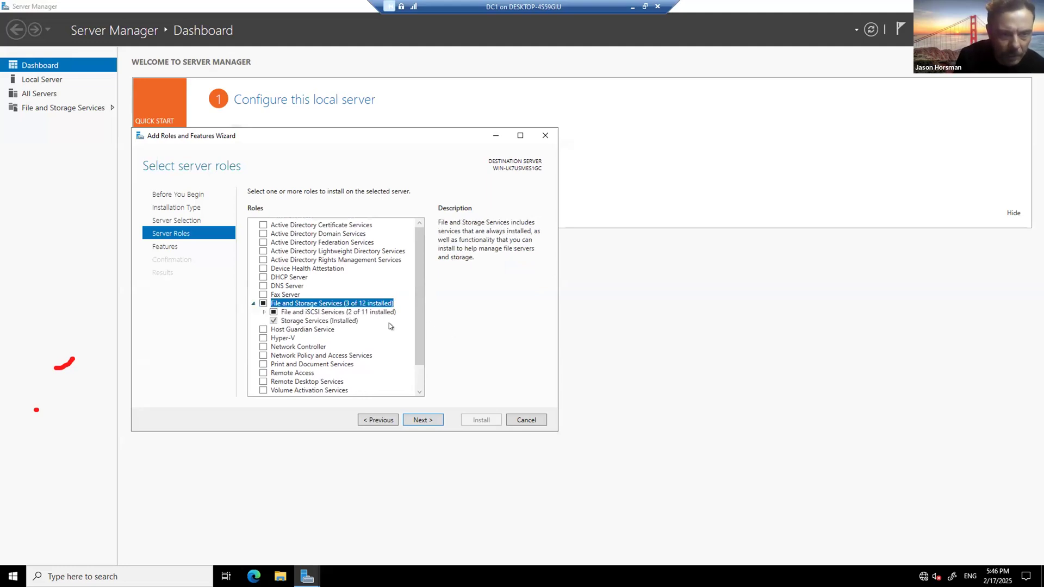
pyautogui.click(263, 311)
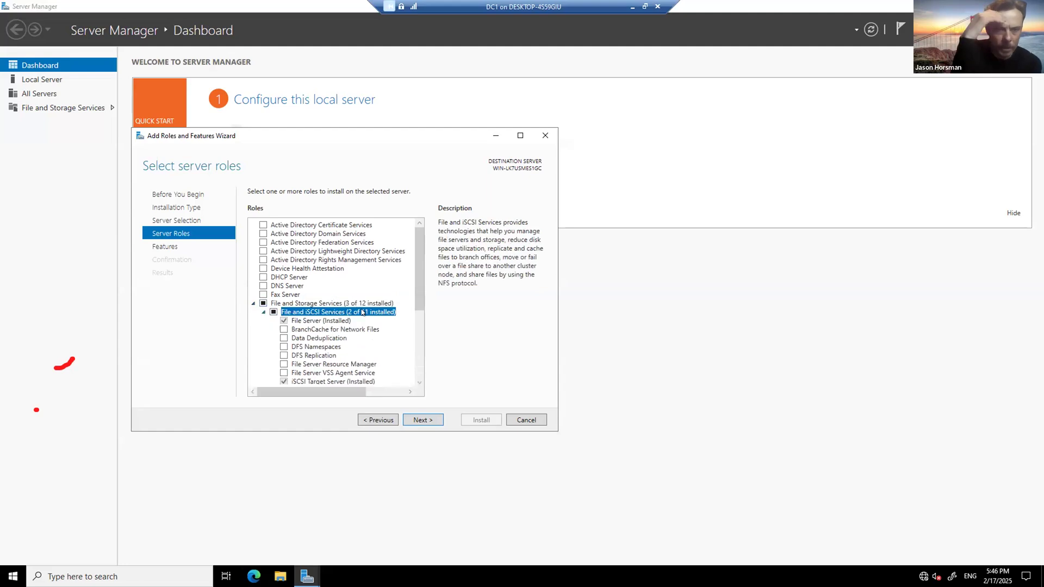
pyautogui.scroll(-1, 373, 325)
pyautogui.scroll(-1, 351, 323)
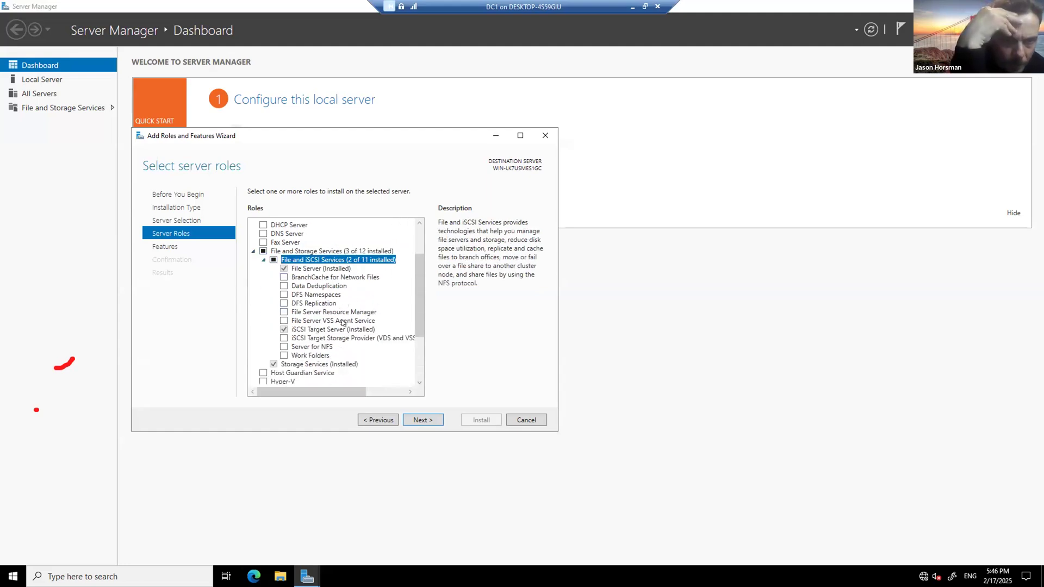
pyautogui.click(337, 329)
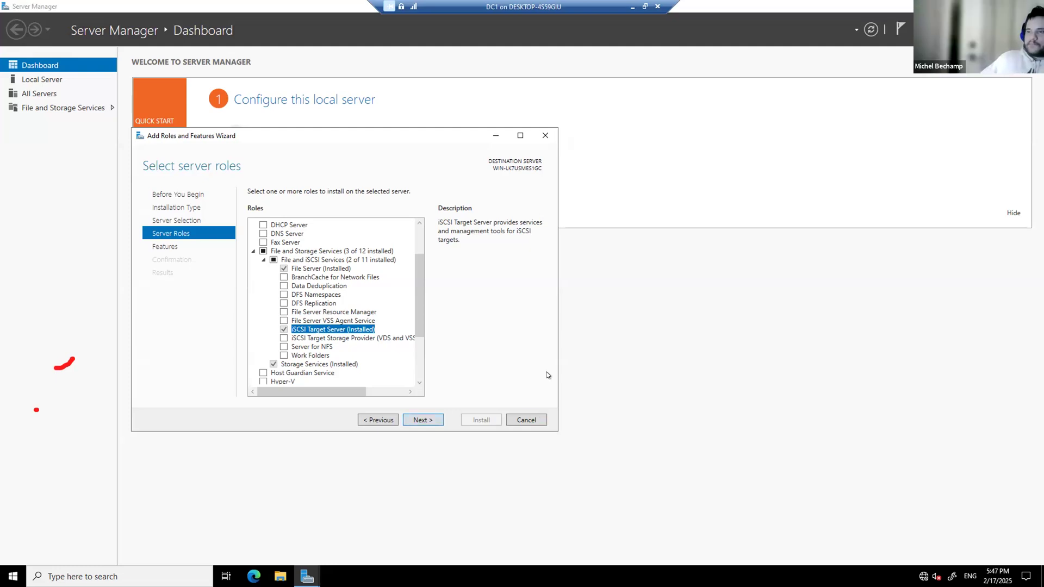
pyautogui.click(545, 135)
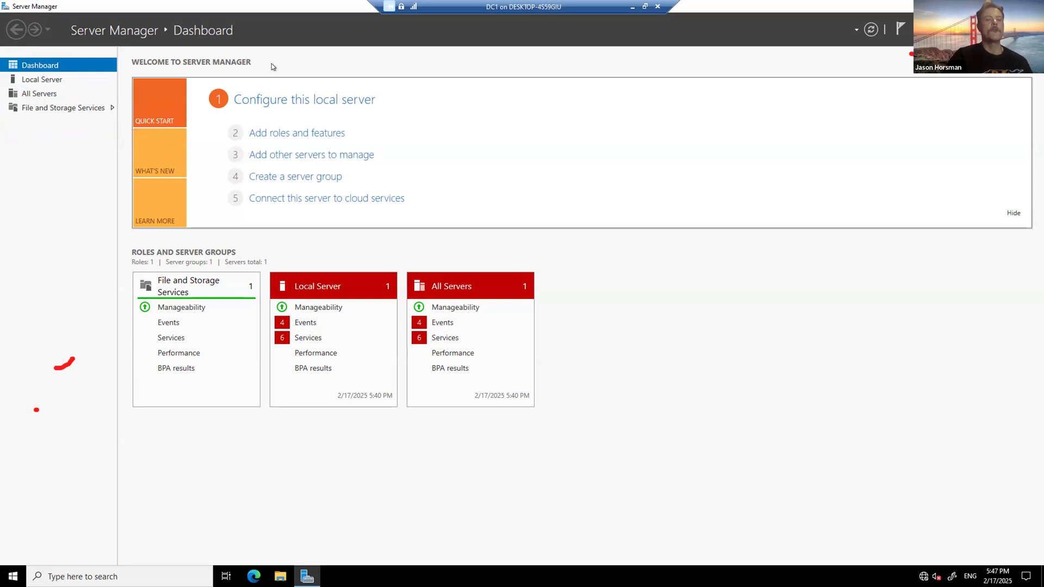
pyautogui.click(47, 109)
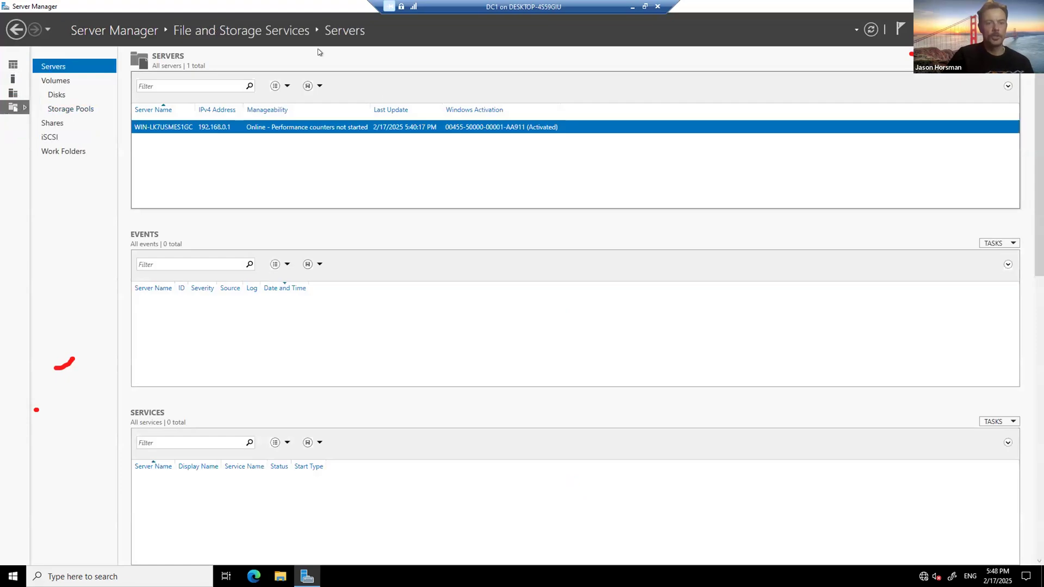
# Step: On the iSCSI page, review the 60 GB and 10 GB disks on iscsitarget1, then open the virtual disk tasks
pyautogui.click(50, 137)
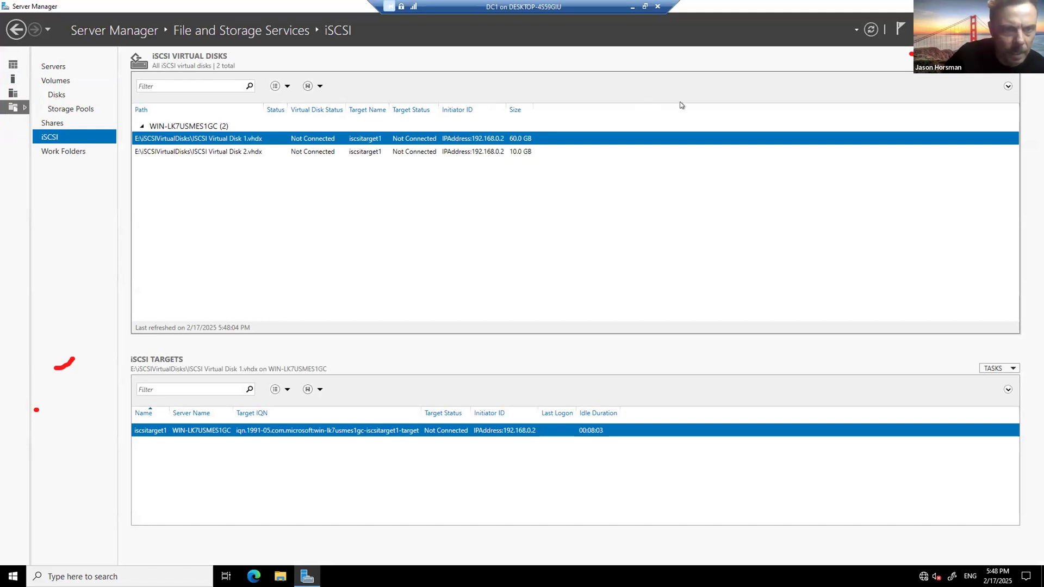
pyautogui.rightClick(238, 136)
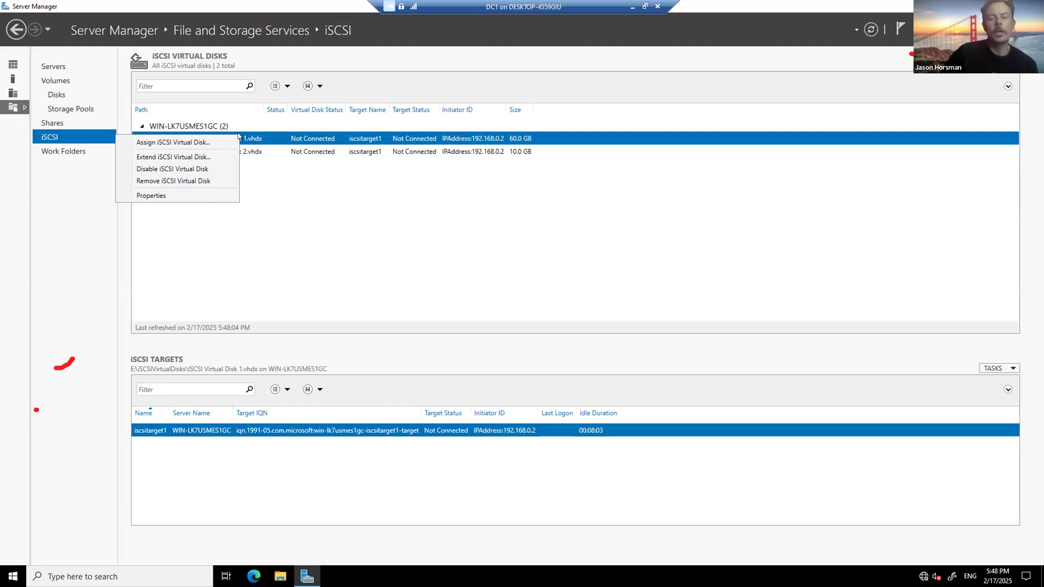
pyautogui.click(1000, 65)
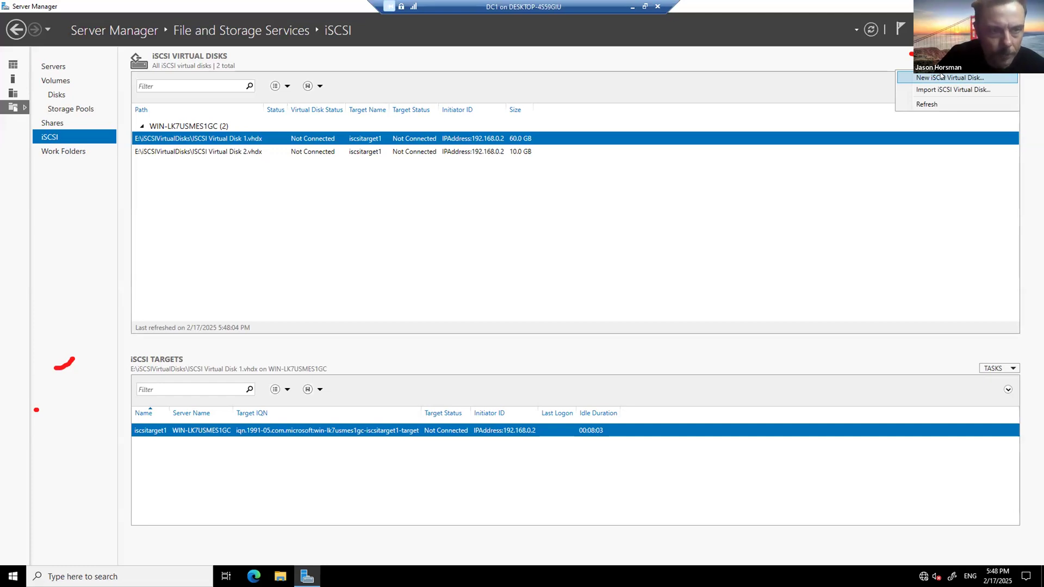
# Step: Start a new iSCSI virtual disk stored on volume G: and name it Project2
pyautogui.click(942, 77)
pyautogui.moveTo(216, 30); pyautogui.dragTo(470, 113)
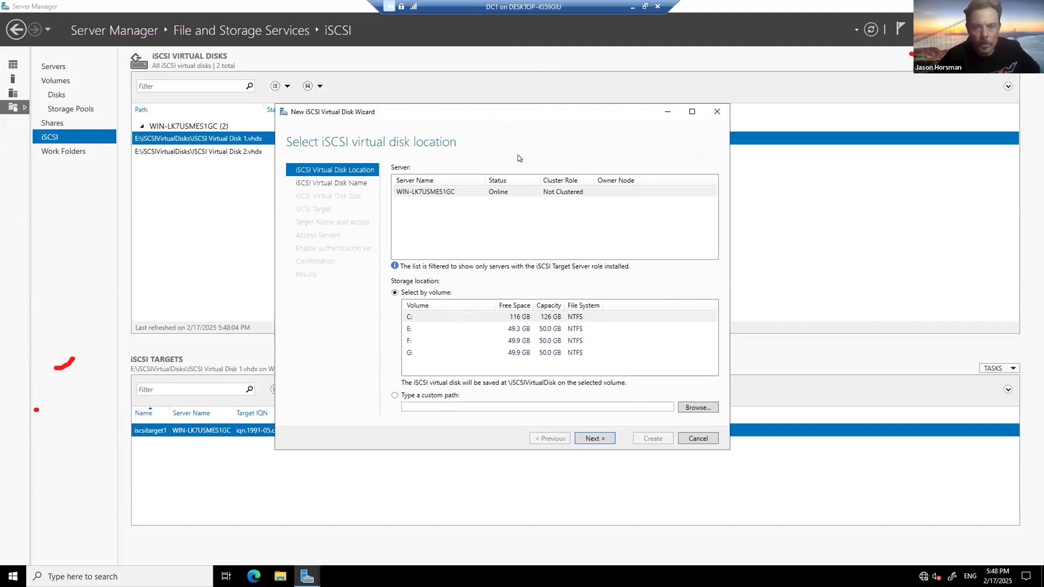
pyautogui.click(440, 352)
pyautogui.click(458, 192)
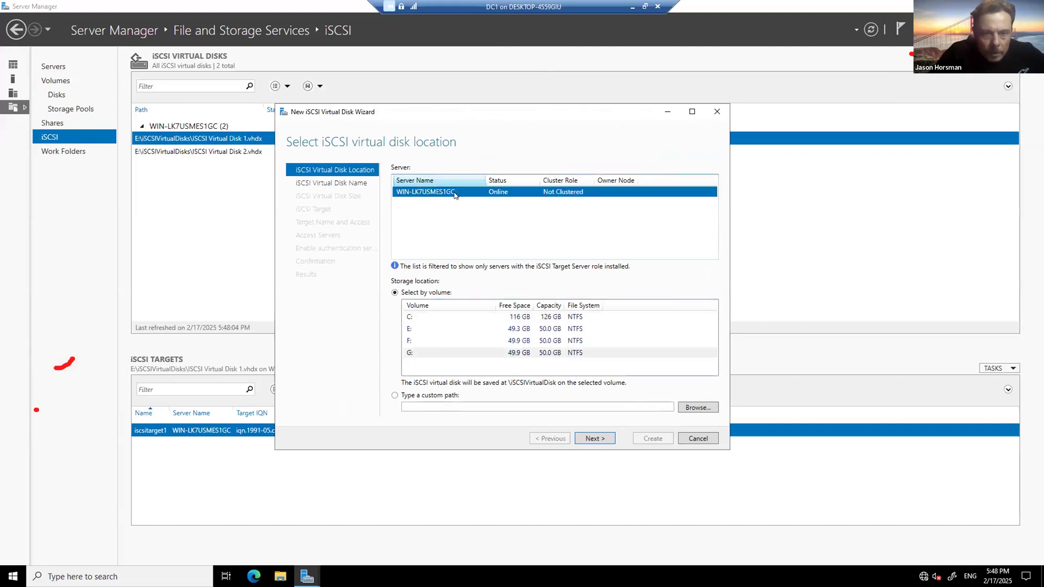
pyautogui.click(492, 354)
pyautogui.click(596, 437)
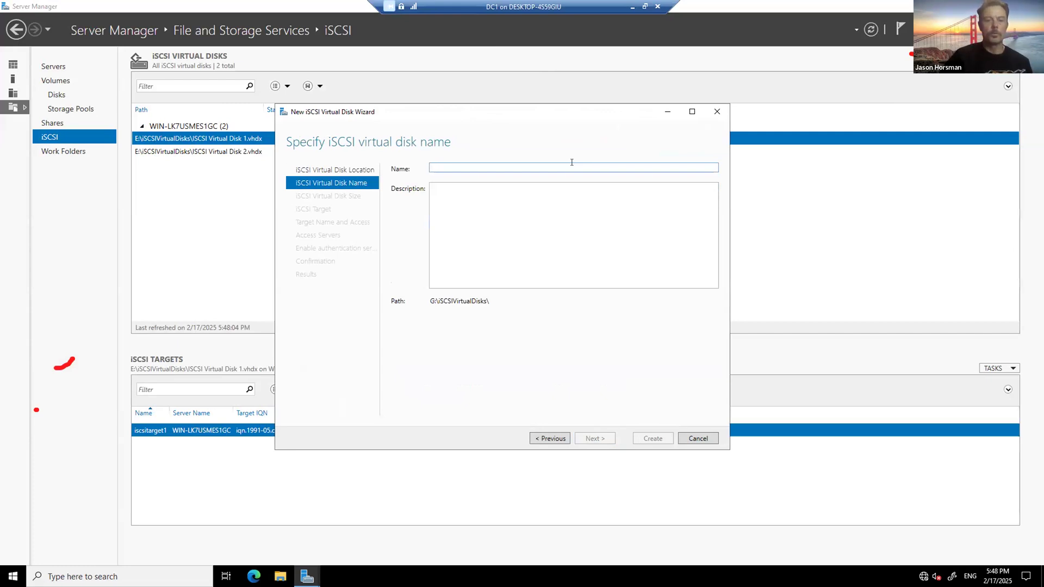
pyautogui.write('Project2')
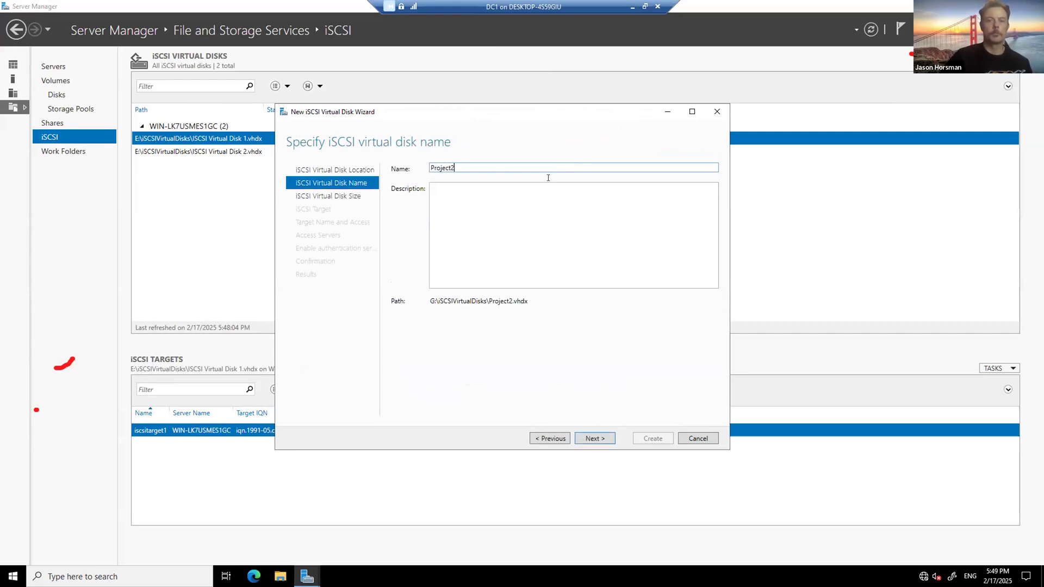
pyautogui.click(603, 437)
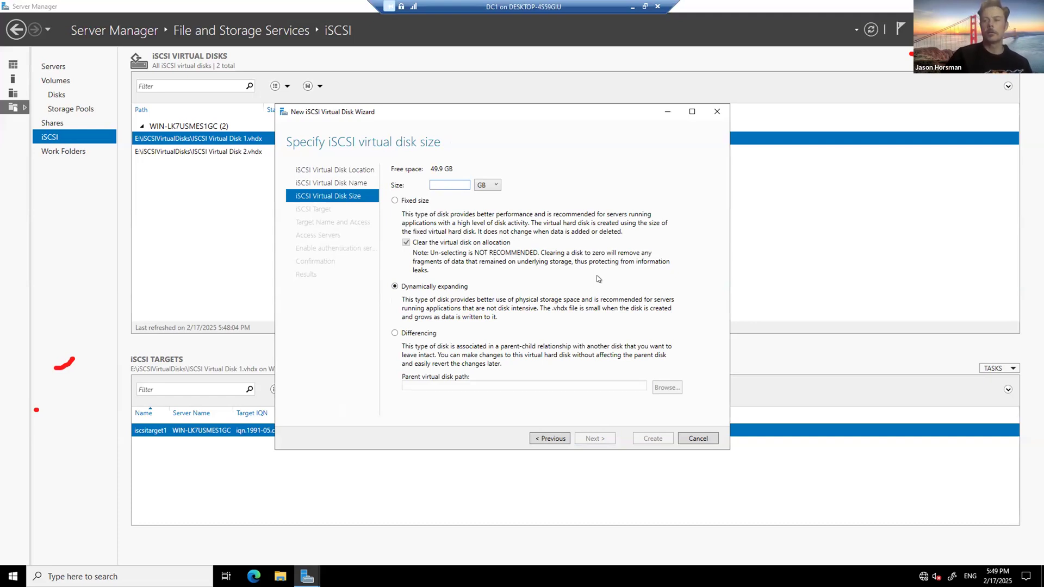
# Step: Size Project2 at 10 GB dynamically expanding and assign it to existing target iscsitarget1
pyautogui.write('10')
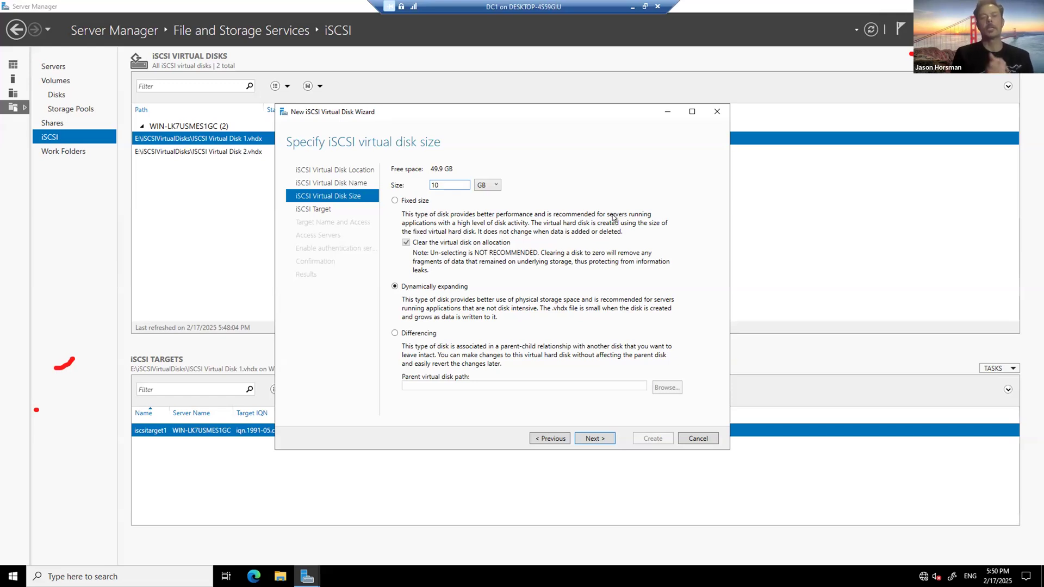
pyautogui.click(595, 438)
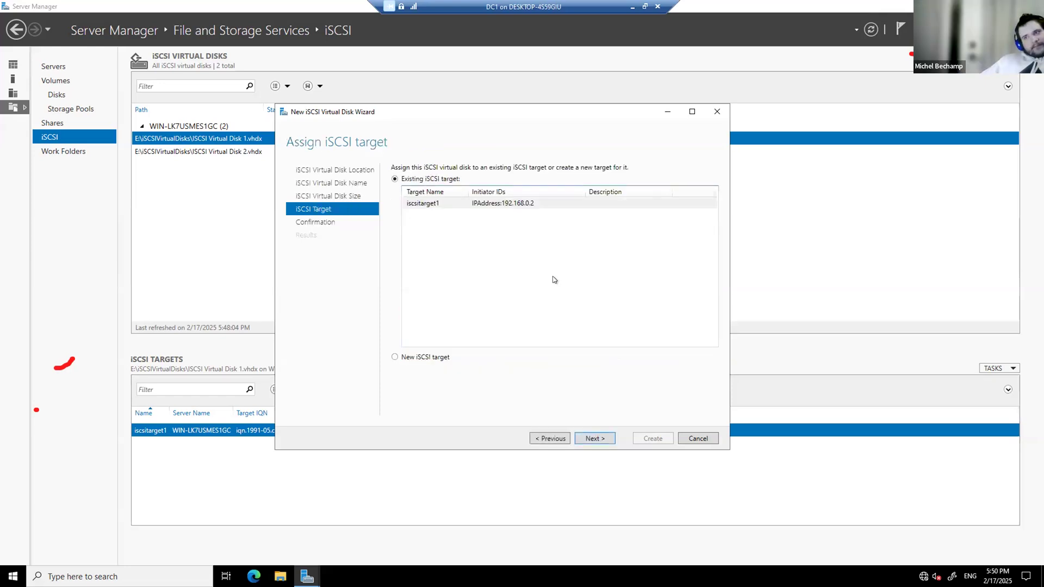
pyautogui.click(594, 439)
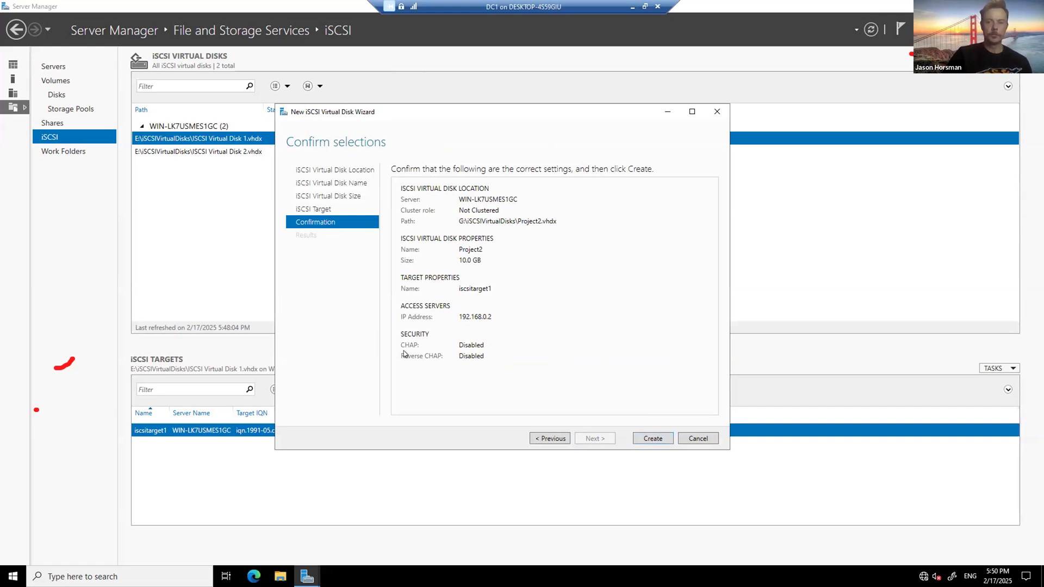
# Step: Create the 10 GB Project2.vhdx disk, close the wizard, and select the new disk in the list
pyautogui.click(650, 437)
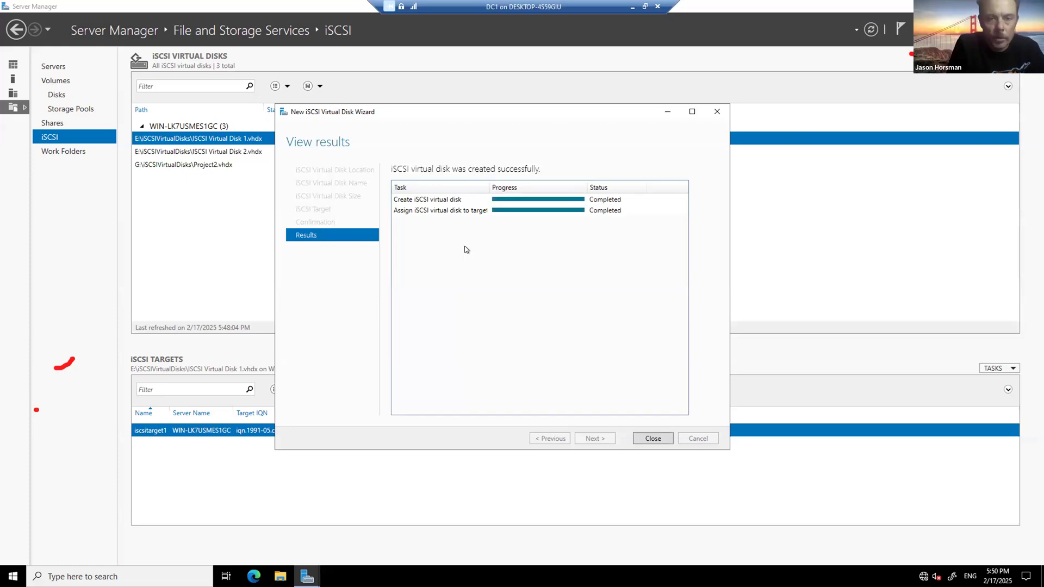
pyautogui.click(653, 438)
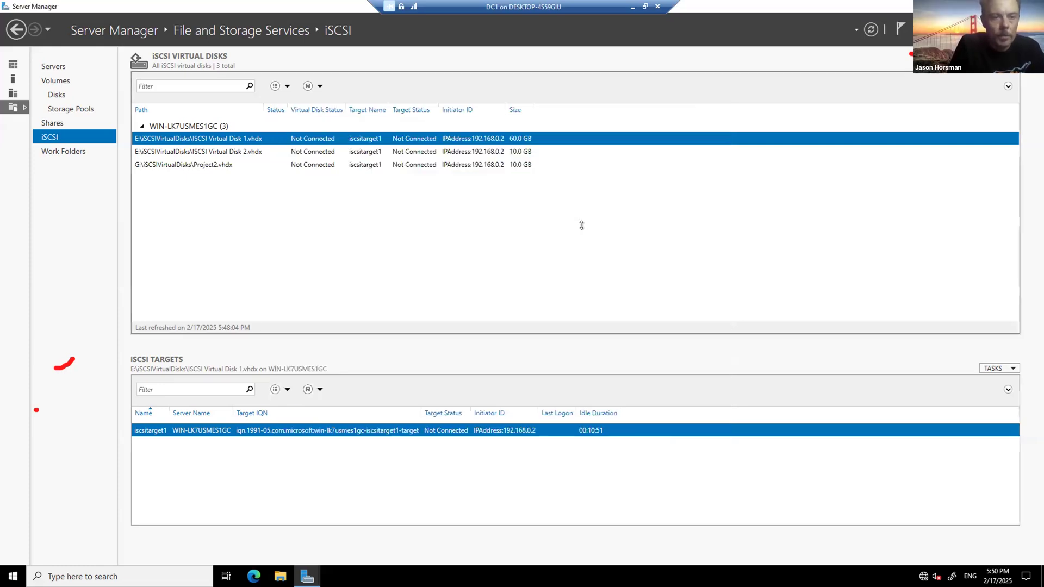
pyautogui.click(255, 166)
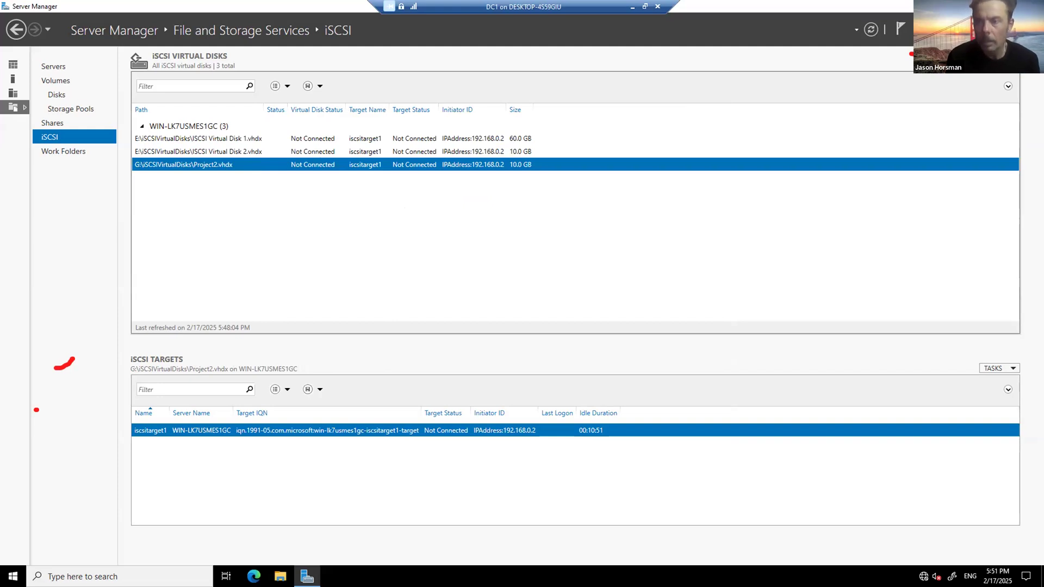
# Step: Switch to the host's Hyper-V Manager and bring up actions for the SVR1 virtual machine
pyautogui.hotkey('alt', 'Tab')
pyautogui.click(45, 192)
pyautogui.rightClick(108, 191)
# Step: Start SVR1, connect at full screen, sign in with the Administrator password, and dismiss the shutdown reason prompt
pyautogui.click(293, 352)
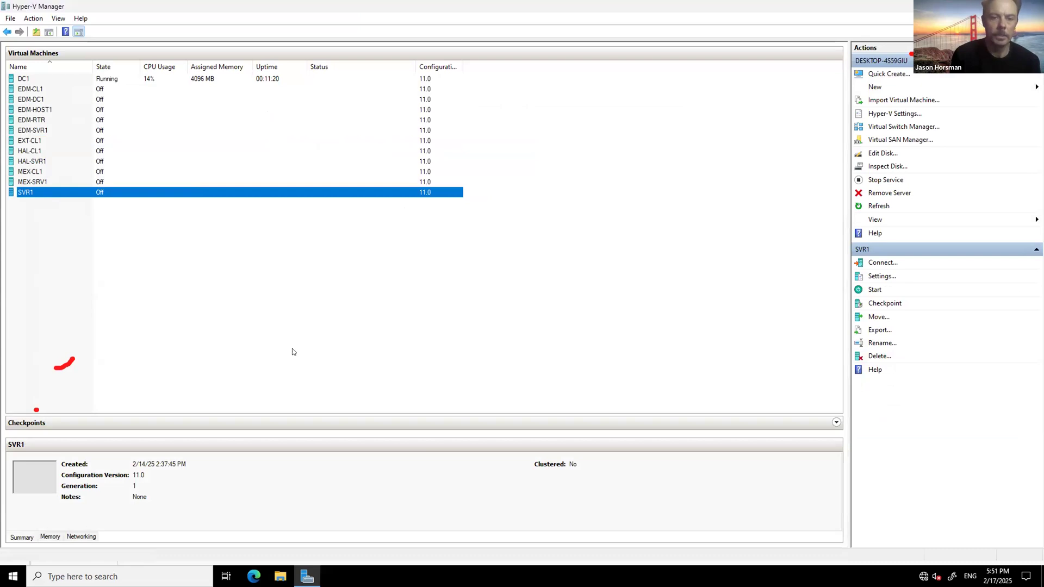
pyautogui.click(237, 305)
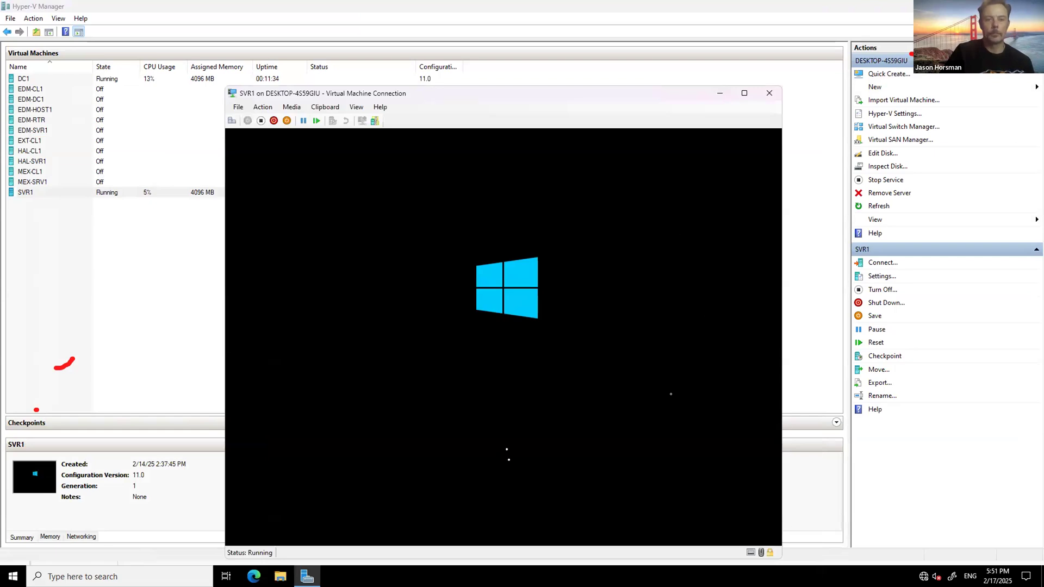
pyautogui.moveTo(495, 320); pyautogui.dragTo(571, 320)
pyautogui.click(541, 371)
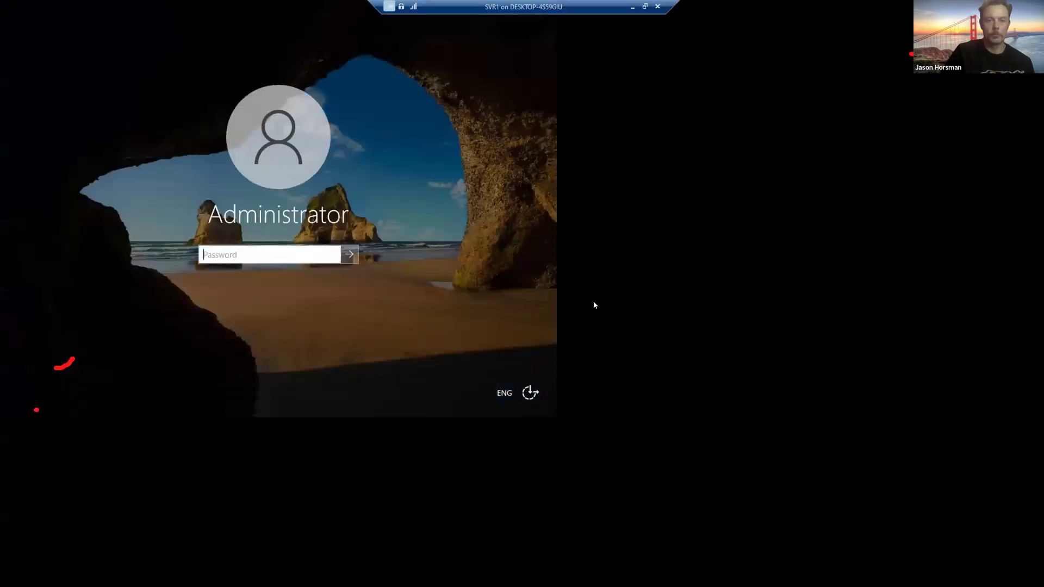
pyautogui.write('Pa55w.rd')
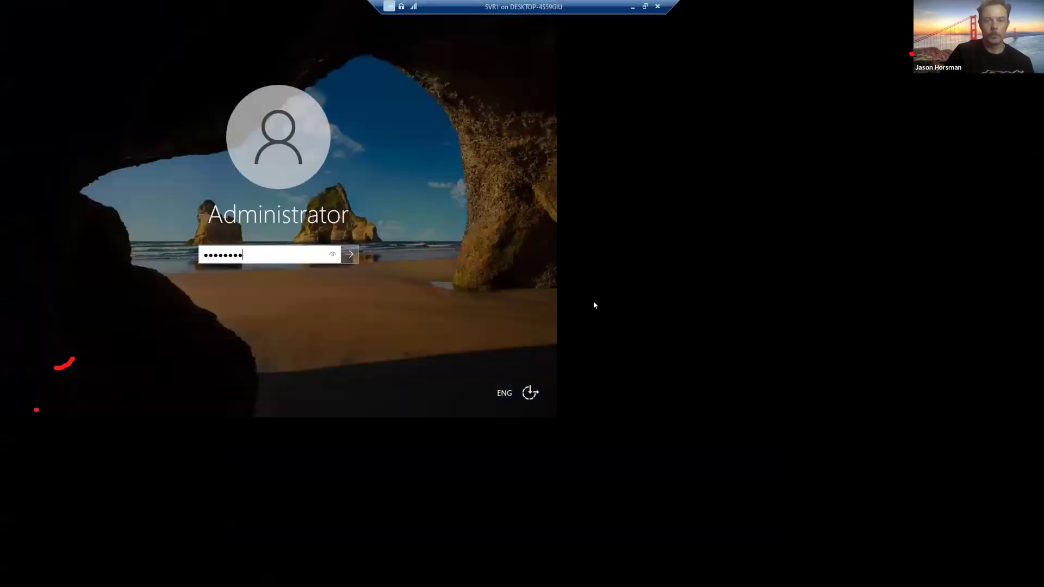
pyautogui.press('Return')
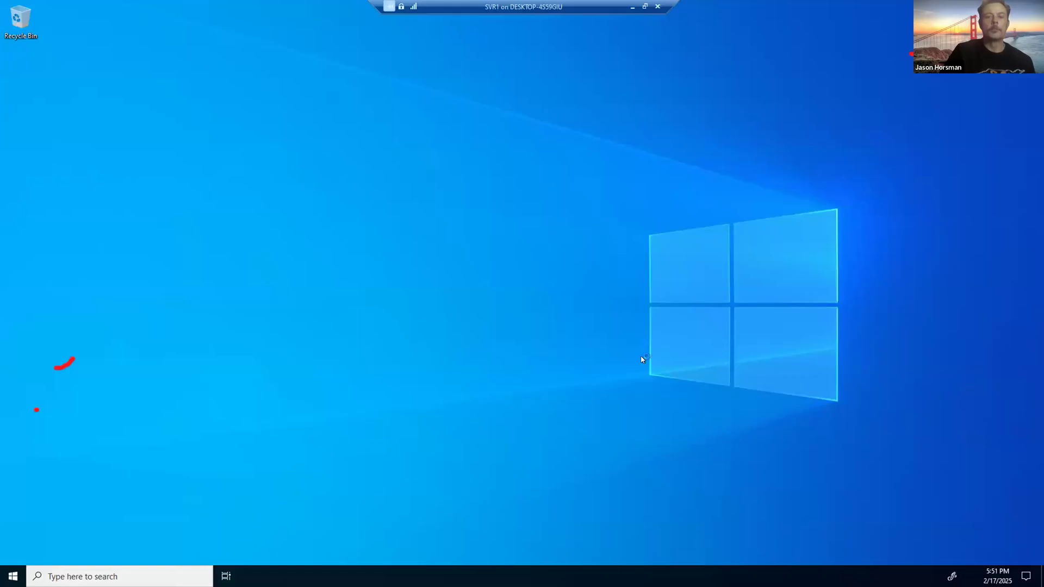
pyautogui.click(577, 359)
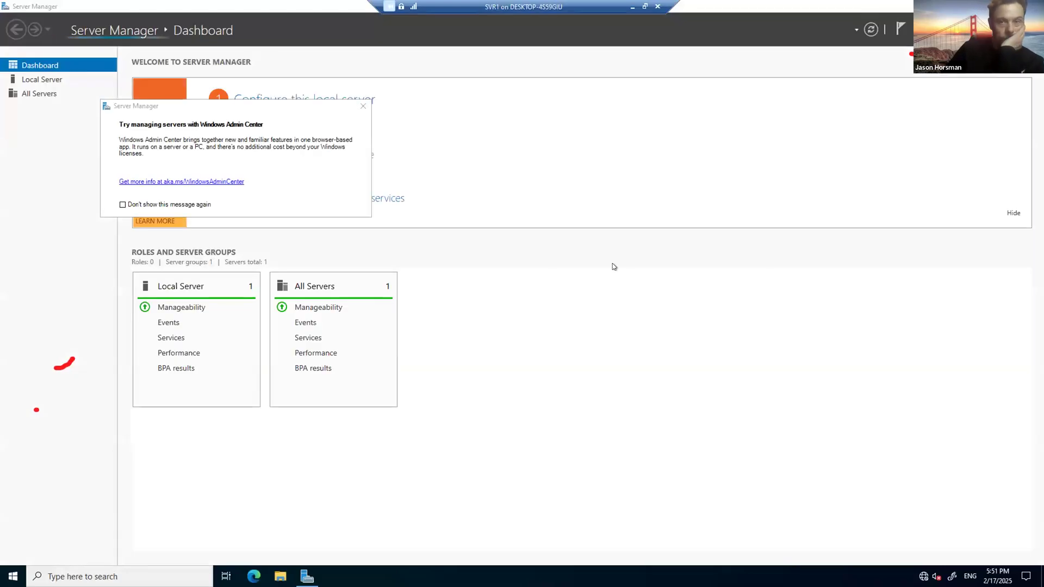
# Step: On SVR1, dismiss the Admin Center notice and review the File and Storage Services servers list
pyautogui.click(363, 106)
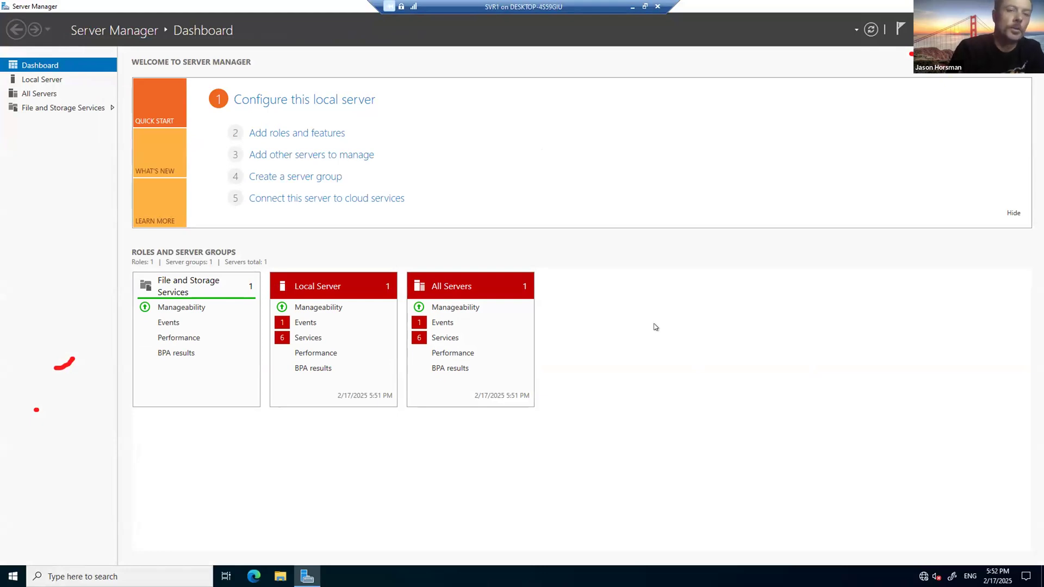
pyautogui.click(65, 109)
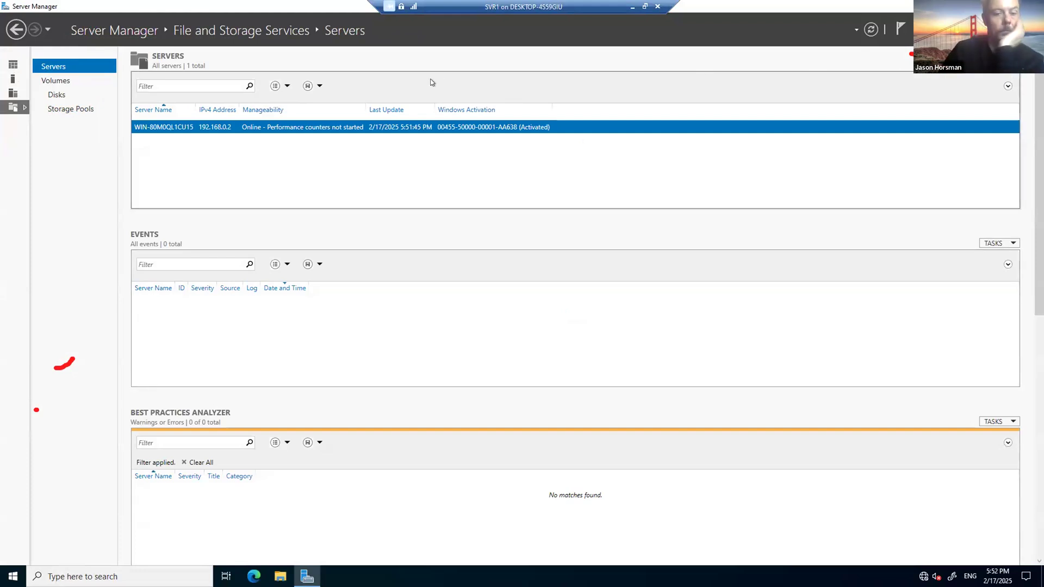
pyautogui.click(999, 64)
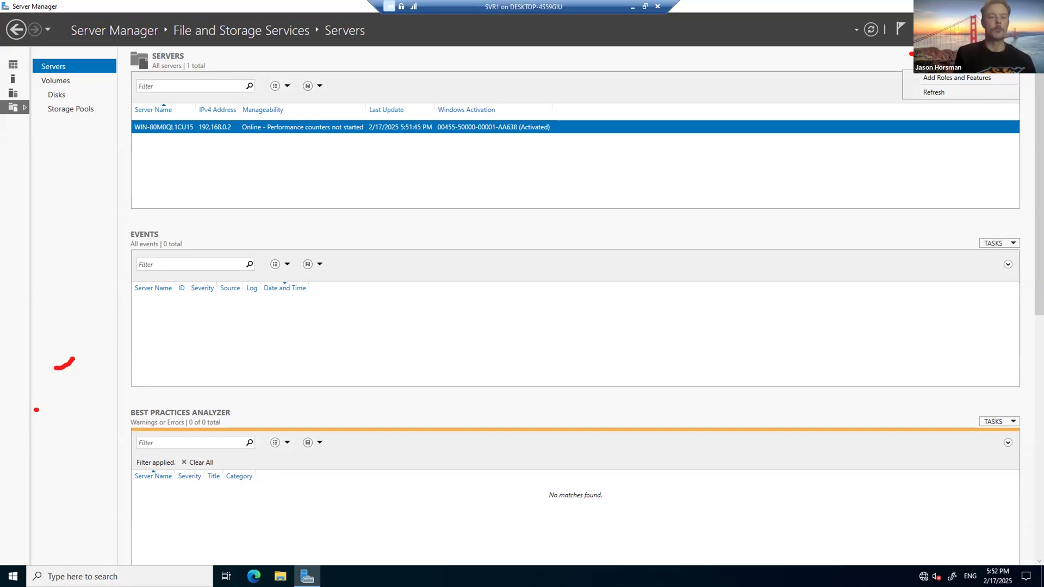
# Step: Switch to DC1 and navigate back from the iSCSI page to the Server Manager dashboard
pyautogui.hotkey('alt', 'Tab')
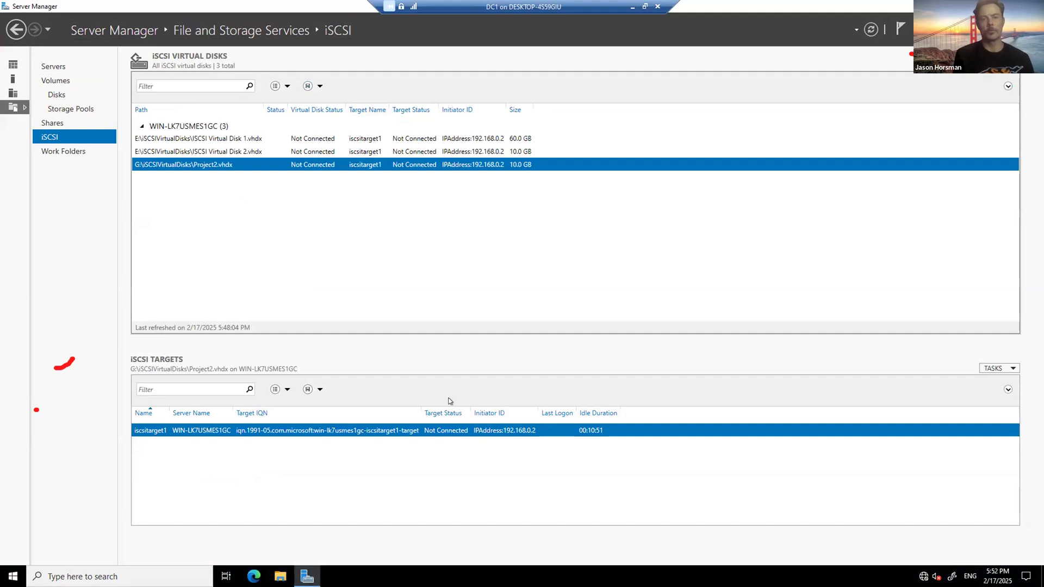
pyautogui.click(14, 30)
pyautogui.click(15, 30)
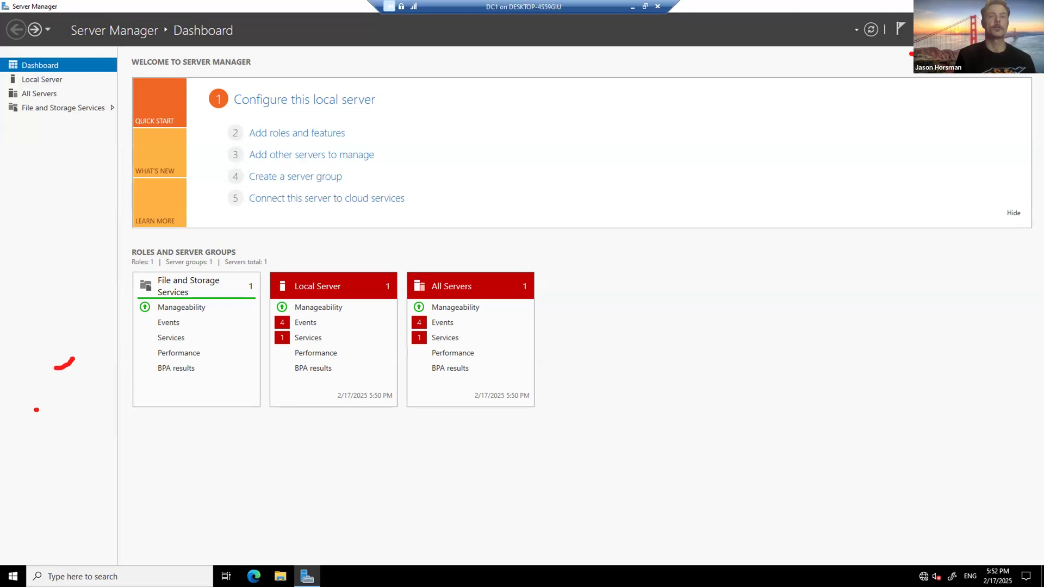
# Step: On DC1, run Add Roles and Features to the roles list, confirm iSCSI Target Server is installed, and cancel
pyautogui.click(931, 30)
pyautogui.click(902, 43)
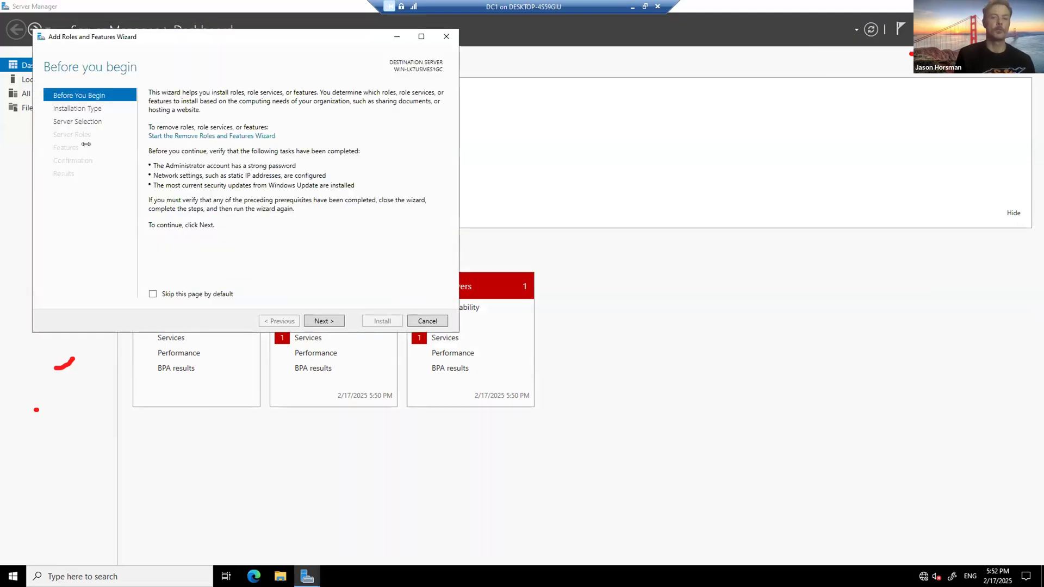
pyautogui.click(324, 320)
pyautogui.click(325, 320)
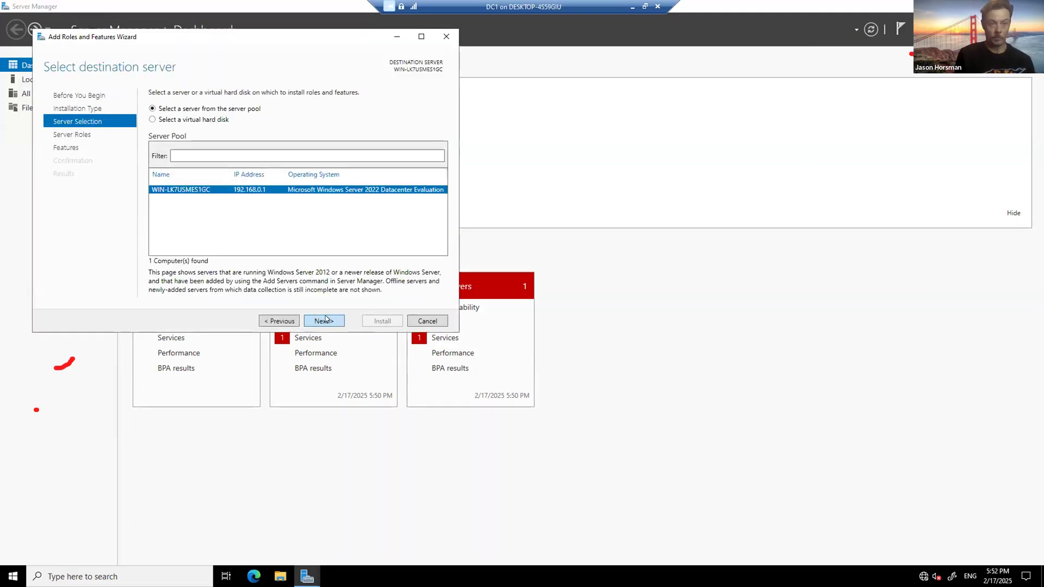
pyautogui.click(325, 320)
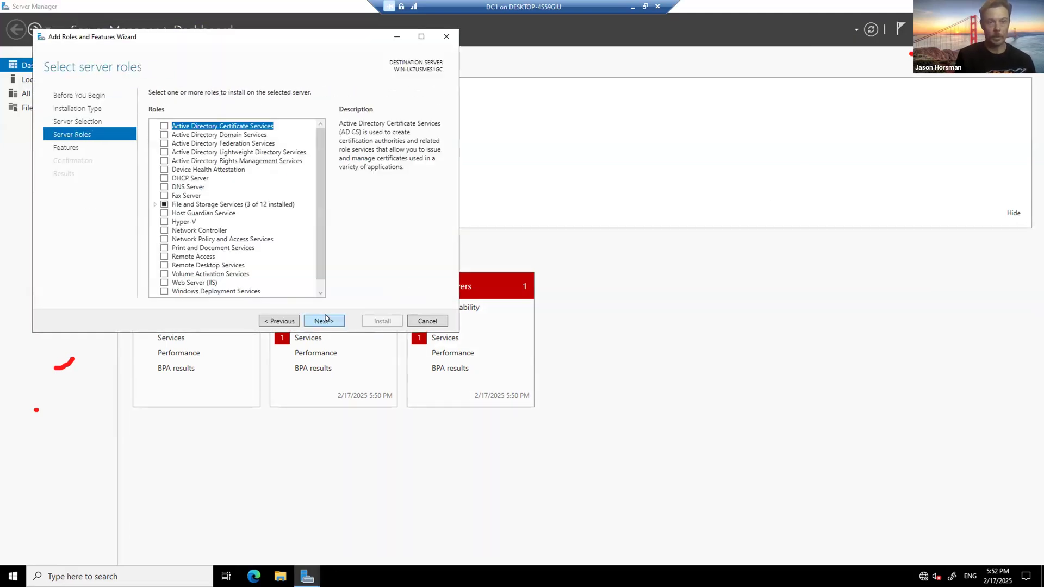
pyautogui.click(155, 204)
pyautogui.doubleClick(177, 213)
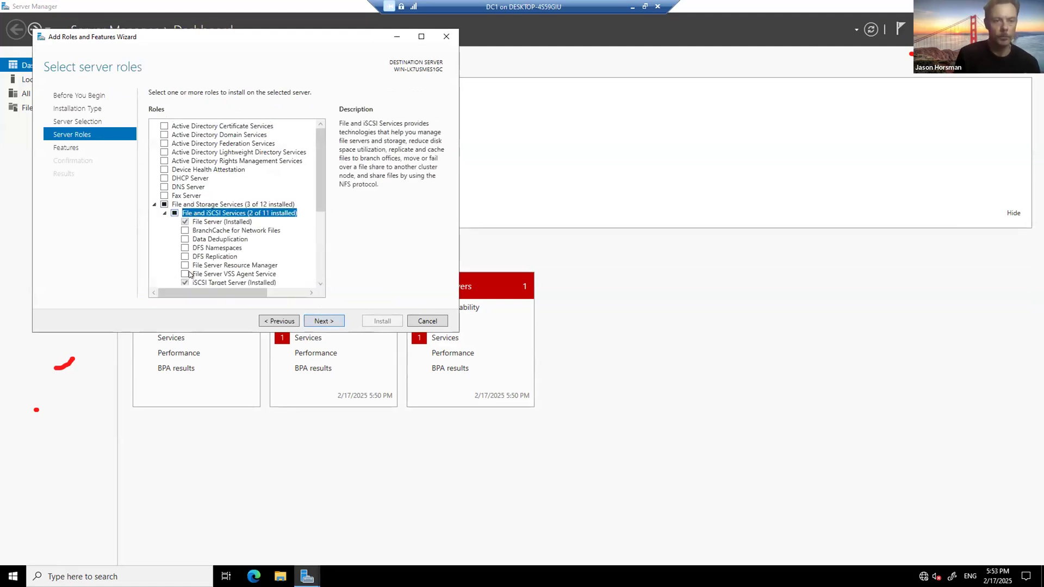
pyautogui.scroll(-1, 188, 258)
pyautogui.click(187, 258)
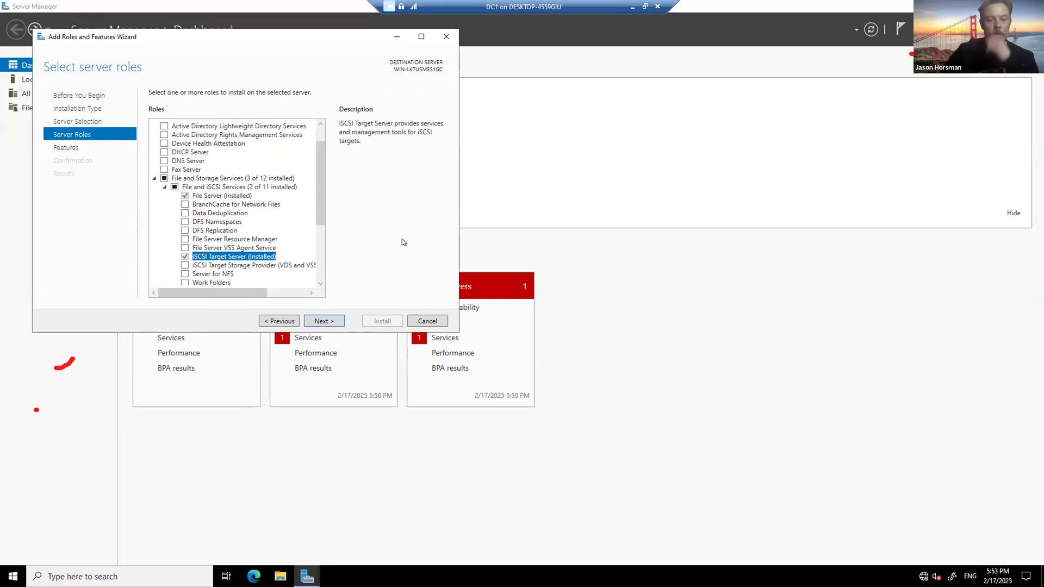
pyautogui.click(421, 321)
pyautogui.click(961, 29)
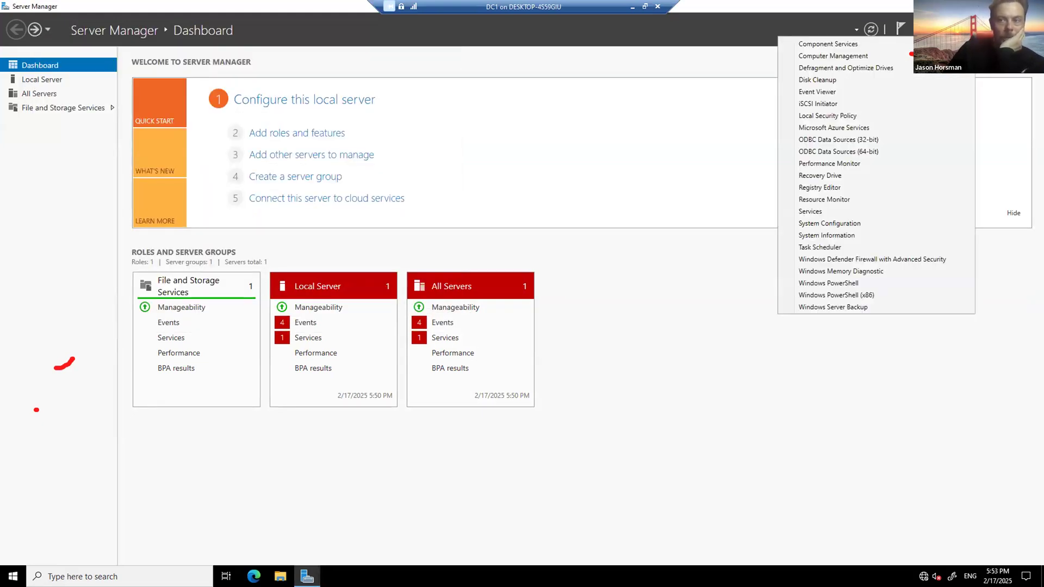
# Step: Close the tools list and Server Manager on DC1, glance at SVR1, and return to DC1
pyautogui.click(513, 399)
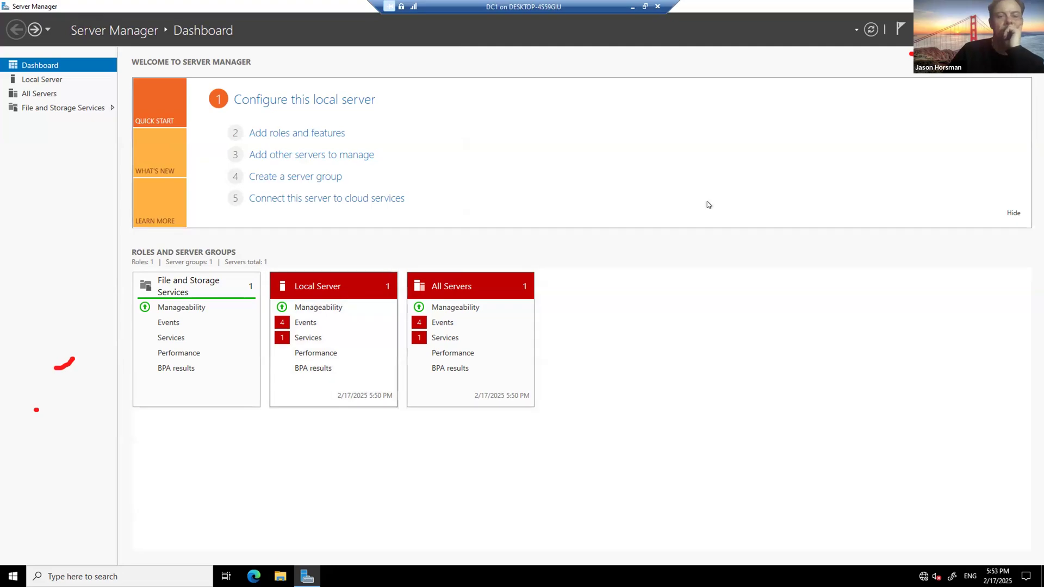
pyautogui.click(1031, 6)
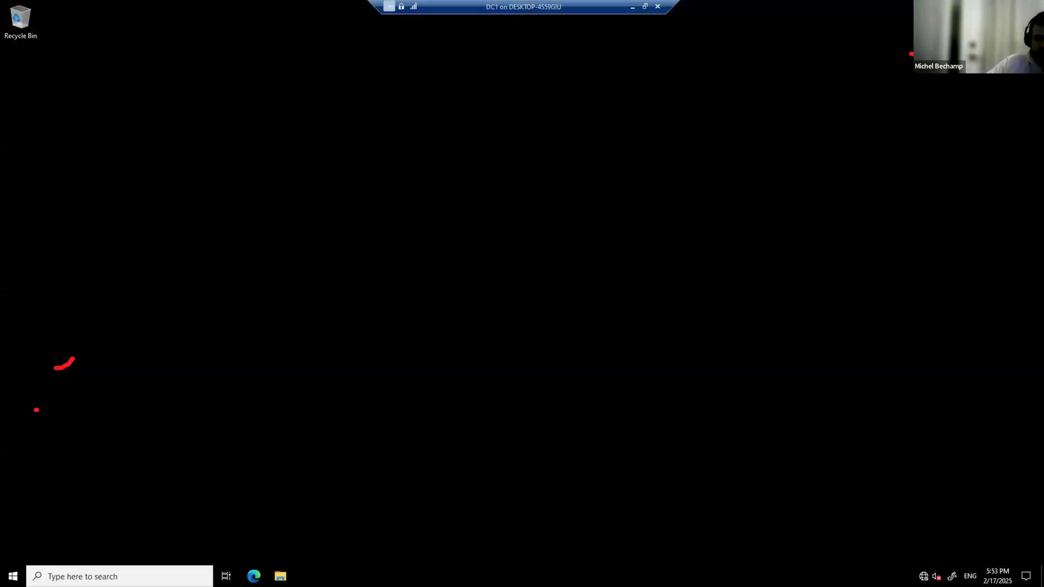
pyautogui.hotkey('alt', 'Tab')
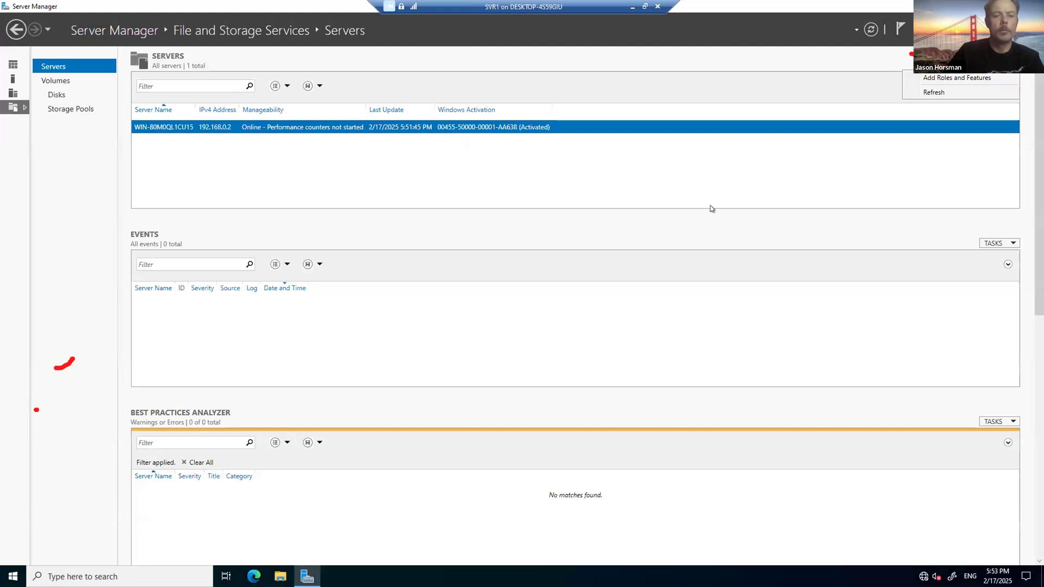
pyautogui.hotkey('alt', 'Tab')
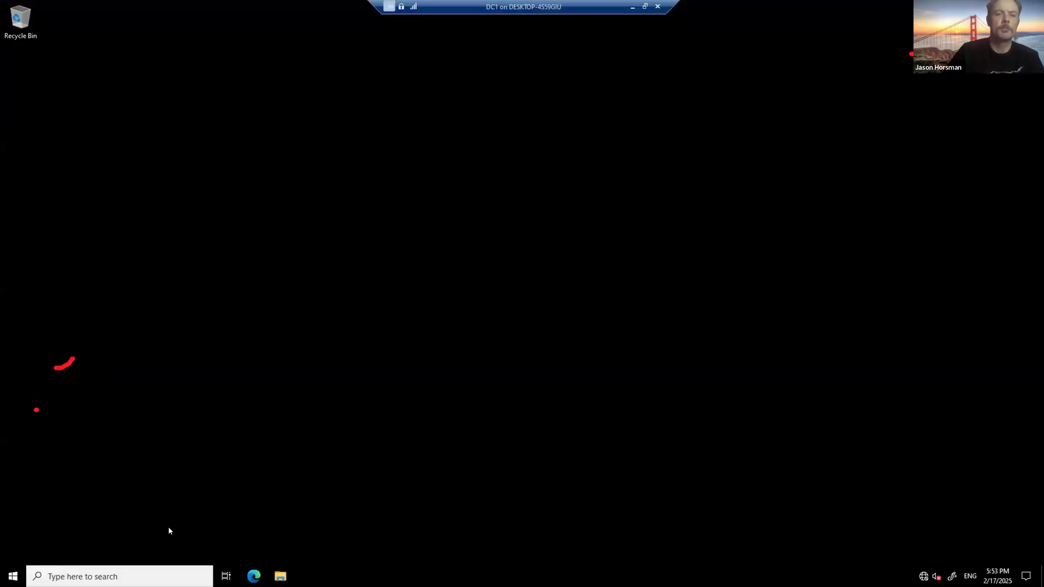
# Step: Relaunch Server Manager from Start search, dismiss the Windows Admin Center notice, and open SVR1's Disks view
pyautogui.press('super')
pyautogui.write('sser')
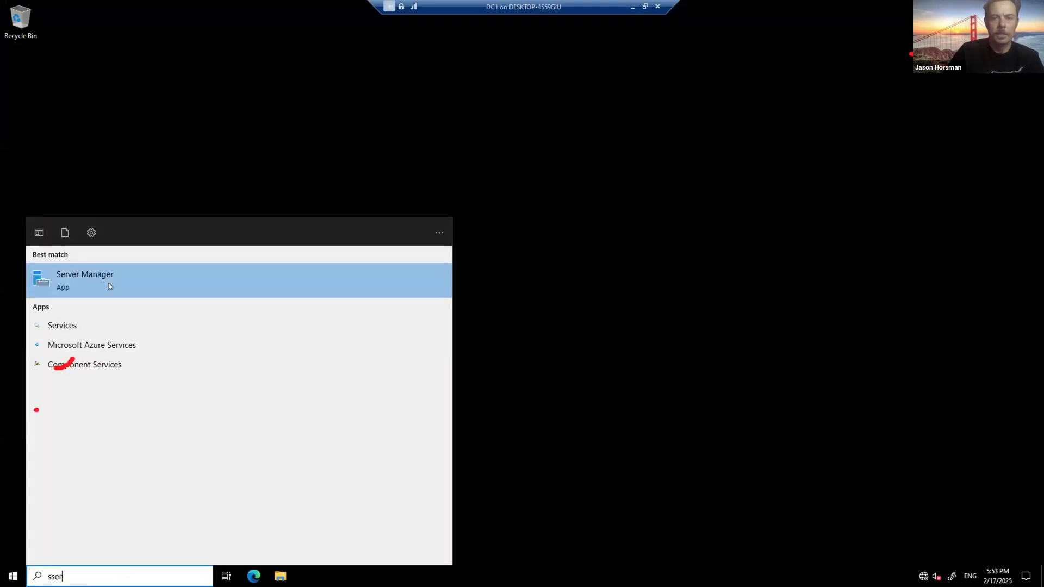
pyautogui.click(108, 283)
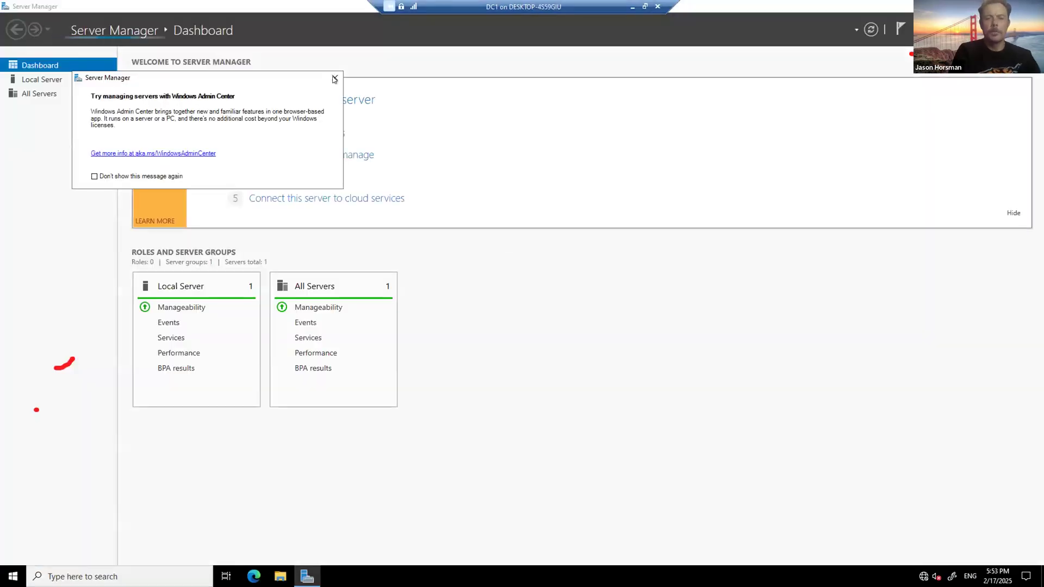
pyautogui.click(334, 79)
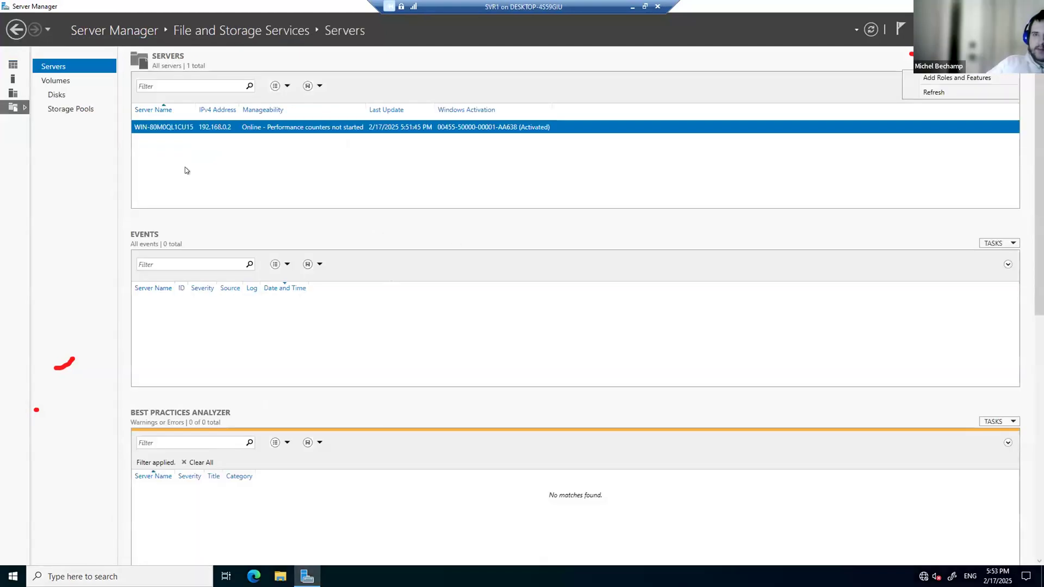
pyautogui.click(57, 95)
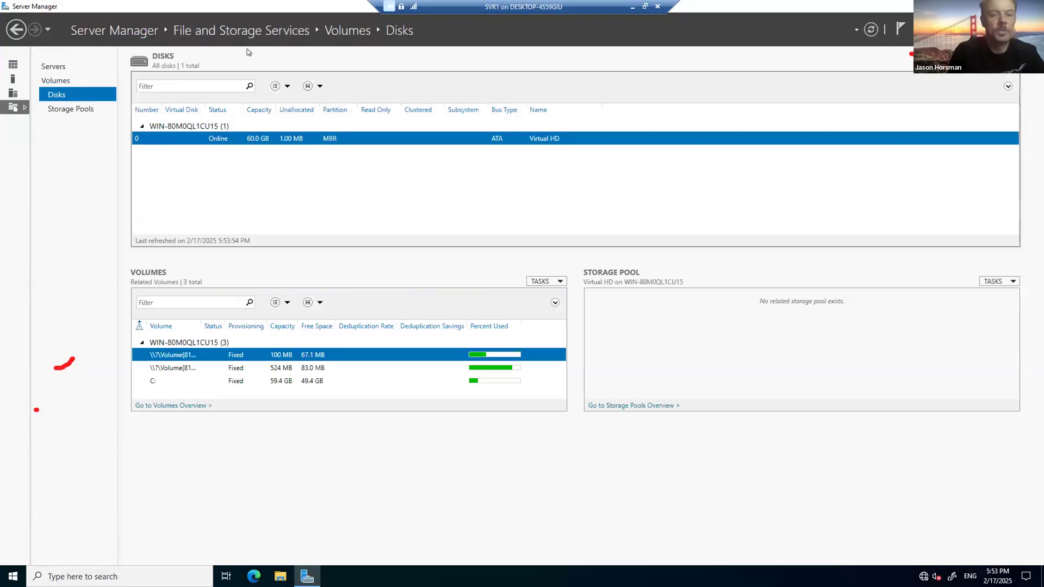
# Step: Rescan SVR1's storage from the Disks TASKS menu and confirm
pyautogui.click(1000, 64)
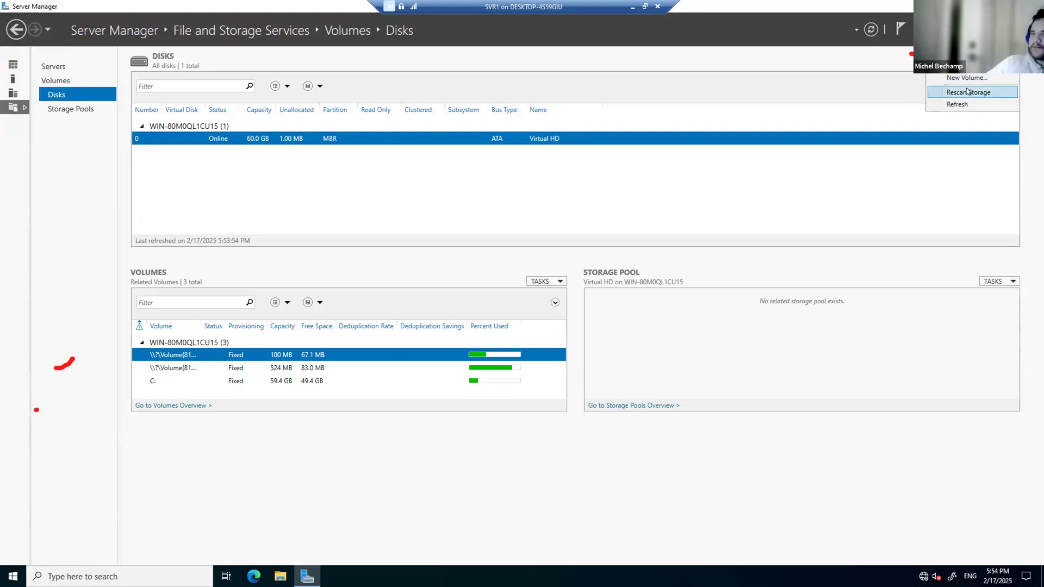
pyautogui.click(968, 92)
pyautogui.click(571, 338)
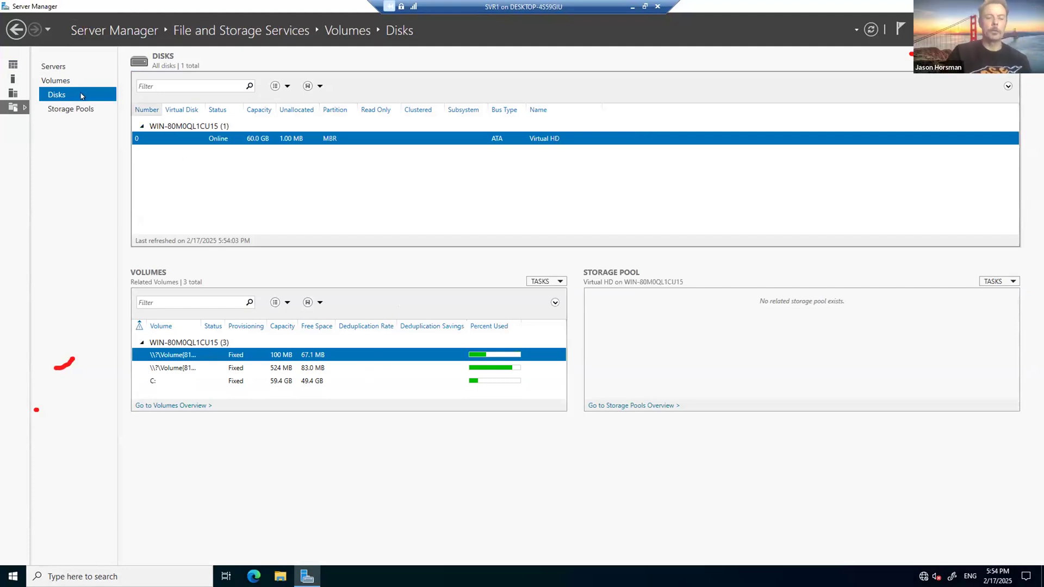
# Step: Review SVR1's storage pools, disks and volumes, then switch to the DC1 virtual machine
pyautogui.click(74, 108)
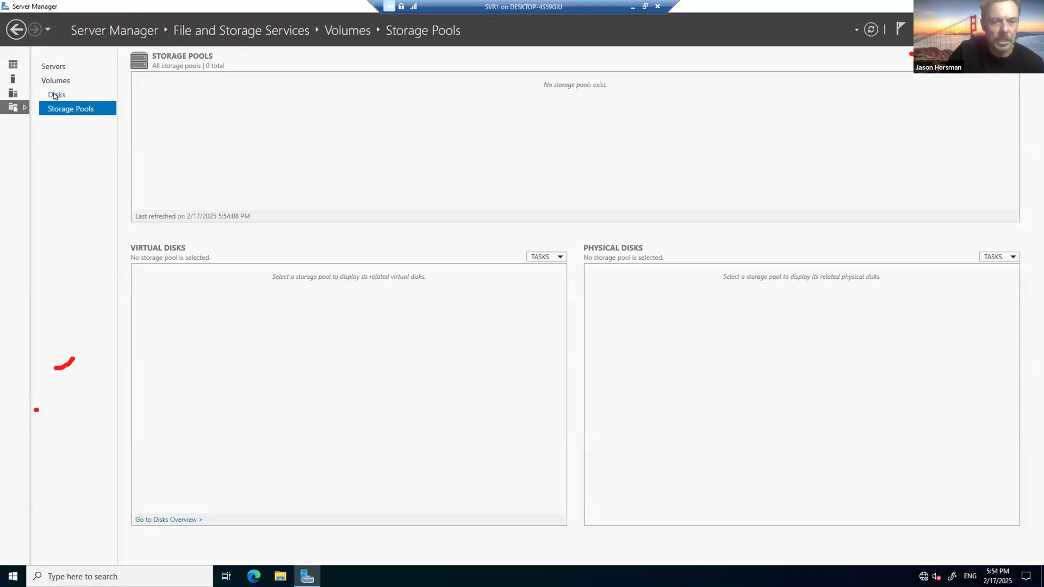
pyautogui.click(55, 95)
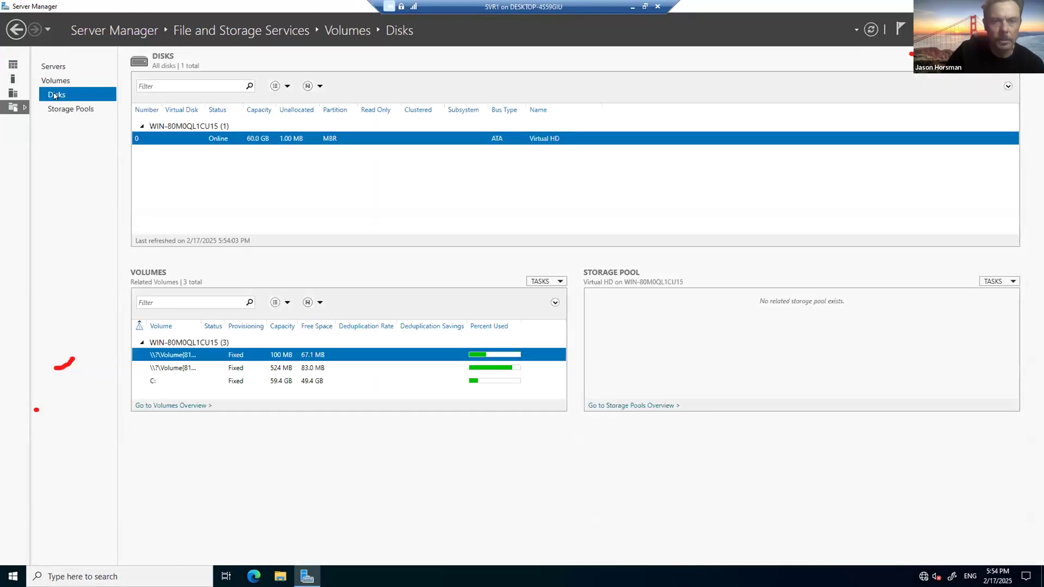
pyautogui.click(58, 82)
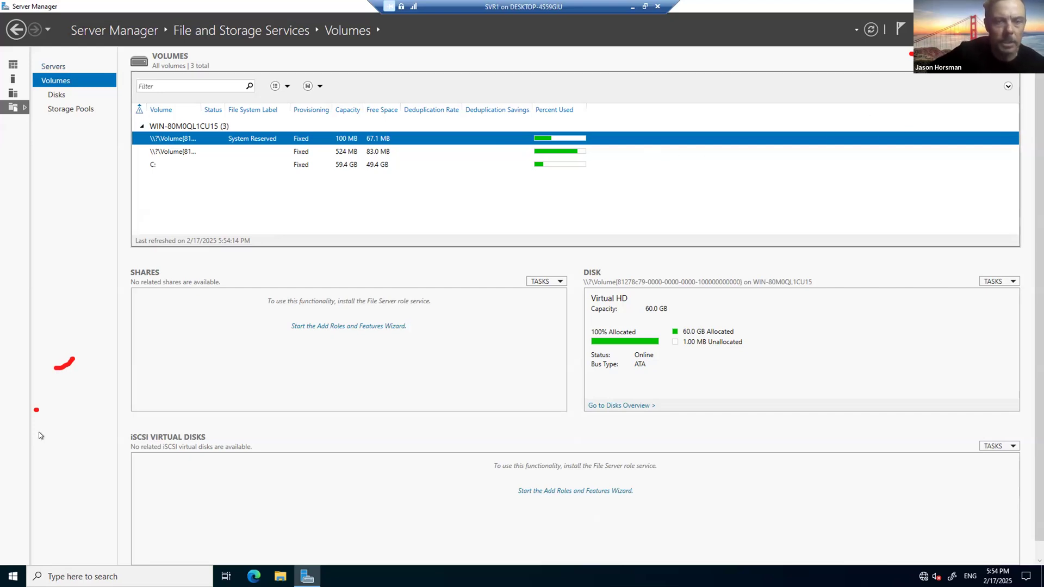
pyautogui.hotkey('alt', 'Tab')
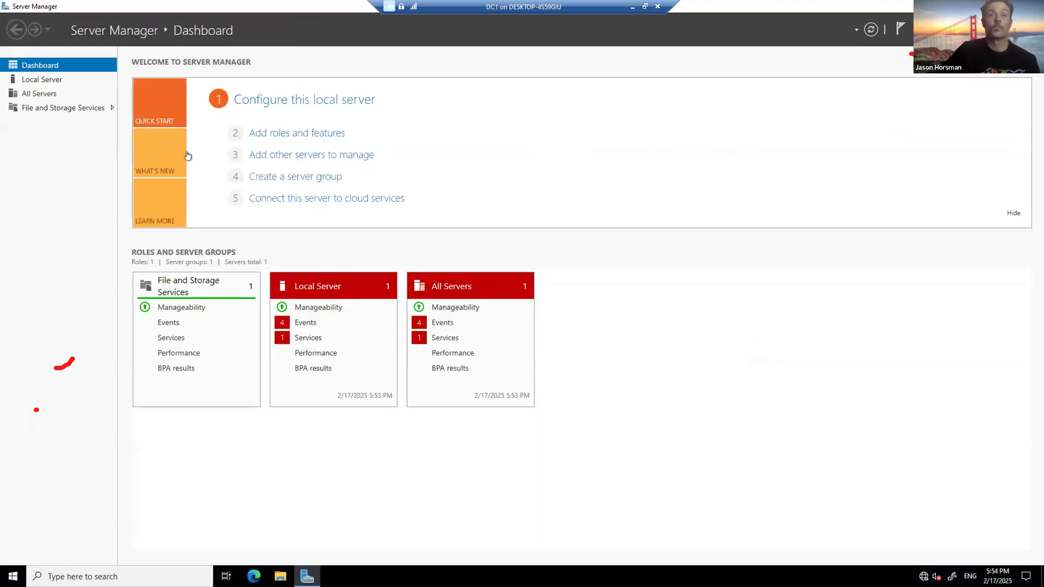
# Step: Open DC1's iSCSI page and inspect the actions for Project2.vhdx without choosing one
pyautogui.click(86, 108)
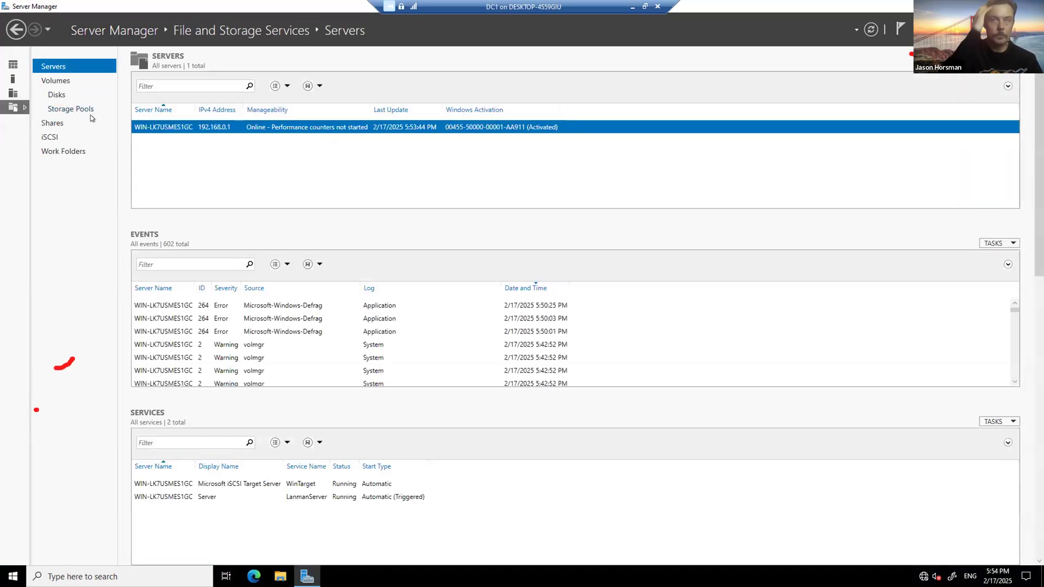
pyautogui.click(49, 137)
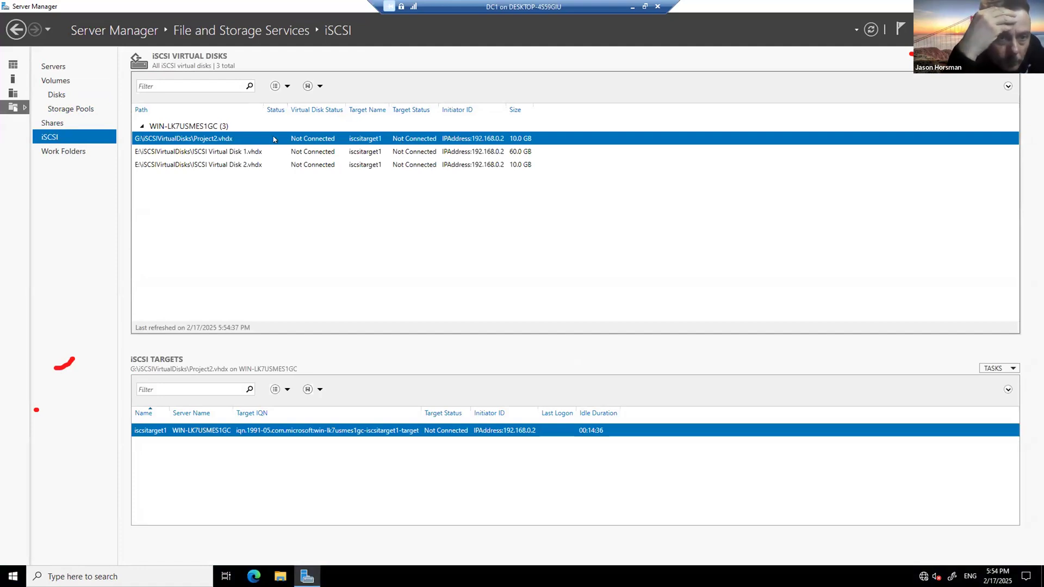
pyautogui.rightClick(151, 140)
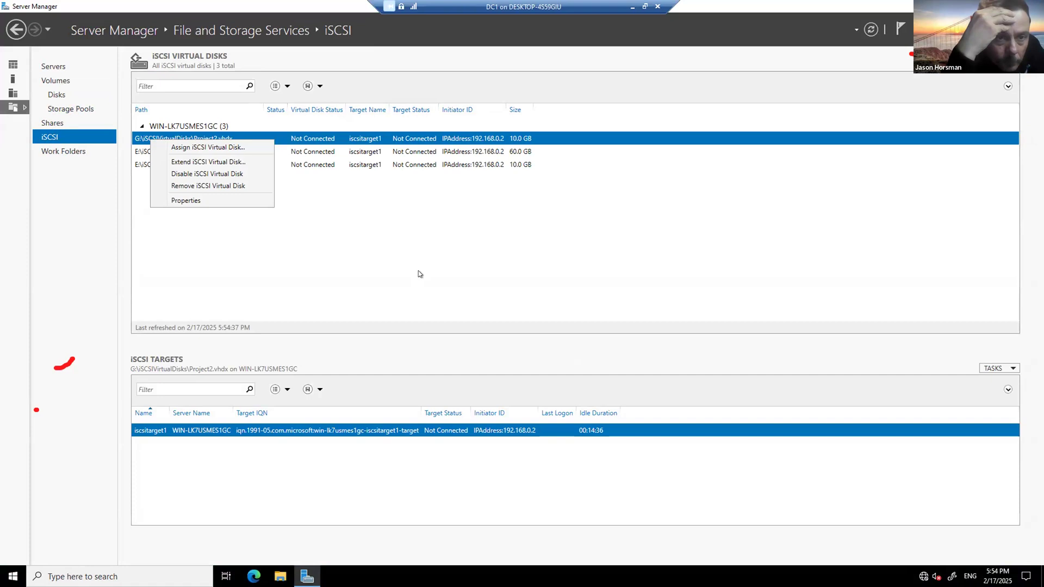
pyautogui.click(421, 274)
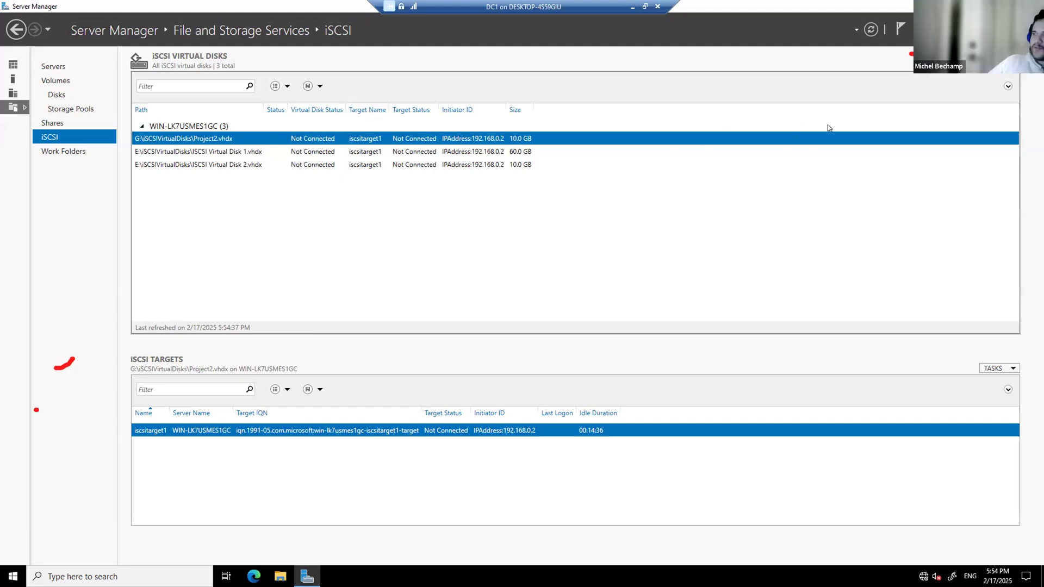
# Step: Type 'iSCS' in the virtual disk filter, then start a Windows search for the iSCSI Initiator
pyautogui.click(180, 81)
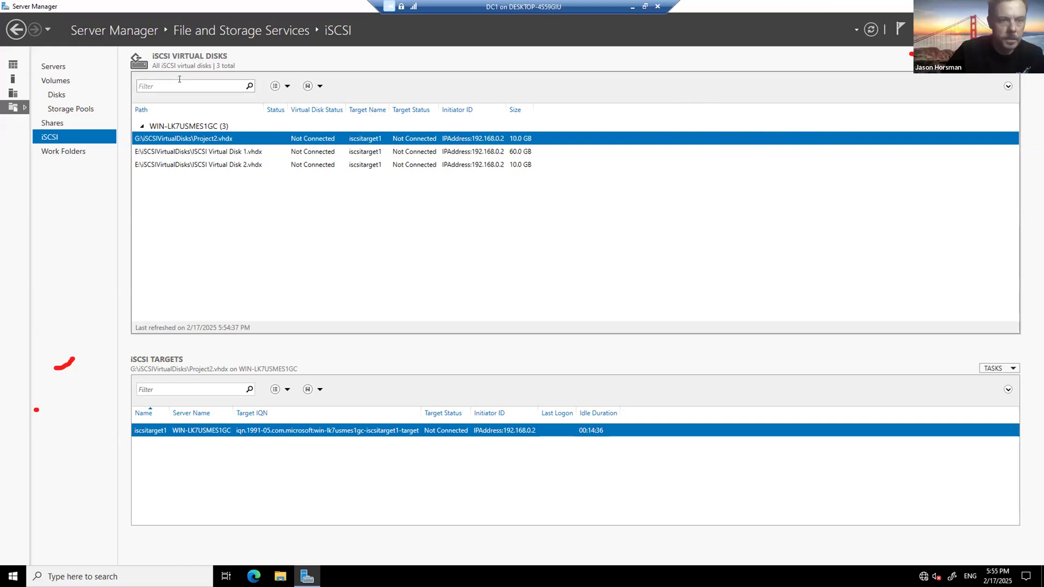
pyautogui.write('iSCSI')
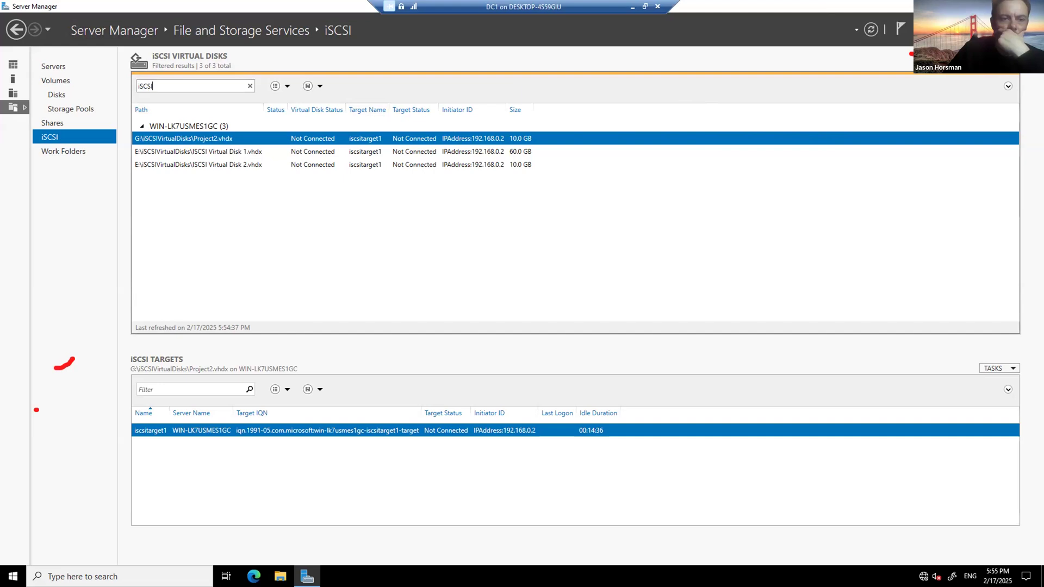
pyautogui.click(87, 576)
# Step: Launch iSCSI Initiator on DC1 and agree to start the iSCSI service
pyautogui.write('iSCSI')
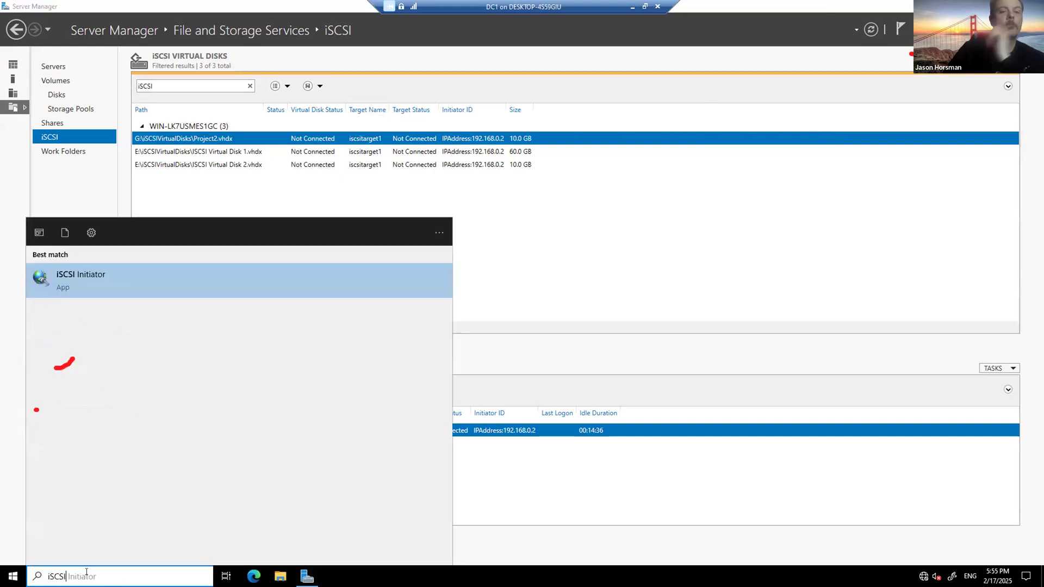
pyautogui.press('Return')
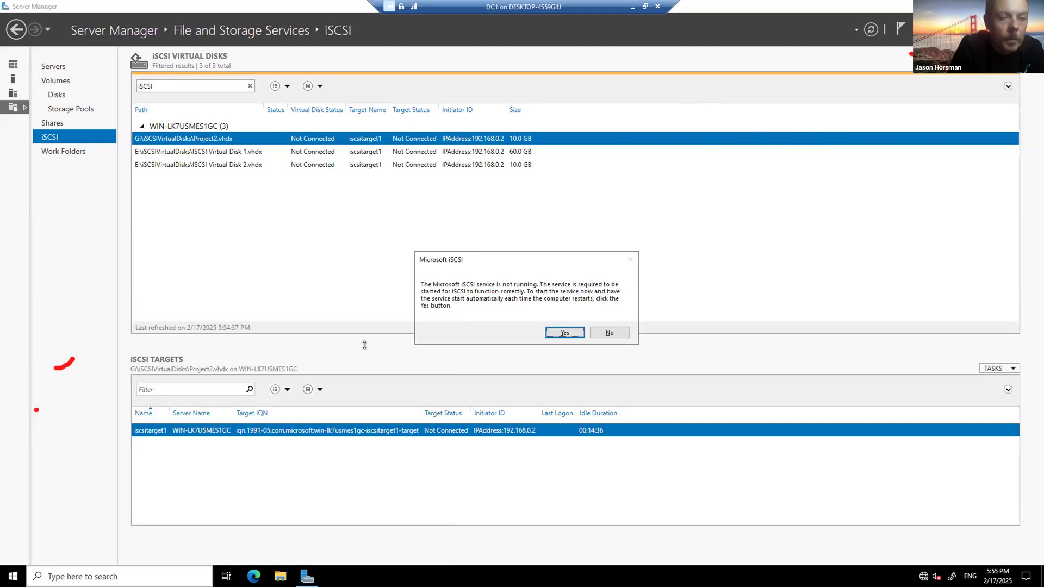
pyautogui.click(566, 333)
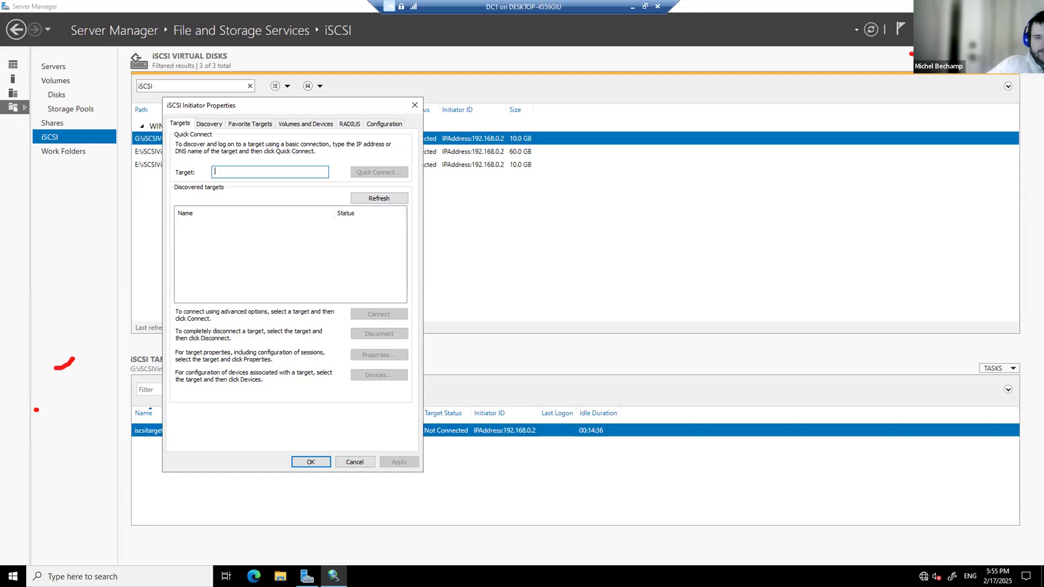
# Step: Switch between DC1 and SVR1, ending on SVR1 with its Start search open
pyautogui.hotkey('alt', 'Tab')
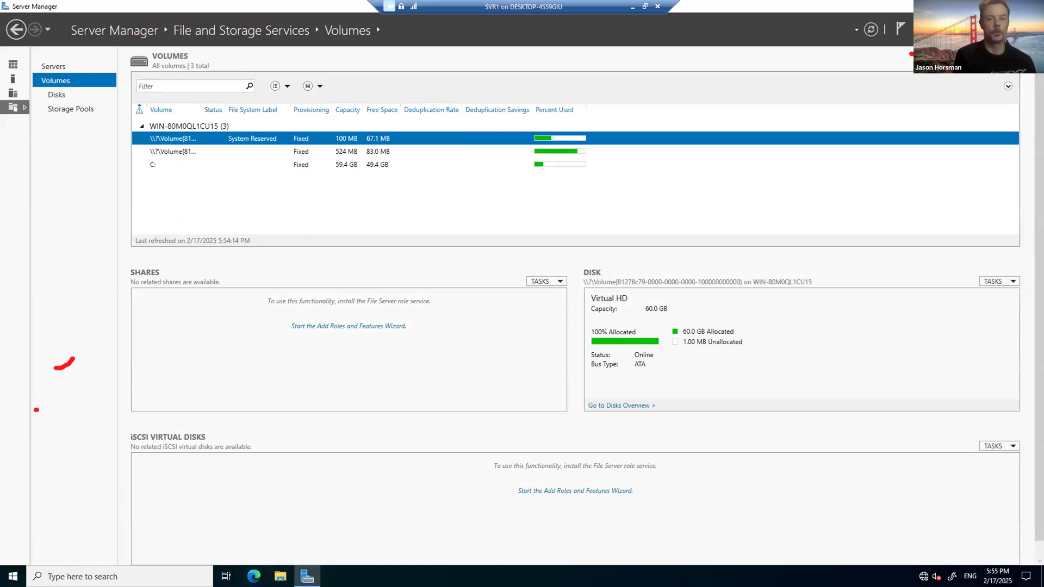
pyautogui.hotkey('alt', 'Tab')
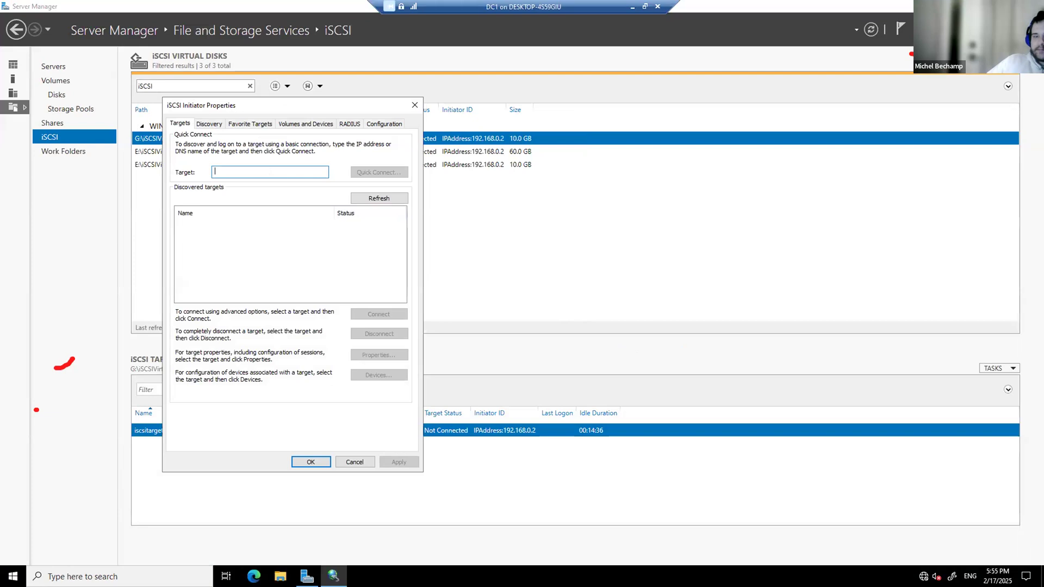
pyautogui.hotkey('alt', 'Tab')
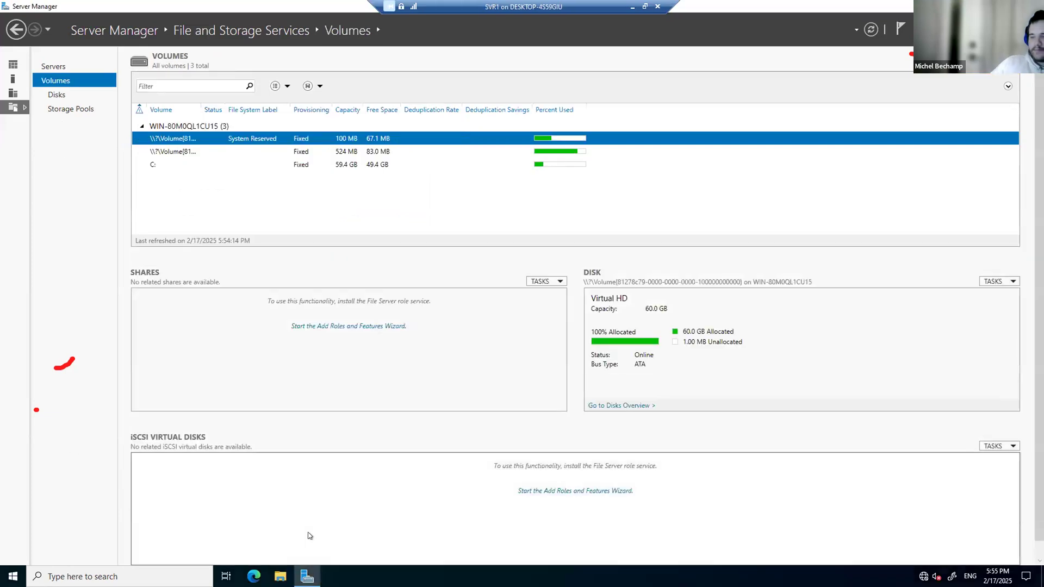
pyautogui.press('super')
# Step: Run ipconfig in an administrator Command Prompt on SVR1 to confirm its IP, then close it
pyautogui.write('cmd')
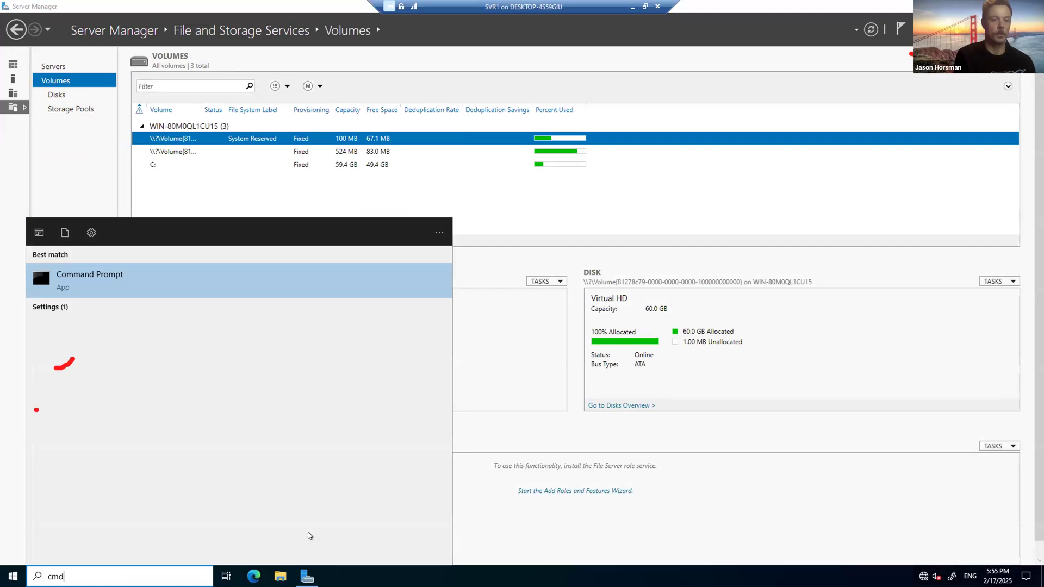
pyautogui.click(159, 282)
pyautogui.write('ipconfig')
pyautogui.press('Return')
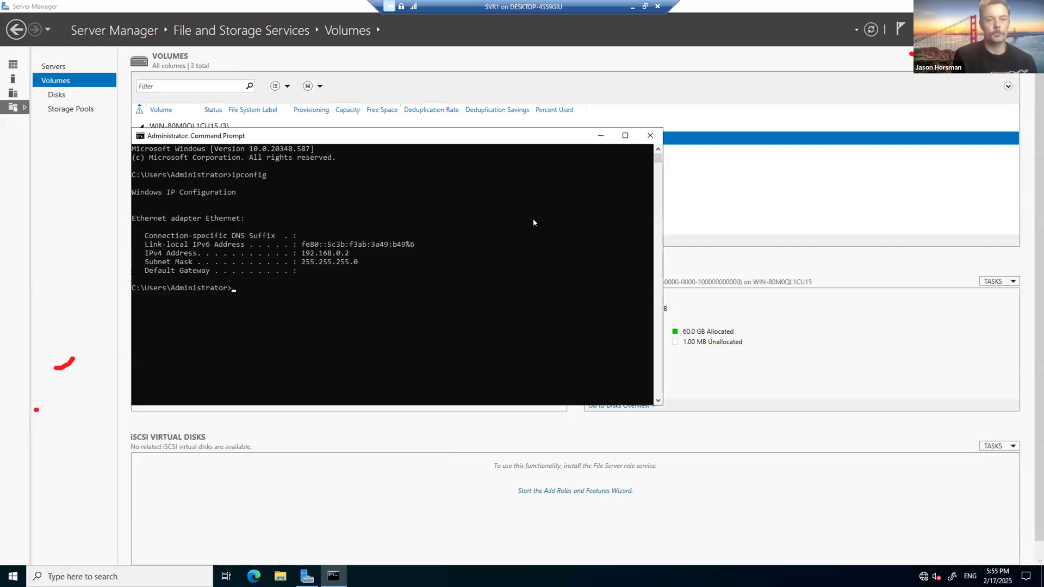
pyautogui.click(650, 136)
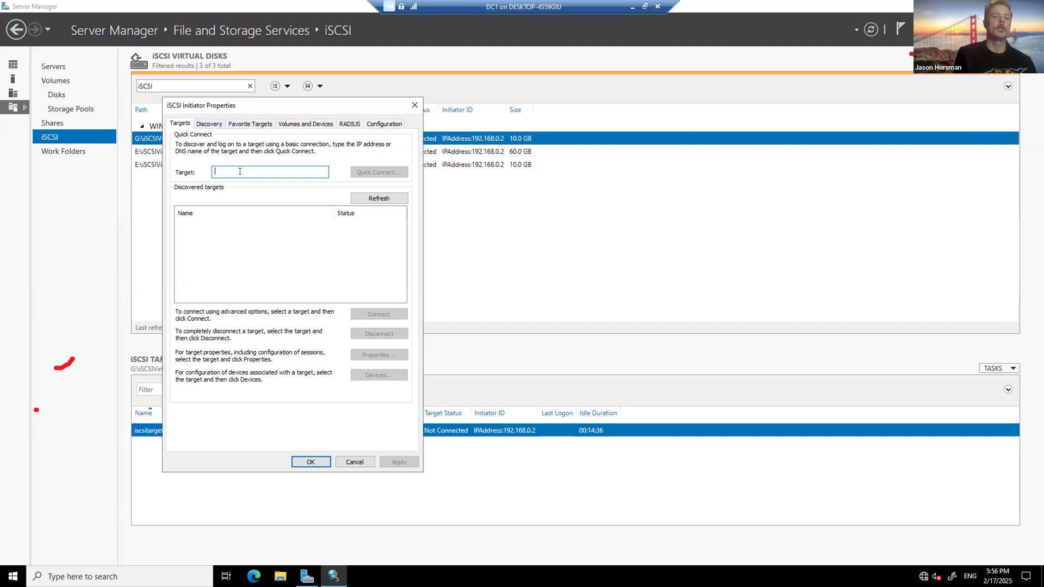
# Step: Quick Connect to target 192.168.0.2 in iSCSI Initiator and close the failed results
pyautogui.write('192.1')
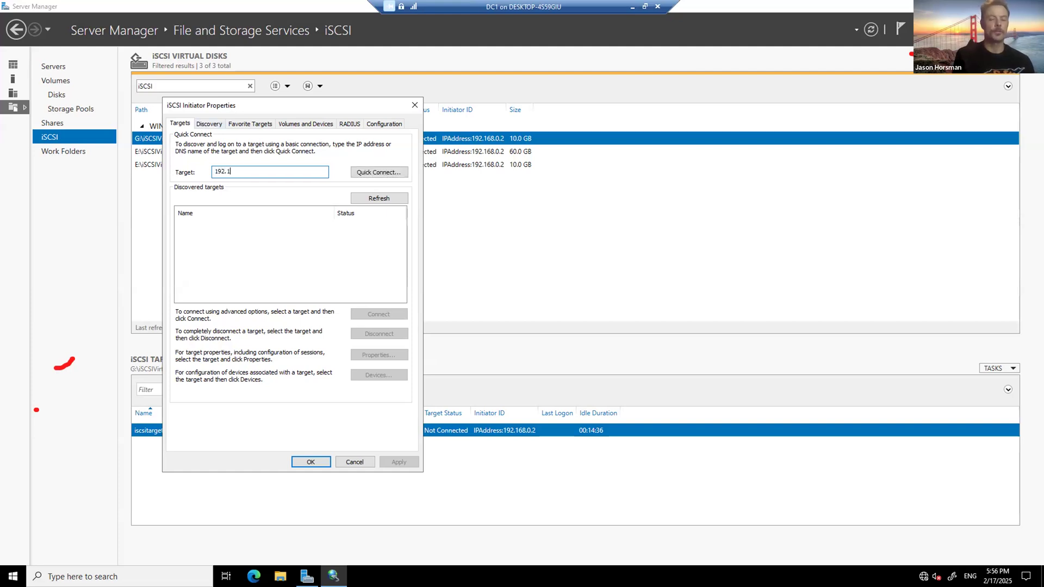
pyautogui.write('68.0.2')
pyautogui.click(373, 167)
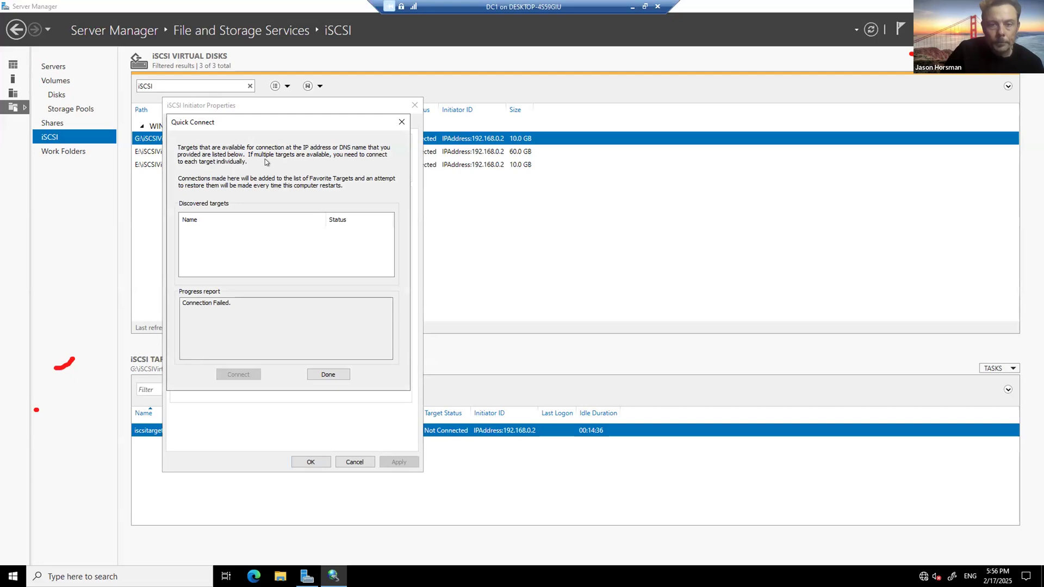
pyautogui.click(320, 376)
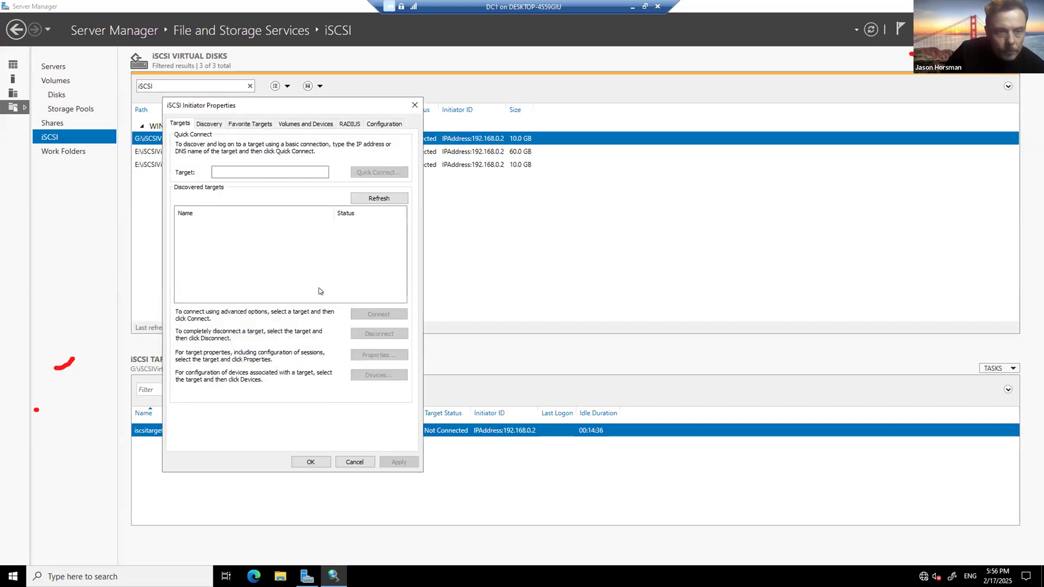
pyautogui.click(287, 172)
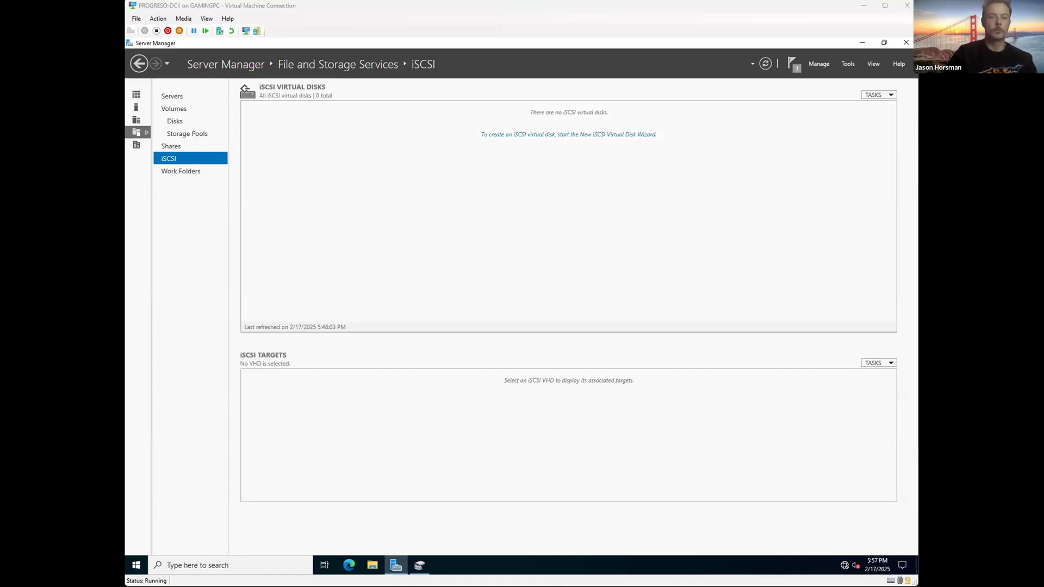
# Step: Start the New iSCSI Virtual Disk Wizard and store the disk on volume C:
pyautogui.click(571, 136)
pyautogui.moveTo(509, 134); pyautogui.dragTo(658, 191)
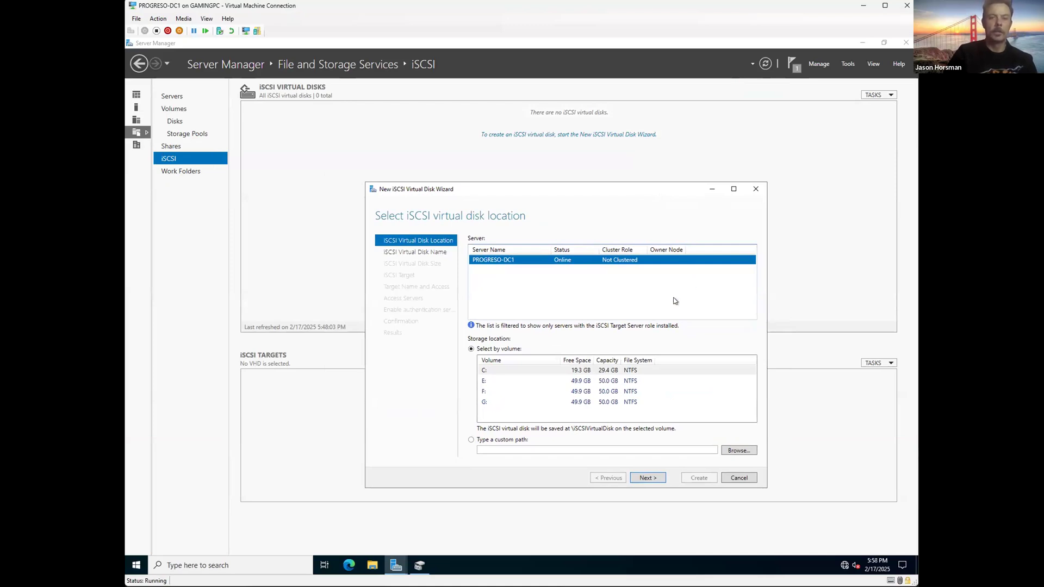
pyautogui.click(647, 478)
pyautogui.click(593, 477)
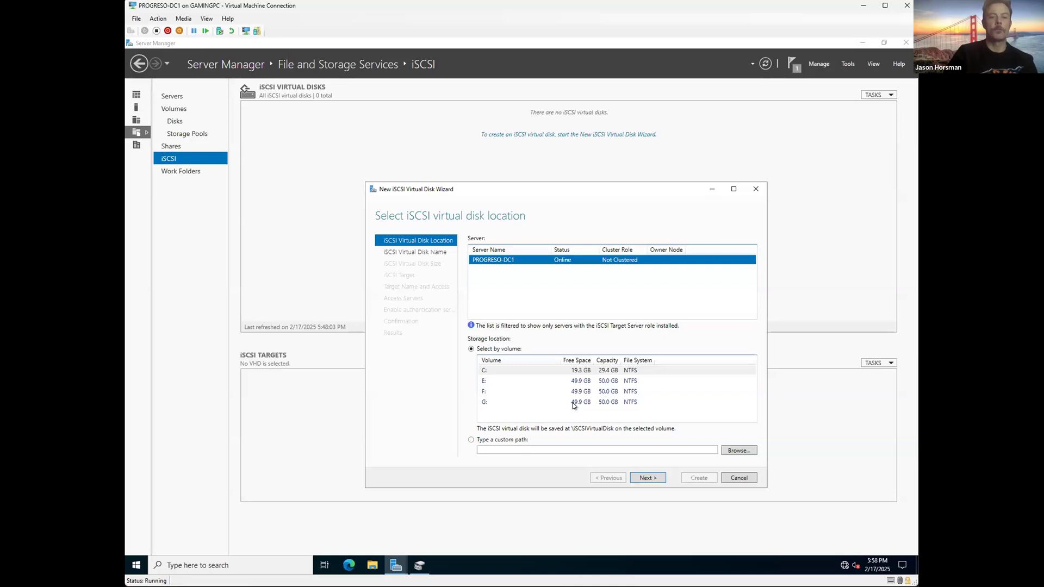
pyautogui.click(578, 378)
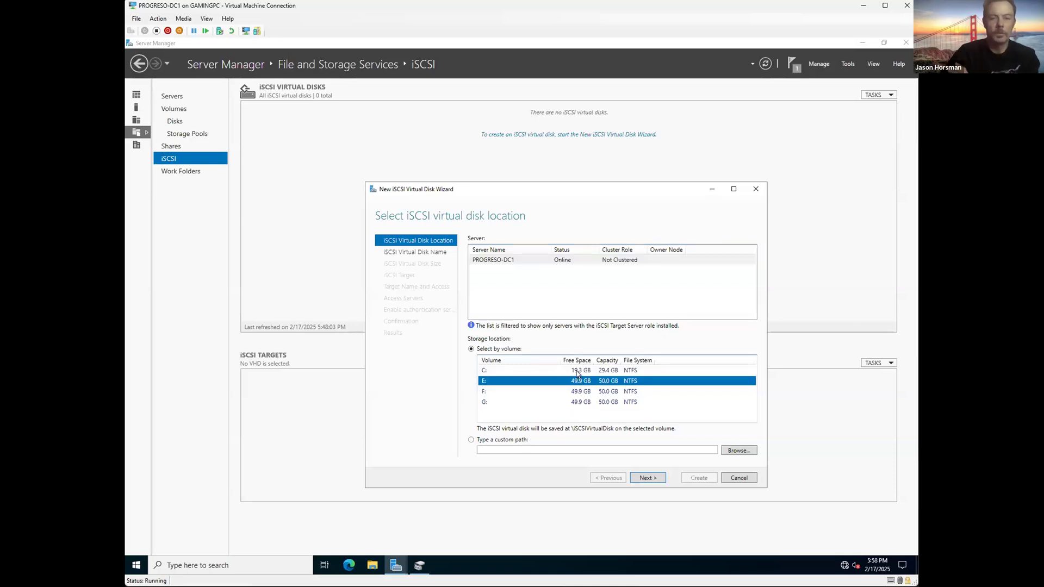
pyautogui.click(577, 373)
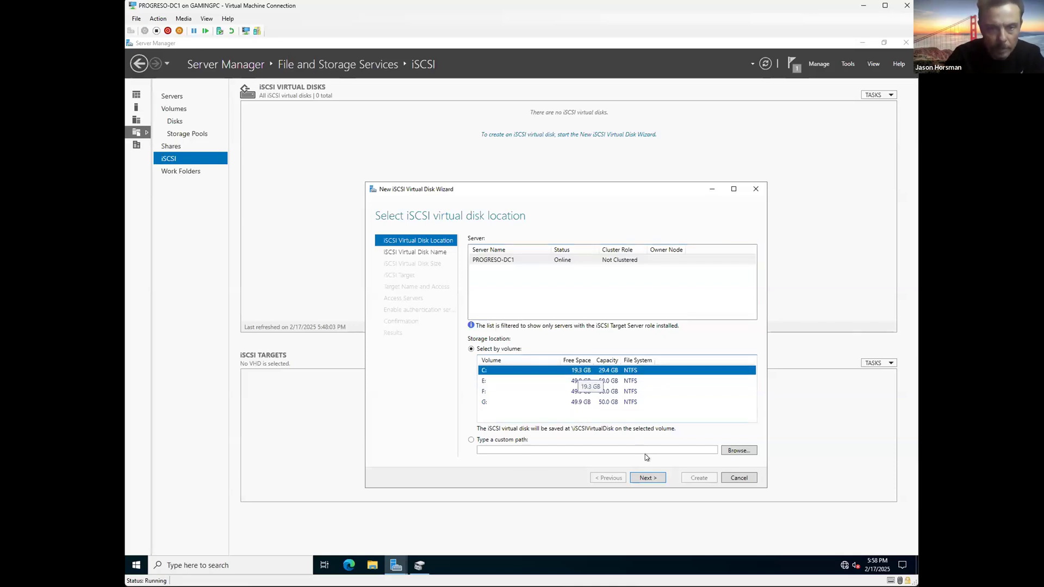
pyautogui.click(649, 482)
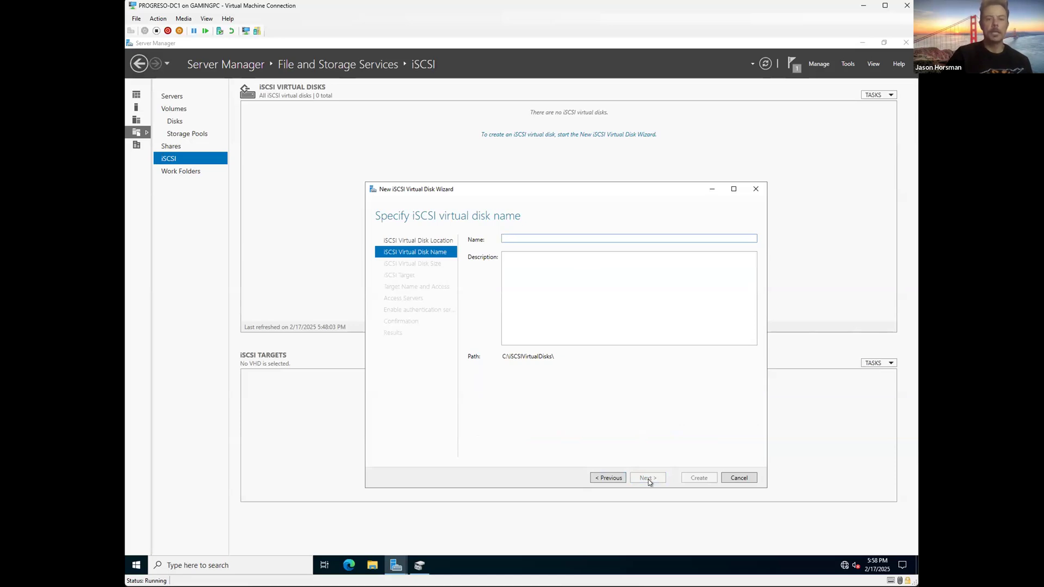
# Step: Name the virtual disk 'Project 2' and continue past the description
pyautogui.write('Project 2')
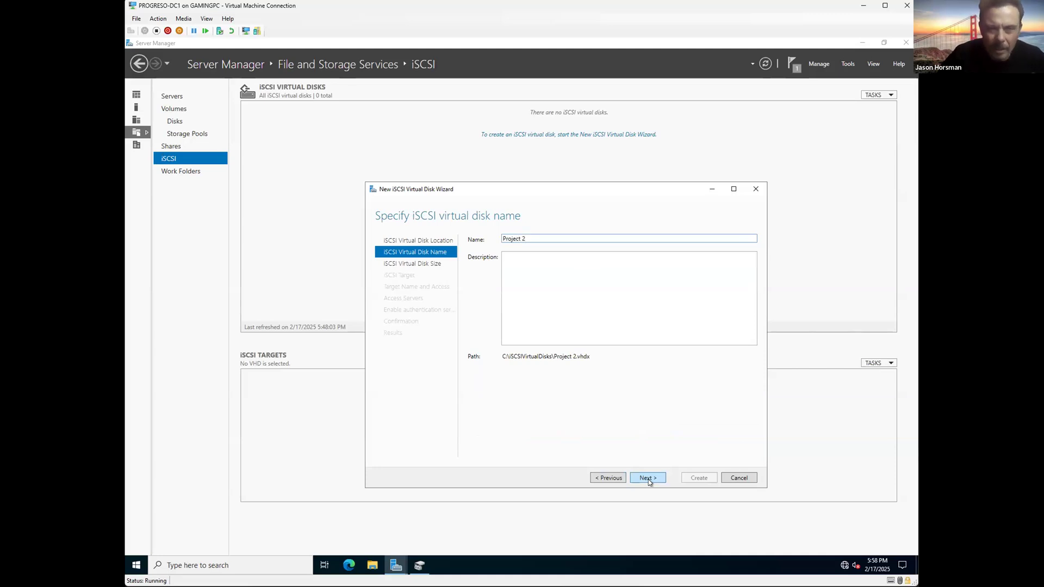
pyautogui.click(599, 327)
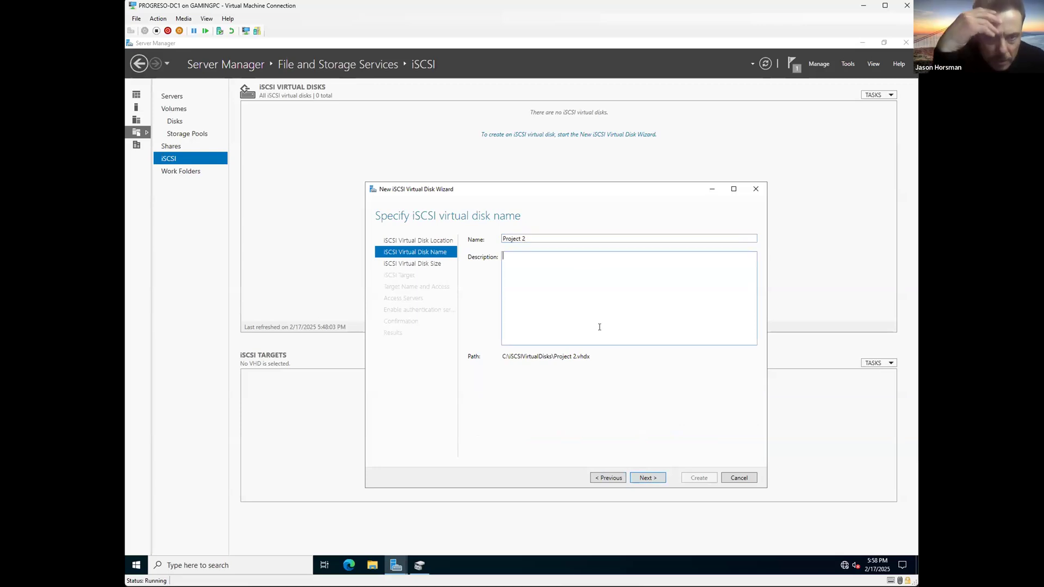
pyautogui.click(647, 477)
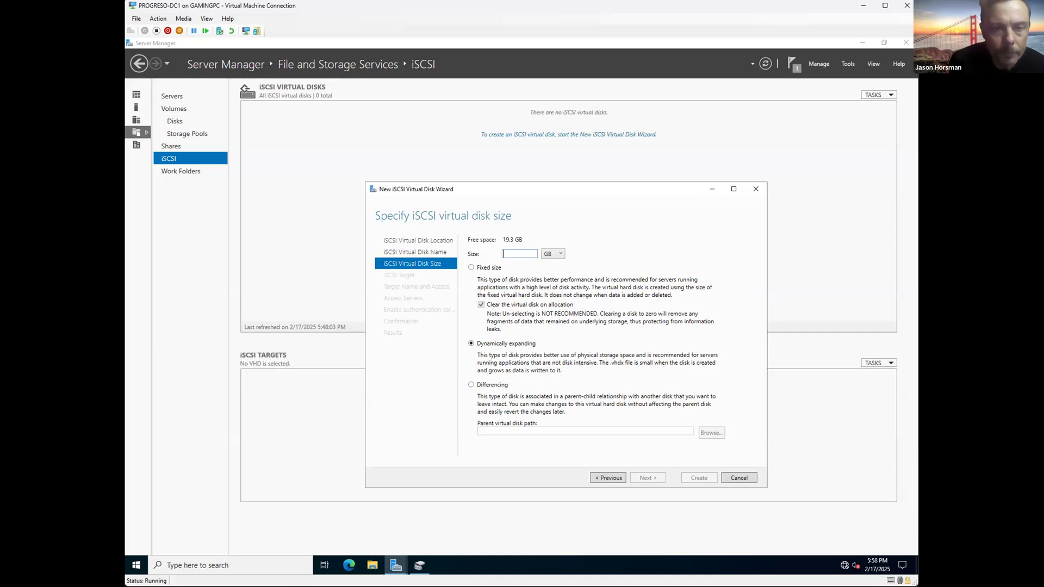
# Step: Make the Project 2 disk 7 GB, dynamically expanding, and continue to target assignment
pyautogui.write('7')
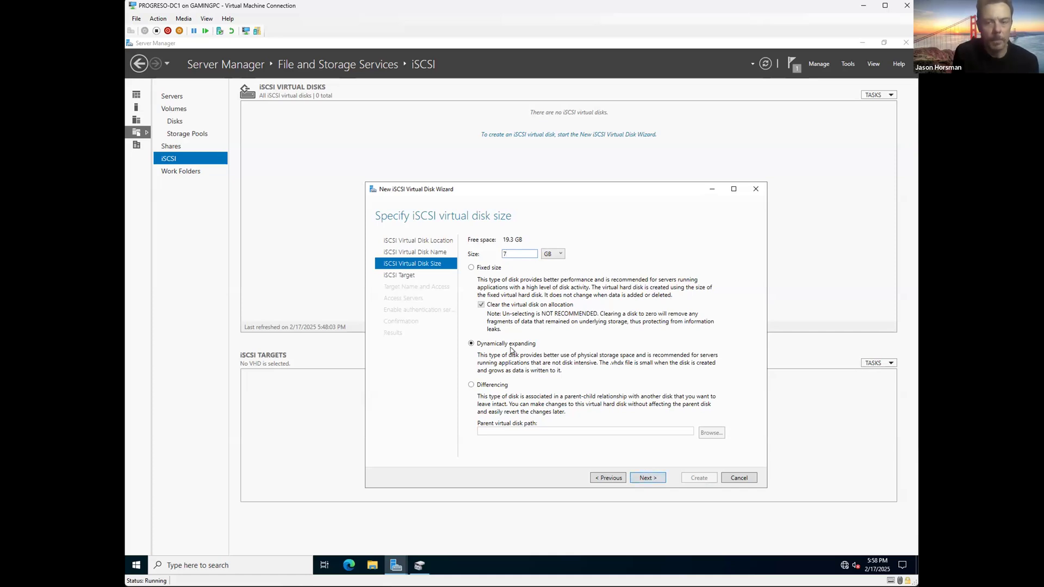
pyautogui.click(643, 482)
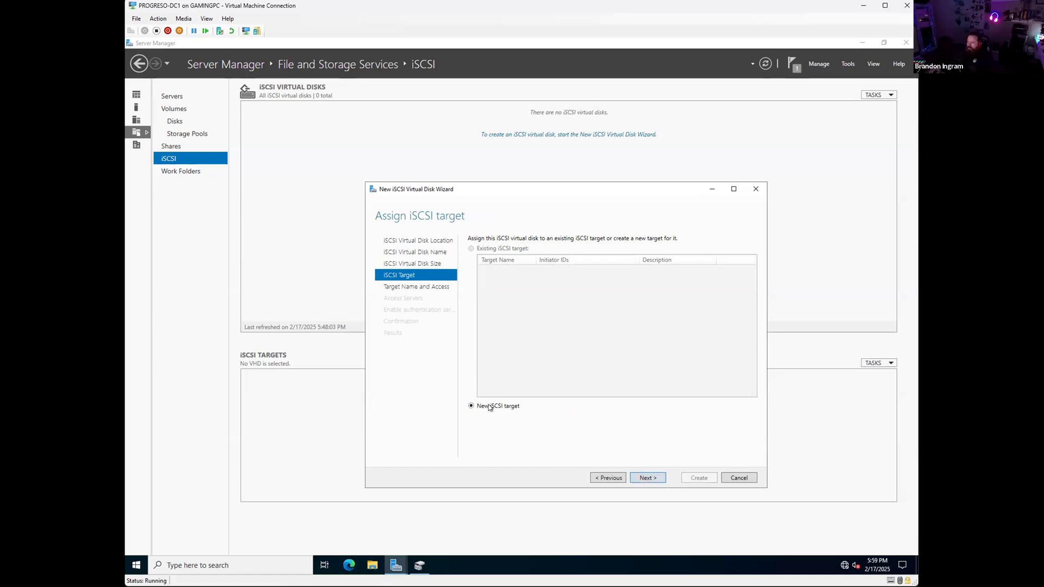
# Step: Create a new iSCSI target named PROGRESO-SVR1, correcting the initial 'SVR1', and reach Access Servers
pyautogui.click(648, 478)
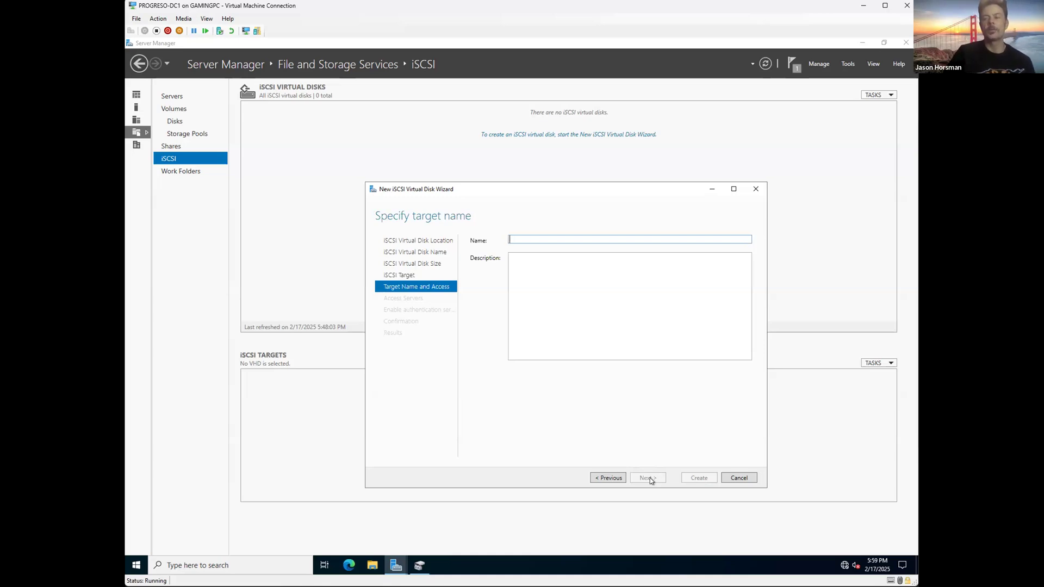
pyautogui.write('SVR1')
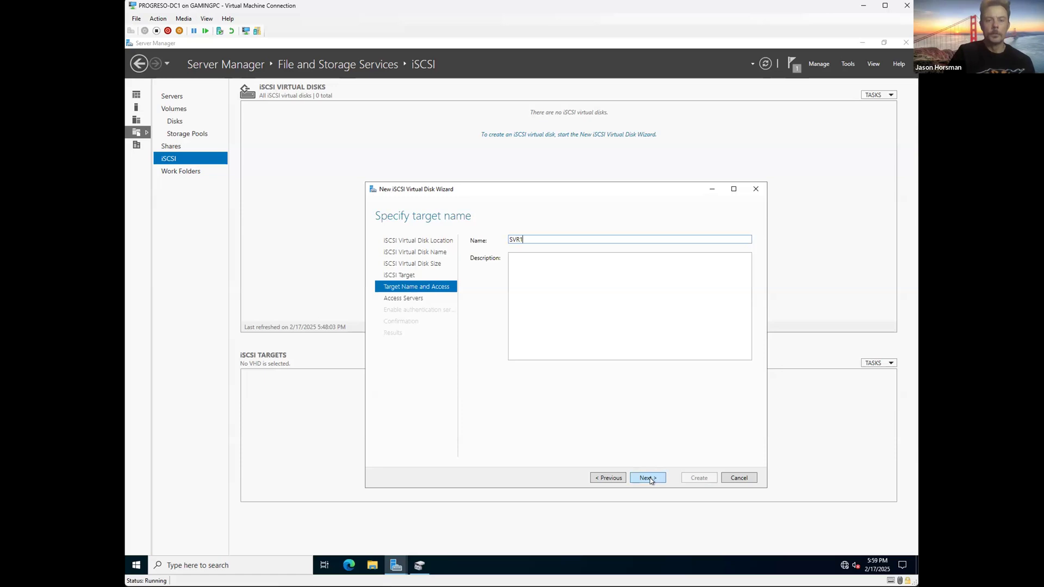
pyautogui.click(649, 479)
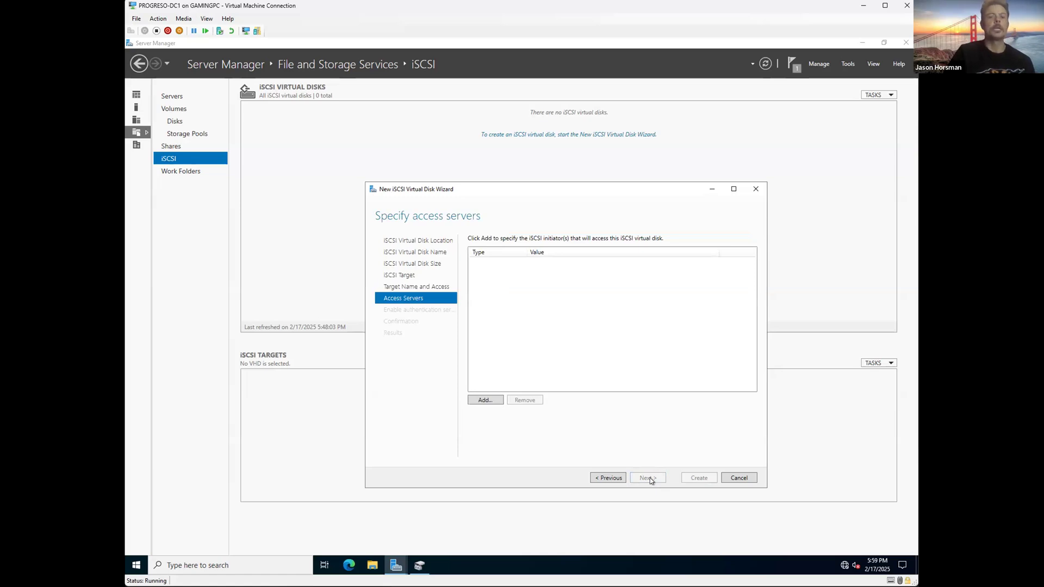
pyautogui.click(608, 478)
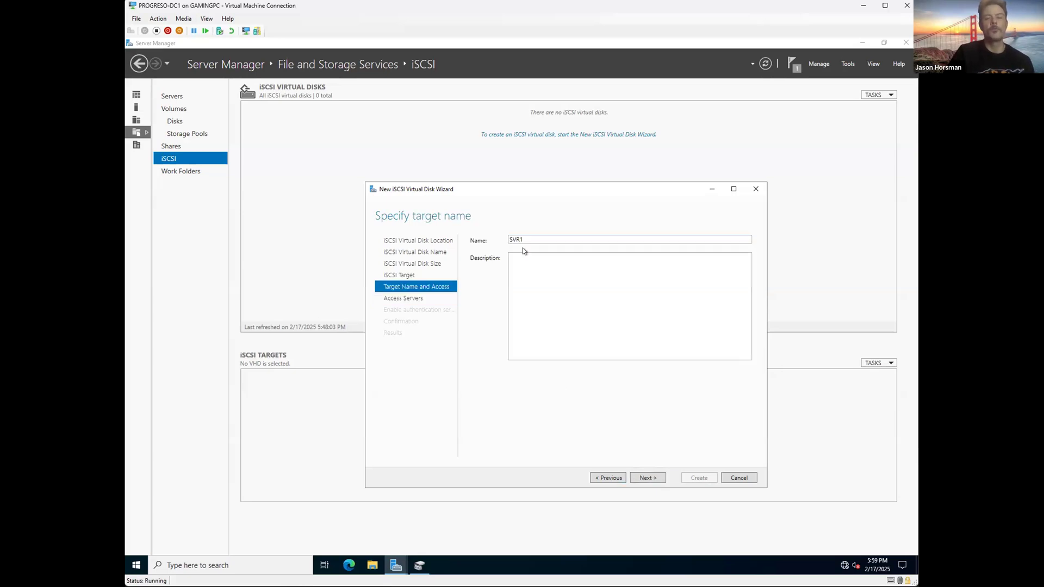
pyautogui.click(511, 240)
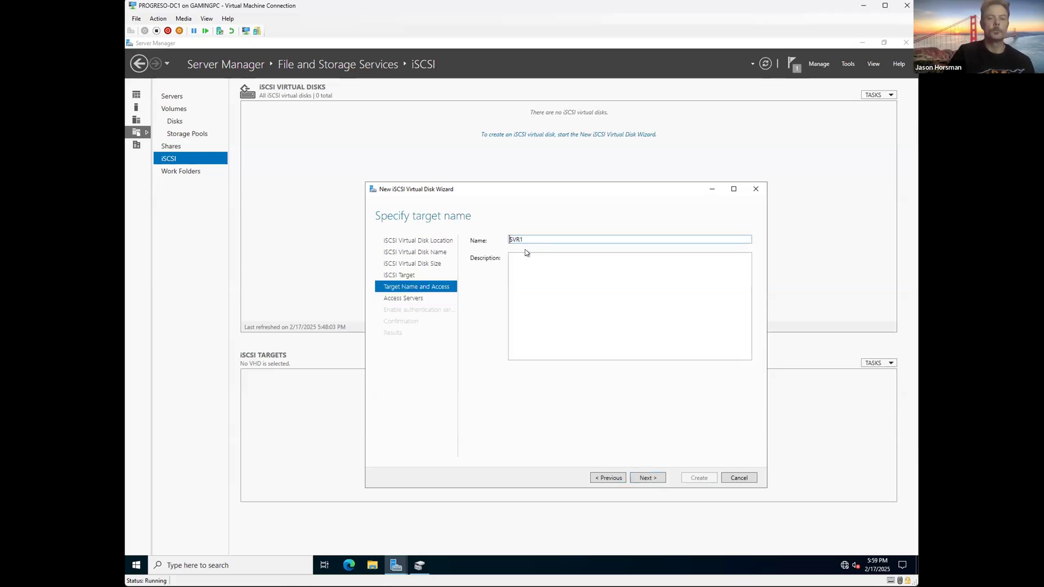
pyautogui.write('PROGRESO-')
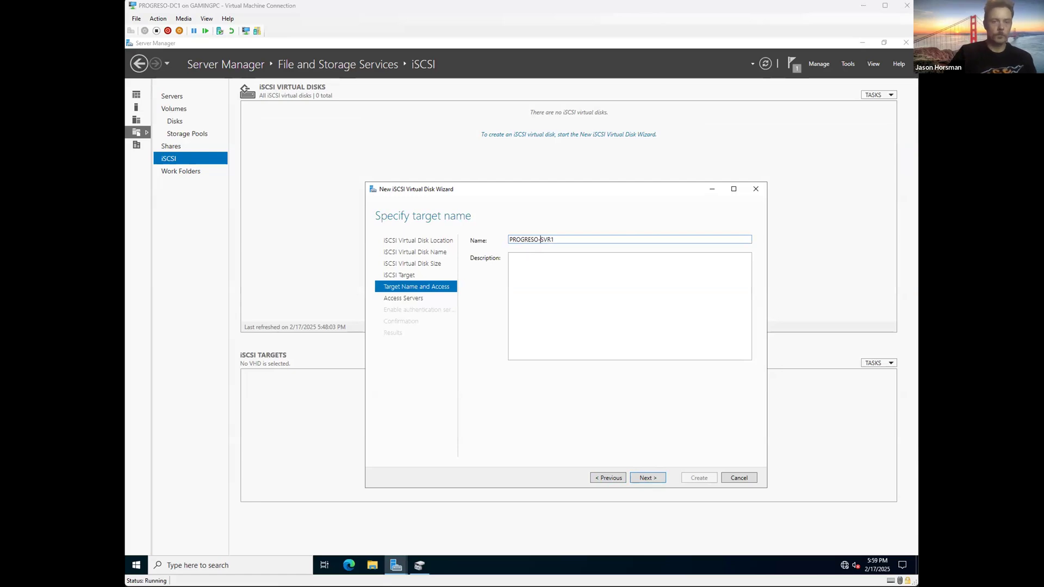
pyautogui.click(648, 479)
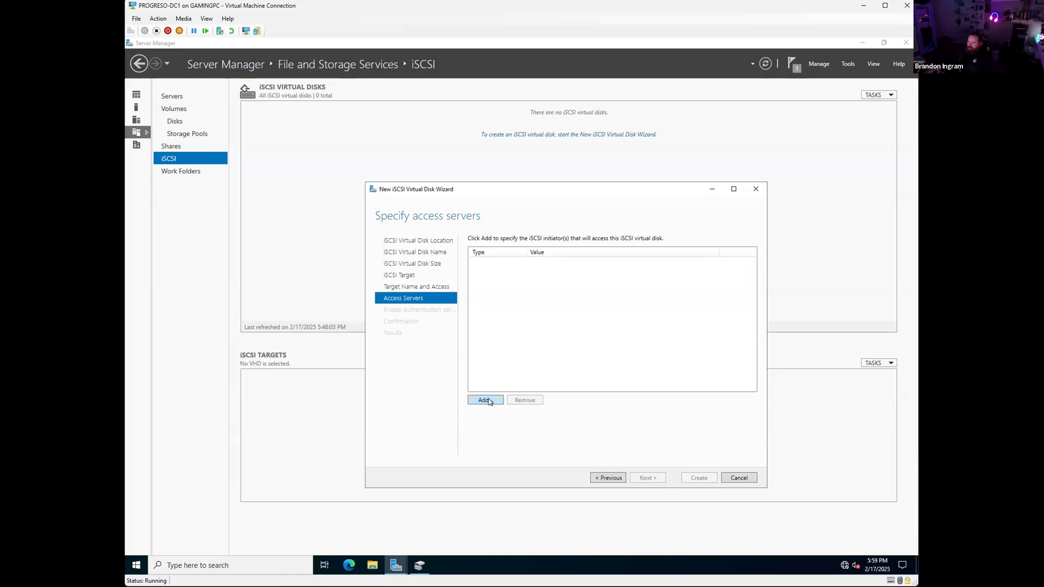
# Step: Add an initiator, try looking up PROGRESO-DC1 in Select Computer, then cancel back to Add initiator ID
pyautogui.click(485, 400)
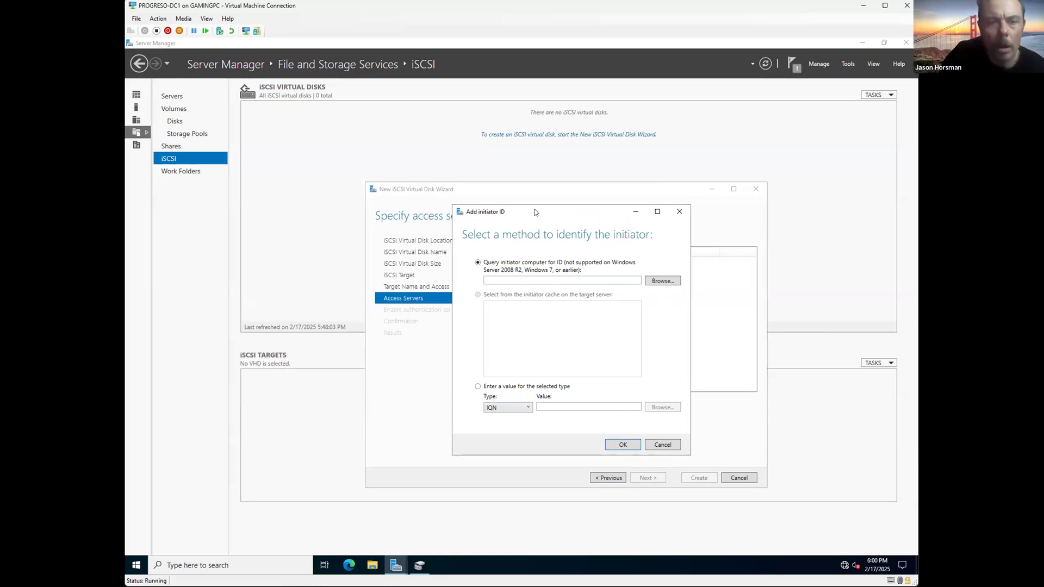
pyautogui.click(663, 281)
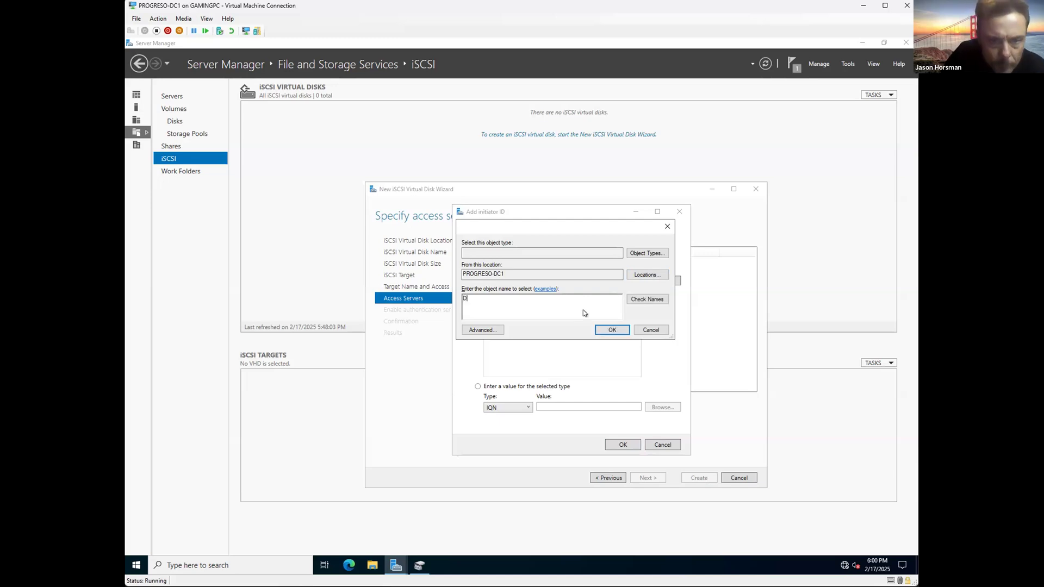
pyautogui.press('Escape')
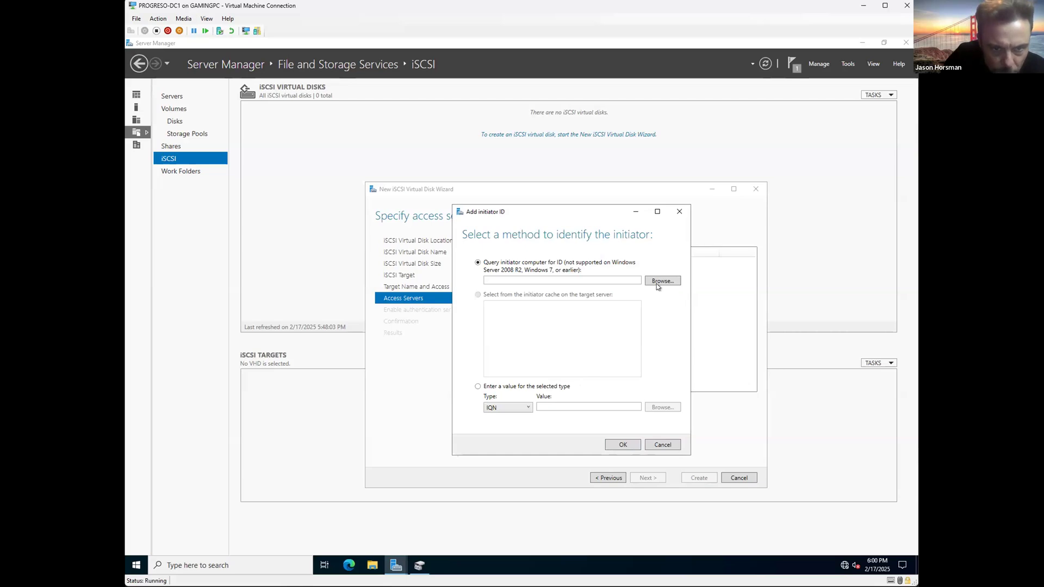
pyautogui.press('Return')
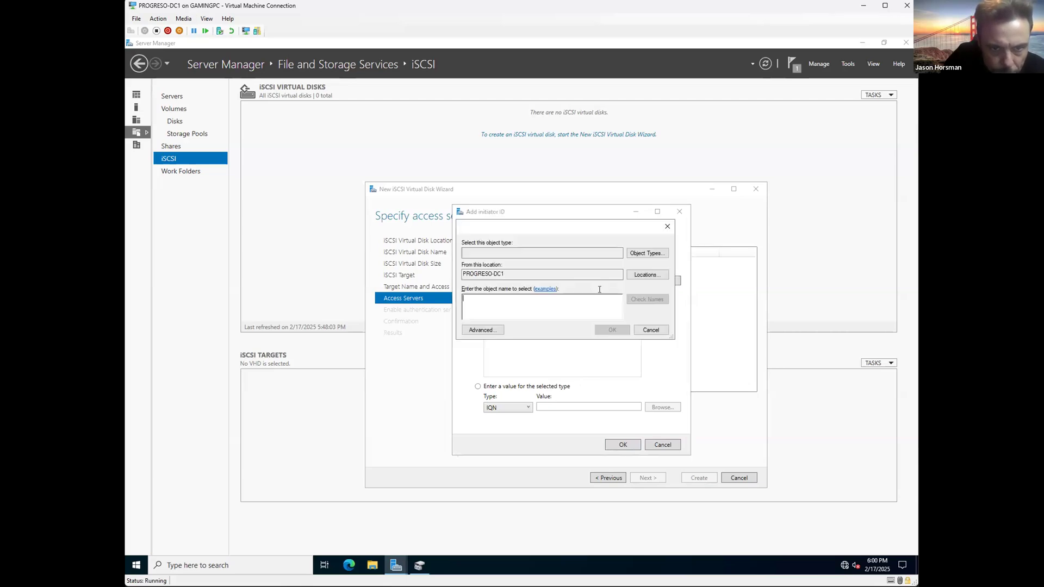
pyautogui.write('PROGRESO')
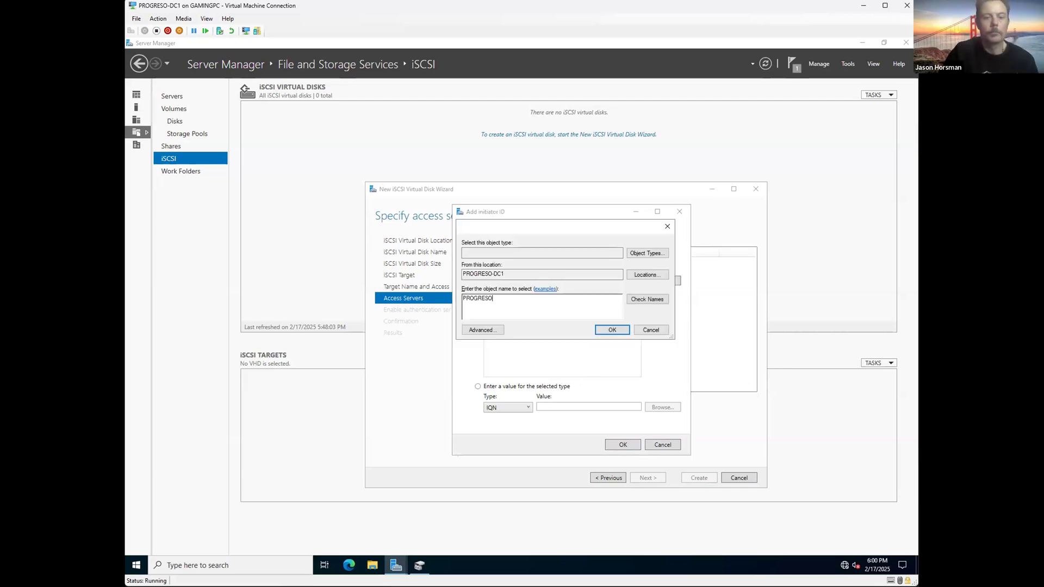
pyautogui.write('-DC1')
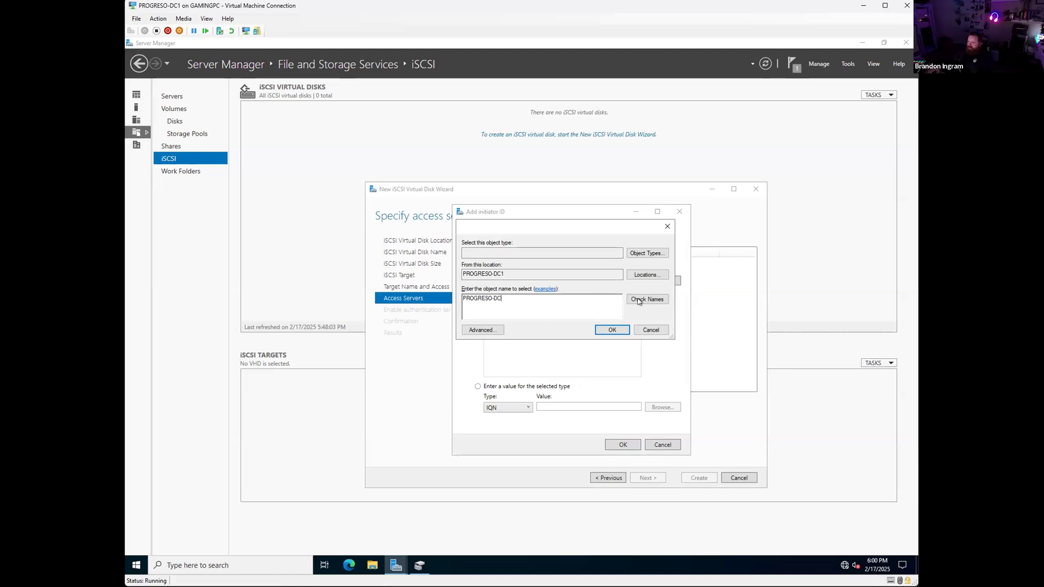
pyautogui.click(642, 300)
pyautogui.click(566, 294)
pyautogui.moveTo(522, 300); pyautogui.dragTo(409, 299)
pyautogui.click(519, 304)
pyautogui.click(651, 329)
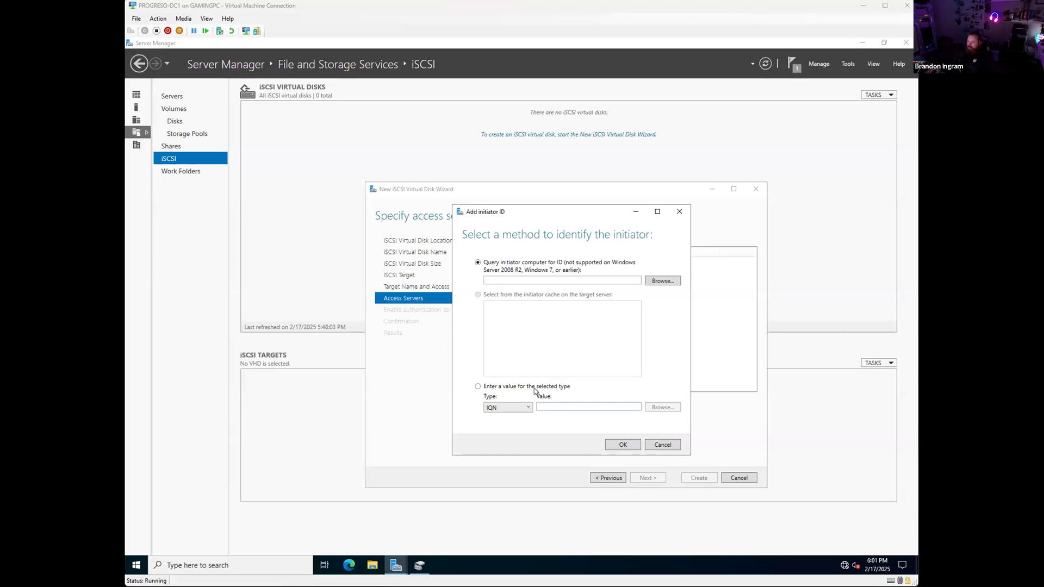
# Step: Set the entered initiator value's type to IP Address, switching from a brief DNS Name choice
pyautogui.moveTo(516, 213); pyautogui.dragTo(504, 222)
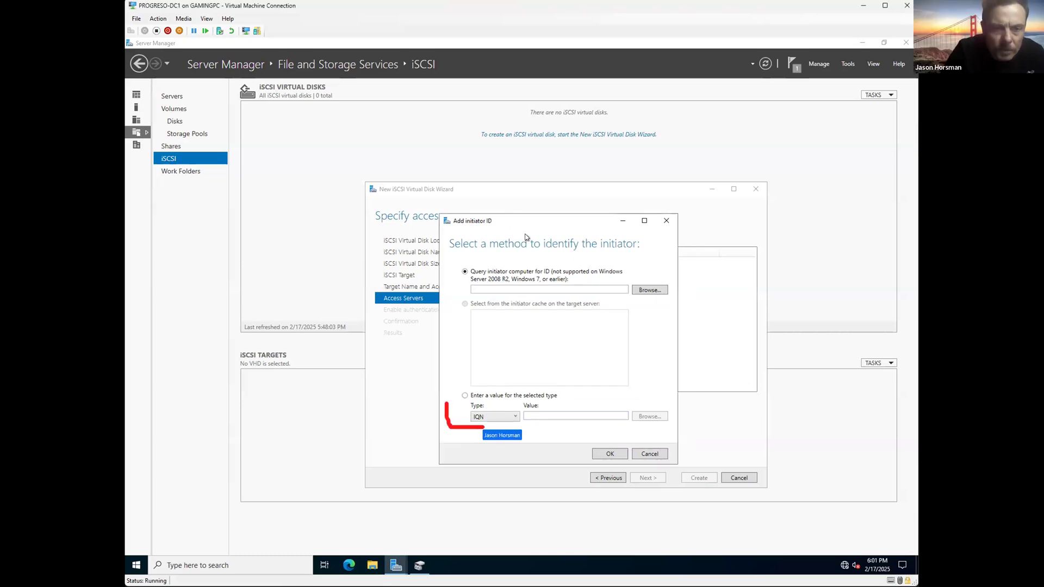
pyautogui.click(480, 416)
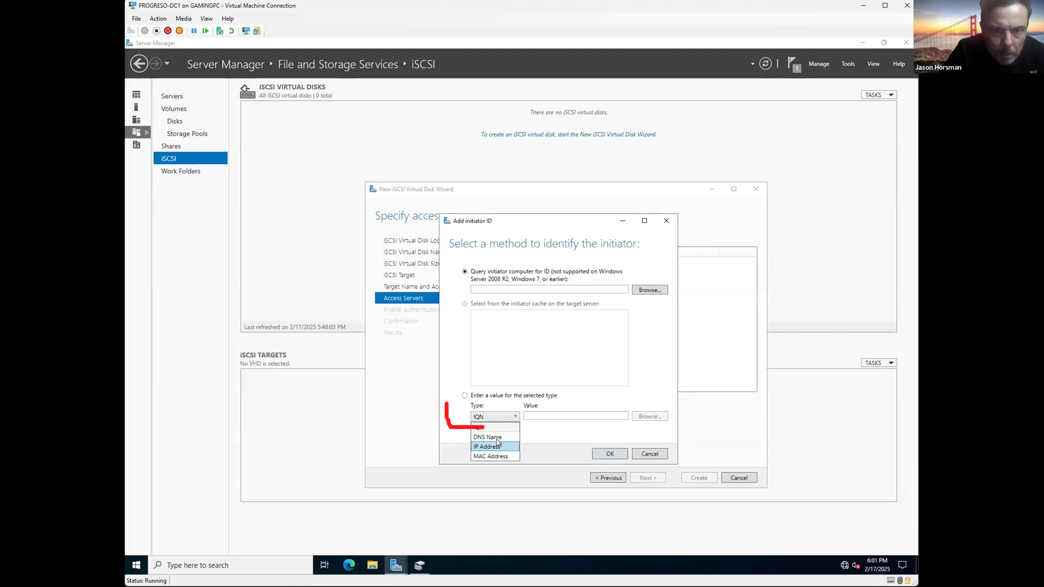
pyautogui.click(490, 438)
pyautogui.click(550, 416)
pyautogui.click(503, 417)
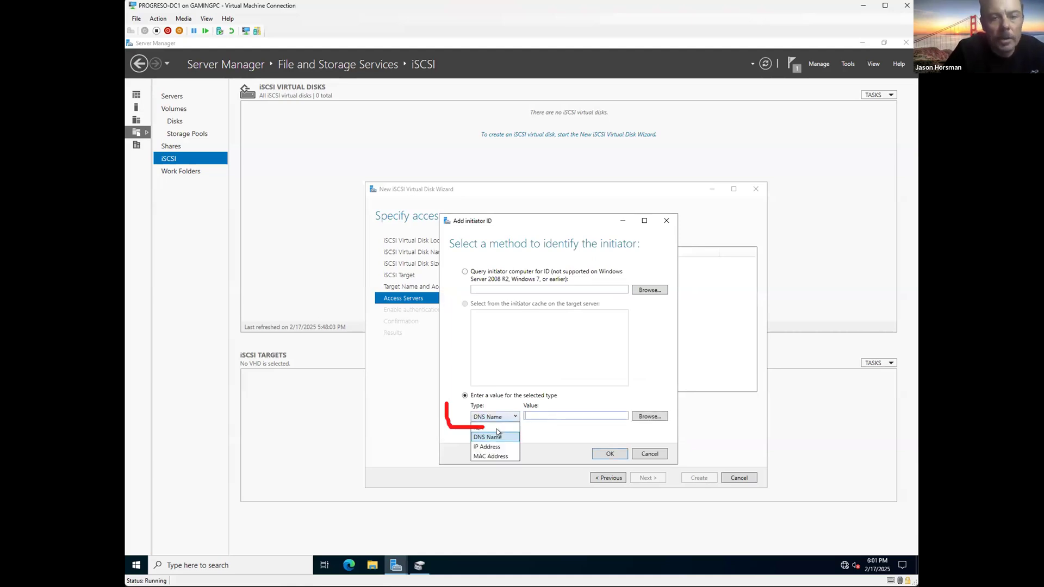
pyautogui.click(493, 446)
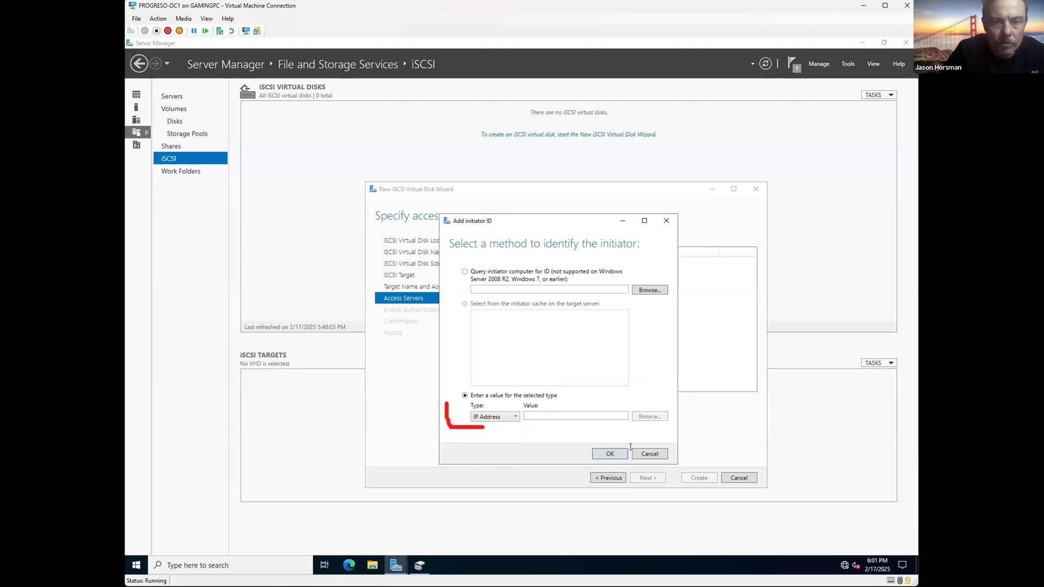
# Step: Run ipconfig in Command Prompt, revealing 169.254.186.97 and 169.254.30.56 on the vEthernet adapters
pyautogui.click(254, 566)
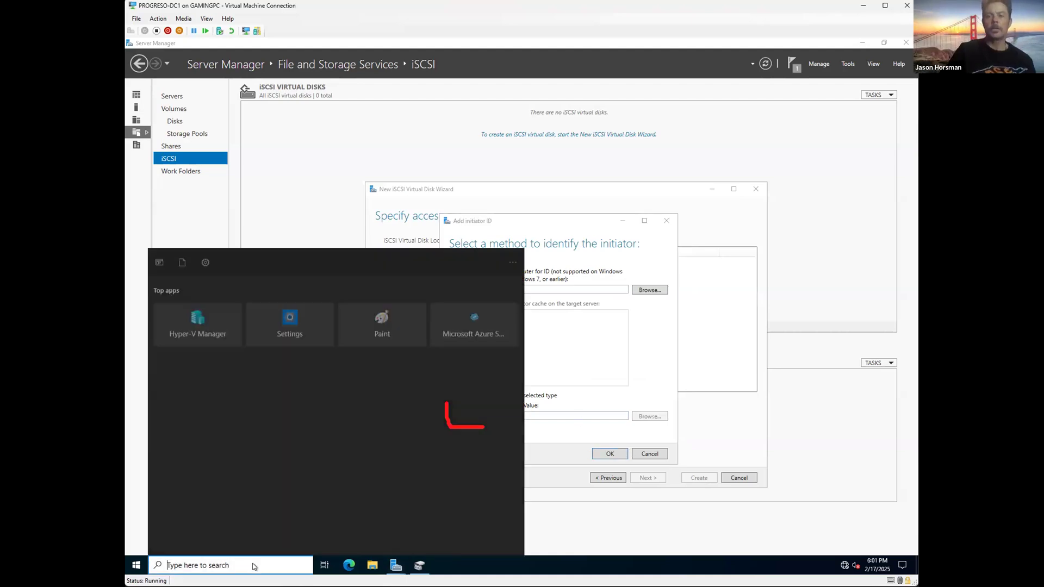
pyautogui.write('cmd')
pyautogui.press('Return')
pyautogui.write('ip')
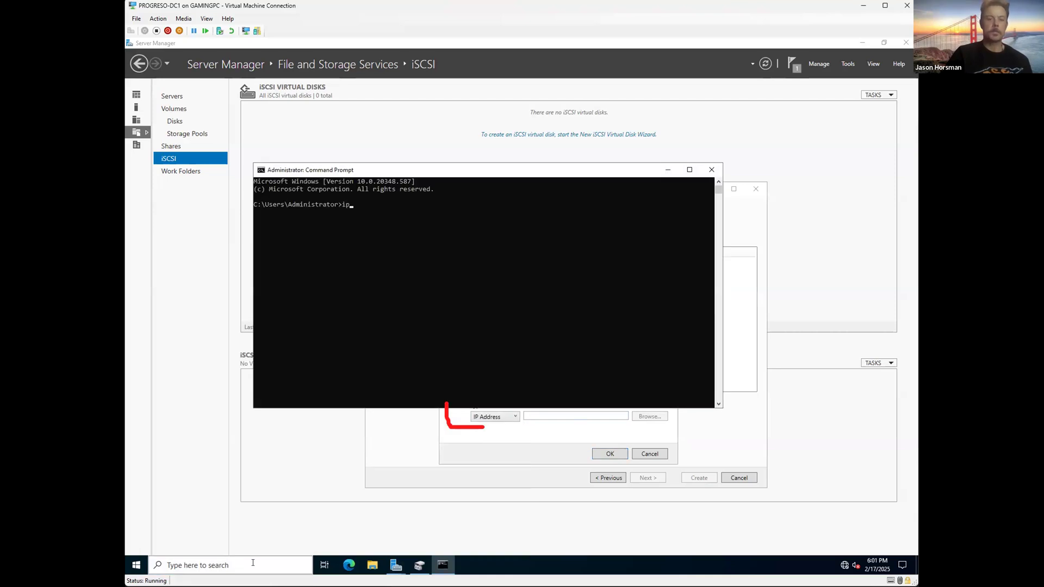
pyautogui.write('config')
pyautogui.press('Return')
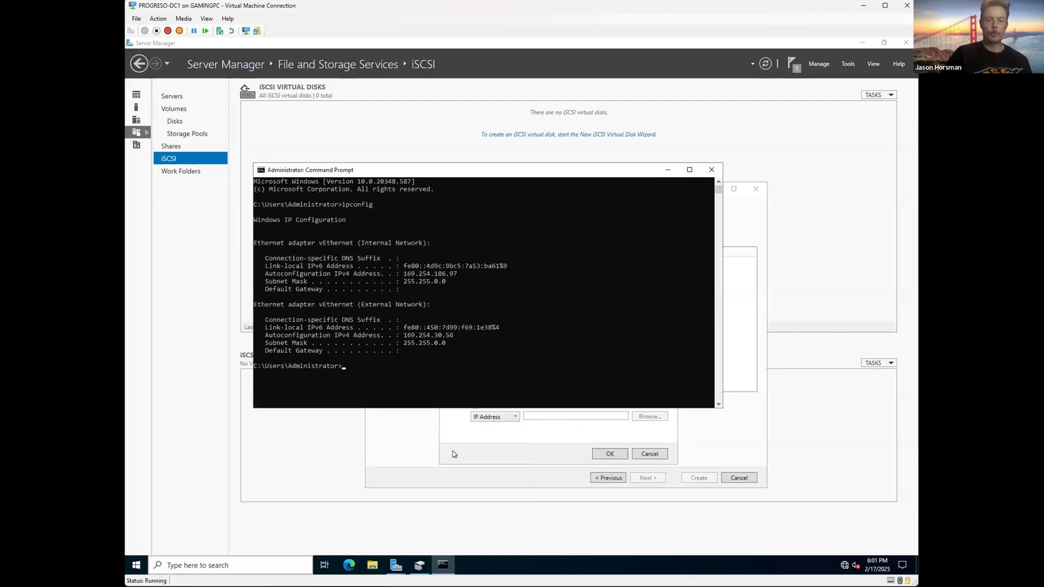
# Step: Shrink the console to a smaller window off to the side and open File Explorer
pyautogui.moveTo(443, 172); pyautogui.dragTo(314, 41)
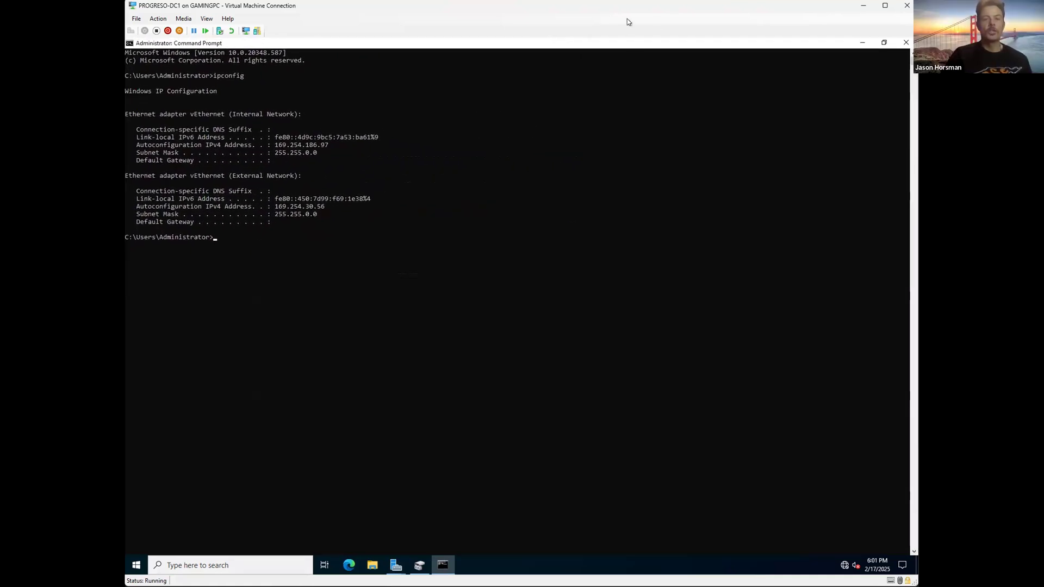
pyautogui.moveTo(584, 44); pyautogui.dragTo(298, 91)
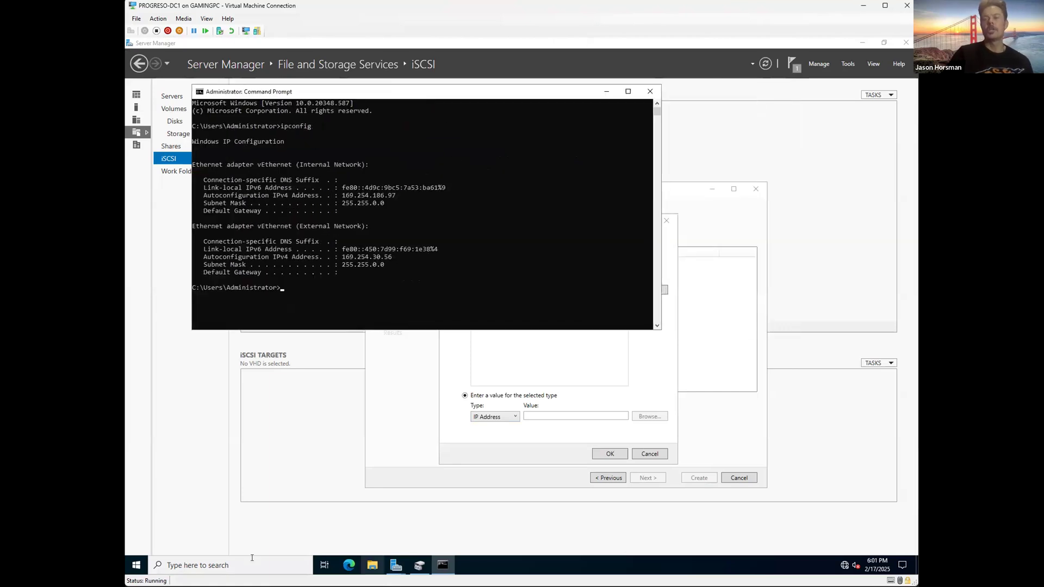
pyautogui.click(370, 565)
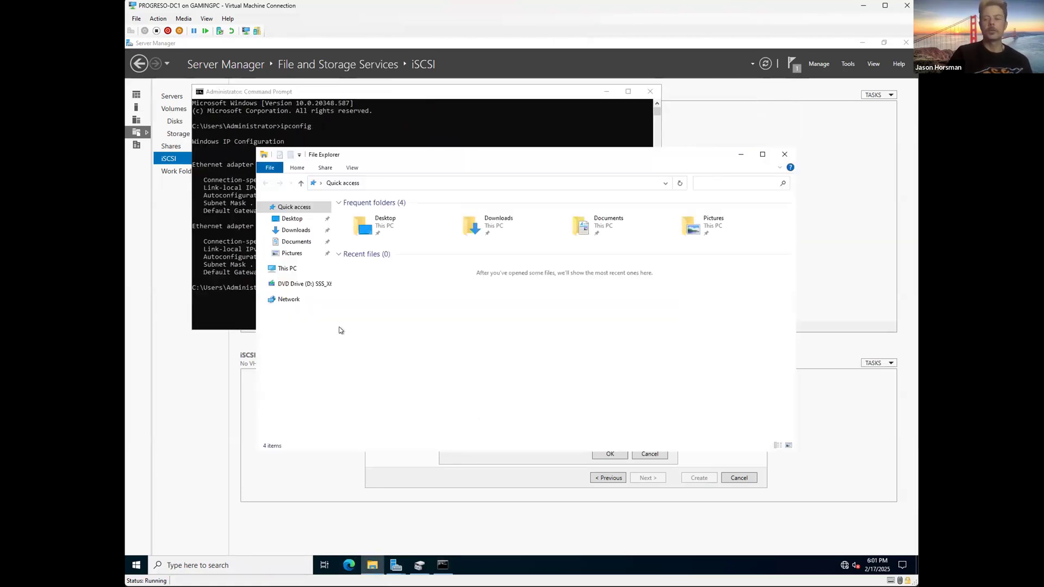
# Step: Reach the network adapter list through the Network location's Network and Sharing Center
pyautogui.click(296, 299)
pyautogui.press('Return')
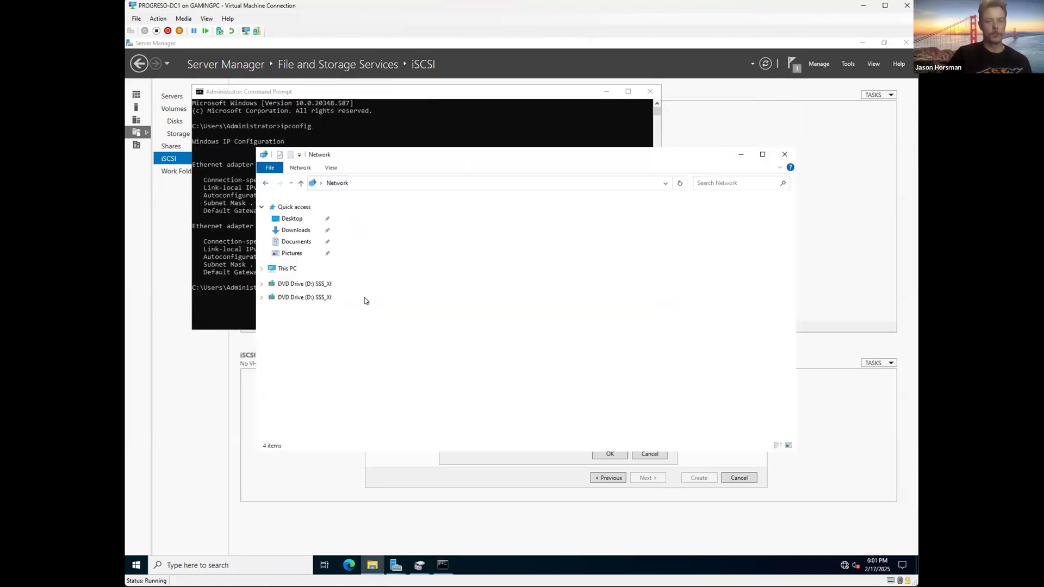
pyautogui.rightClick(288, 316)
pyautogui.click(327, 409)
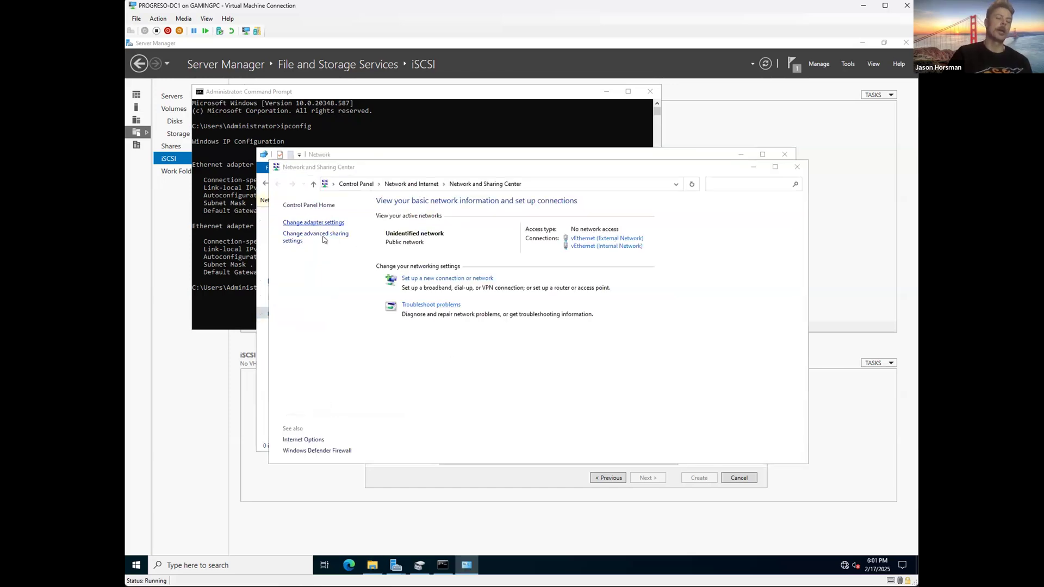
pyautogui.click(321, 223)
# Step: Open the Ethernet adapter's properties, select the TCP/IPv4 entry, then close them
pyautogui.click(337, 224)
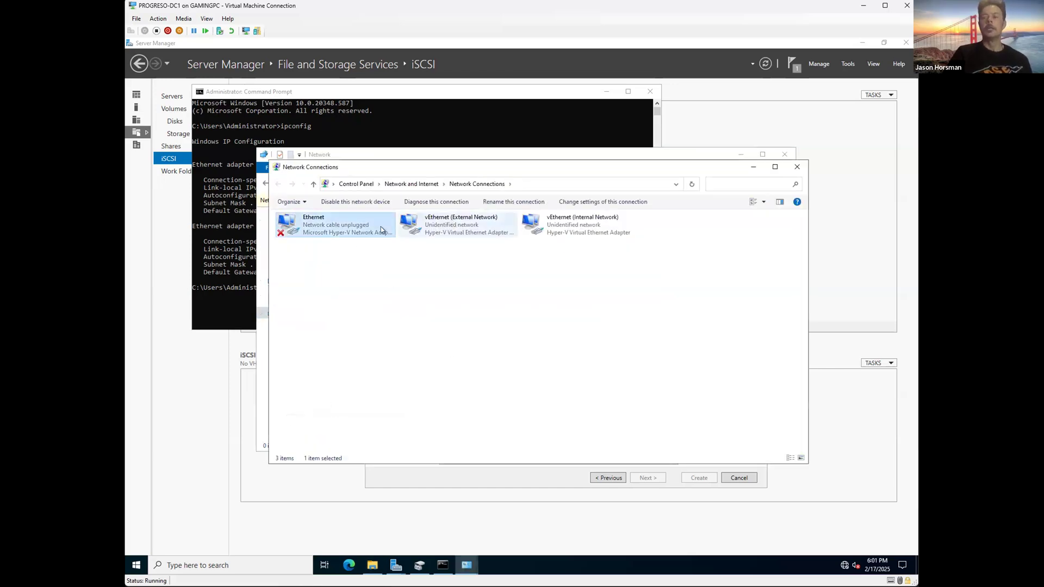
pyautogui.moveTo(334, 210); pyautogui.dragTo(446, 310)
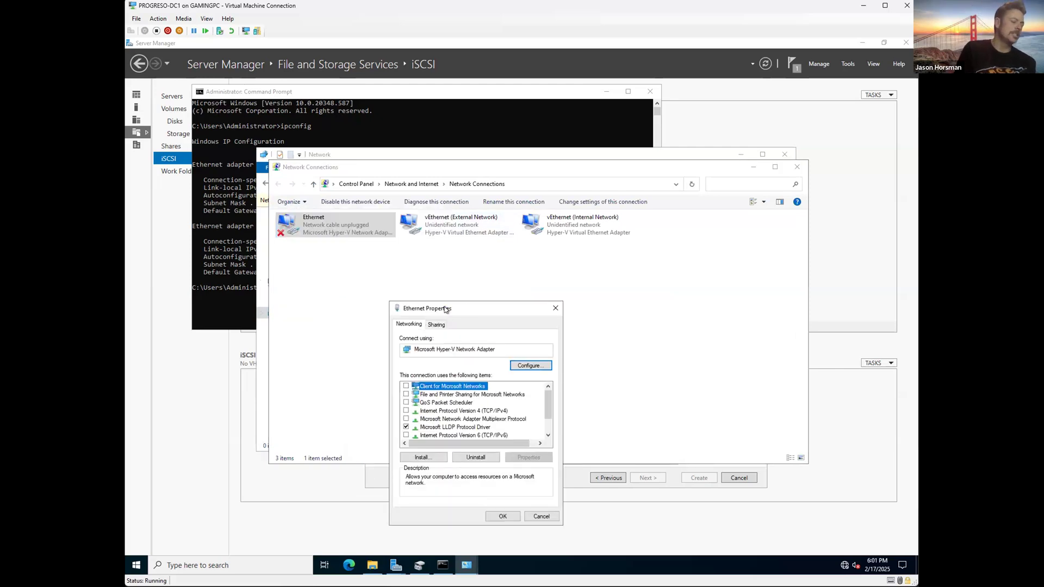
pyautogui.moveTo(513, 311); pyautogui.dragTo(554, 231)
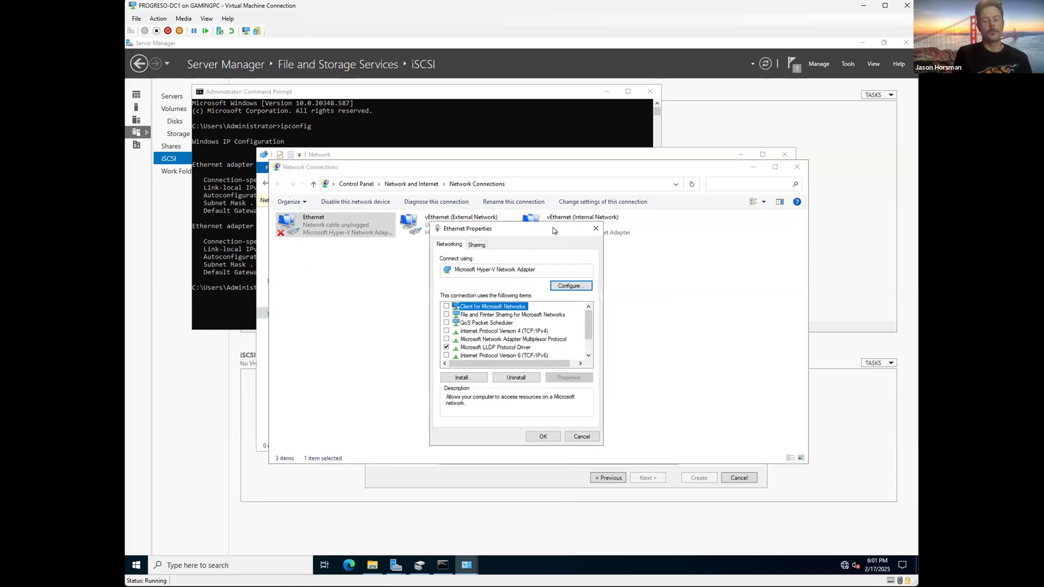
pyautogui.click(504, 330)
pyautogui.click(596, 229)
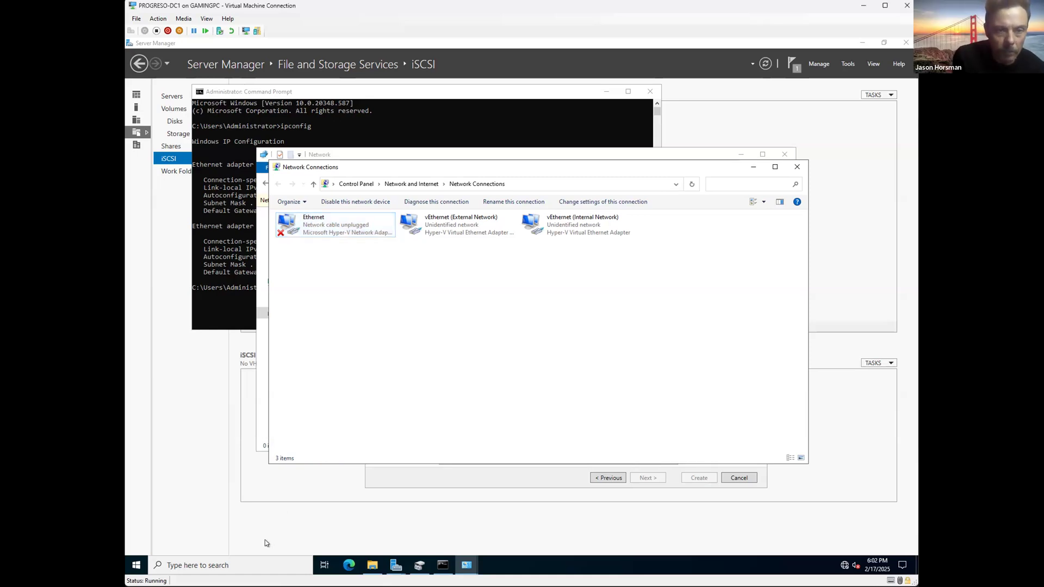
# Step: Look over the Ethernet, vEthernet (External Network) and vEthernet (Internal Network) adapters in Network Connections
pyautogui.click(245, 563)
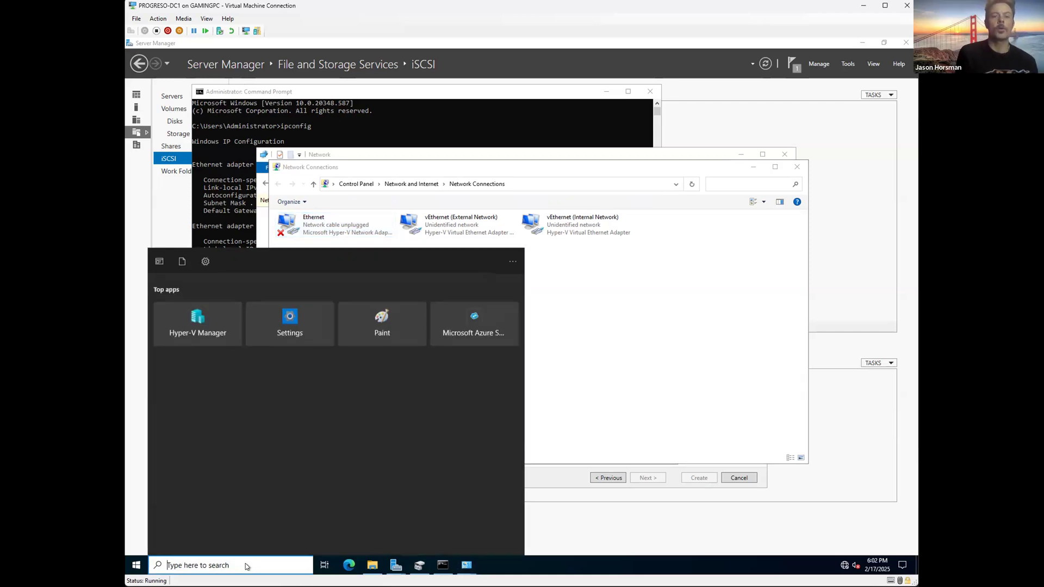
pyautogui.click(484, 449)
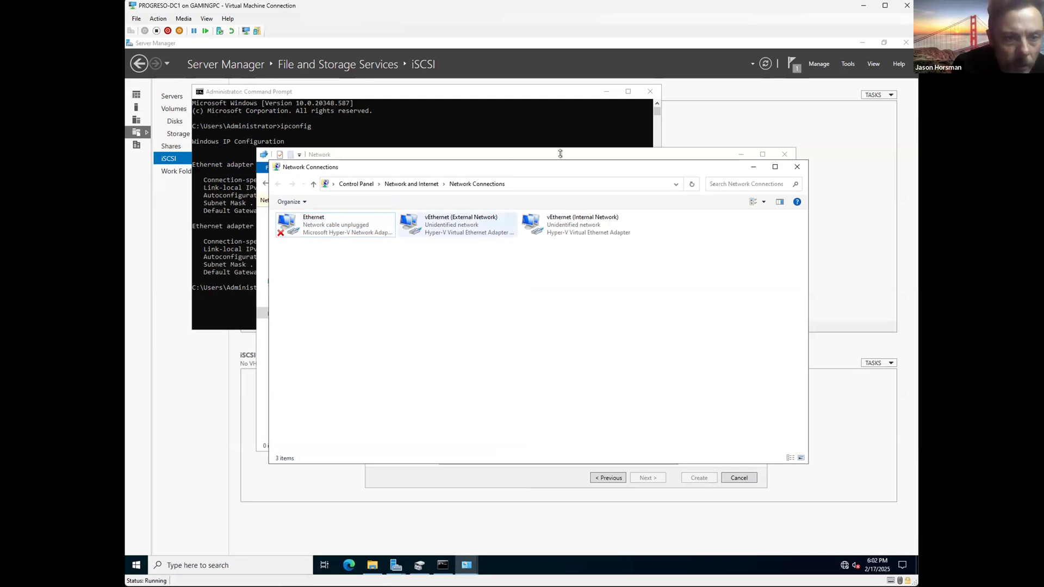
pyautogui.moveTo(610, 169); pyautogui.dragTo(683, 231)
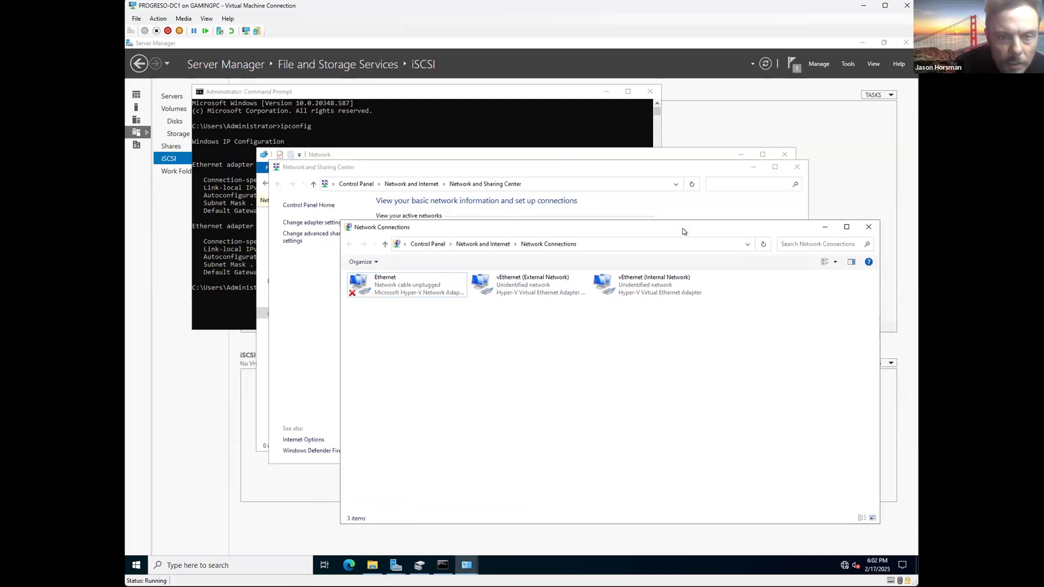
pyautogui.click(421, 291)
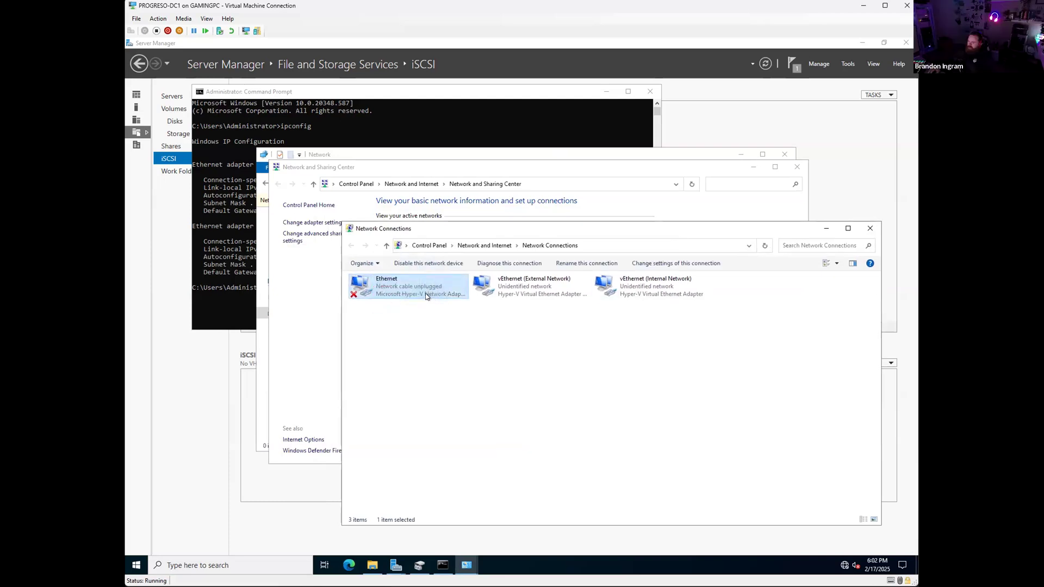
pyautogui.click(532, 286)
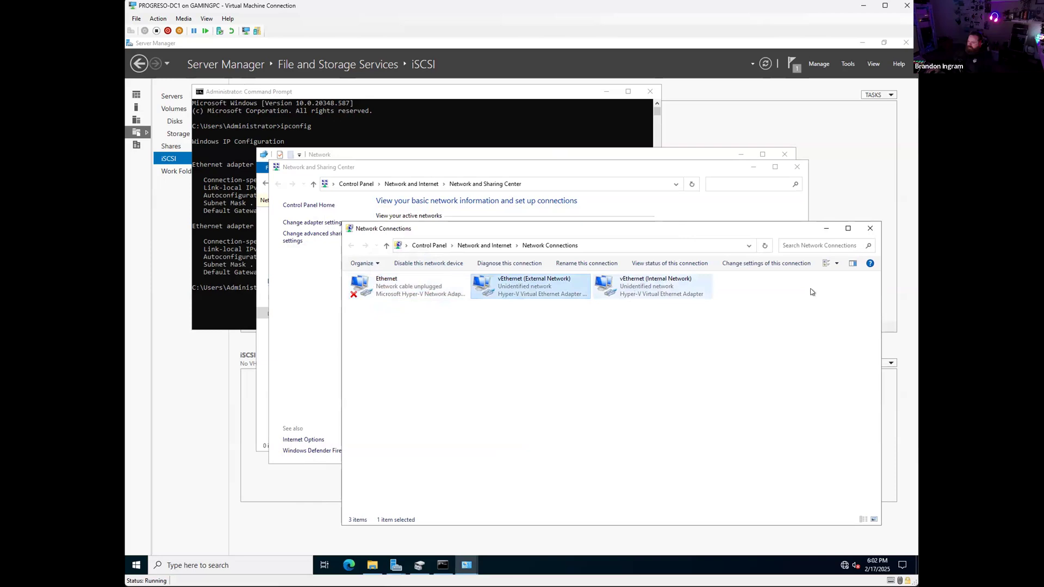
pyautogui.press('Right')
# Step: Open and close the unplugged Ethernet adapter's properties, then check the ipconfig output again
pyautogui.click(392, 299)
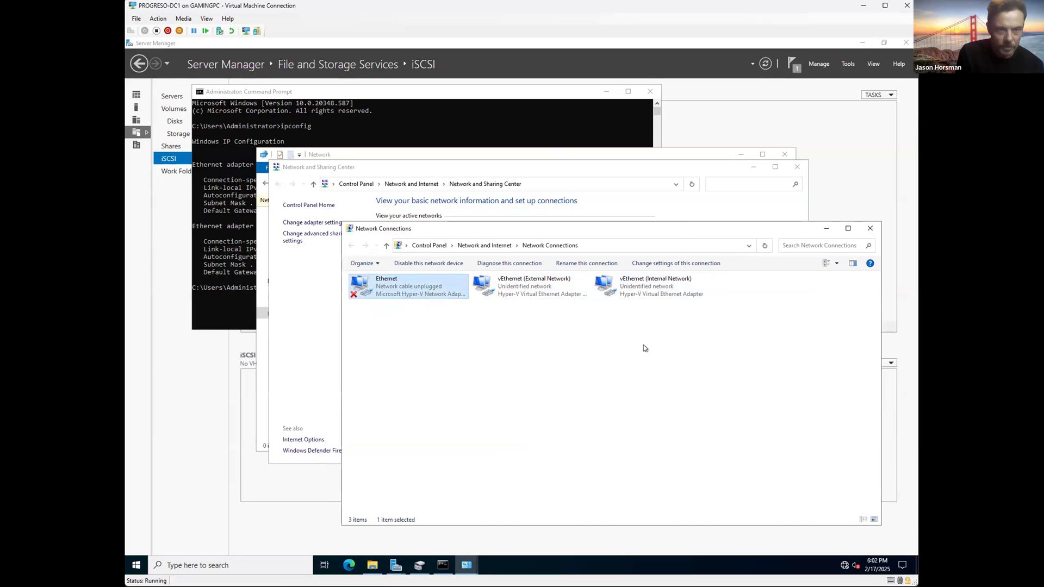
pyautogui.rightClick(396, 282)
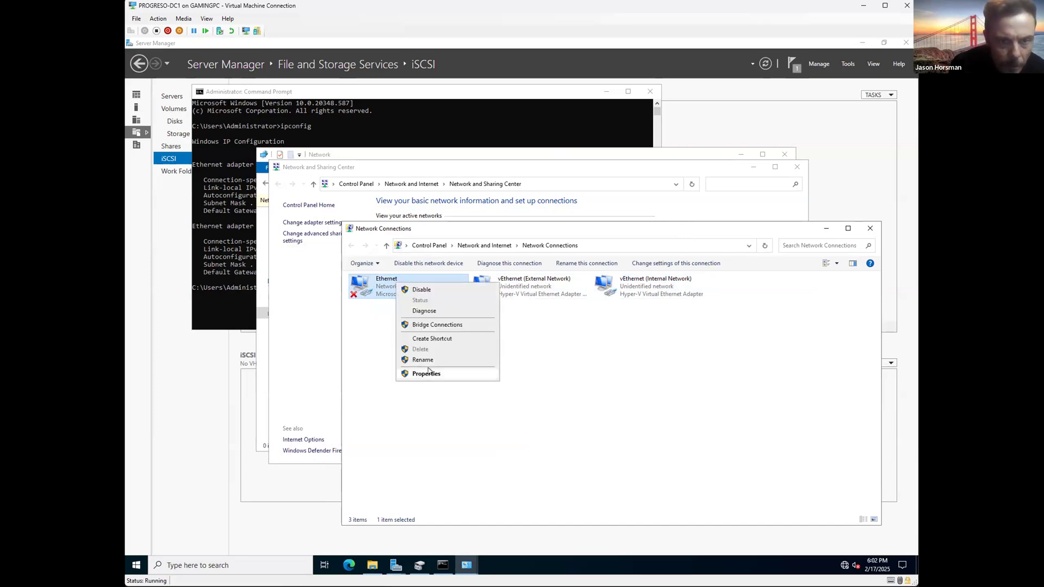
pyautogui.click(428, 373)
pyautogui.moveTo(450, 297); pyautogui.dragTo(613, 300)
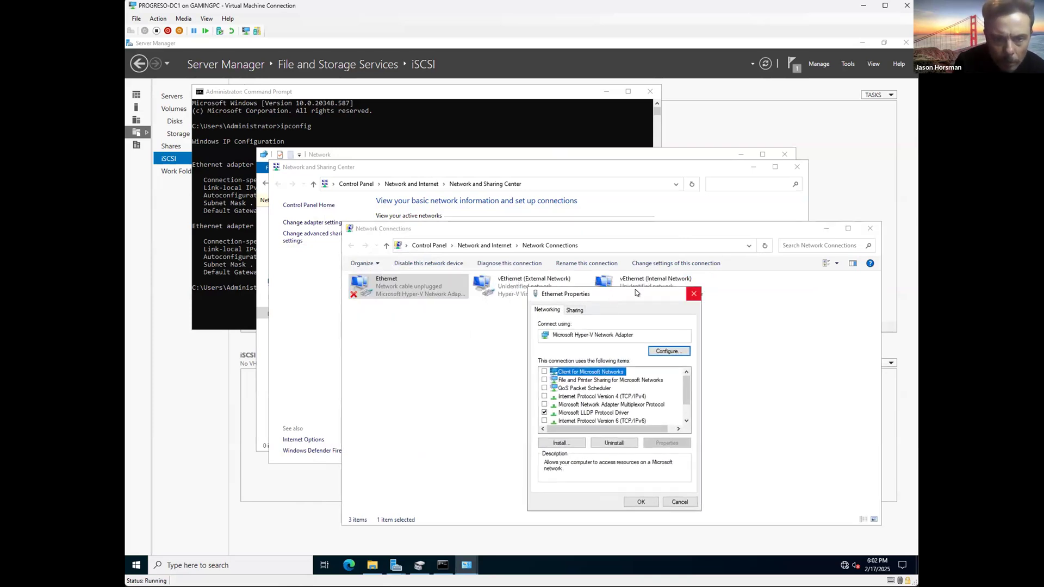
pyautogui.click(693, 294)
pyautogui.click(452, 154)
pyautogui.click(452, 136)
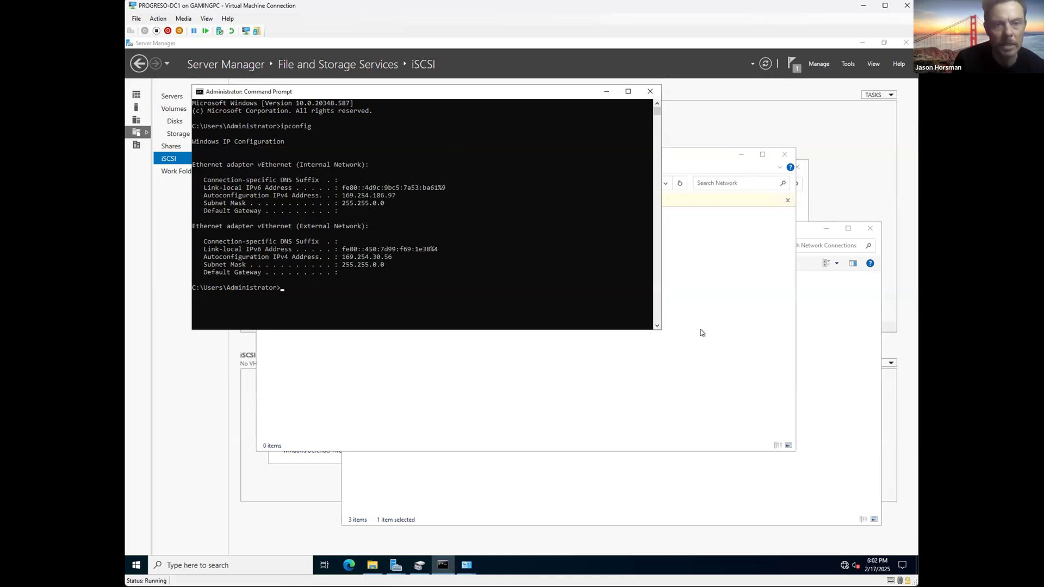
# Step: Reopen Ethernet Properties and select Internet Protocol Version 4 (TCP/IPv4)
pyautogui.click(830, 359)
pyautogui.click(398, 285)
pyautogui.rightClick(400, 287)
pyautogui.click(443, 382)
pyautogui.moveTo(442, 272); pyautogui.dragTo(612, 296)
pyautogui.click(609, 396)
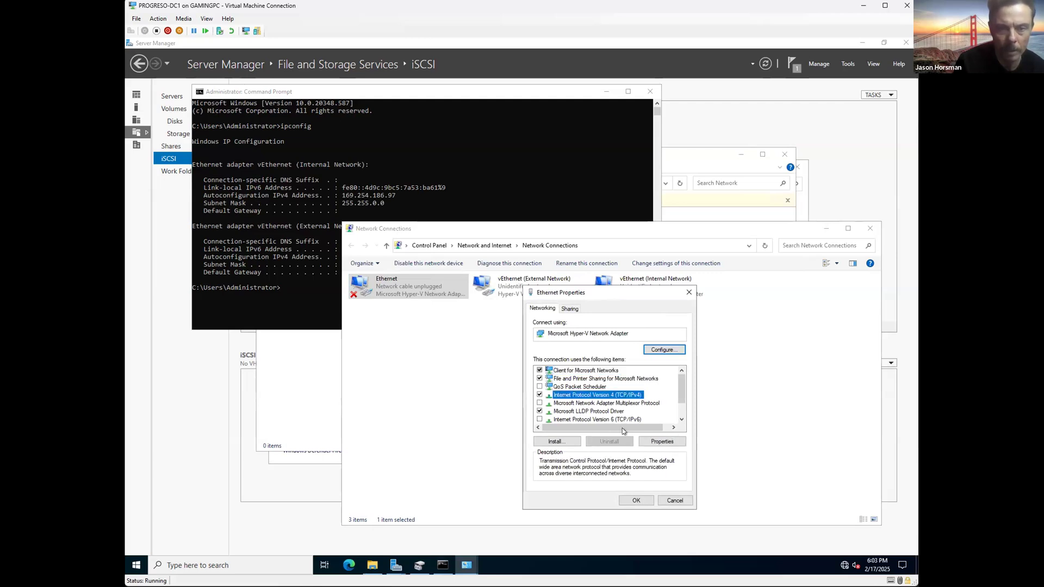
# Step: Give the Ethernet adapter static IPv4 192.168.0.69 with mask 255.255.255.0 and save
pyautogui.doubleClick(611, 396)
pyautogui.click(557, 399)
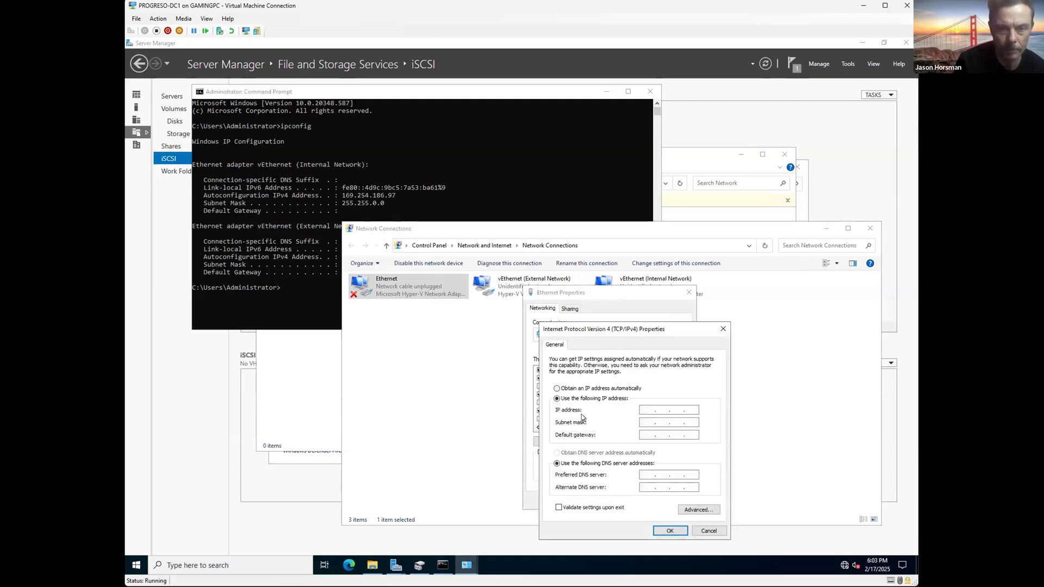
pyautogui.write('192 . ')
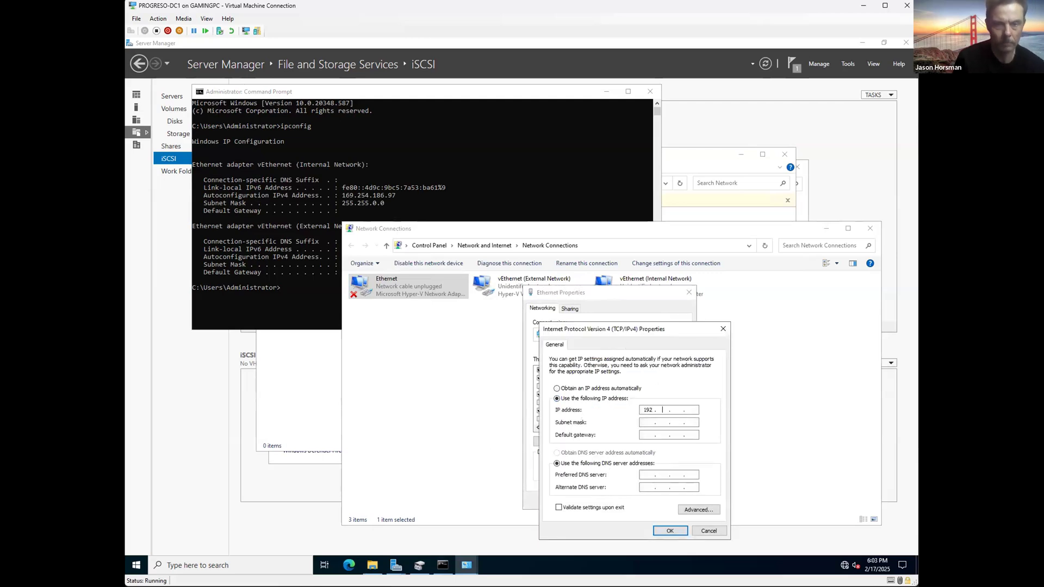
pyautogui.write('168 . ')
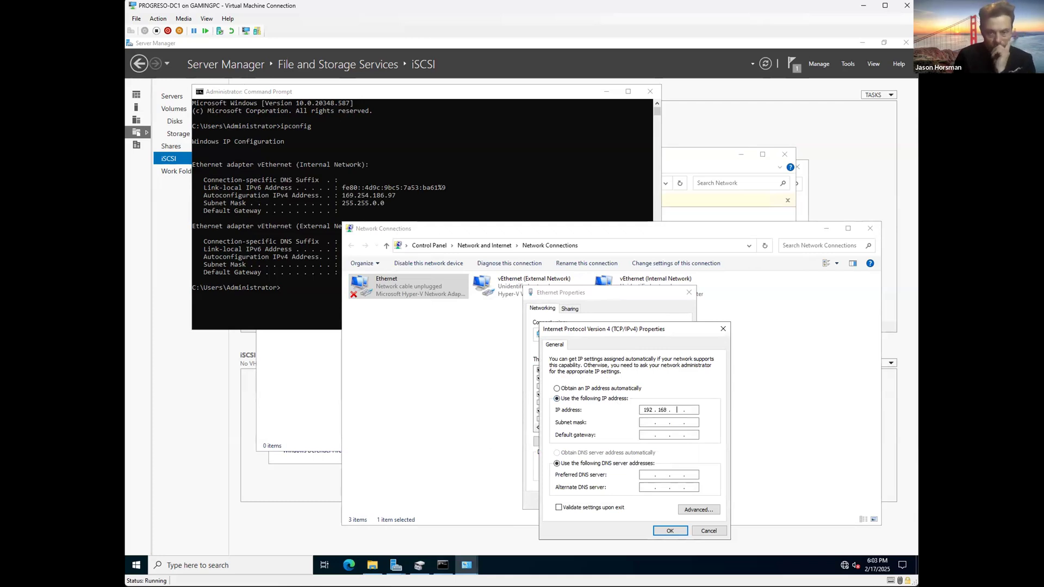
pyautogui.write('0')
pyautogui.press('Tab')
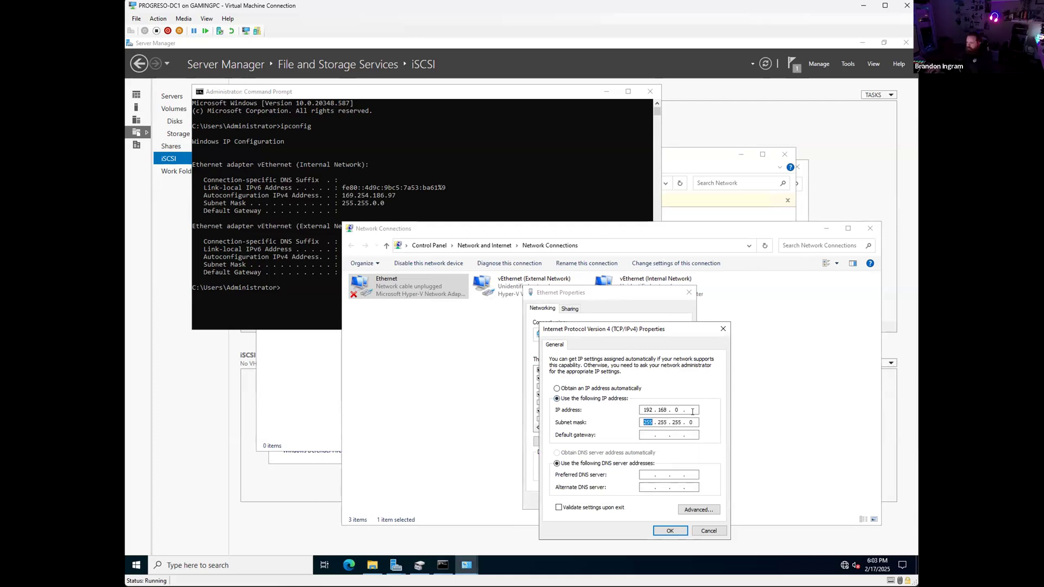
pyautogui.click(690, 411)
pyautogui.click(670, 531)
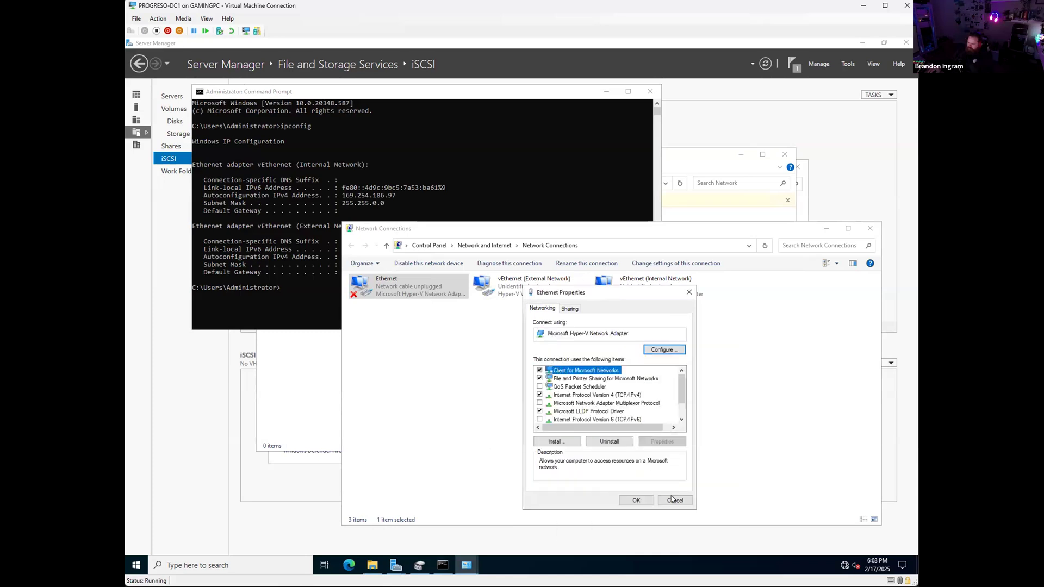
pyautogui.click(636, 500)
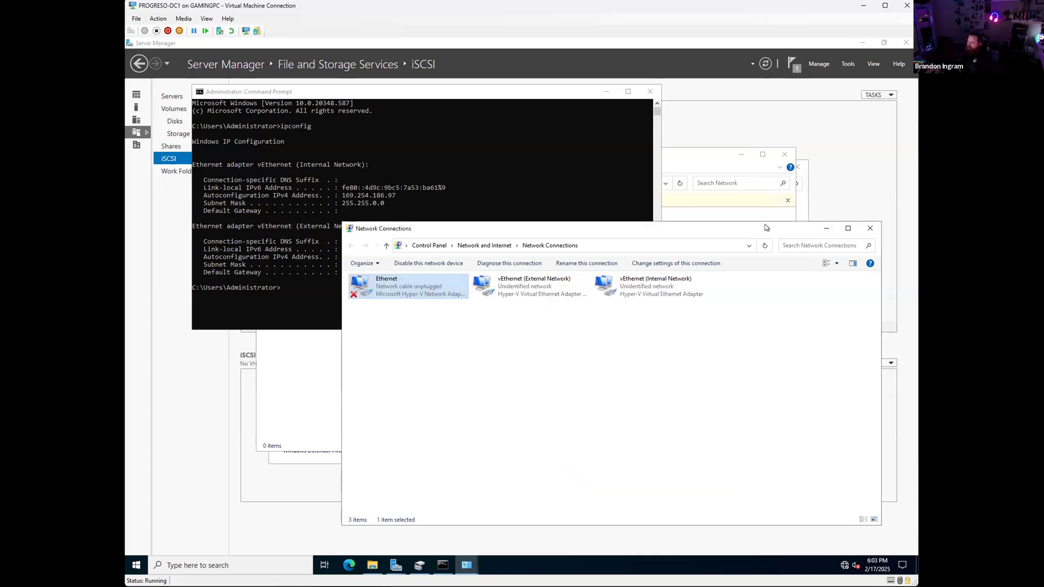
pyautogui.moveTo(820, 233); pyautogui.dragTo(789, 226)
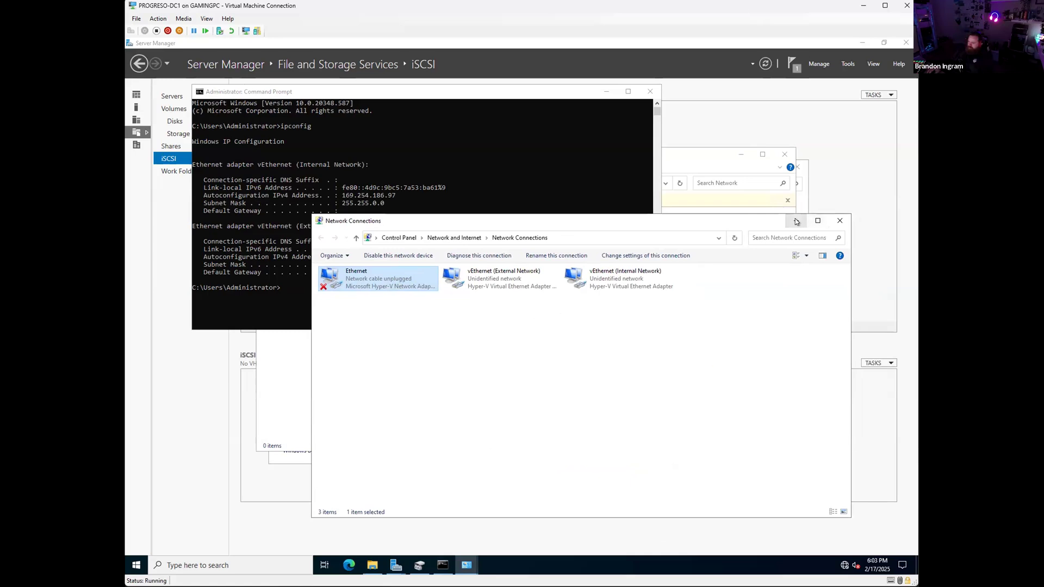
# Step: Disable and then re-enable the Ethernet adapter
pyautogui.rightClick(383, 282)
pyautogui.click(415, 436)
pyautogui.press('Escape')
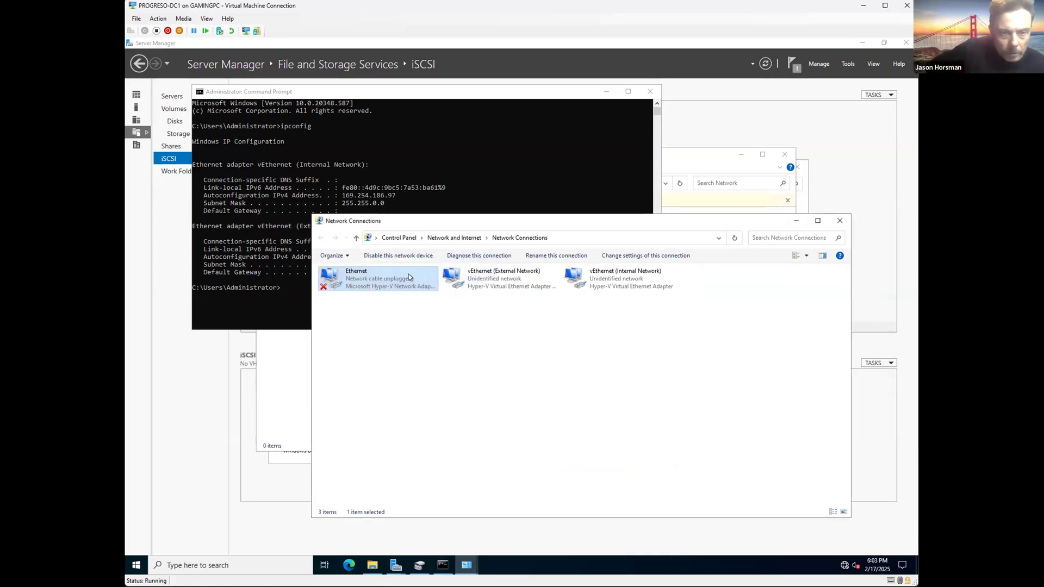
pyautogui.rightClick(366, 276)
pyautogui.click(389, 284)
pyautogui.rightClick(360, 280)
pyautogui.click(384, 289)
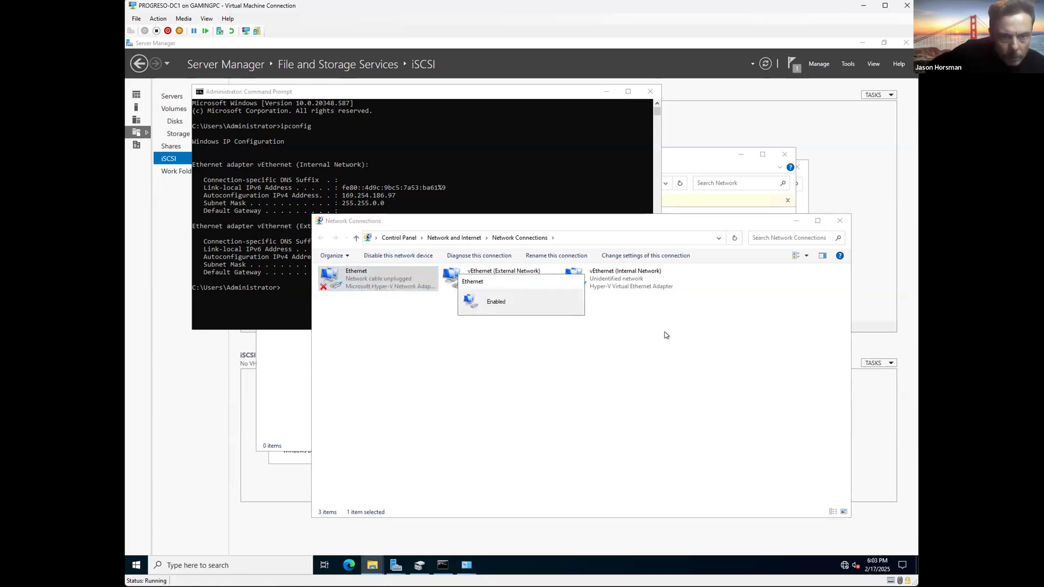
# Step: Rerun ipconfig, which still shows Ethernet as media disconnected, and bring up PROGRESO-DC1's VM settings
pyautogui.click(440, 158)
pyautogui.press('Up')
pyautogui.press('Return')
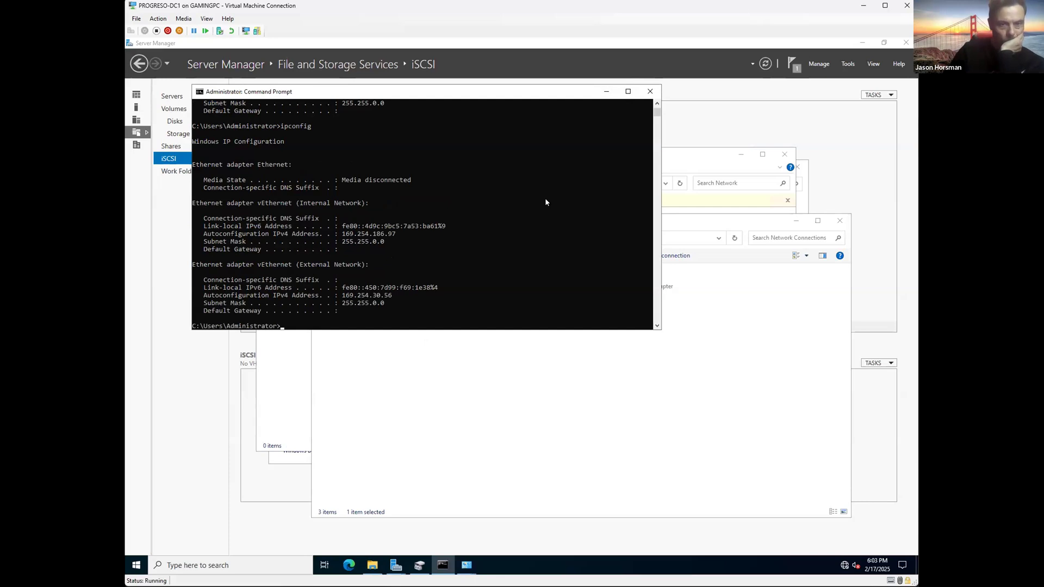
pyautogui.click(670, 340)
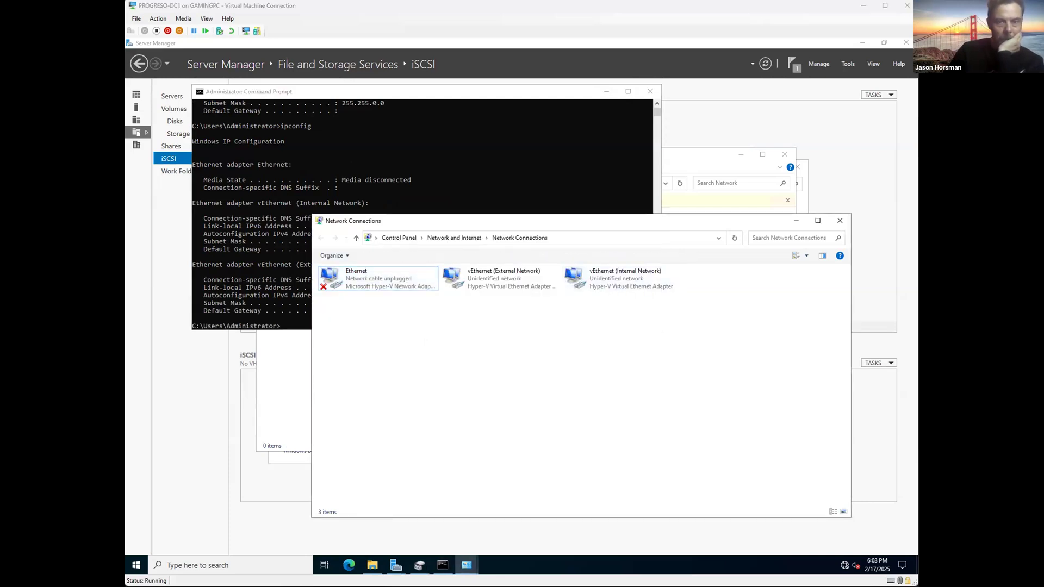
pyautogui.hotkey('ctrl', 'o')
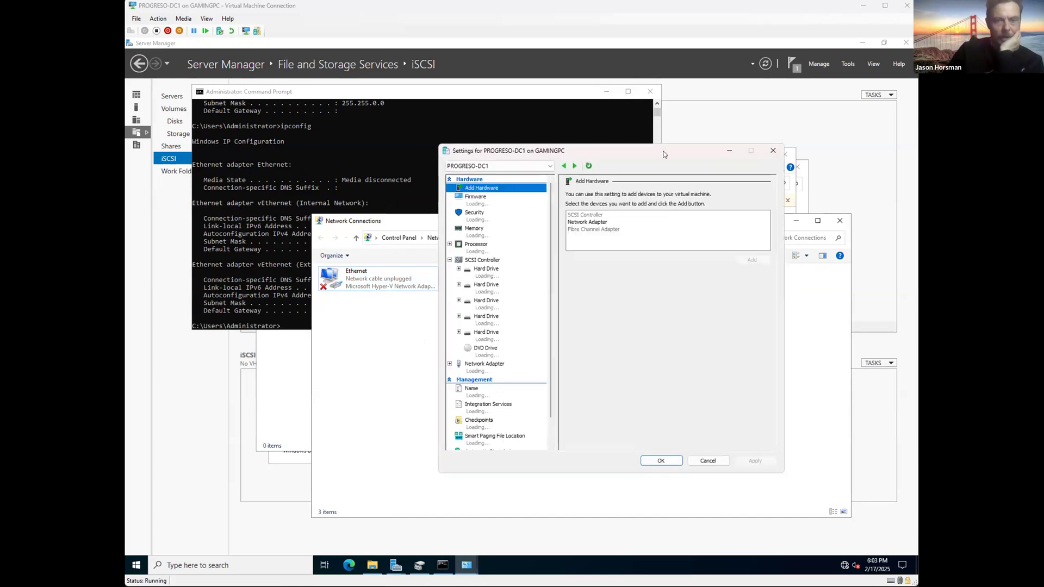
# Step: Check which virtual switch PROGRESO-DC1's existing network adapter uses
pyautogui.press('Escape')
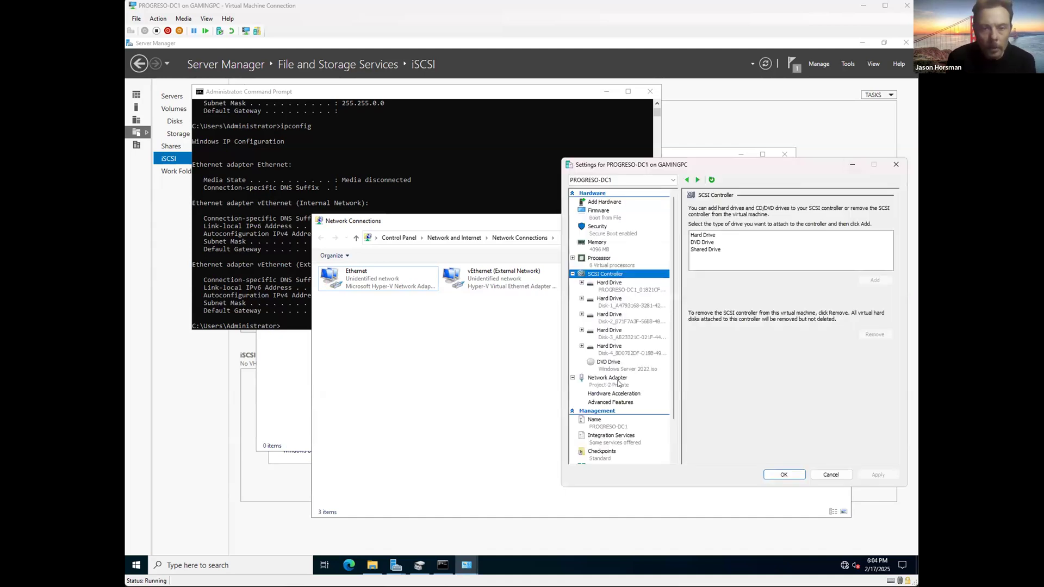
pyautogui.click(618, 382)
pyautogui.click(619, 203)
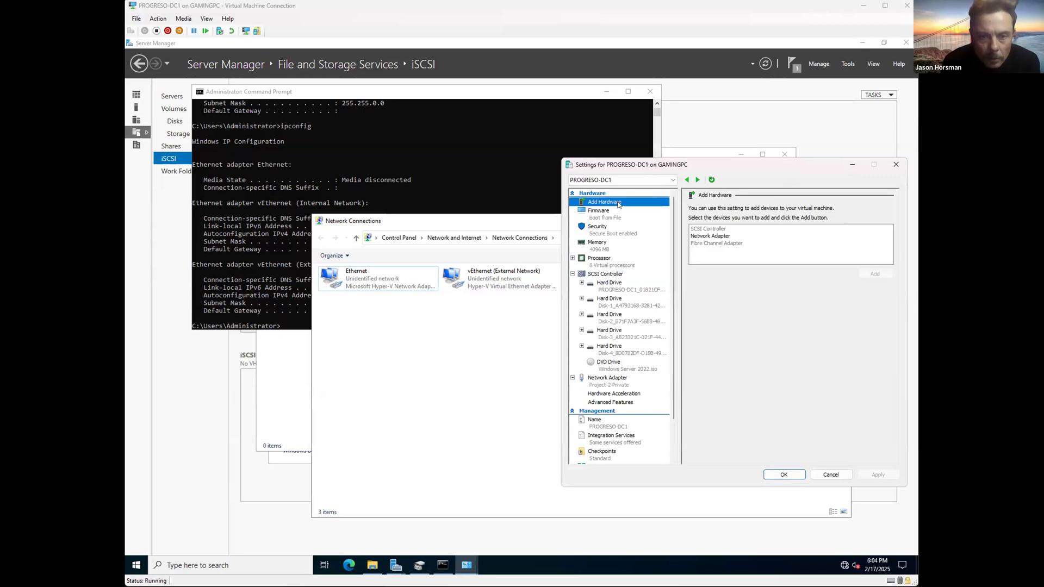
pyautogui.click(605, 378)
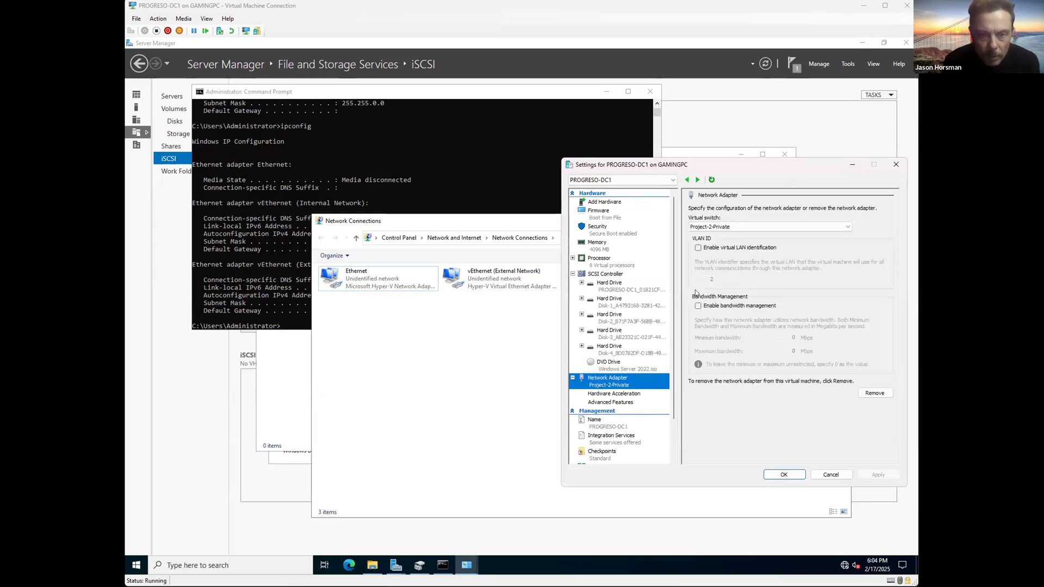
pyautogui.click(604, 202)
# Step: Add a network adapter connected to Project-2-Internal and apply it
pyautogui.click(718, 236)
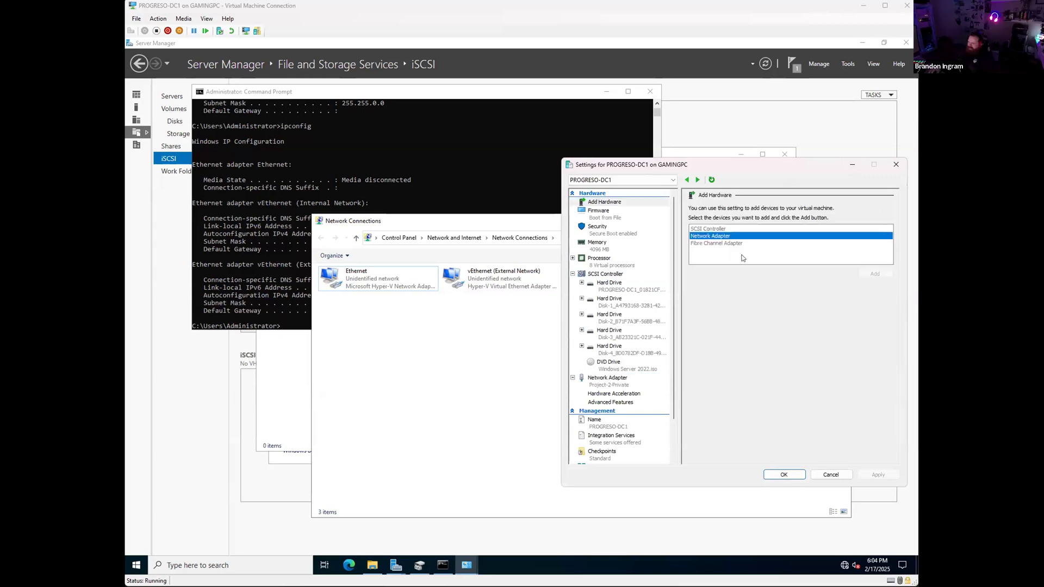
pyautogui.click(875, 274)
pyautogui.click(729, 227)
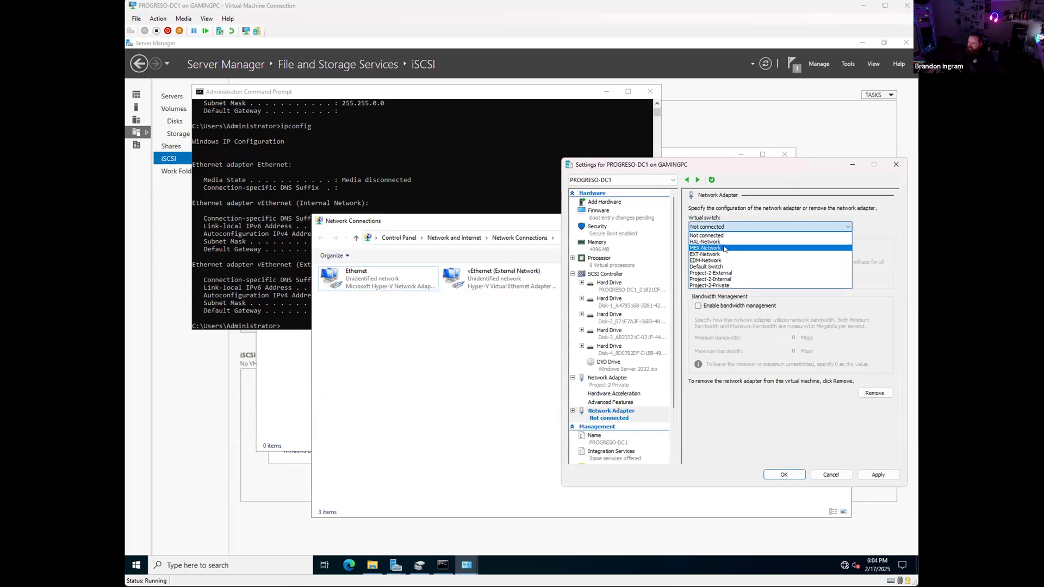
pyautogui.click(724, 278)
pyautogui.click(878, 475)
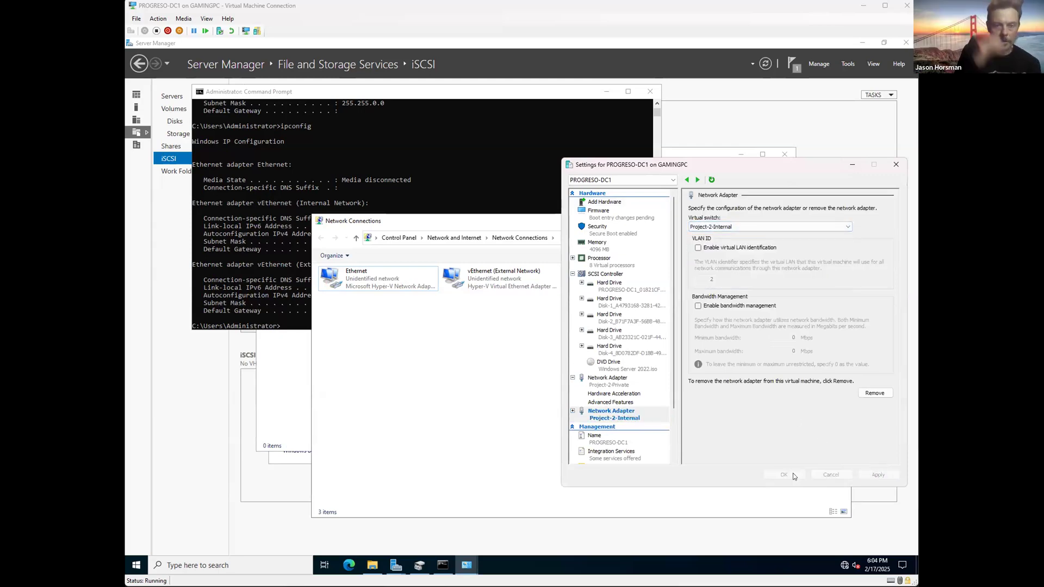
# Step: Add a second network adapter on Project-2-Private, recheck the Internal adapter's switch, and save
pyautogui.click(602, 202)
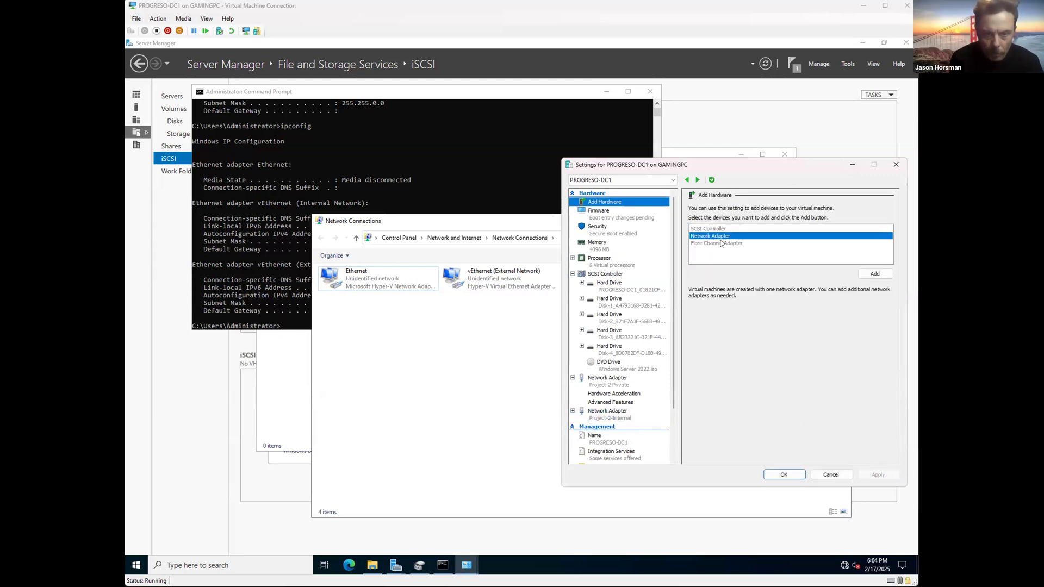
pyautogui.click(875, 273)
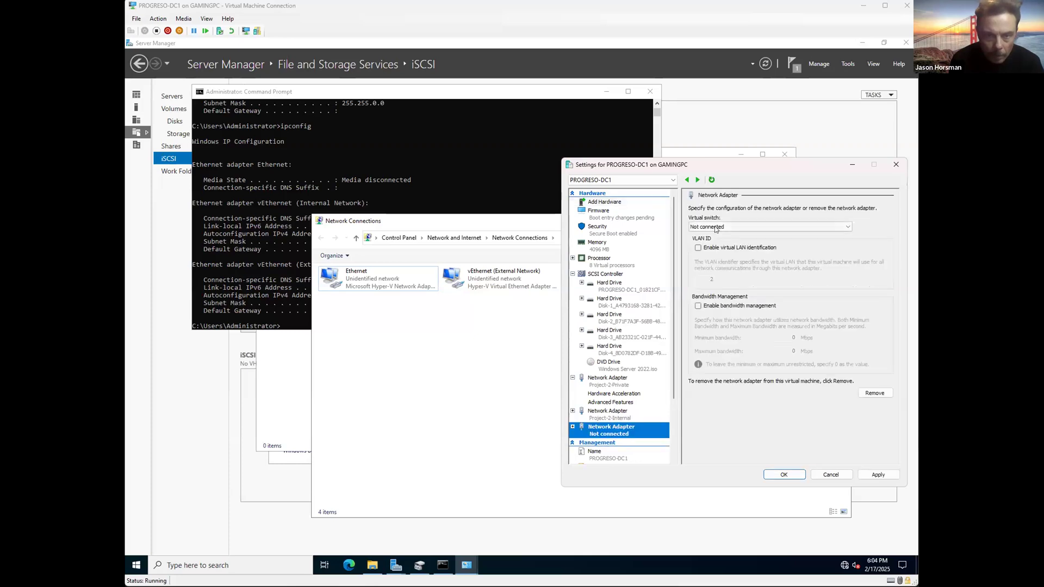
pyautogui.click(767, 226)
pyautogui.click(761, 282)
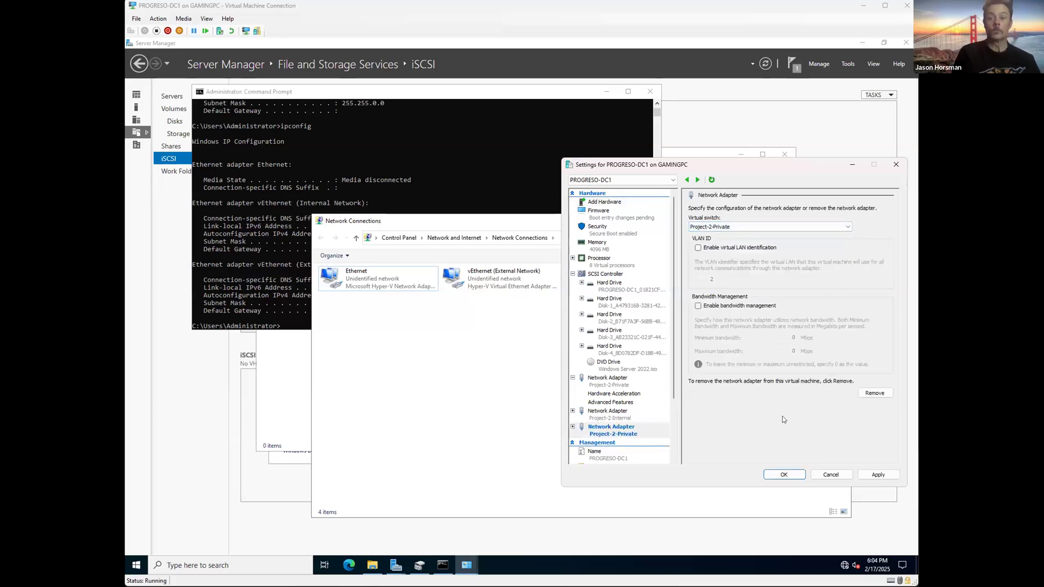
pyautogui.click(609, 413)
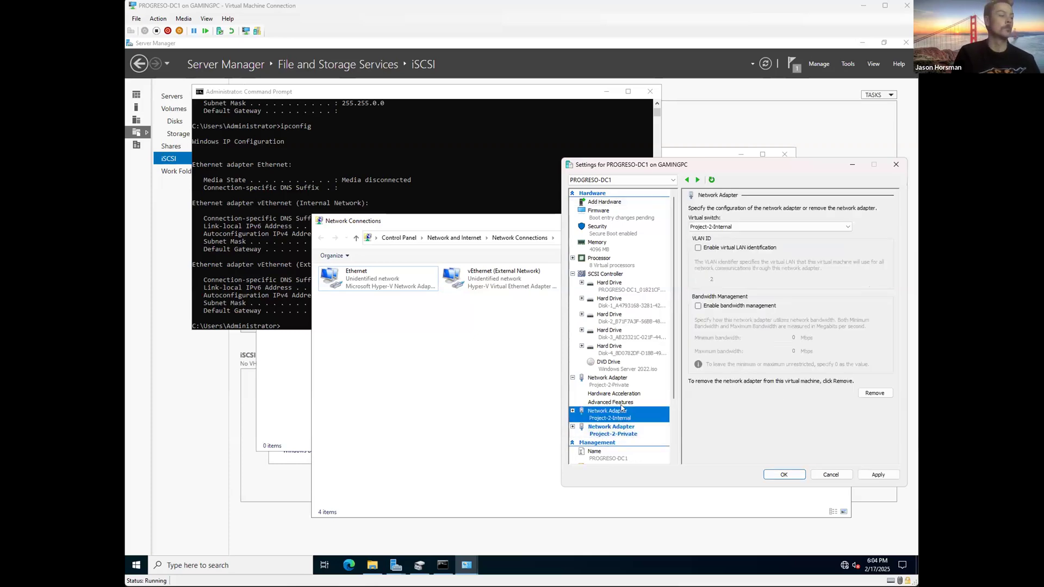
pyautogui.click(766, 227)
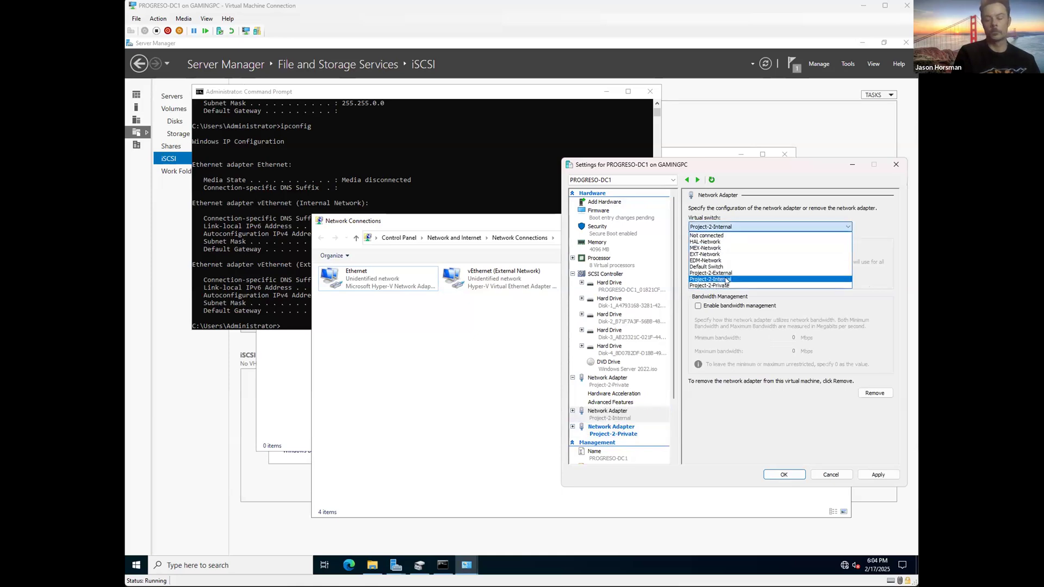
pyautogui.click(761, 278)
pyautogui.click(877, 475)
pyautogui.click(784, 474)
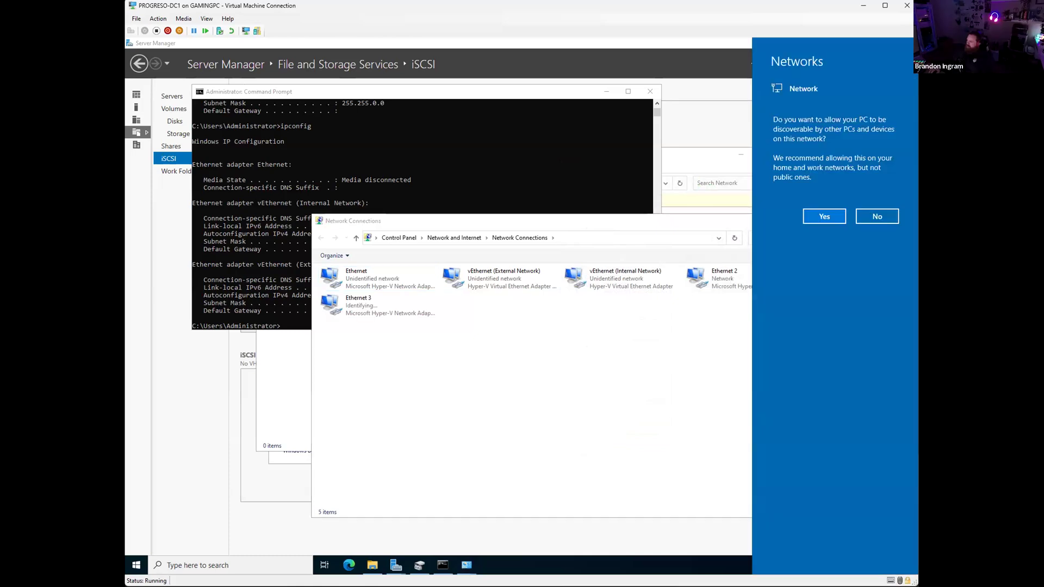
# Step: Turn on network discovery, try 'ipconfig\' (which fails), and return to the five-adapter list
pyautogui.click(821, 216)
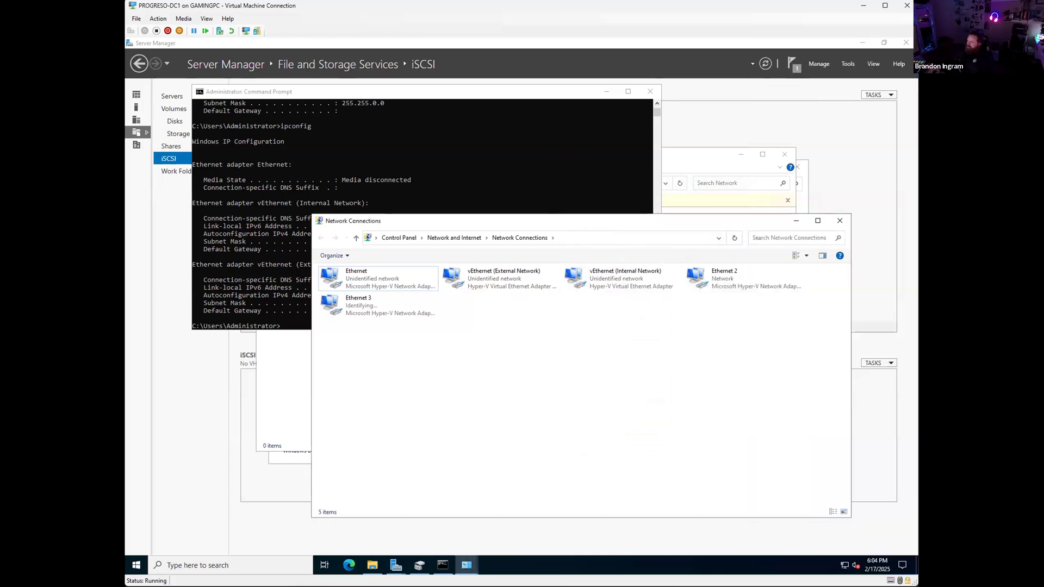
pyautogui.click(580, 195)
pyautogui.write('ipconfig')
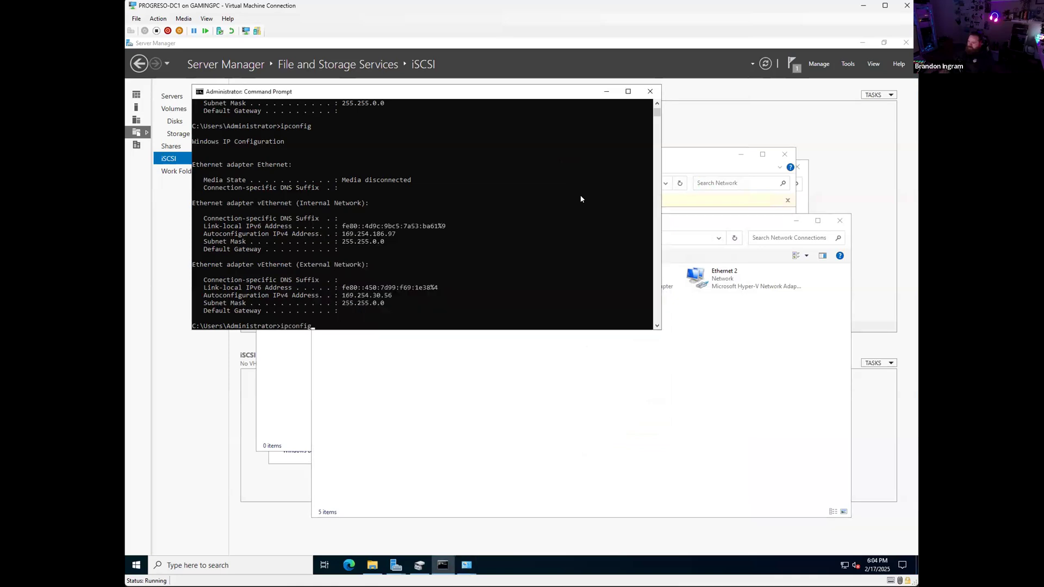
pyautogui.write('\\')
pyautogui.press('Return')
pyautogui.click(450, 408)
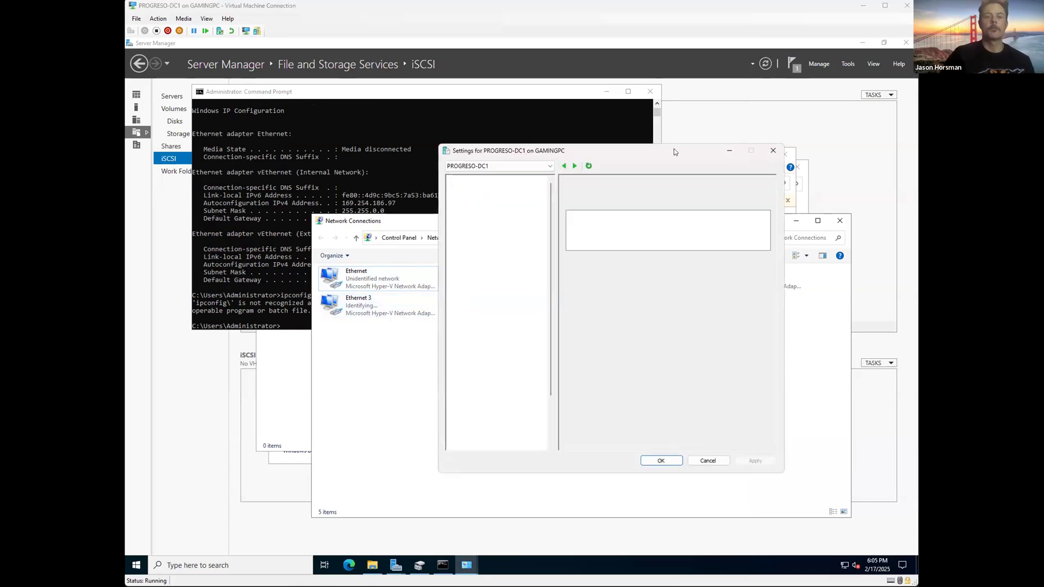
# Step: Read the Project-2-Private adapter's MAC address under Advanced Features, then close VM Settings
pyautogui.click(573, 374)
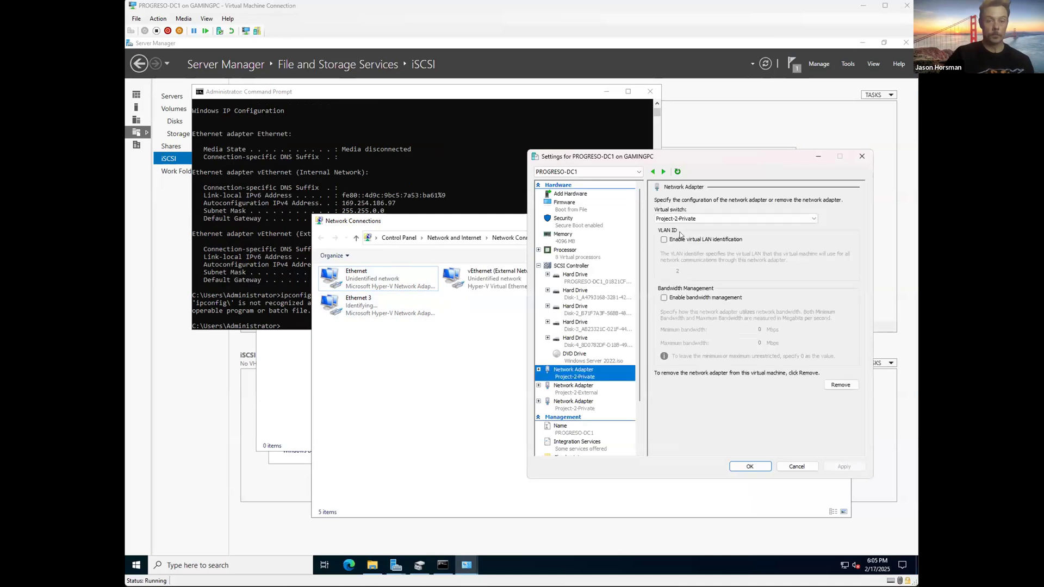
pyautogui.click(539, 370)
pyautogui.click(571, 394)
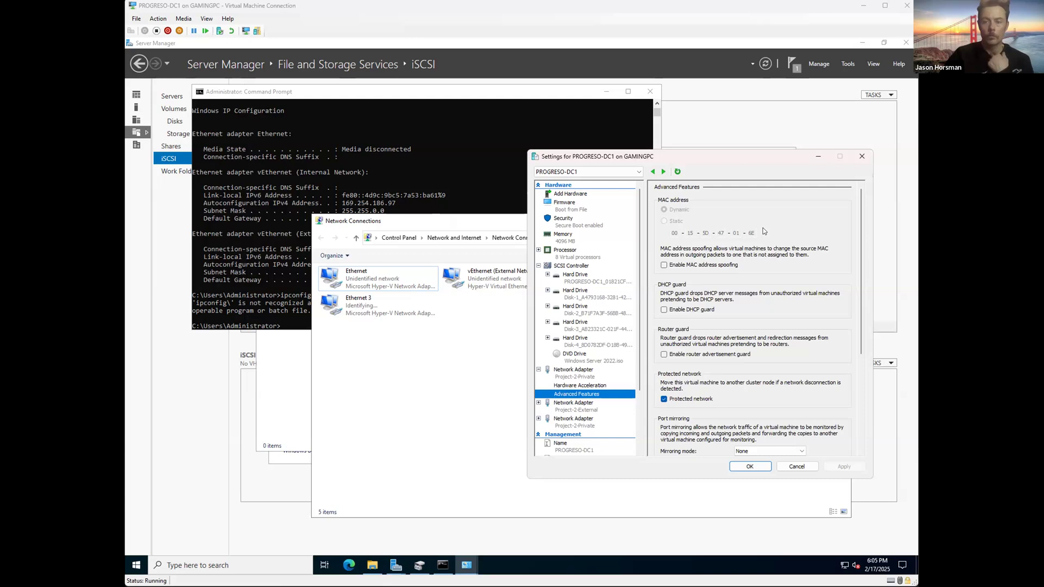
pyautogui.click(862, 156)
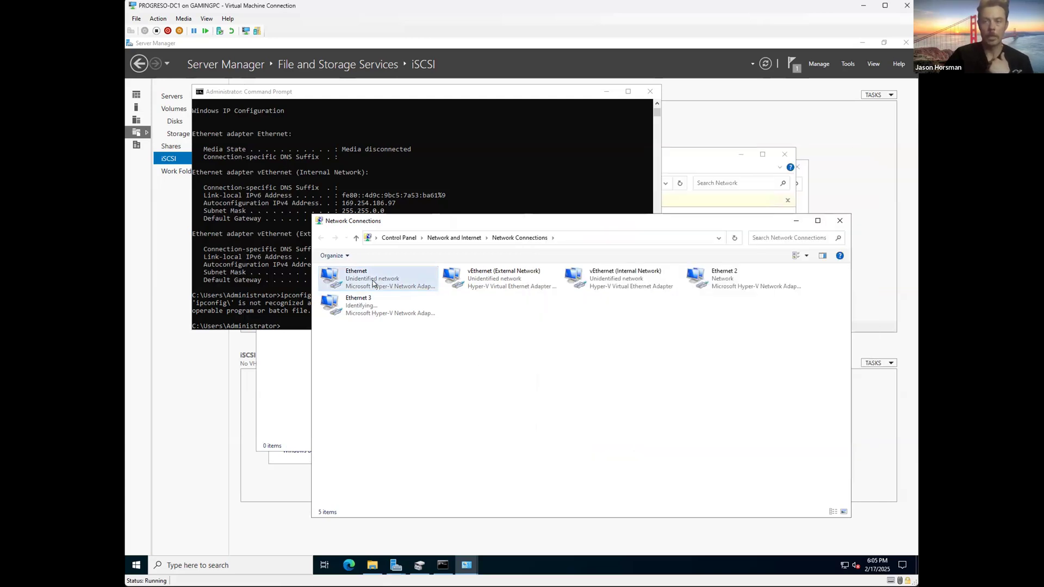
# Step: Inspect the Ethernet connection's hardware and status details, showing its 192.168.0.69 address
pyautogui.rightClick(373, 282)
pyautogui.click(413, 372)
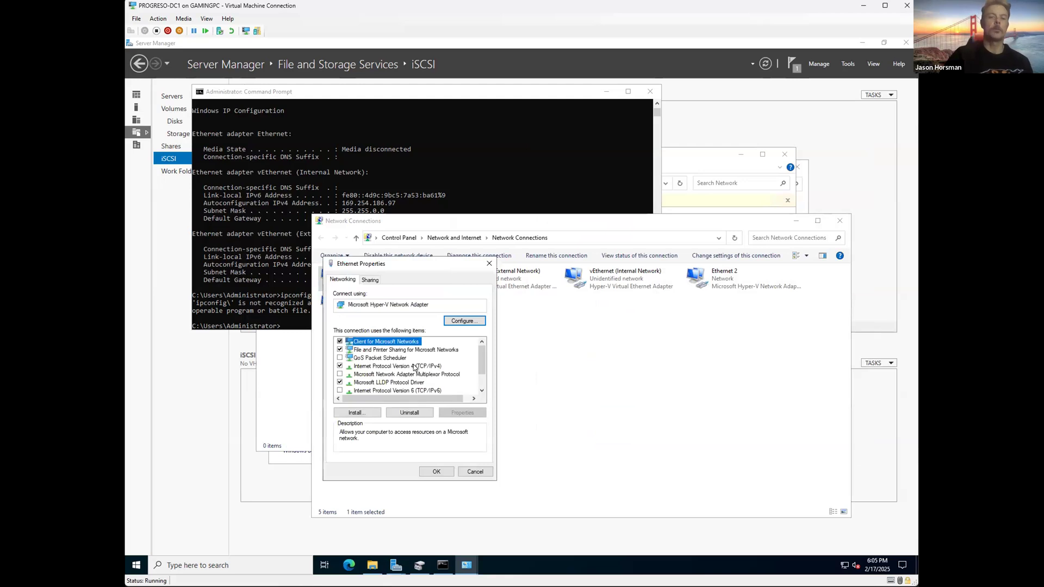
pyautogui.click(456, 320)
pyautogui.click(338, 69)
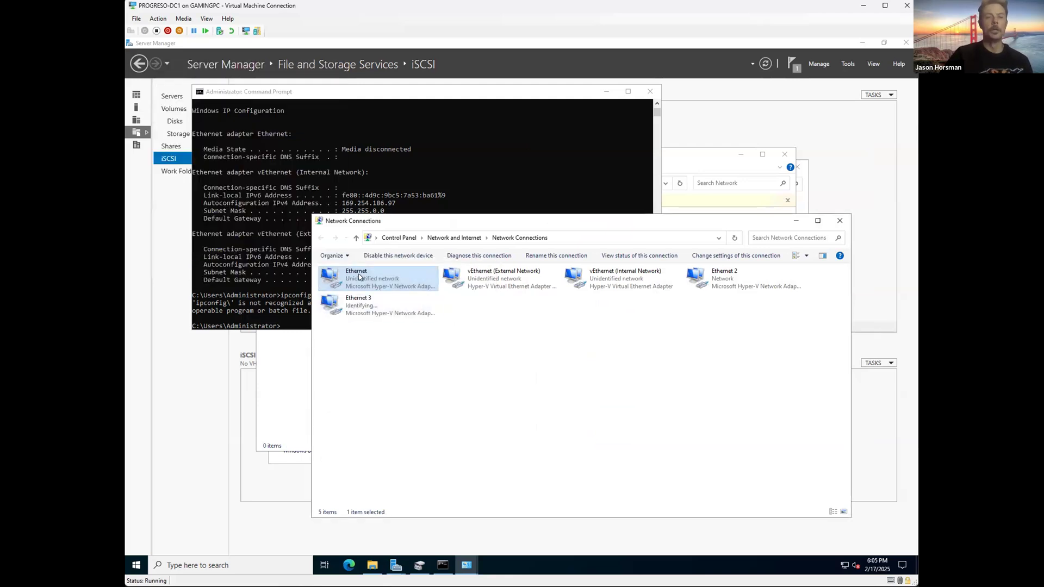
pyautogui.doubleClick(376, 278)
pyautogui.click(470, 295)
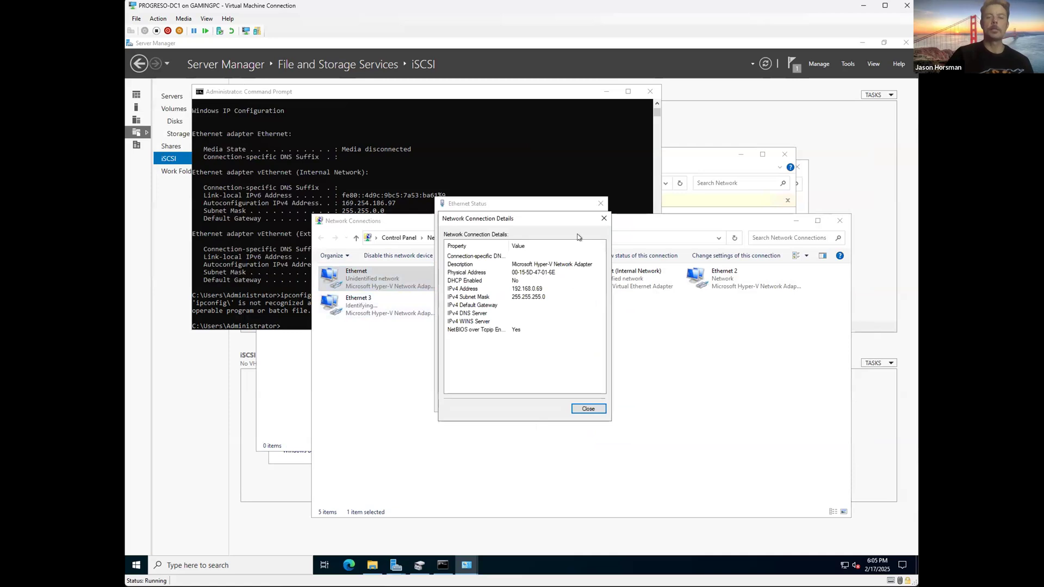
pyautogui.click(604, 216)
pyautogui.click(600, 203)
# Step: Browse the Ethernet adapter's hardware tabs: Advanced, General, Driver, Details and Events
pyautogui.rightClick(356, 272)
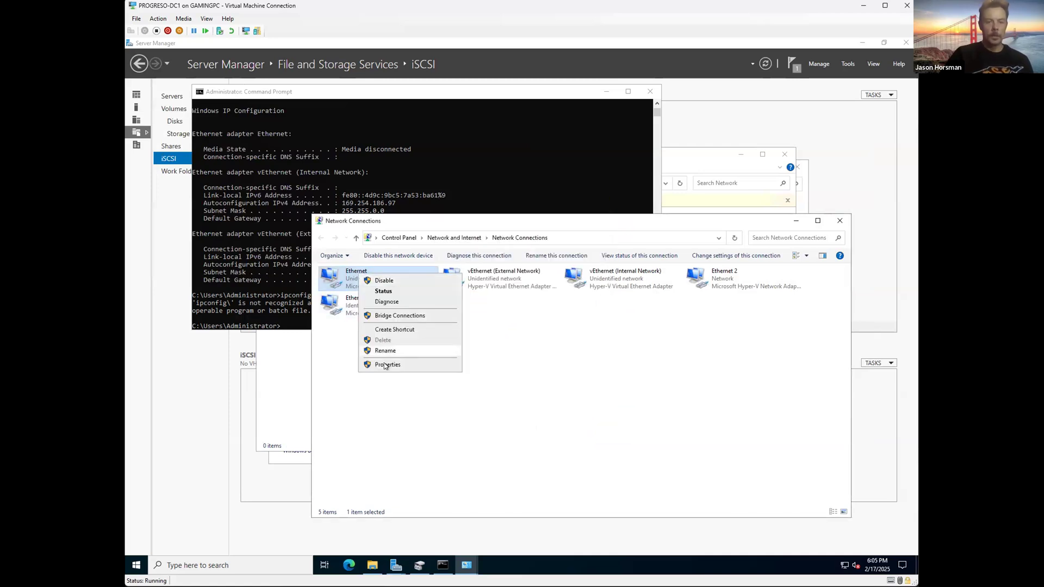
pyautogui.click(384, 366)
pyautogui.click(447, 321)
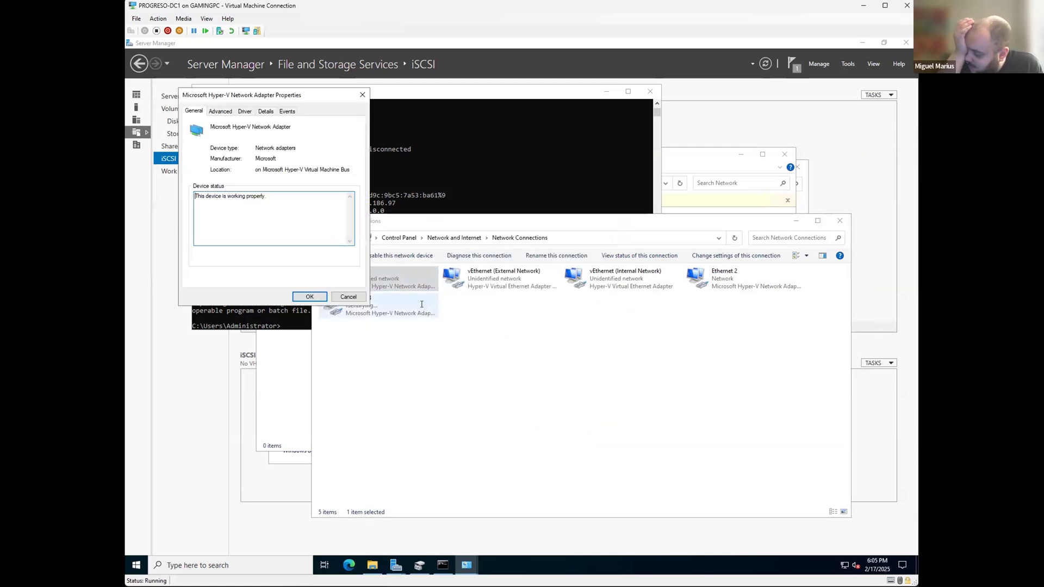
pyautogui.click(224, 111)
pyautogui.click(194, 111)
pyautogui.click(245, 111)
pyautogui.click(266, 111)
pyautogui.click(288, 111)
pyautogui.click(363, 95)
# Step: Rename the Ethernet connection to Project2-Private
pyautogui.rightClick(356, 279)
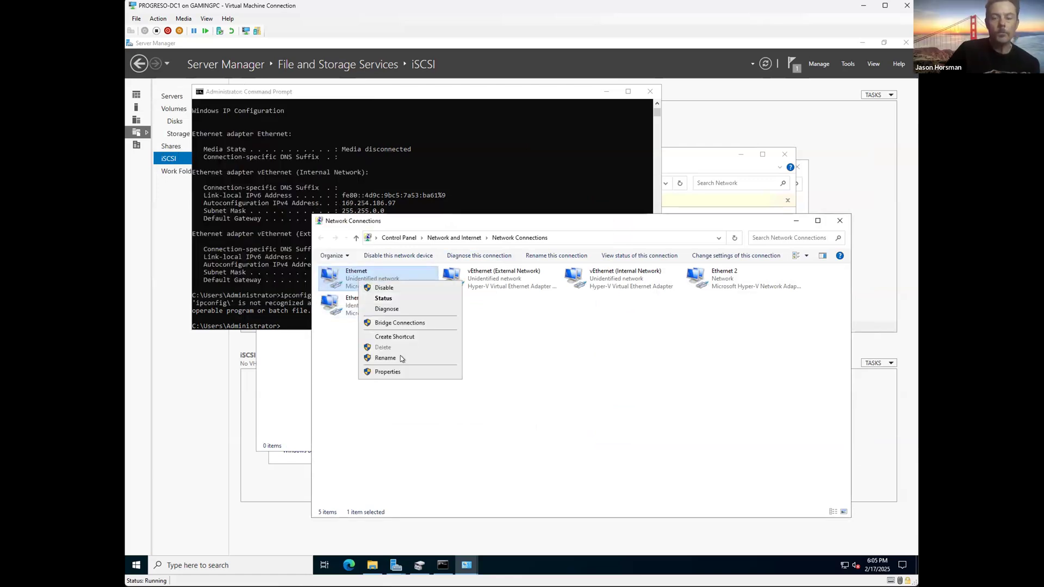
pyautogui.click(401, 356)
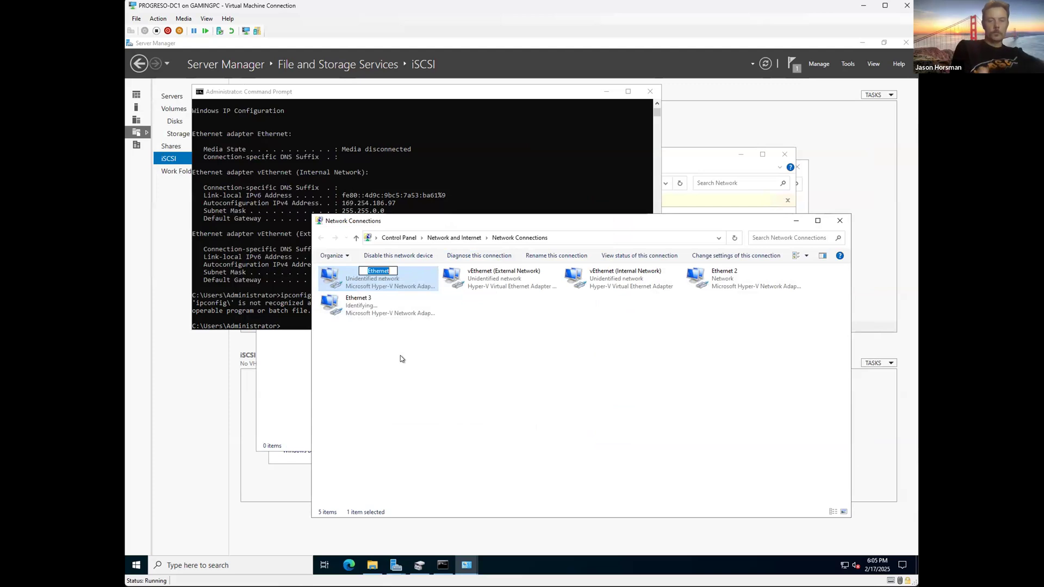
pyautogui.write('Project2-Private')
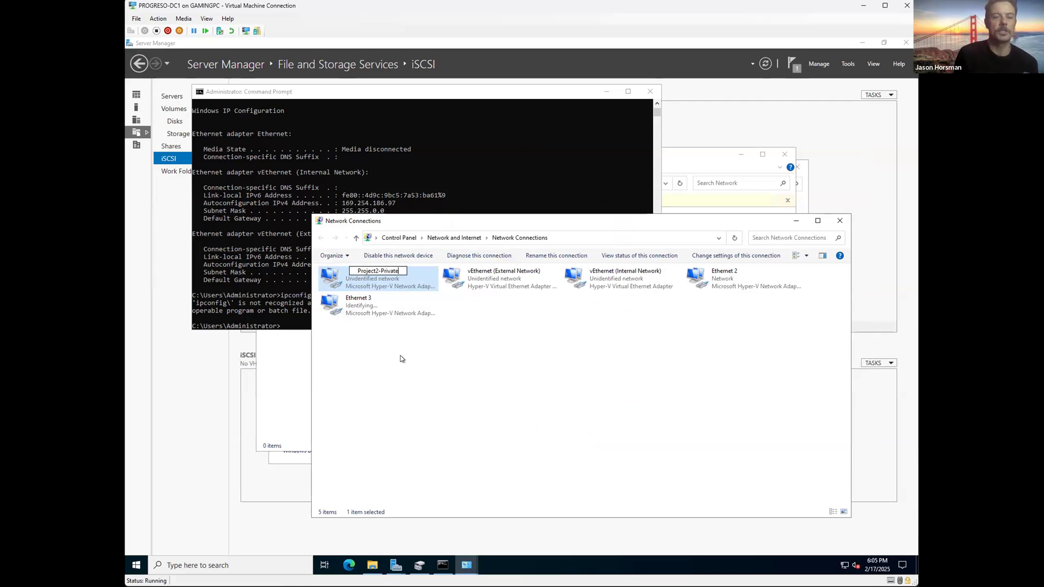
pyautogui.press('Return')
pyautogui.doubleClick(364, 272)
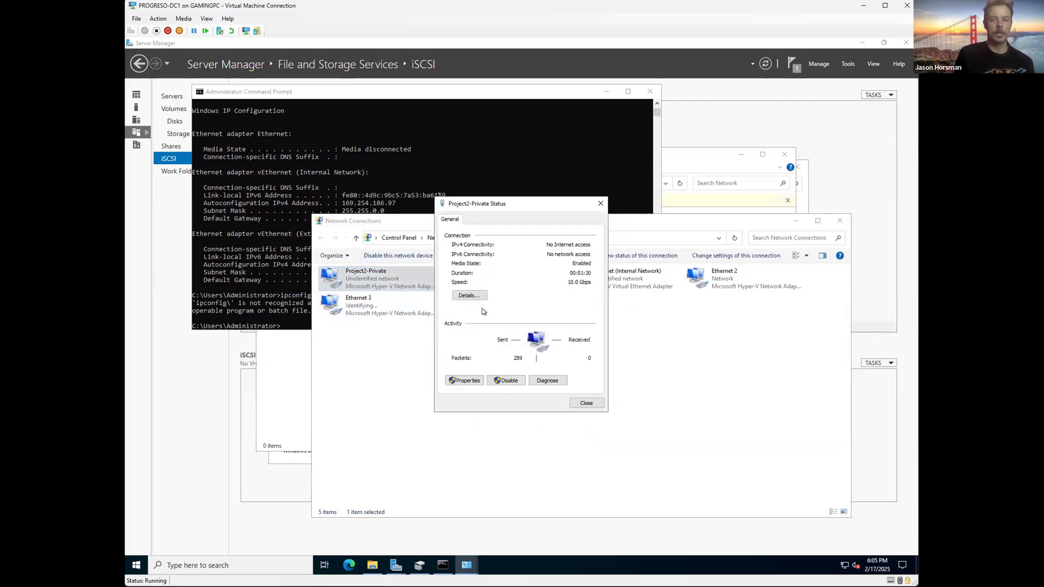
pyautogui.click(601, 203)
# Step: Verify Project2-Private's IPv4 is static 192.168.0.69 with mask 255.255.255.0
pyautogui.rightClick(376, 275)
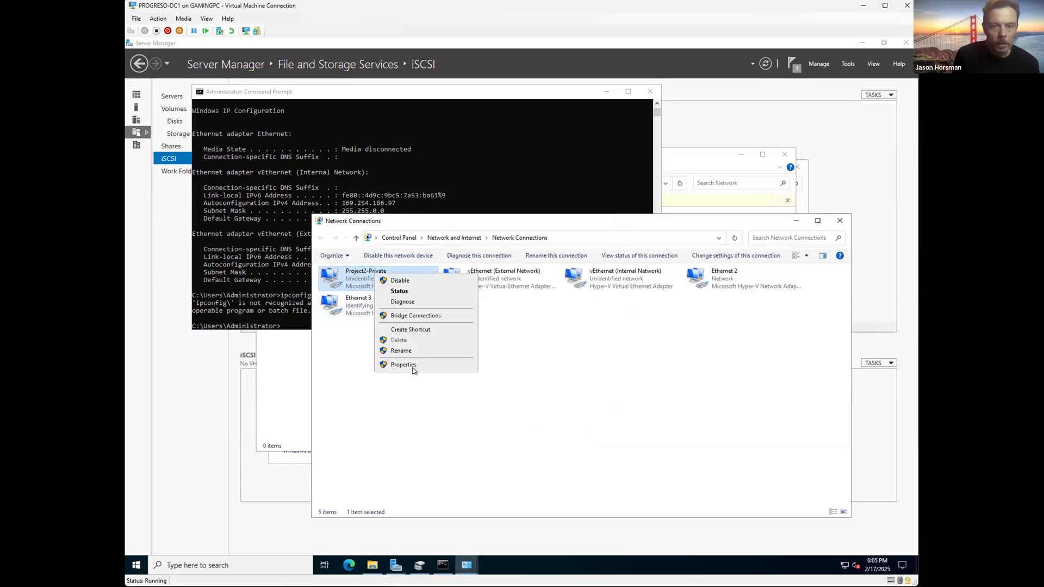
pyautogui.click(403, 364)
pyautogui.doubleClick(405, 369)
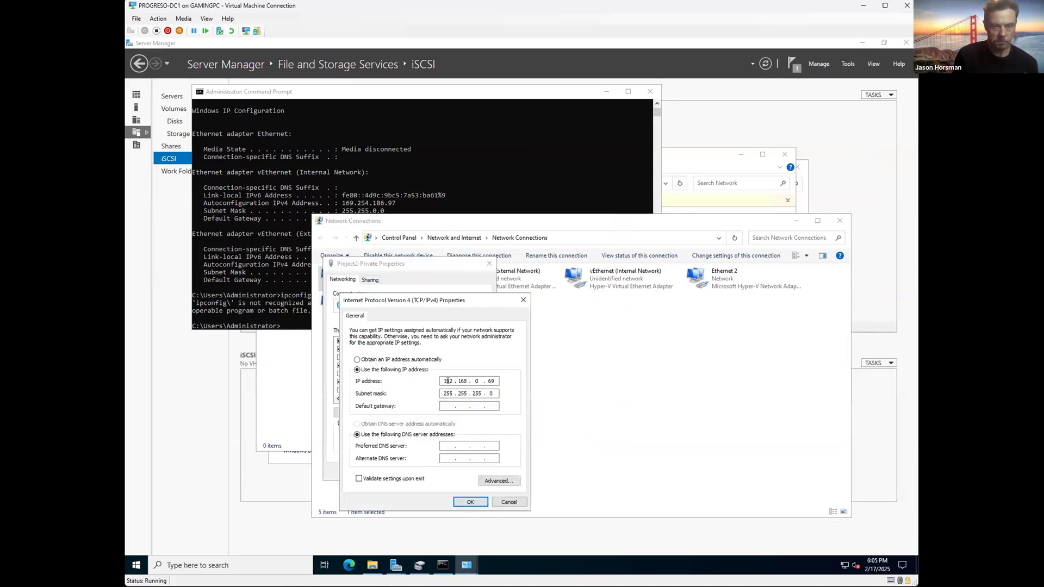
pyautogui.click(470, 502)
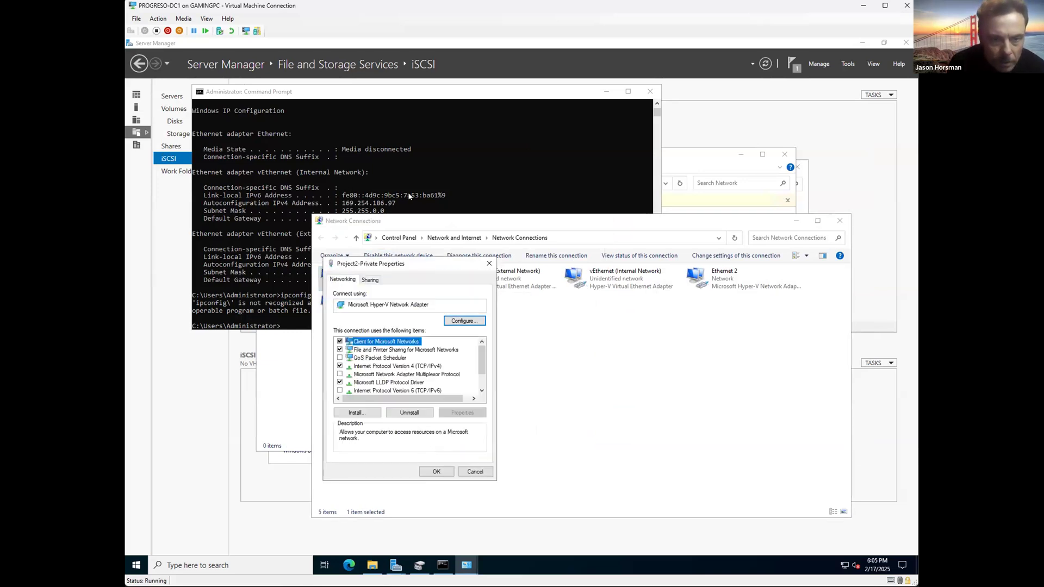
pyautogui.doubleClick(379, 366)
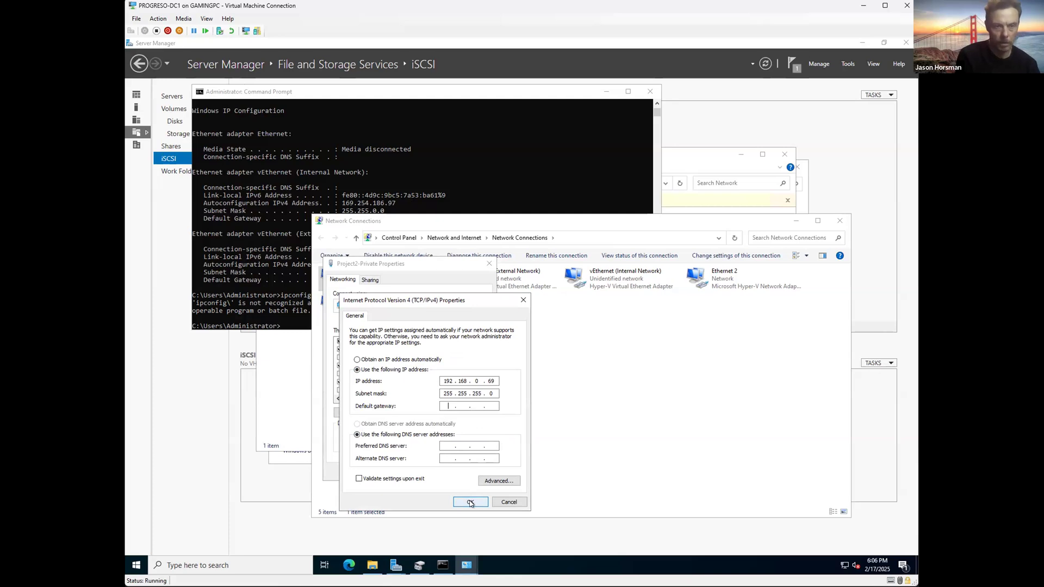
pyautogui.click(471, 503)
pyautogui.click(467, 472)
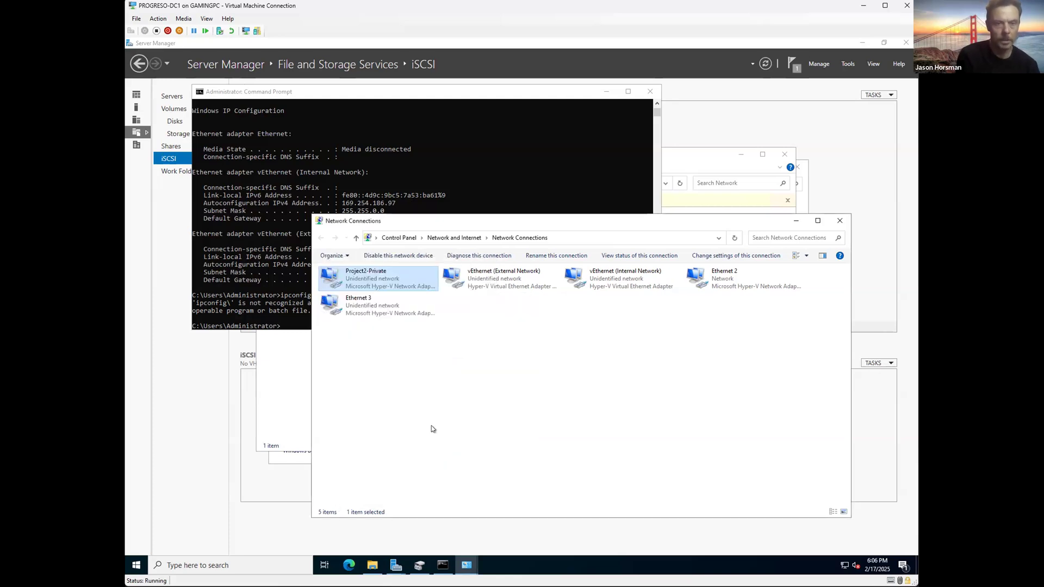
# Step: Rerun ipconfig without the stray backslash, find Project2-Private at 192.168.0.69, and minimize the console
pyautogui.click(362, 188)
pyautogui.press('Up')
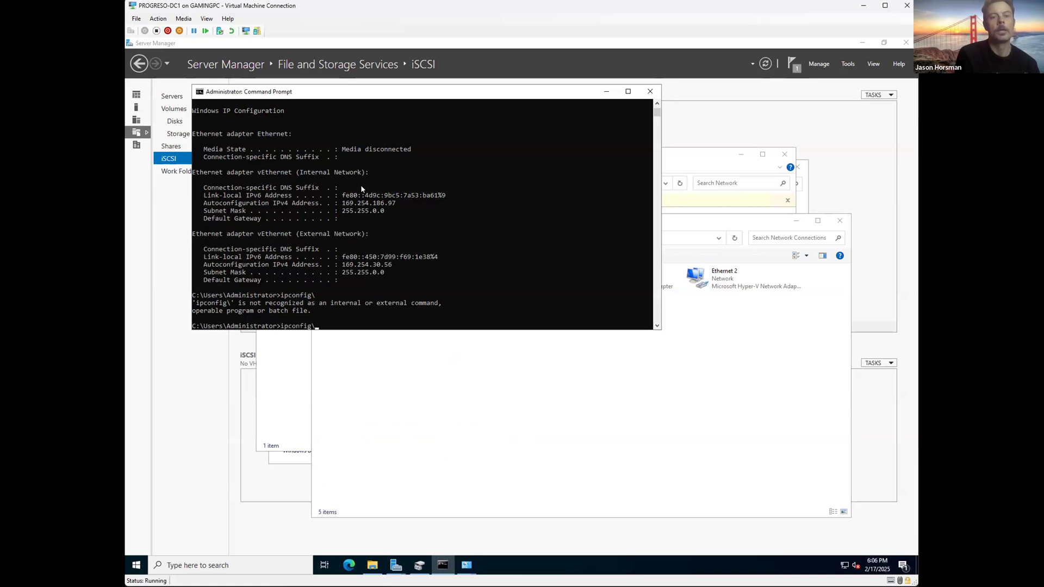
pyautogui.press('BackSpace')
pyautogui.press('Return')
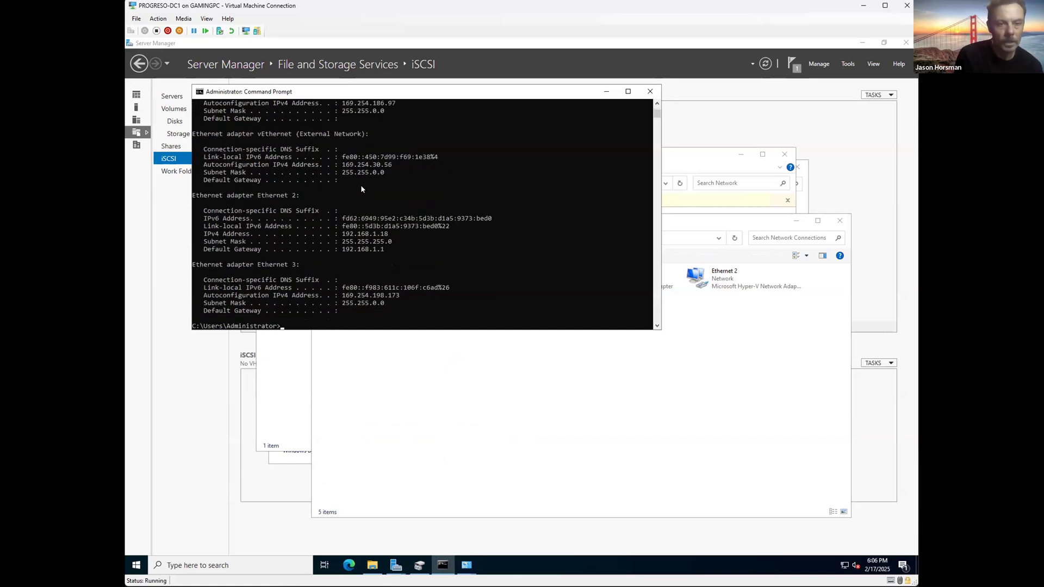
pyautogui.scroll(6, 362, 188)
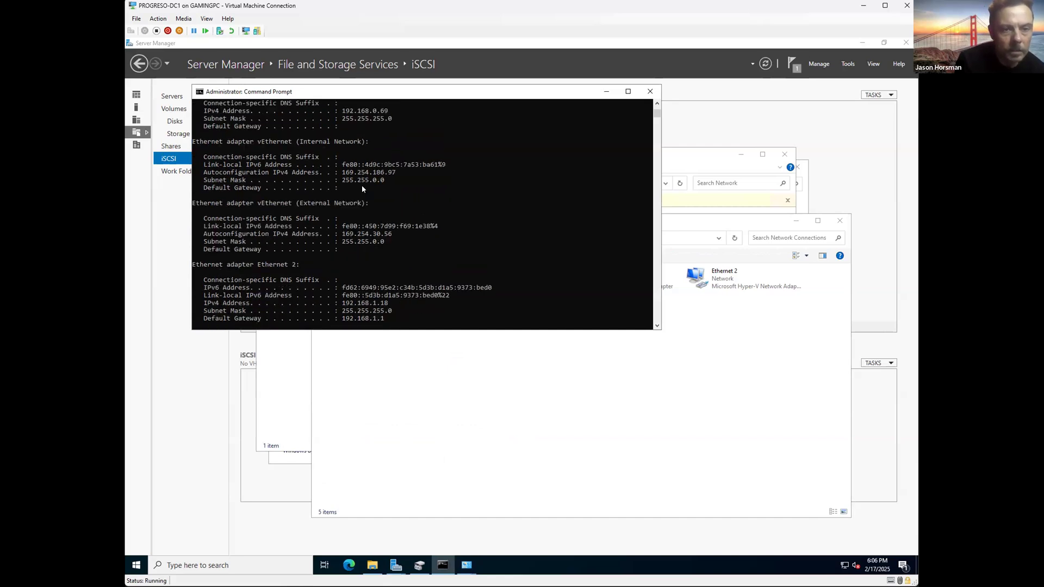
pyautogui.scroll(1, 362, 189)
pyautogui.scroll(-1, 391, 185)
pyautogui.moveTo(393, 188); pyautogui.dragTo(183, 174)
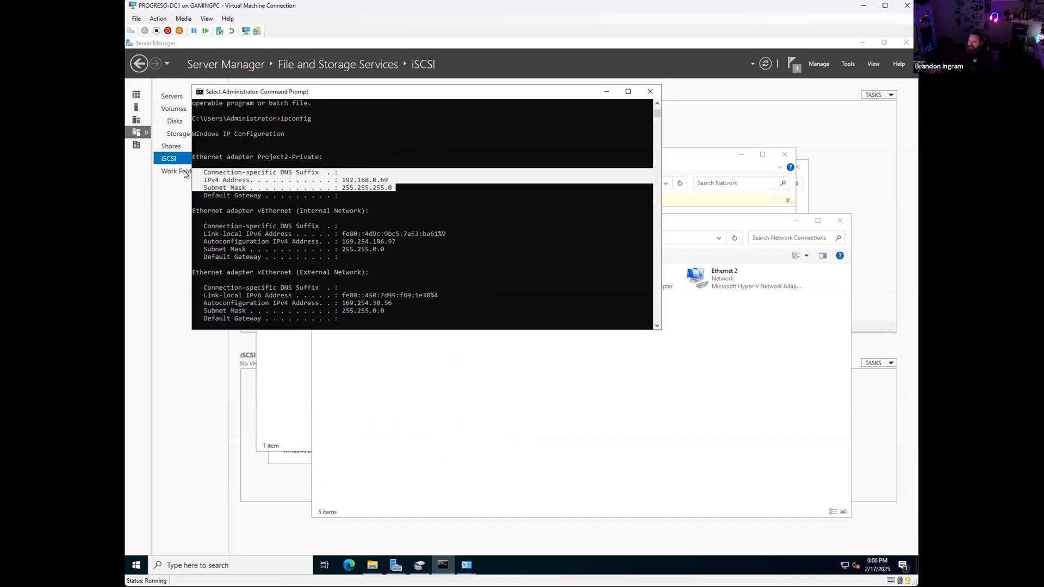
pyautogui.click(301, 188)
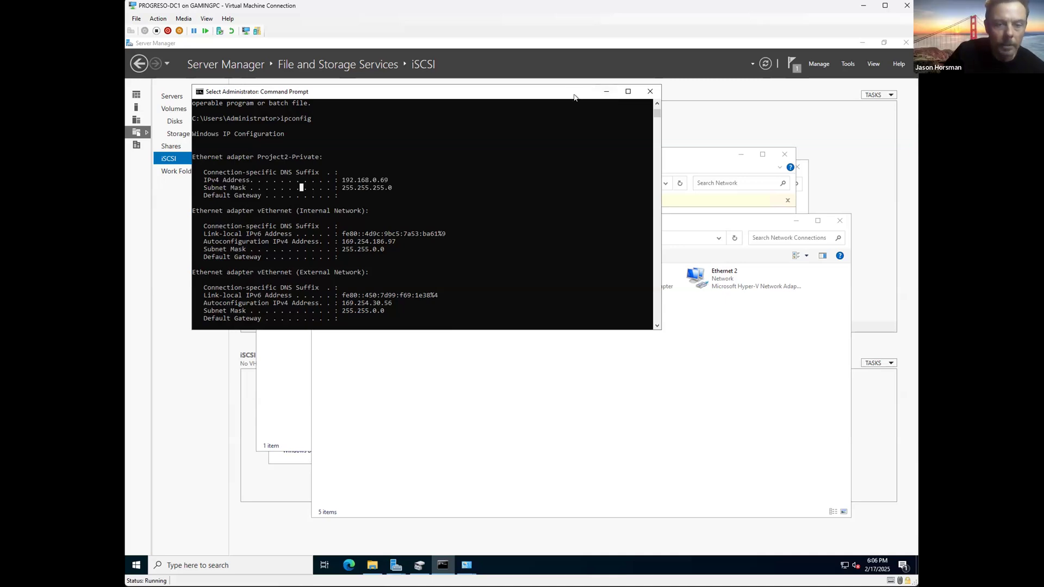
pyautogui.click(605, 91)
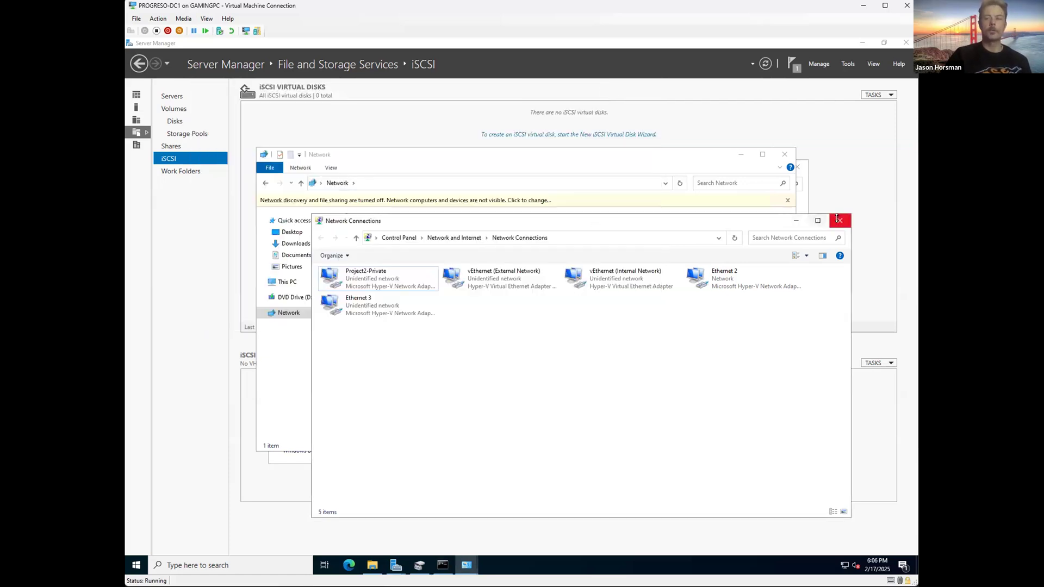
# Step: Close the network windows and add 192.168.0.69 as the iSCSI disk's access server
pyautogui.click(837, 218)
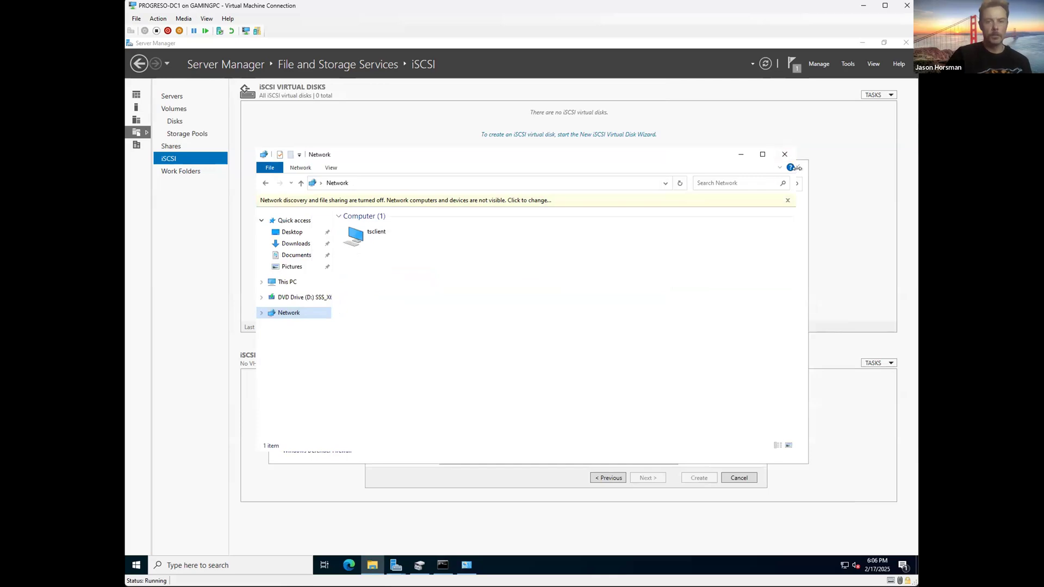
pyautogui.click(785, 155)
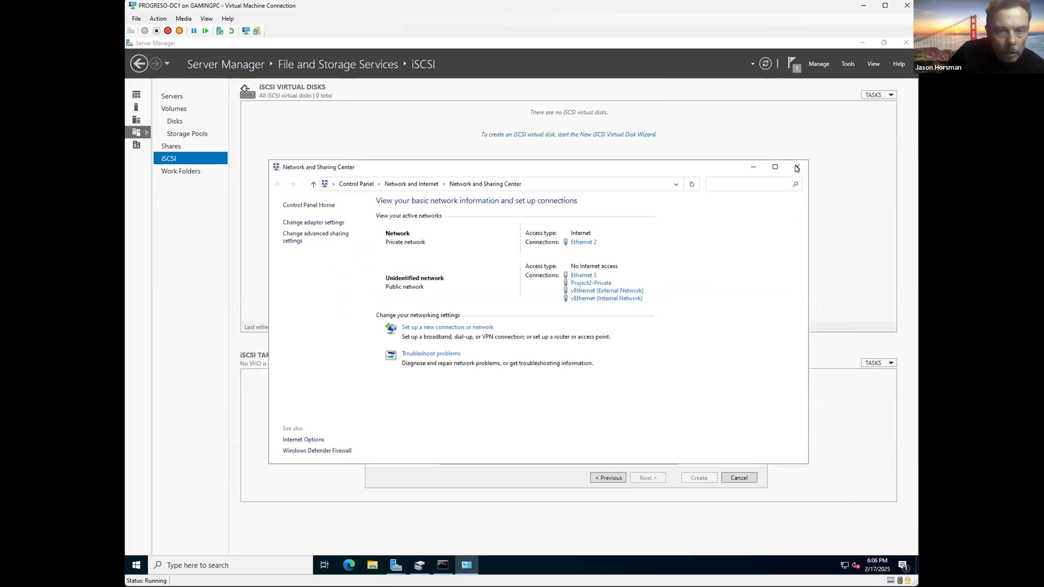
pyautogui.click(796, 167)
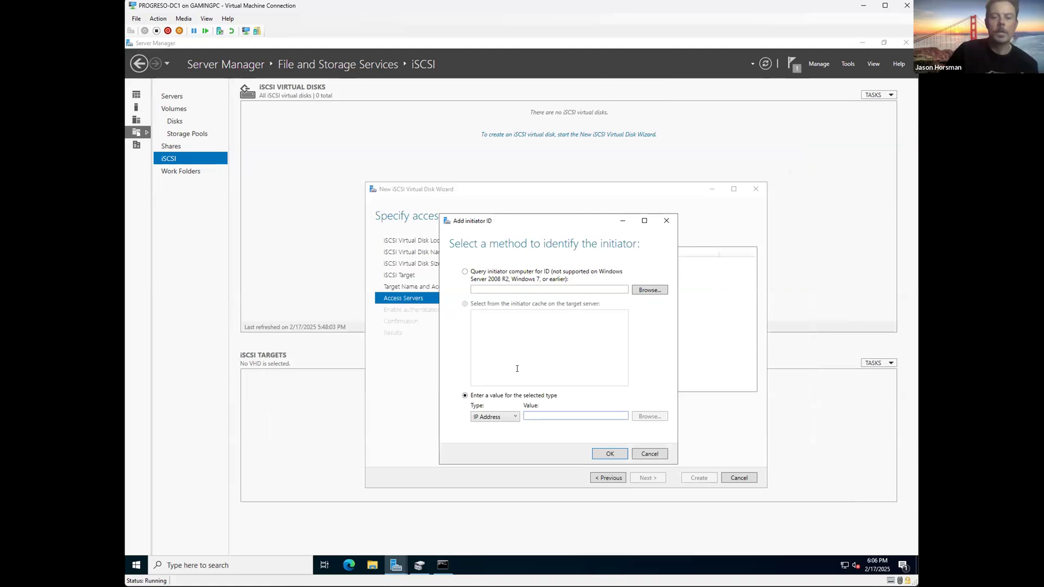
pyautogui.write('192.167')
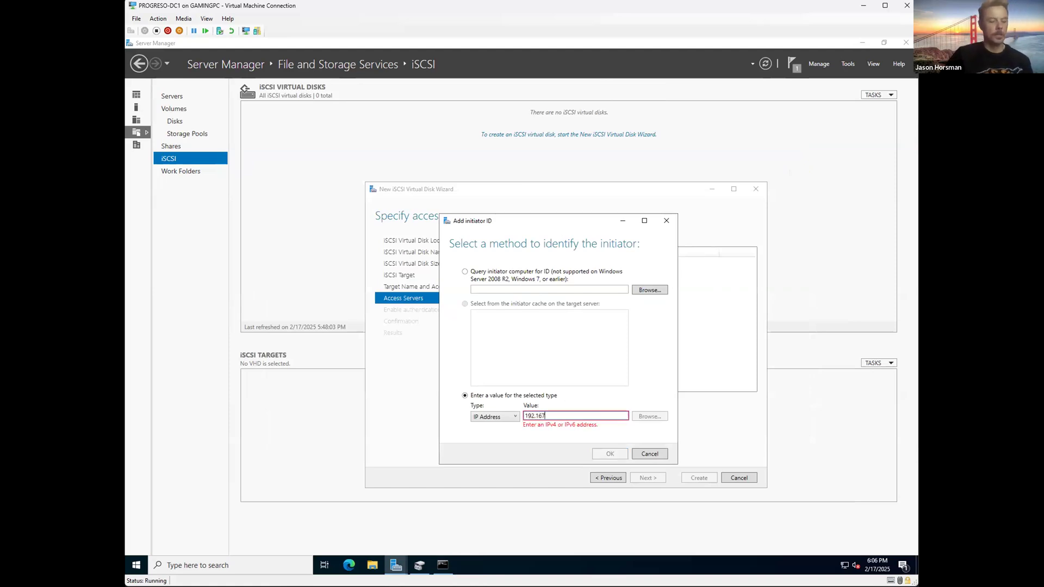
pyautogui.press('BackSpace')
pyautogui.write('8.0.69')
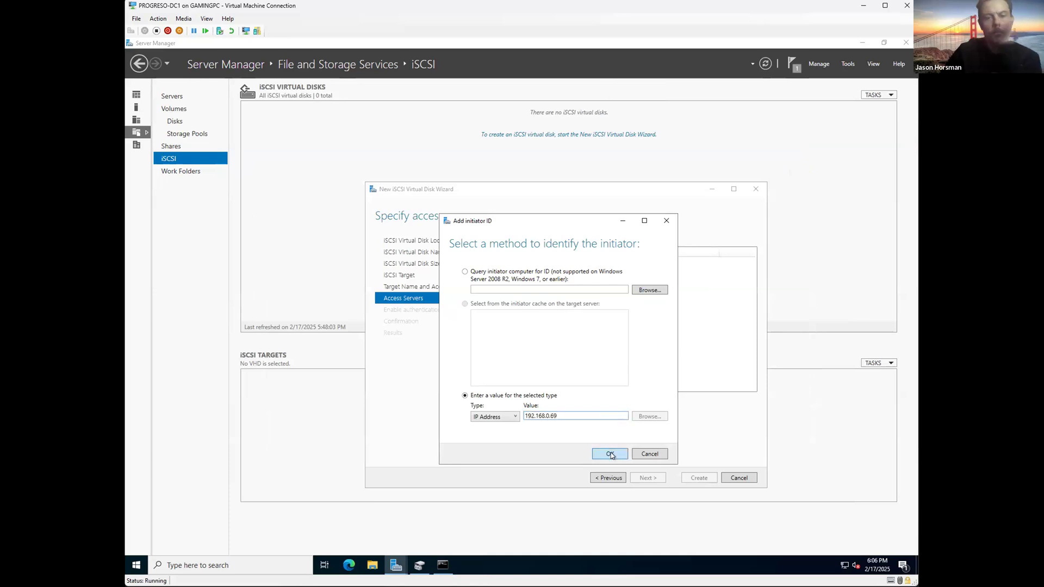
pyautogui.click(610, 454)
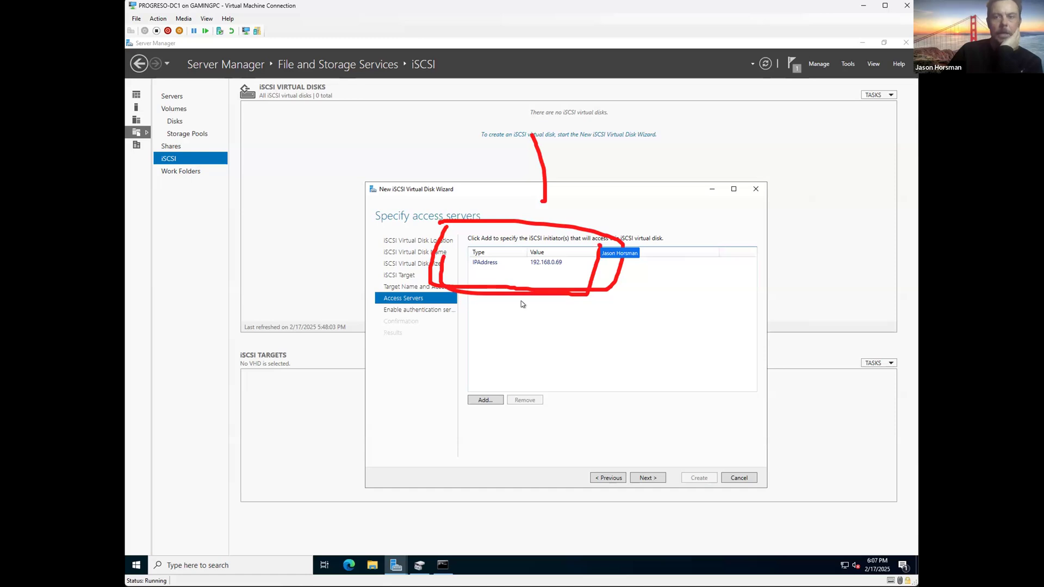
# Step: Keep 192.168.0.69 as the only access server and continue to Enable Authentication
pyautogui.click(504, 265)
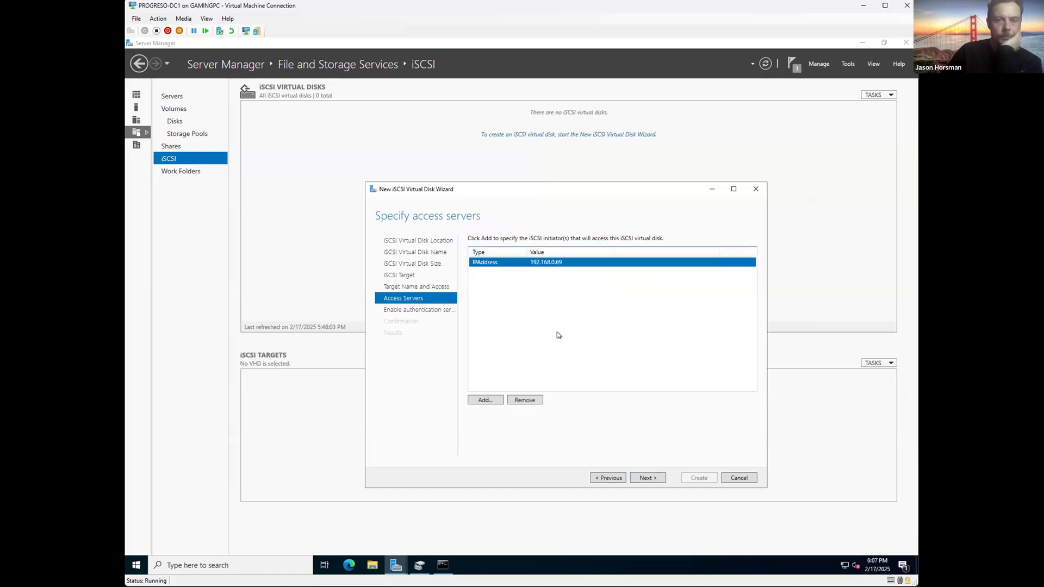
pyautogui.click(492, 399)
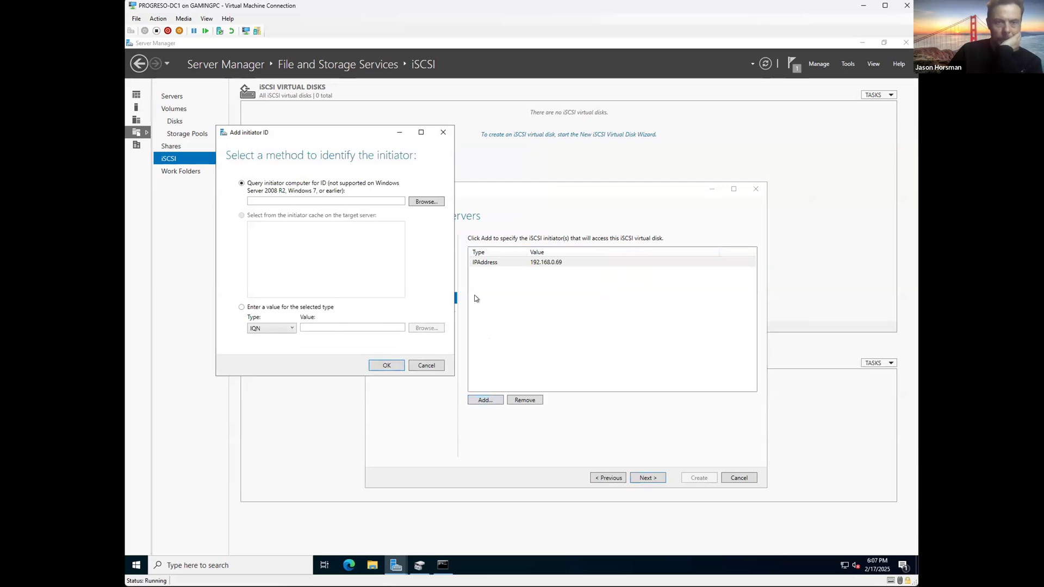
pyautogui.press('Escape')
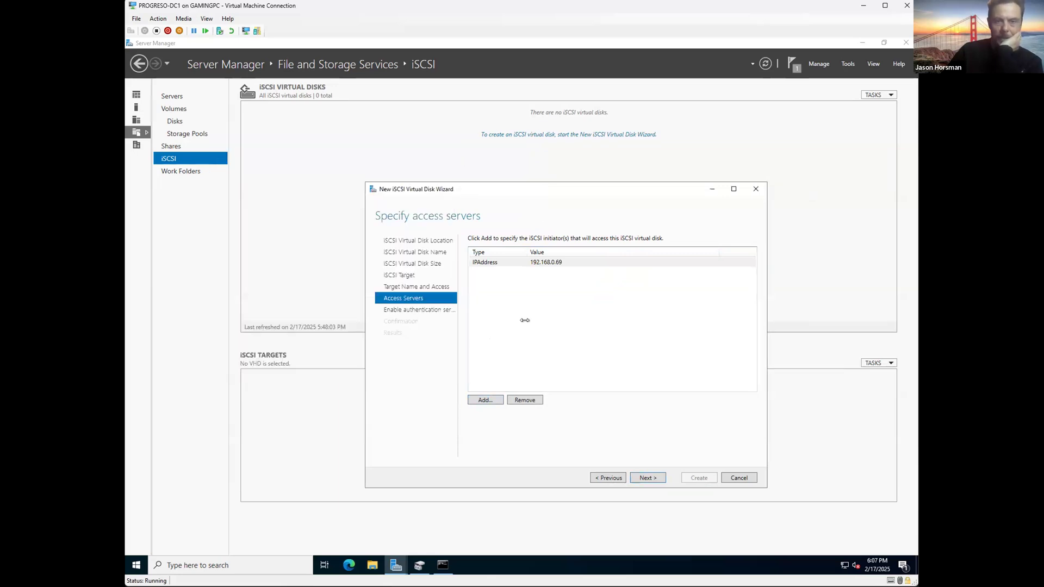
pyautogui.click(646, 476)
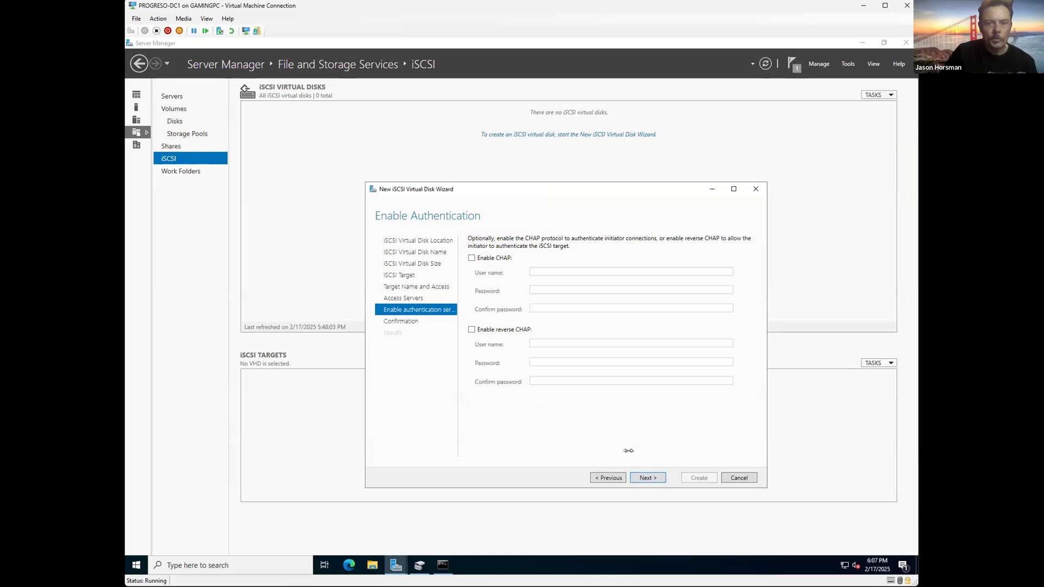
# Step: Advance to the Confirm selections summary and capture it as a screenshot
pyautogui.click(642, 477)
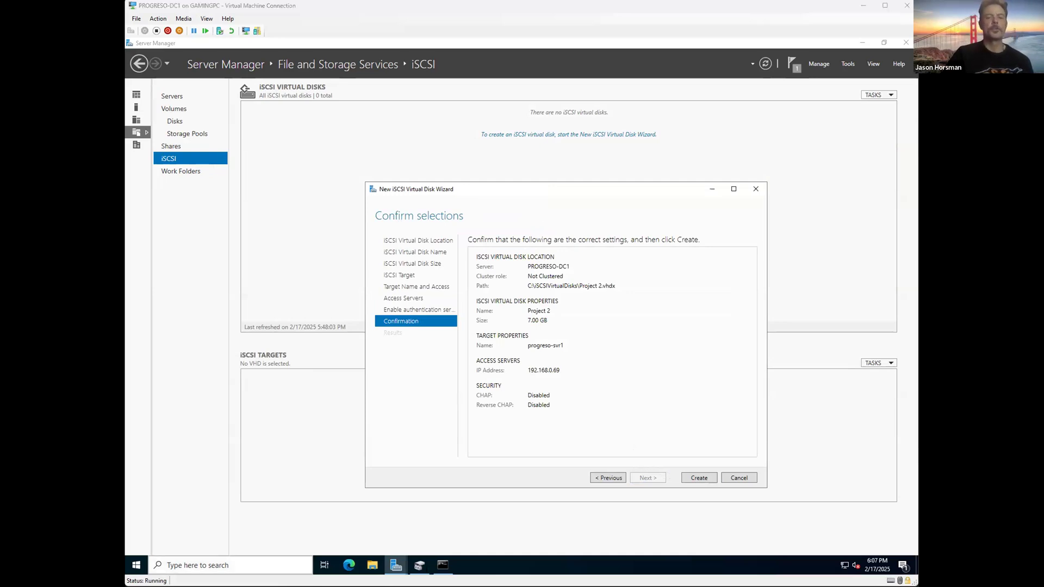
pyautogui.press('super+shift+s')
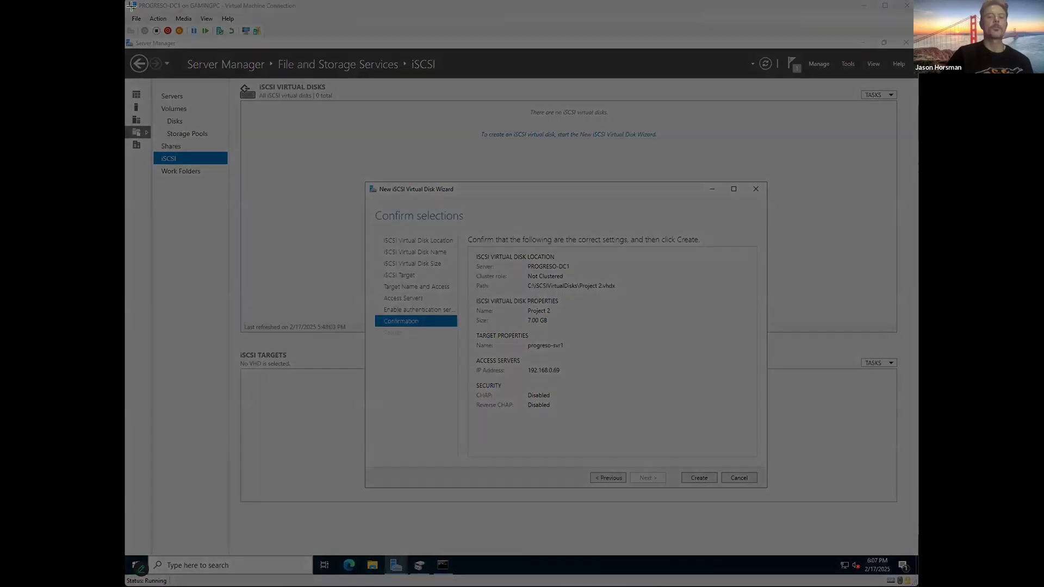
pyautogui.moveTo(127, 1); pyautogui.dragTo(889, 566)
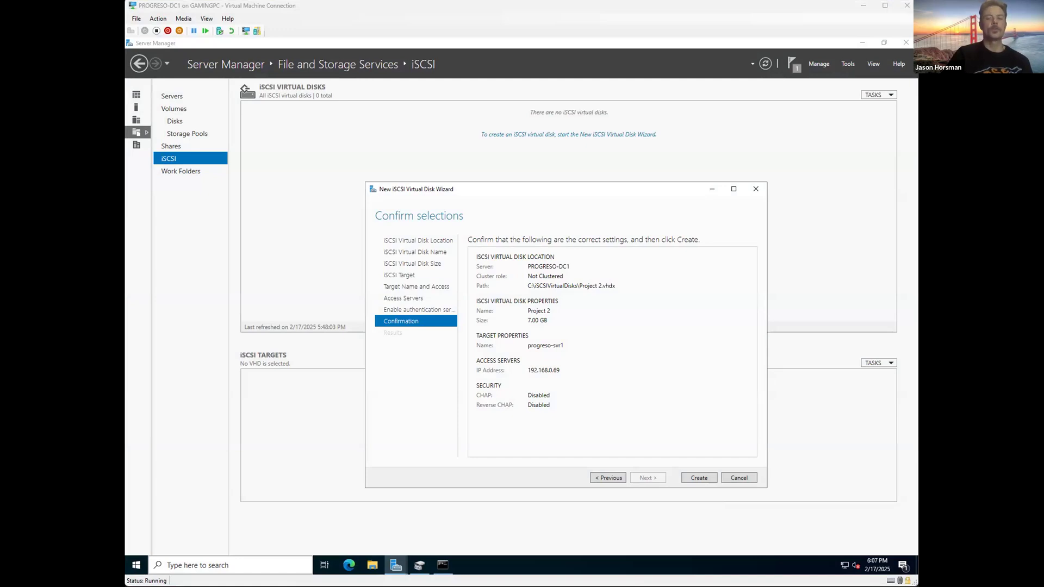
# Step: Create the Project 2 disk and progreso-svr1 target, then close the finished wizard
pyautogui.click(703, 477)
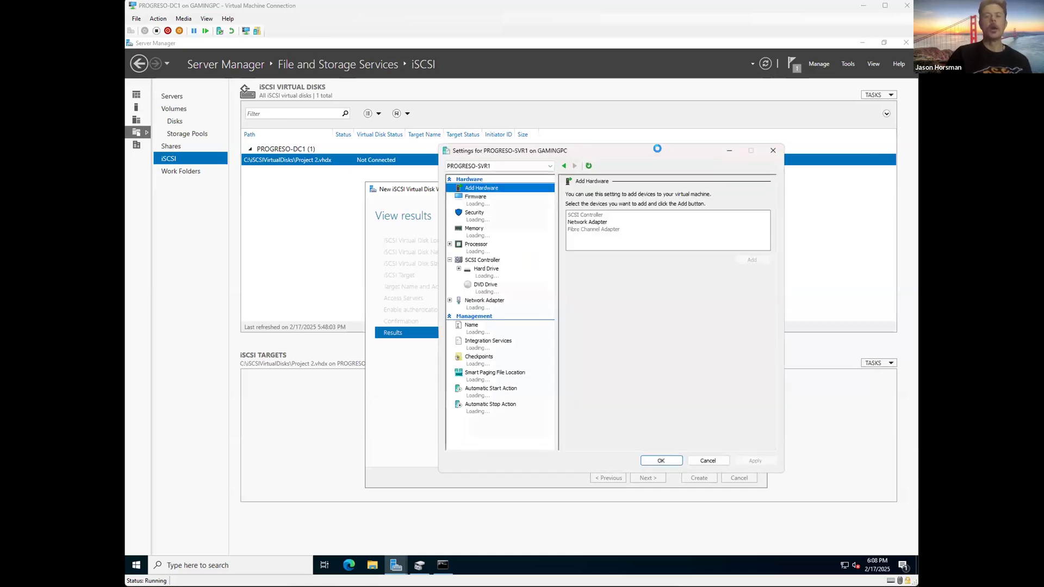
pyautogui.press('Escape')
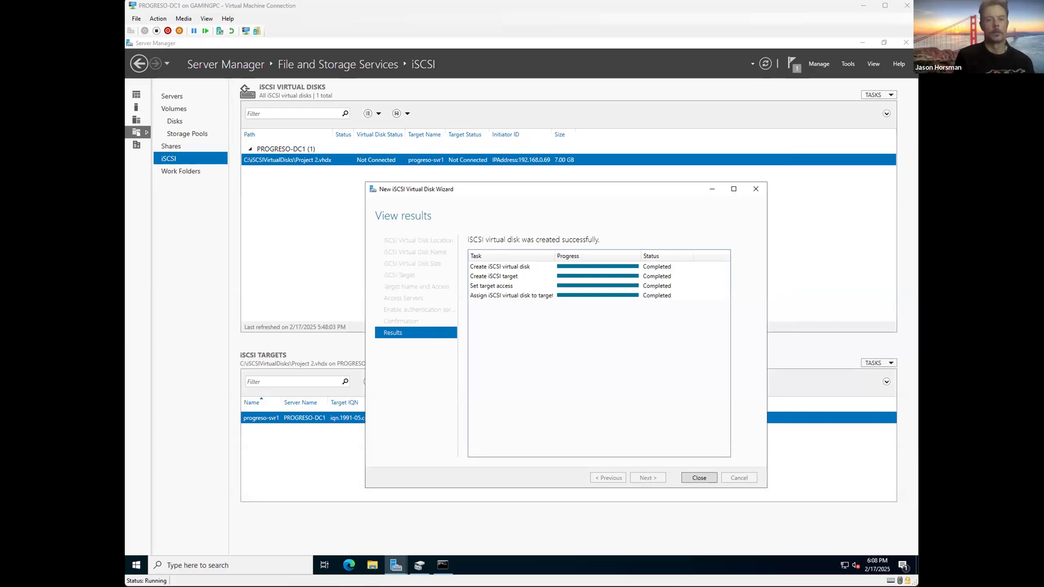
pyautogui.click(700, 478)
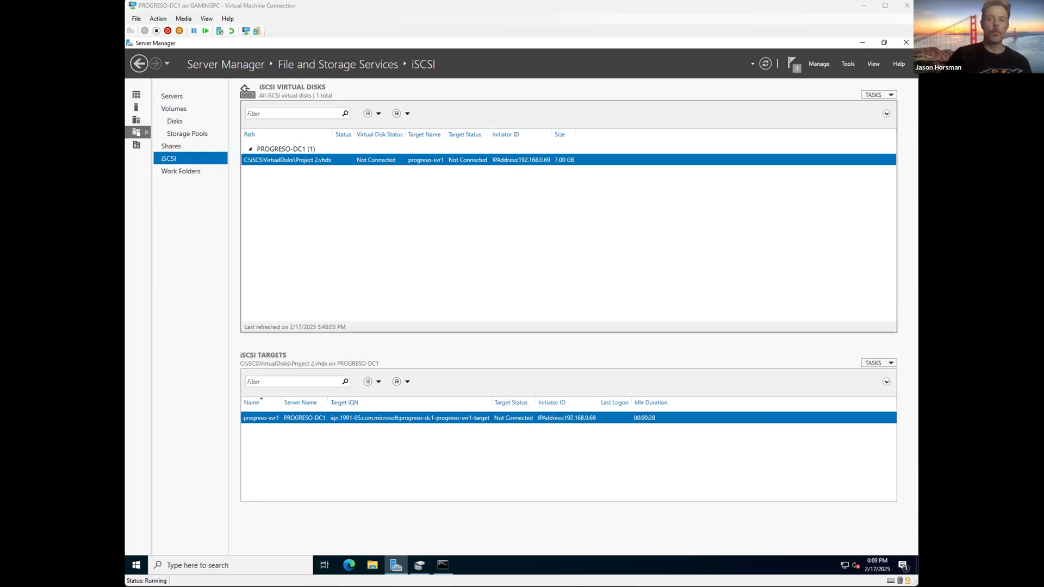
pyautogui.click(754, 7)
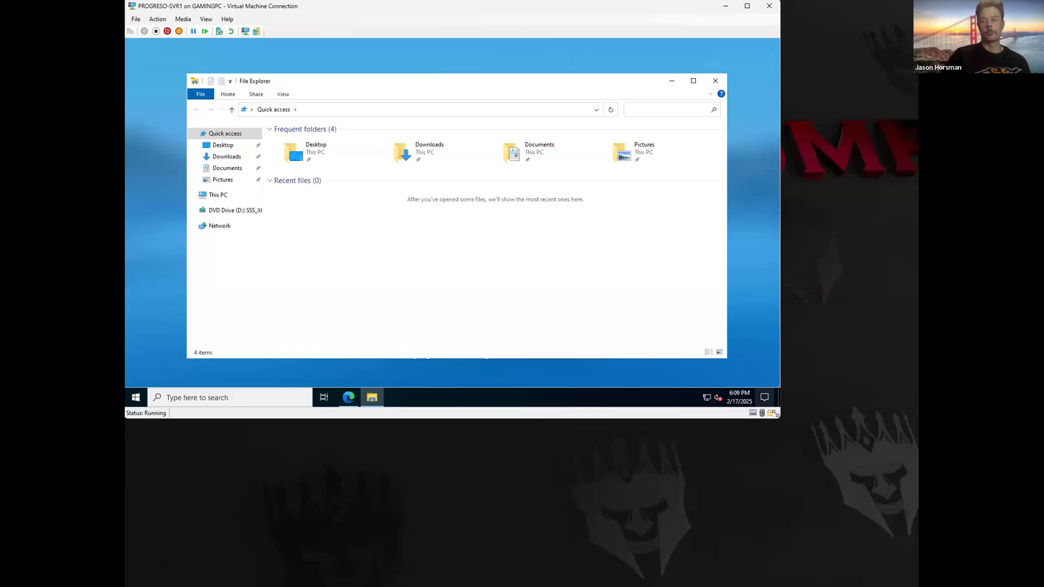
# Step: Enlarge the SVR1 window and open Network Properties, then Change adapter settings
pyautogui.moveTo(776, 413); pyautogui.dragTo(917, 585)
pyautogui.rightClick(225, 243)
pyautogui.click(250, 332)
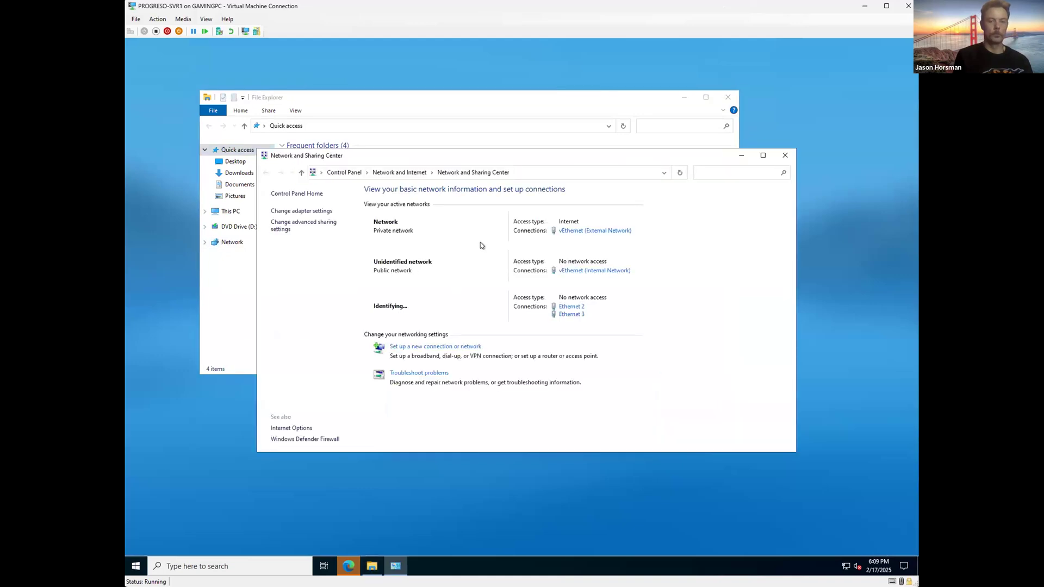
pyautogui.click(307, 223)
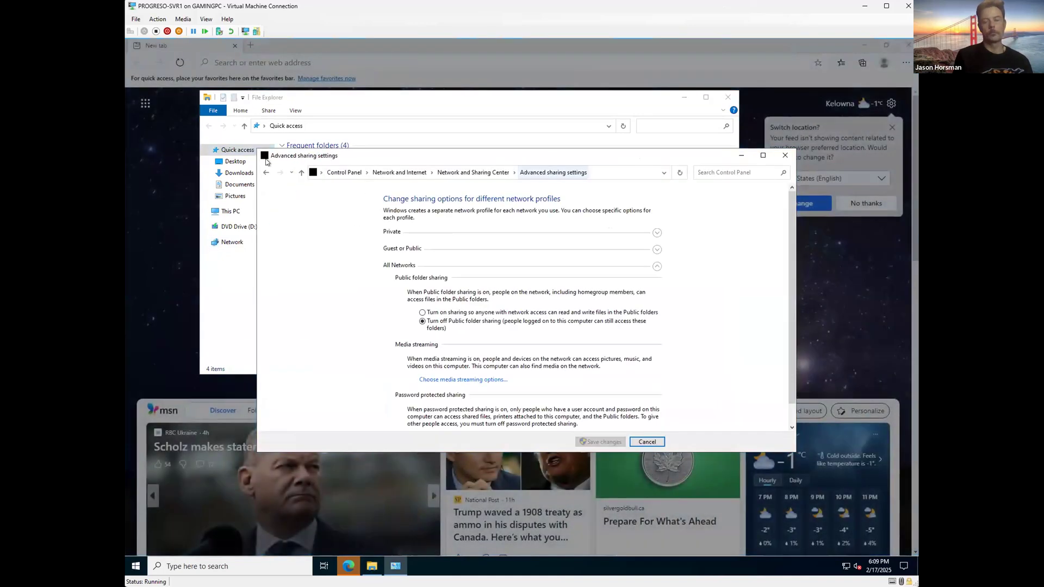
pyautogui.click(265, 172)
pyautogui.click(284, 213)
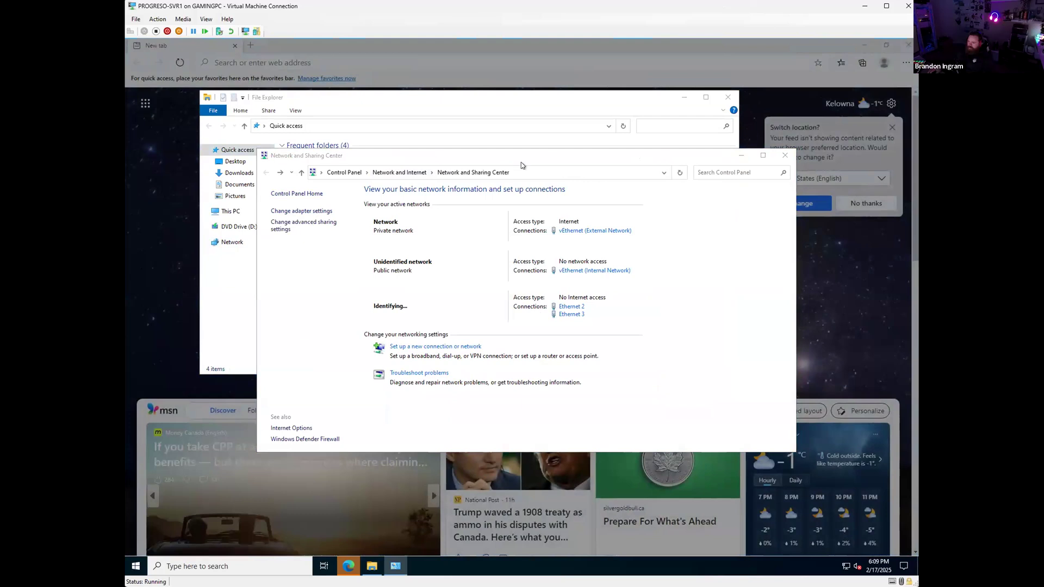
# Step: Skip through the Edge first-run setup prompts and close the Edge browser
pyautogui.click(349, 566)
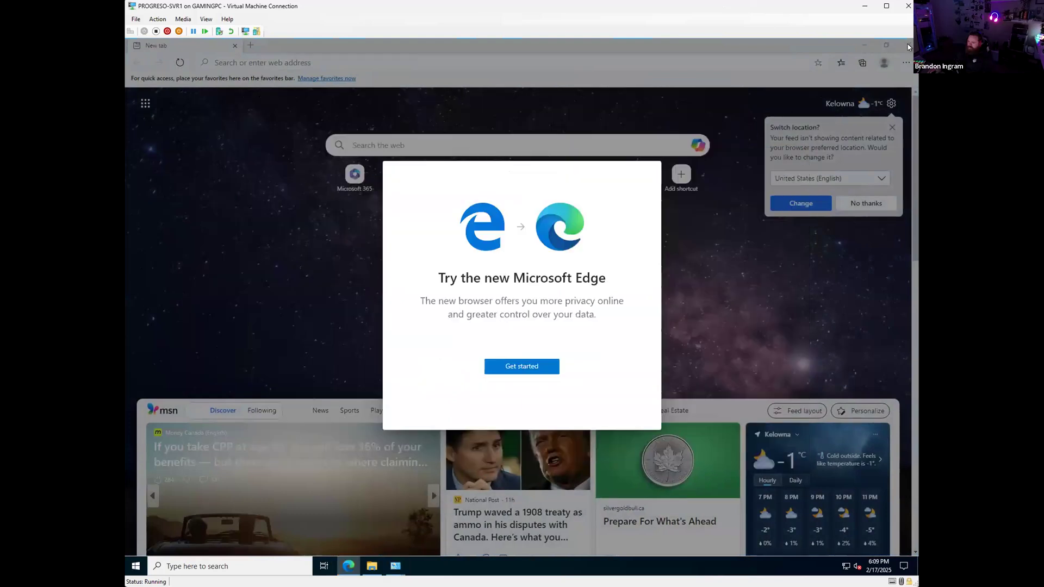
pyautogui.click(522, 370)
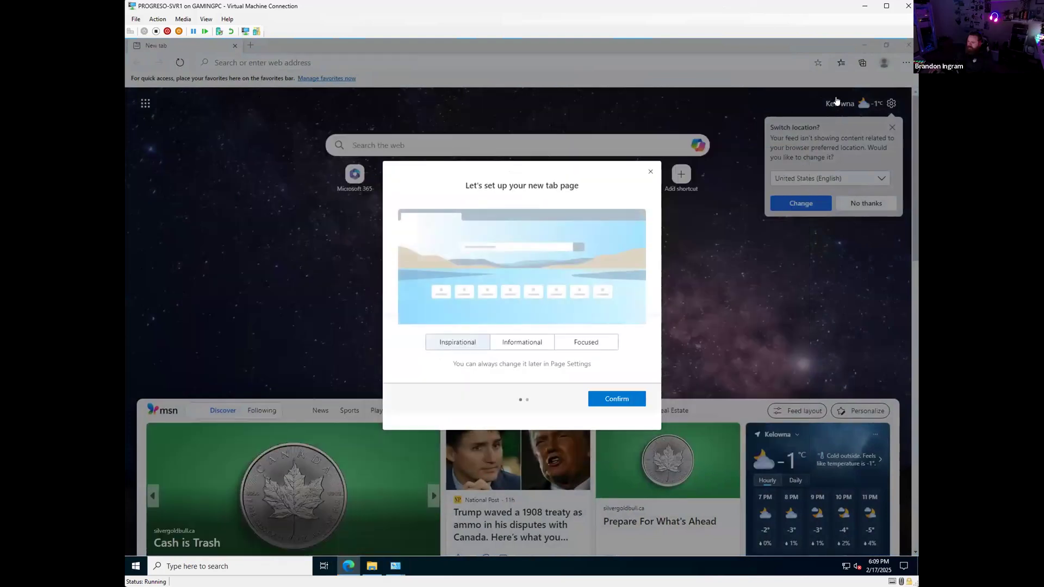
pyautogui.click(617, 398)
pyautogui.click(427, 394)
pyautogui.click(617, 399)
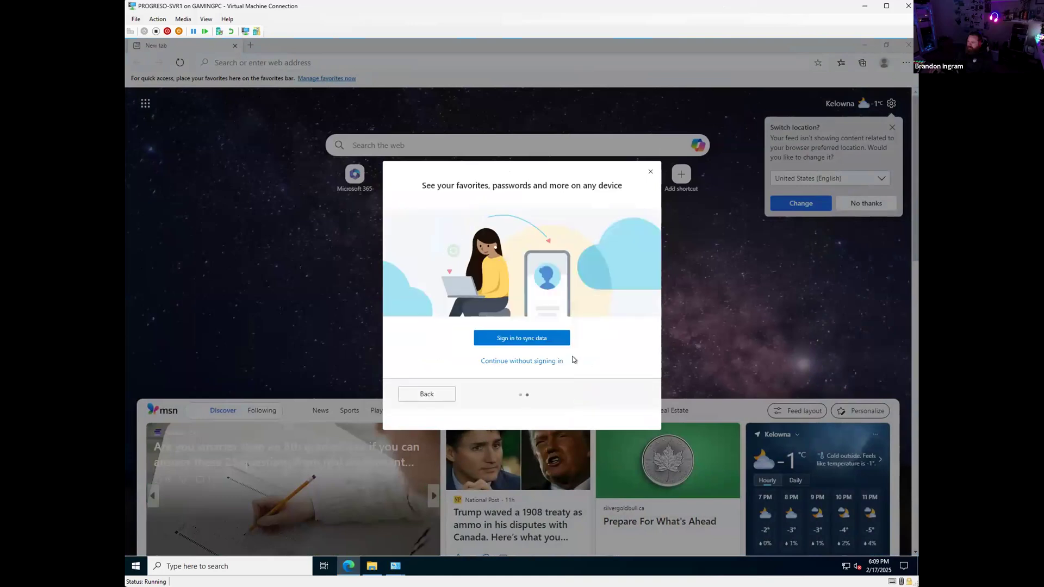
pyautogui.click(651, 171)
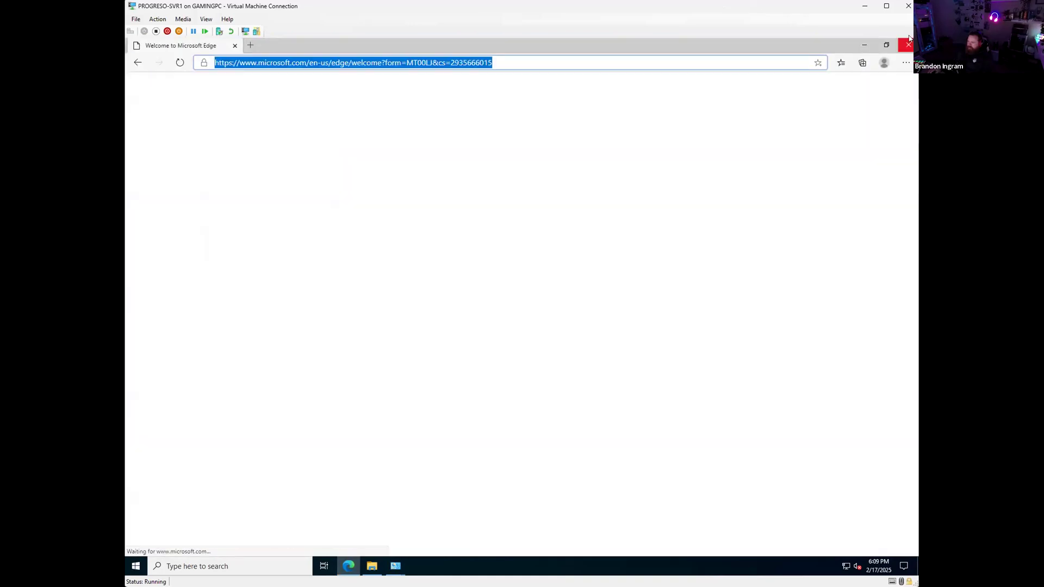
pyautogui.click(908, 43)
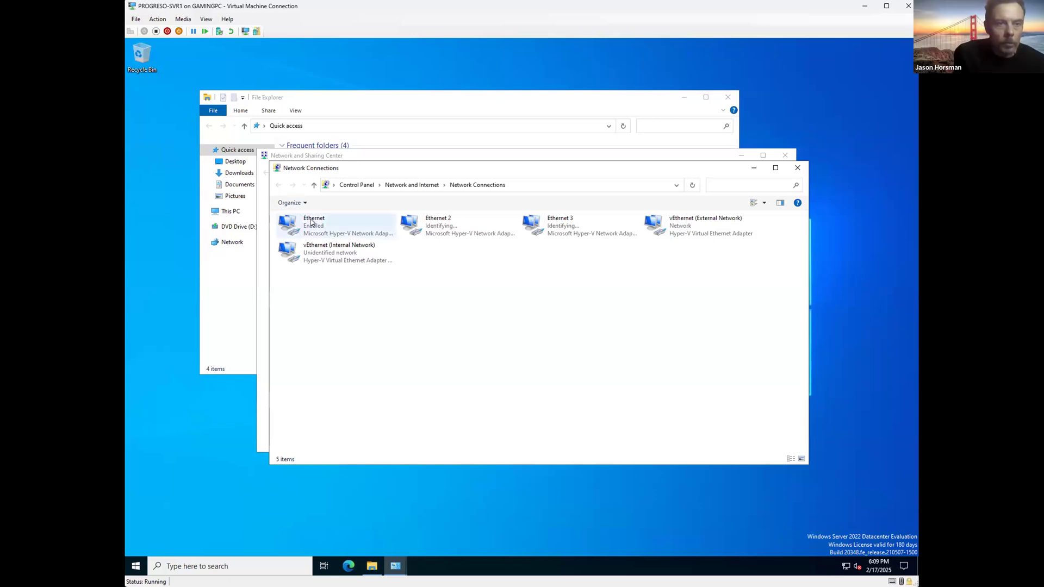
# Step: Close the network overview and File Explorer windows and minimize the adapter list
pyautogui.click(580, 153)
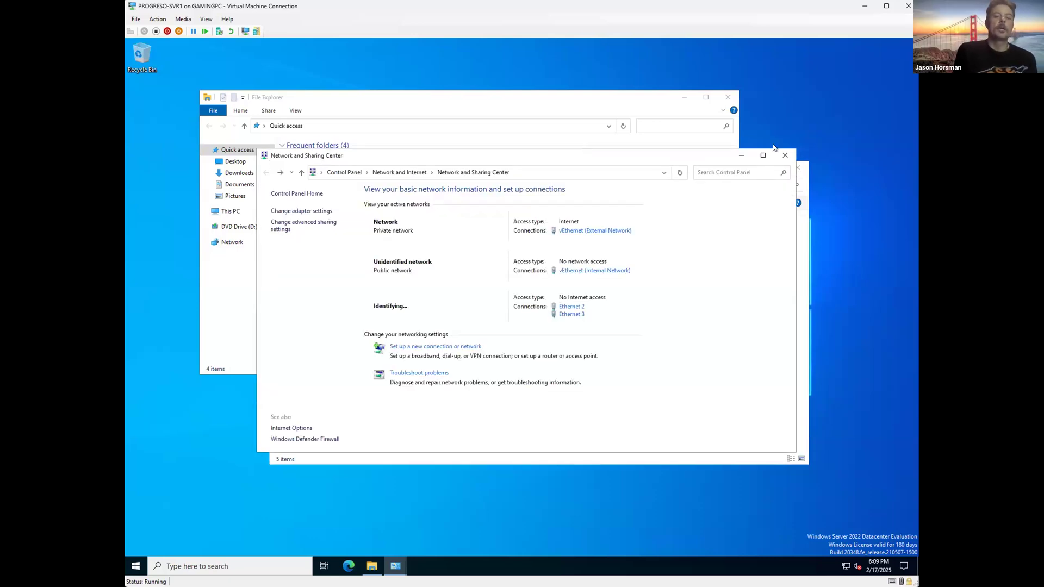
pyautogui.click(785, 156)
pyautogui.click(728, 97)
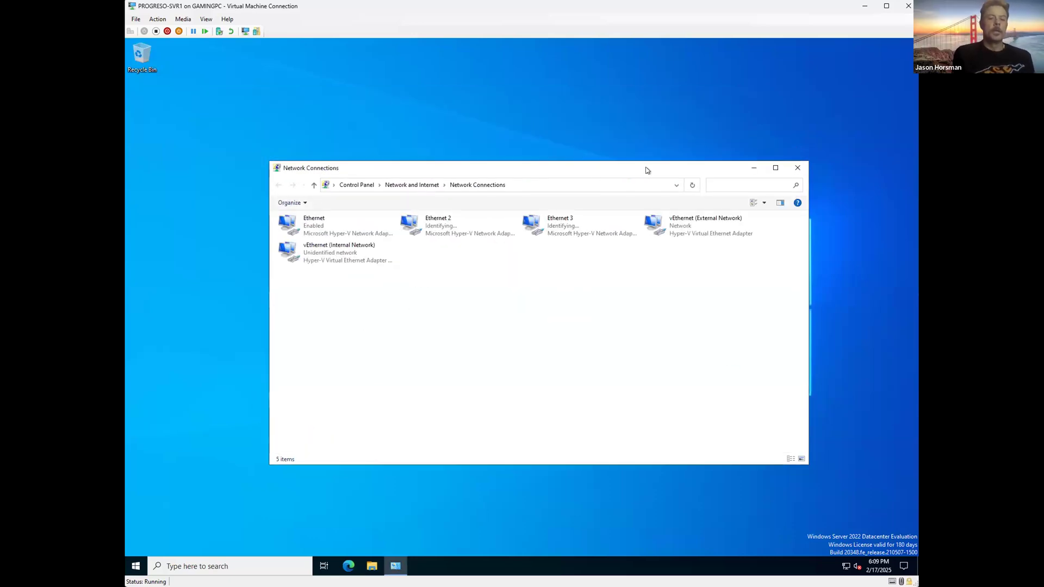
pyautogui.click(755, 168)
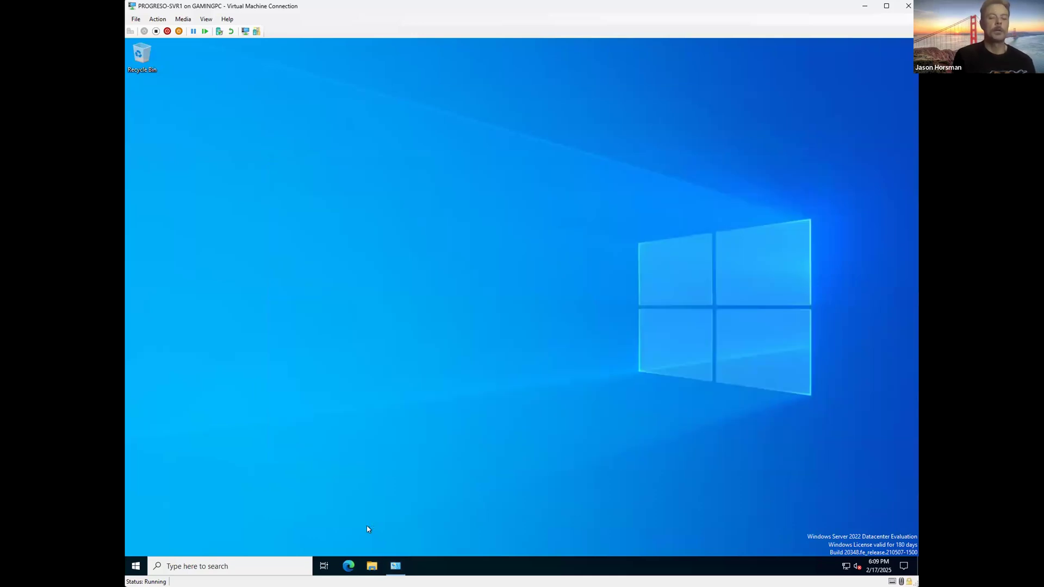
# Step: Launch iSCSI Initiator, start its service, and quick-connect to target 192.168.0.79
pyautogui.click(237, 566)
pyautogui.write('iscsi')
pyautogui.press('Return')
pyautogui.click(559, 340)
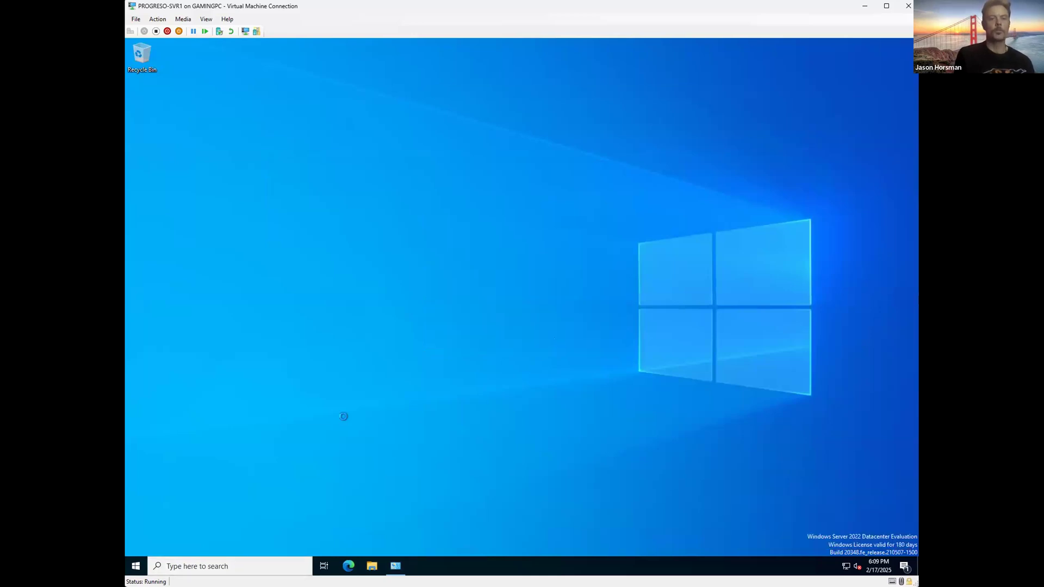
pyautogui.moveTo(238, 58); pyautogui.dragTo(521, 119)
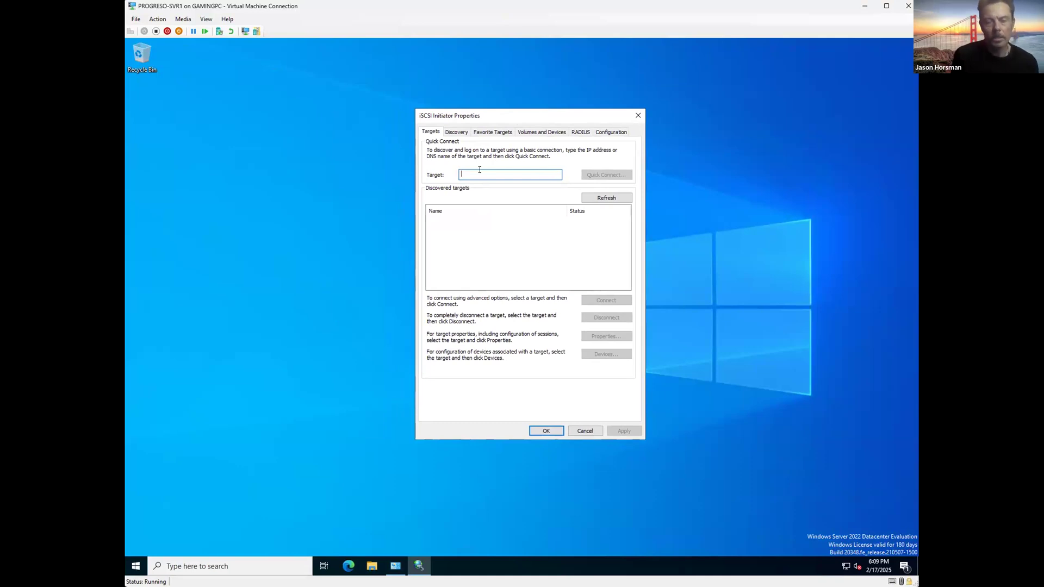
pyautogui.write('192.1')
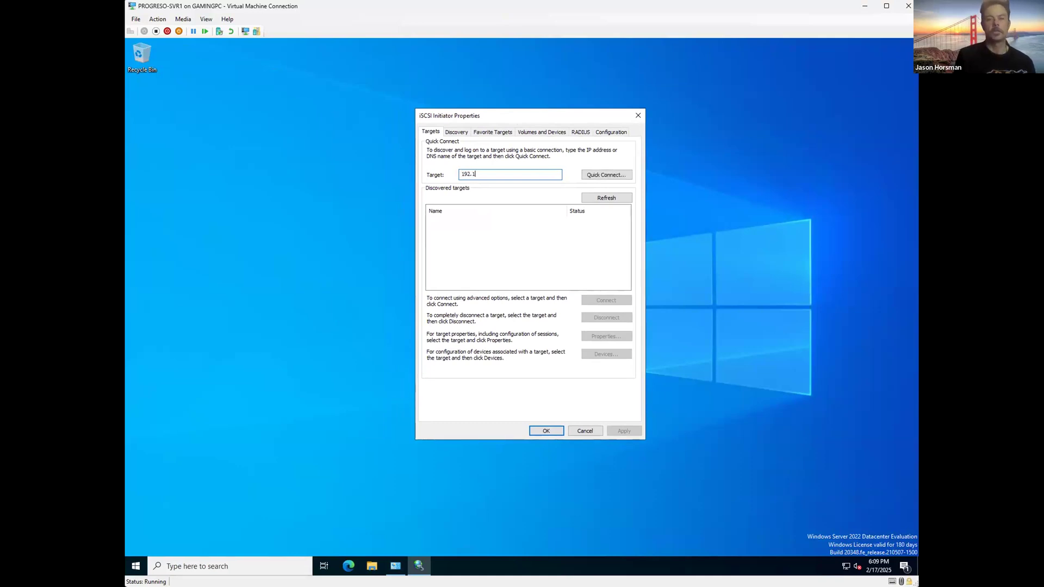
pyautogui.write('68.0.79')
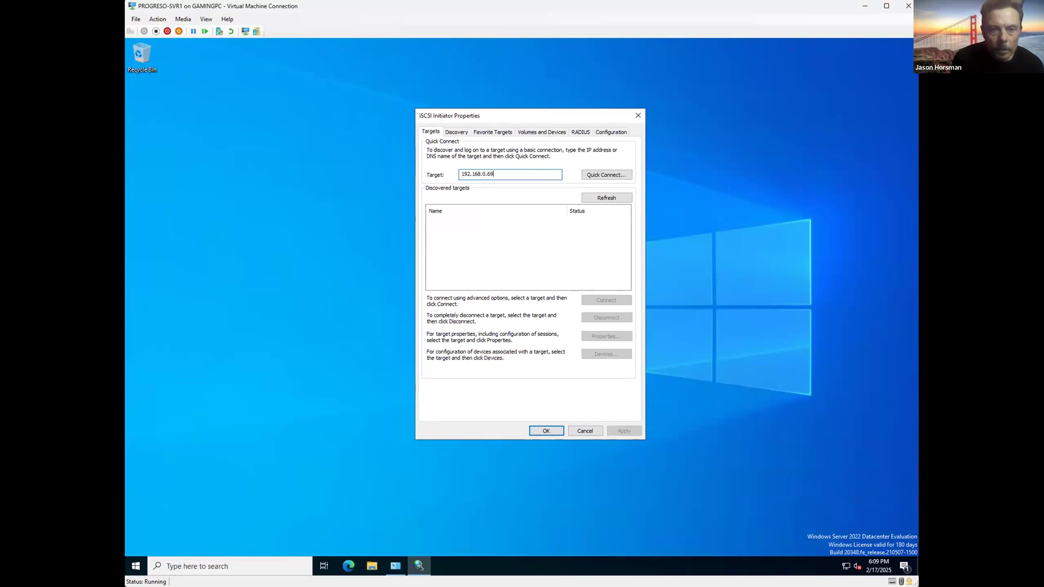
pyautogui.click(592, 176)
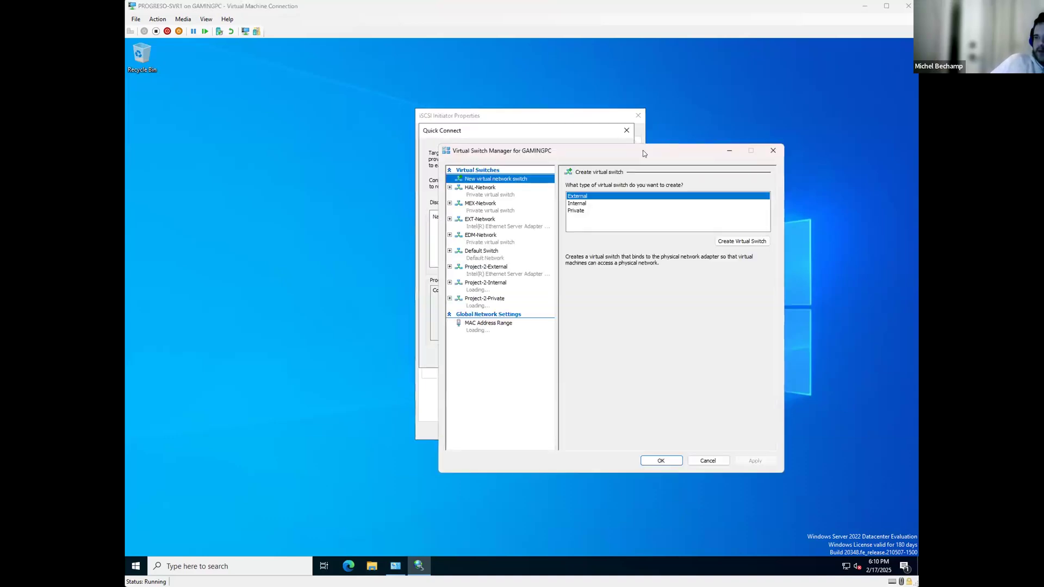
# Step: View Advanced Features of SVR1's Project-2-Private network adapter, then close the VM settings
pyautogui.click(508, 185)
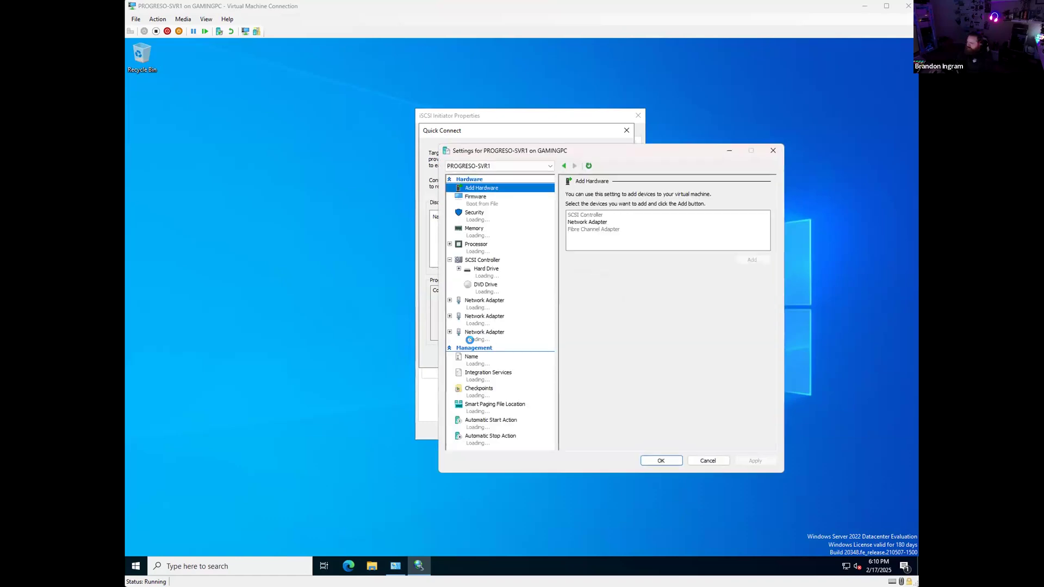
pyautogui.click(450, 331)
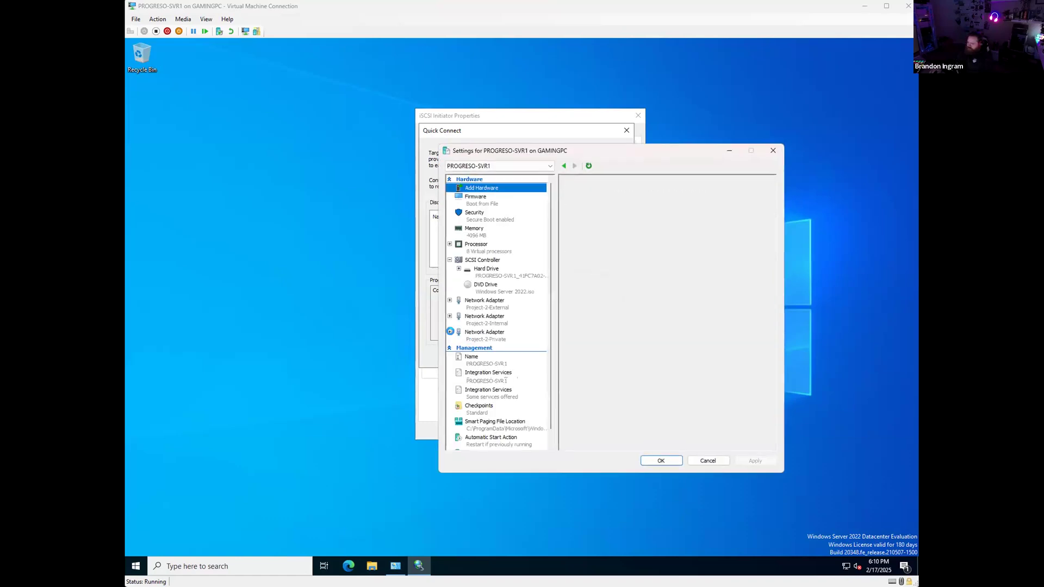
pyautogui.click(467, 356)
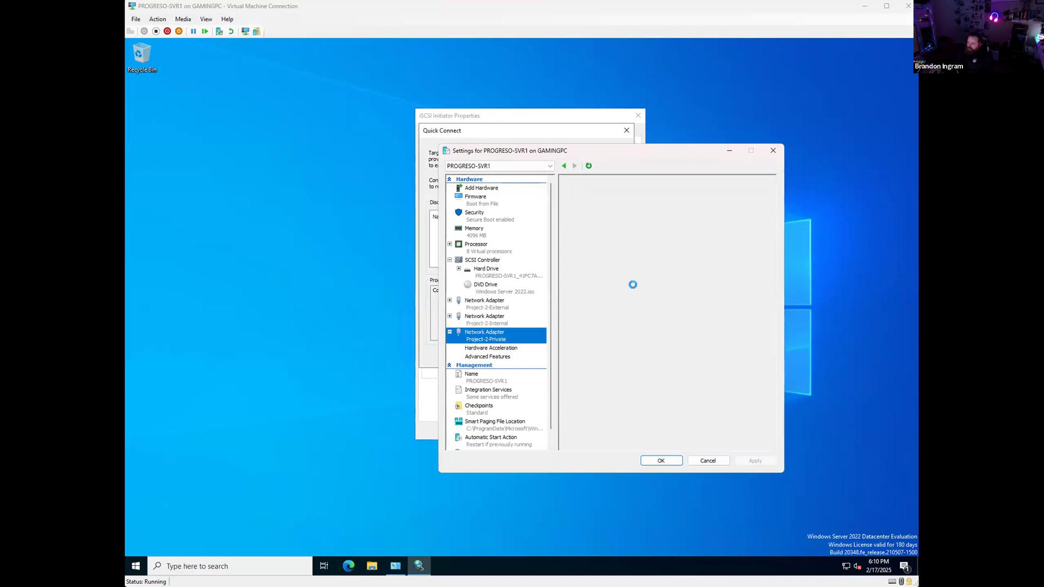
pyautogui.click(773, 151)
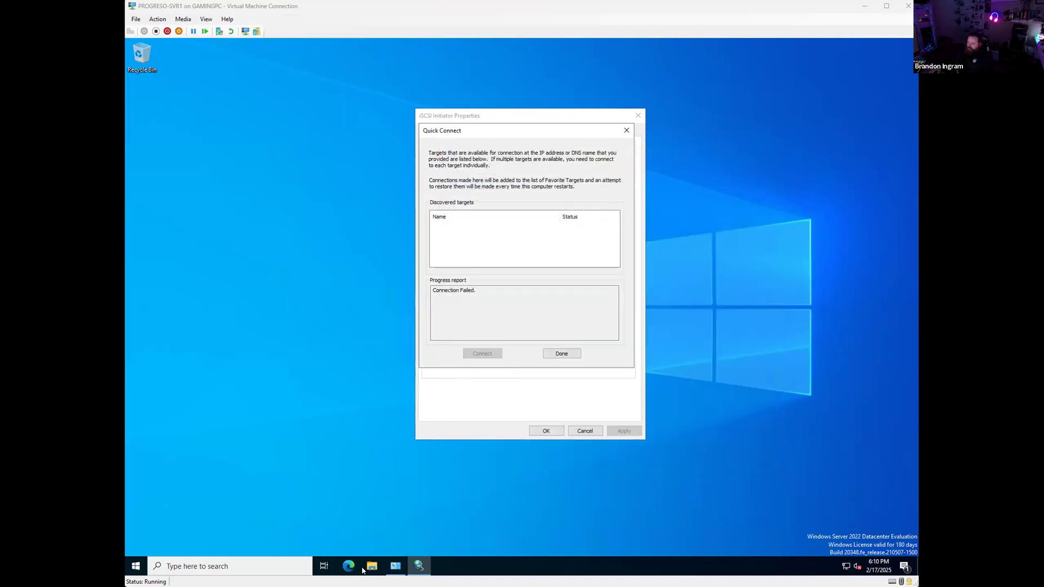
# Step: Review the connection details of Ethernet, Ethernet 2 and Ethernet 3
pyautogui.click(395, 566)
pyautogui.doubleClick(322, 224)
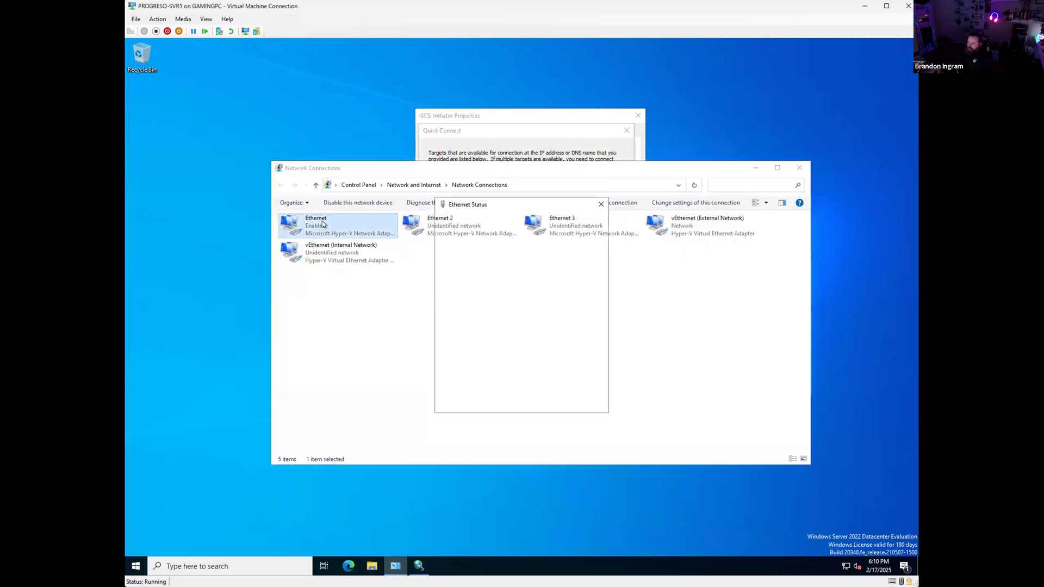
pyautogui.click(470, 296)
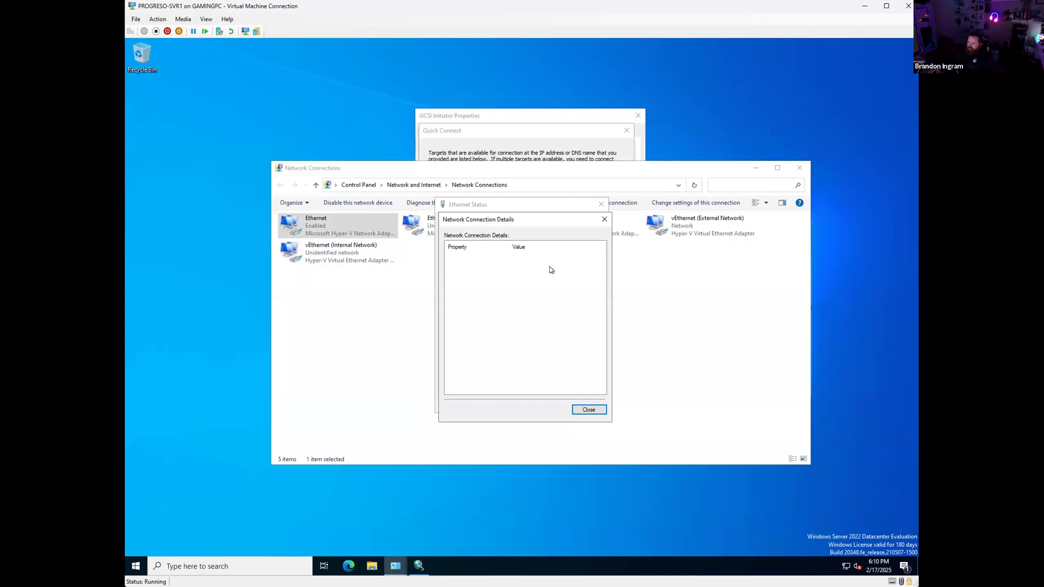
pyautogui.moveTo(545, 222); pyautogui.dragTo(499, 239)
pyautogui.click(555, 239)
pyautogui.click(598, 205)
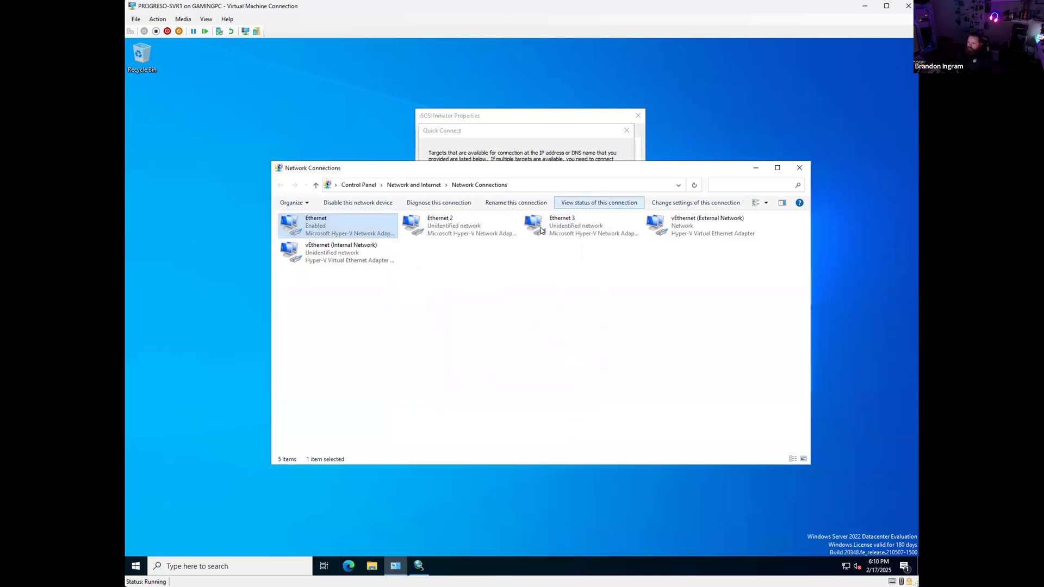
pyautogui.doubleClick(438, 234)
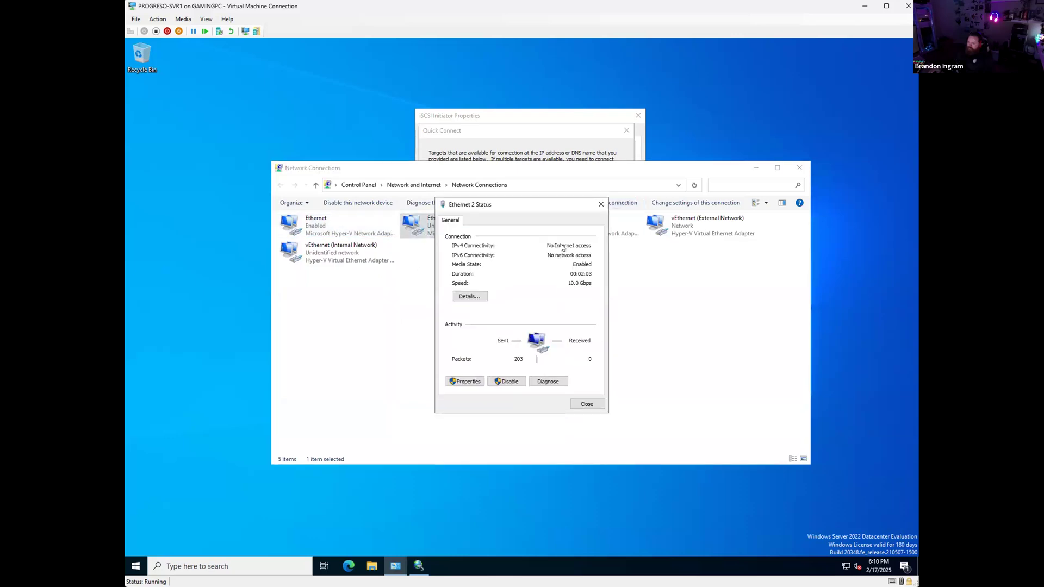
pyautogui.click(467, 297)
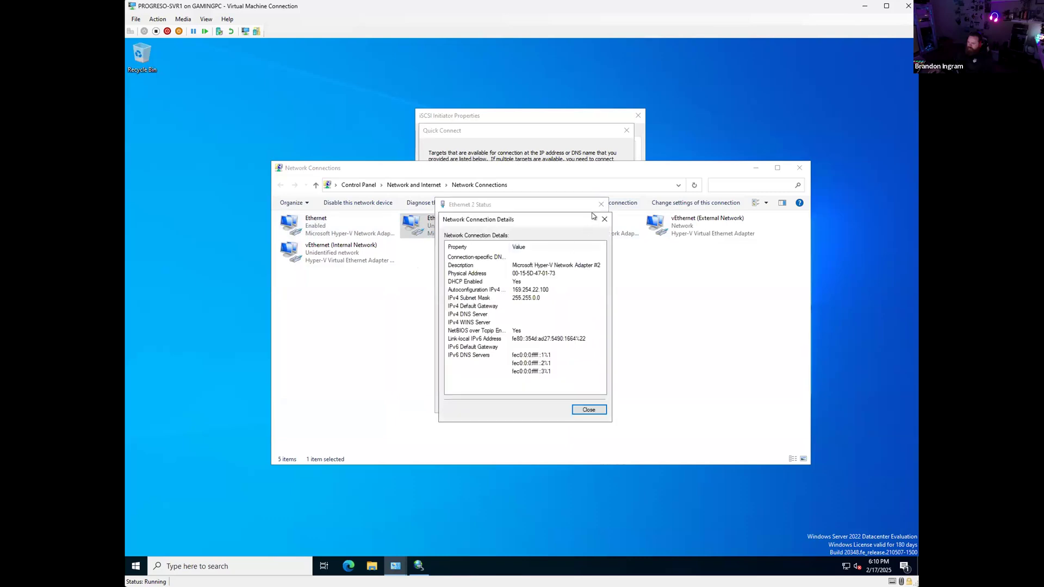
pyautogui.click(603, 220)
pyautogui.click(601, 205)
pyautogui.doubleClick(543, 225)
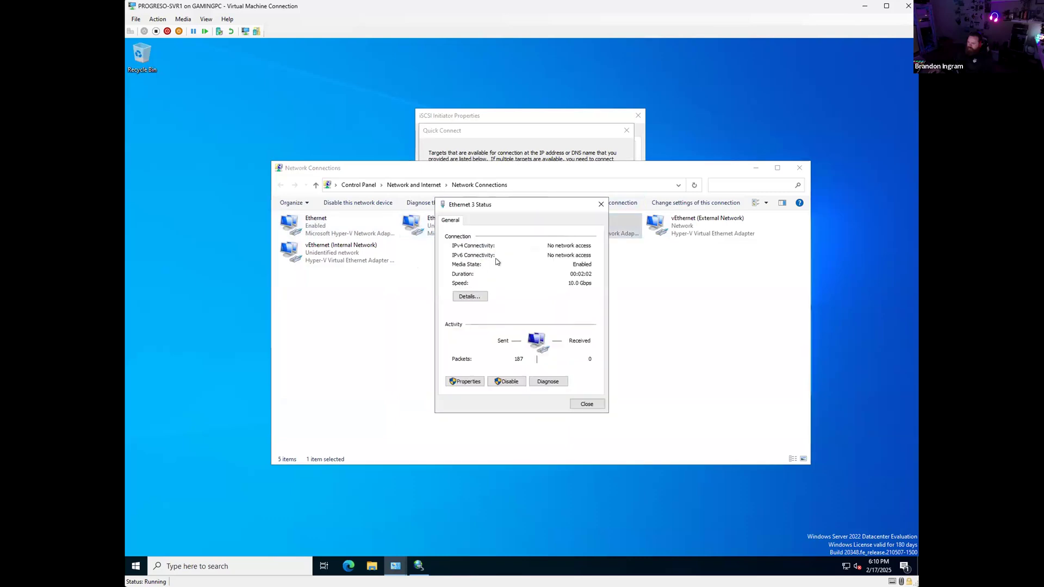
pyautogui.click(475, 296)
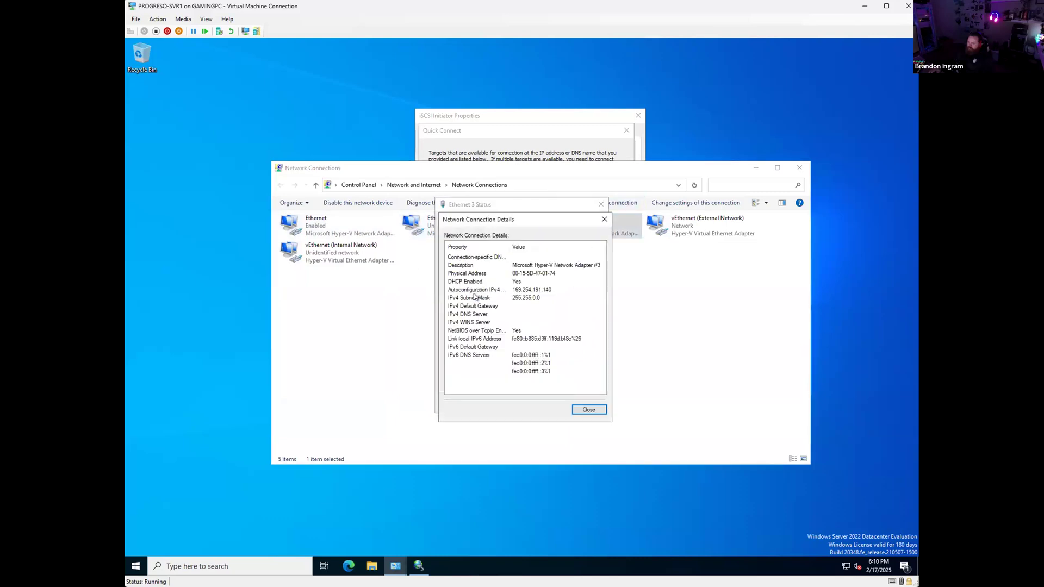
pyautogui.click(604, 219)
pyautogui.click(602, 204)
# Step: Rename the Ethernet 3 adapter to Private
pyautogui.rightClick(604, 217)
pyautogui.click(631, 294)
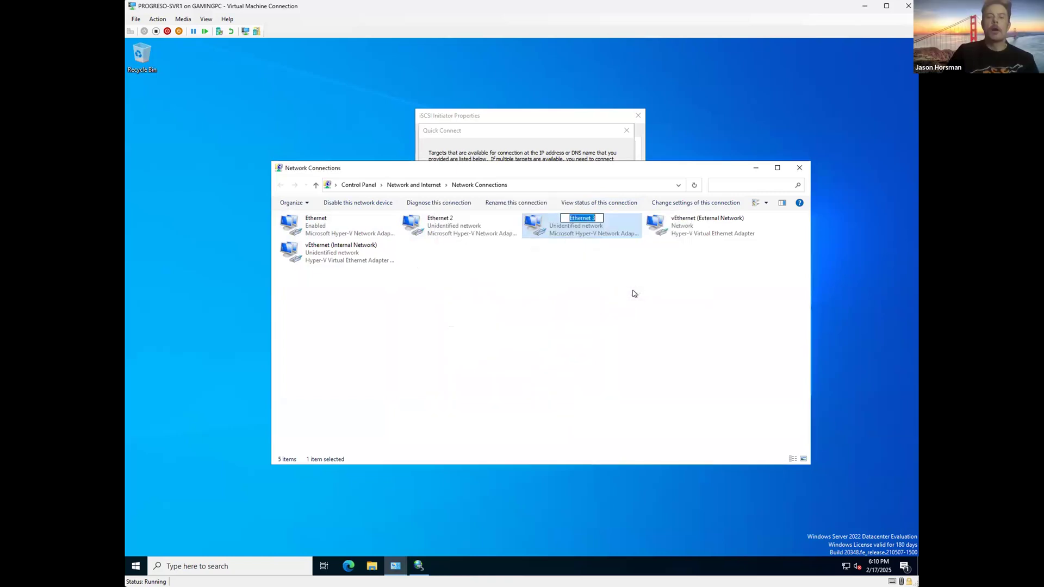
pyautogui.write('0rivate')
pyautogui.press('Return')
# Step: Give Private a static IPv4 address 192.168.0.70 with mask 255.255.255.0
pyautogui.doubleClick(536, 220)
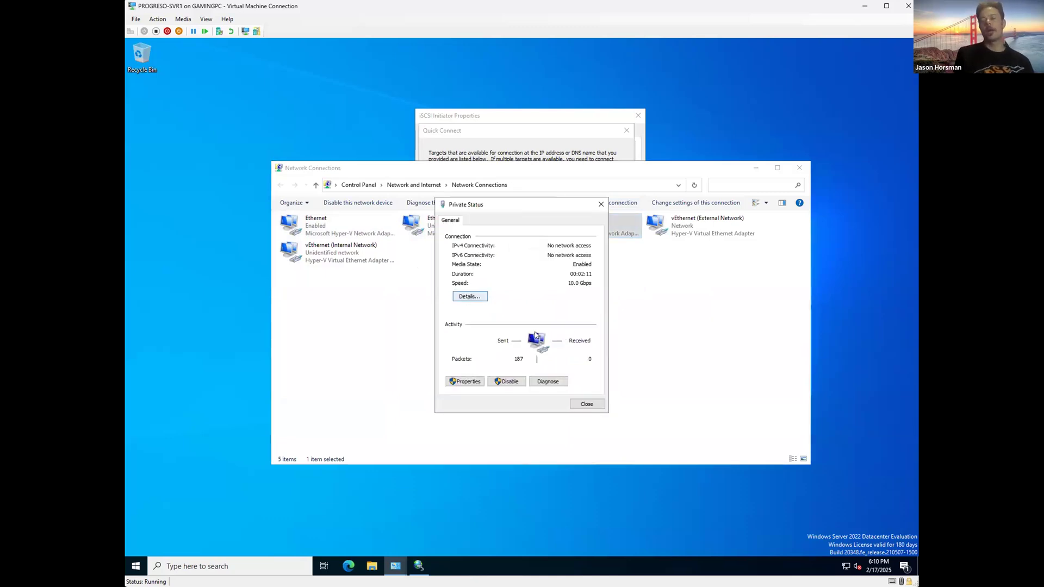
pyautogui.click(465, 381)
pyautogui.click(522, 314)
pyautogui.click(580, 360)
pyautogui.click(527, 318)
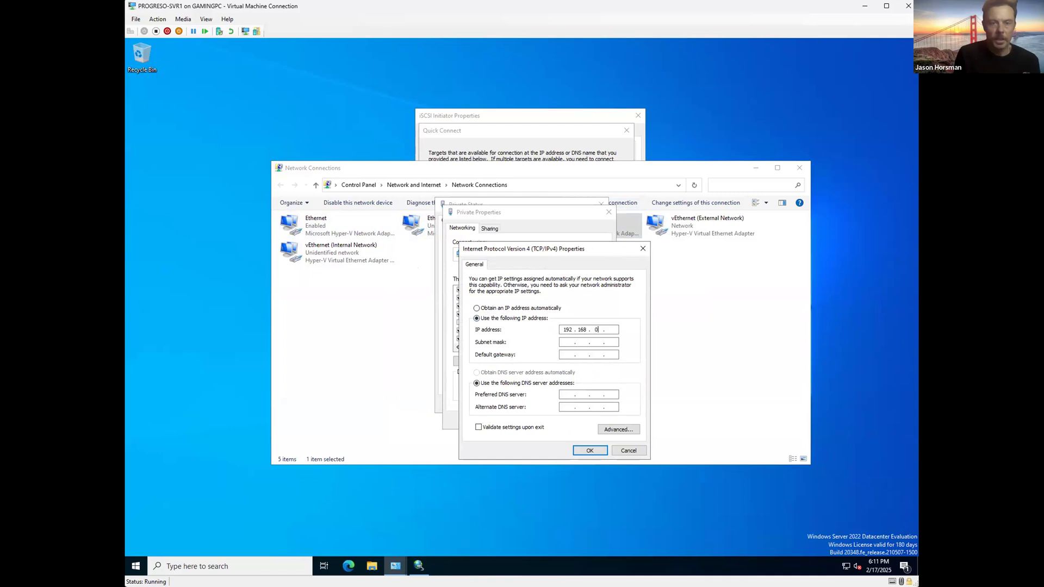
pyautogui.press('BackSpace')
pyautogui.press('BackSpace')
pyautogui.press('Tab')
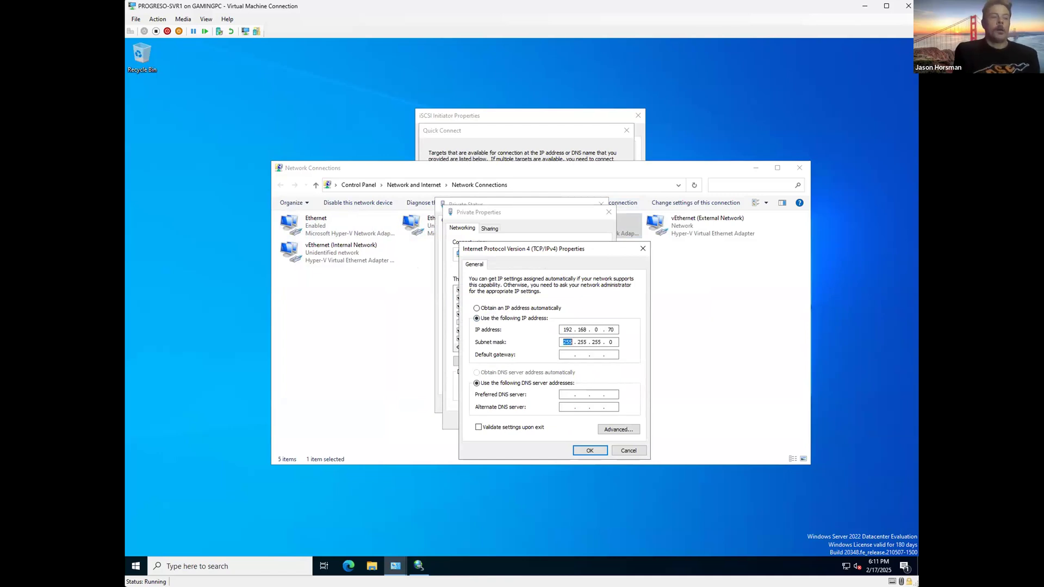
pyautogui.click(579, 451)
pyautogui.click(558, 423)
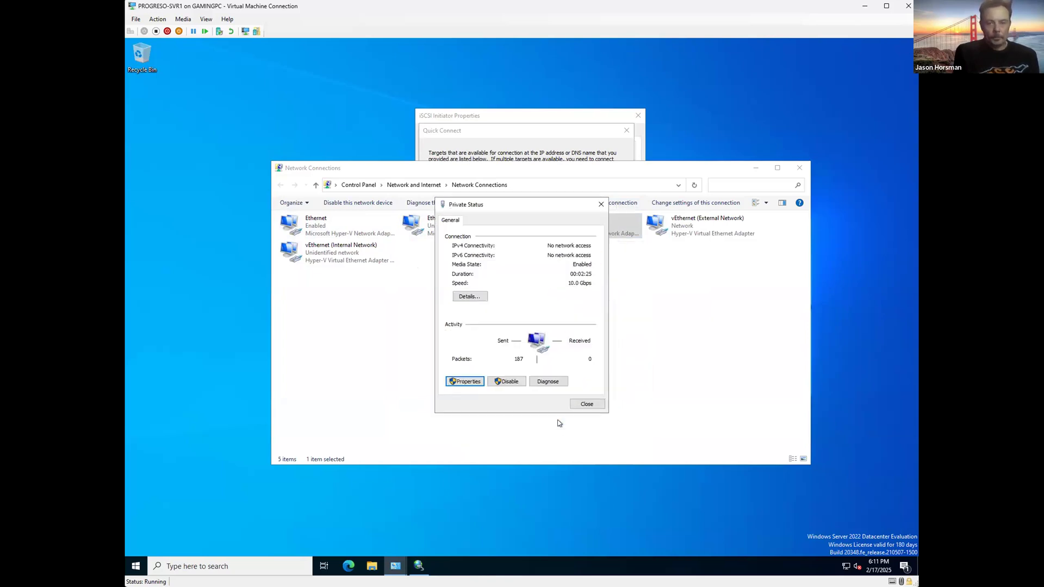
pyautogui.click(584, 401)
# Step: Disable the Private adapter and bring up its menu to re-enable it
pyautogui.rightClick(558, 231)
pyautogui.click(579, 239)
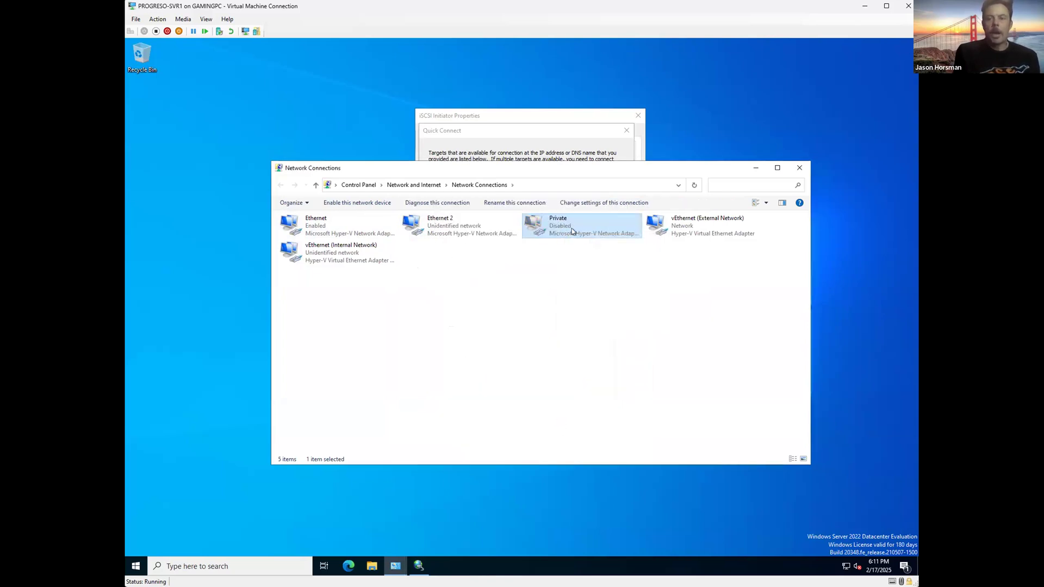
pyautogui.rightClick(564, 226)
pyautogui.click(586, 233)
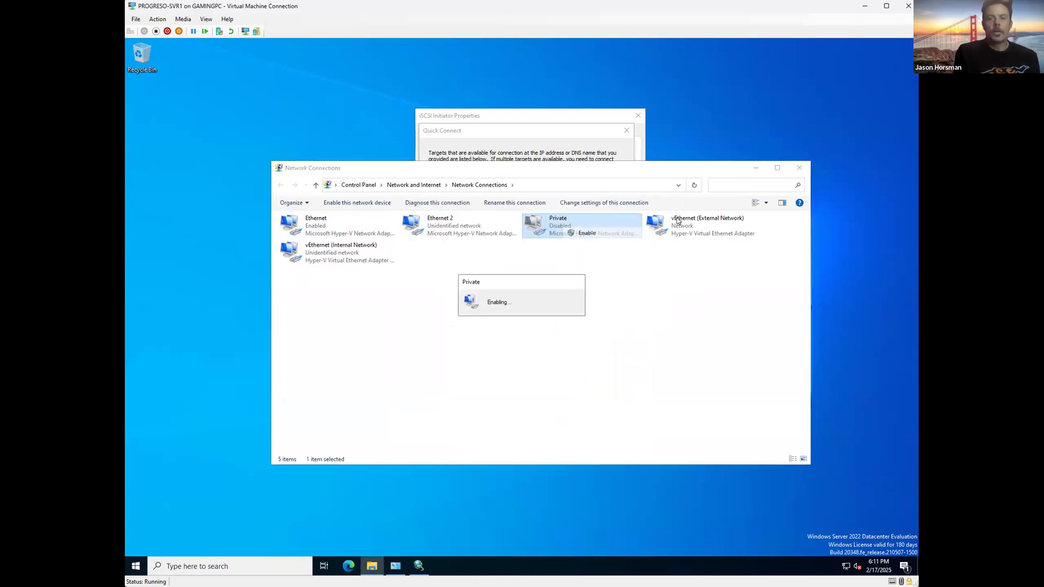
# Step: Dismiss the failed results and retry Quick Connect with target corrected to 192.168.0.69
pyautogui.click(755, 167)
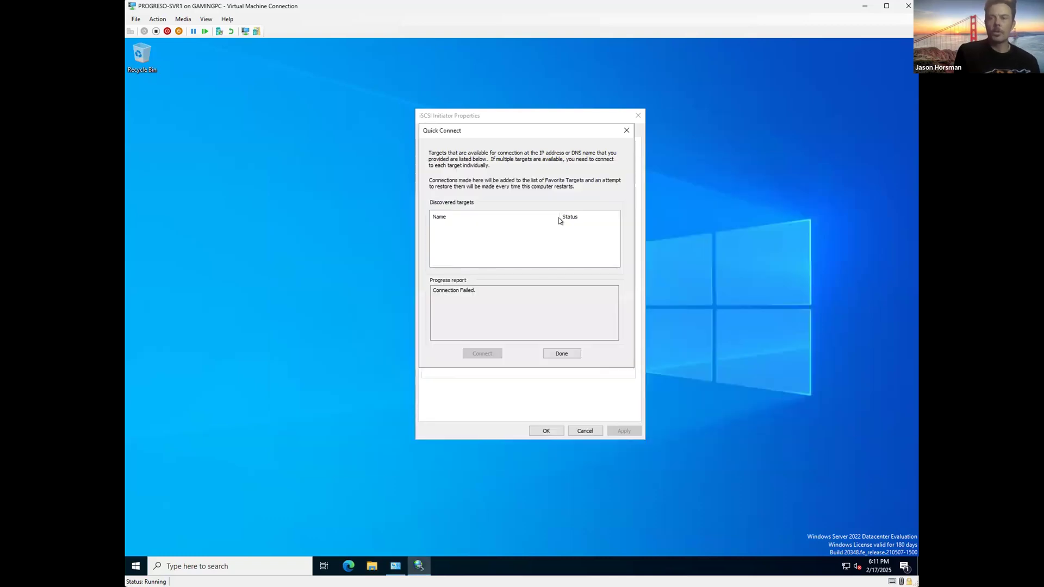
pyautogui.click(550, 352)
pyautogui.click(531, 173)
pyautogui.write('192.16')
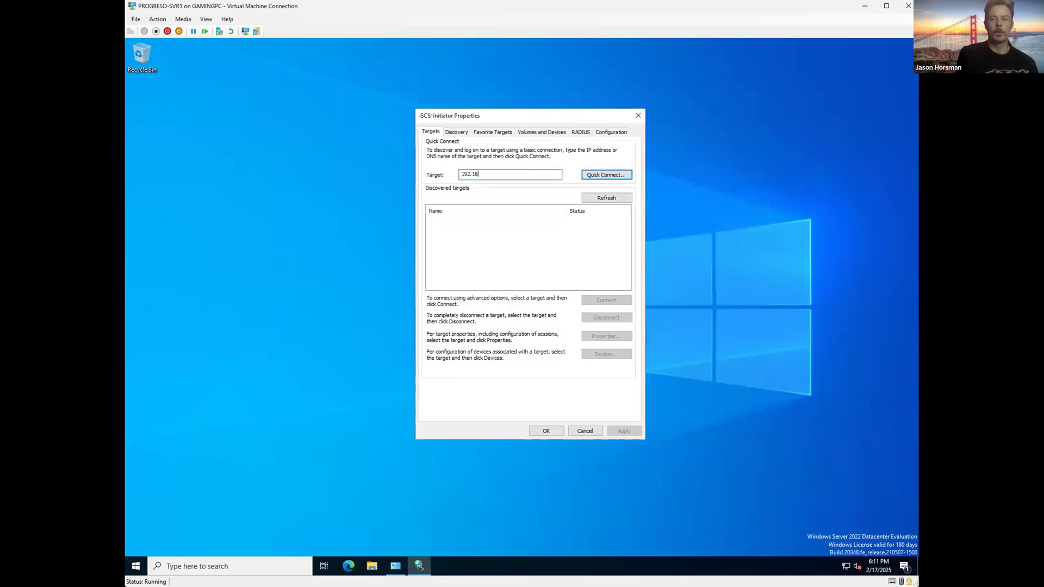
pyautogui.write('8.0.79')
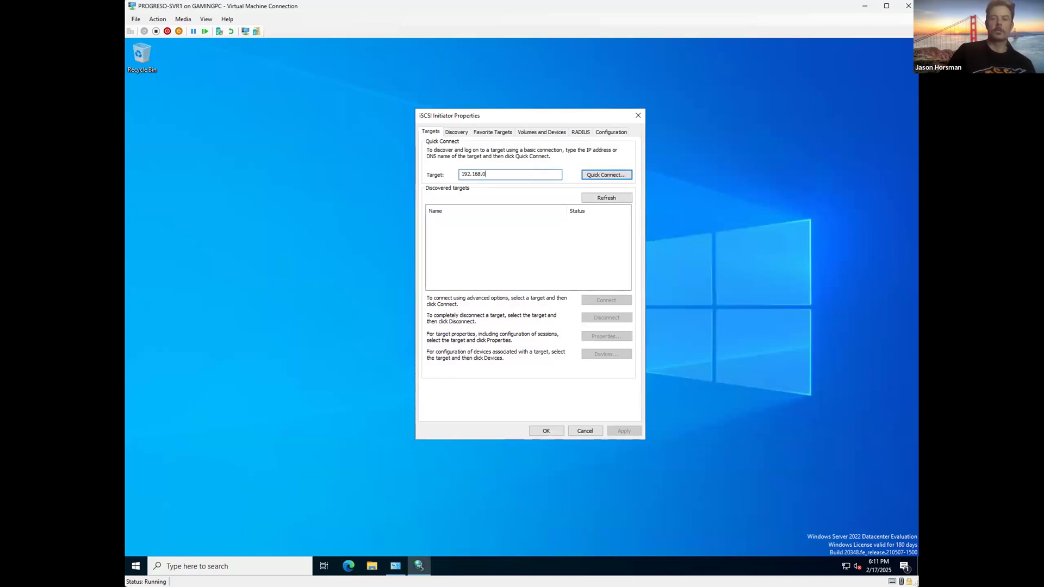
pyautogui.press('BackSpace')
pyautogui.press('BackSpace')
pyautogui.write('69')
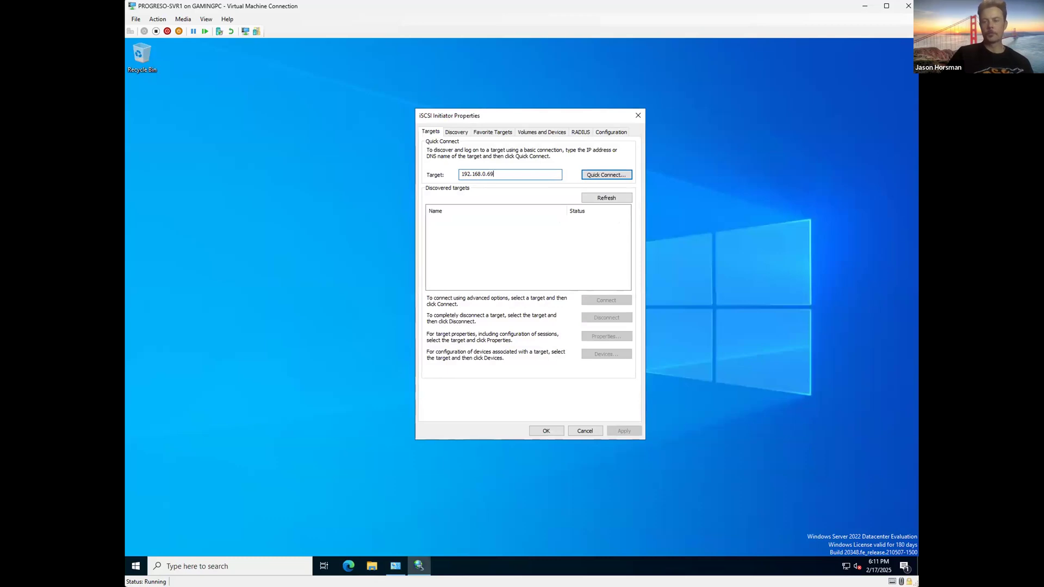
pyautogui.click(607, 175)
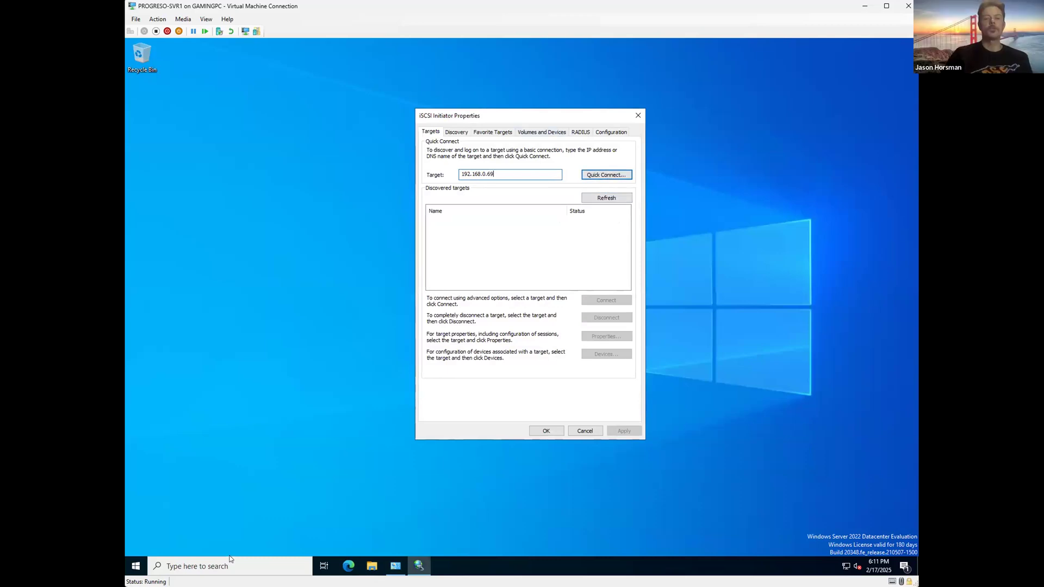
# Step: Launch Windows PowerShell (Admin) from the Start menu and run Get-IscsiServerTarget
pyautogui.rightClick(136, 566)
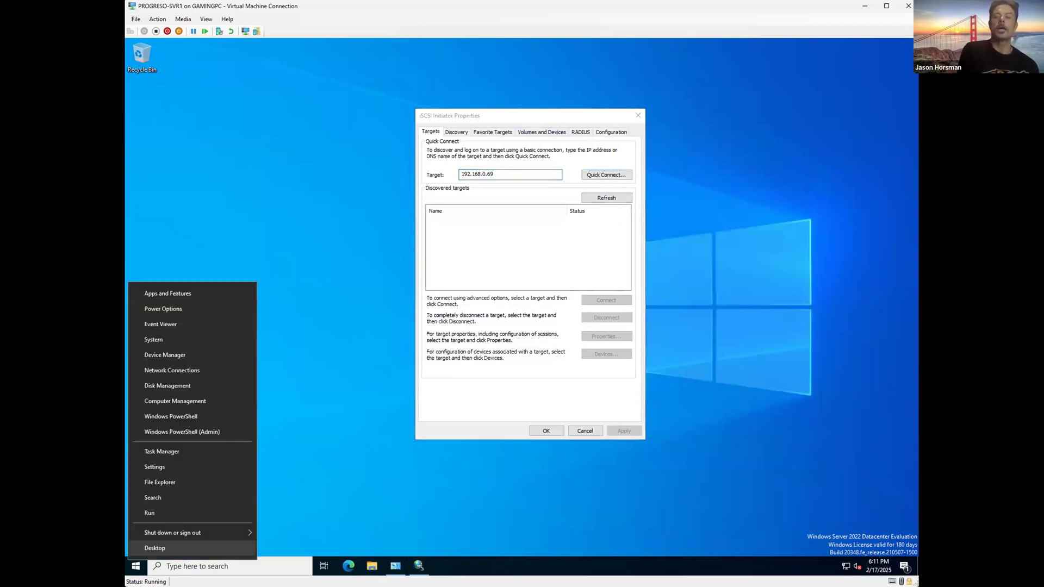
pyautogui.click(175, 432)
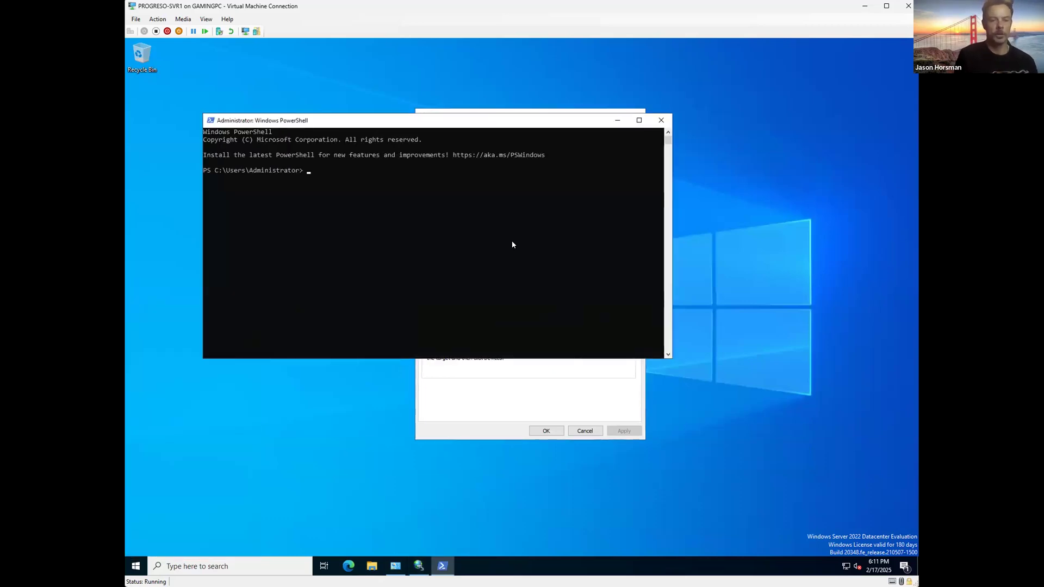
pyautogui.moveTo(517, 120); pyautogui.dragTo(536, 115)
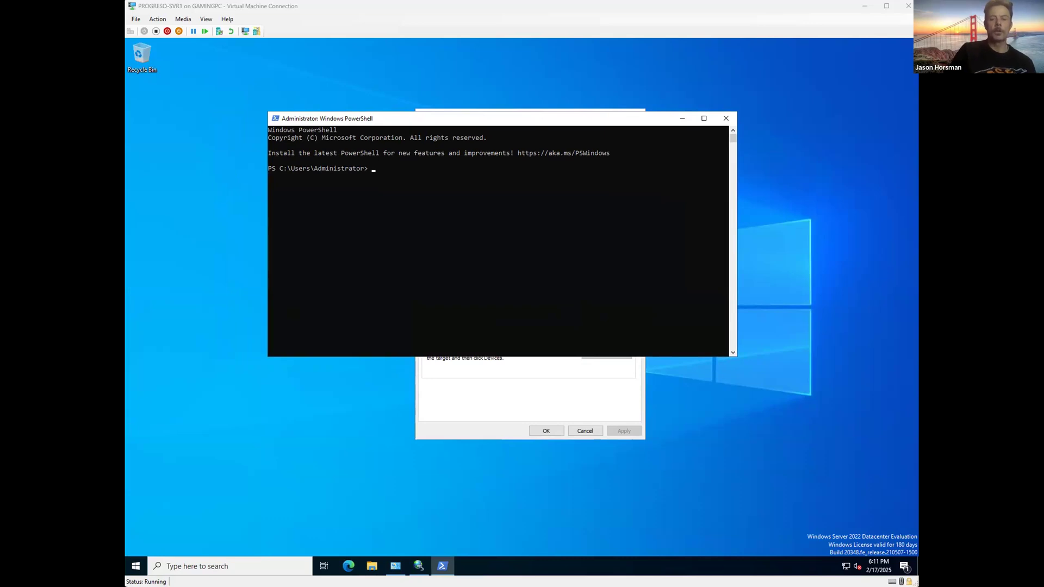
pyautogui.rightClick(458, 243)
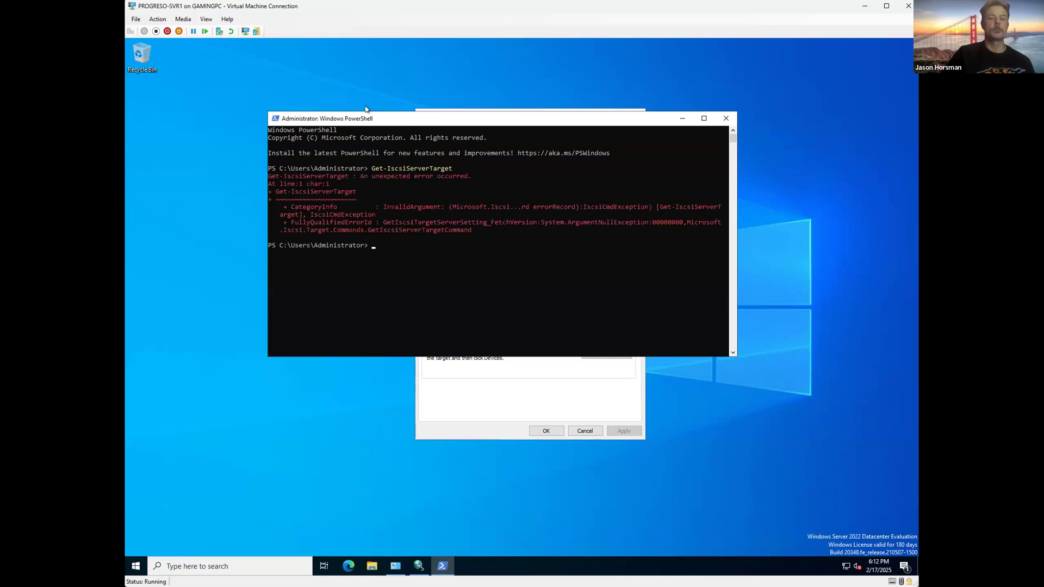
pyautogui.moveTo(464, 117); pyautogui.dragTo(354, 81)
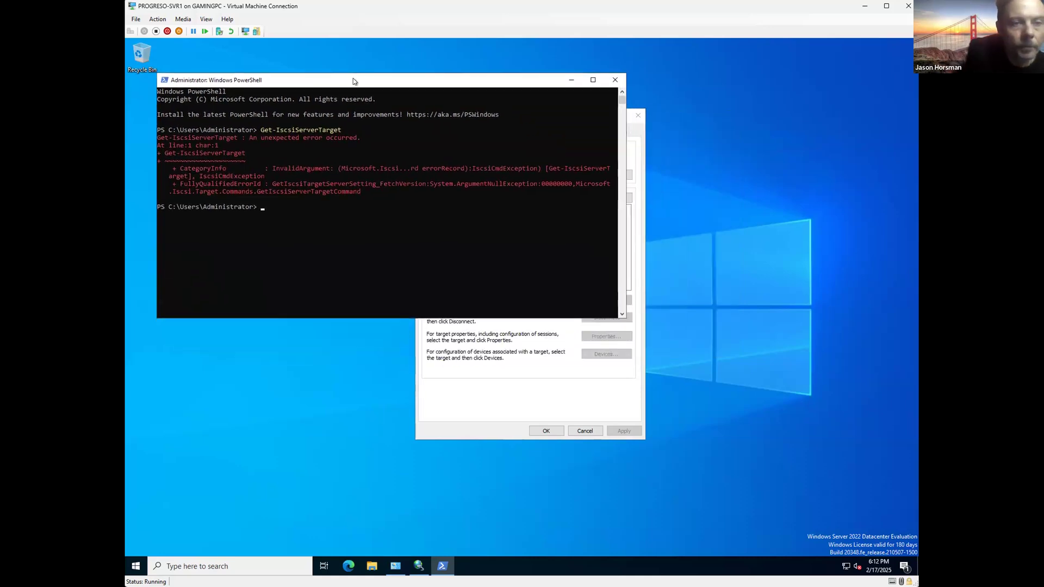
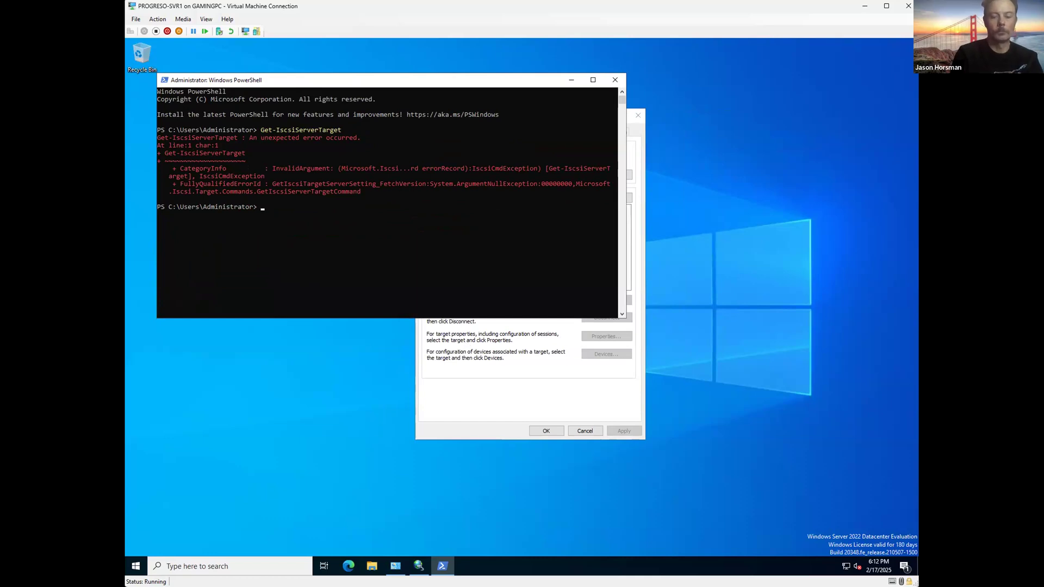
# Step: Launch Command Prompt as administrator from a 'cmd' search
pyautogui.click(244, 569)
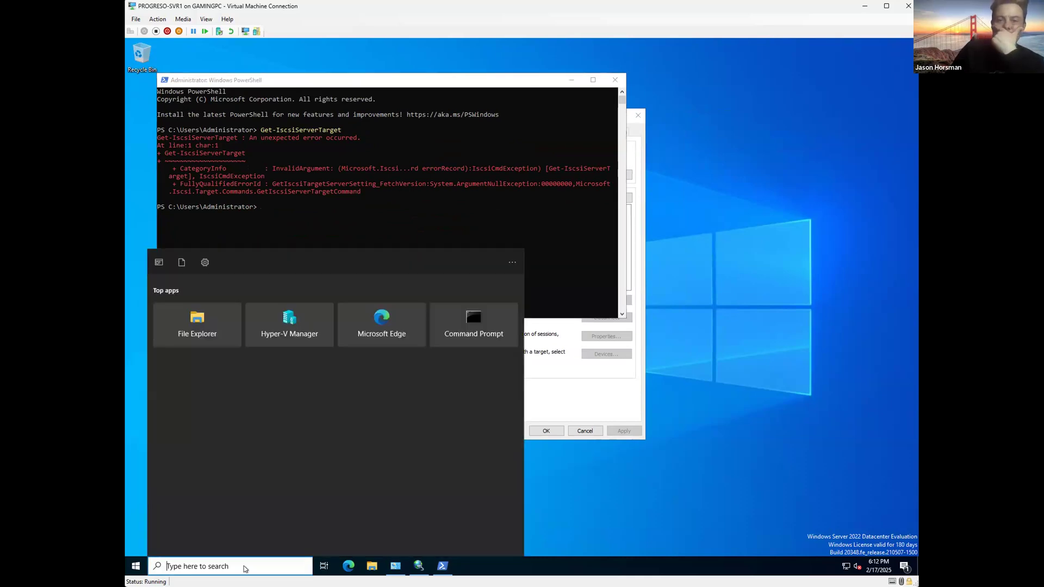
pyautogui.write('cmd')
pyautogui.rightClick(232, 306)
pyautogui.click(252, 314)
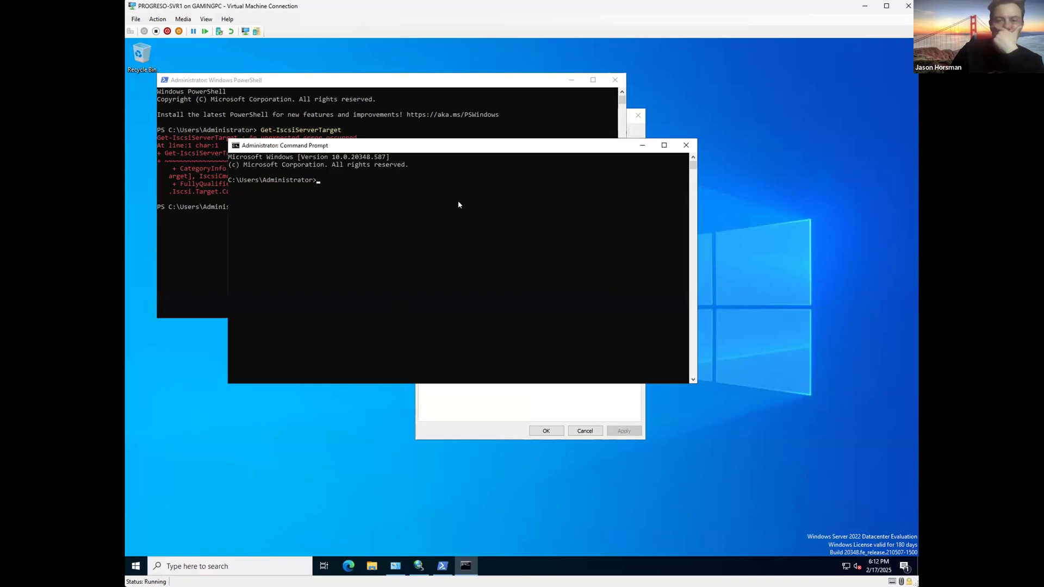
pyautogui.moveTo(412, 150); pyautogui.dragTo(627, 311)
# Step: Ping 192.168.0.69 and watch the requests time out
pyautogui.write('ping 192.168.0.69')
pyautogui.press('Return')
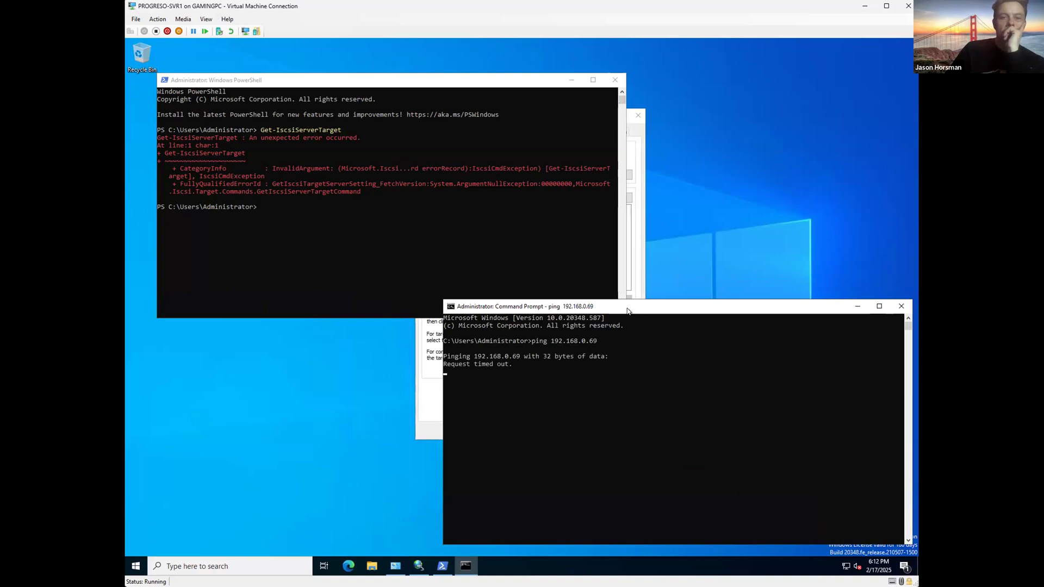
pyautogui.moveTo(627, 310); pyautogui.dragTo(684, 449)
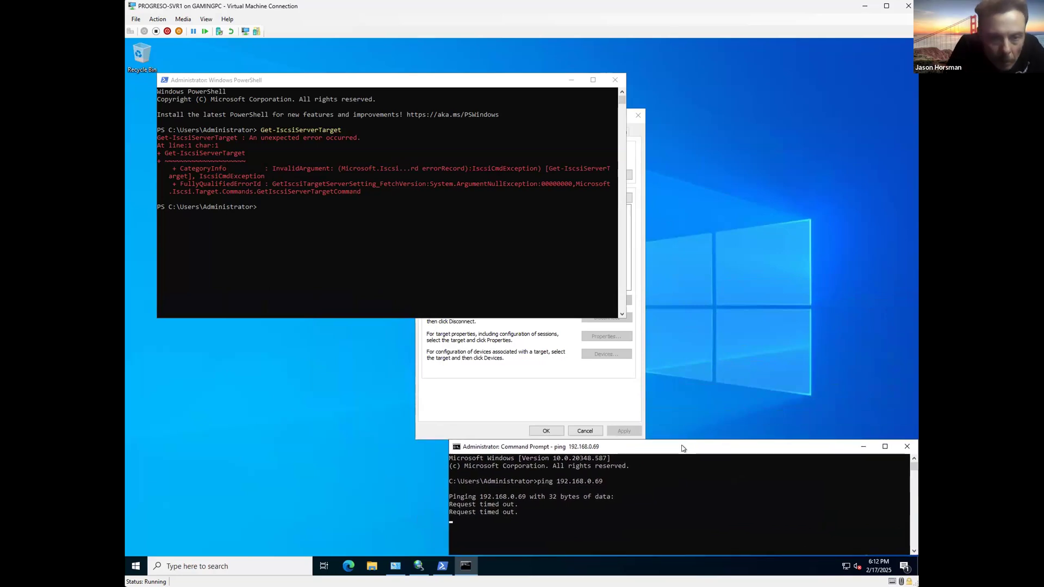
pyautogui.moveTo(763, 452); pyautogui.dragTo(762, 451)
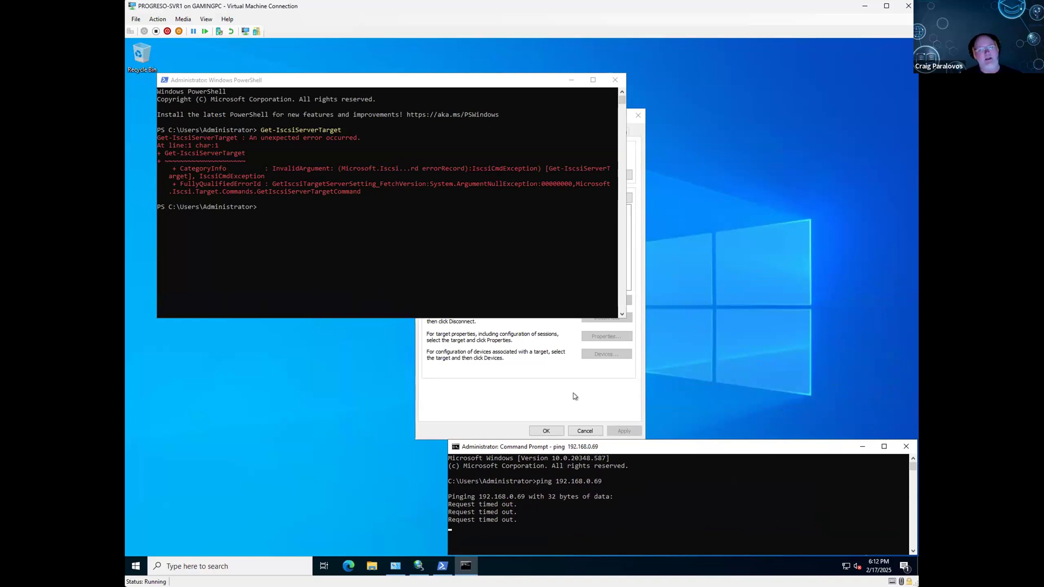
# Step: Set the Private adapter's IPv4 default gateway to 192.168.0.69 and save
pyautogui.click(575, 396)
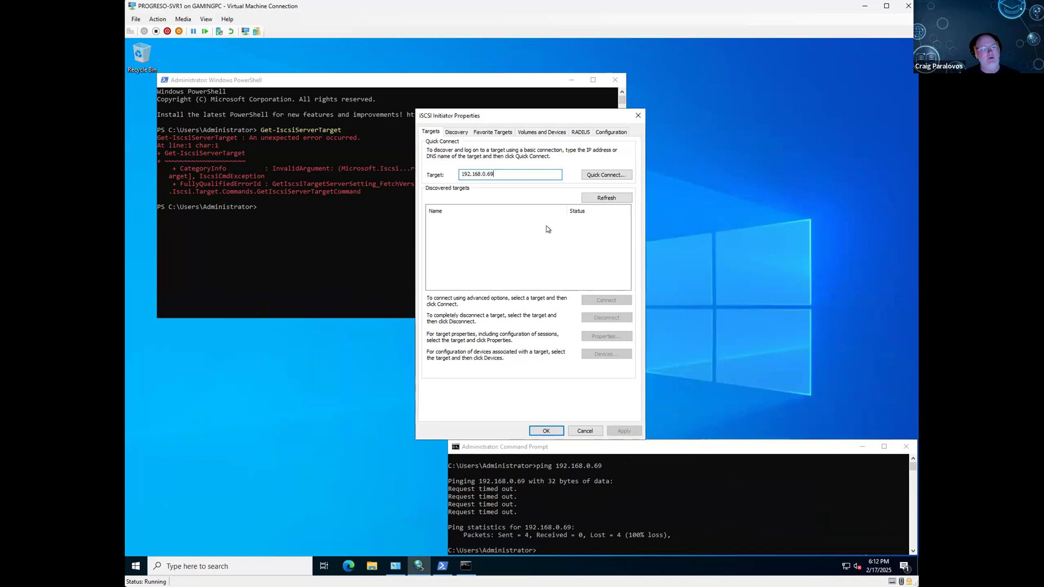
pyautogui.click(395, 566)
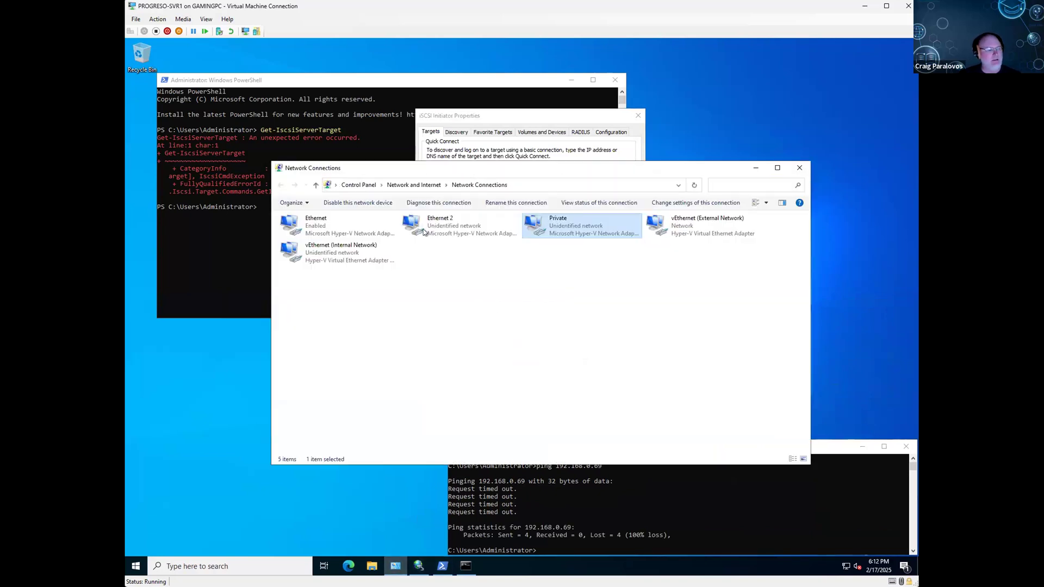
pyautogui.rightClick(550, 223)
pyautogui.click(576, 313)
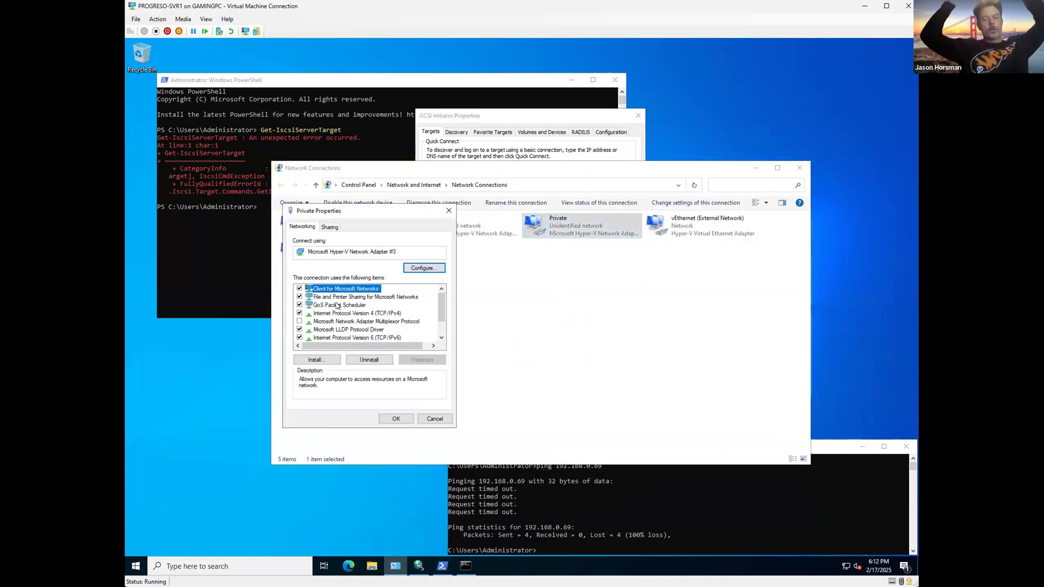
pyautogui.doubleClick(337, 313)
pyautogui.click(409, 351)
pyautogui.write('192 . 168 . 0 . ')
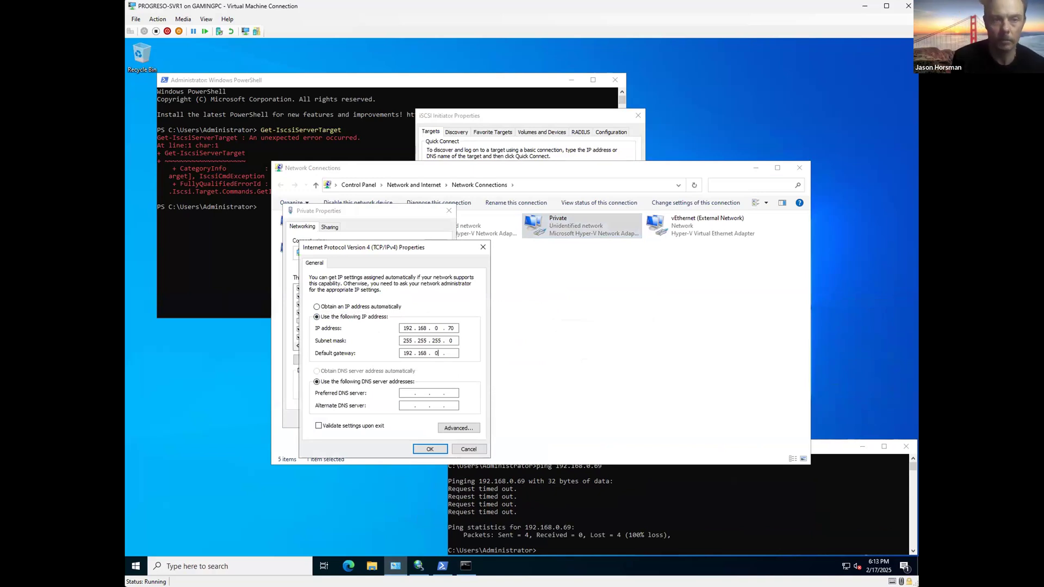
pyautogui.write('69')
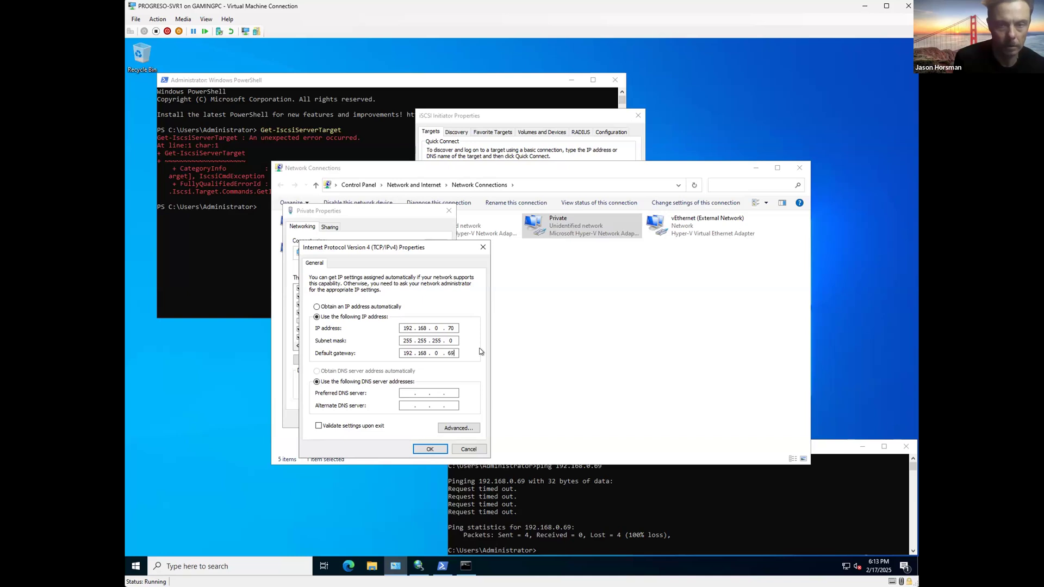
pyautogui.click(430, 450)
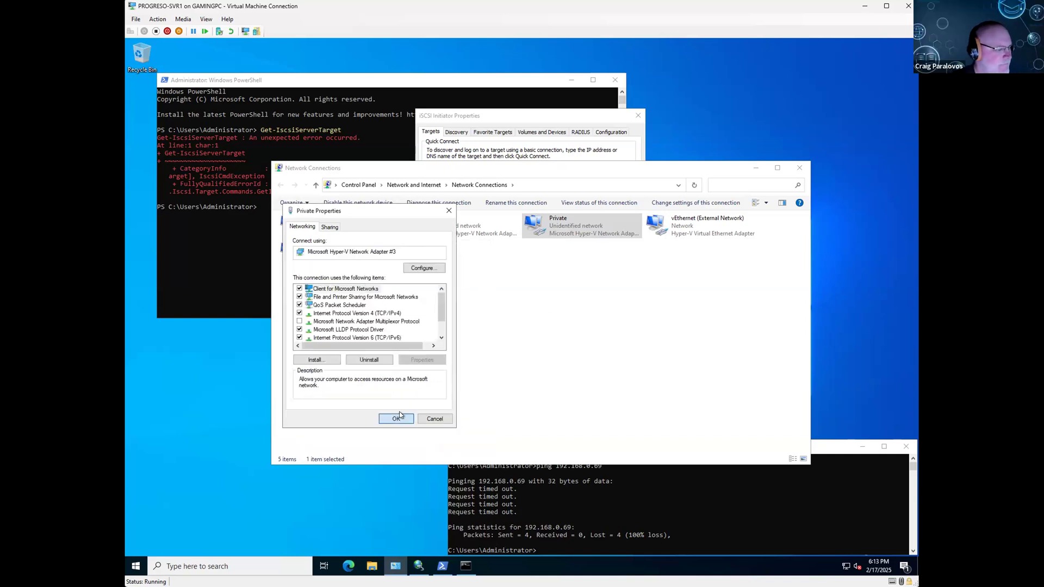
pyautogui.click(398, 417)
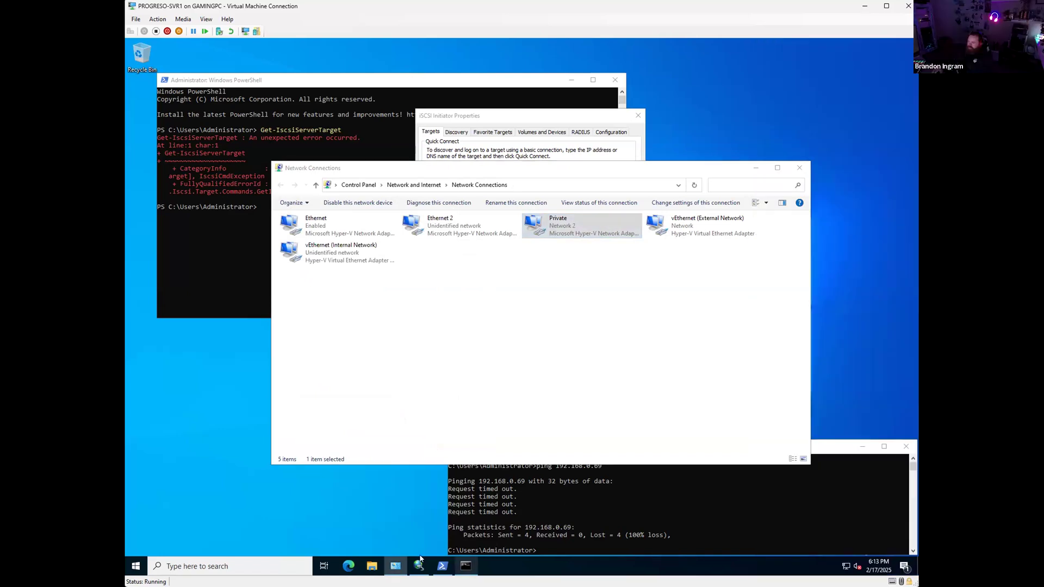
# Step: Re-run the ping to 192.168.0.69, which still times out
pyautogui.click(537, 535)
pyautogui.press('Escape')
pyautogui.press('Up')
pyautogui.press('Return')
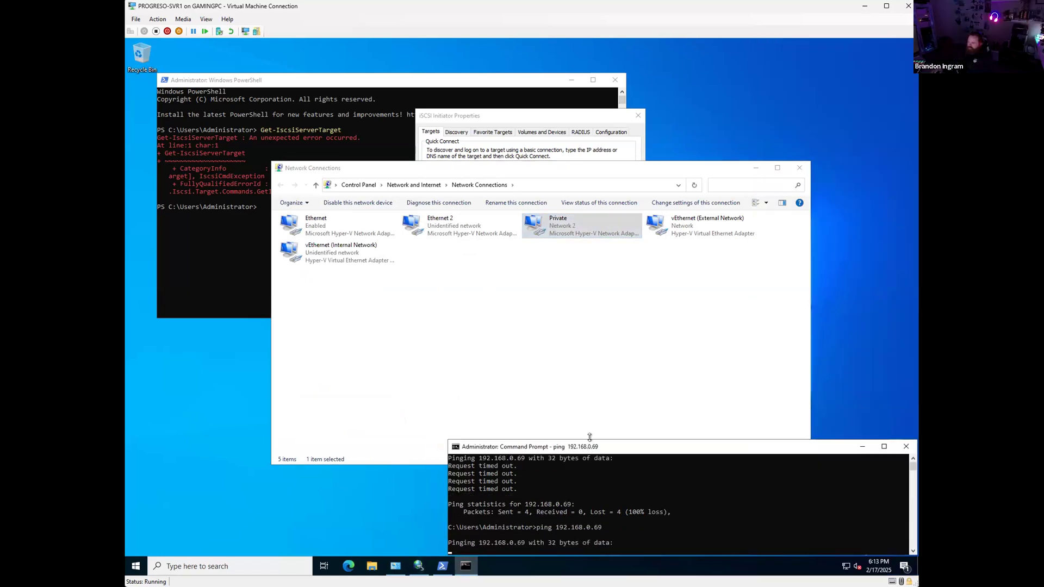
pyautogui.moveTo(591, 439); pyautogui.dragTo(591, 383)
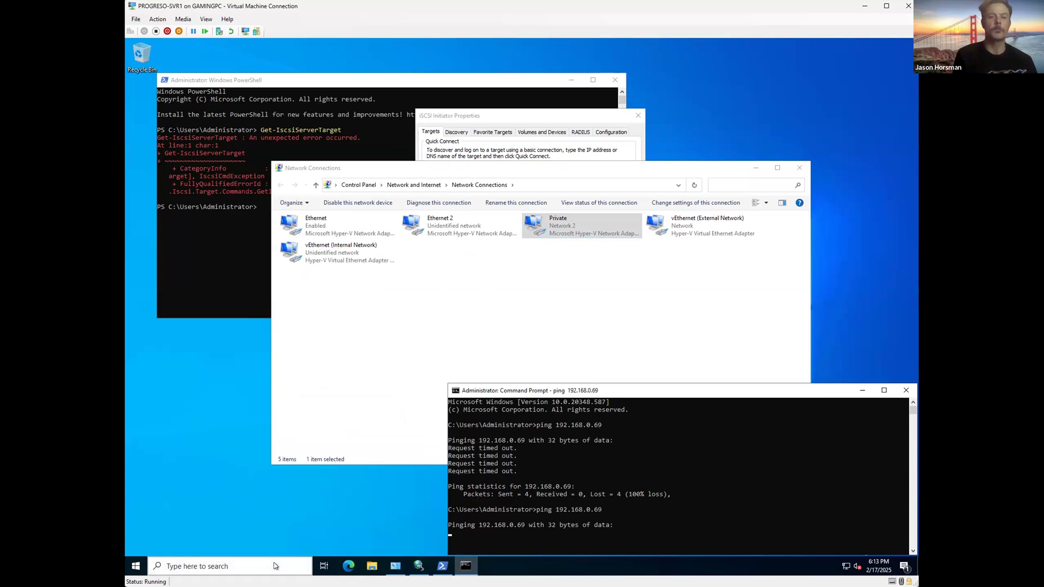
pyautogui.rightClick(543, 224)
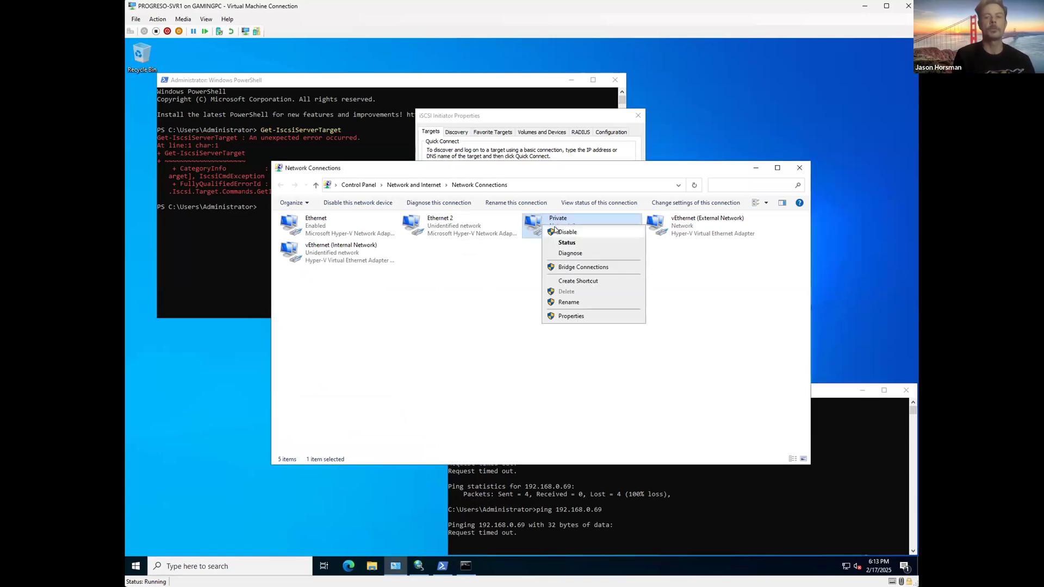
pyautogui.click(444, 315)
pyautogui.click(611, 482)
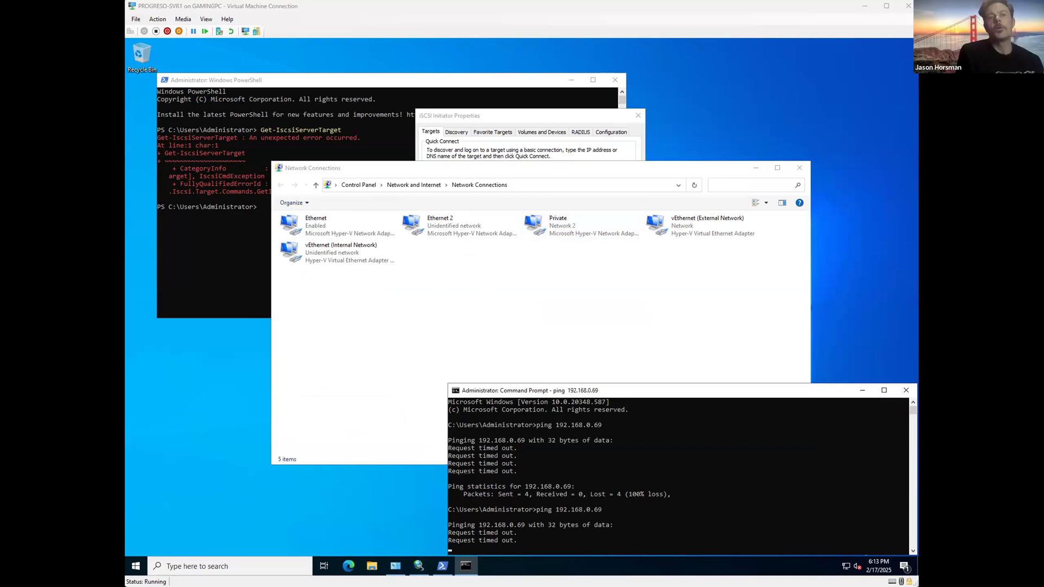
# Step: On DC1, open the Project2-Private adapter's properties via the Network and Sharing Center
pyautogui.hotkey('alt', 'Tab')
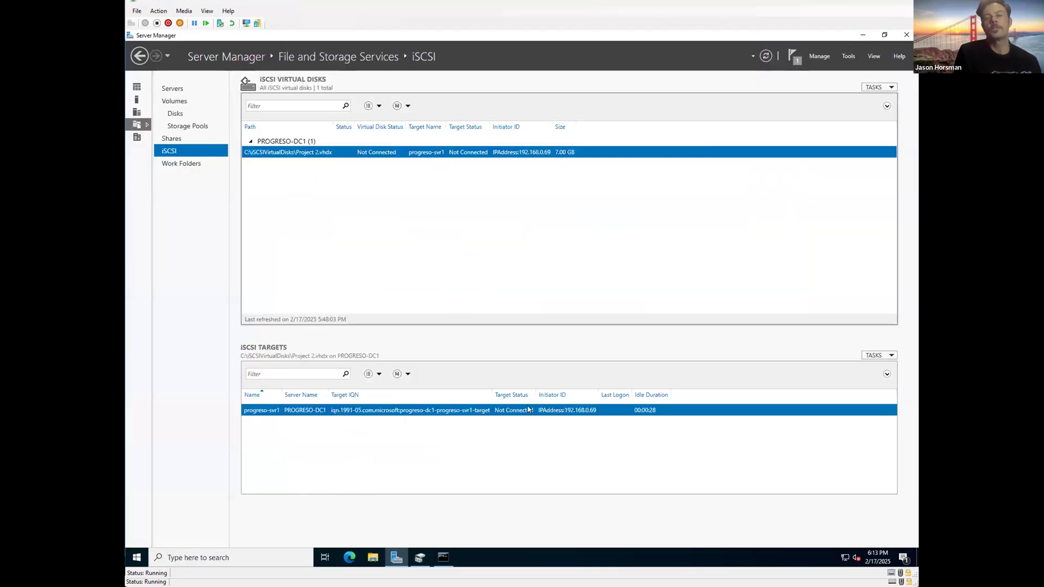
pyautogui.click(234, 558)
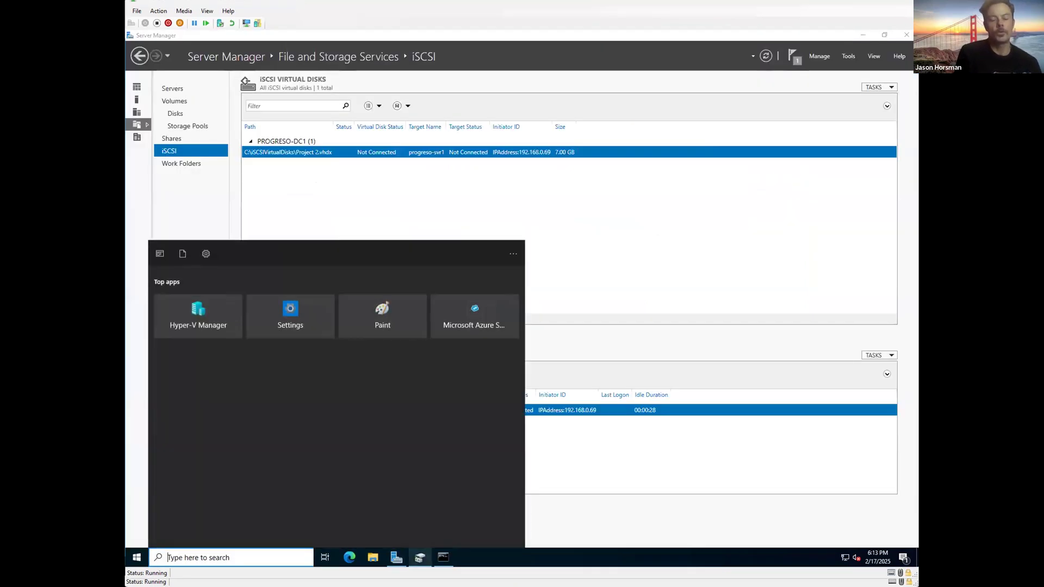
pyautogui.click(372, 558)
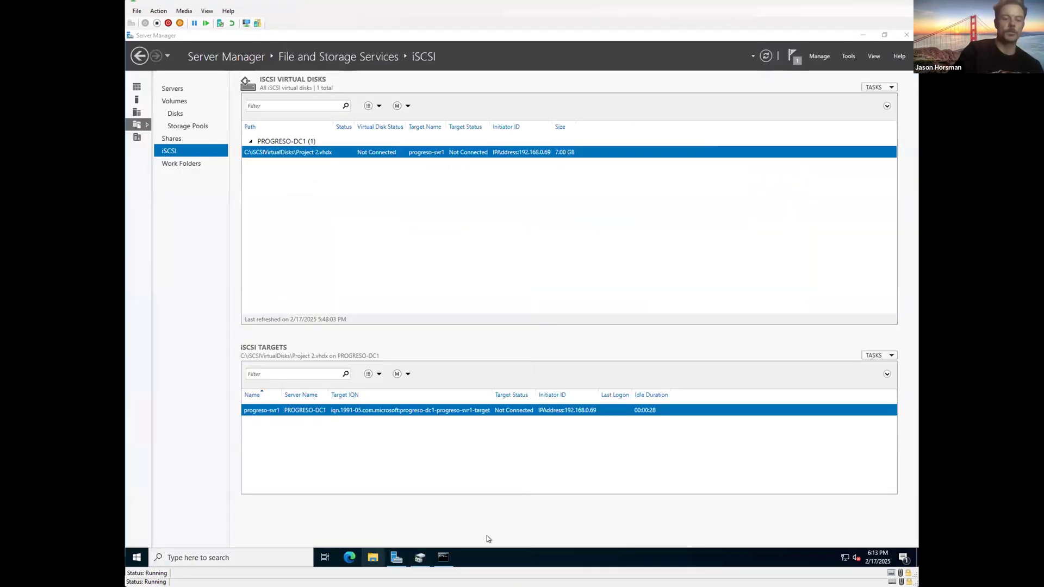
pyautogui.click(288, 261)
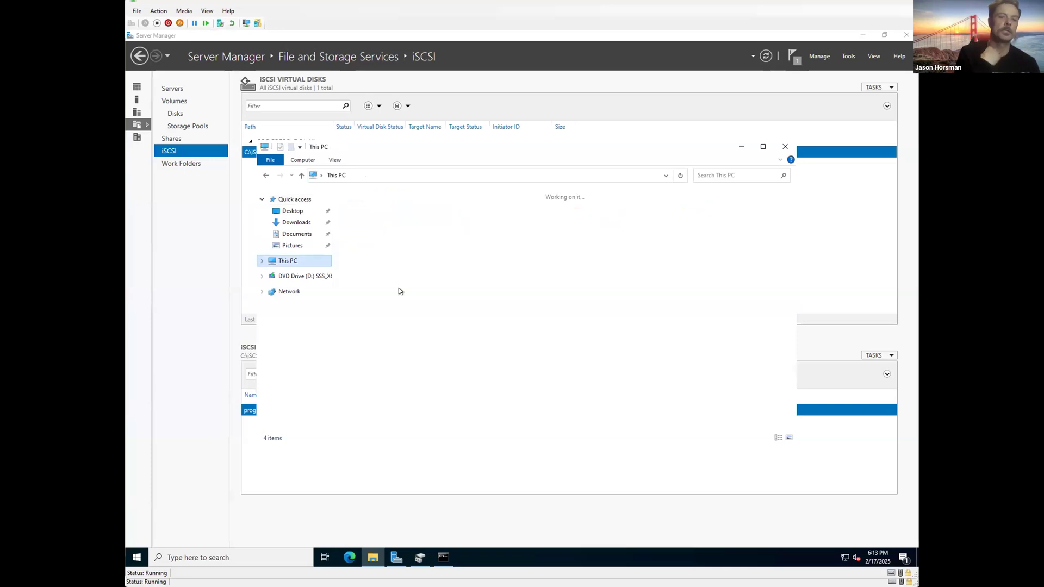
pyautogui.rightClick(286, 294)
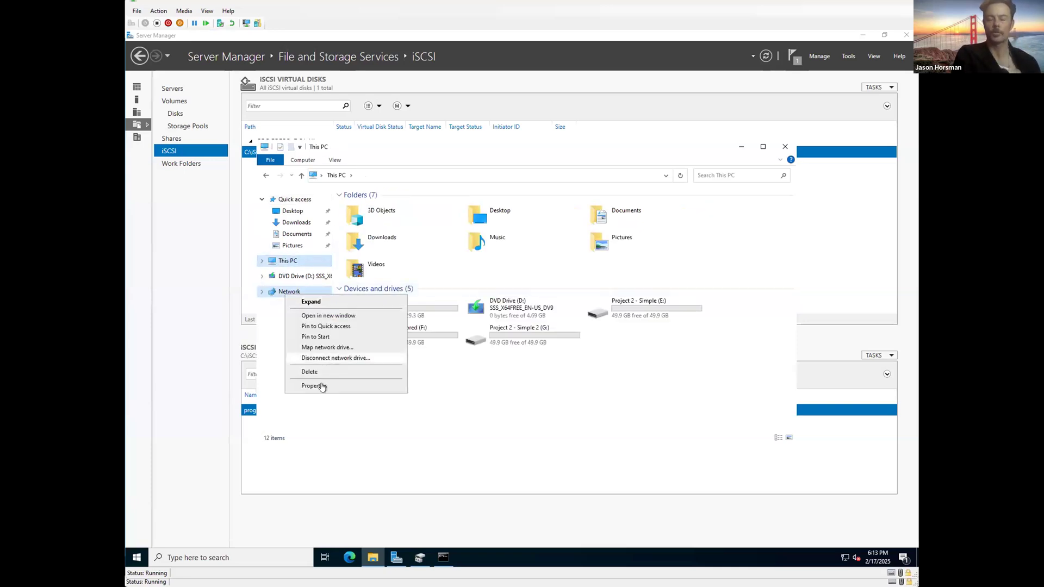
pyautogui.click(326, 385)
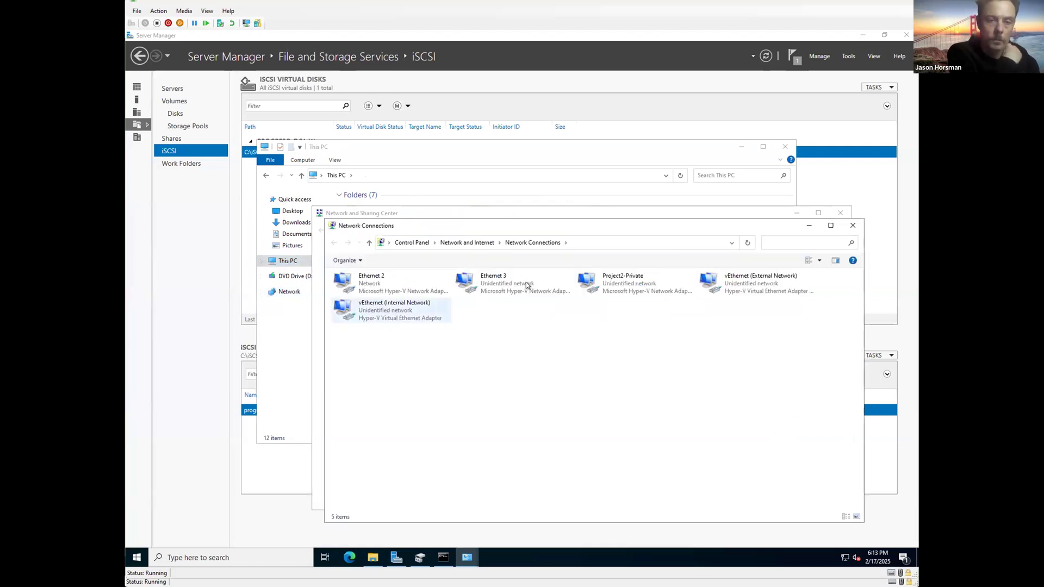
pyautogui.rightClick(619, 287)
pyautogui.click(648, 376)
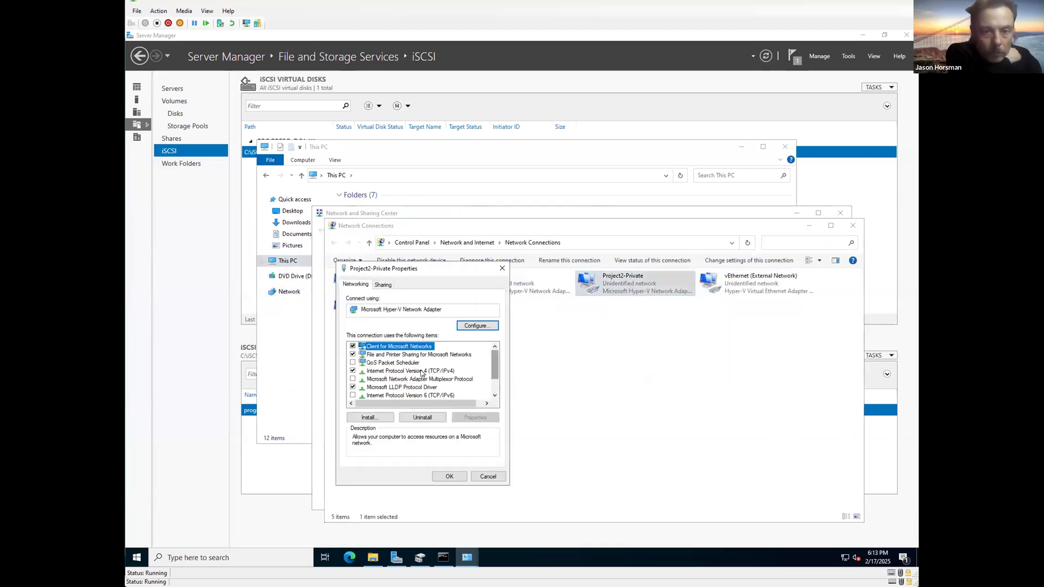
# Step: Enter a default gateway in the adapter's IPv4 settings, apply, and allow discovery on Network 2
pyautogui.doubleClick(445, 391)
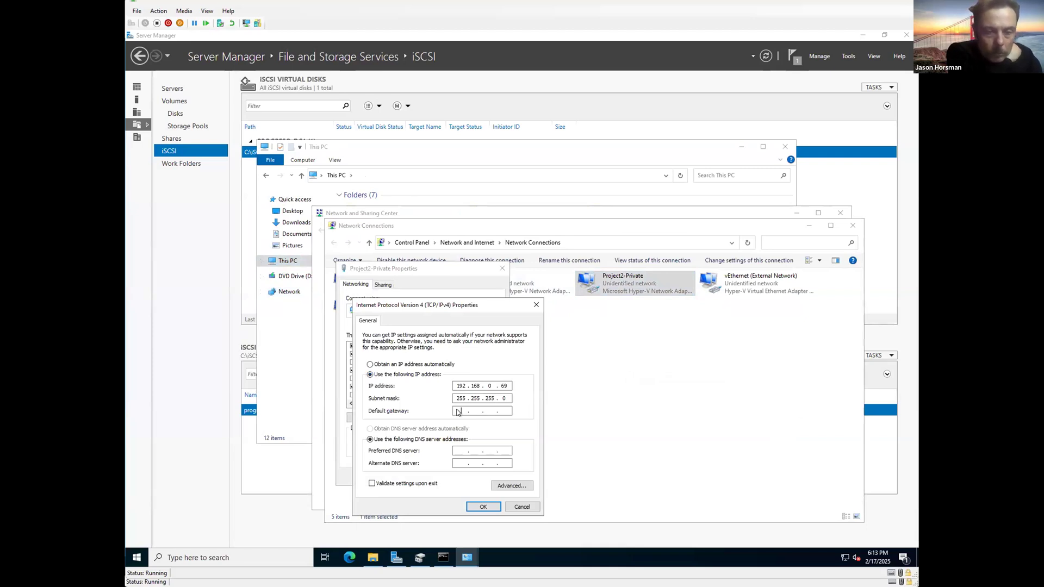
pyautogui.click(457, 412)
pyautogui.write('192 . . .')
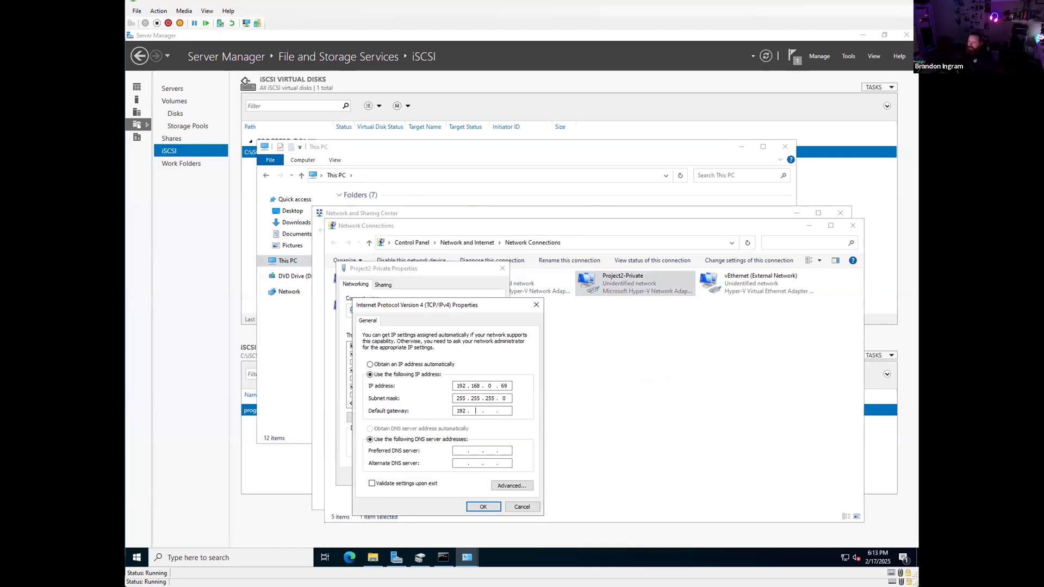
pyautogui.click(536, 305)
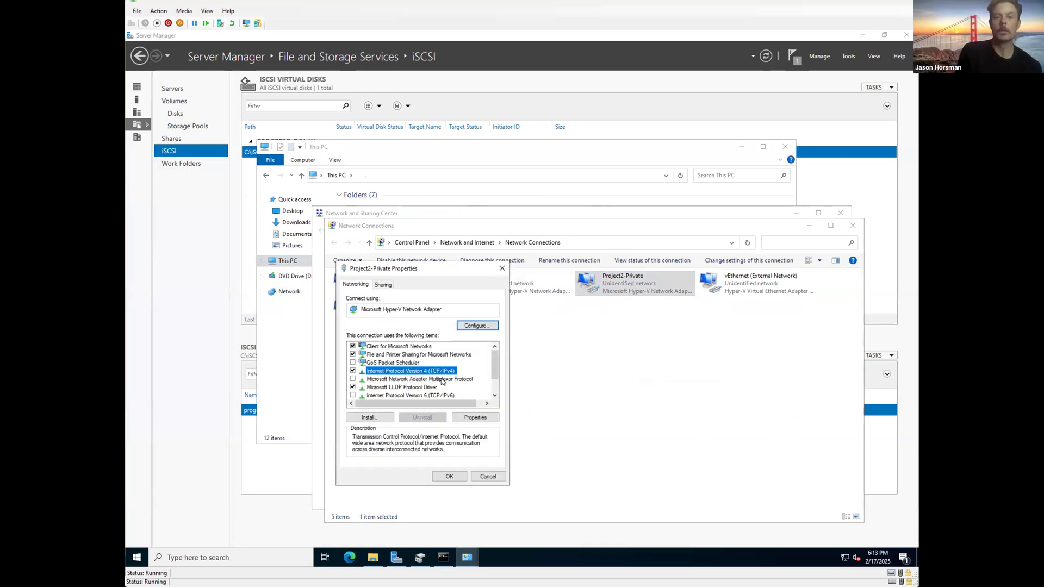
pyautogui.doubleClick(386, 371)
pyautogui.click(460, 409)
pyautogui.write('192.168.')
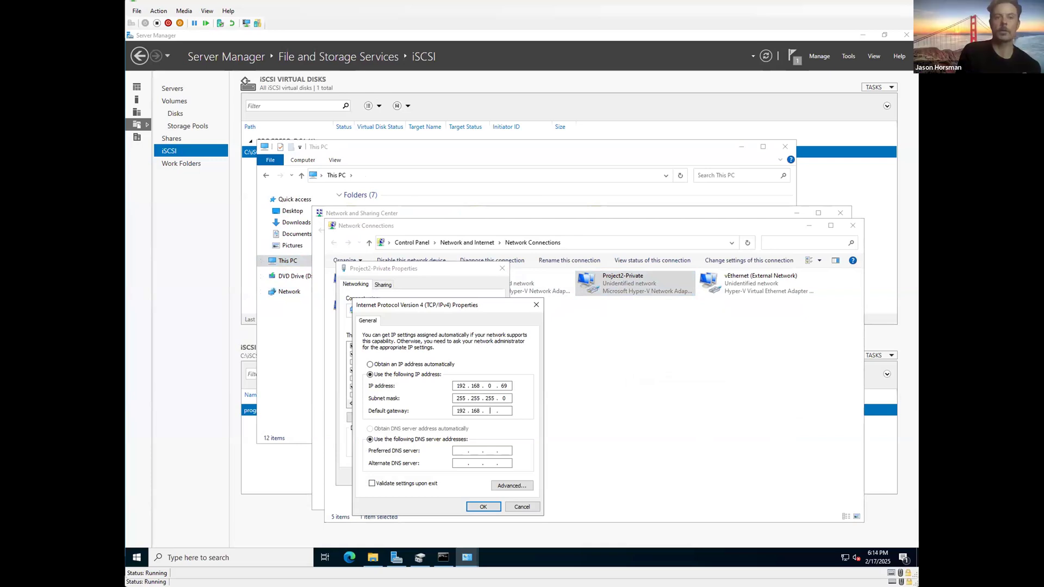
pyautogui.write('0')
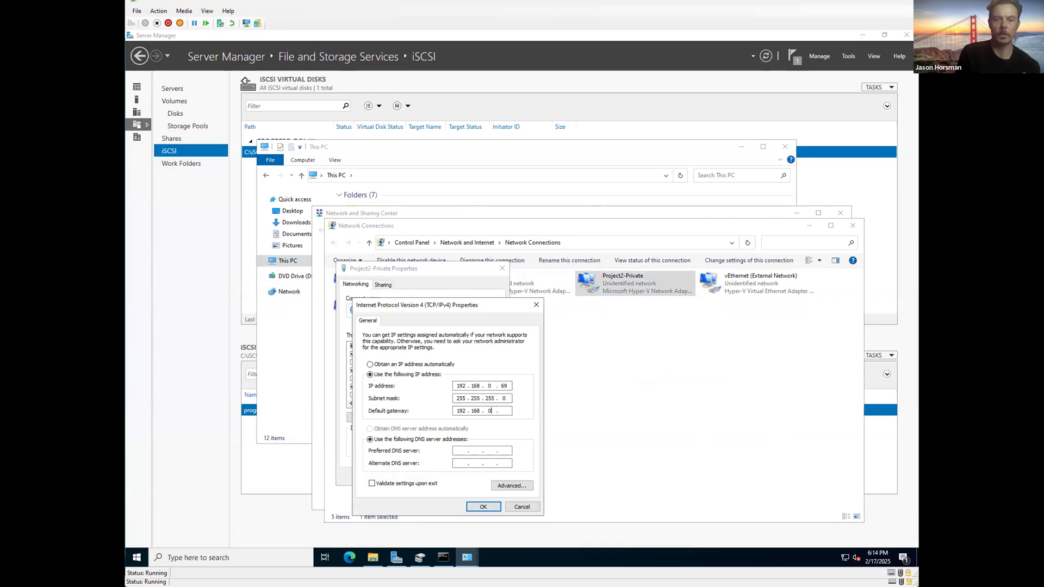
pyautogui.write('1')
pyautogui.click(489, 508)
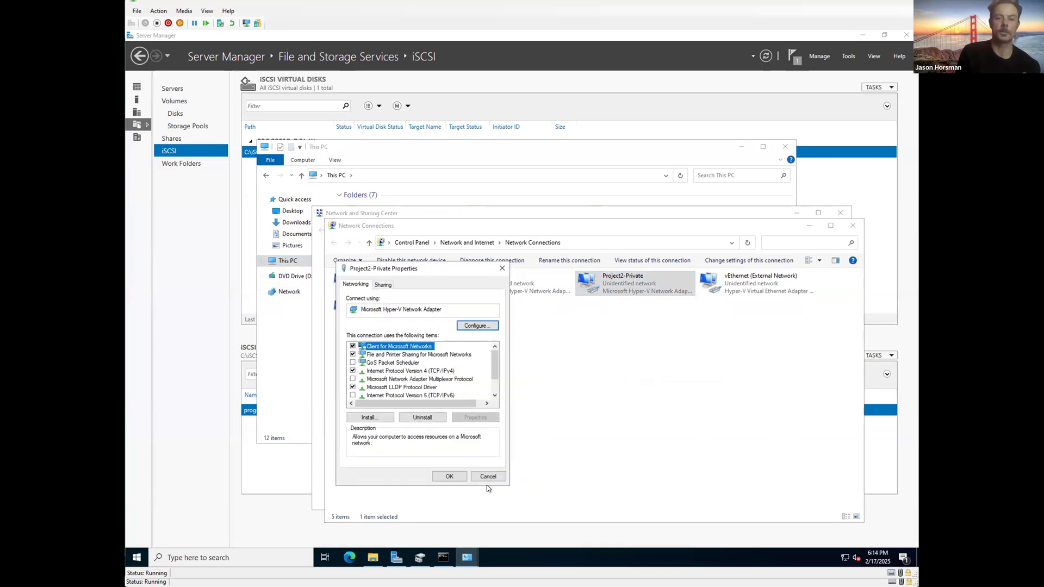
pyautogui.click(449, 477)
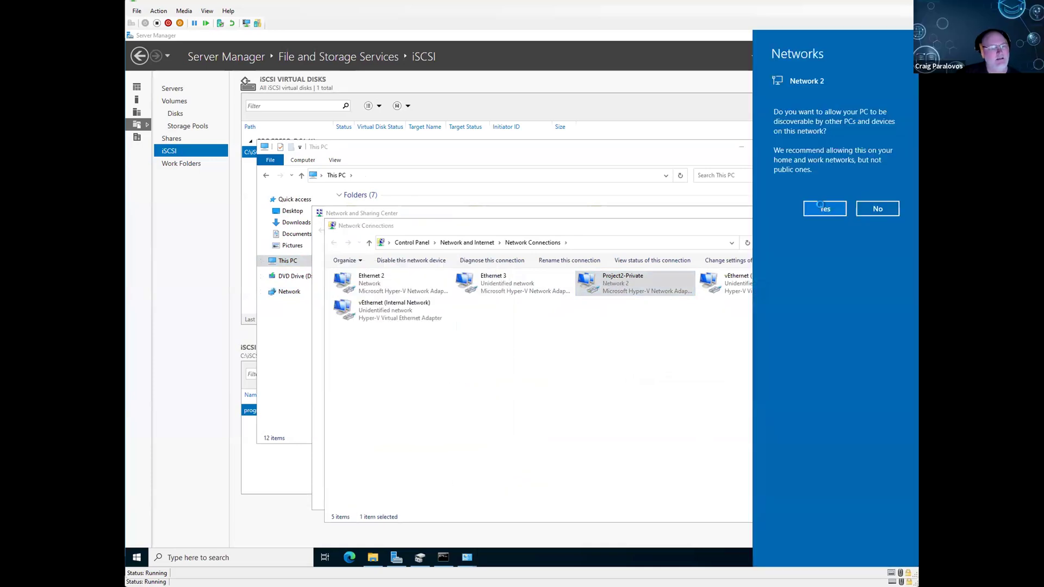
pyautogui.click(821, 206)
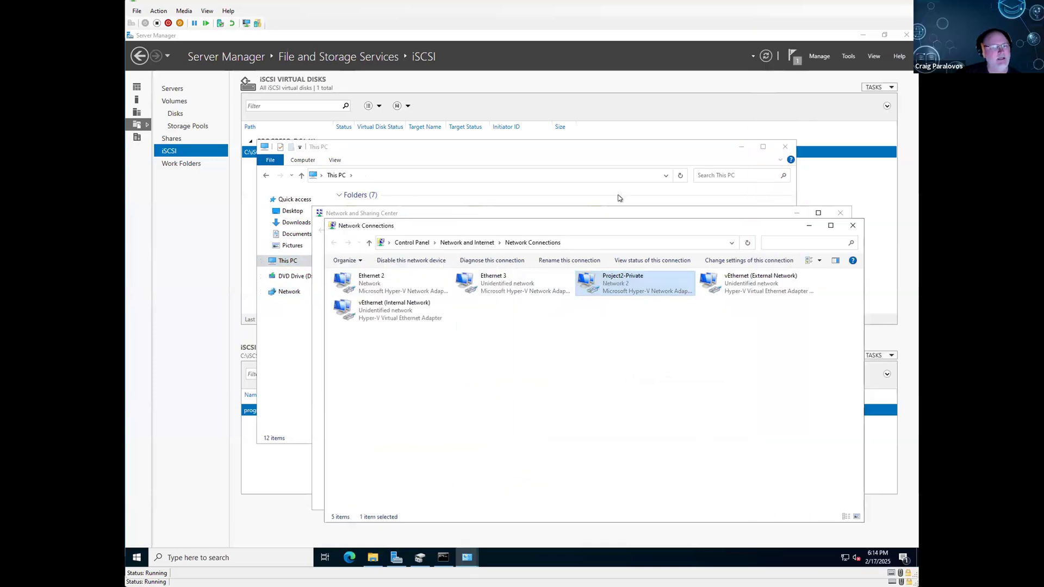
# Step: On DC1, ping 192.168.0.70; all four requests time out with 100% loss
pyautogui.click(443, 557)
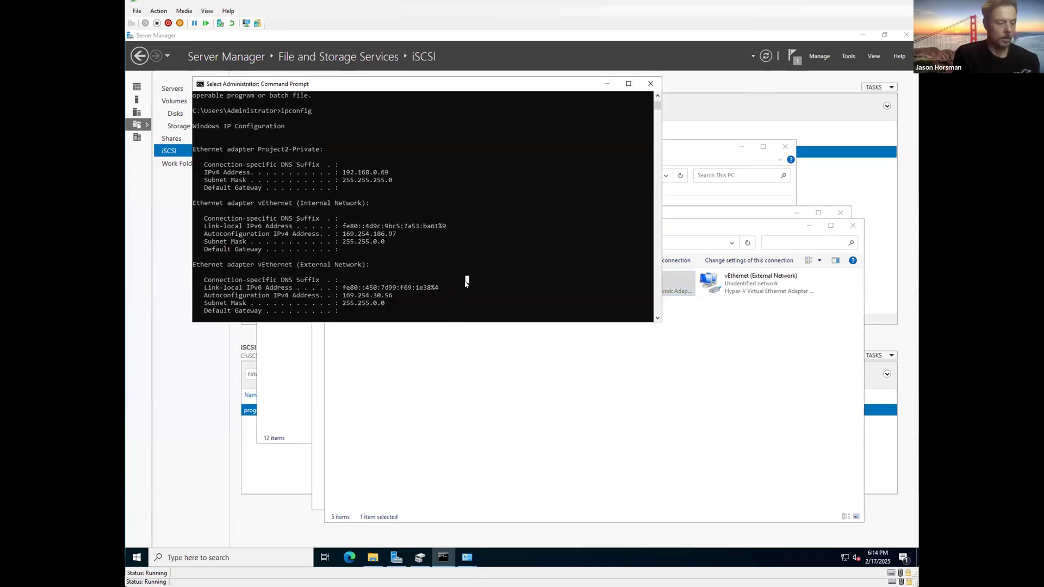
pyautogui.press('Up')
pyautogui.press('BackSpace')
pyautogui.press('BackSpace')
pyautogui.press('BackSpace')
pyautogui.press('BackSpace')
pyautogui.press('BackSpace')
pyautogui.press('BackSpace')
pyautogui.press('BackSpace')
pyautogui.press('BackSpace')
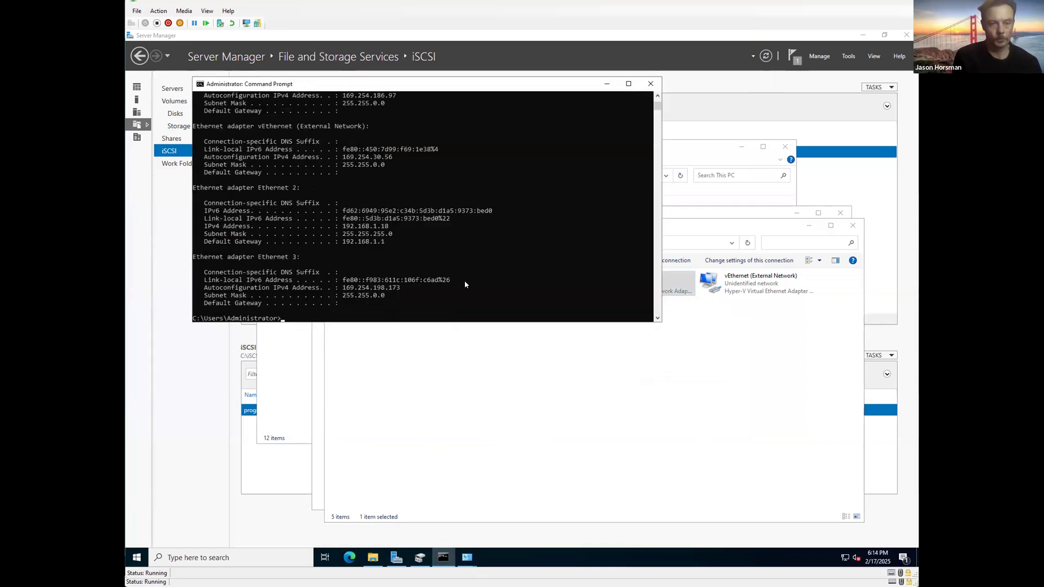
pyautogui.write('ping 192.1678')
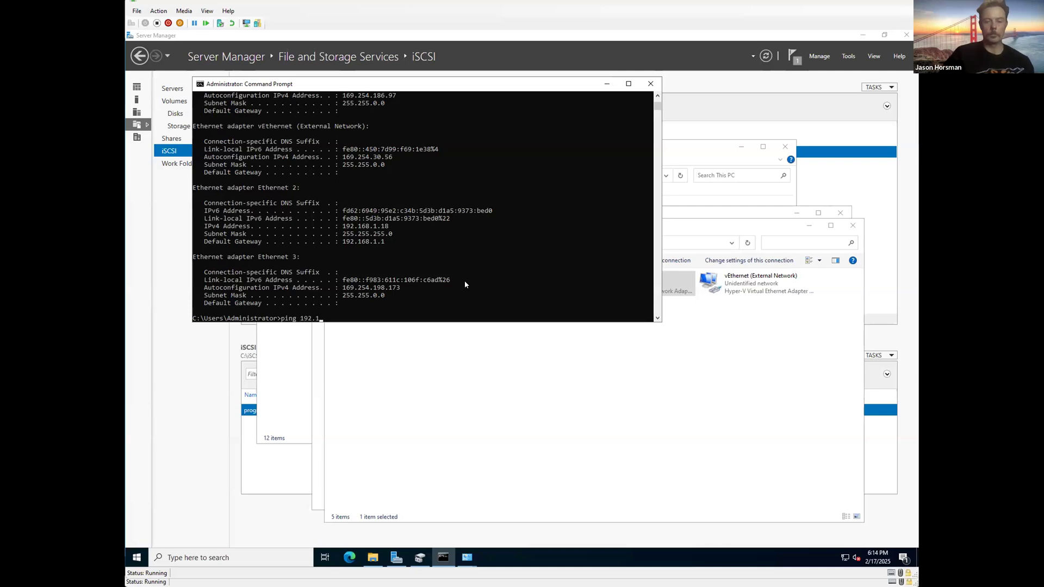
pyautogui.press('BackSpace')
pyautogui.press('BackSpace')
pyautogui.write('8.0.70')
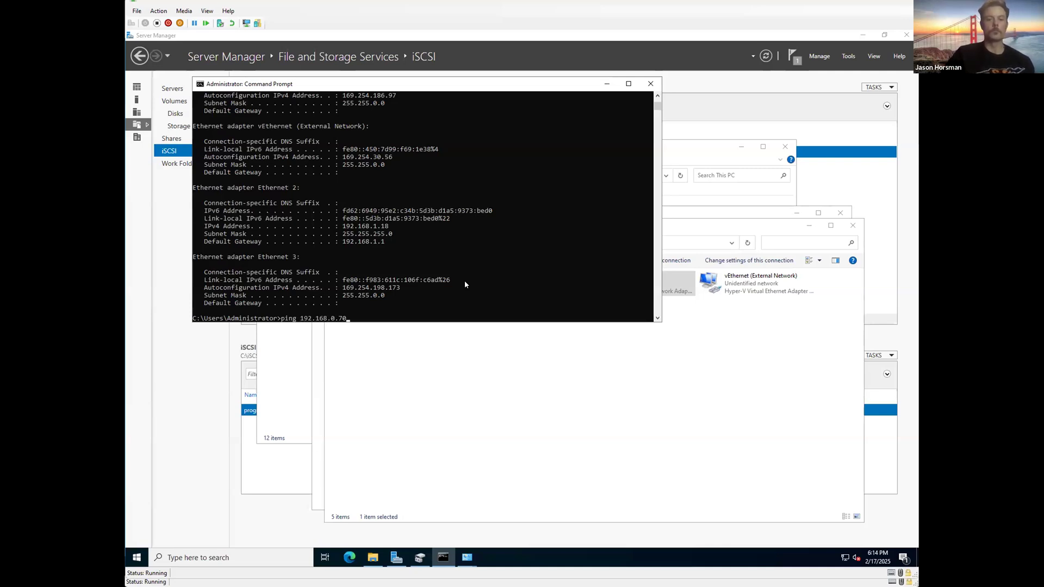
pyautogui.press('Return')
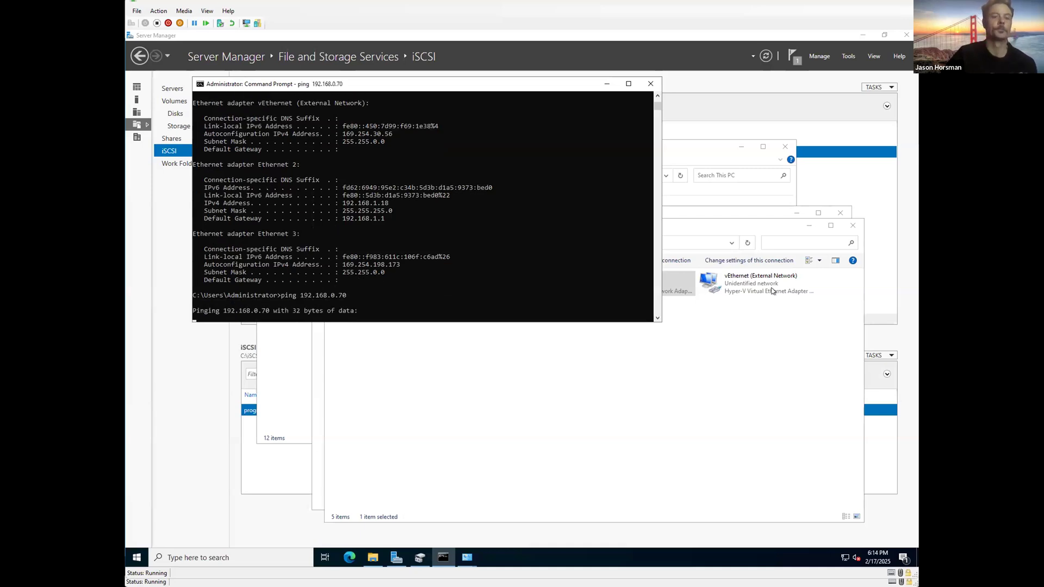
pyautogui.moveTo(689, 4)
pyautogui.mouseDown()
pyautogui.moveTo(688, 27)
pyautogui.moveTo(684, 0)
pyautogui.moveTo(672, 23)
pyautogui.moveTo(671, 7)
pyautogui.mouseUp()
pyautogui.click(682, 7)
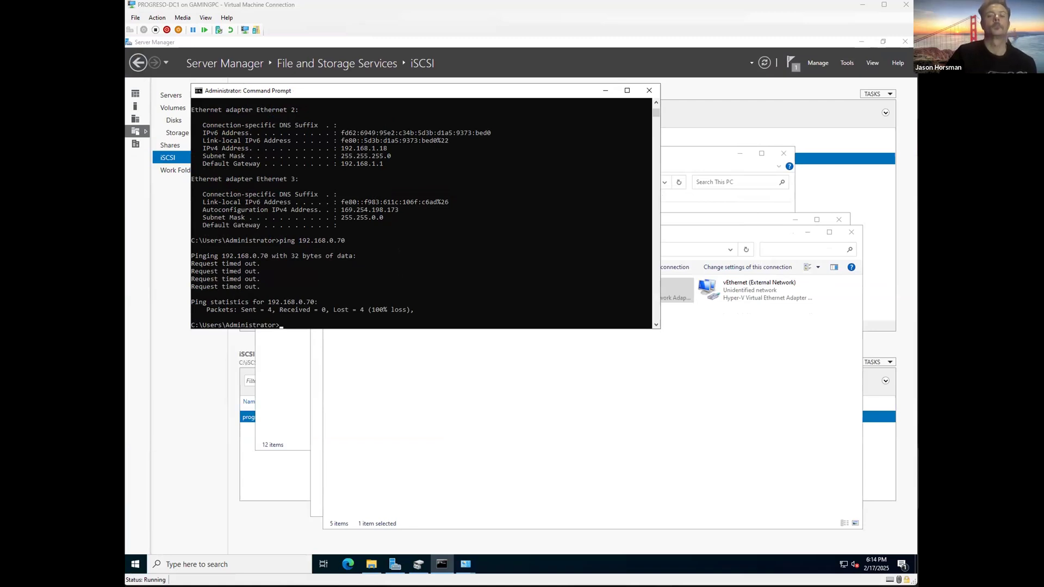
# Step: Run ipconfig /all on DC1 and highlight the Project2-Private adapter details
pyautogui.write('ip')
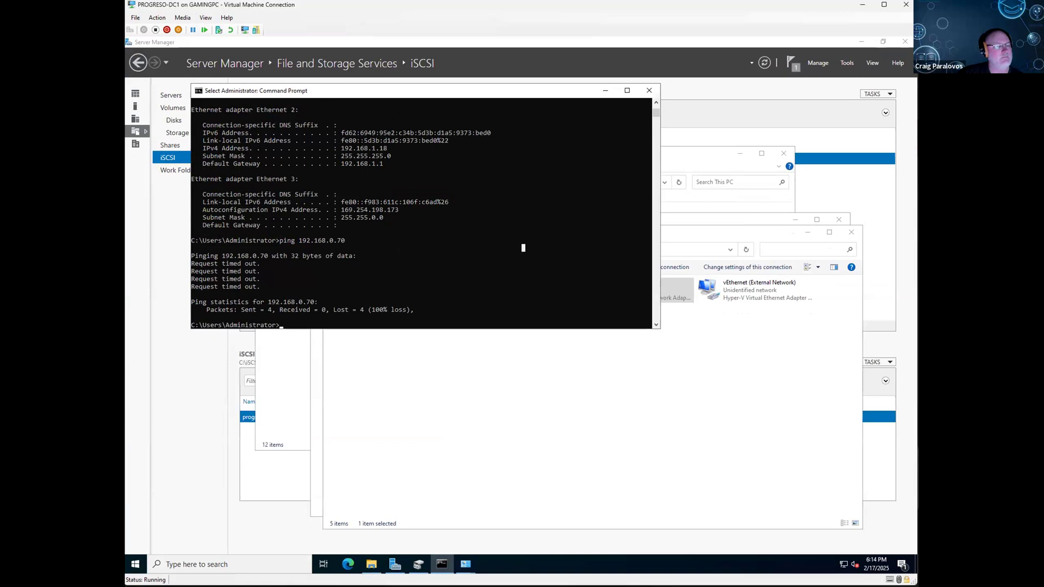
pyautogui.write('config /.all')
pyautogui.press('Return')
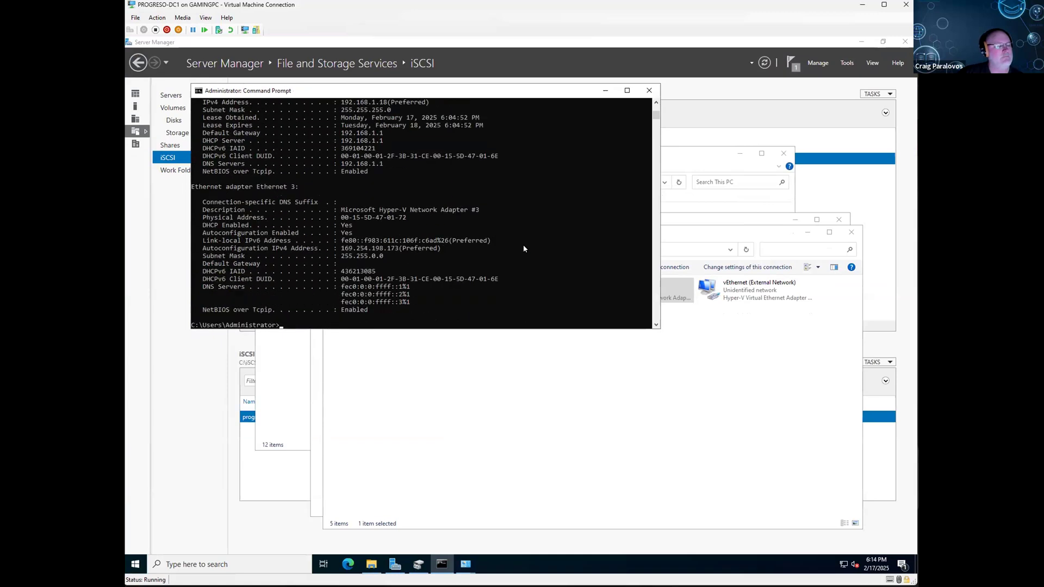
pyautogui.scroll(10, 523, 248)
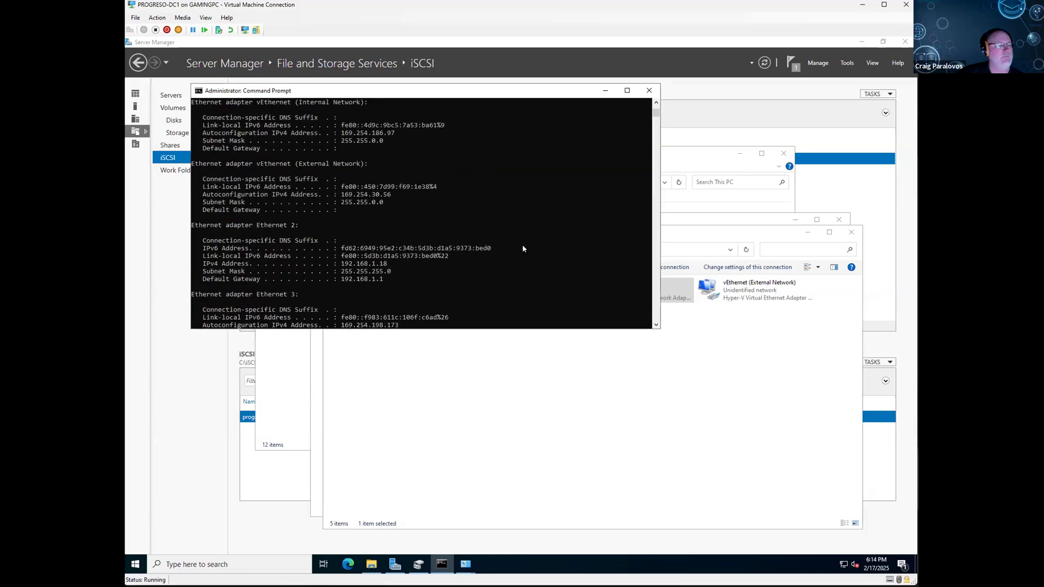
pyautogui.scroll(-4, 522, 249)
pyautogui.scroll(-4, 523, 248)
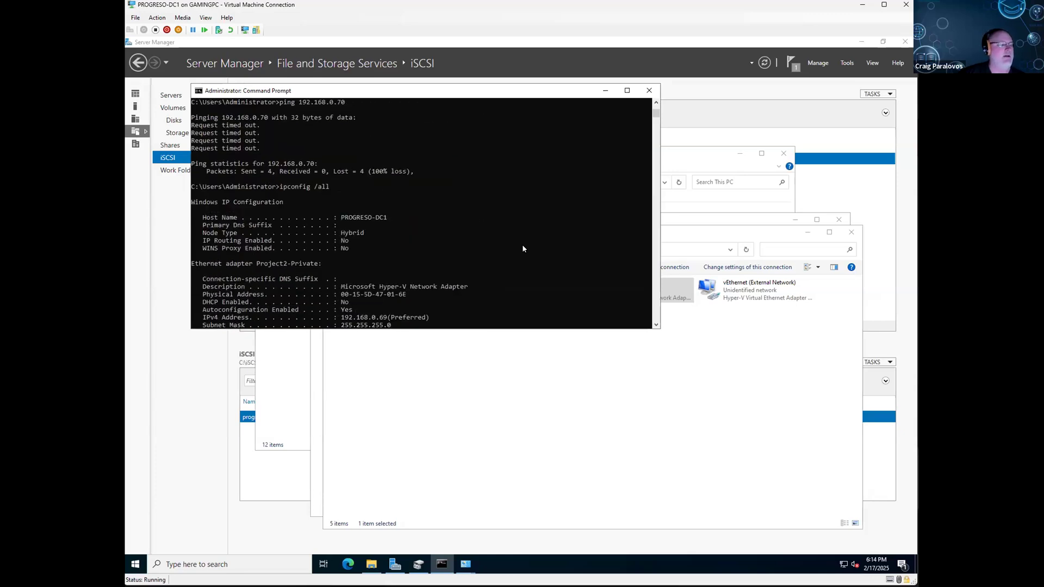
pyautogui.scroll(-4, 467, 228)
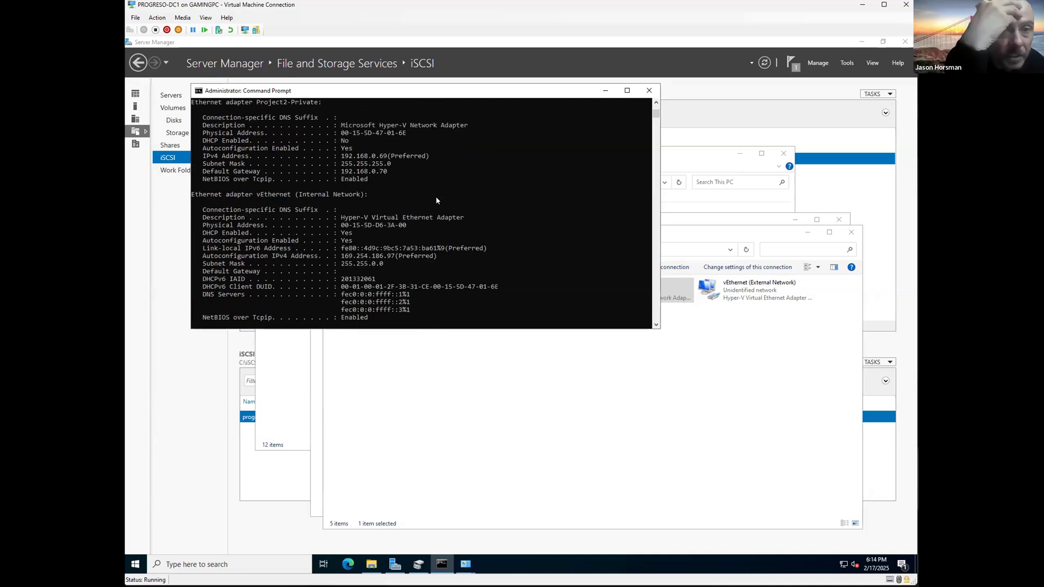
pyautogui.scroll(3, 425, 201)
pyautogui.moveTo(193, 163); pyautogui.dragTo(434, 250)
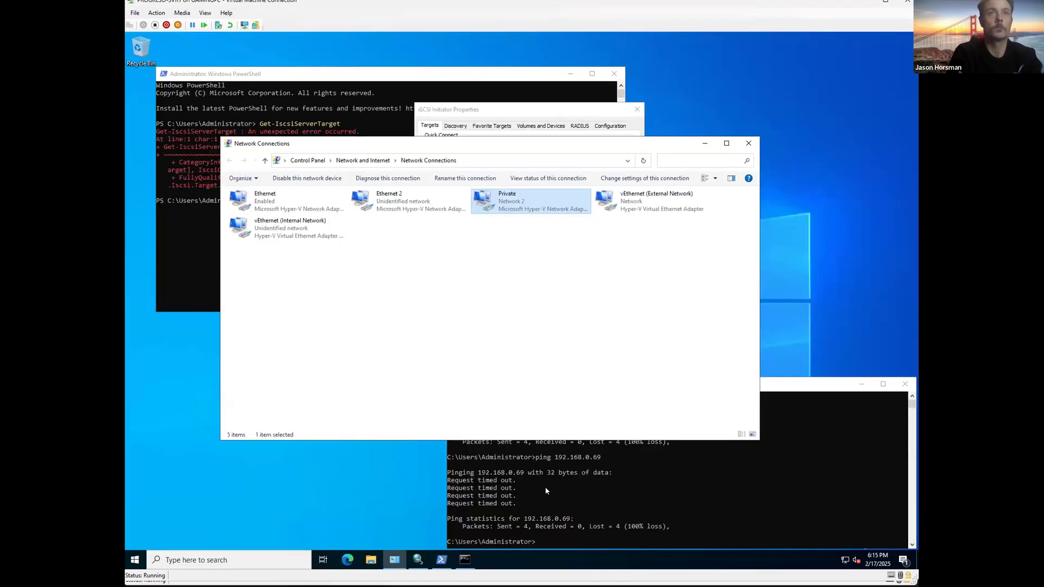
# Step: Run ipconfig /all on SVR1 and highlight the Private adapter: 192.168.0.70, gateway 192.168.0.69
pyautogui.click(545, 486)
pyautogui.write('ipconfig /')
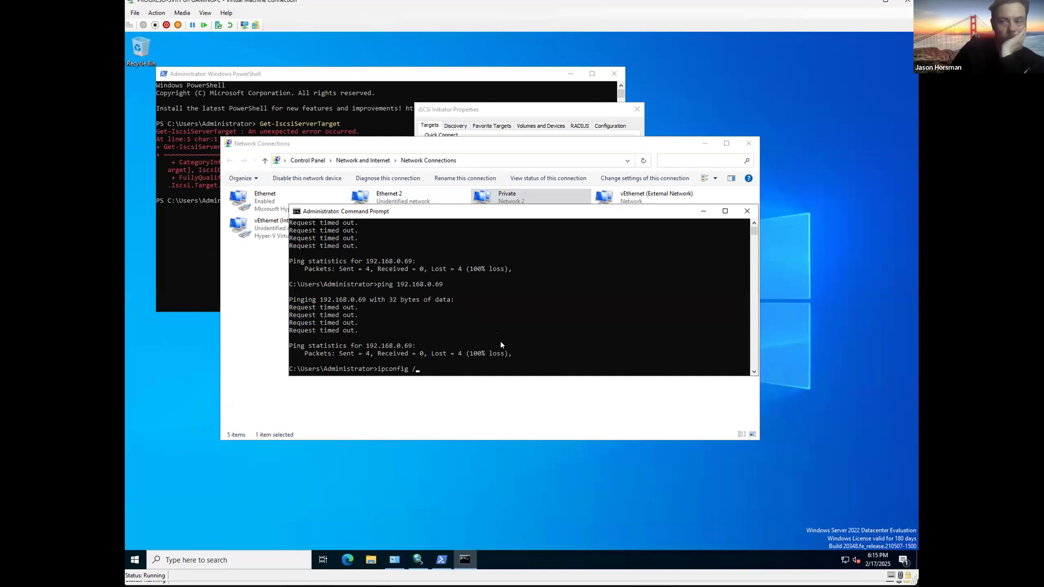
pyautogui.write('all')
pyautogui.press('Return')
pyautogui.moveTo(755, 374); pyautogui.dragTo(871, 527)
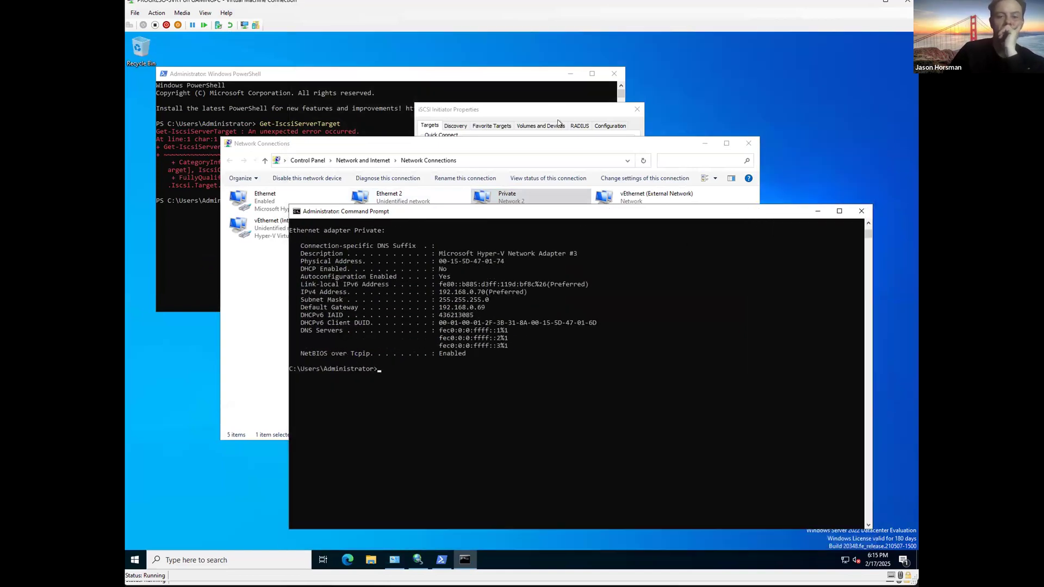
pyautogui.moveTo(597, 211); pyautogui.dragTo(538, 94)
pyautogui.scroll(20, 535, 240)
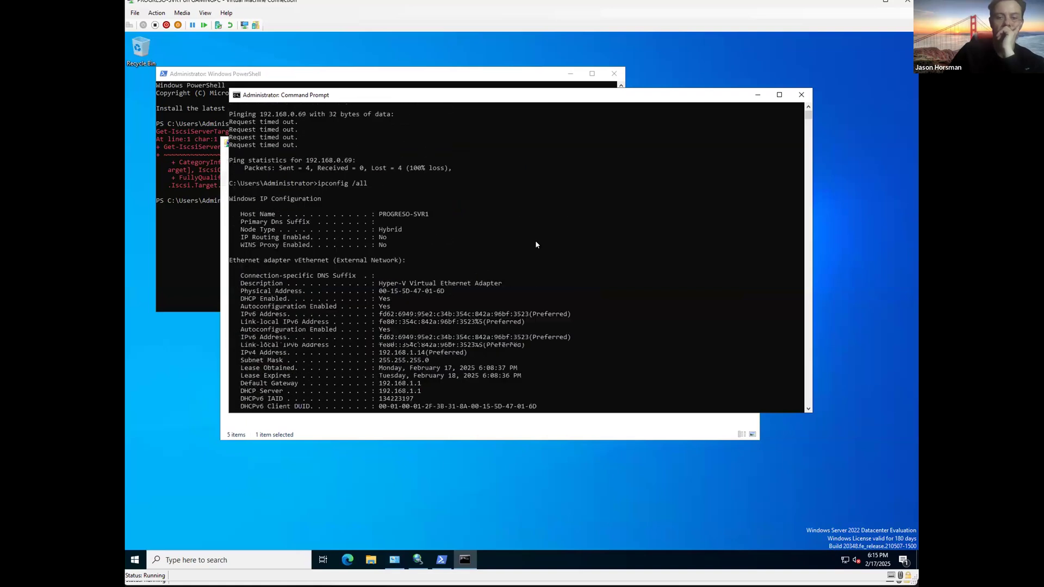
pyautogui.scroll(-3, 468, 240)
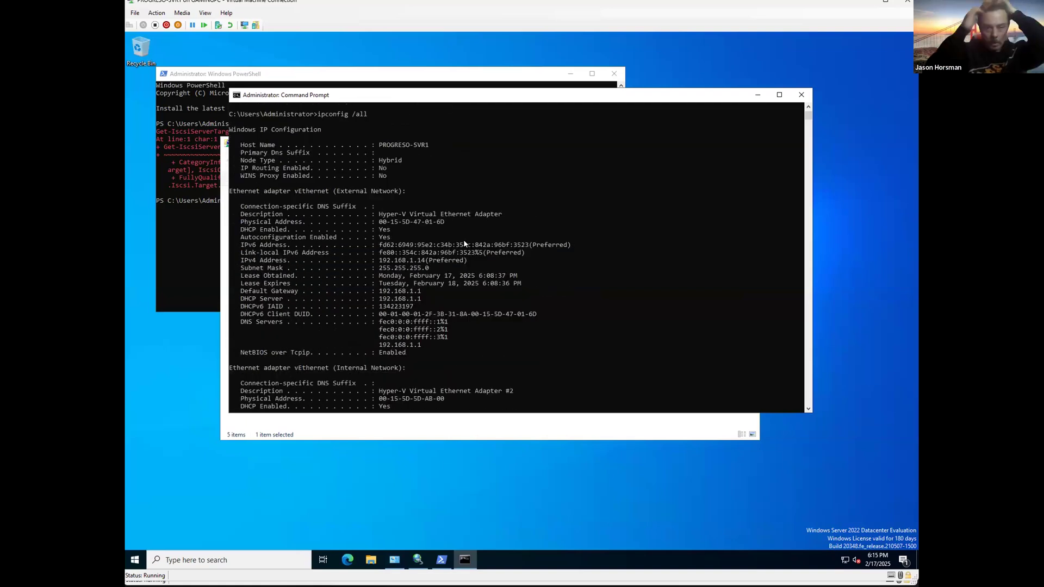
pyautogui.scroll(-12, 463, 239)
pyautogui.scroll(-6, 422, 241)
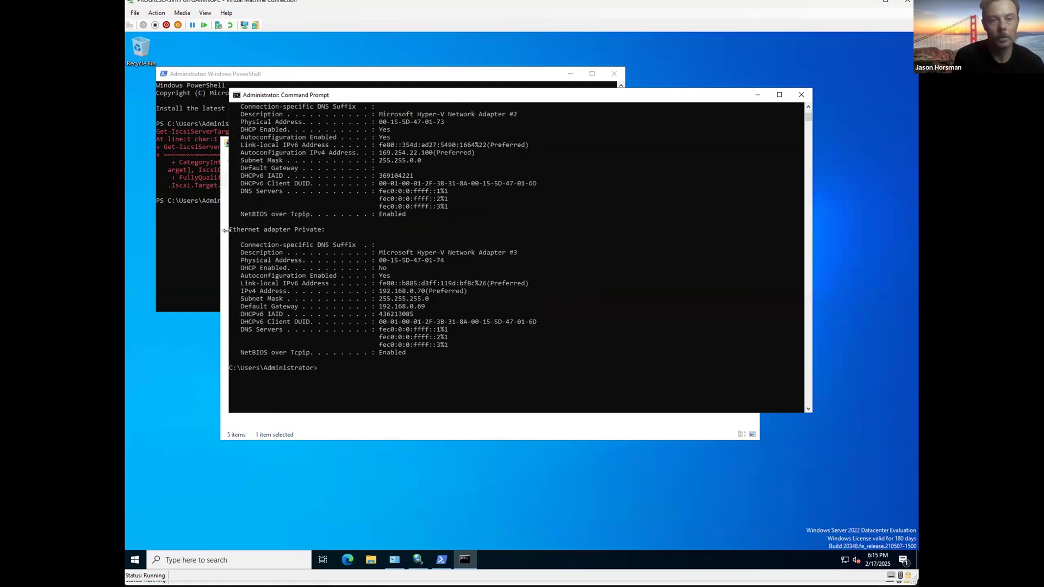
pyautogui.moveTo(229, 229); pyautogui.dragTo(484, 352)
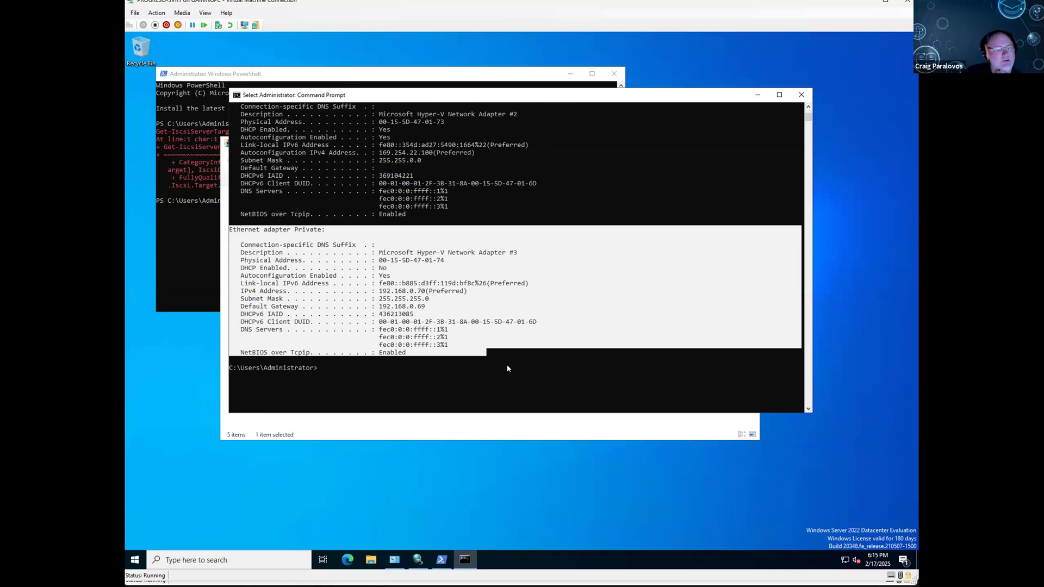
pyautogui.press('super+s')
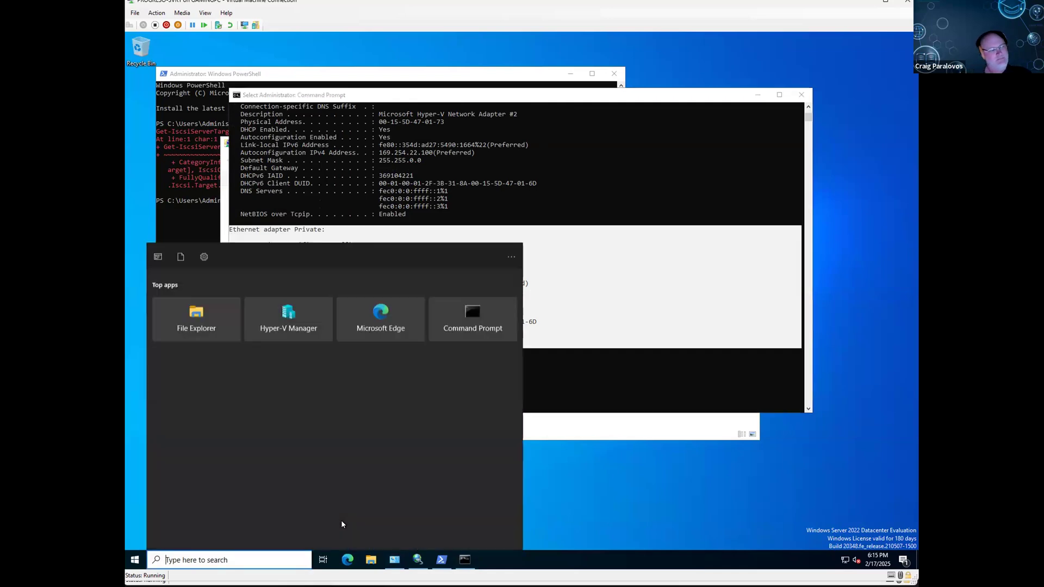
# Step: Turn off Windows Defender Firewall for private and public networks on SVR1
pyautogui.write('windows')
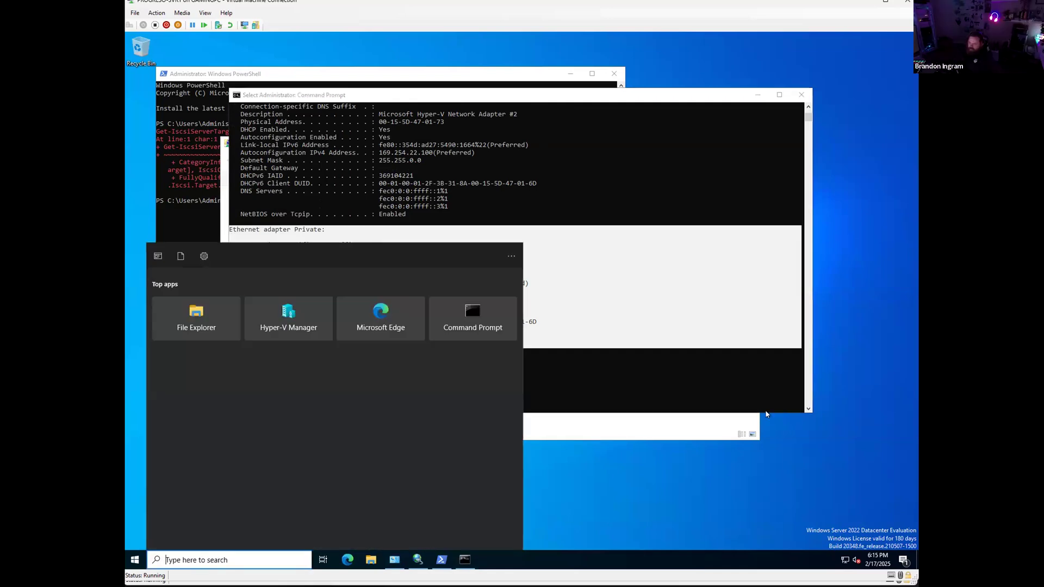
pyautogui.write(' defe')
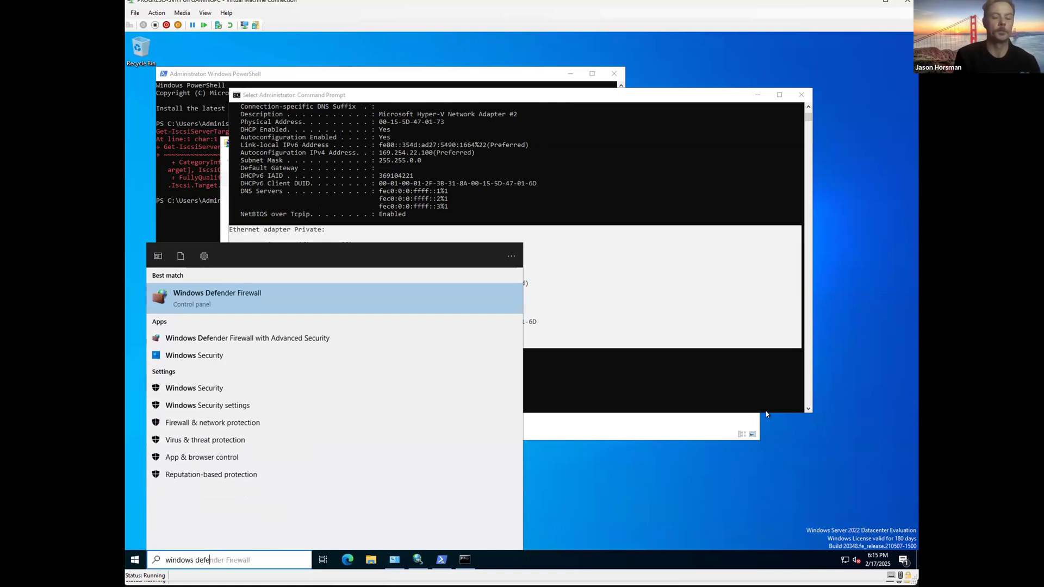
pyautogui.press('Return')
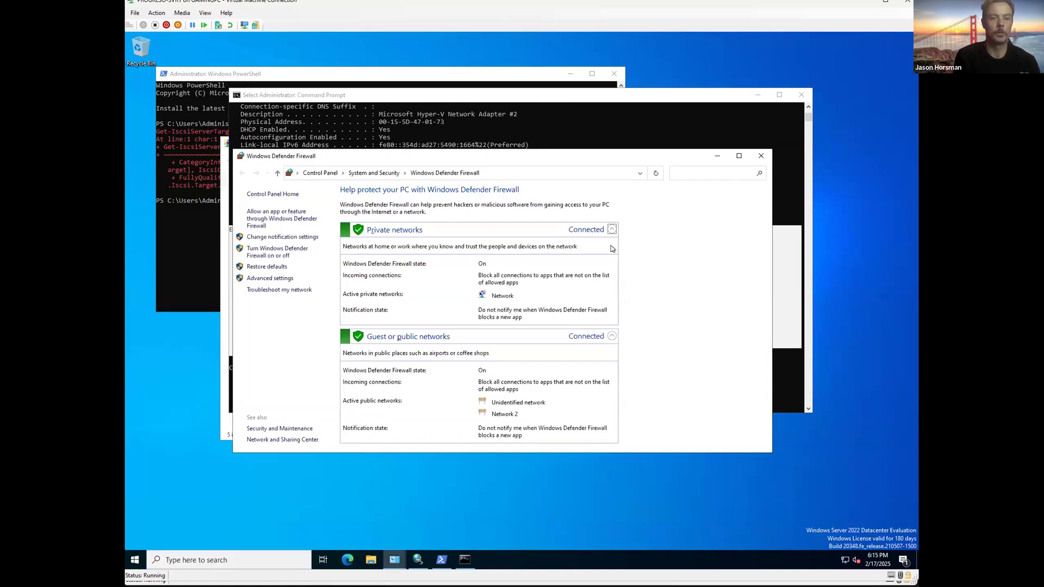
pyautogui.click(268, 251)
pyautogui.click(405, 265)
pyautogui.click(403, 322)
pyautogui.click(583, 442)
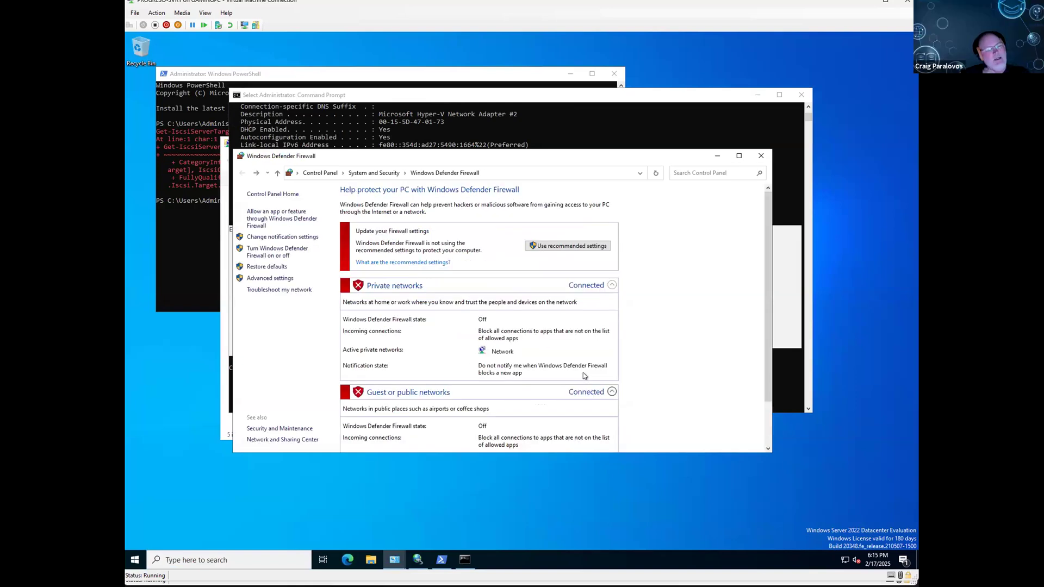
pyautogui.click(760, 156)
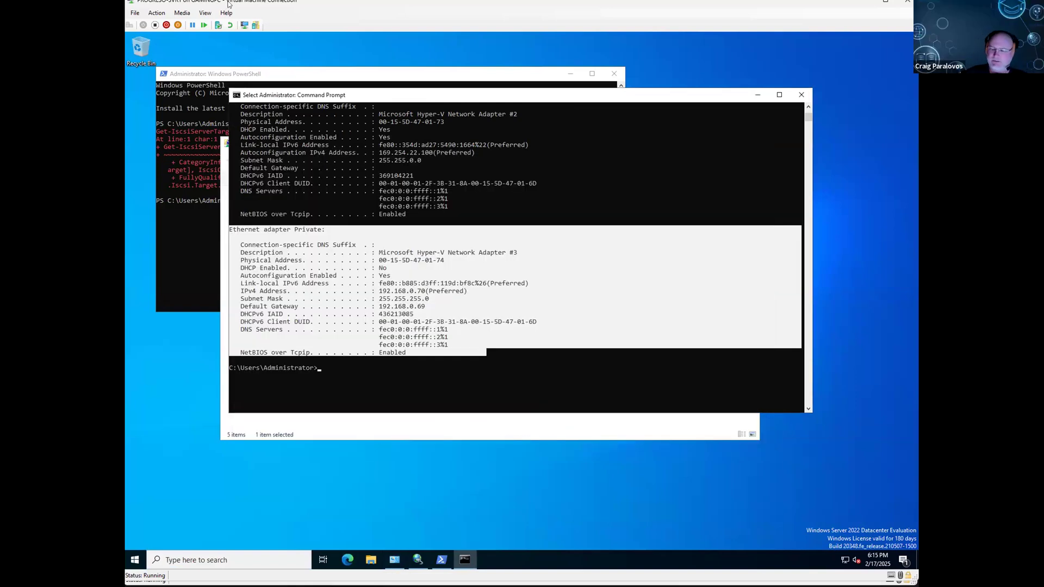
# Step: Turn off Windows Defender Firewall for private and public networks on DC1
pyautogui.hotkey('alt', 'Tab')
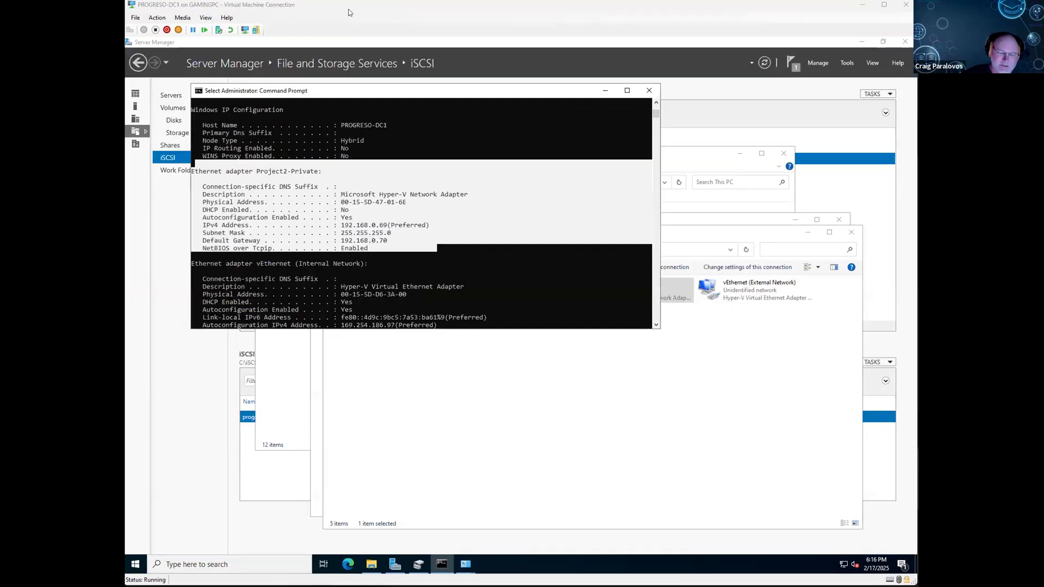
pyautogui.press('super')
pyautogui.write('windows defe')
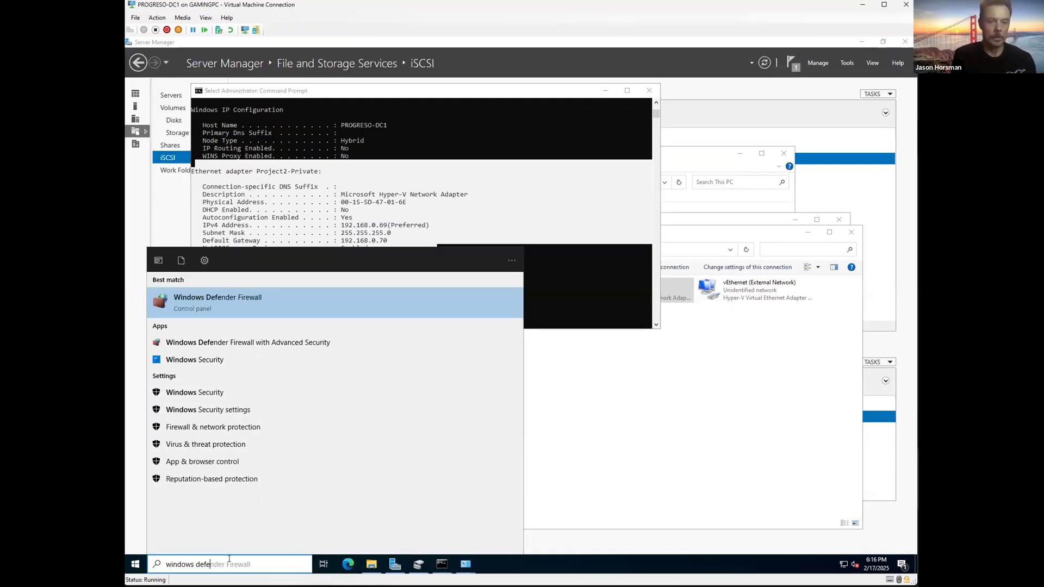
pyautogui.press('Return')
pyautogui.click(365, 328)
pyautogui.click(493, 343)
pyautogui.click(502, 398)
pyautogui.press('Return')
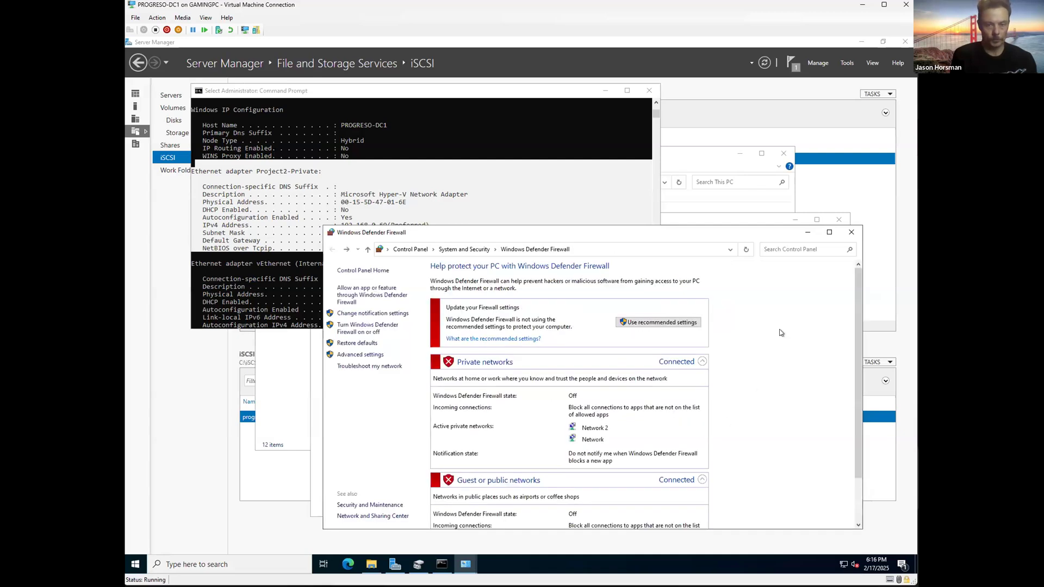
pyautogui.click(851, 233)
# Step: Re-run the ping to 192.168.0.70, which now succeeds with 0% loss
pyautogui.click(567, 254)
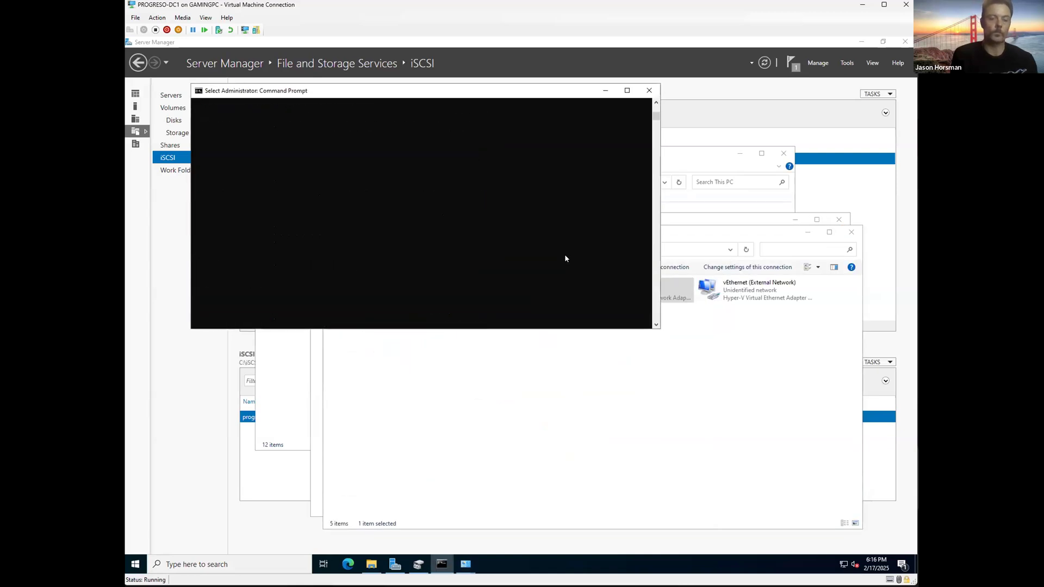
pyautogui.scroll(-3, 565, 255)
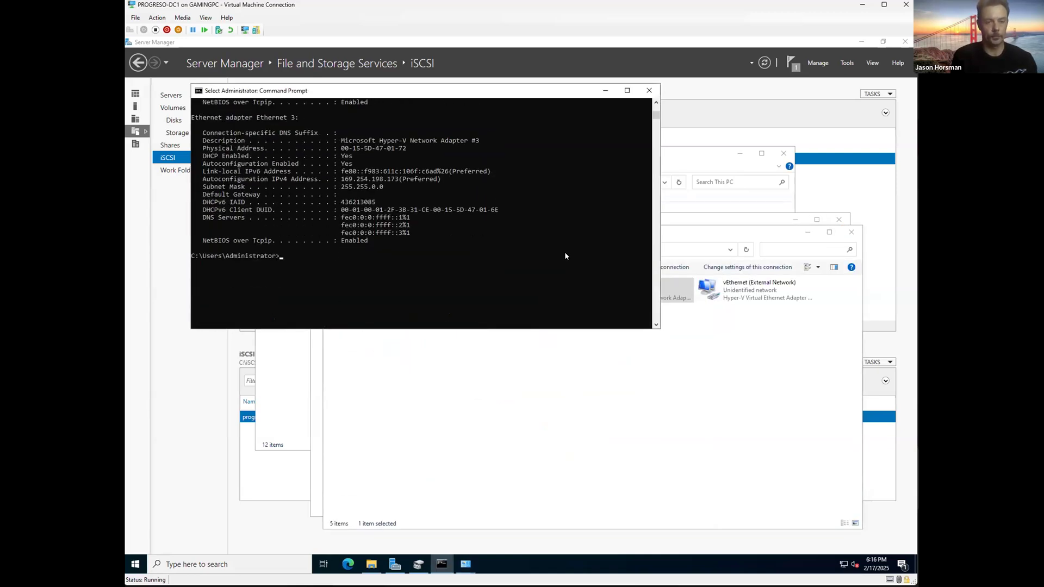
pyautogui.press('Up')
pyautogui.press('Up')
pyautogui.press('Return')
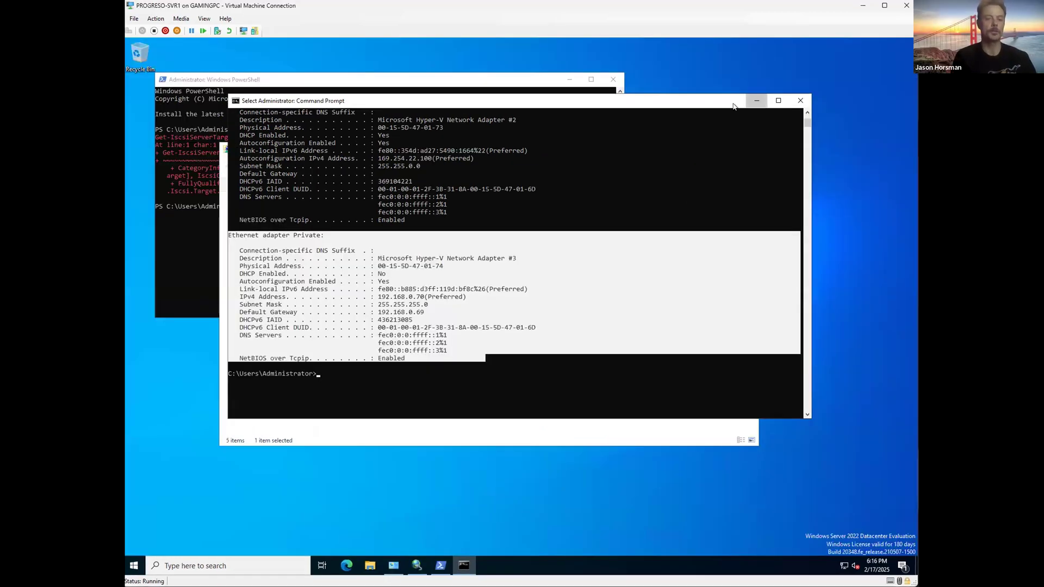
# Step: Close Network Connections and Quick Connect to 192.168.0.69, which finds no targets
pyautogui.click(756, 100)
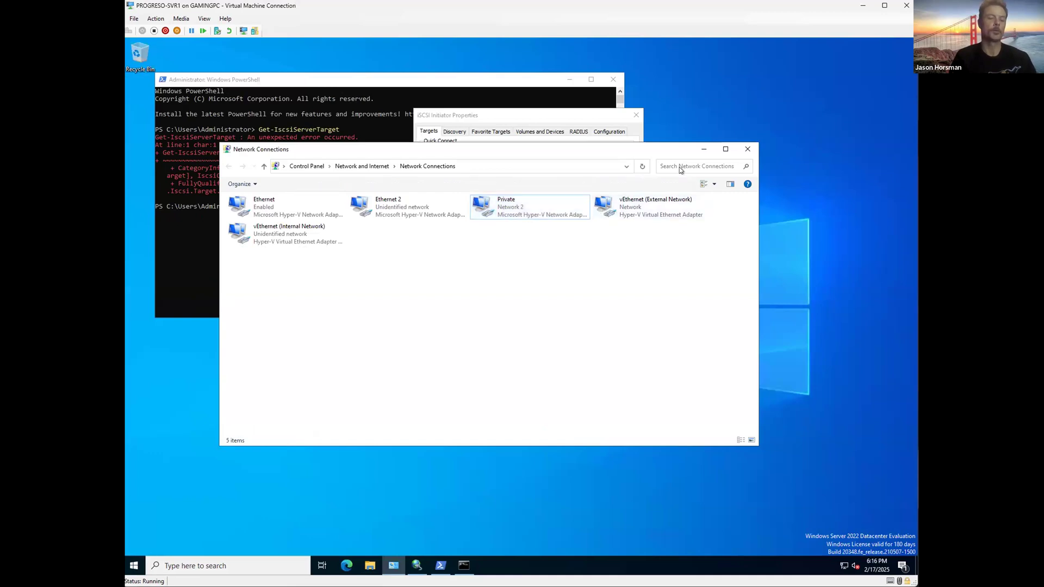
pyautogui.click(556, 117)
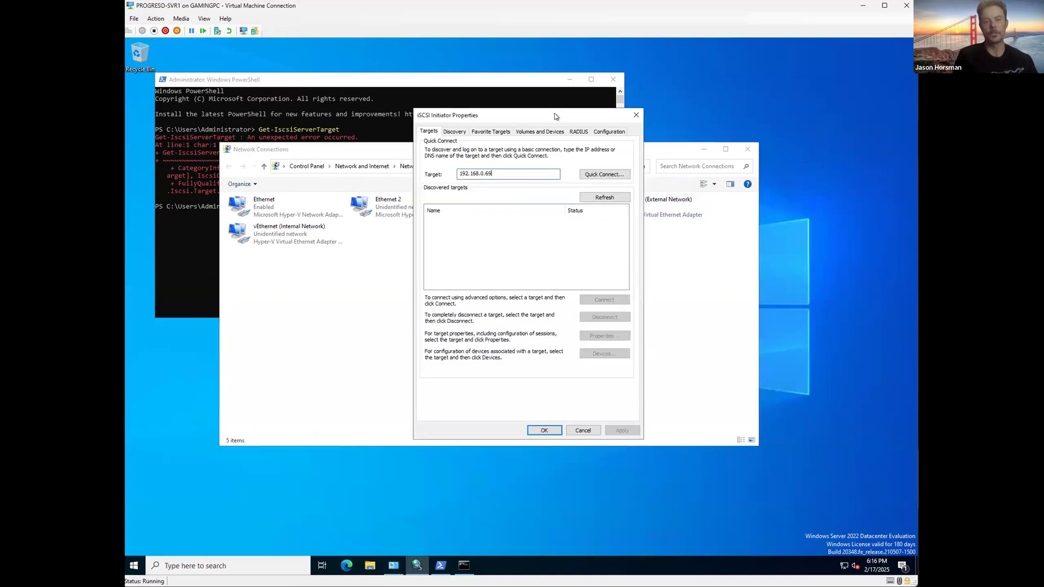
pyautogui.click(747, 149)
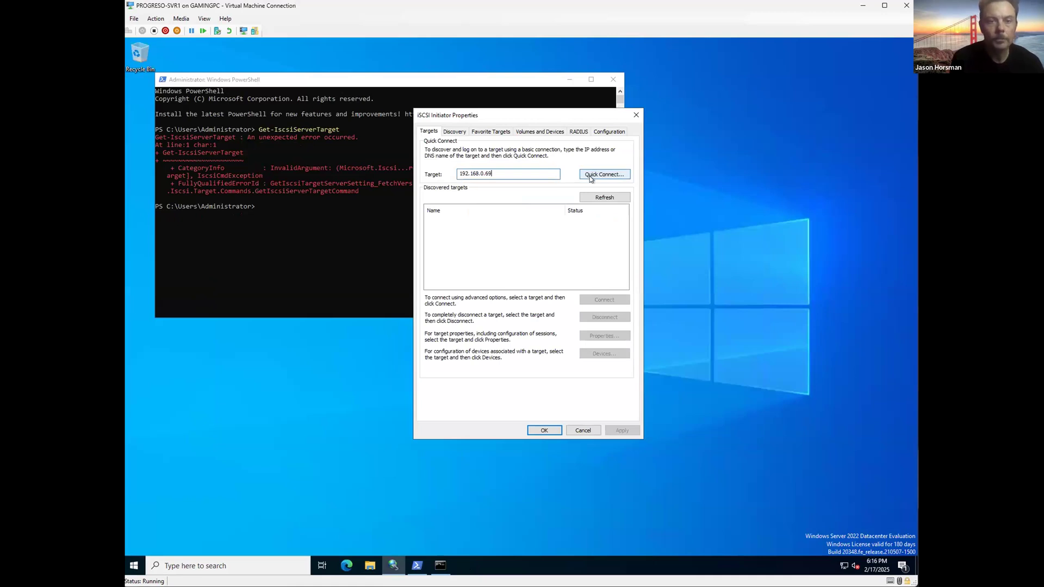
pyautogui.click(591, 178)
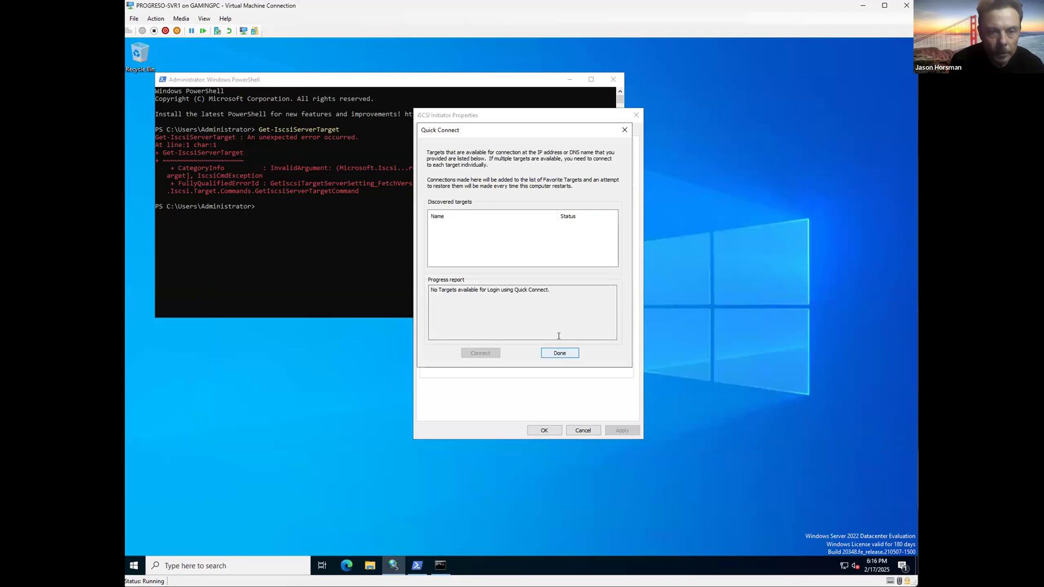
pyautogui.moveTo(497, 129); pyautogui.dragTo(522, 201)
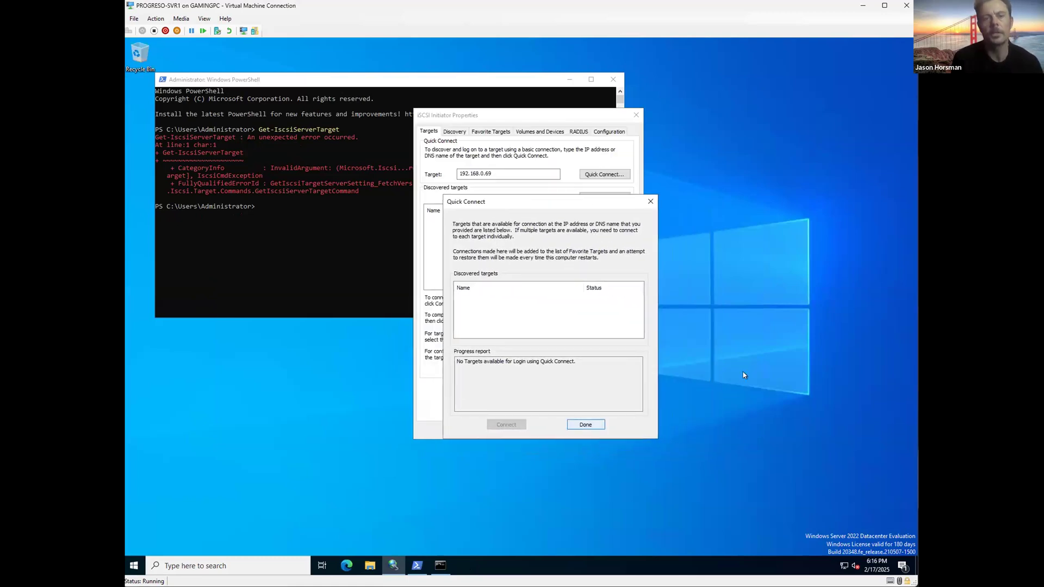
pyautogui.press('Return')
pyautogui.click(576, 431)
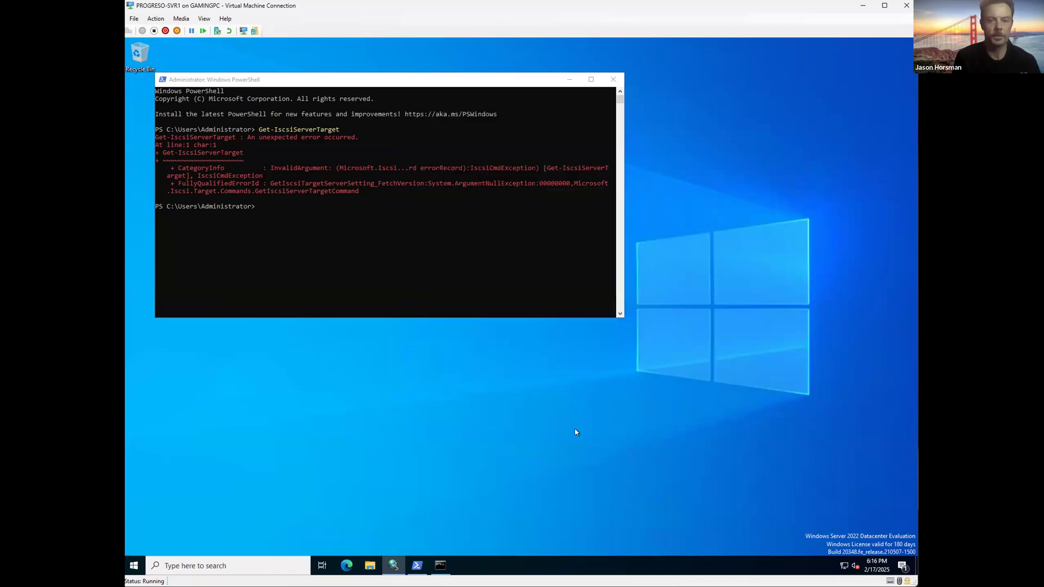
# Step: Reopen iSCSI Initiator, Quick Connect to 192.168.0.69 again, and refresh the targets list
pyautogui.click(278, 558)
pyautogui.write('isc')
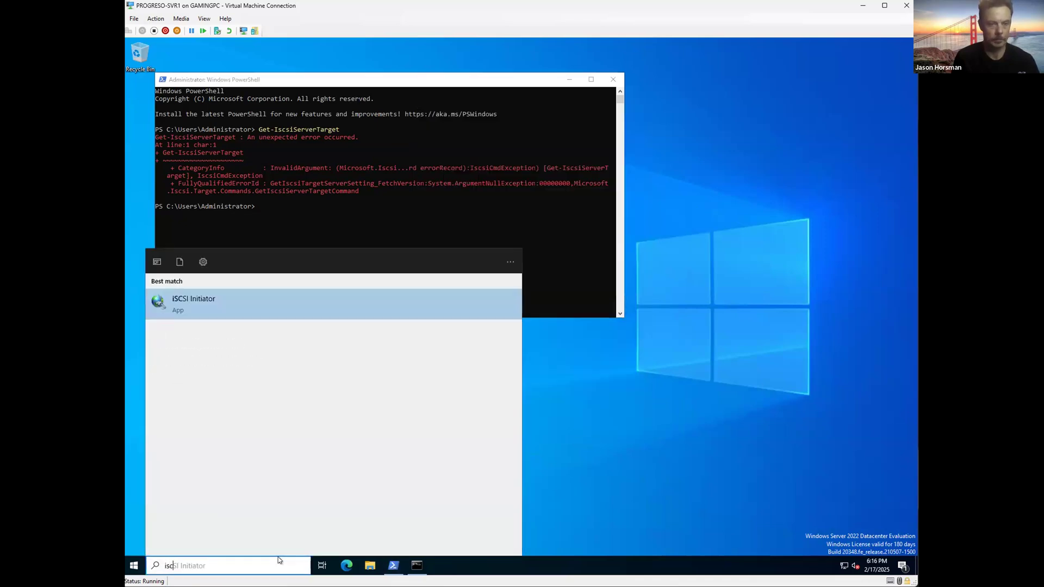
pyautogui.write('si')
pyautogui.press('Return')
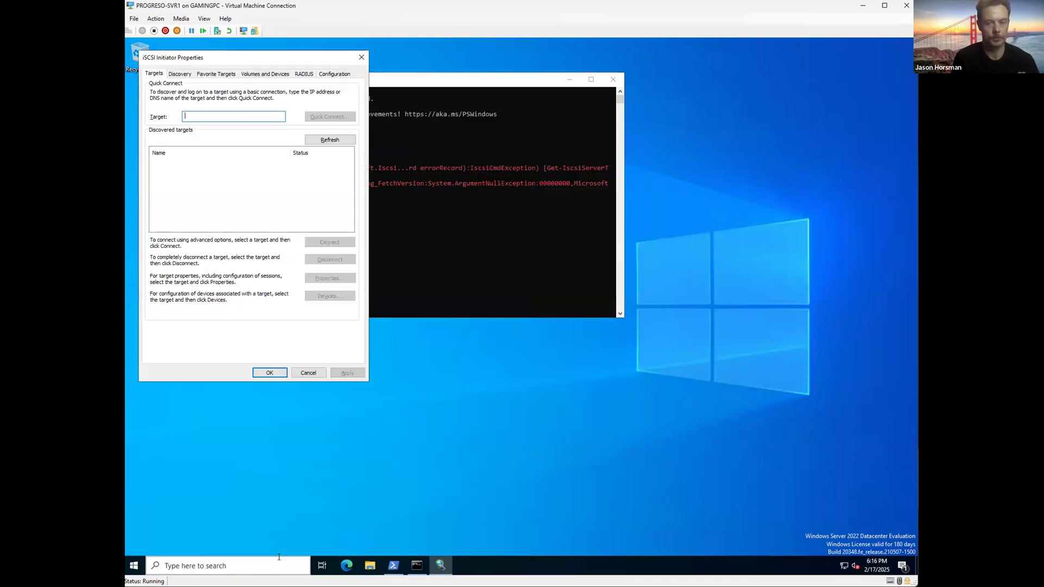
pyautogui.write('192.168')
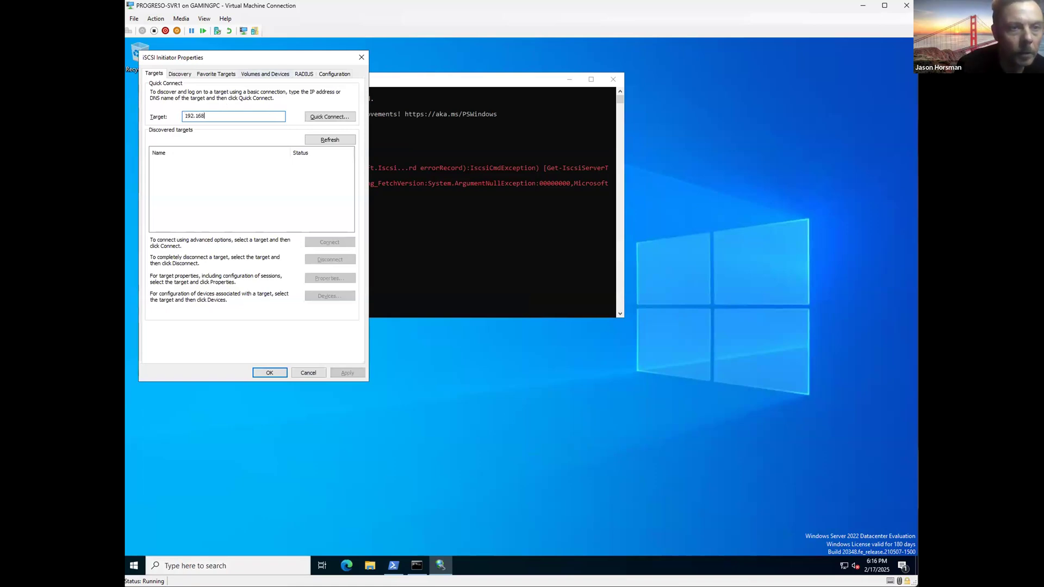
pyautogui.write('.0.69')
pyautogui.moveTo(213, 57); pyautogui.dragTo(507, 105)
pyautogui.click(613, 160)
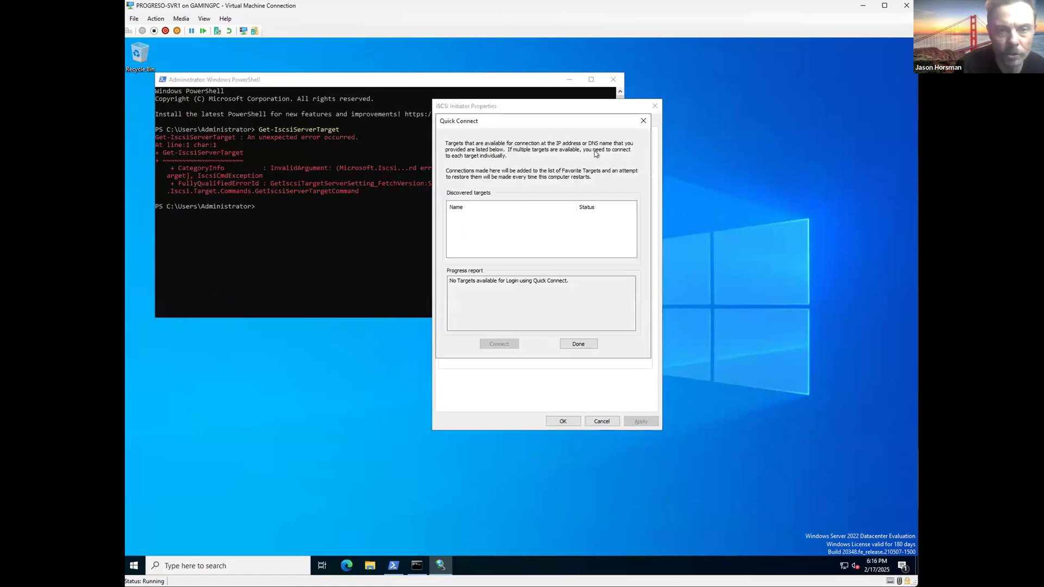
pyautogui.click(643, 121)
pyautogui.click(617, 188)
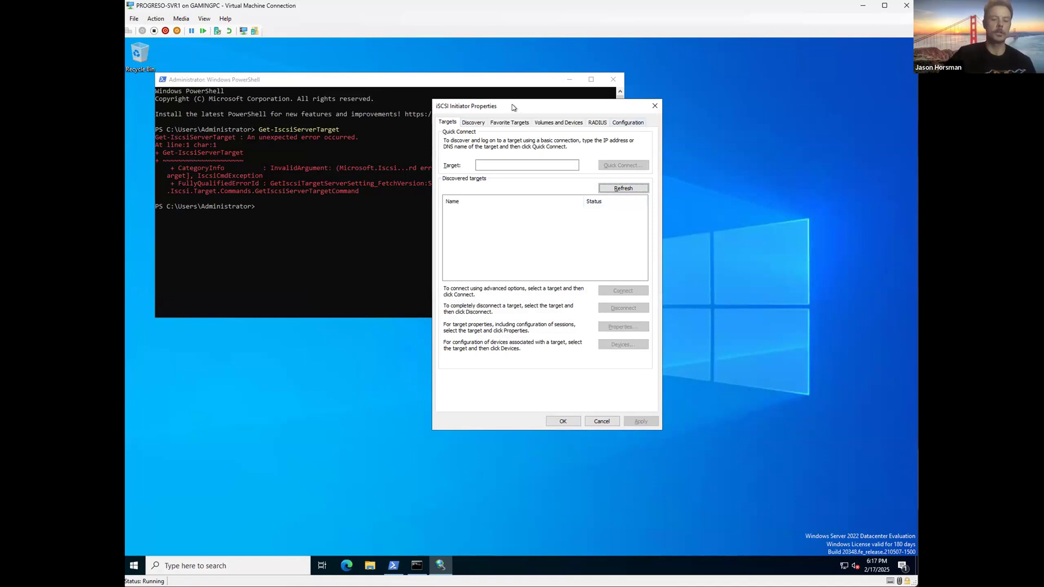
# Step: Open SVR1's Network and Sharing Center from the Network properties in File Explorer
pyautogui.rightClick(131, 555)
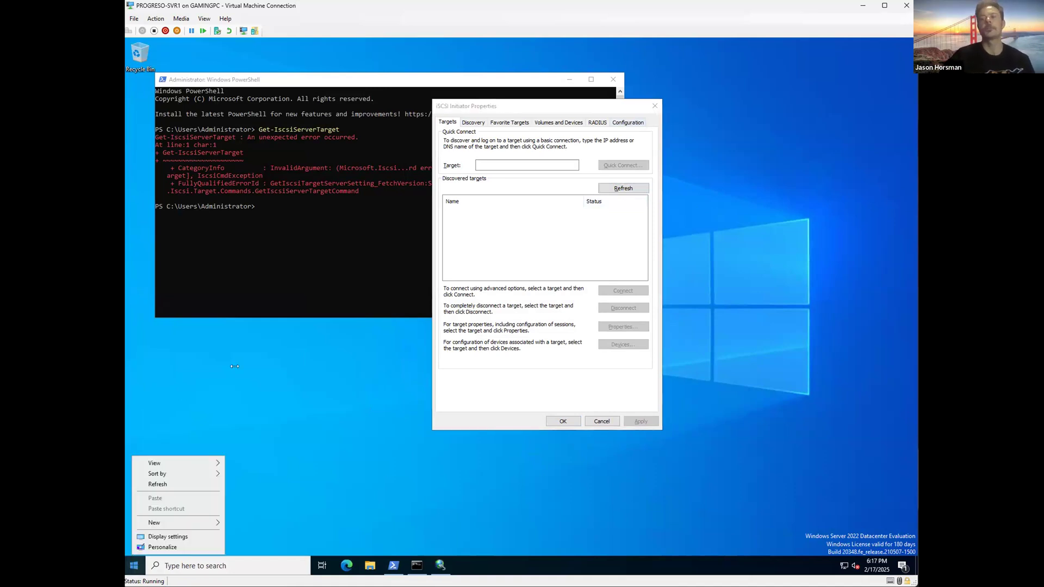
pyautogui.click(256, 490)
pyautogui.moveTo(546, 102); pyautogui.dragTo(554, 149)
pyautogui.click(202, 562)
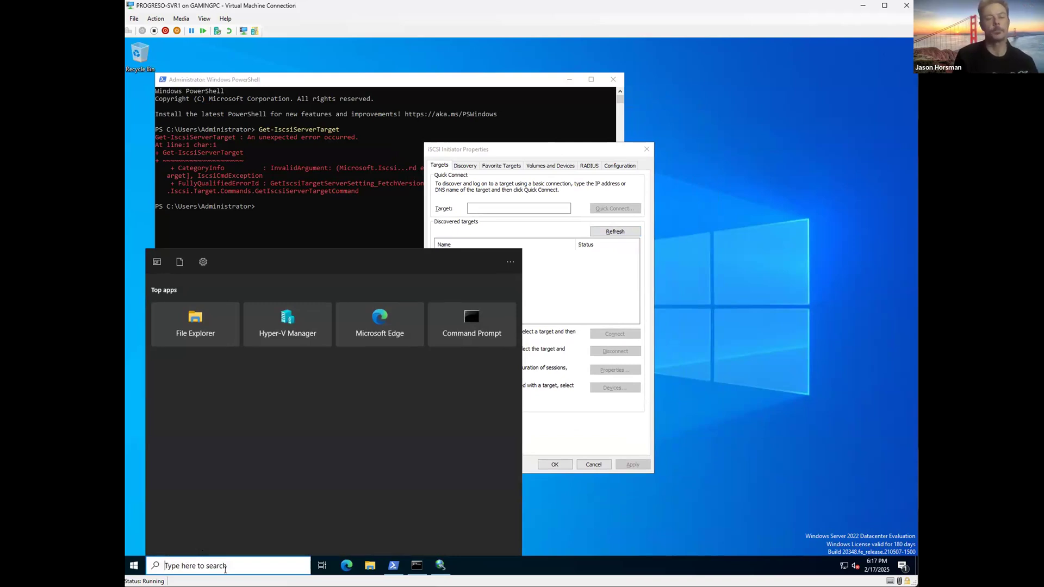
pyautogui.click(369, 565)
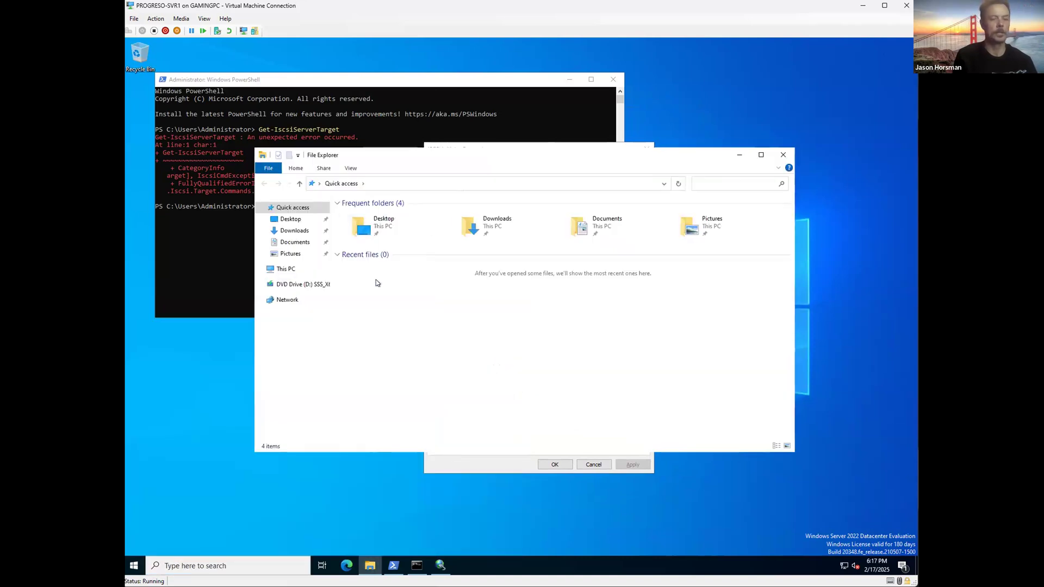
pyautogui.rightClick(269, 283)
pyautogui.click(317, 391)
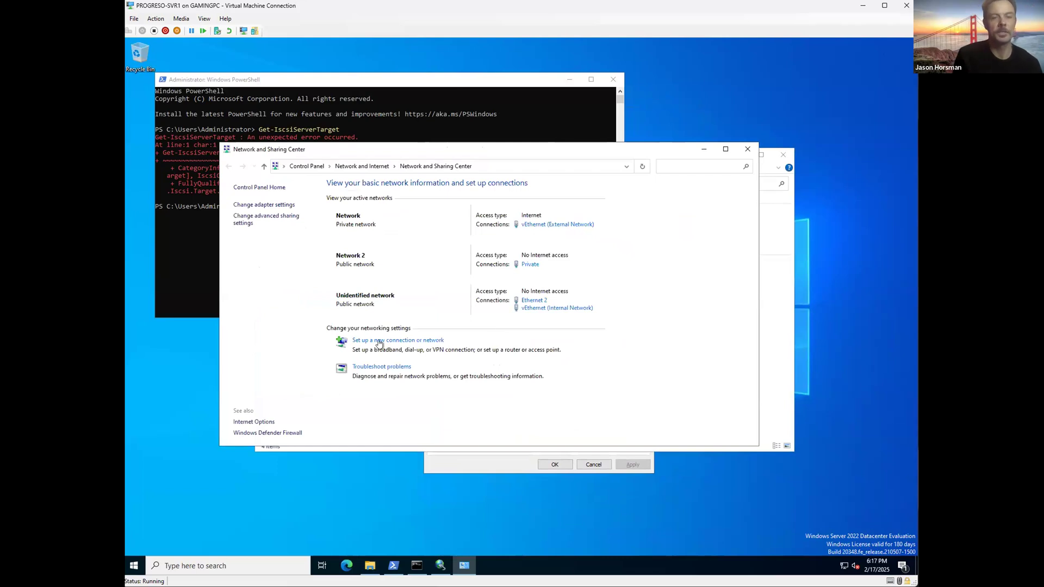
pyautogui.click(261, 205)
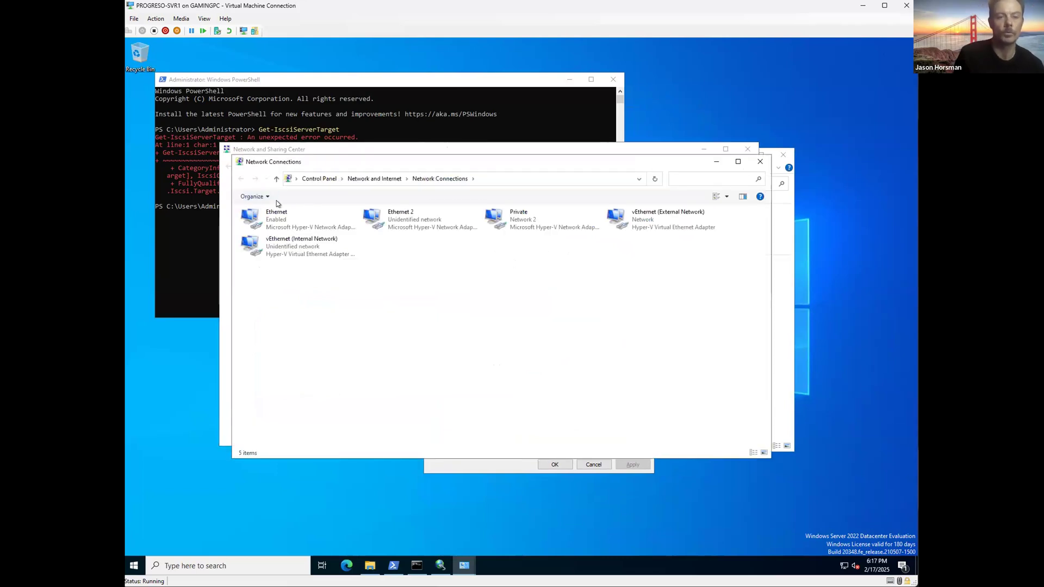
pyautogui.click(761, 161)
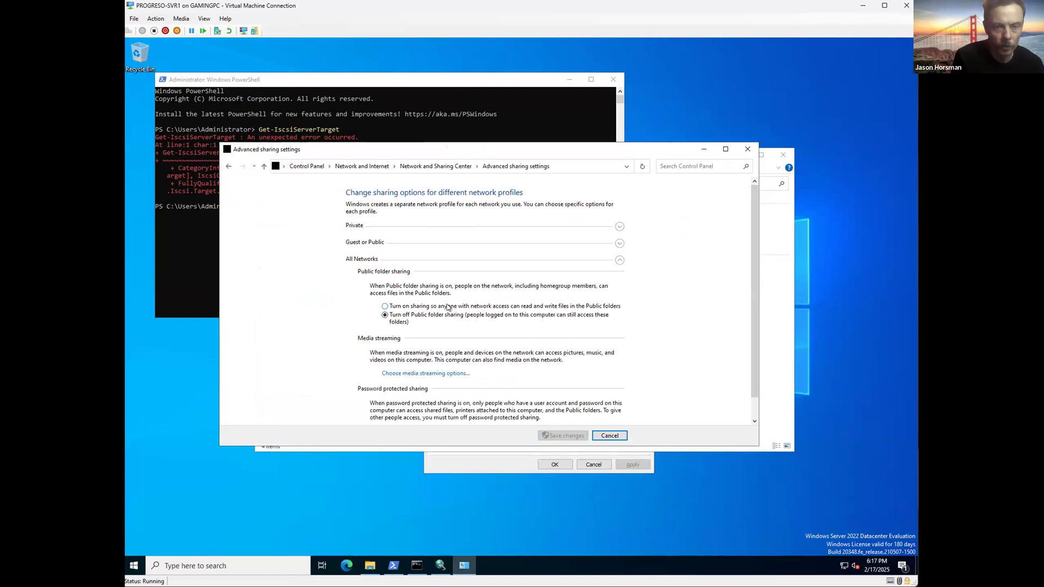
# Step: Turn on Public folder sharing for All Networks and save the change
pyautogui.click(447, 307)
pyautogui.scroll(-1, 610, 368)
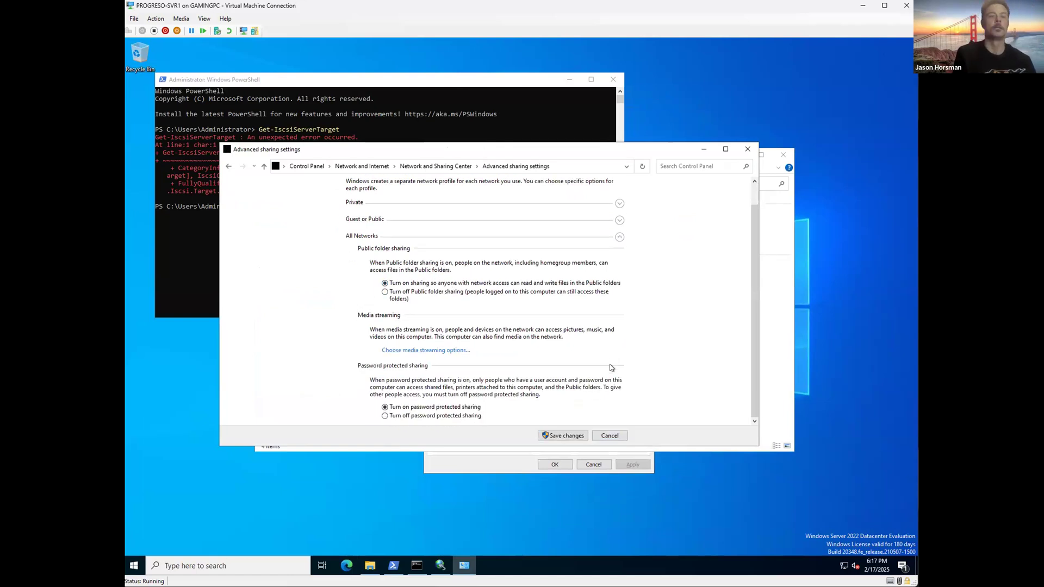
pyautogui.click(564, 435)
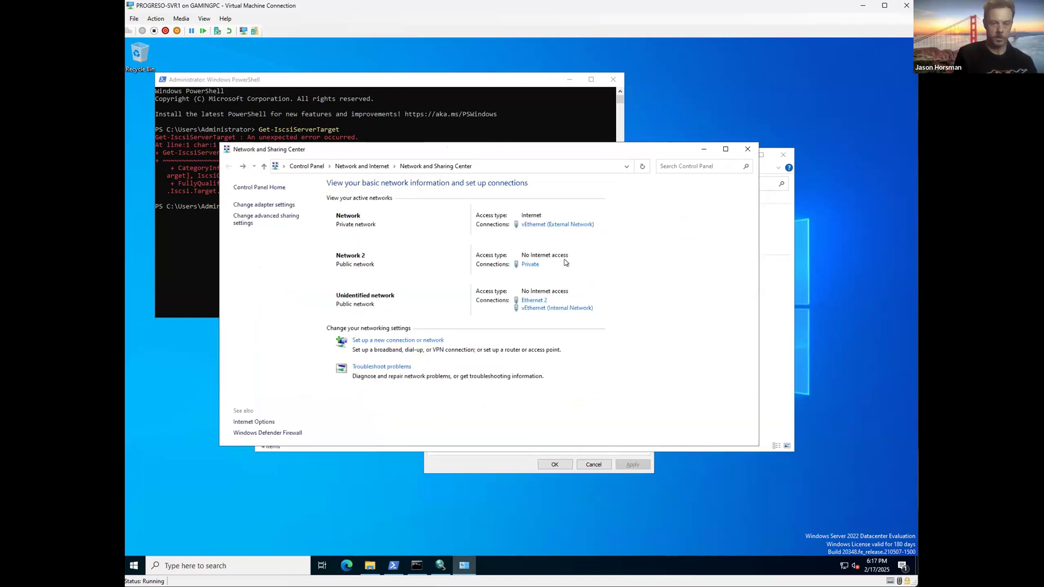
pyautogui.click(748, 149)
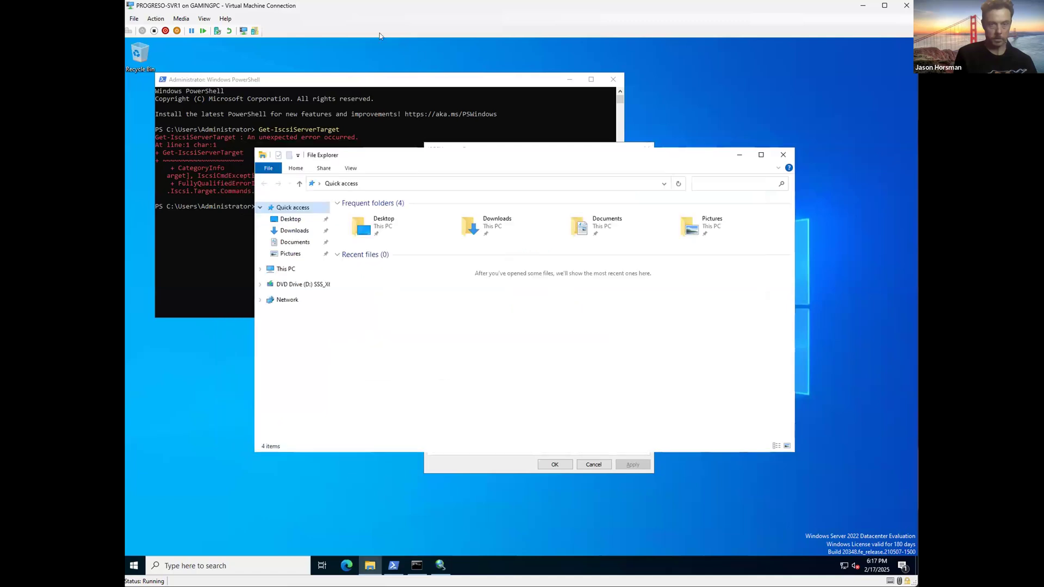
pyautogui.hotkey('alt', 'Tab')
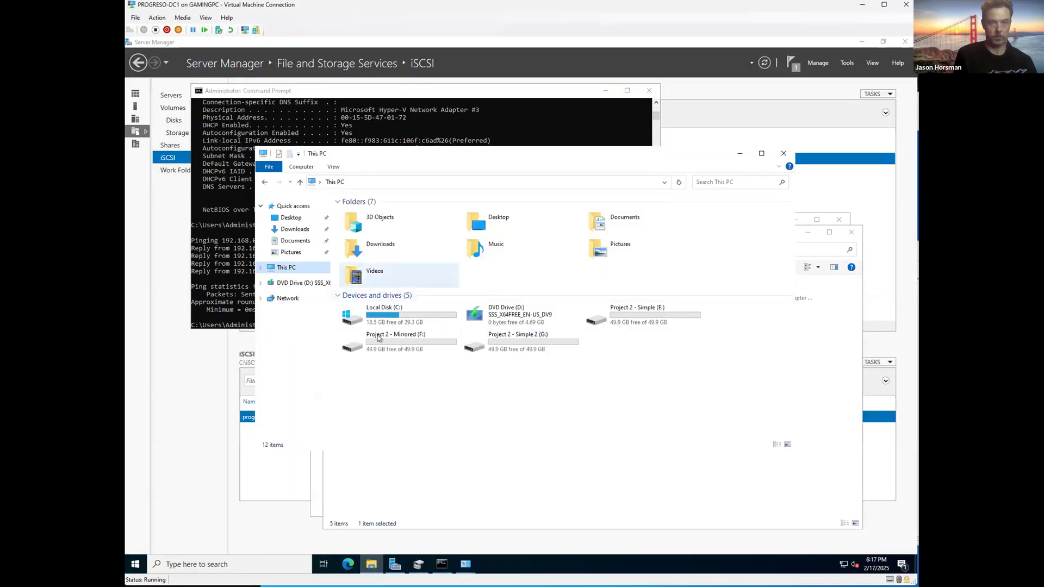
# Step: Turn on public folder sharing in DC1's advanced sharing settings and save the change
pyautogui.rightClick(288, 298)
pyautogui.click(323, 390)
pyautogui.click(367, 289)
pyautogui.click(490, 377)
pyautogui.click(654, 507)
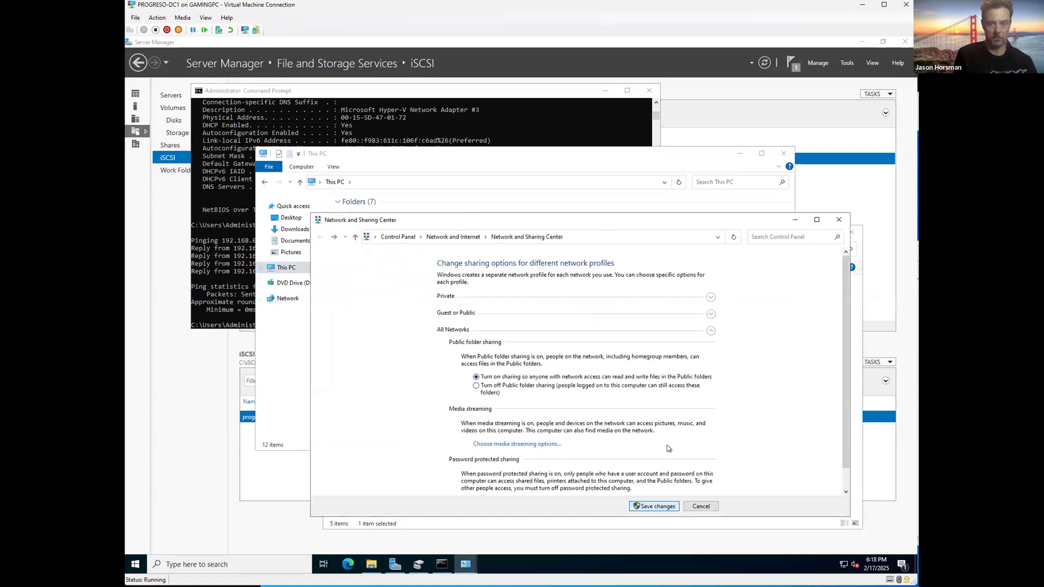
pyautogui.click(838, 219)
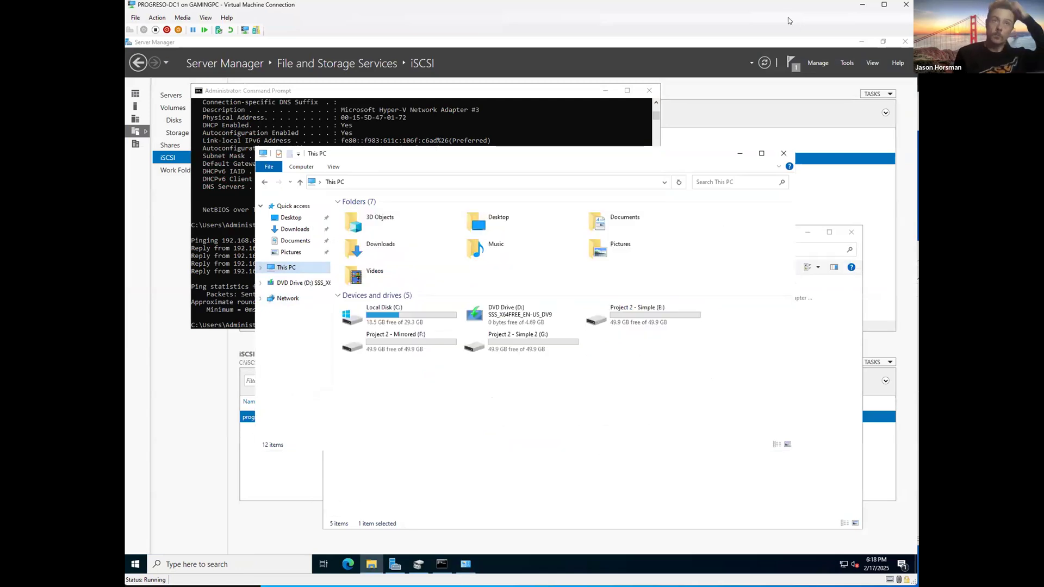
# Step: Back on SVR1, retry target discovery at the entered address, dismiss the empty results, and close the properties
pyautogui.hotkey('alt', 'Tab')
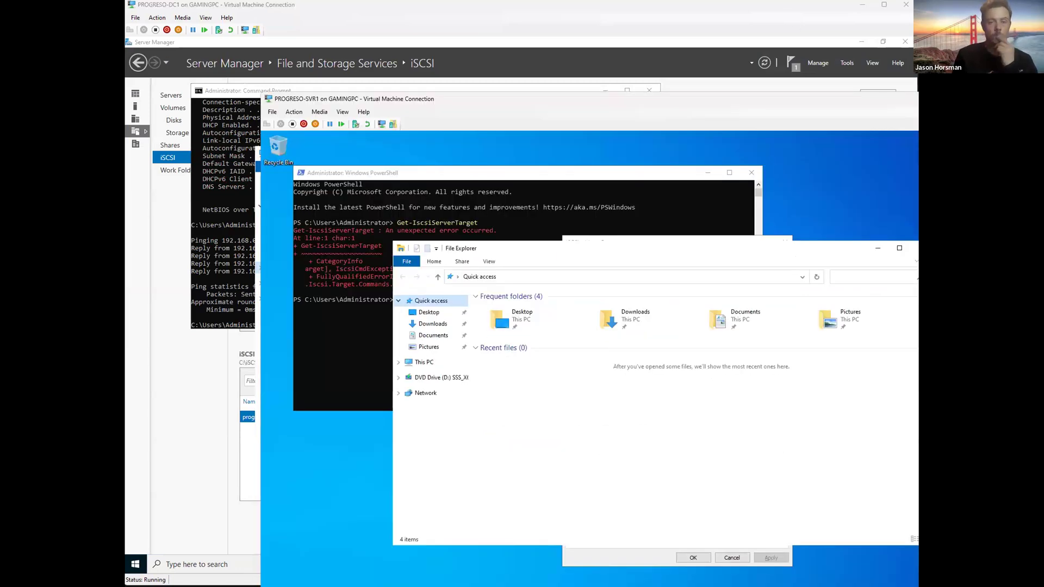
pyautogui.moveTo(734, 99); pyautogui.dragTo(597, 2)
pyautogui.click(391, 120)
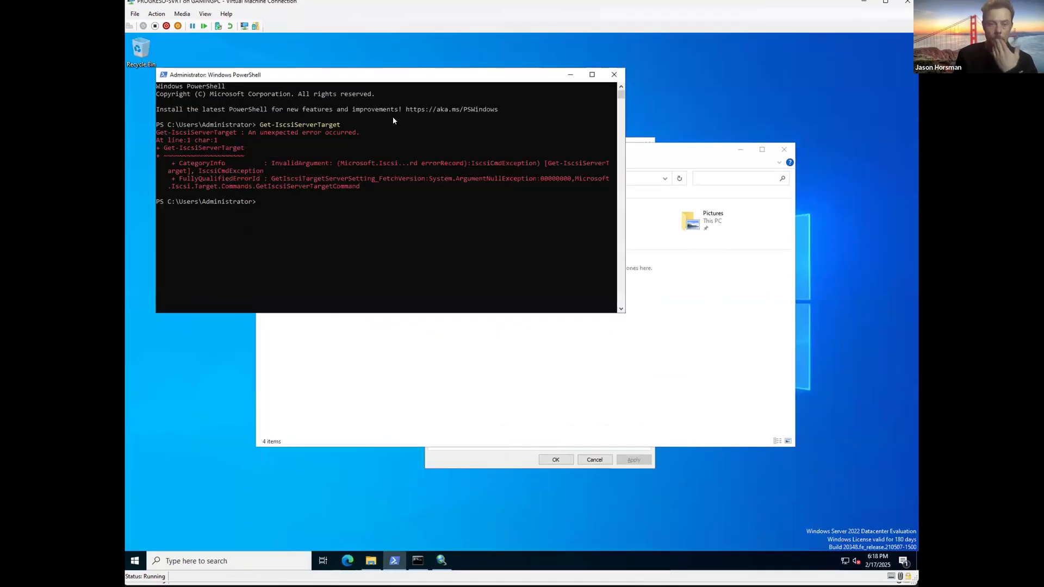
pyautogui.click(496, 462)
pyautogui.write('192.1678')
pyautogui.press('BackSpace')
pyautogui.press('BackSpace')
pyautogui.write('8.0.69')
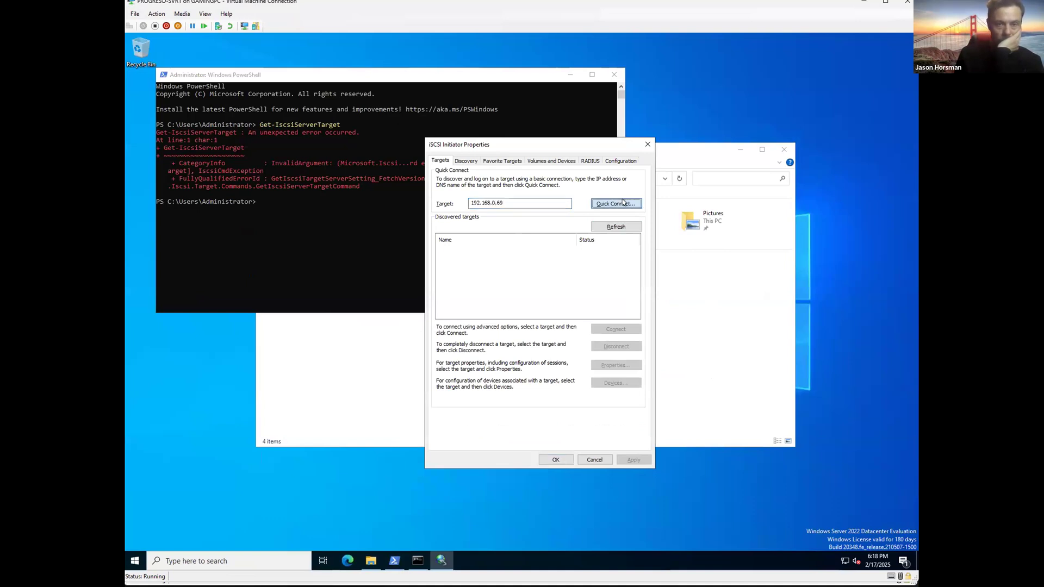
pyautogui.click(624, 203)
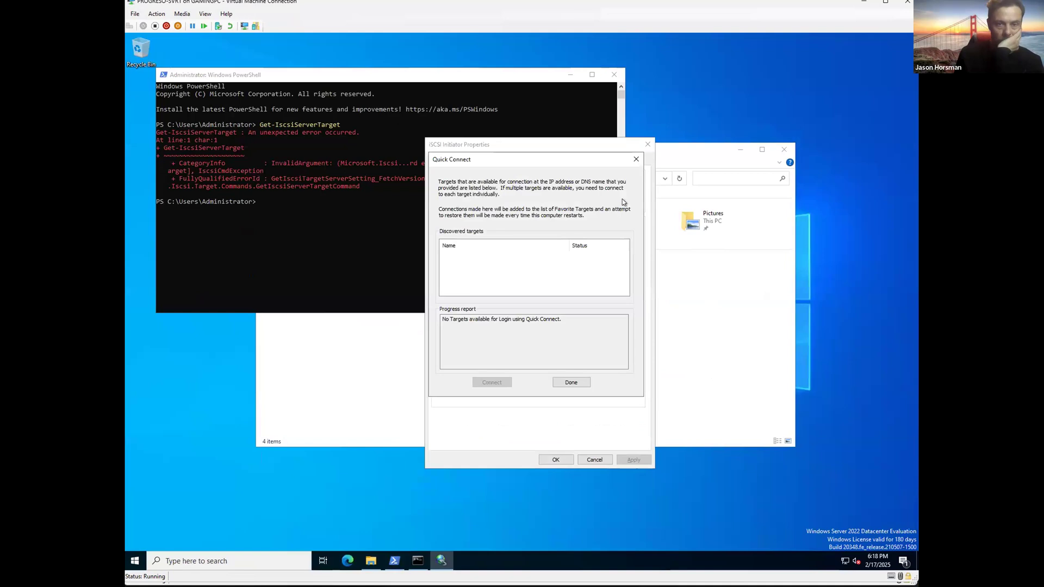
pyautogui.click(556, 380)
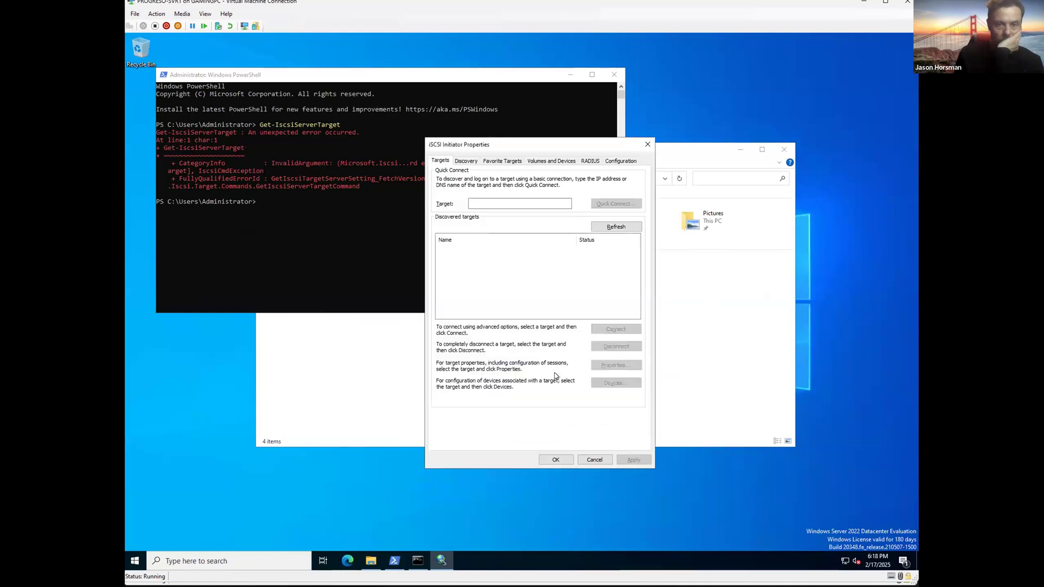
pyautogui.click(556, 460)
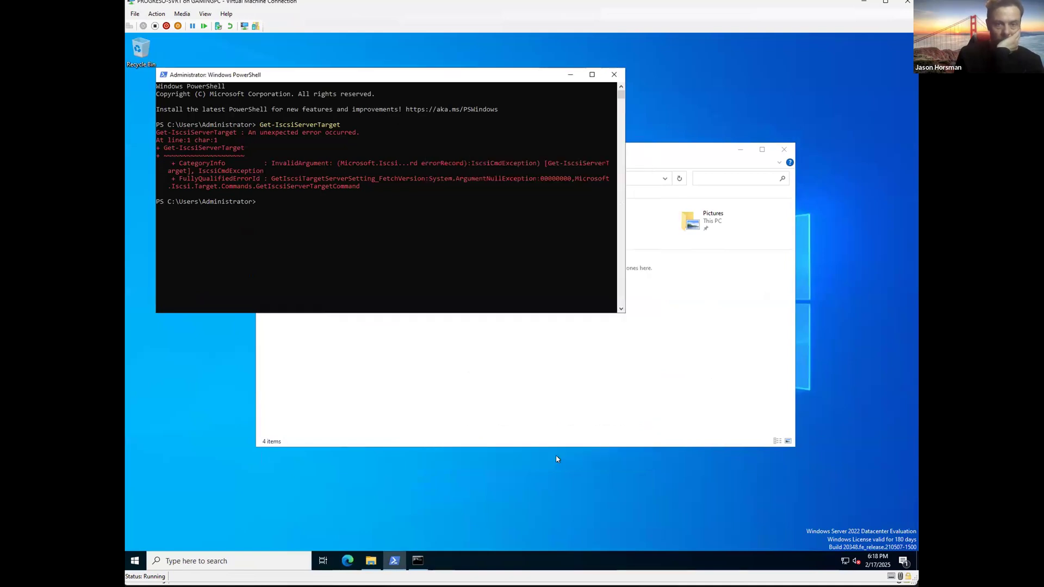
# Step: Reopen iSCSI Initiator and Quick Connect to 192.168.0.69, which finds no targets
pyautogui.click(278, 561)
pyautogui.write('iscsi')
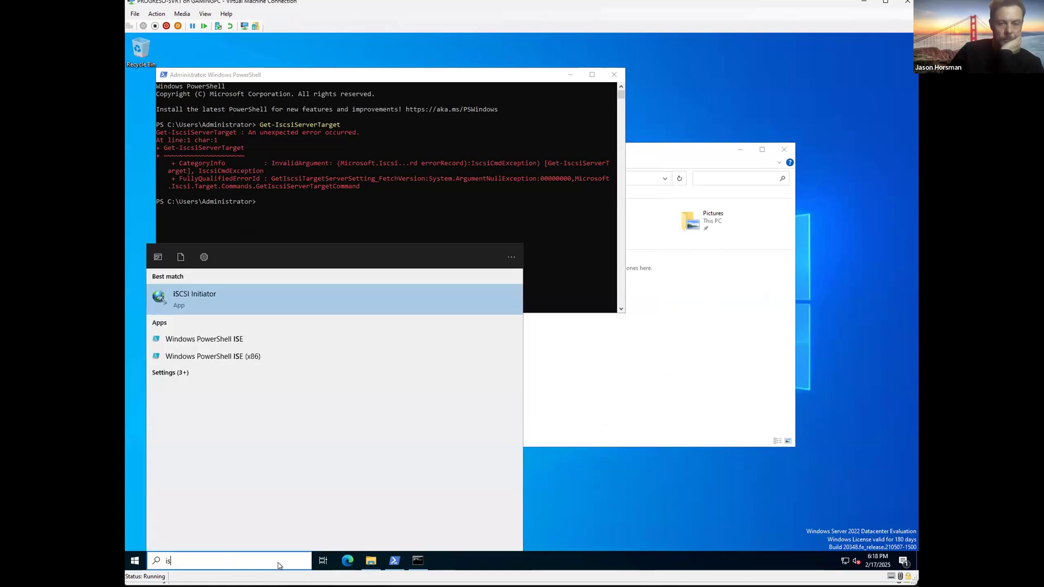
pyautogui.press('Return')
pyautogui.moveTo(269, 69); pyautogui.dragTo(535, 107)
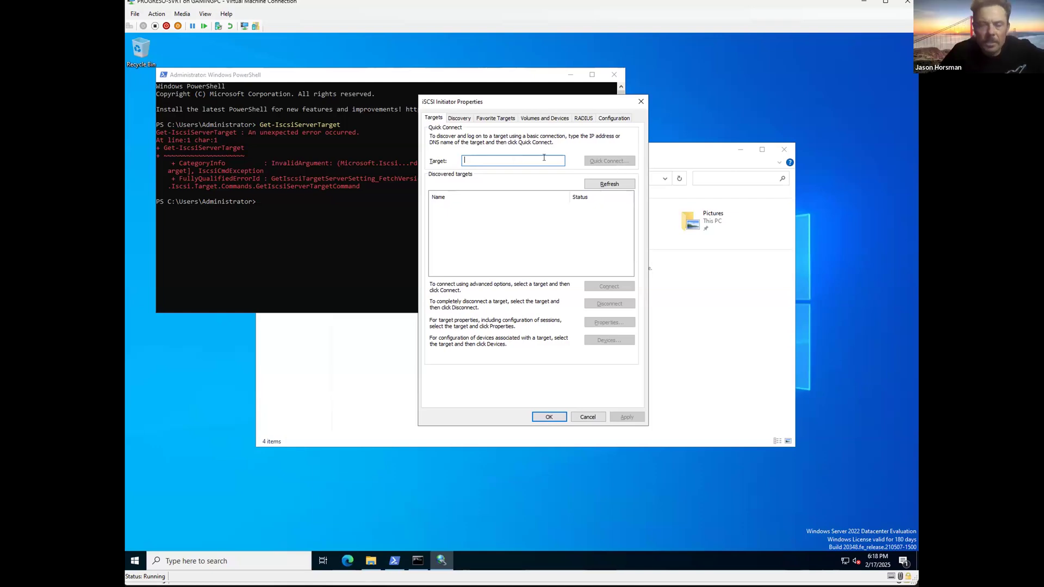
pyautogui.write('192.168.0.70')
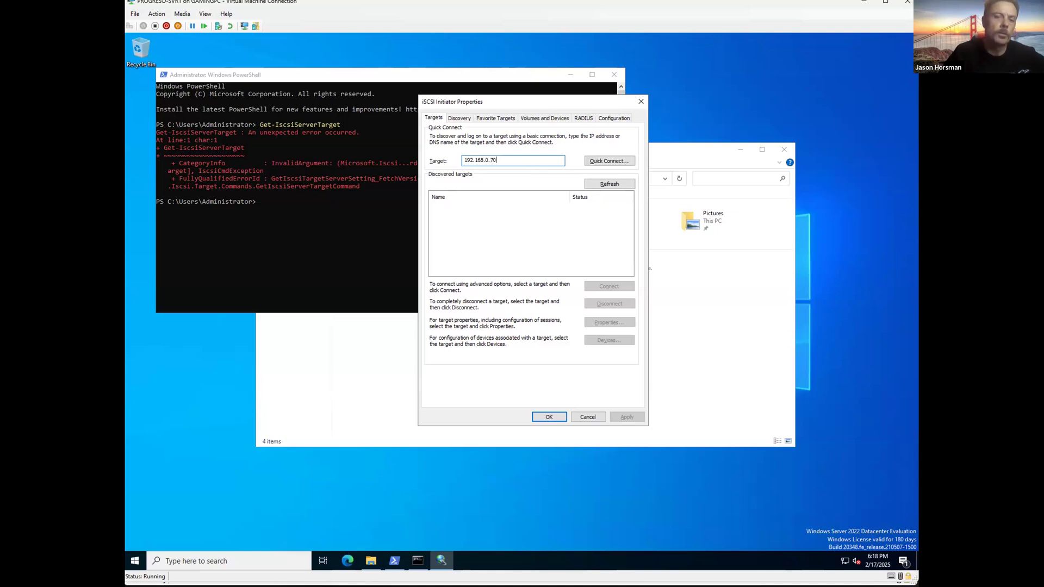
pyautogui.press('BackSpace')
pyautogui.press('BackSpace')
pyautogui.write('69')
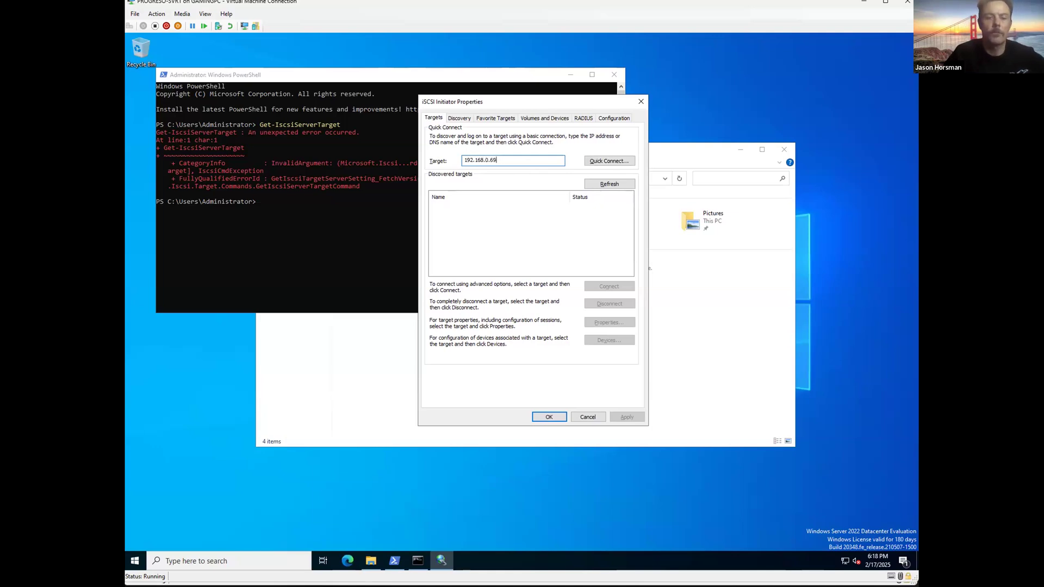
pyautogui.click(598, 161)
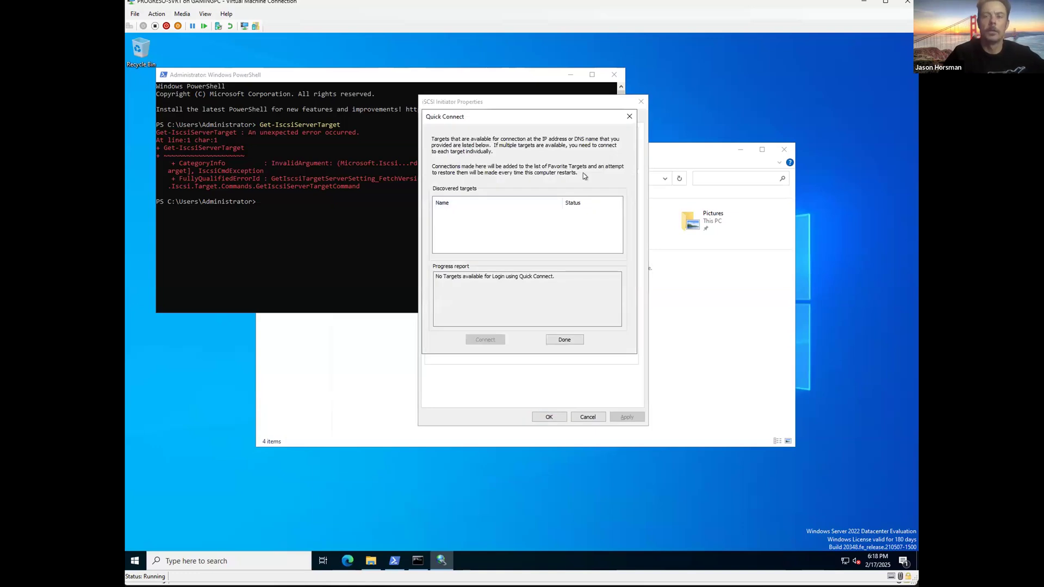
pyautogui.click(629, 117)
# Step: Close the iSCSI Initiator, File Explorer and PowerShell windows
pyautogui.click(641, 102)
pyautogui.click(784, 149)
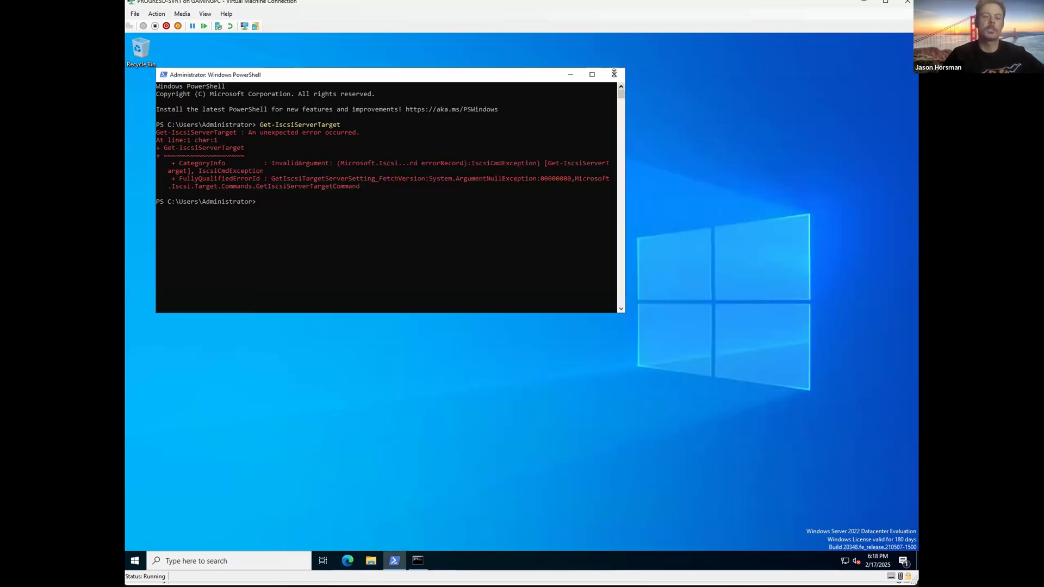
pyautogui.click(614, 74)
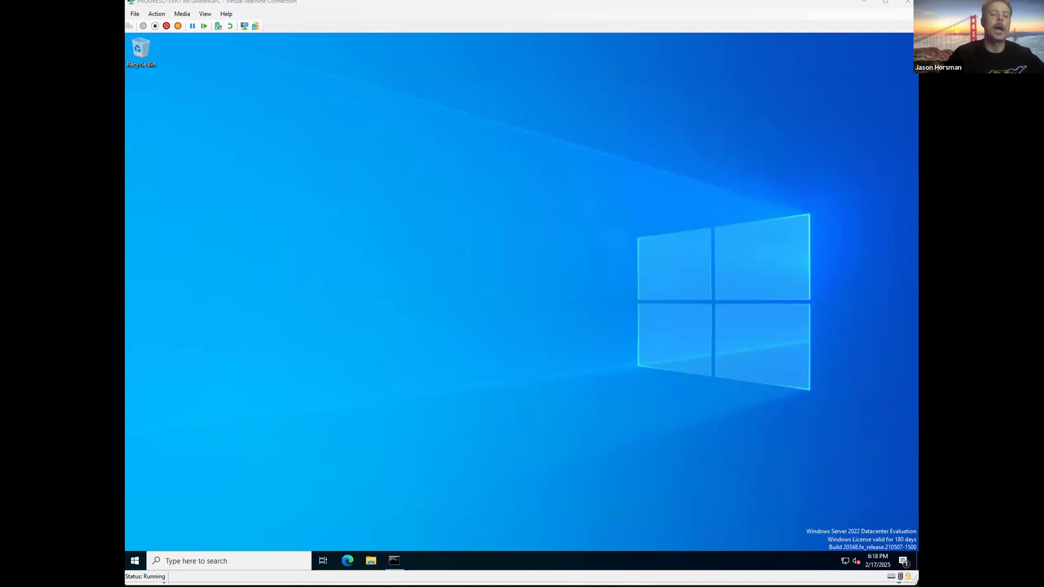
# Step: Restore SVR1's Command Prompt showing the Private adapter at 192.168.0.70, then switch to PROGRESO-DC1
pyautogui.click(393, 559)
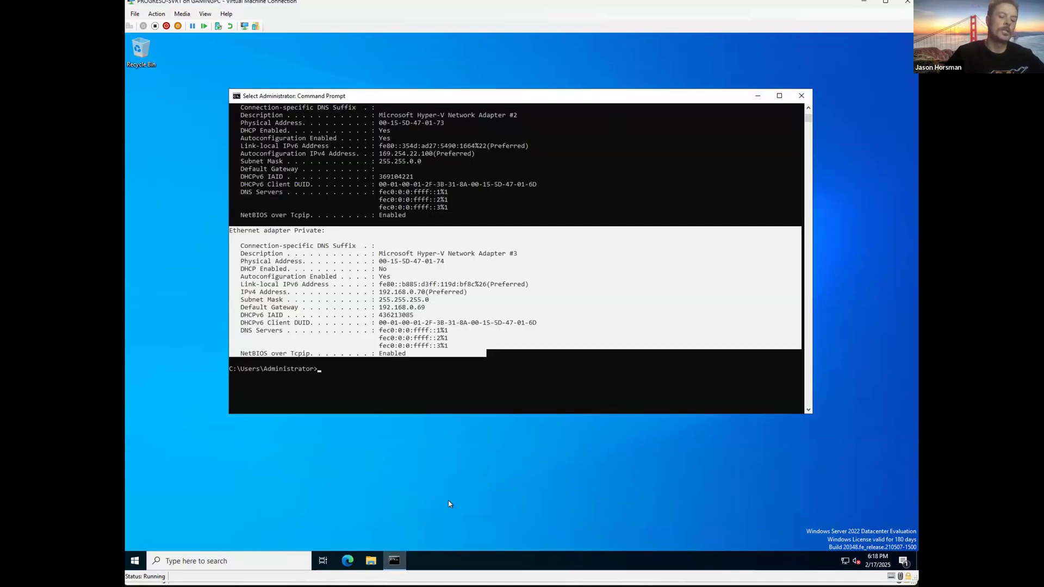
pyautogui.click(511, 384)
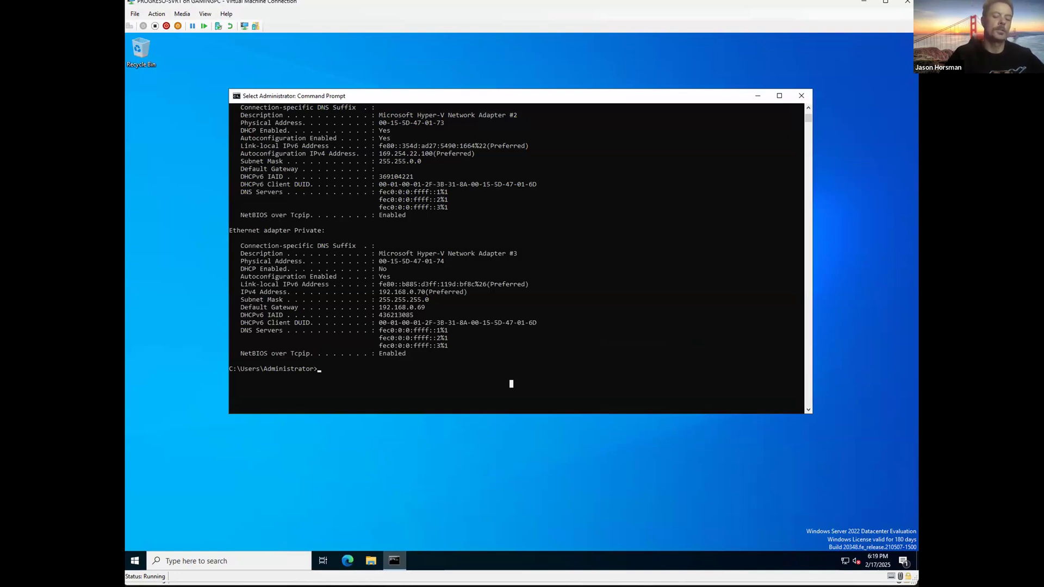
pyautogui.hotkey('alt', 'Tab')
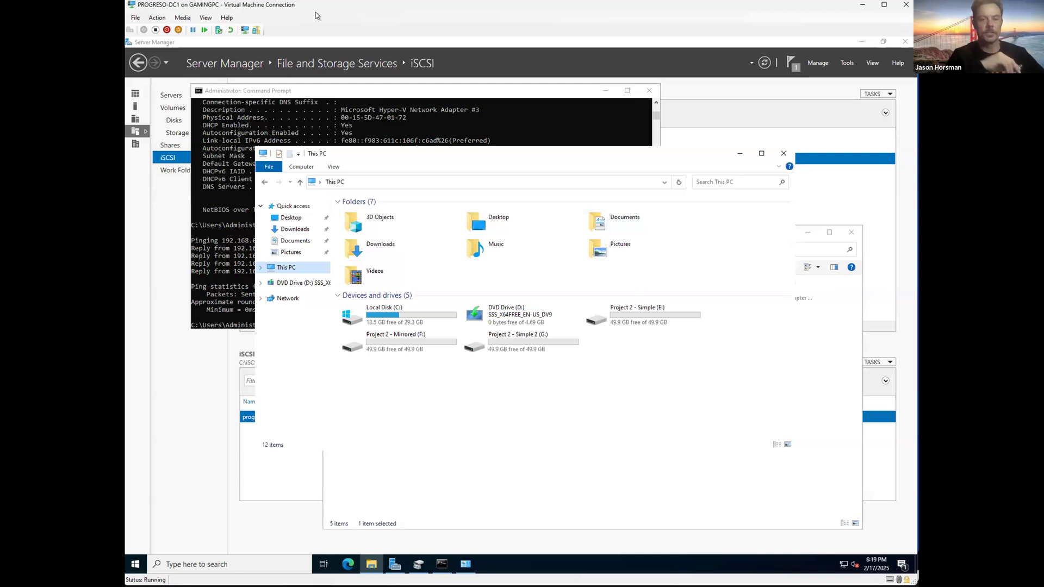
# Step: Close This PC, Network Connections and Command Prompt on DC1, and go to the iSCSI page
pyautogui.click(784, 153)
pyautogui.click(851, 232)
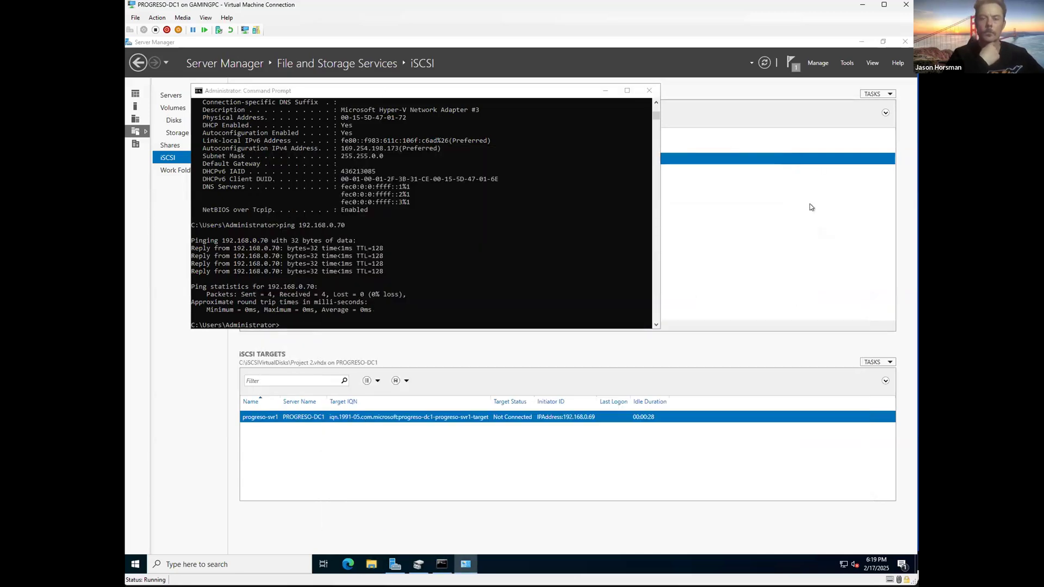
pyautogui.click(650, 90)
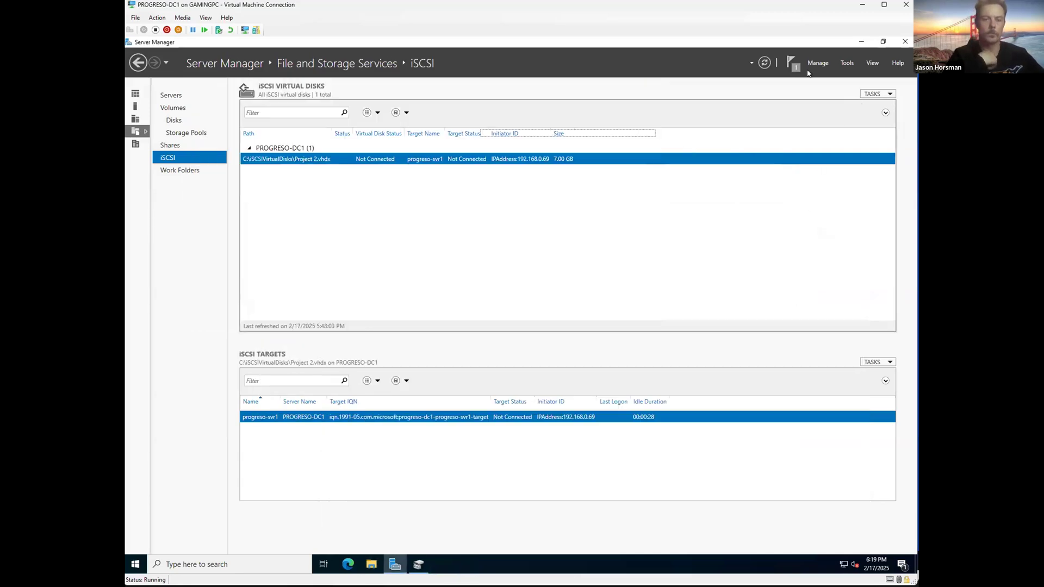
pyautogui.click(136, 119)
pyautogui.click(141, 131)
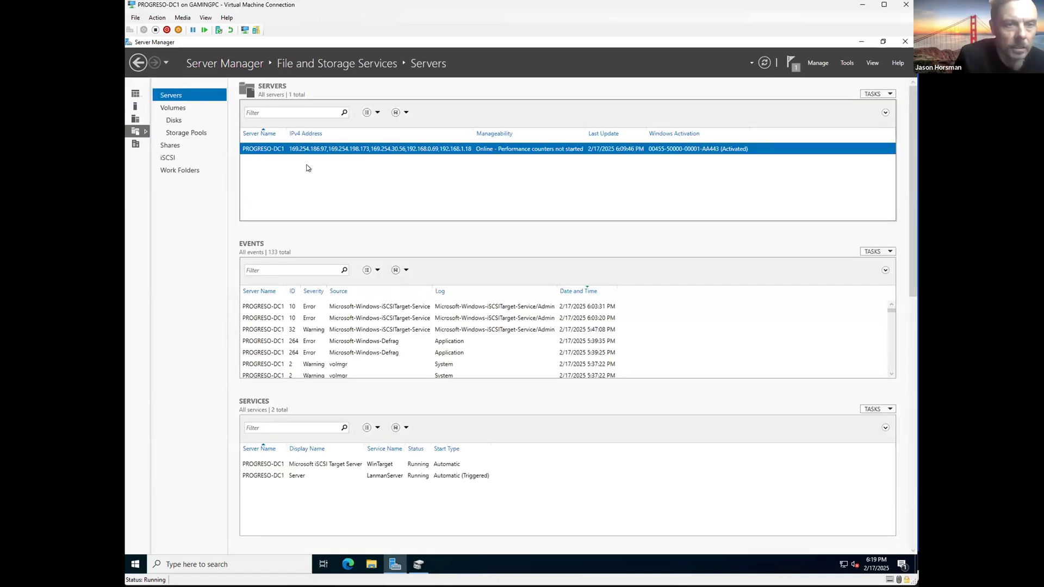
pyautogui.click(167, 157)
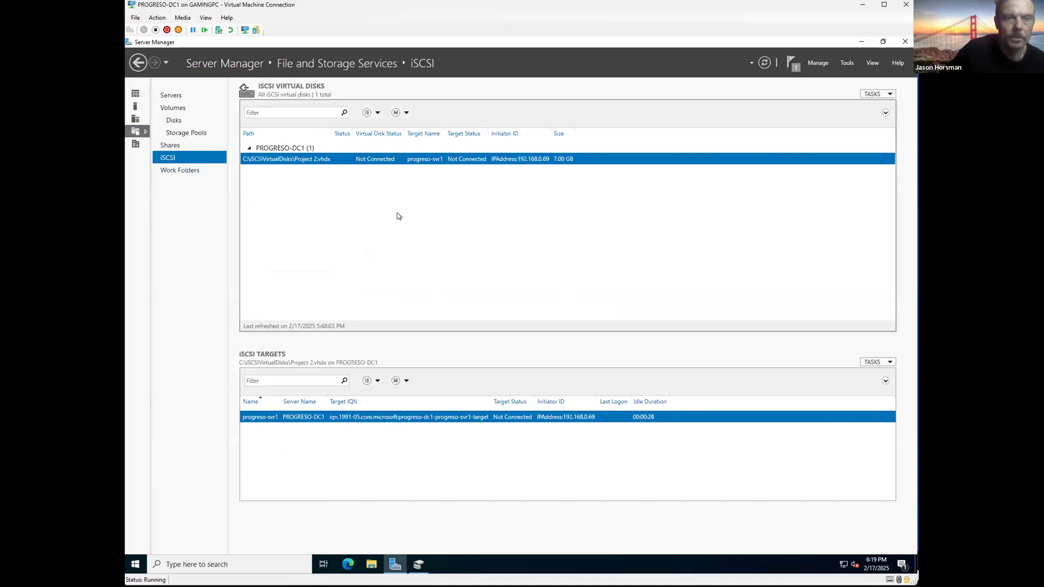
# Step: Copy the Project 2.vhdx virtual disk path from its Properties dialog
pyautogui.rightClick(298, 158)
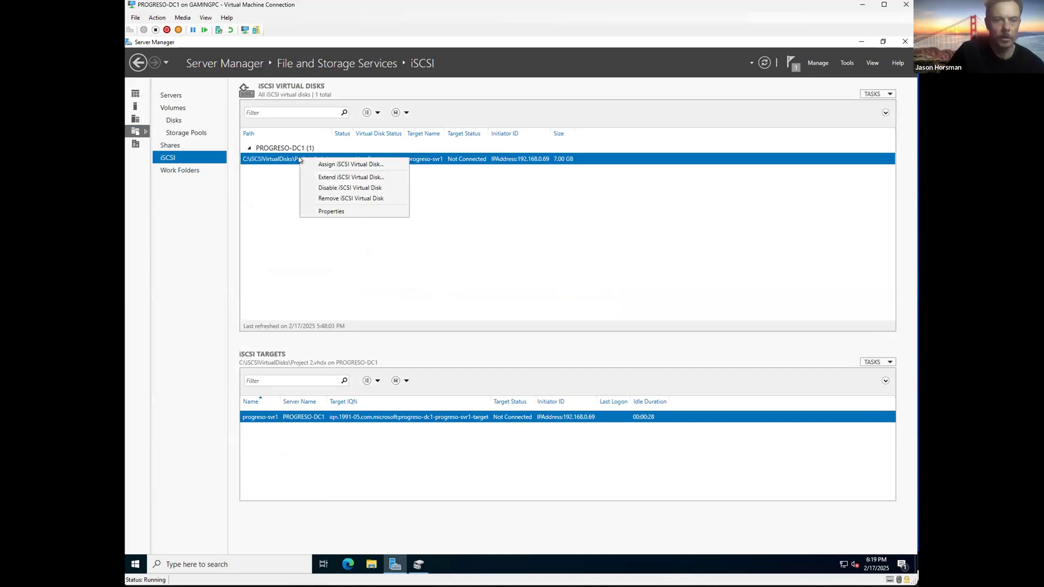
pyautogui.click(328, 210)
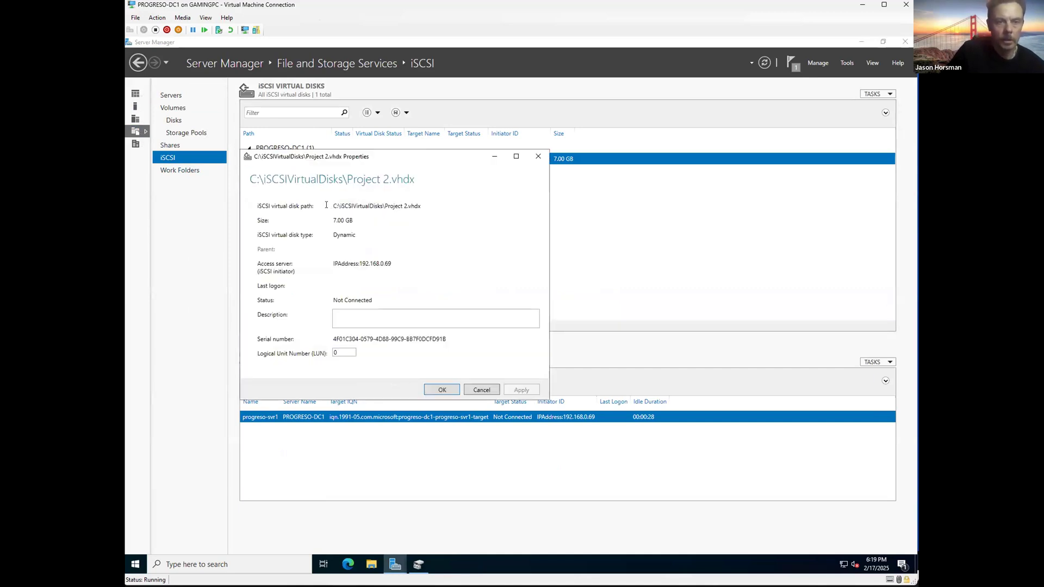
pyautogui.moveTo(334, 205); pyautogui.dragTo(424, 204)
pyautogui.rightClick(353, 204)
pyautogui.click(398, 222)
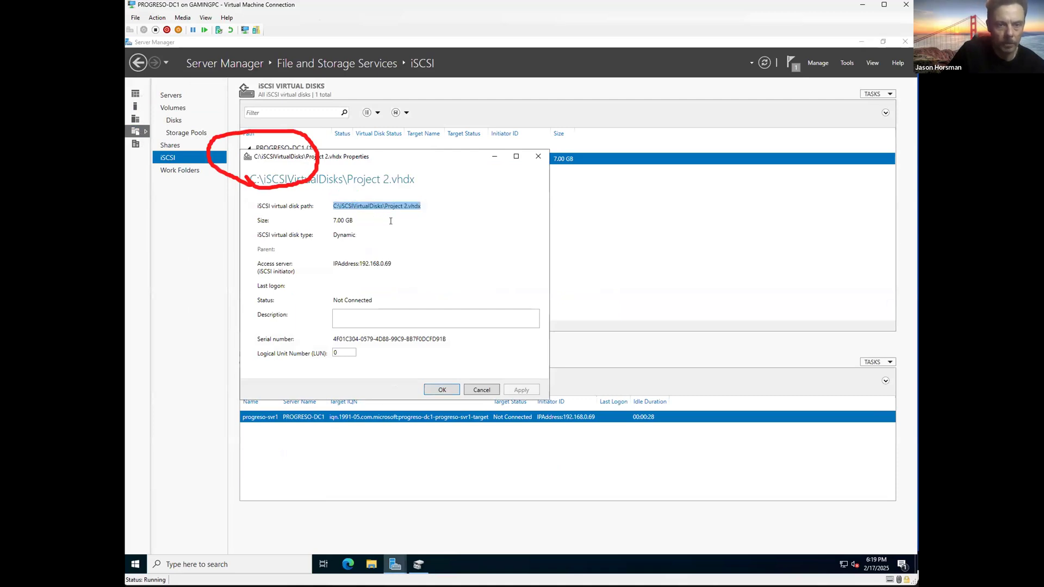
pyautogui.click(538, 156)
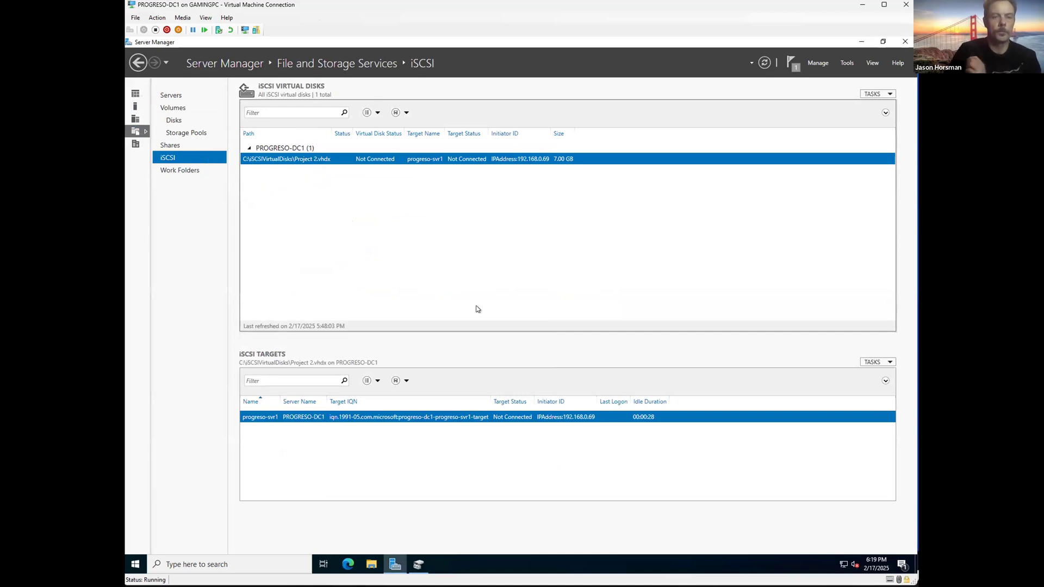
pyautogui.doubleClick(240, 8)
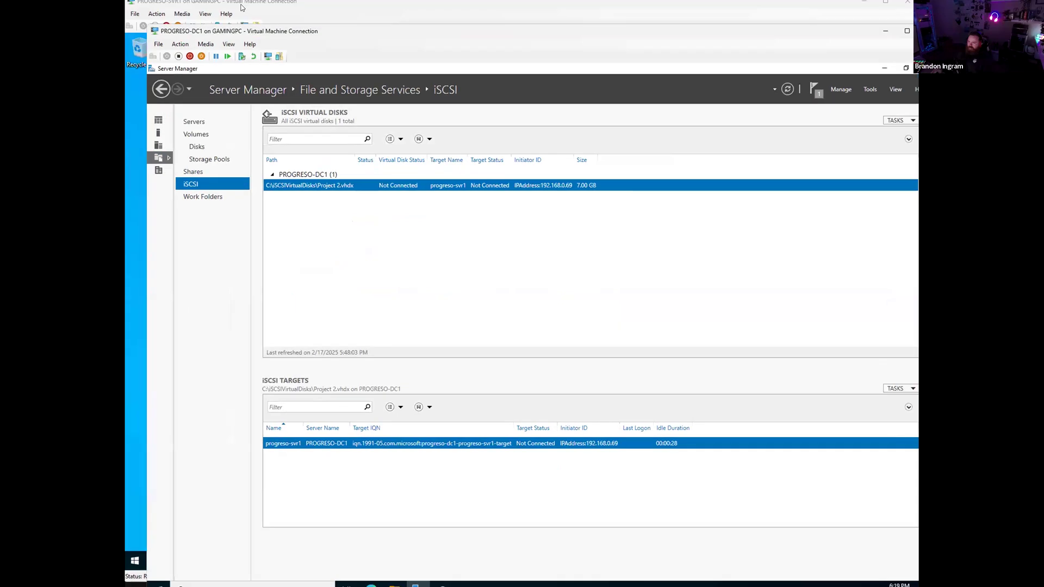
# Step: On SVR1, Quick Connect iSCSI Initiator to the pasted Project 2.vhdx path, getting 'No such host is known'
pyautogui.click(242, 8)
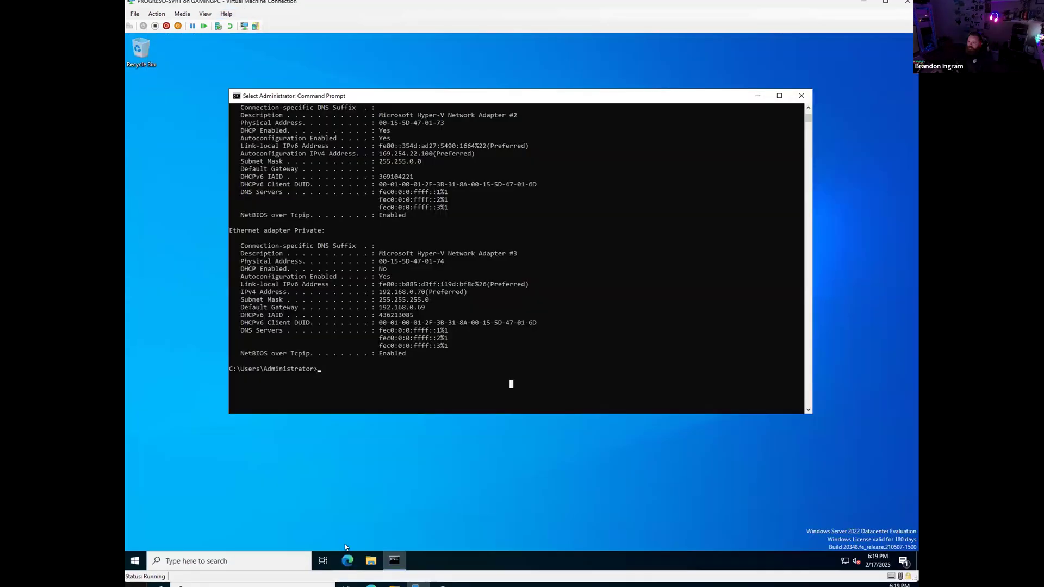
pyautogui.click(266, 555)
pyautogui.write('sc')
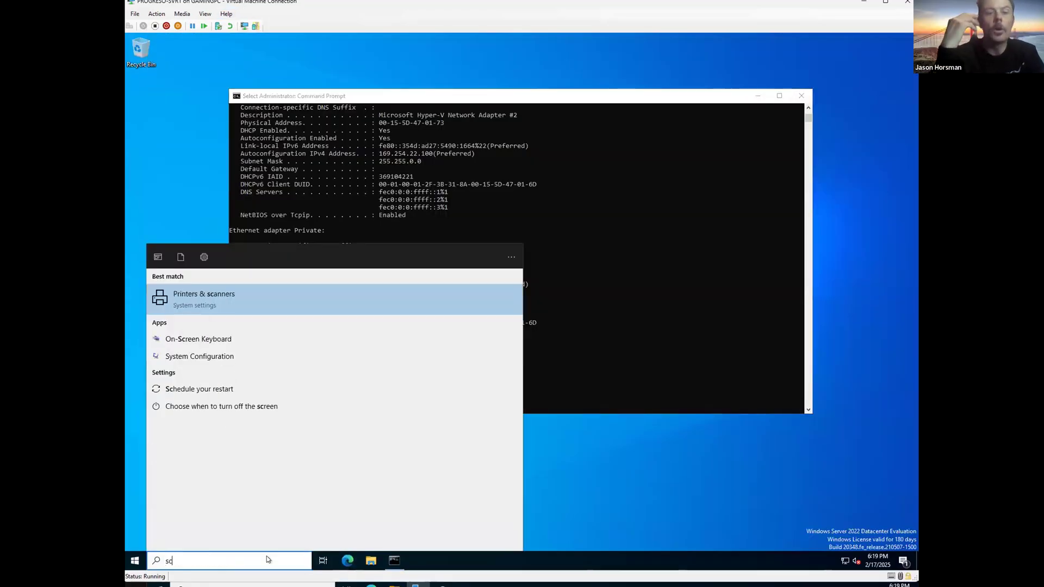
pyautogui.press('BackSpace')
pyautogui.press('BackSpace')
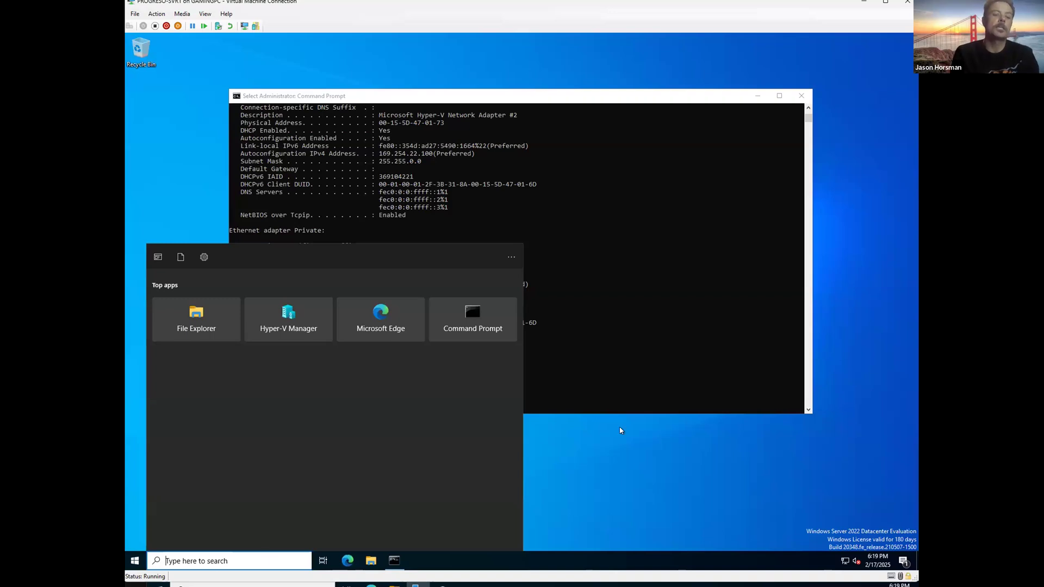
pyautogui.write('isc')
pyautogui.press('Return')
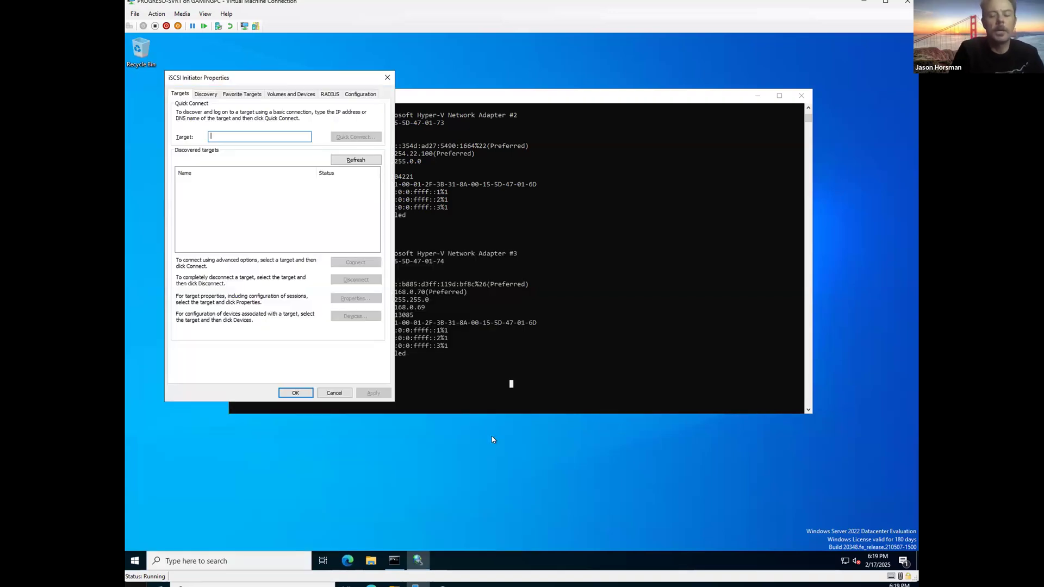
pyautogui.hotkey('ctrl', 'v')
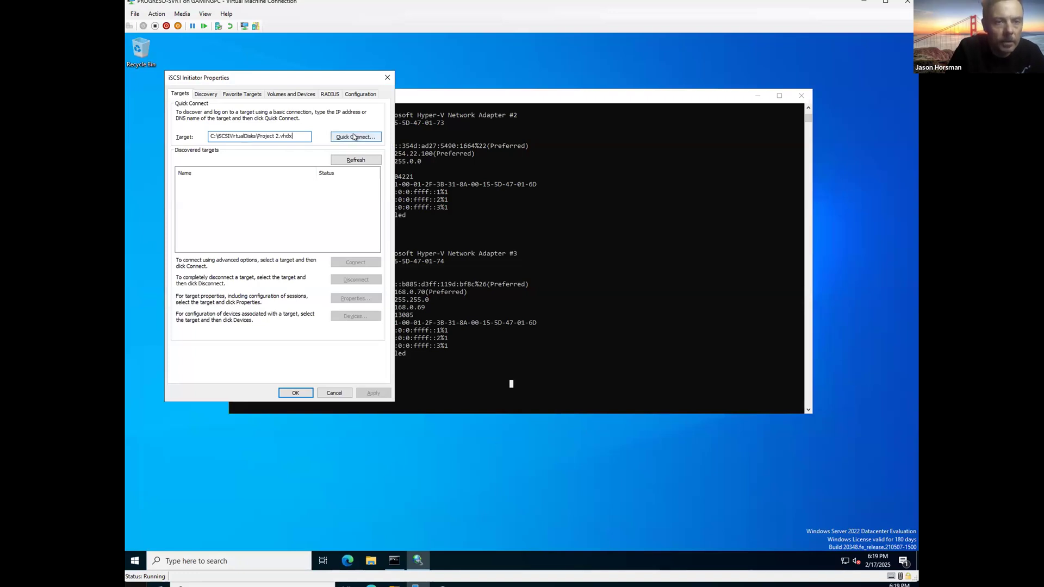
pyautogui.click(354, 137)
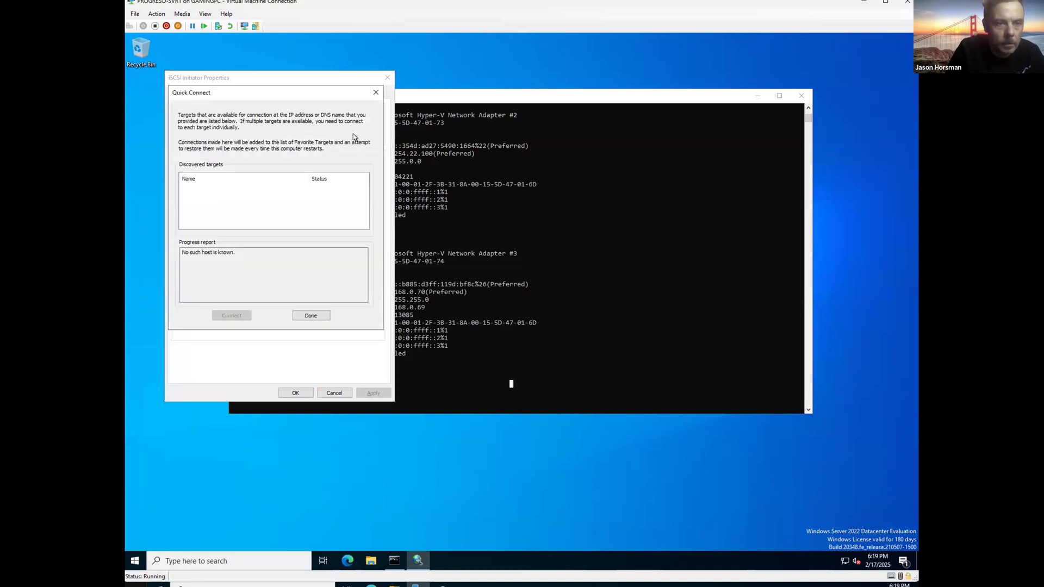
pyautogui.moveTo(239, 253); pyautogui.dragTo(187, 259)
pyautogui.click(260, 269)
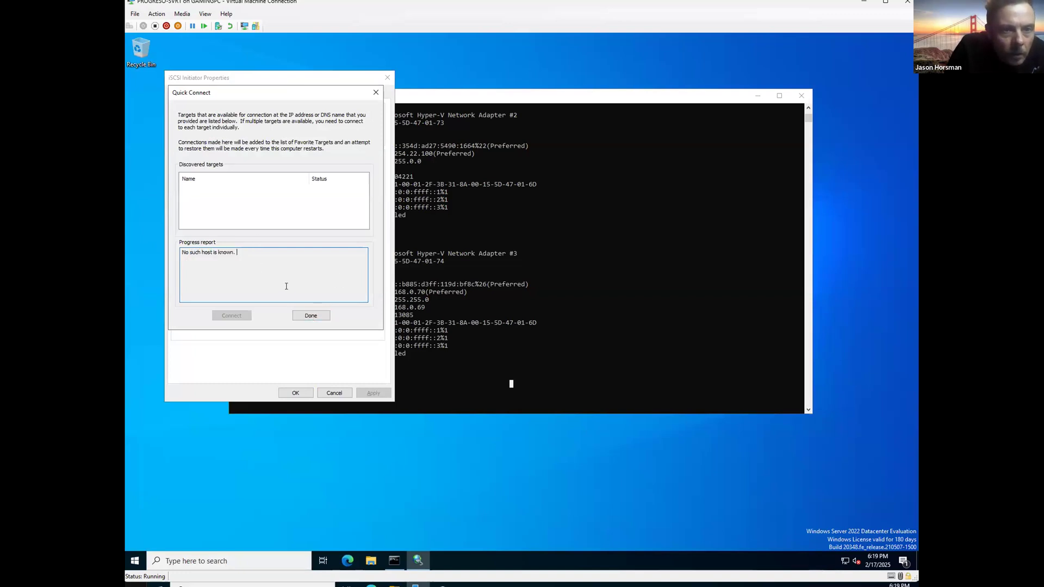
pyautogui.click(309, 316)
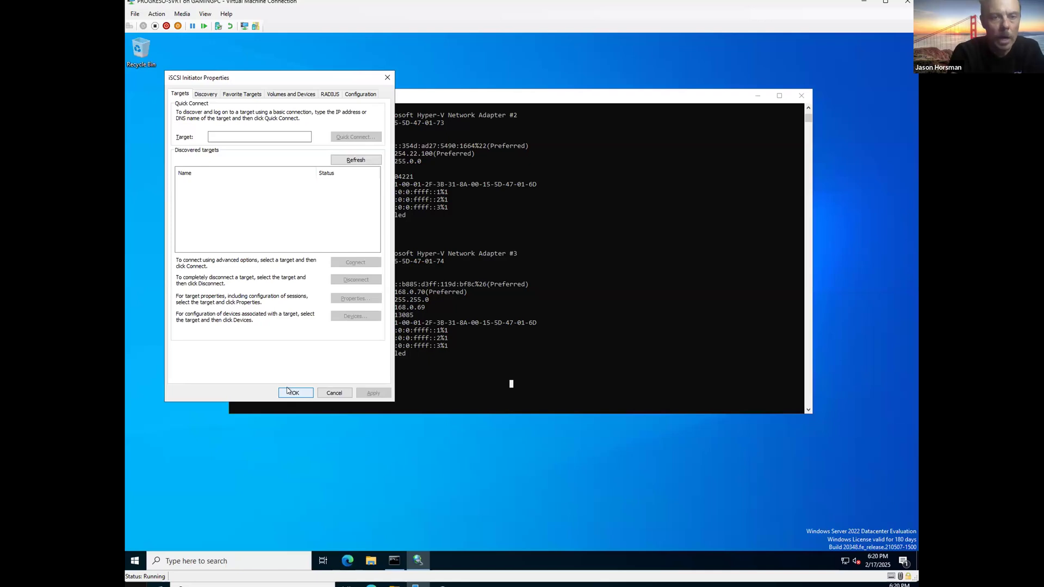
pyautogui.click(562, 301)
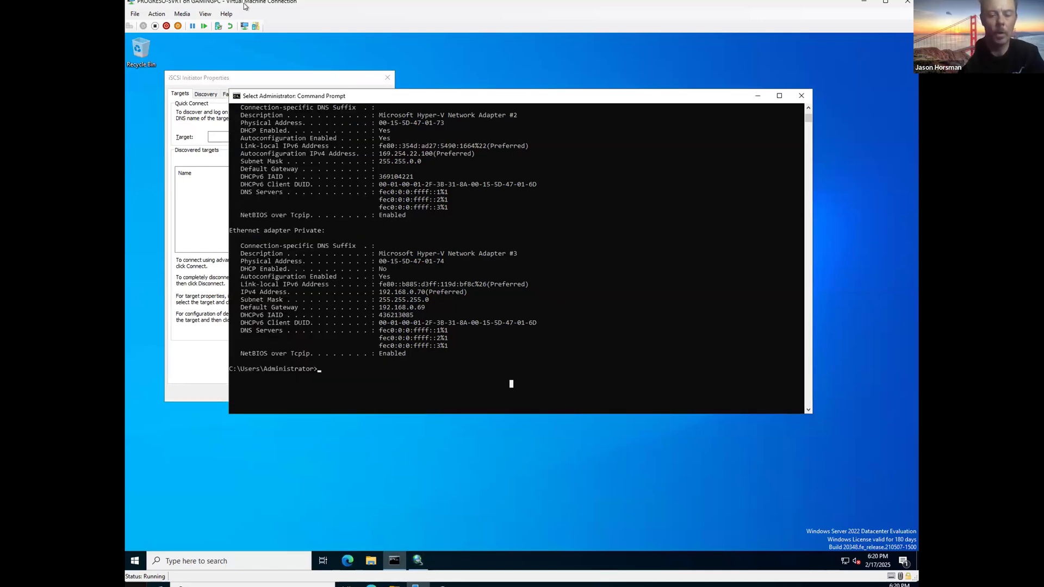
# Step: On DC1, open Command Prompt and run ipconfig /all to review its network settings
pyautogui.moveTo(245, 6); pyautogui.dragTo(128, 22)
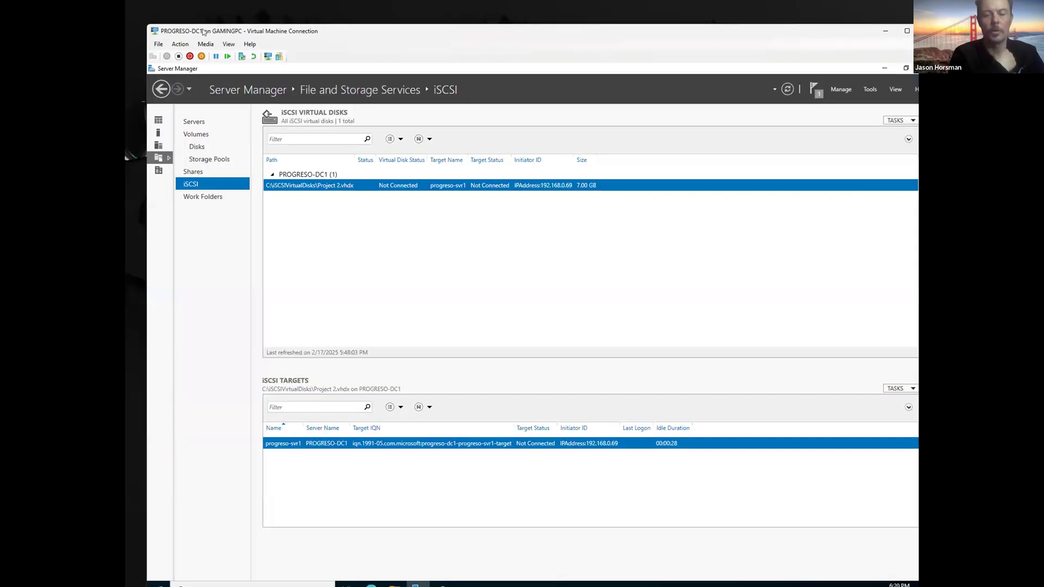
pyautogui.moveTo(203, 32); pyautogui.dragTo(180, 6)
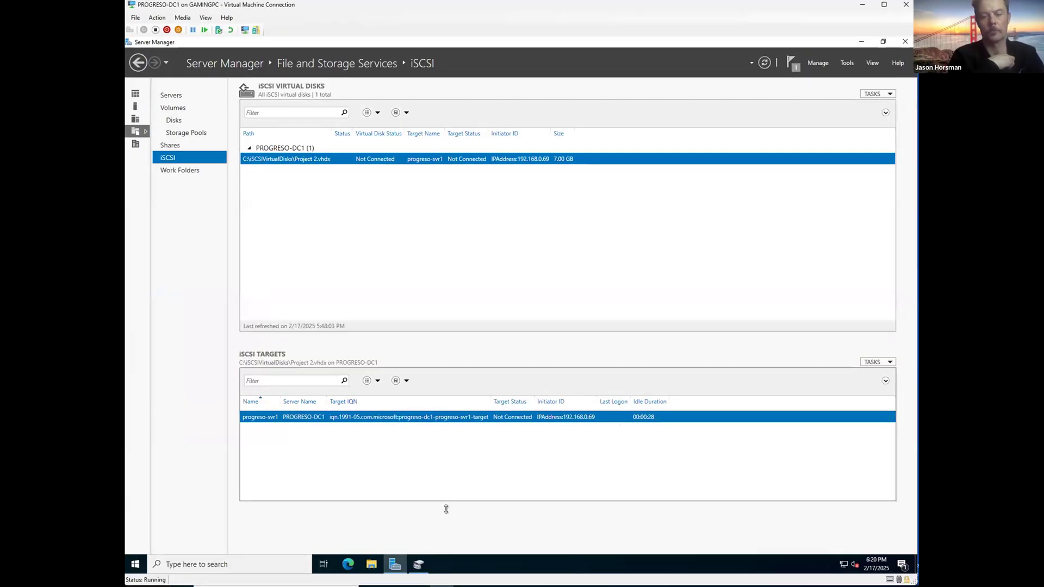
pyautogui.click(250, 564)
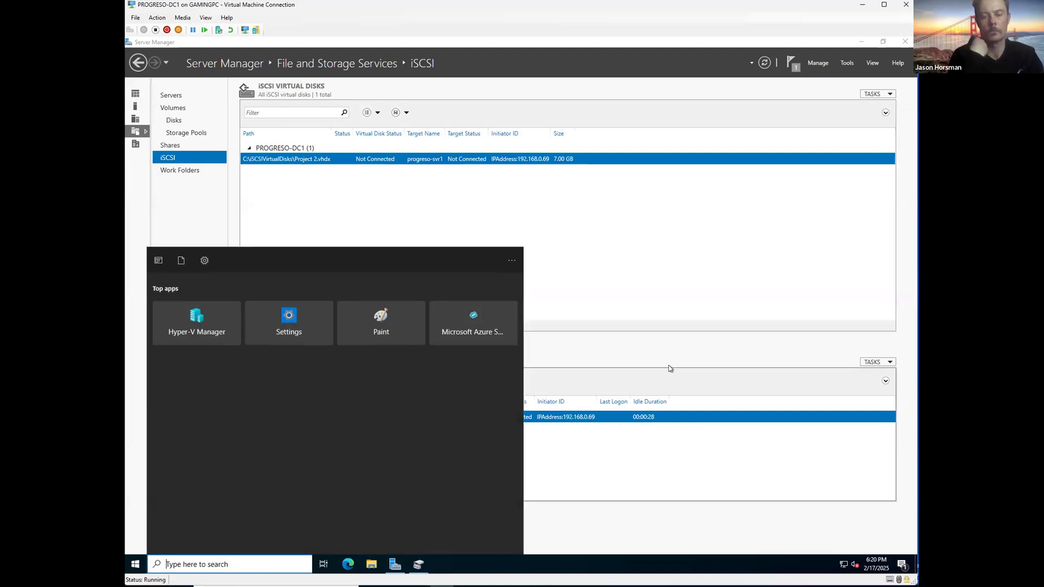
pyautogui.write('cmd')
pyautogui.press('Return')
pyautogui.write('ipcon')
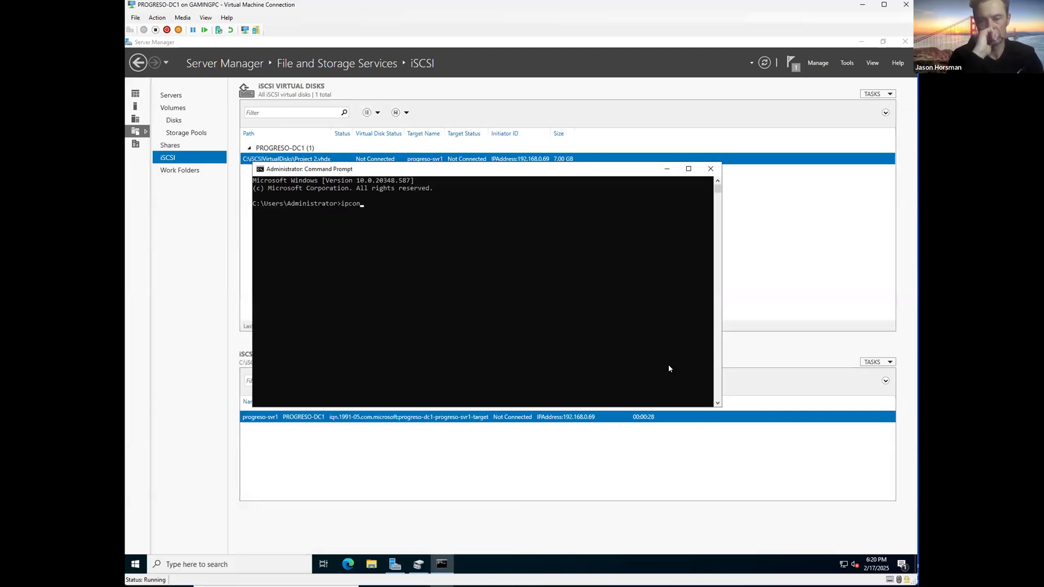
pyautogui.write('fig /all')
pyautogui.press('Return')
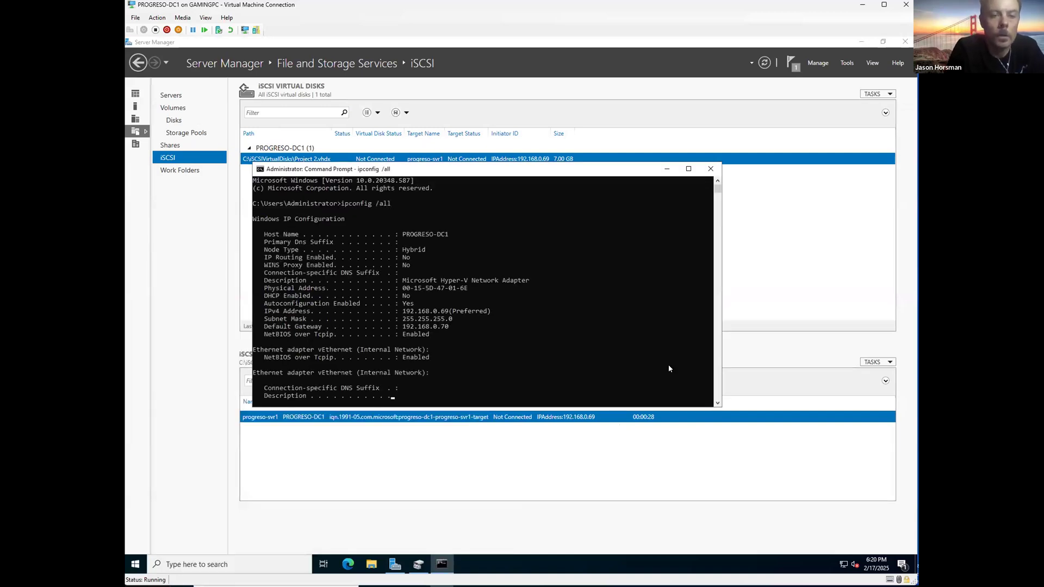
pyautogui.scroll(15, 557, 344)
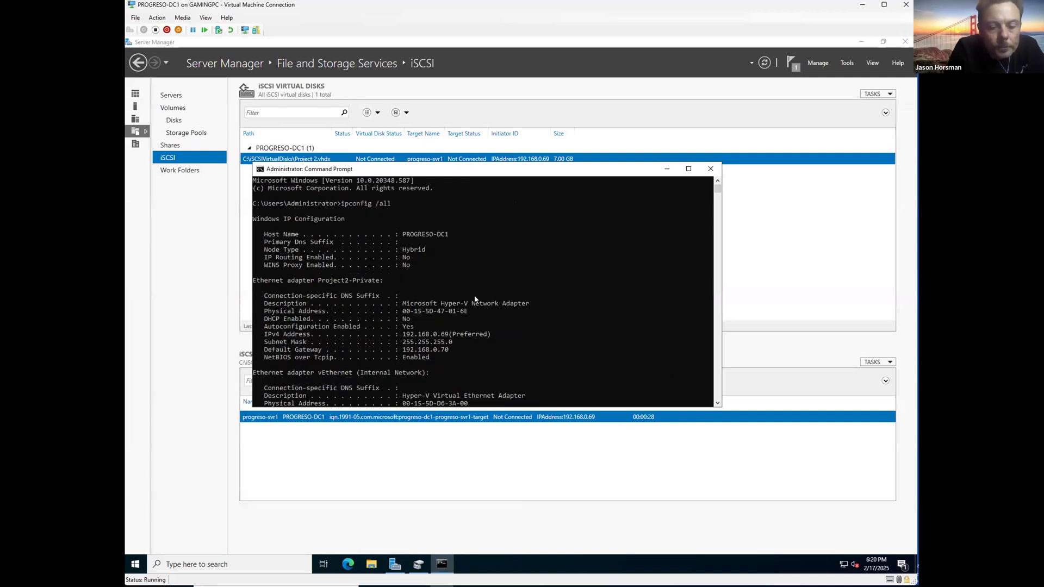
pyautogui.scroll(-3, 474, 299)
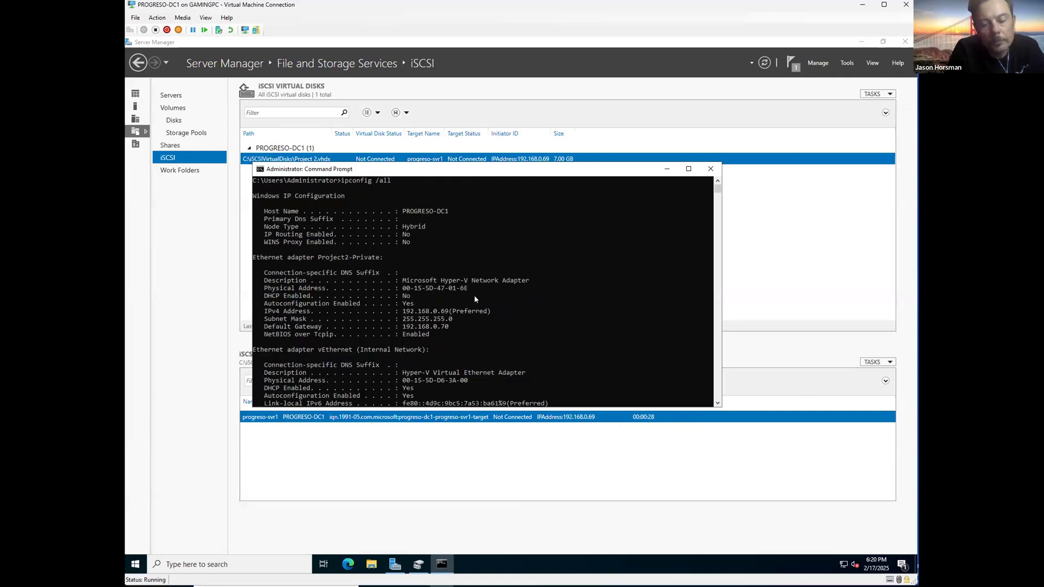
pyautogui.scroll(-1, 474, 299)
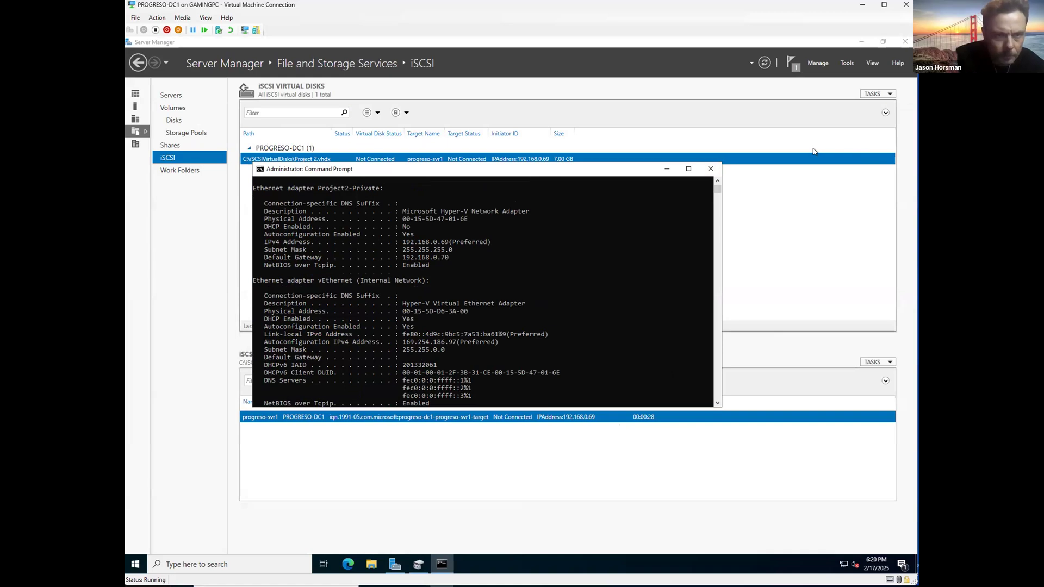
pyautogui.scroll(2, 550, 270)
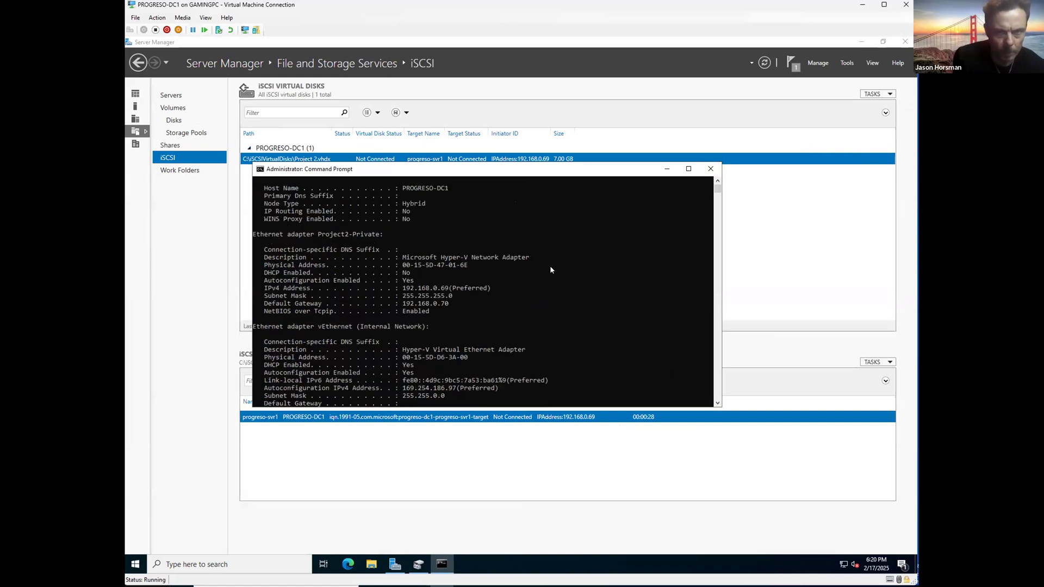
pyautogui.scroll(2, 550, 270)
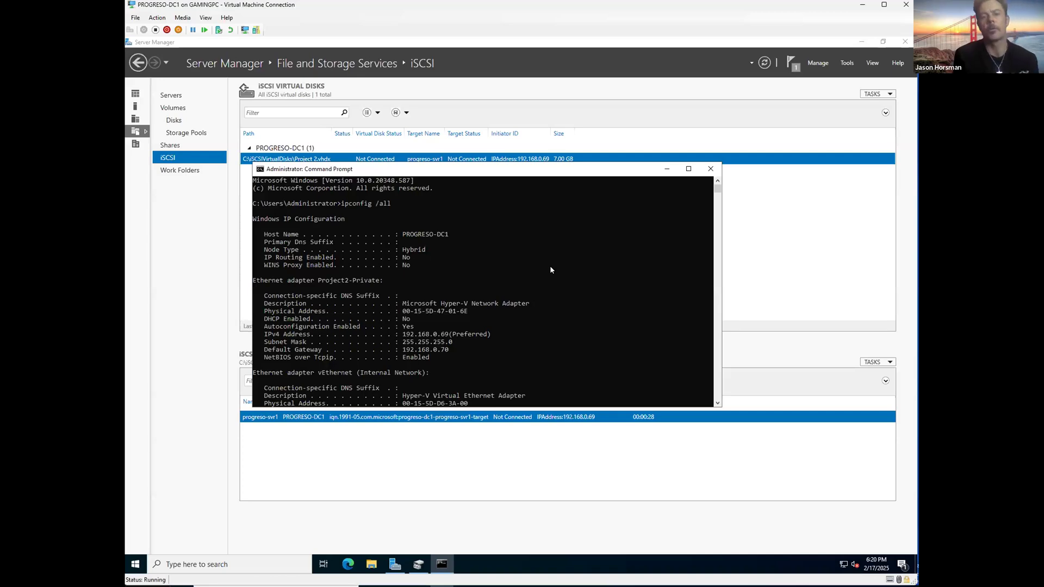
# Step: Copy the host name PROGRESO-DC1 and bring SVR1's iSCSI Initiator properties forward
pyautogui.moveTo(451, 233); pyautogui.dragTo(404, 238)
pyautogui.rightClick(404, 237)
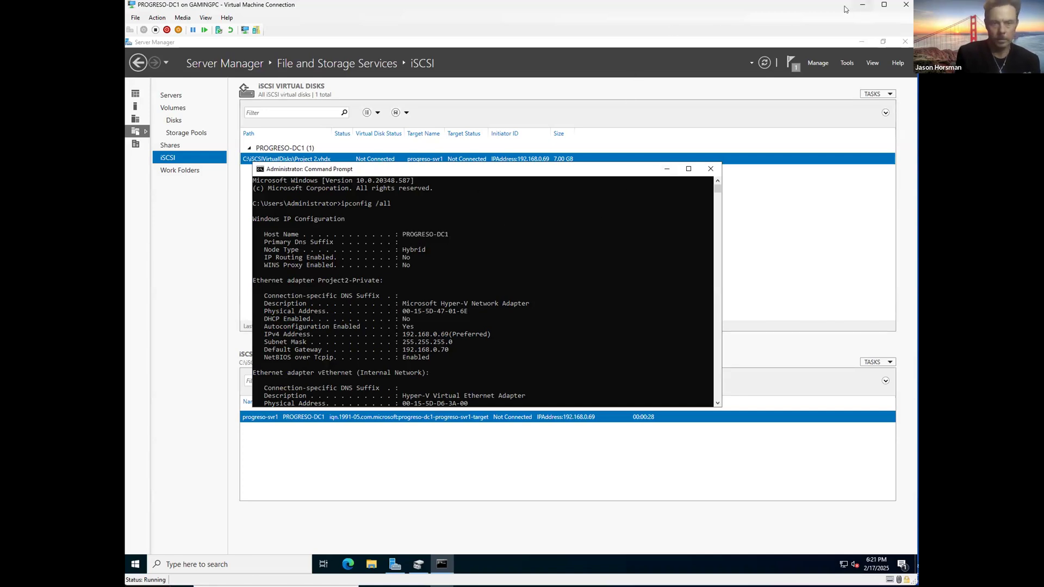
pyautogui.click(862, 5)
pyautogui.click(315, 112)
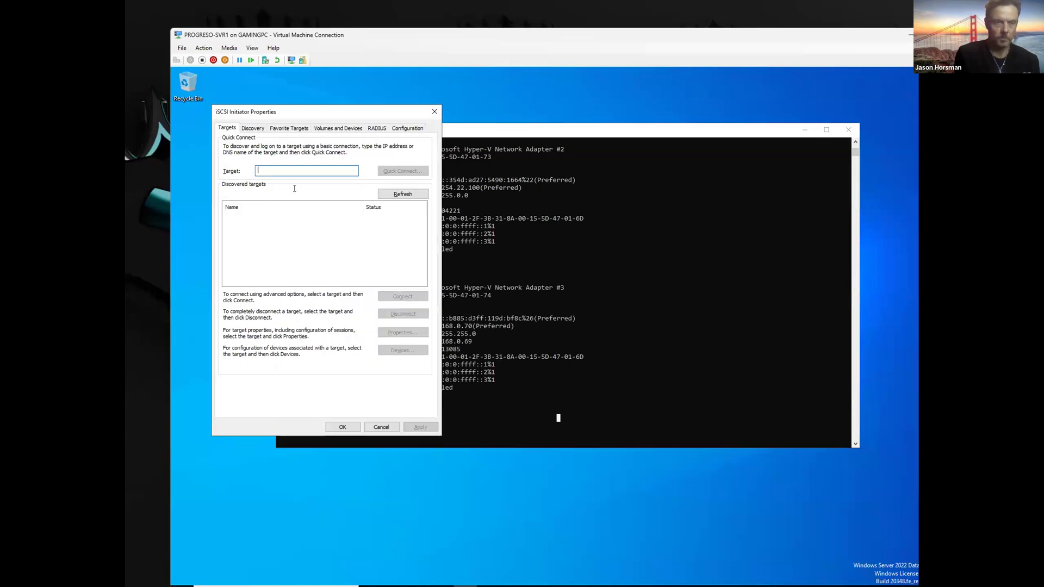
# Step: Quick Connect SVR1's iSCSI Initiator to target PROGRESO-DC1, which reports Connection Failed
pyautogui.doubleClick(346, 38)
pyautogui.write('PROGRESO-DC1')
pyautogui.click(358, 139)
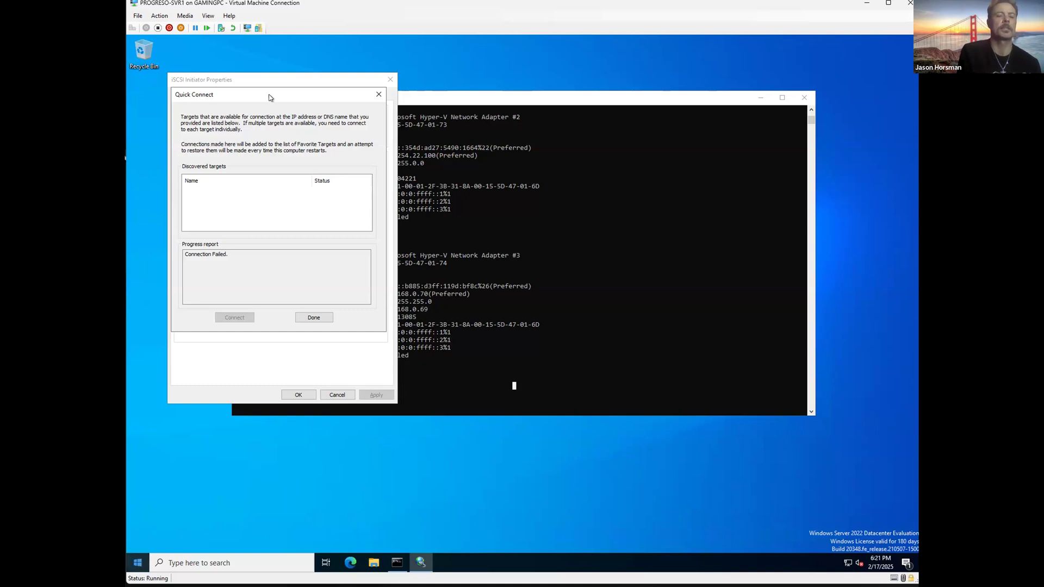
pyautogui.press('super+x')
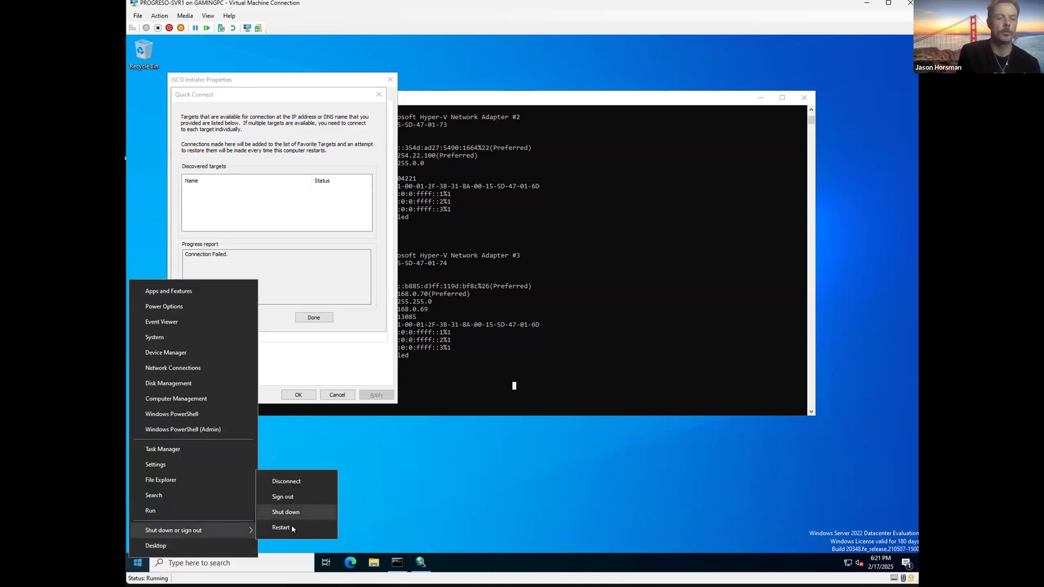
# Step: Restart the SVR1 virtual machine, choosing a restart reason and confirming
pyautogui.click(290, 524)
pyautogui.click(220, 519)
pyautogui.click(219, 519)
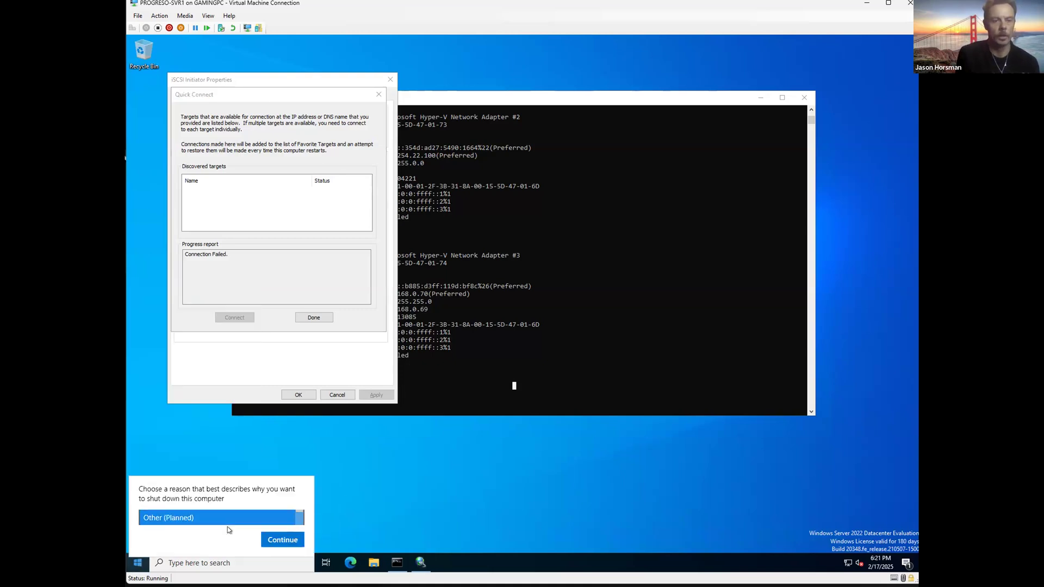
pyautogui.click(279, 541)
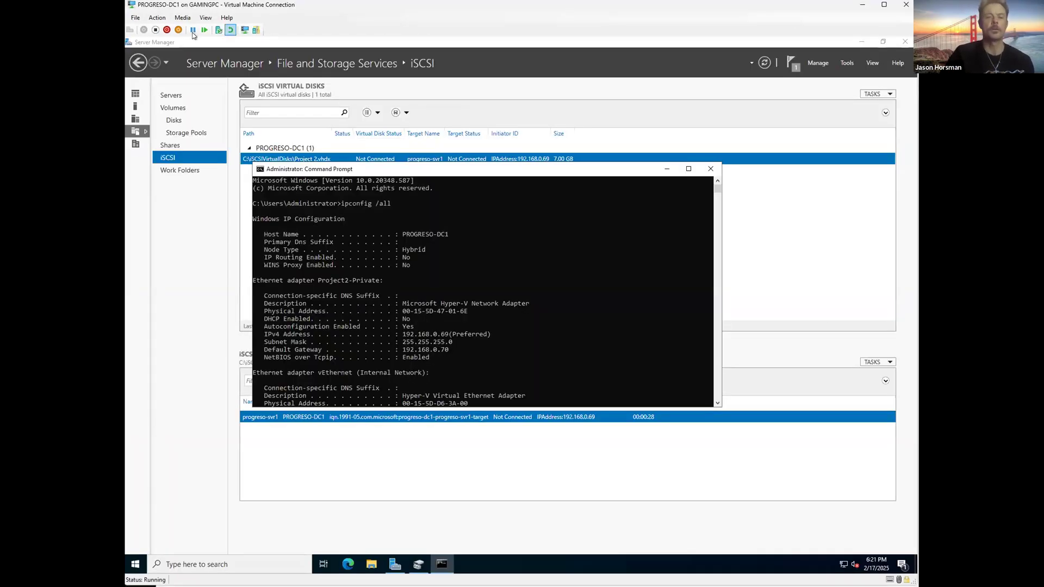
# Step: Close DC1's Server Manager and Command Prompt, then restart DC1 with a chosen reason
pyautogui.click(902, 42)
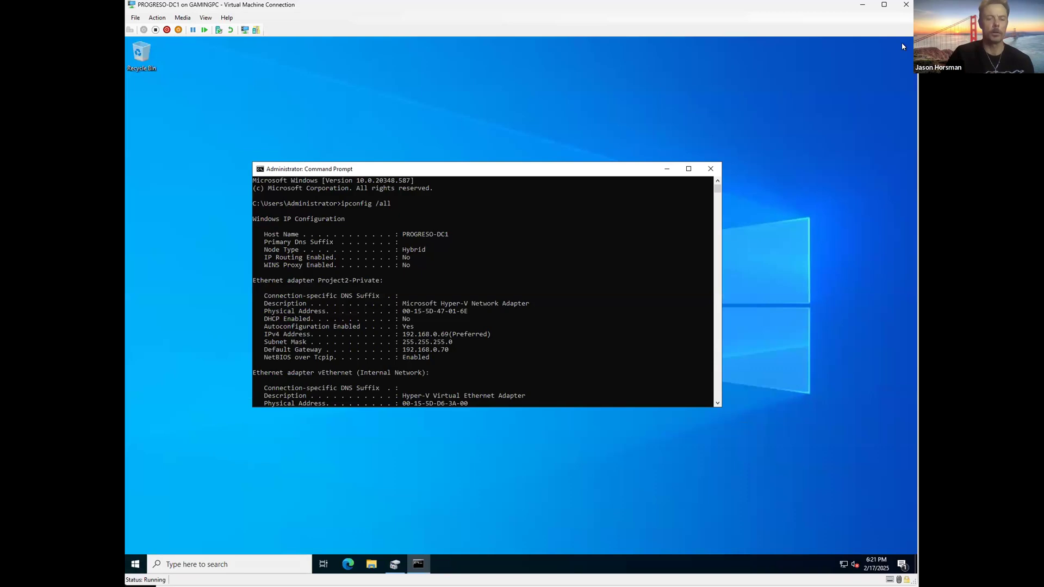
pyautogui.click(709, 169)
pyautogui.press('super+x')
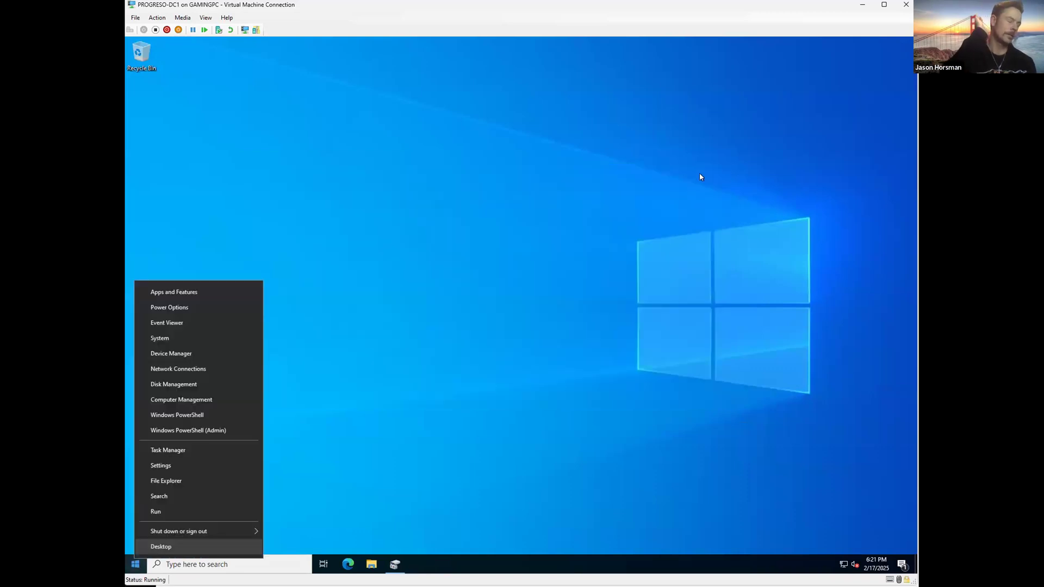
pyautogui.moveTo(168, 534)
pyautogui.click(301, 529)
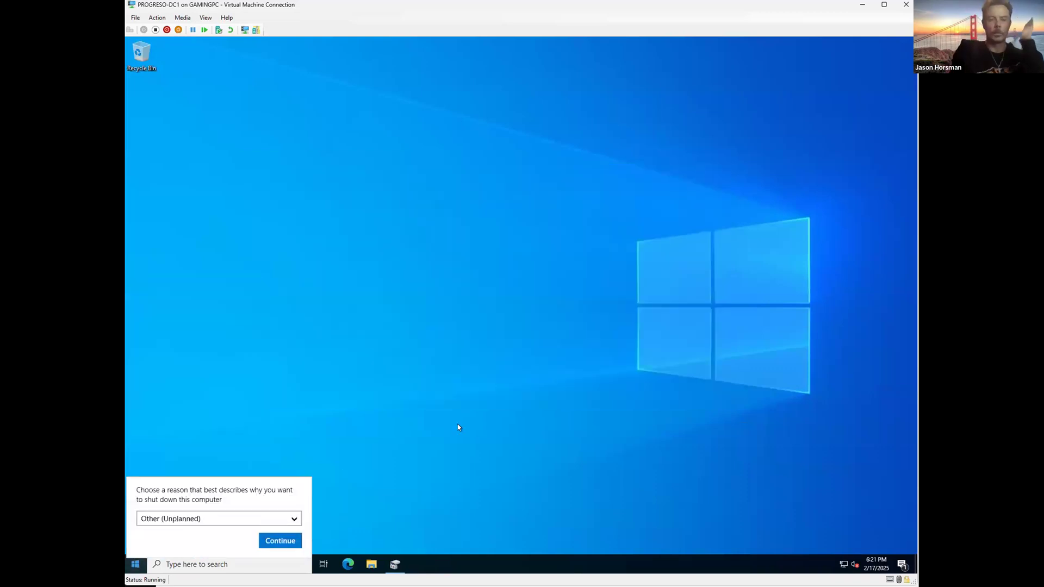
pyautogui.click(234, 521)
pyautogui.click(243, 536)
pyautogui.click(272, 537)
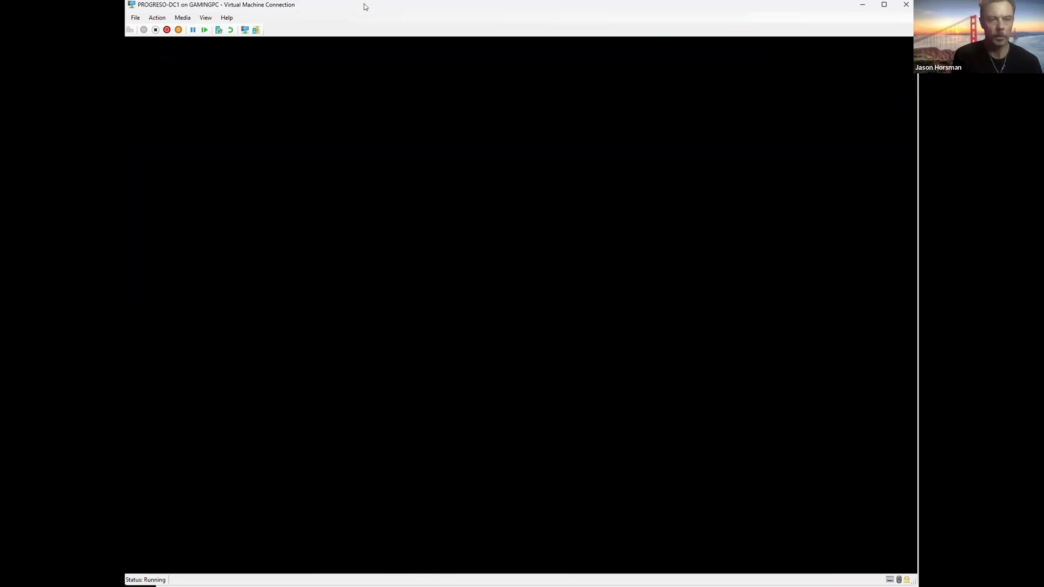
pyautogui.moveTo(363, 3); pyautogui.dragTo(561, 141)
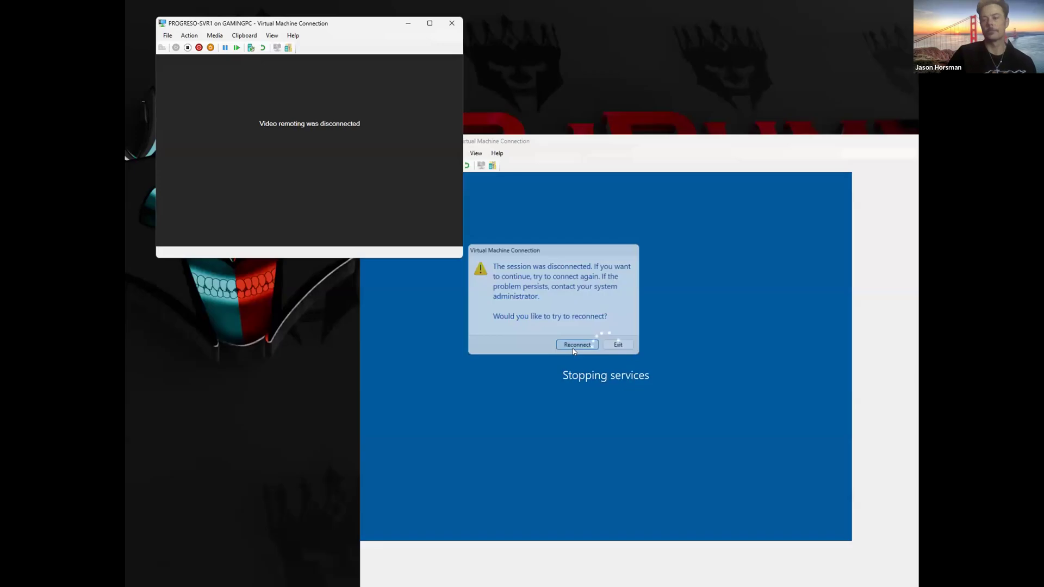
# Step: Sign back in to the restarted SVR1 with the administrator password
pyautogui.click(574, 347)
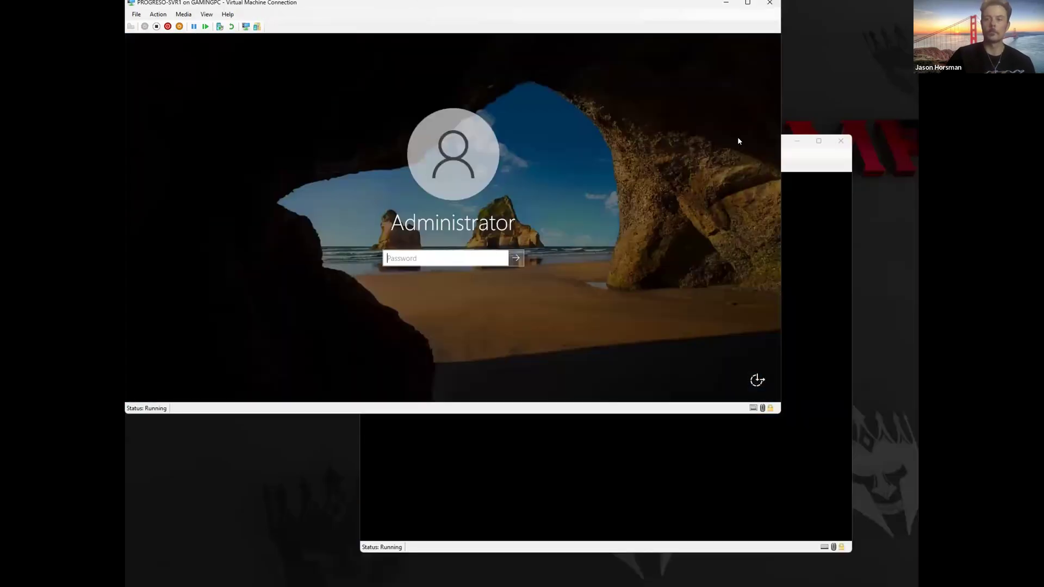
pyautogui.write('•')
pyautogui.press('BackSpace')
pyautogui.write('•••••••••')
pyautogui.press('Return')
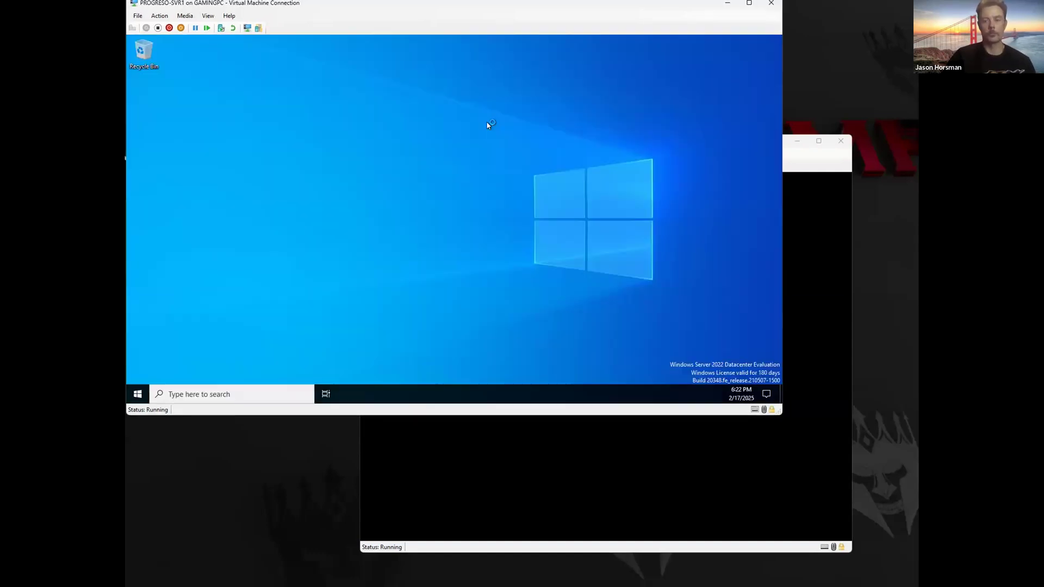
# Step: Move DC1's window aside, dismiss the Windows Admin Center prompt and minimize Server Manager
pyautogui.click(802, 155)
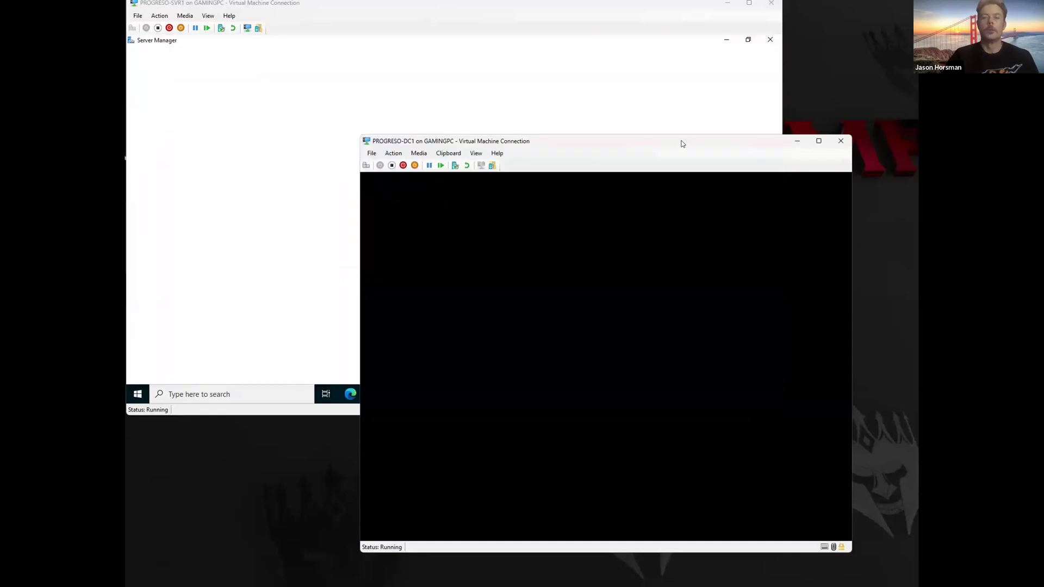
pyautogui.moveTo(681, 143); pyautogui.dragTo(872, 165)
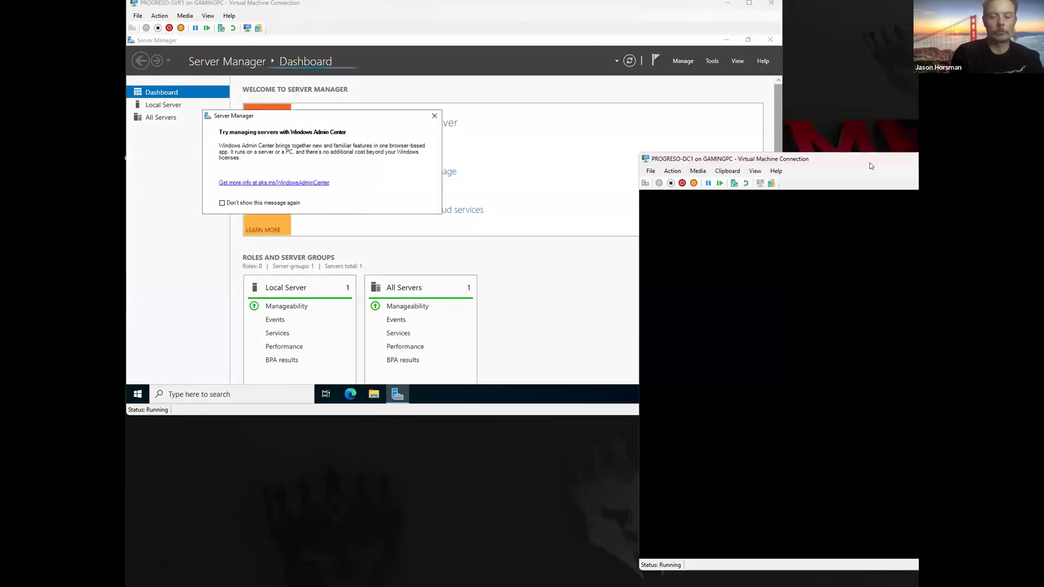
pyautogui.click(435, 116)
pyautogui.click(728, 42)
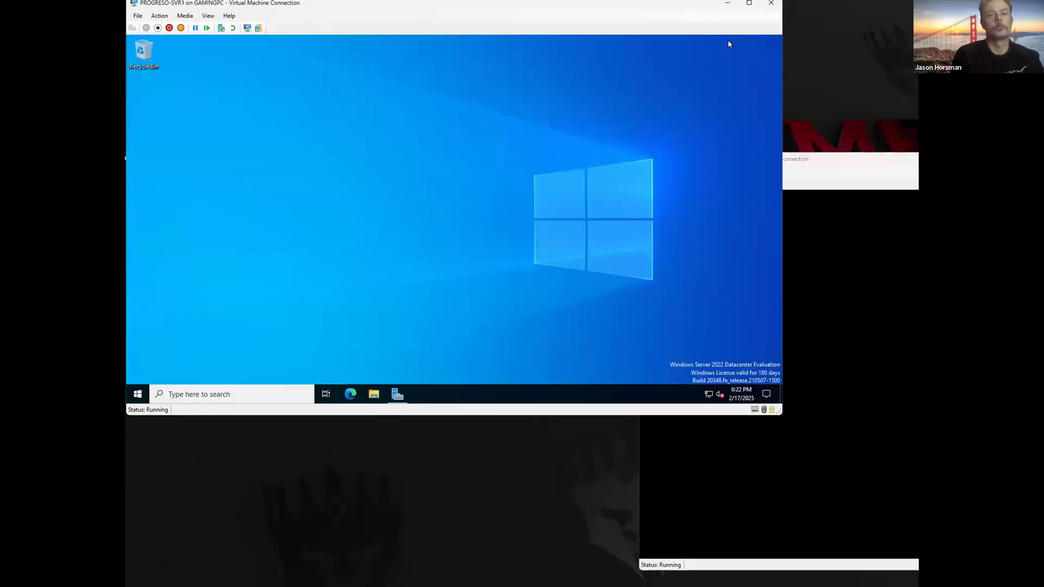
# Step: Open Command Prompt as administrator on SVR1
pyautogui.click(230, 393)
pyautogui.write('cmd')
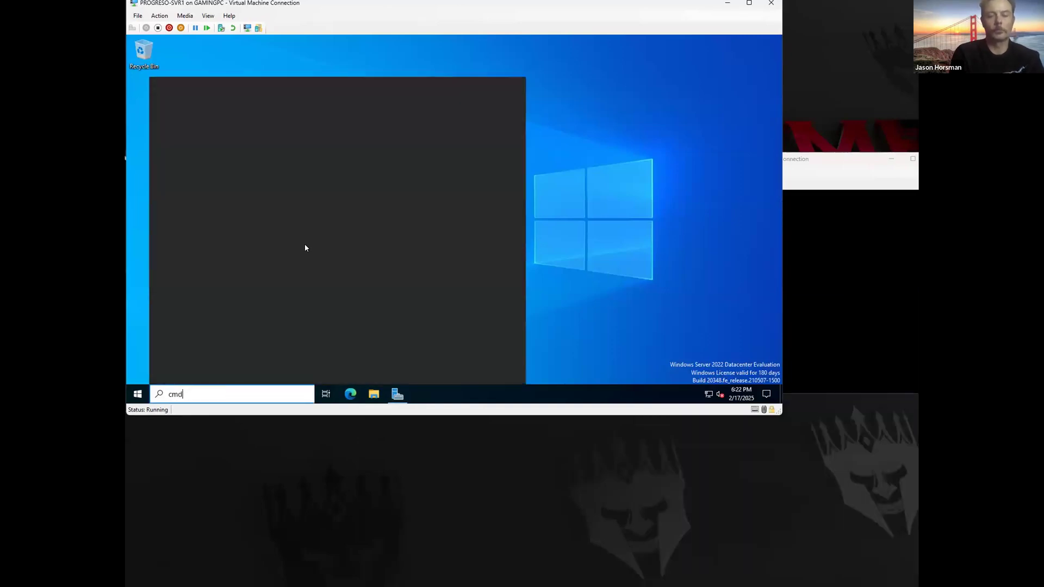
pyautogui.press('Return')
pyautogui.click(604, 54)
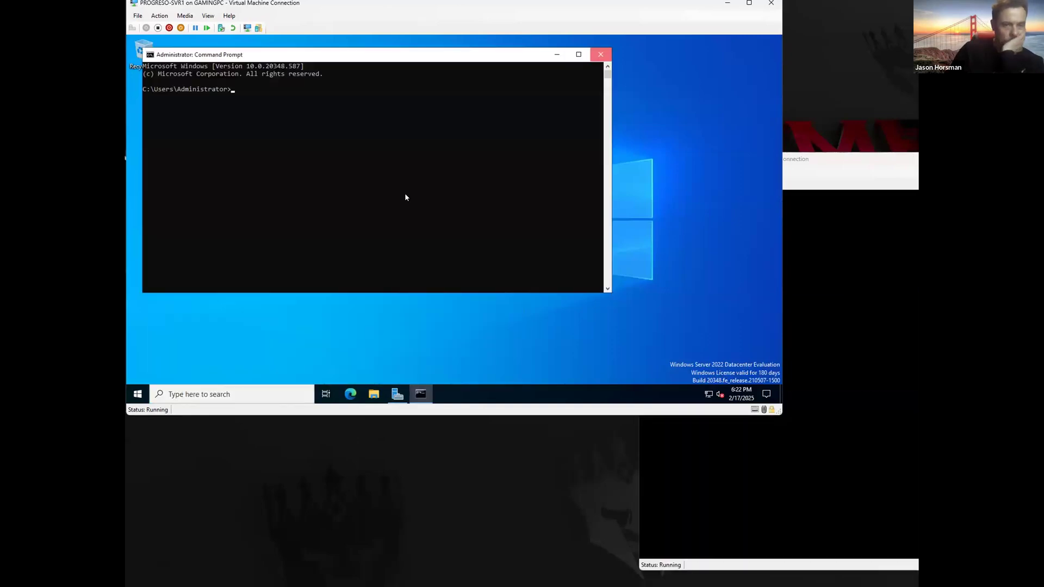
pyautogui.click(208, 389)
pyautogui.write('cmd')
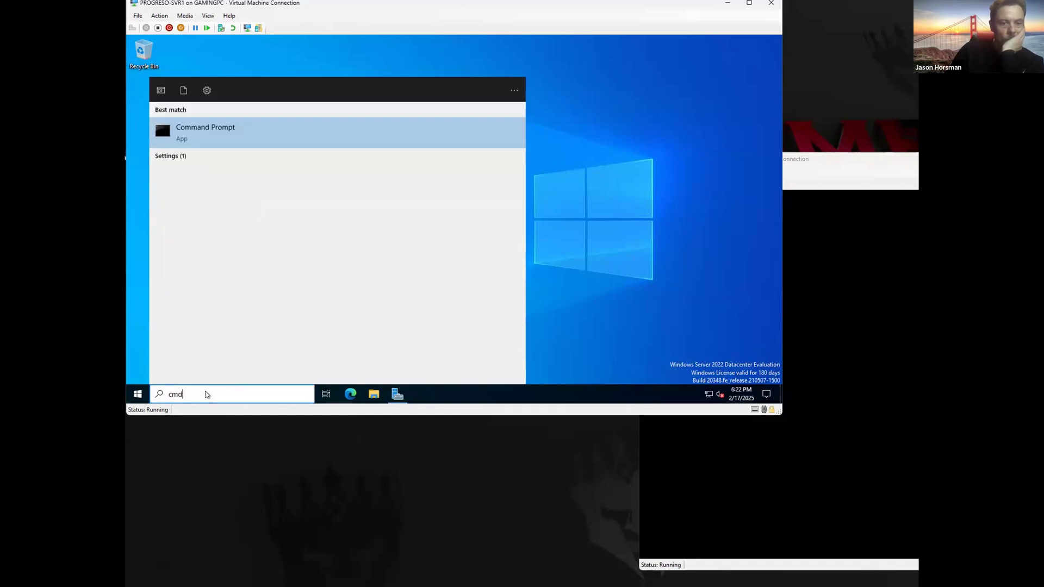
pyautogui.rightClick(210, 139)
pyautogui.click(237, 147)
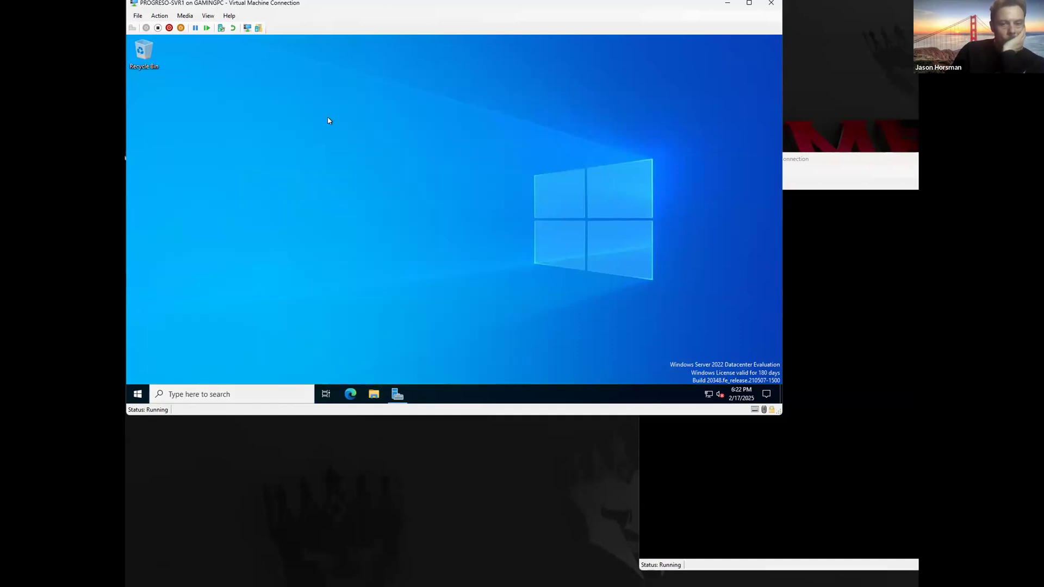
pyautogui.moveTo(323, 76); pyautogui.dragTo(301, 51)
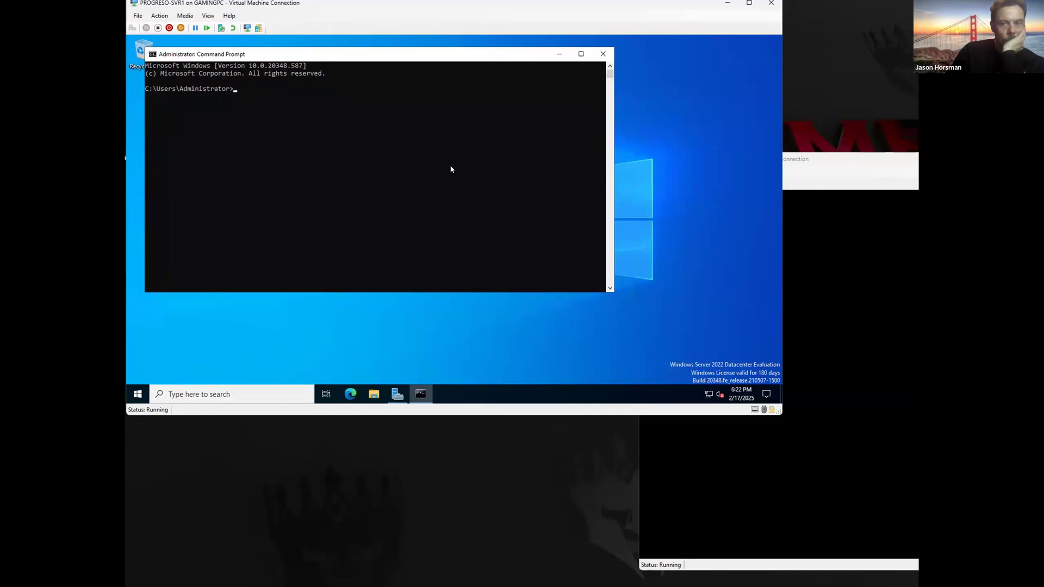
# Step: Run ipconfig to confirm SVR1's Private adapter is at 192.168.0.70
pyautogui.write('ping 192.167')
pyautogui.press('BackSpace')
pyautogui.write('8.0.')
pyautogui.press('BackSpace')
pyautogui.press('BackSpace')
pyautogui.press('BackSpace')
pyautogui.press('BackSpace')
pyautogui.press('BackSpace')
pyautogui.press('BackSpace')
pyautogui.press('BackSpace')
pyautogui.press('BackSpace')
pyautogui.press('BackSpace')
pyautogui.press('BackSpace')
pyautogui.press('BackSpace')
pyautogui.press('BackSpace')
pyautogui.press('BackSpace')
pyautogui.press('BackSpace')
pyautogui.press('BackSpace')
pyautogui.write('ipconfig')
pyautogui.press('Return')
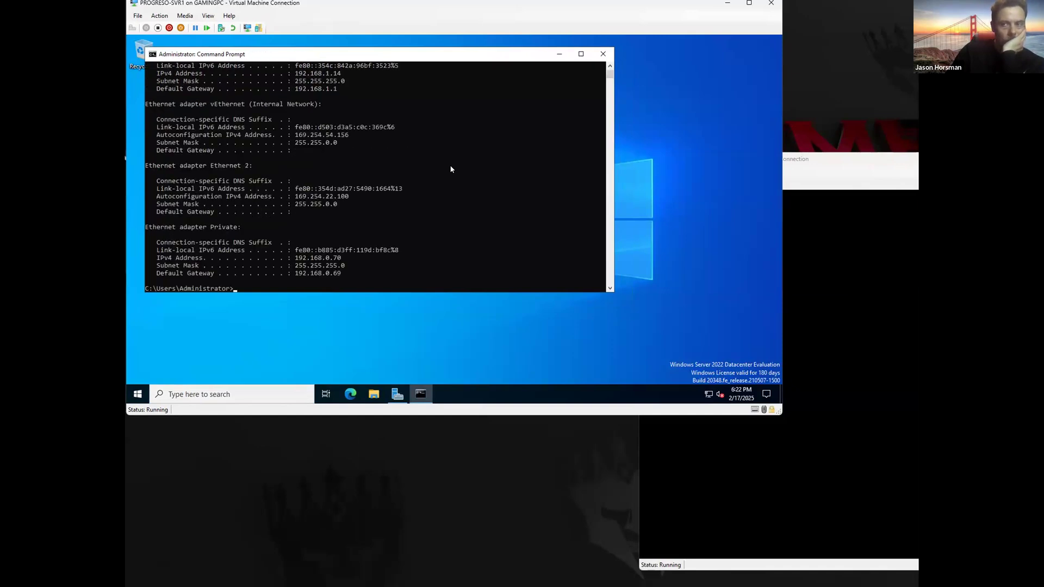
pyautogui.scroll(-2, 306, 192)
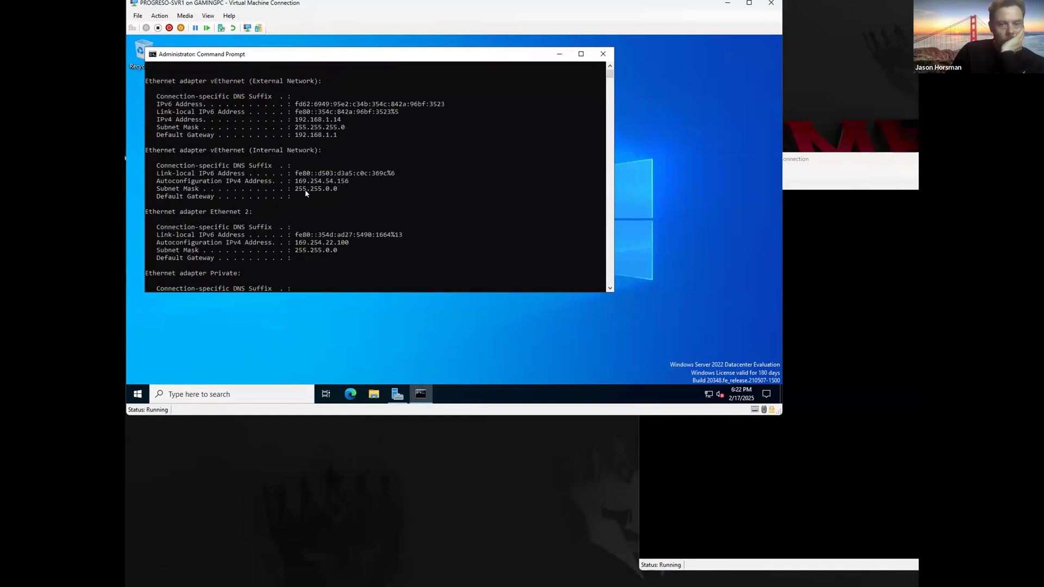
pyautogui.scroll(2, 325, 229)
# Step: Enter ping 192.168.0.69 and reposition the DC1 window beside SVR1
pyautogui.write('p')
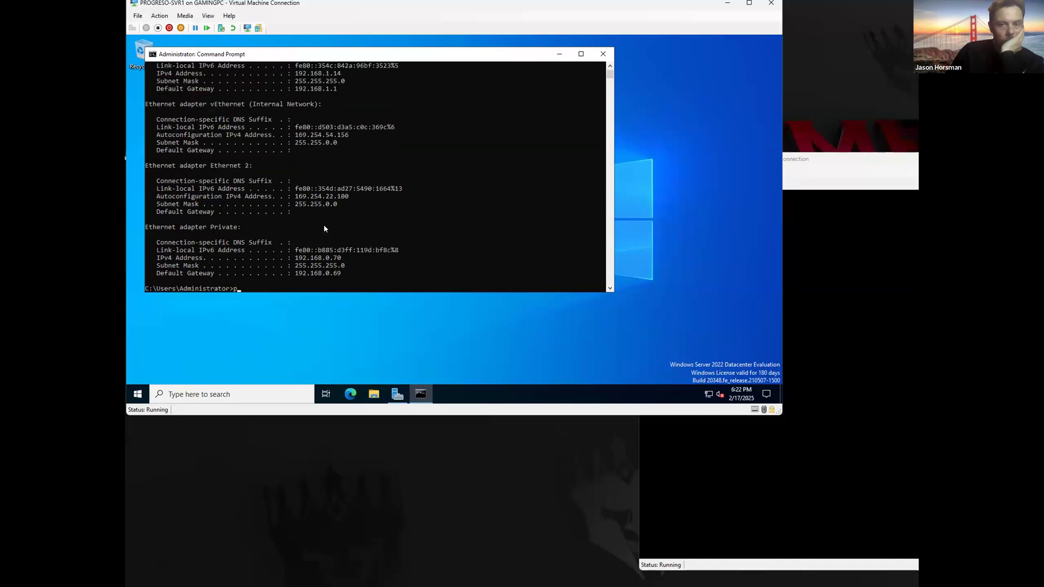
pyautogui.write('ing 192.168.')
pyautogui.write('0.69')
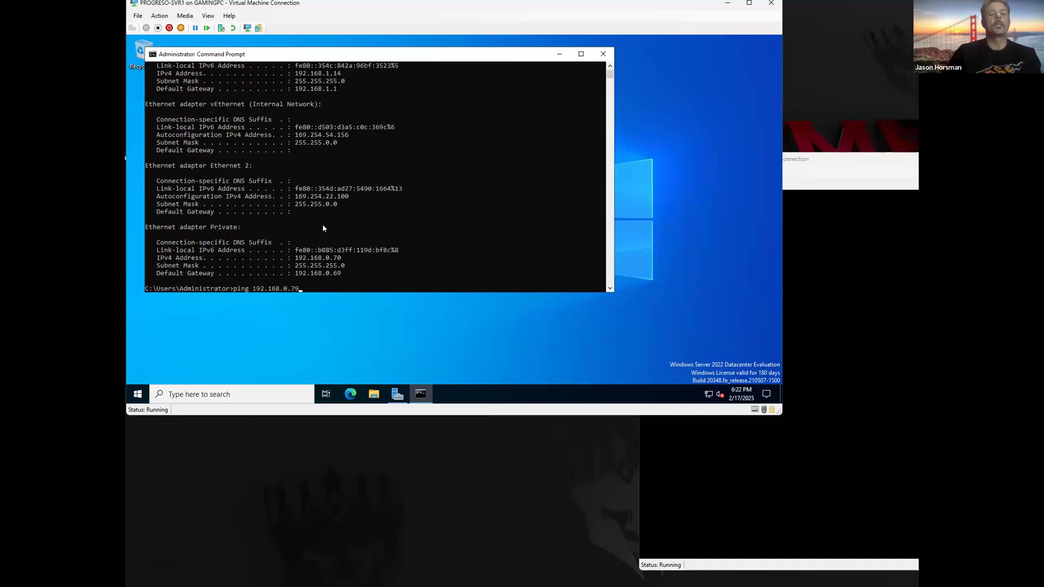
pyautogui.click(827, 159)
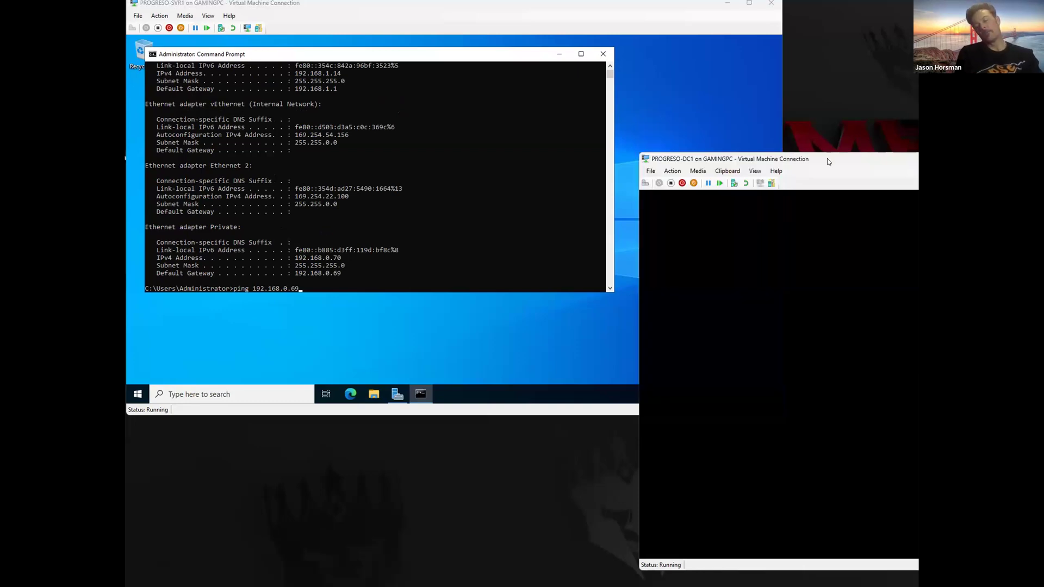
pyautogui.moveTo(828, 159); pyautogui.dragTo(318, 8)
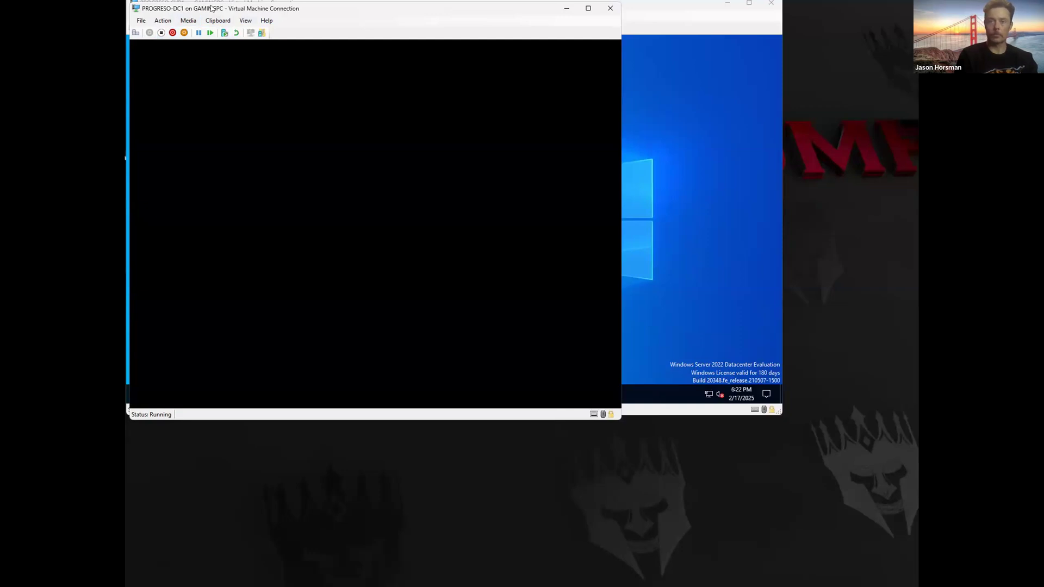
pyautogui.moveTo(211, 8); pyautogui.dragTo(125, 8)
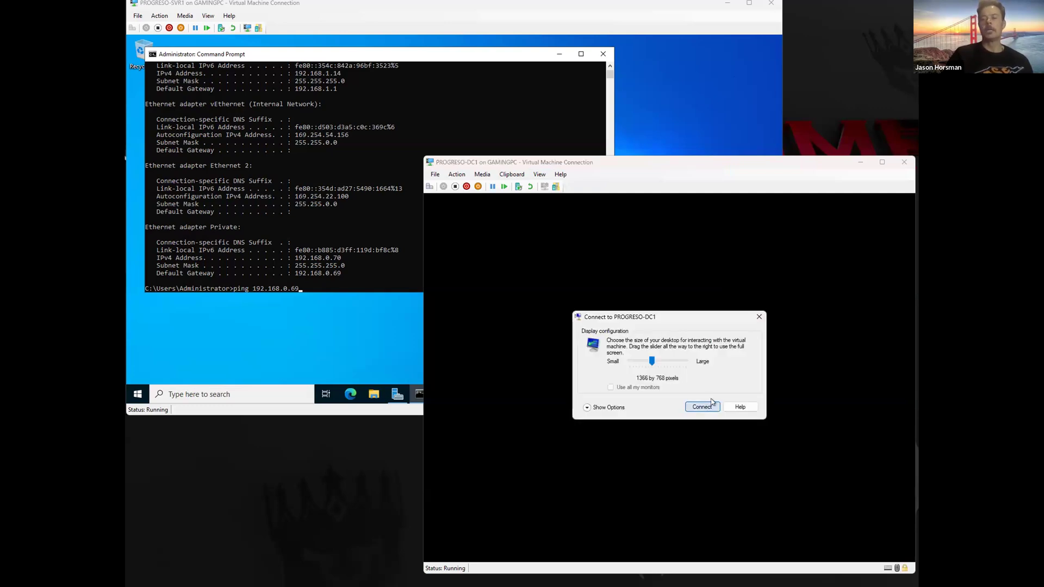
# Step: Sign in to DC1 with the administrator password and open Command Prompt as administrator
pyautogui.click(703, 405)
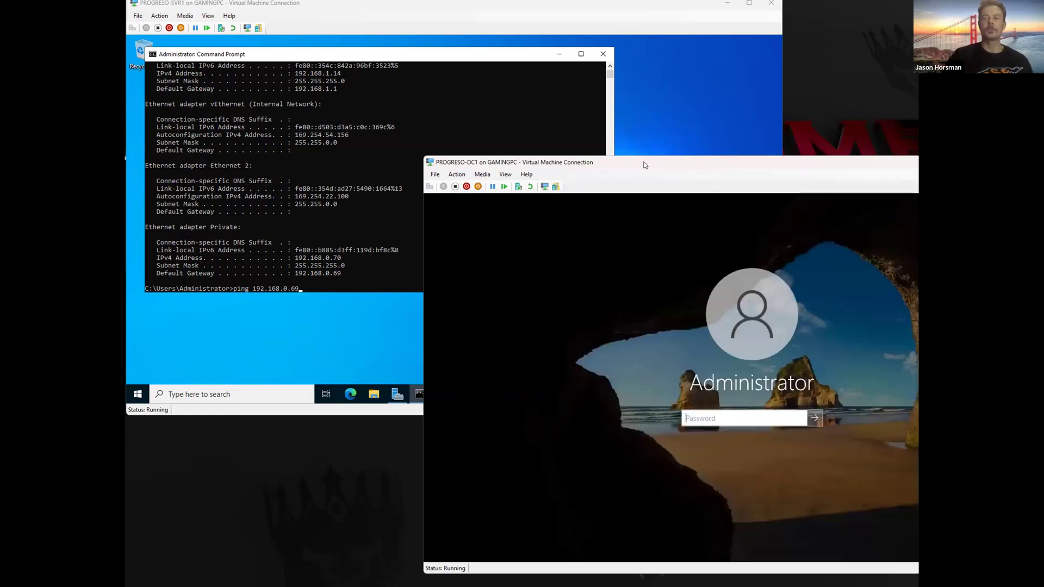
pyautogui.write('********')
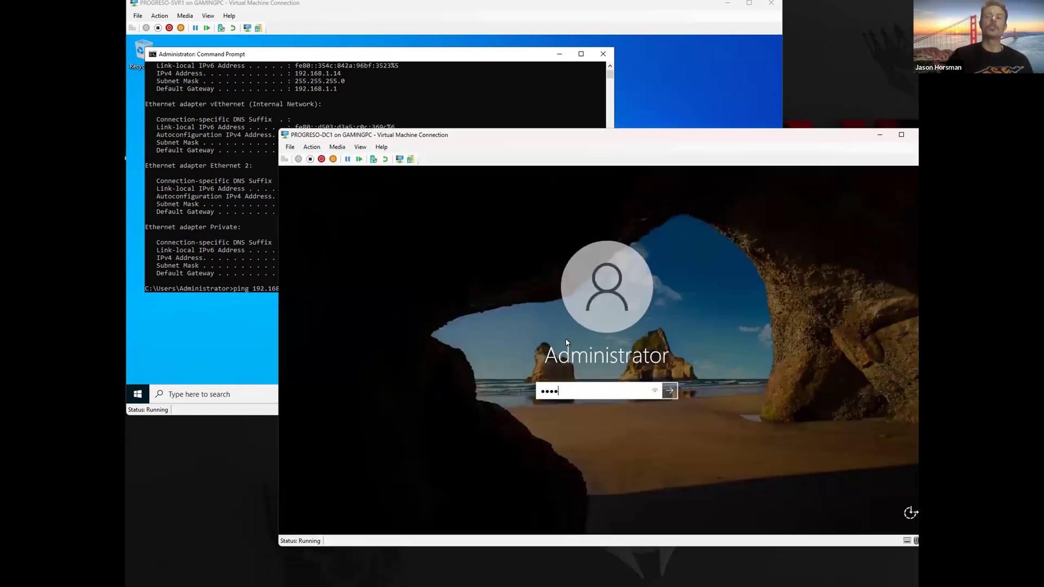
pyautogui.press('Return')
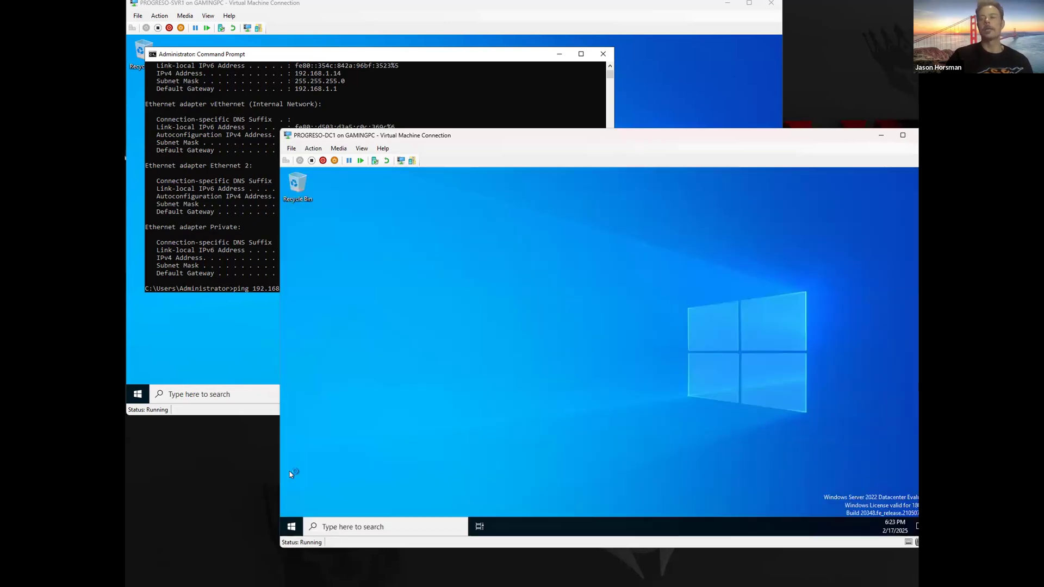
pyautogui.click(329, 563)
pyautogui.write('cmd')
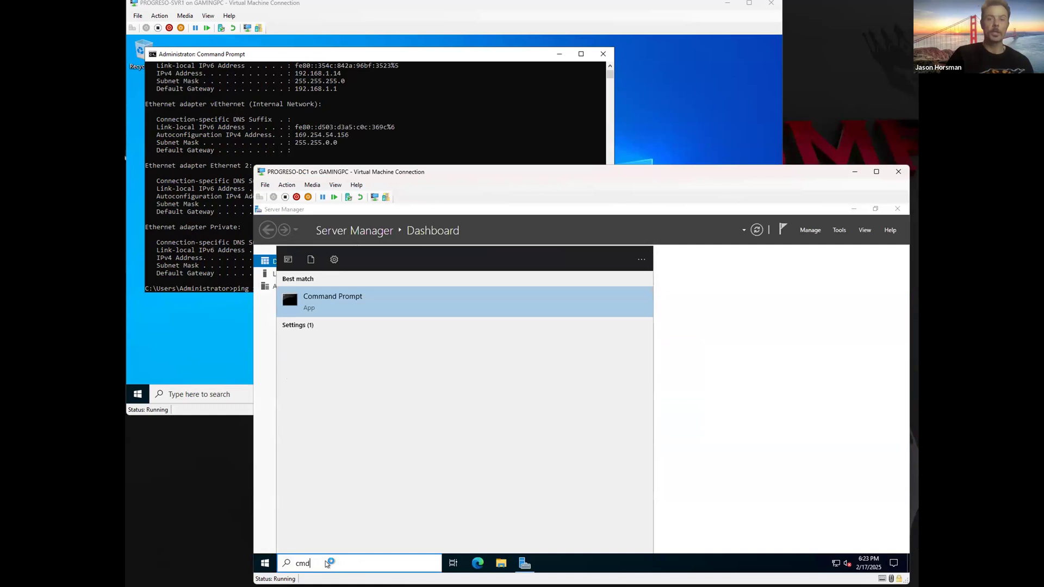
pyautogui.rightClick(343, 299)
pyautogui.click(368, 309)
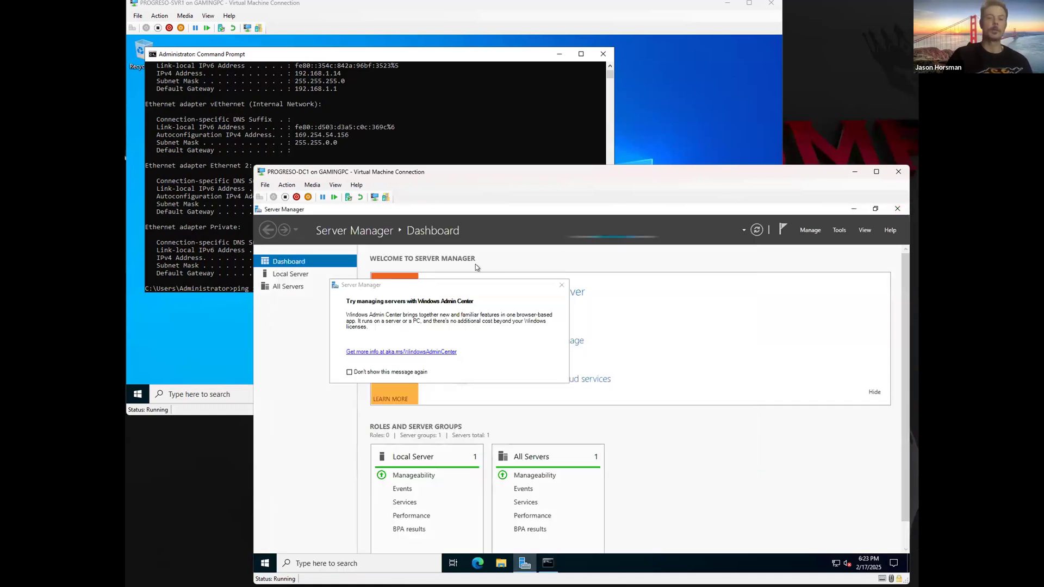
pyautogui.click(893, 208)
# Step: Enter ping 192.168.0.70 in DC1's prompt and reposition SVR1's console window
pyautogui.click(582, 303)
pyautogui.write('ping 192.167')
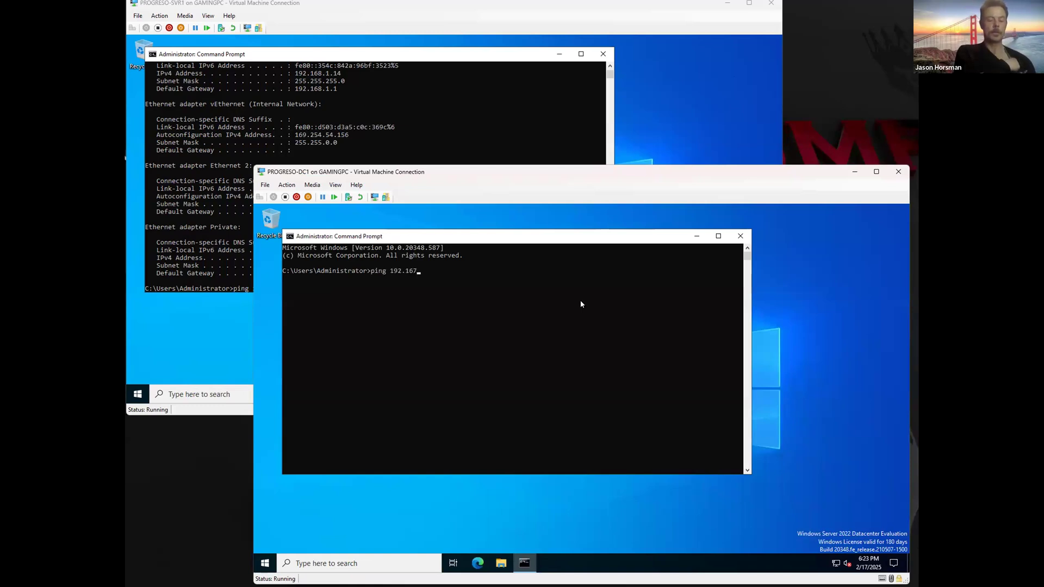
pyautogui.press('BackSpace')
pyautogui.write('8.0.70')
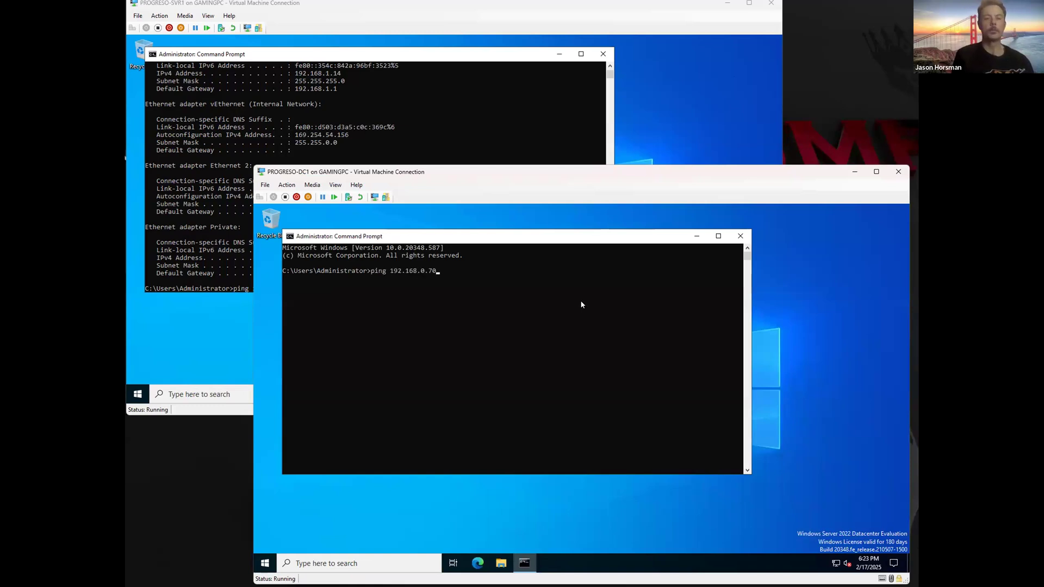
pyautogui.click(366, 128)
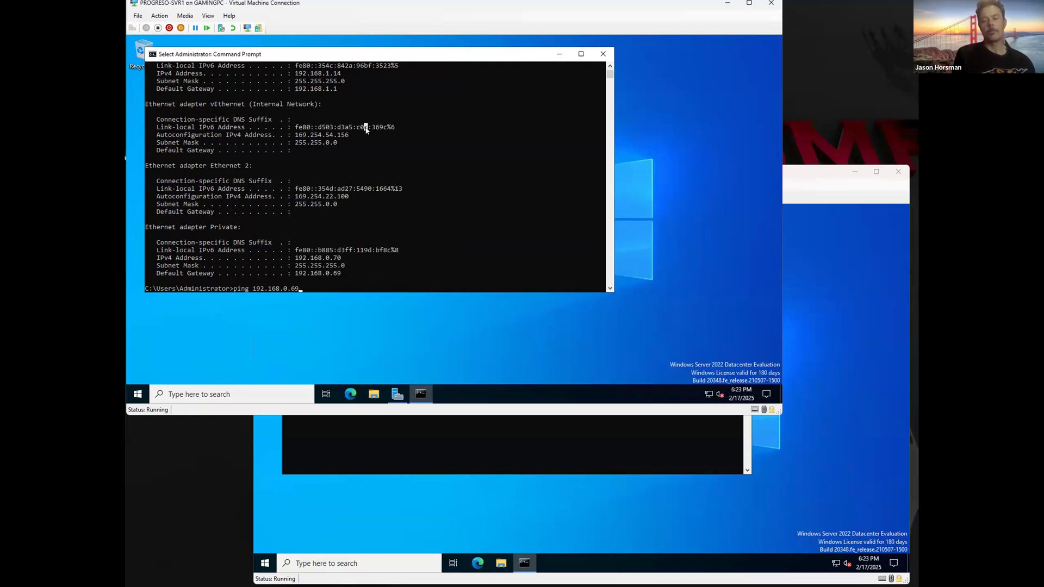
pyautogui.press('Return')
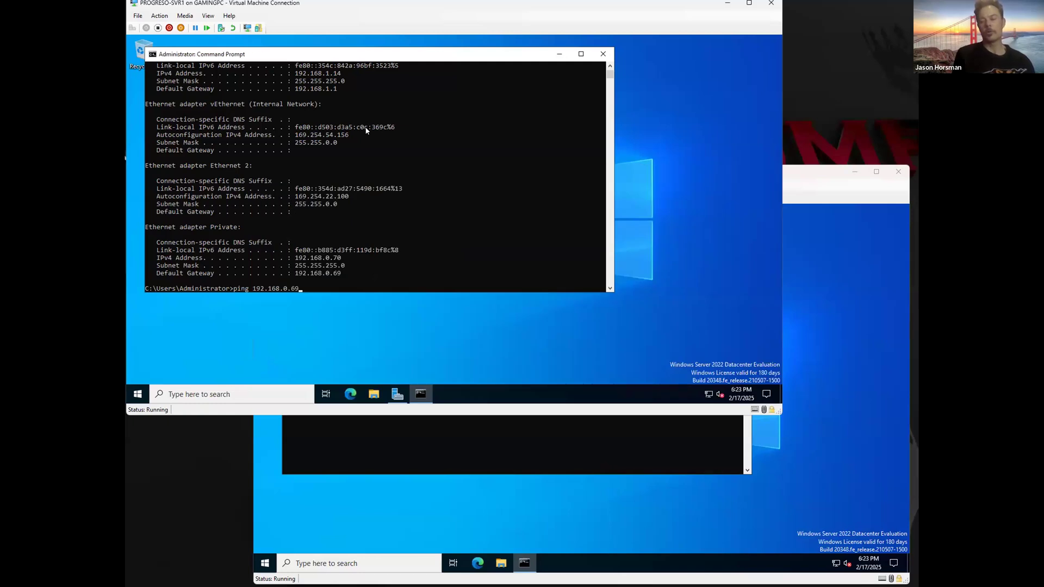
pyautogui.click(373, 192)
pyautogui.press('Escape')
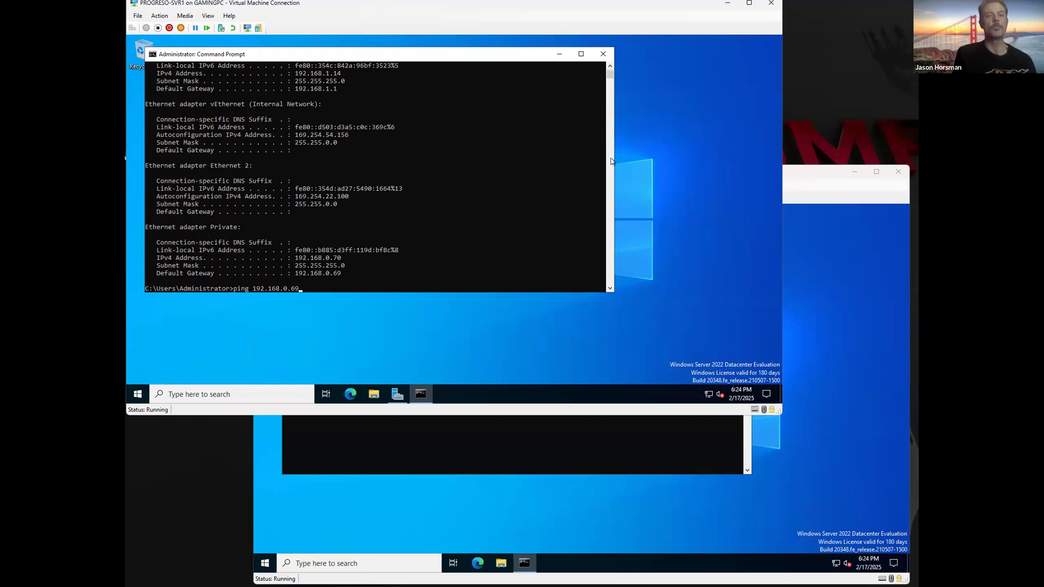
pyautogui.moveTo(342, 57); pyautogui.dragTo(366, 83)
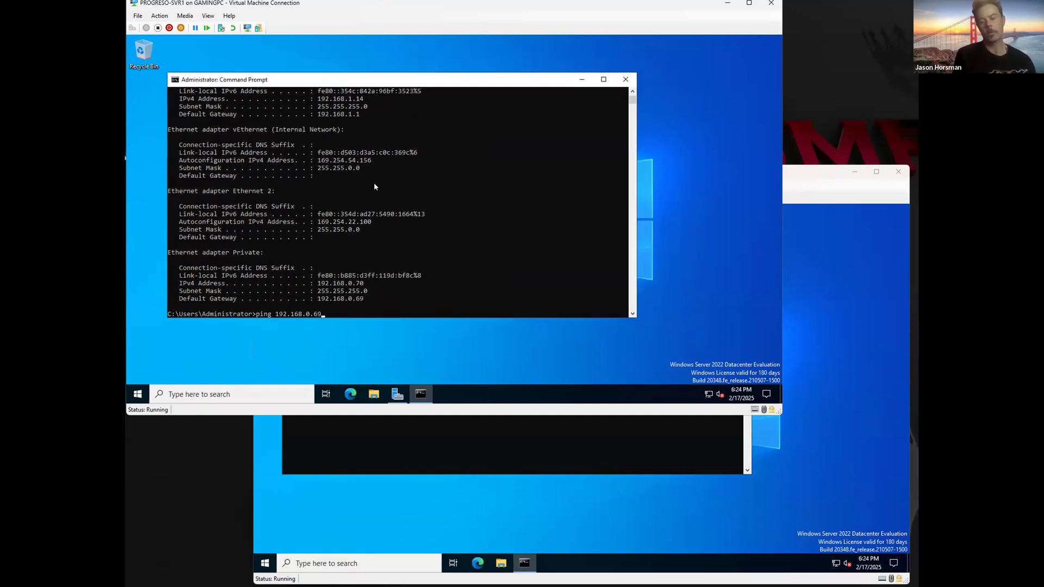
# Step: Run the pings SVR1→192.168.0.69 and DC1→192.168.0.70, then close DC1's prompt
pyautogui.press('Return')
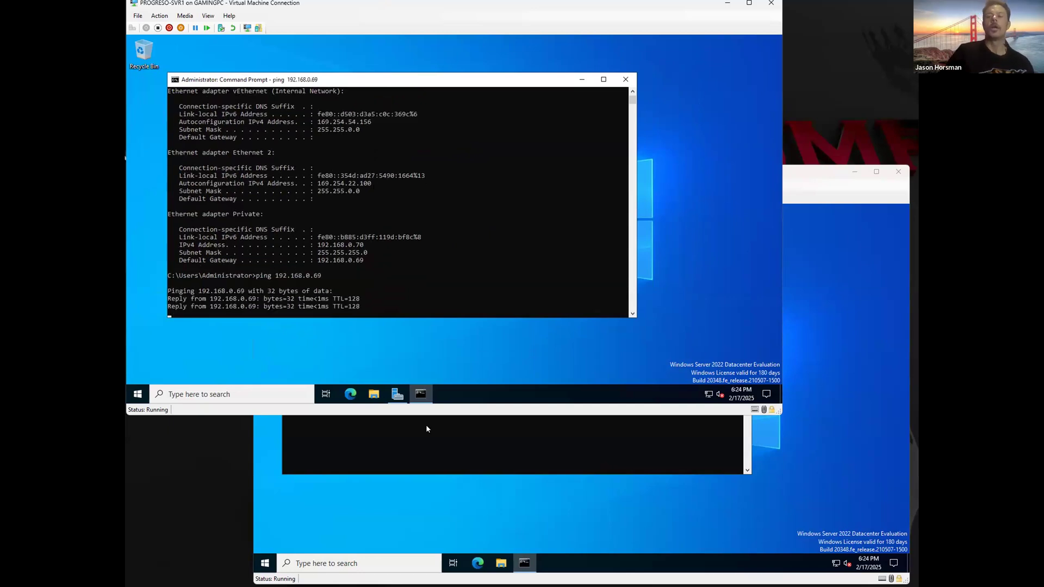
pyautogui.click(427, 429)
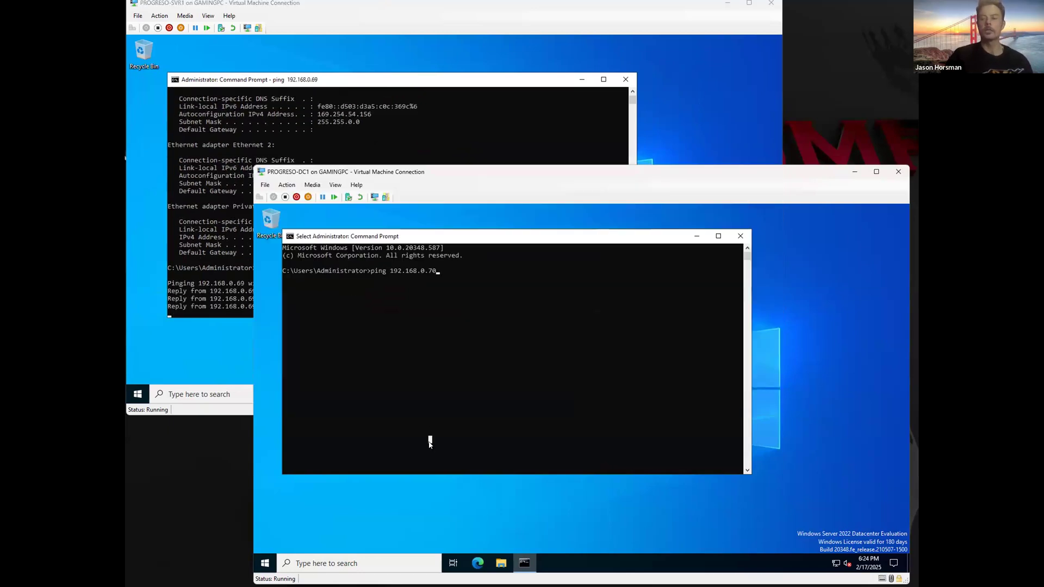
pyautogui.press('Return')
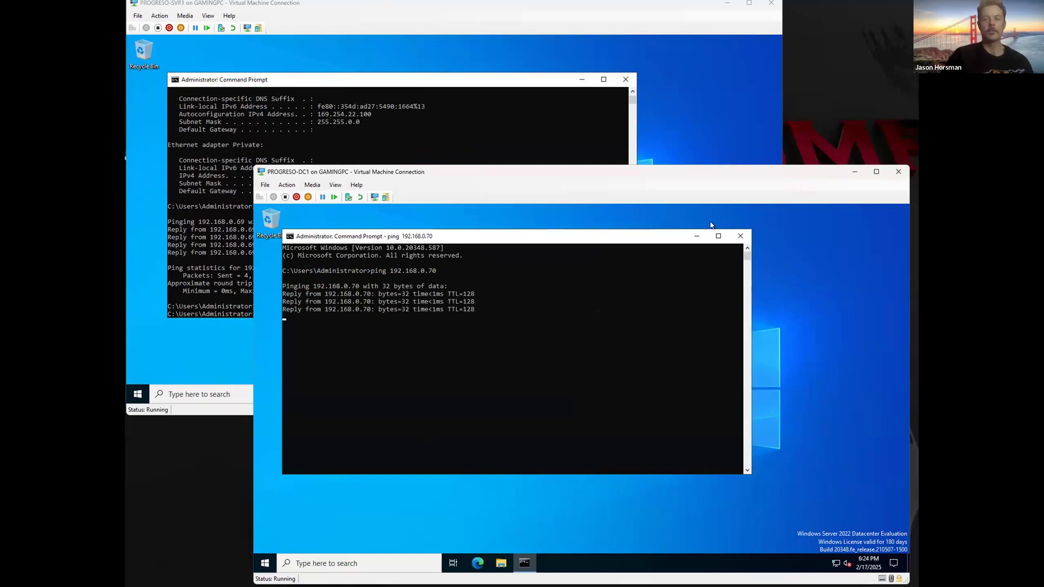
pyautogui.click(740, 236)
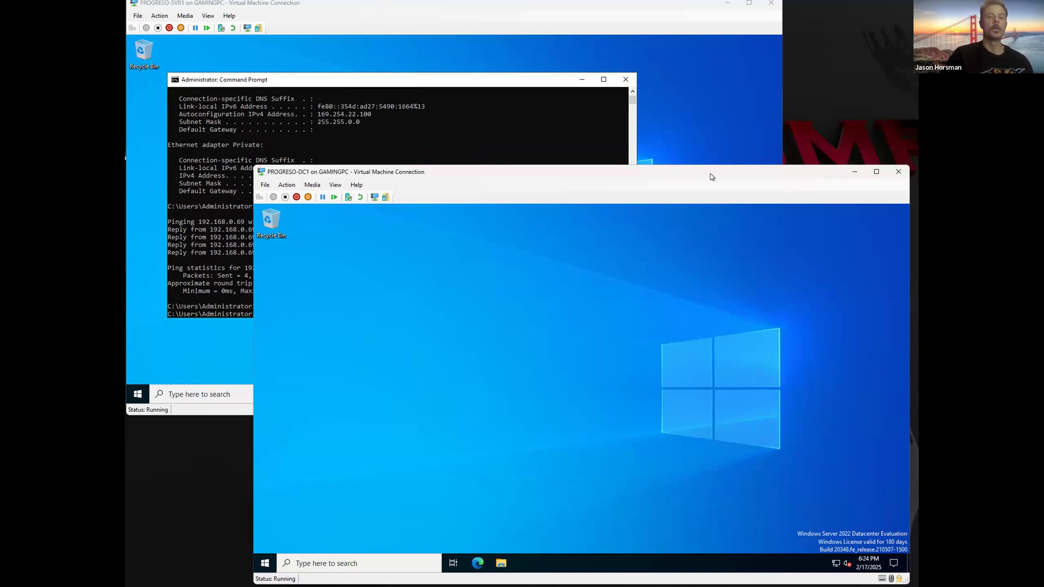
pyautogui.click(441, 10)
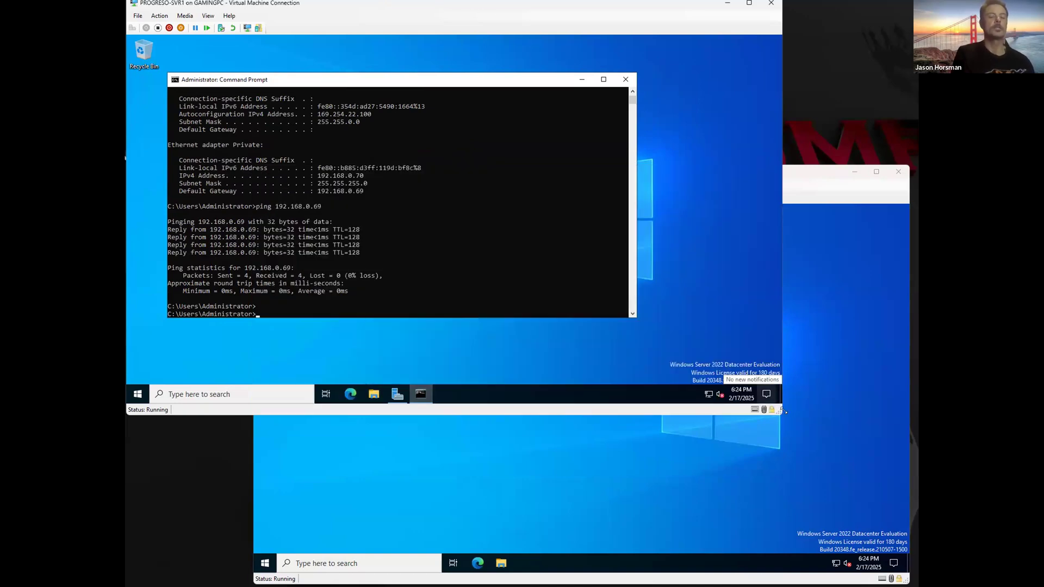
# Step: Open iSCSI Initiator on the maximized SVR1 and Quick Connect to target 192.168.0.69
pyautogui.moveTo(784, 410); pyautogui.dragTo(918, 586)
pyautogui.click(221, 567)
pyautogui.write('iscsi')
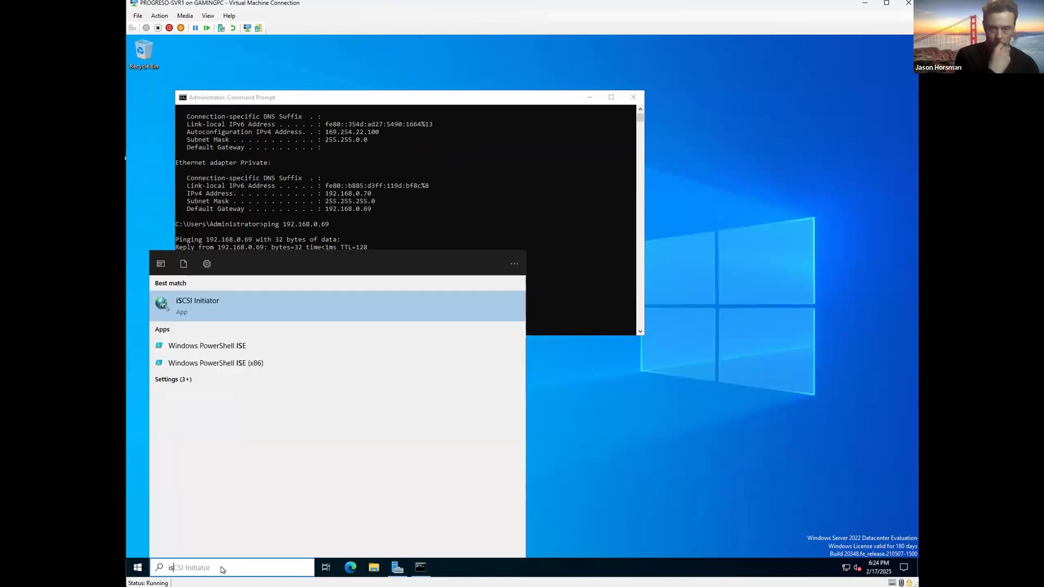
pyautogui.press('Return')
pyautogui.write('192.168.0.')
pyautogui.moveTo(250, 90); pyautogui.dragTo(342, 145)
pyautogui.moveTo(458, 151); pyautogui.dragTo(469, 121)
pyautogui.write('69')
pyautogui.click(468, 178)
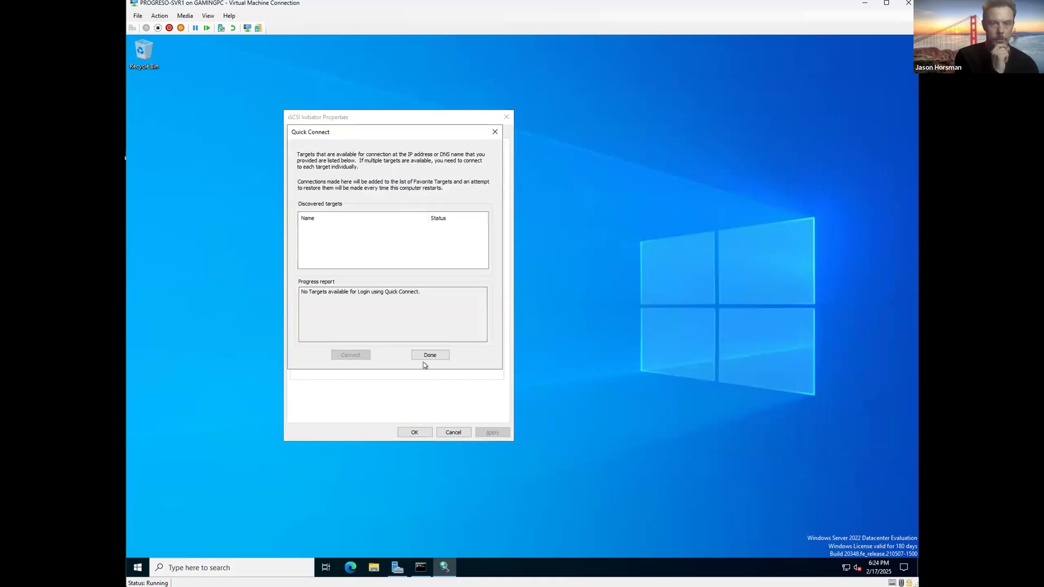